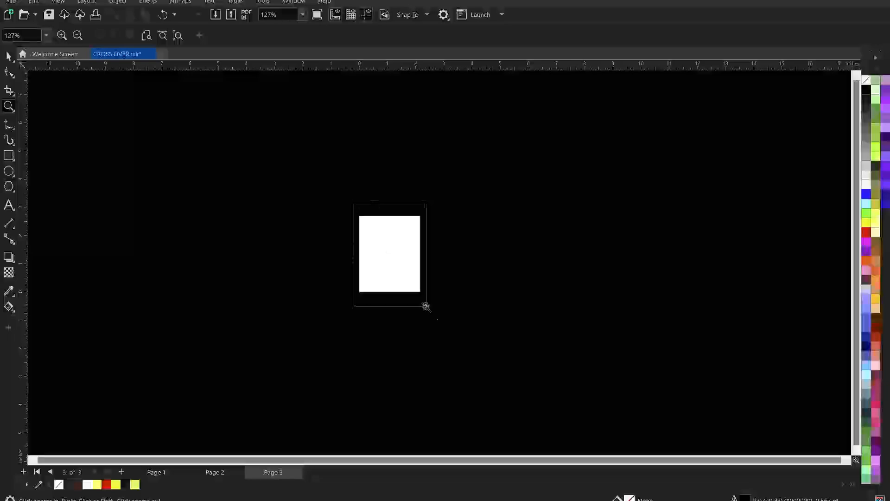
Step: Draw a rectangle about 1.17 by 1.32 inches on the upper part of page 3
{"action": "key", "text": "space"}
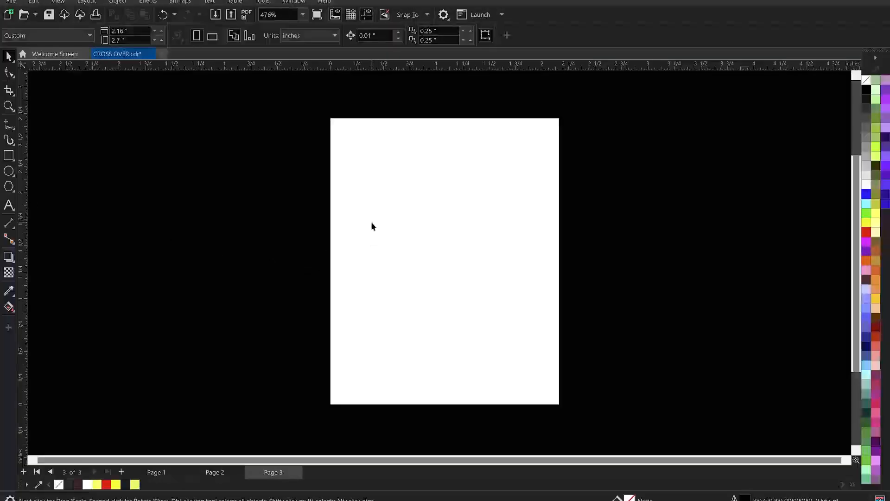
{"action": "left_click", "coordinate": [8, 155]}
{"action": "left_click_drag", "start_coordinate": [374, 167], "coordinate": [499, 307]}
{"action": "key", "text": "space"}
{"action": "scroll", "coordinate": [454, 272], "scroll_direction": "up", "scroll_amount": 1}
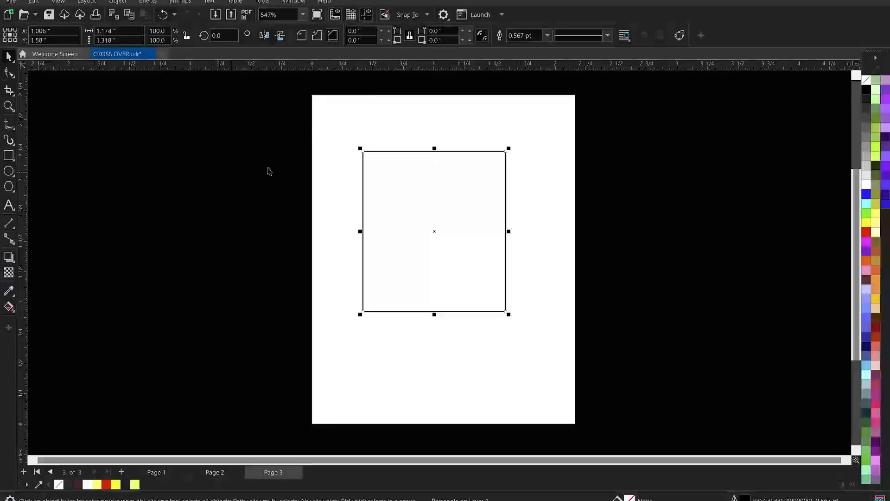
{"action": "left_click", "coordinate": [9, 155]}
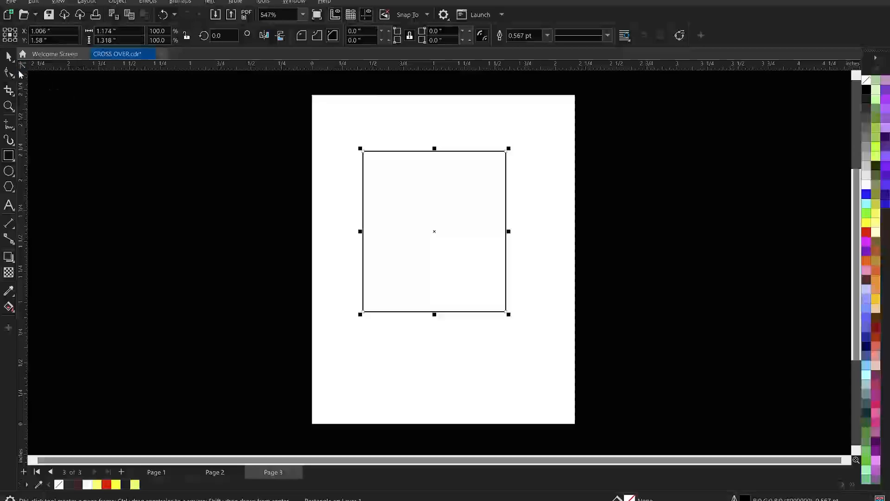
{"action": "left_click", "coordinate": [6, 57]}
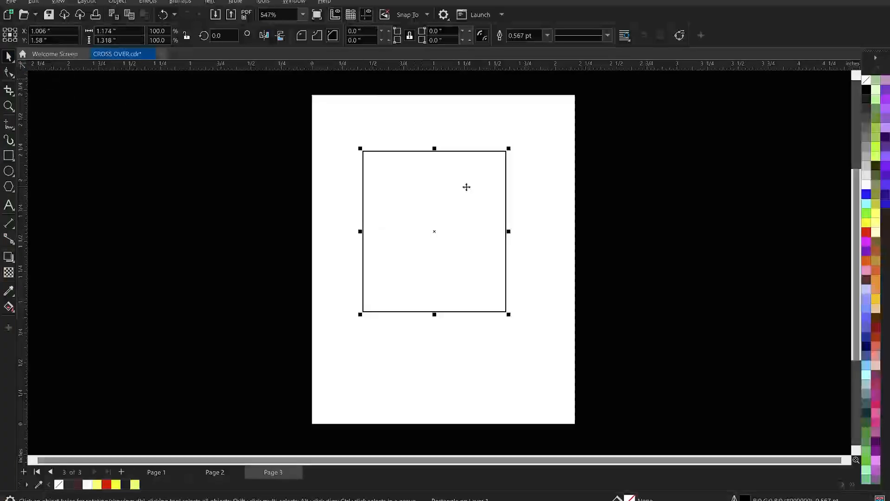
Step: Resize the rectangle to 2.16 by 2.7 inches, centred on the page, and remove its outline
{"action": "left_click_drag", "start_coordinate": [118, 31], "coordinate": [84, 27]}
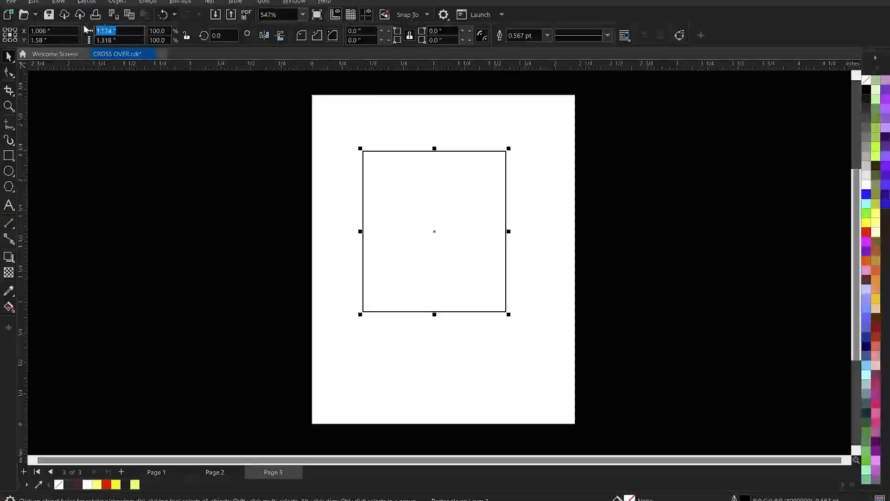
{"action": "type", "text": "2.16"}
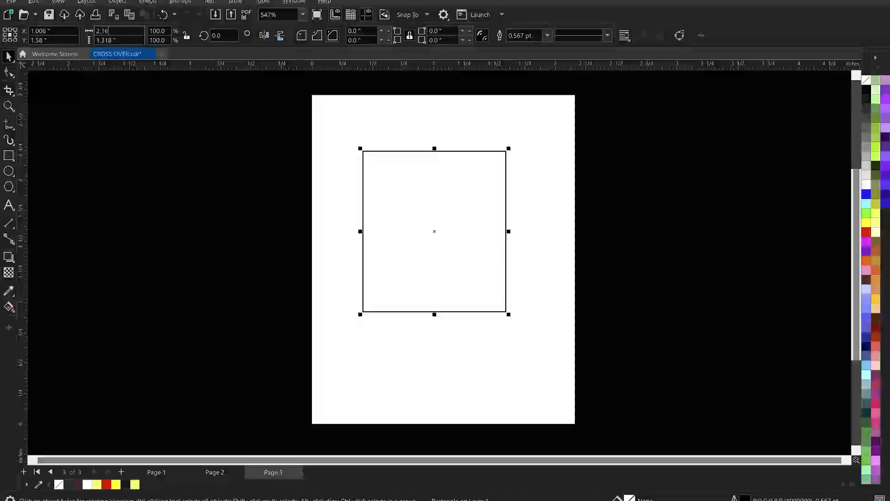
{"action": "key", "text": "Tab"}
{"action": "type", "text": "7"}
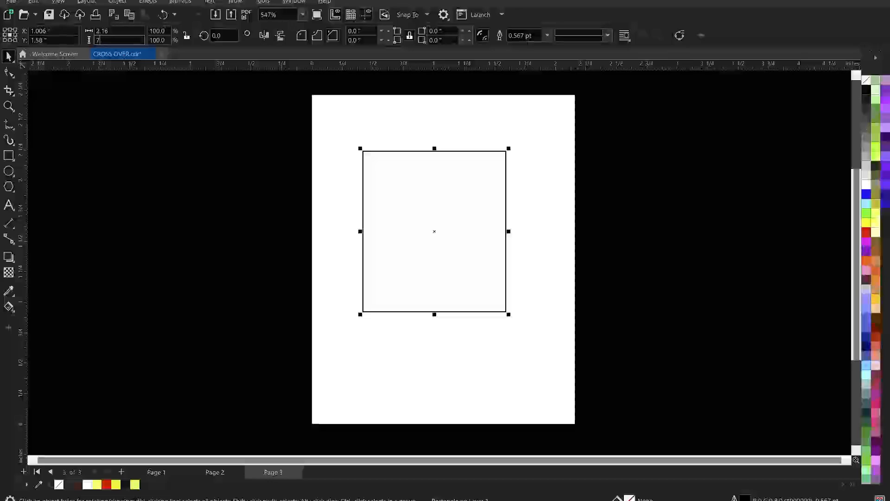
{"action": "key", "text": "BackSpace"}
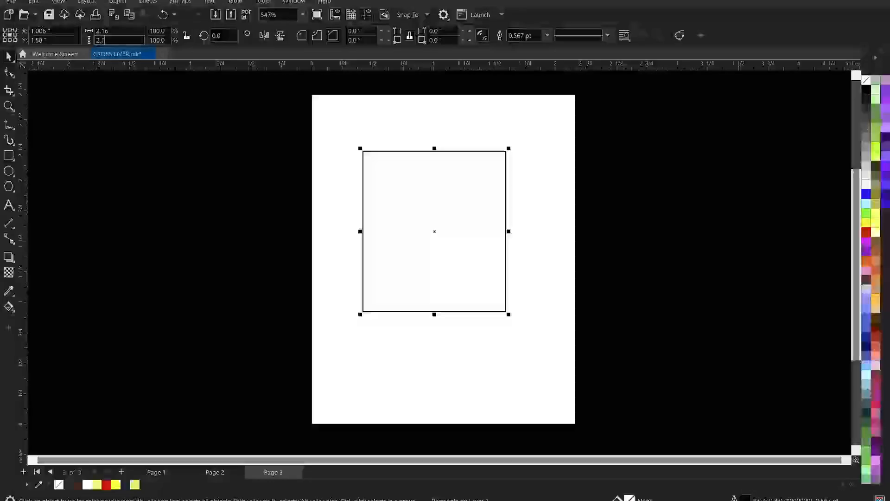
{"action": "key", "text": "Return"}
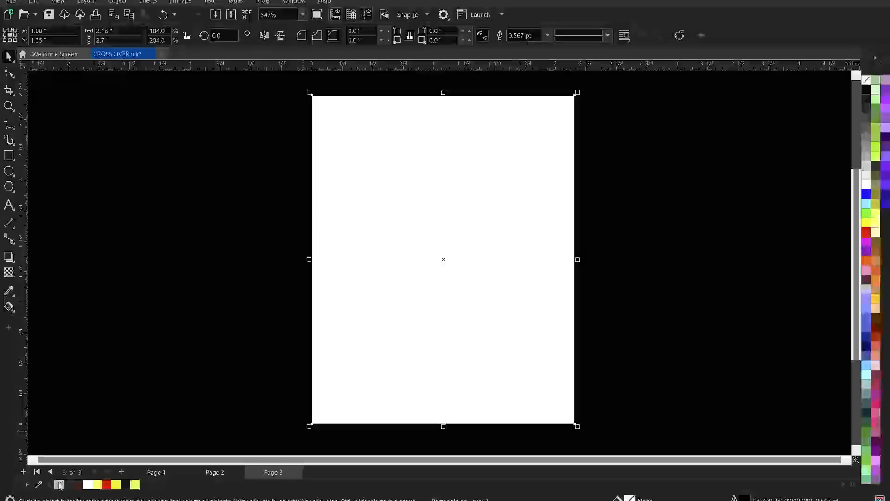
{"action": "right_click", "coordinate": [60, 484]}
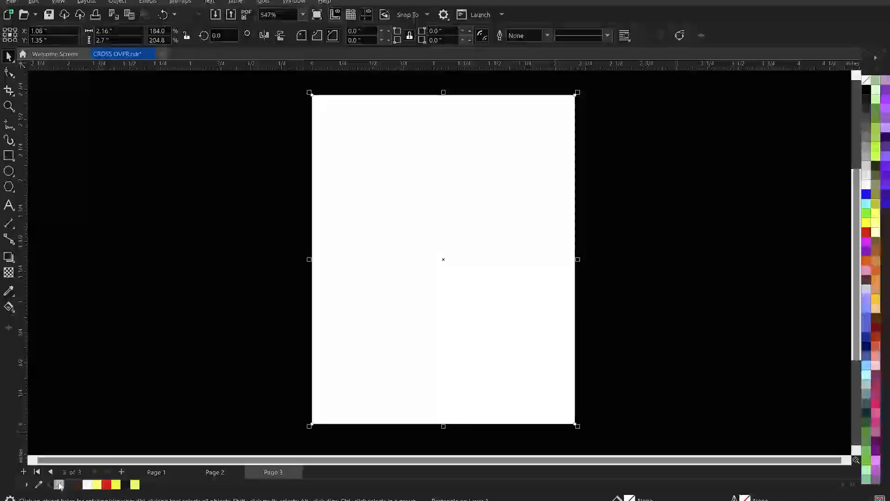
{"action": "left_click", "coordinate": [627, 221]}
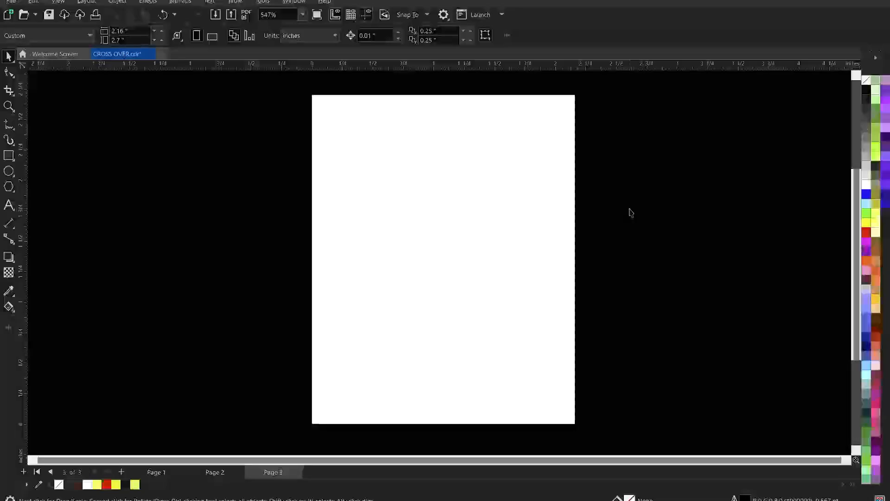
Step: Start an import and browse to the CROSS OVER FLYER folder
{"action": "right_click", "coordinate": [635, 141]}
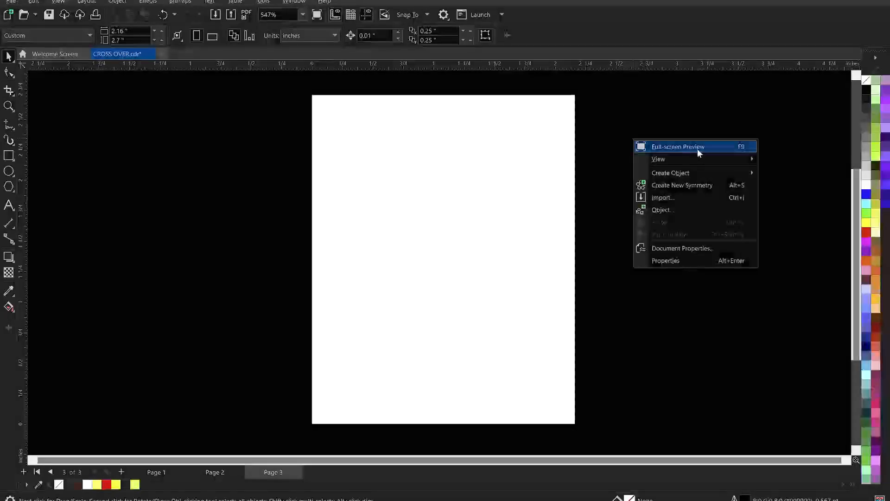
{"action": "left_click", "coordinate": [674, 197]}
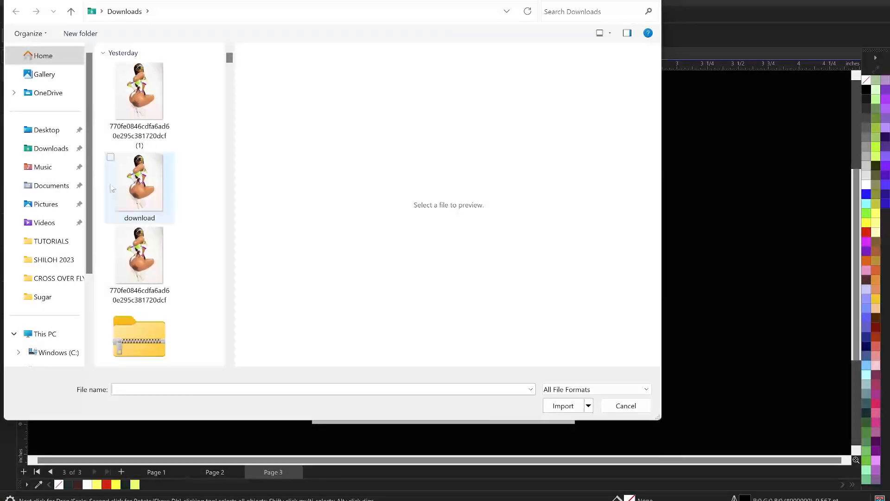
{"action": "left_click", "coordinate": [113, 190]}
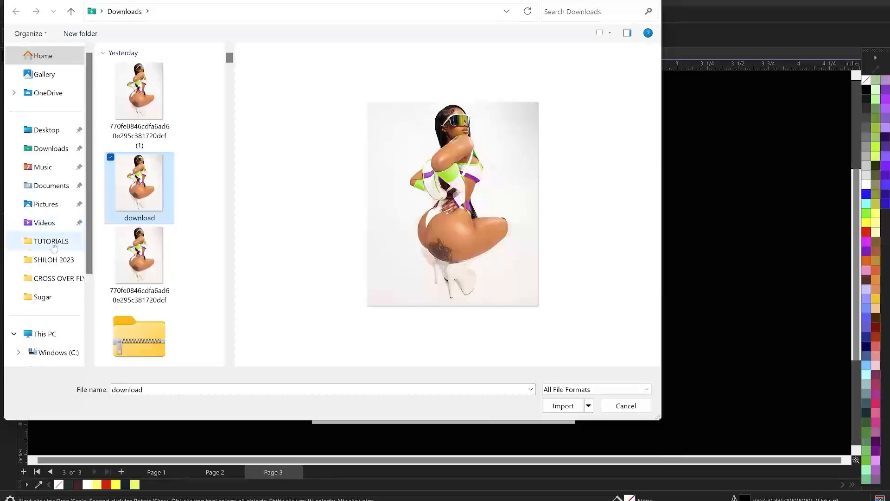
{"action": "left_click", "coordinate": [59, 278]}
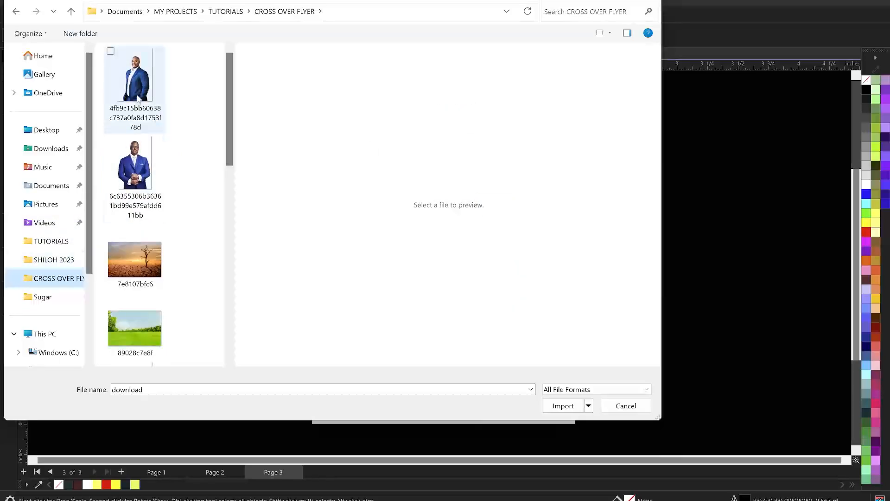
{"action": "scroll", "coordinate": [138, 93], "scroll_direction": "down", "scroll_amount": 10}
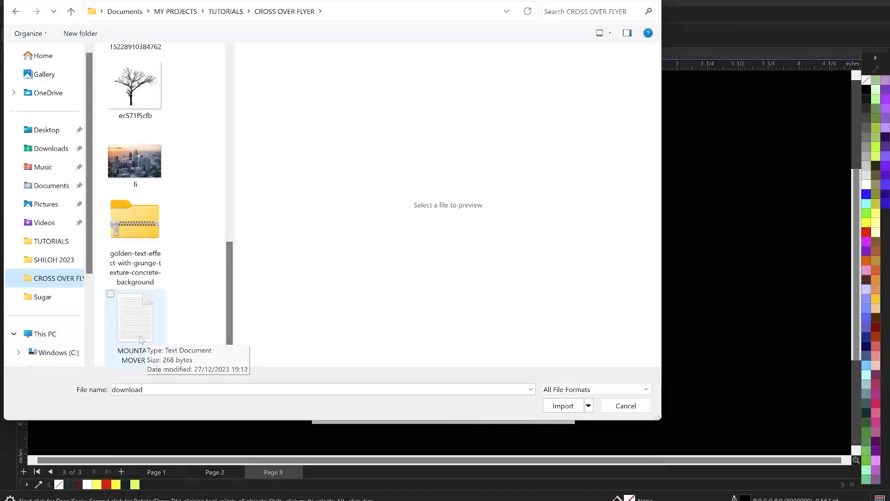
{"action": "scroll", "coordinate": [141, 70], "scroll_direction": "up", "scroll_amount": 10}
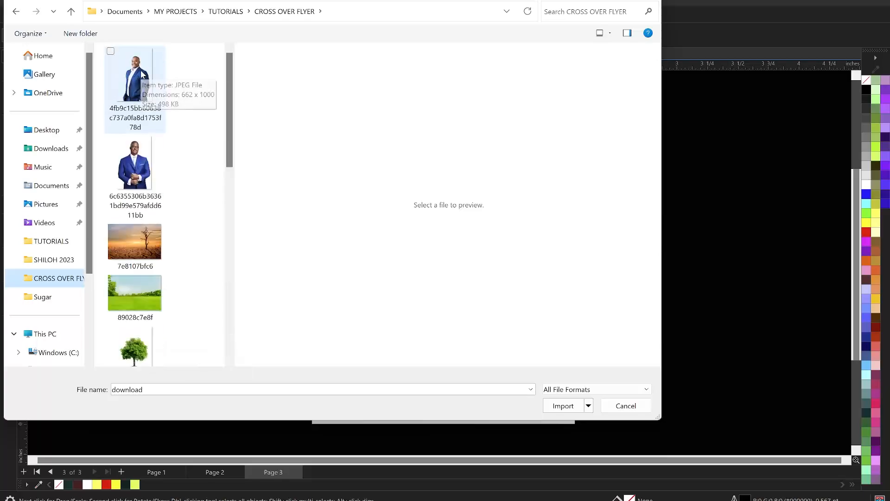
Step: Import the folder's nine images together: three suited men, two landscapes, two single trees, the worship crowd and the city skyline
{"action": "left_click", "coordinate": [162, 73]}
{"action": "left_click", "coordinate": [134, 162], "text": "ctrl"}
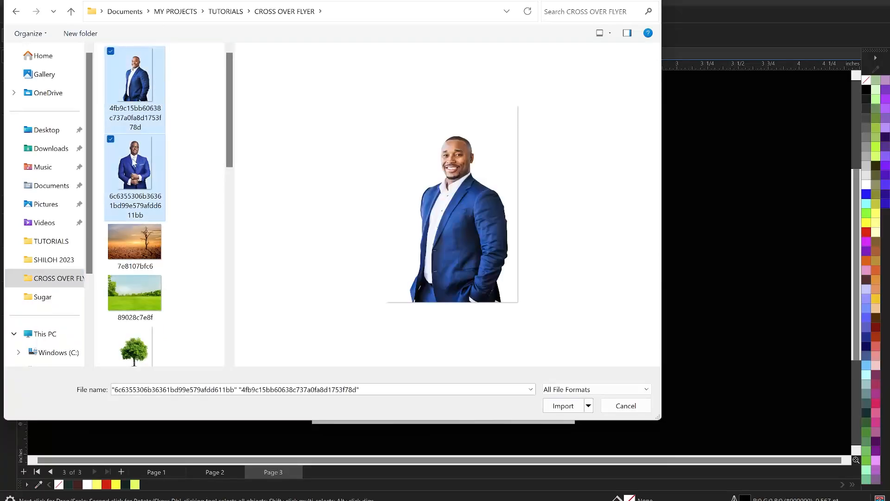
{"action": "left_click", "coordinate": [140, 228], "text": "ctrl"}
{"action": "left_click", "coordinate": [135, 292], "text": "ctrl"}
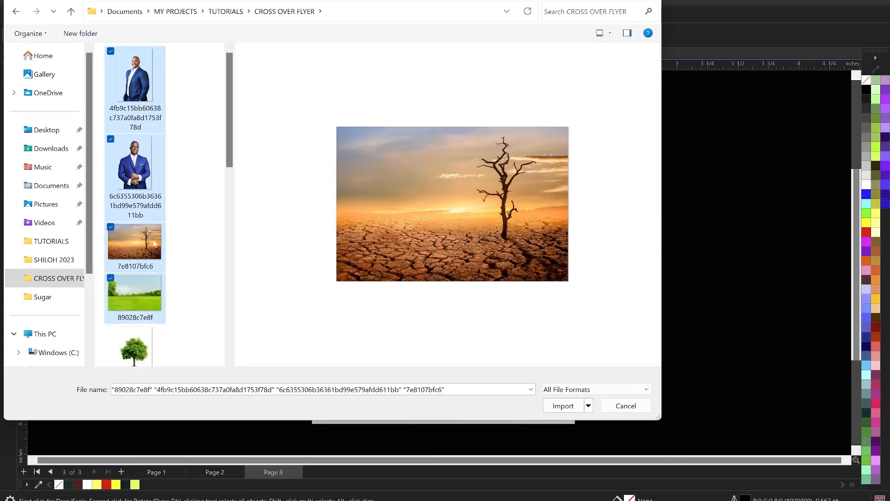
{"action": "scroll", "coordinate": [159, 204], "scroll_direction": "down", "scroll_amount": 3}
{"action": "left_click", "coordinate": [135, 180], "text": "ctrl"}
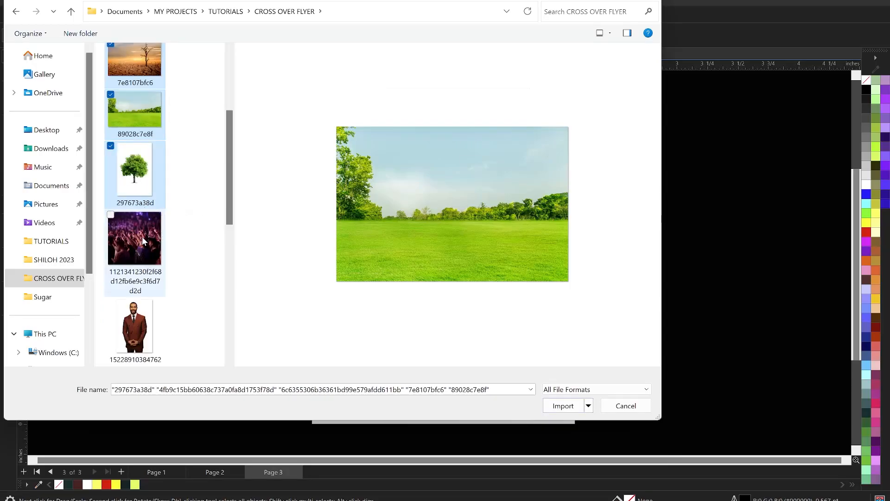
{"action": "left_click", "coordinate": [152, 215], "text": "ctrl"}
{"action": "left_click", "coordinate": [132, 303], "text": "ctrl"}
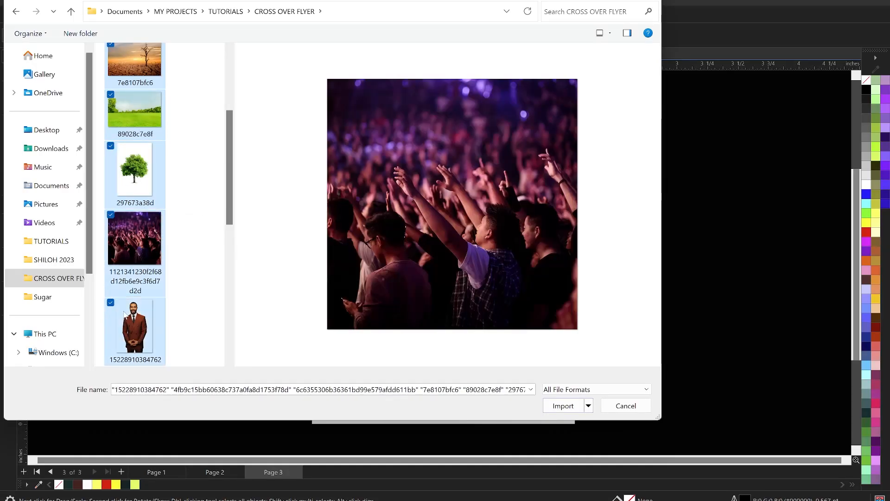
{"action": "scroll", "coordinate": [145, 210], "scroll_direction": "down", "scroll_amount": 3}
{"action": "left_click", "coordinate": [141, 193], "text": "ctrl"}
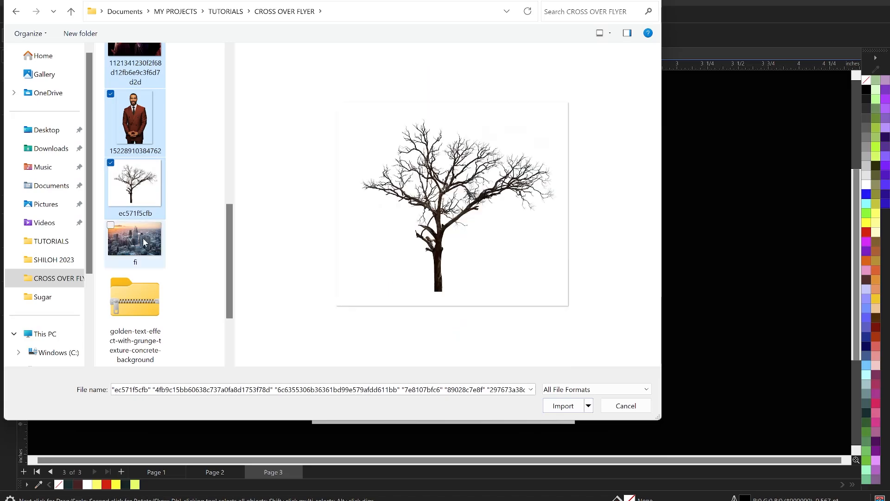
{"action": "left_click", "coordinate": [144, 239], "text": "ctrl"}
{"action": "scroll", "coordinate": [132, 172], "scroll_direction": "up", "scroll_amount": 3}
{"action": "scroll", "coordinate": [134, 123], "scroll_direction": "down", "scroll_amount": 4}
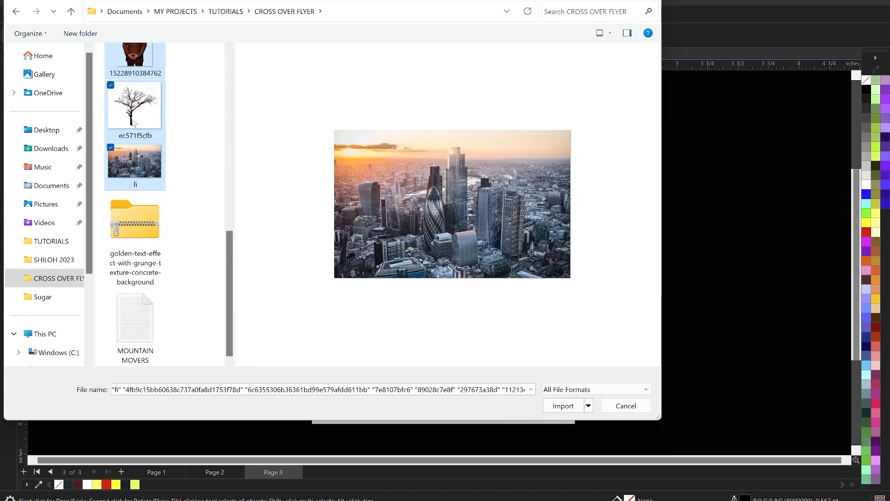
{"action": "left_click", "coordinate": [561, 413]}
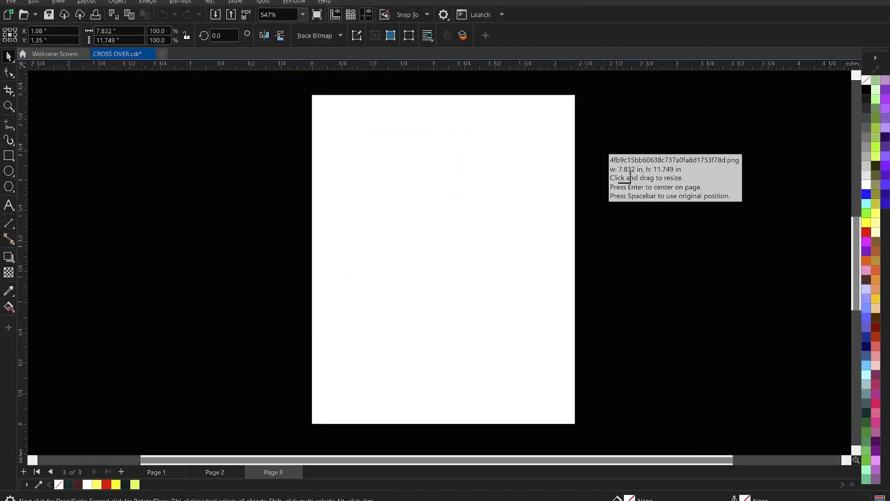
Step: Place the two men in blue suits to the right of the page and the other seven images, scaled small, to its left
{"action": "left_click_drag", "start_coordinate": [603, 151], "coordinate": [716, 282]}
{"action": "left_click_drag", "start_coordinate": [690, 201], "coordinate": [765, 313]}
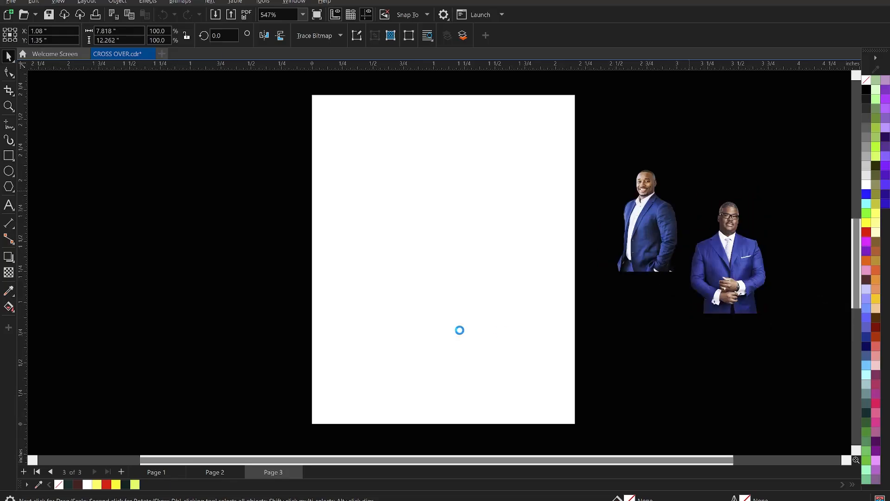
{"action": "left_click_drag", "start_coordinate": [152, 148], "coordinate": [231, 266]}
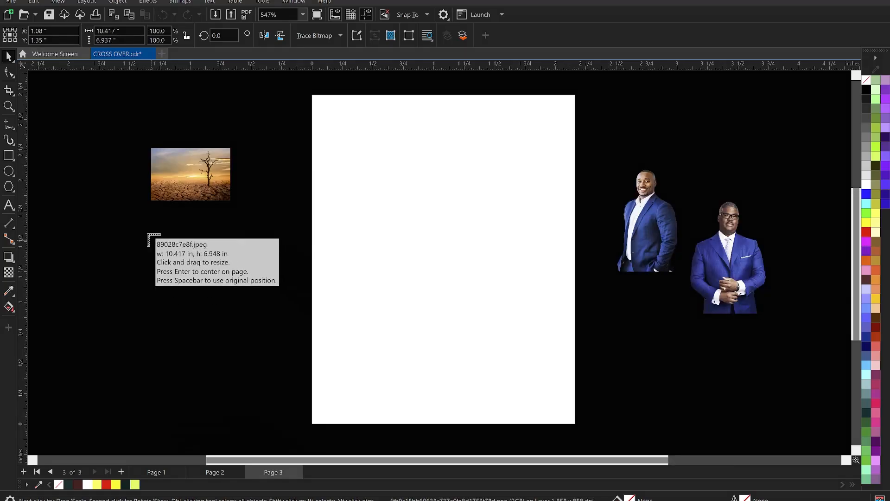
{"action": "left_click_drag", "start_coordinate": [104, 185], "coordinate": [207, 295]}
{"action": "left_click_drag", "start_coordinate": [108, 236], "coordinate": [222, 348]}
{"action": "left_click_drag", "start_coordinate": [198, 225], "coordinate": [271, 330]}
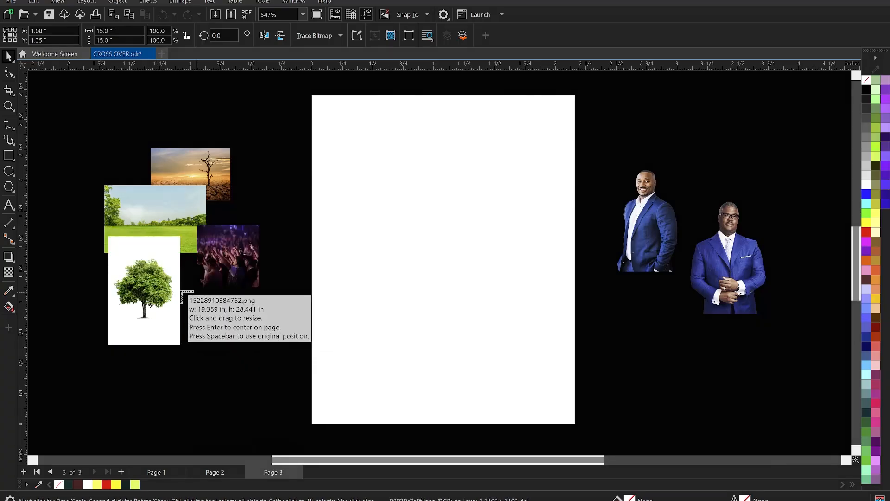
{"action": "left_click_drag", "start_coordinate": [180, 284], "coordinate": [234, 376]}
{"action": "left_click_drag", "start_coordinate": [229, 281], "coordinate": [297, 341]}
{"action": "left_click_drag", "start_coordinate": [228, 119], "coordinate": [310, 229]}
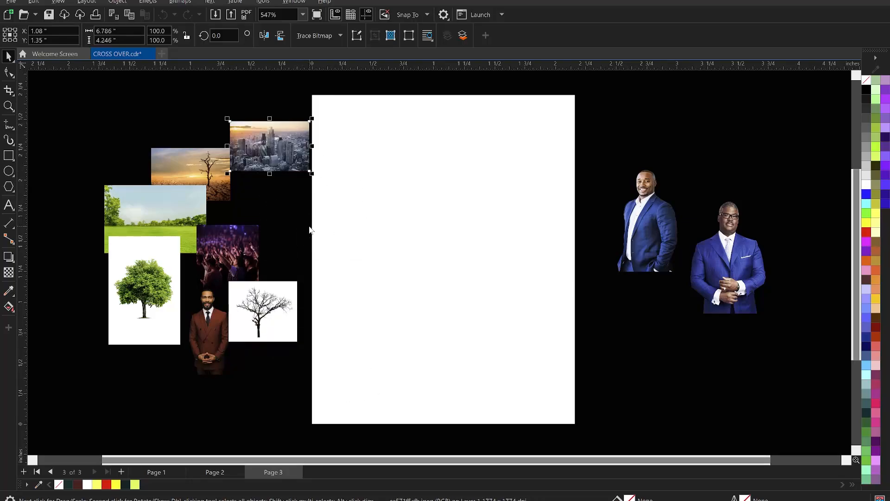
{"action": "left_click", "coordinate": [227, 102]}
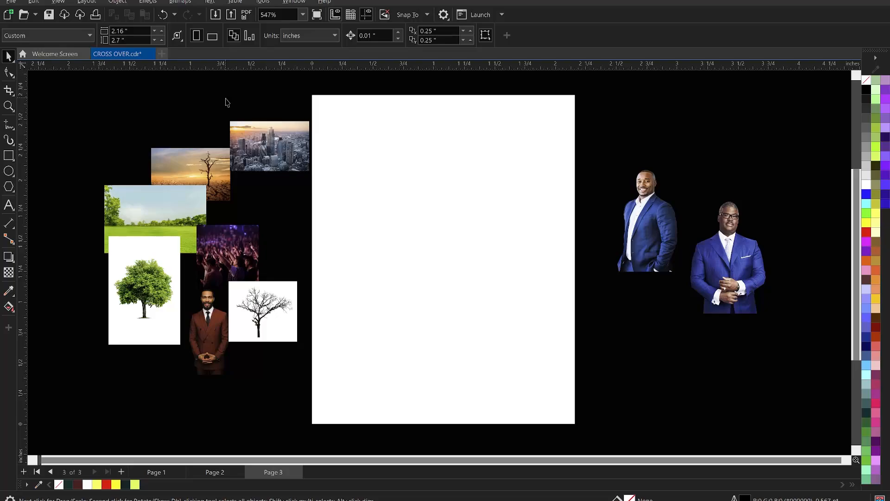
Step: Spread out the green tree, crowd, green field and desert images beside the page so they no longer overlap
{"action": "scroll", "coordinate": [282, 251], "scroll_direction": "up", "scroll_amount": 1}
{"action": "scroll", "coordinate": [281, 223], "scroll_direction": "down", "scroll_amount": 2}
{"action": "scroll", "coordinate": [267, 280], "scroll_direction": "up", "scroll_amount": 1}
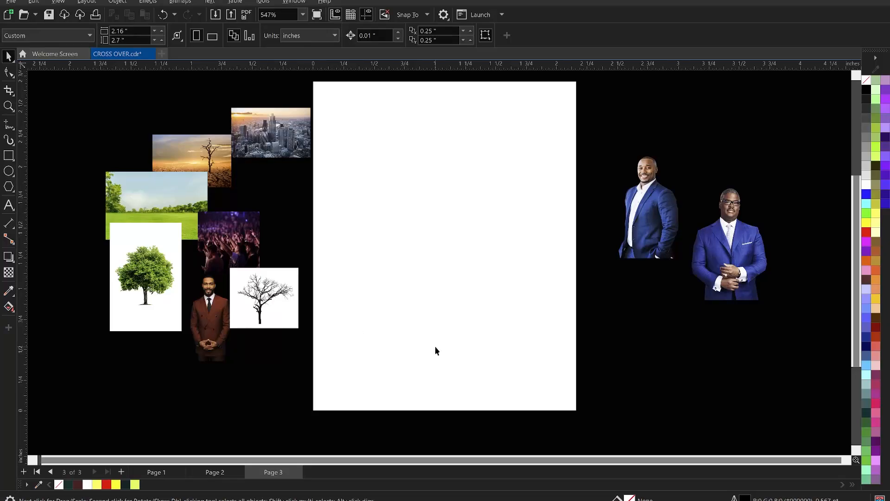
{"action": "left_click_drag", "start_coordinate": [129, 295], "coordinate": [106, 328]}
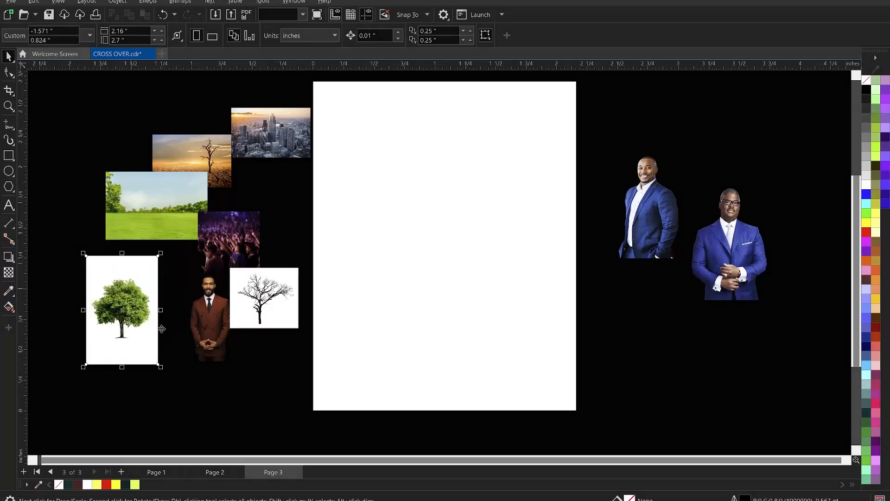
{"action": "left_click_drag", "start_coordinate": [230, 256], "coordinate": [247, 230]}
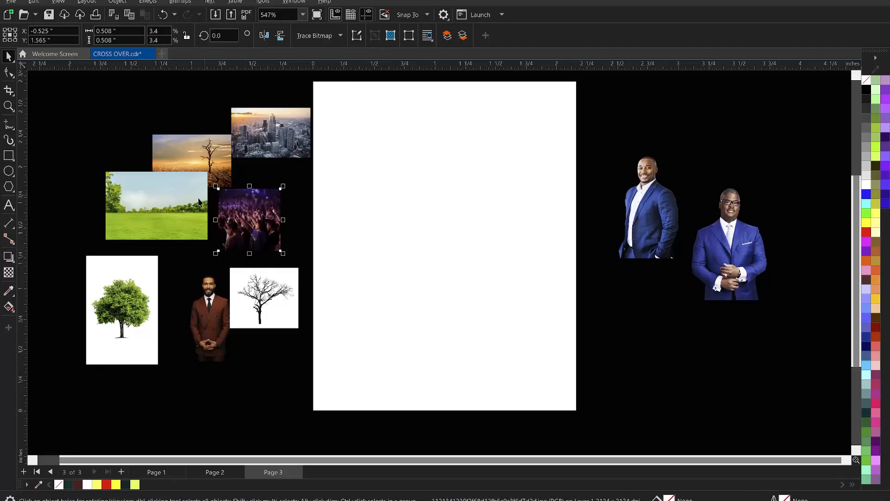
{"action": "left_click_drag", "start_coordinate": [199, 202], "coordinate": [170, 215]}
{"action": "left_click_drag", "start_coordinate": [181, 167], "coordinate": [164, 144]}
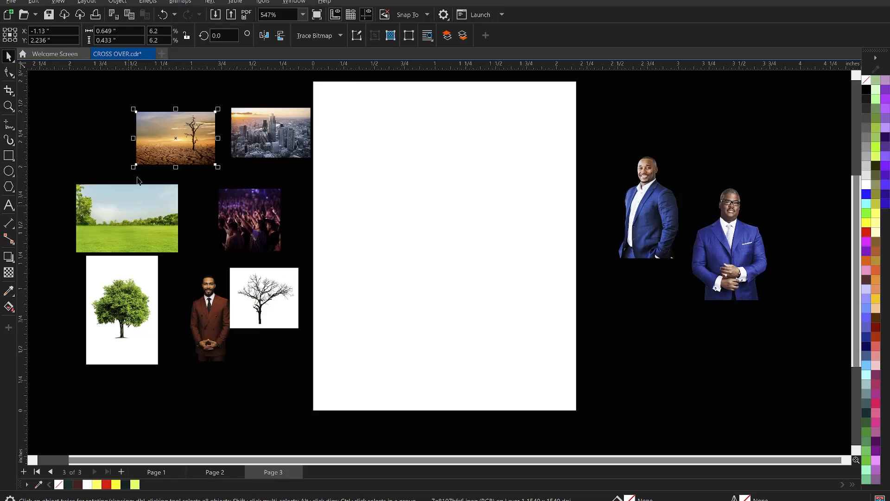
Step: Move the desert image with the dead tree onto the page and enlarge it to about 2.11 by 1.41 inches
{"action": "left_click_drag", "start_coordinate": [161, 130], "coordinate": [333, 256]}
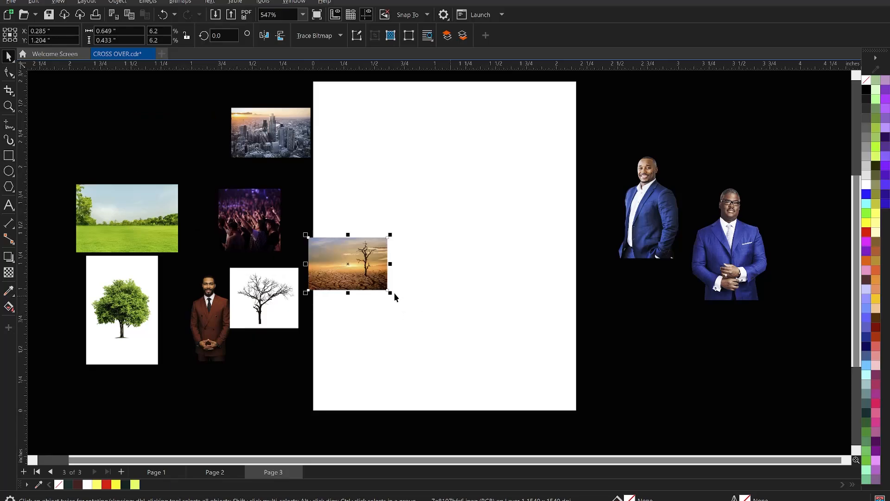
{"action": "left_click_drag", "start_coordinate": [394, 293], "coordinate": [572, 436]}
{"action": "scroll", "coordinate": [363, 248], "scroll_direction": "up", "scroll_amount": 1}
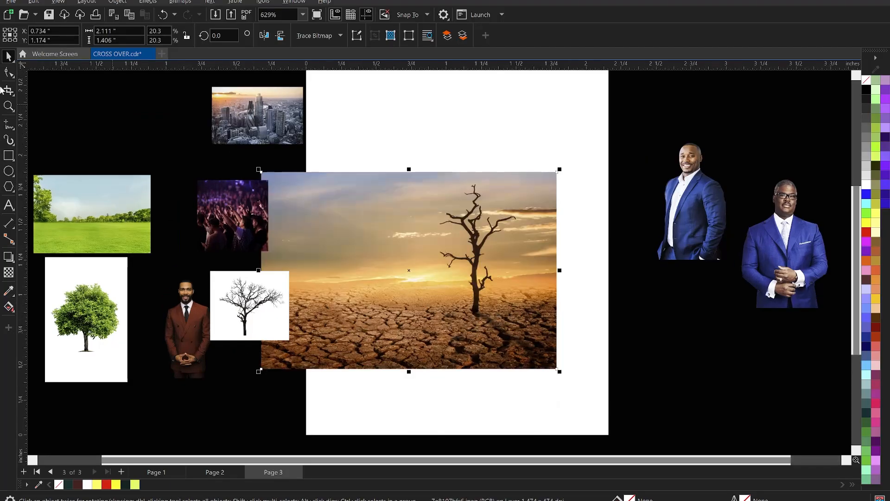
Step: Crop the side with the dead tree off the desert image, leaving it about 1.25 by 1.41 inches
{"action": "left_click", "coordinate": [9, 71]}
{"action": "left_click_drag", "start_coordinate": [528, 135], "coordinate": [616, 411]}
{"action": "left_click_drag", "start_coordinate": [556, 369], "coordinate": [437, 359]}
{"action": "key", "text": "space"}
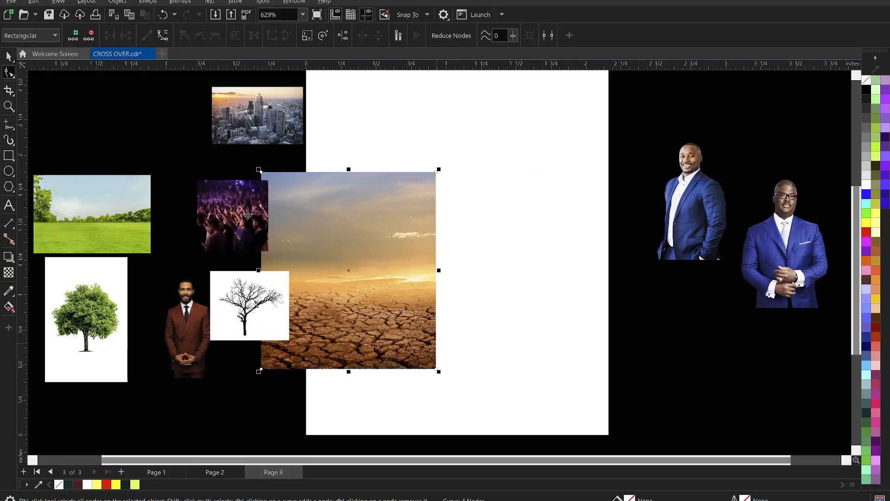
Step: Move the green field image onto the page over the desert image and enlarge it to about 2.09 by 1.4 inches
{"action": "left_click", "coordinate": [100, 223]}
{"action": "left_click_drag", "start_coordinate": [100, 222], "coordinate": [439, 226]}
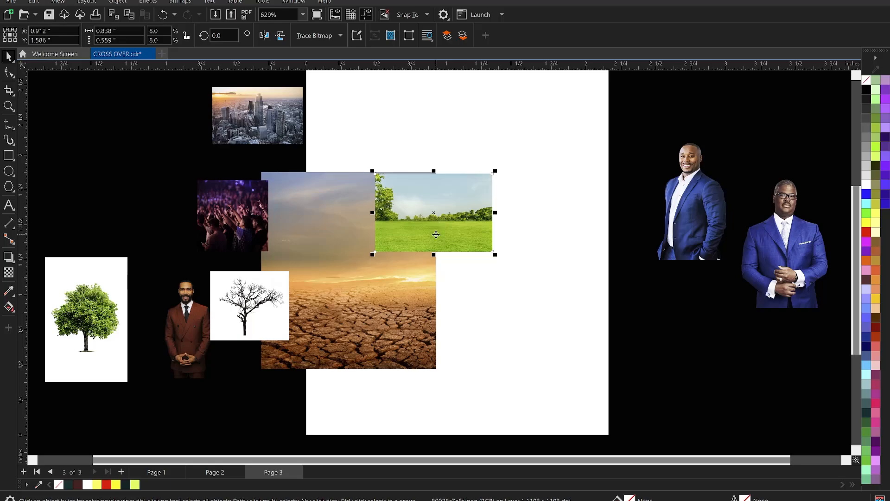
{"action": "scroll", "coordinate": [435, 234], "scroll_direction": "up", "scroll_amount": 1}
{"action": "left_click_drag", "start_coordinate": [515, 261], "coordinate": [747, 422]}
{"action": "scroll", "coordinate": [404, 123], "scroll_direction": "up", "scroll_amount": 2}
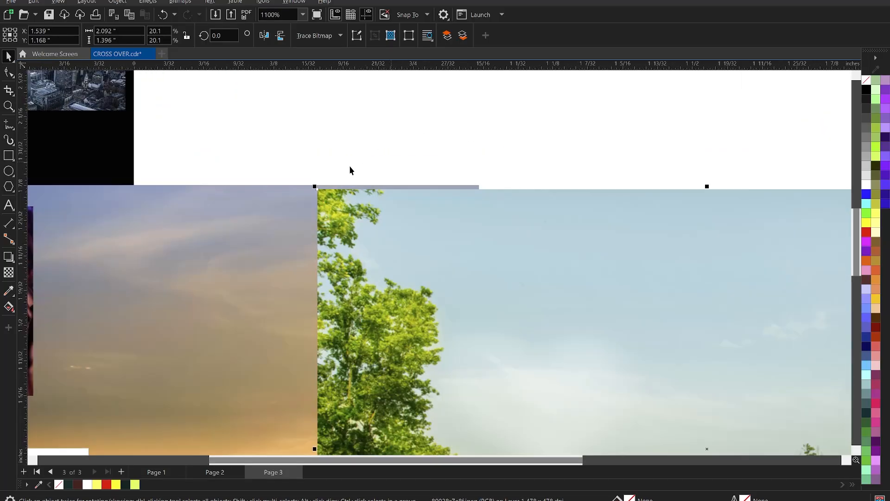
Step: Stretch the green field image proportionally to about 2.11 by 1.41 inches so its upper edge meets the desert image's
{"action": "left_click", "coordinate": [308, 184]}
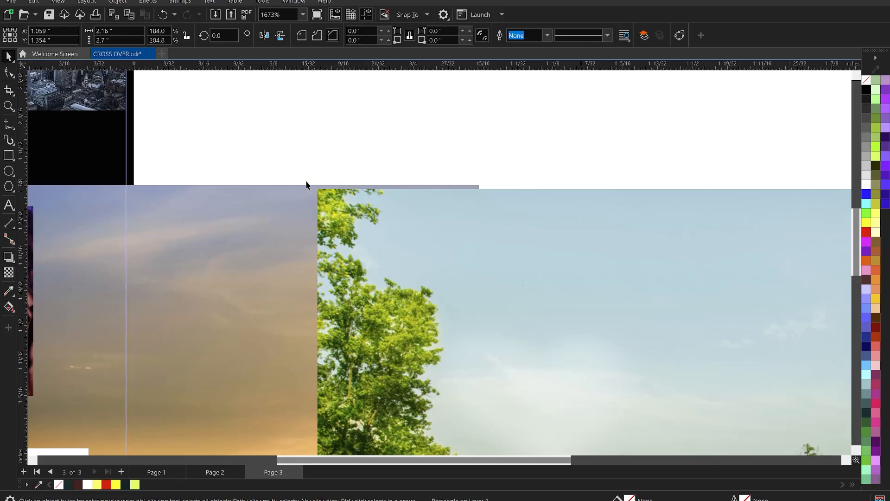
{"action": "key", "text": "ctrl+z"}
{"action": "left_click_drag", "start_coordinate": [315, 186], "coordinate": [305, 183]}
{"action": "scroll", "coordinate": [393, 130], "scroll_direction": "down", "scroll_amount": 5}
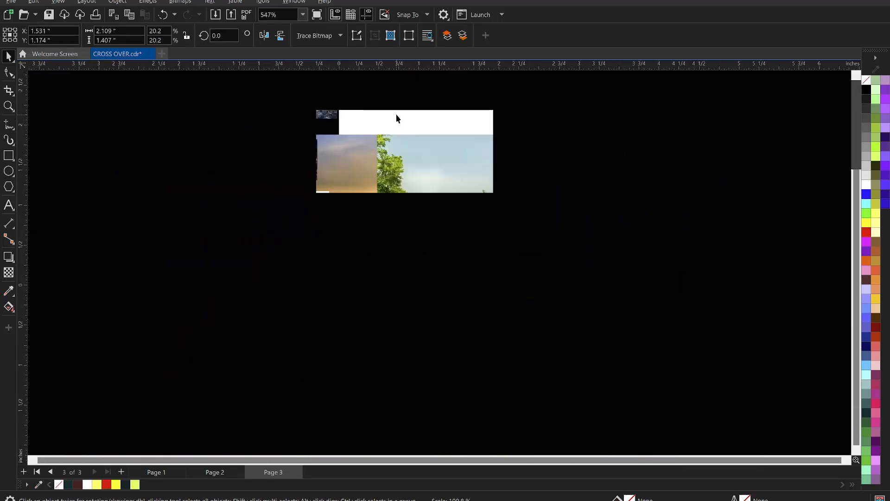
{"action": "scroll", "coordinate": [417, 162], "scroll_direction": "up", "scroll_amount": 3}
{"action": "scroll", "coordinate": [443, 209], "scroll_direction": "up", "scroll_amount": 1}
Step: Crop the large foreground tree off the green field image to about 1.52 inches wide and slide the field over the desert image
{"action": "key", "text": "F10"}
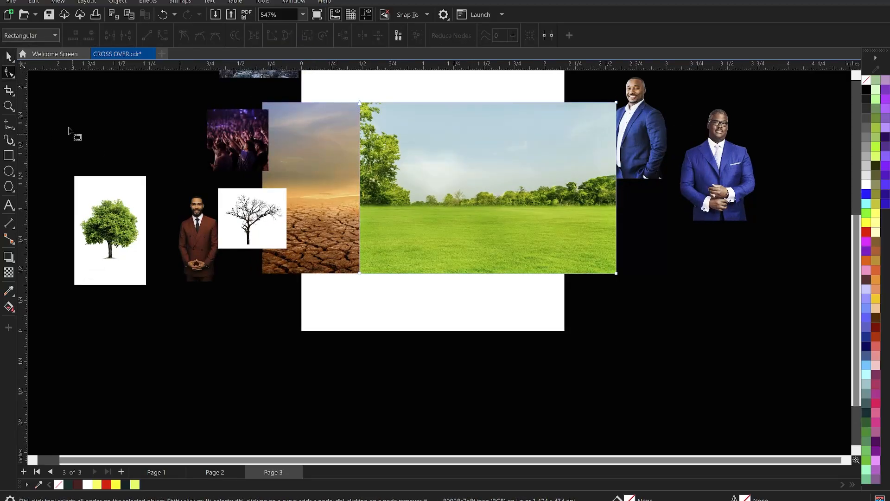
{"action": "left_click_drag", "start_coordinate": [387, 289], "coordinate": [430, 270]}
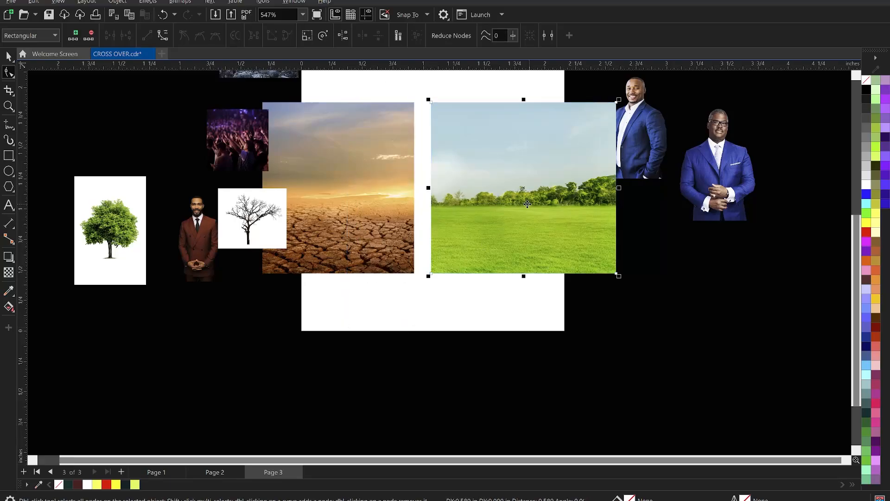
{"action": "left_click_drag", "start_coordinate": [523, 211], "coordinate": [466, 211]}
{"action": "key", "text": "space"}
Step: Bring the desert image in front of the green field and shift both landscapes so the overlapping pair meets the page's right edge
{"action": "left_click", "coordinate": [333, 174]}
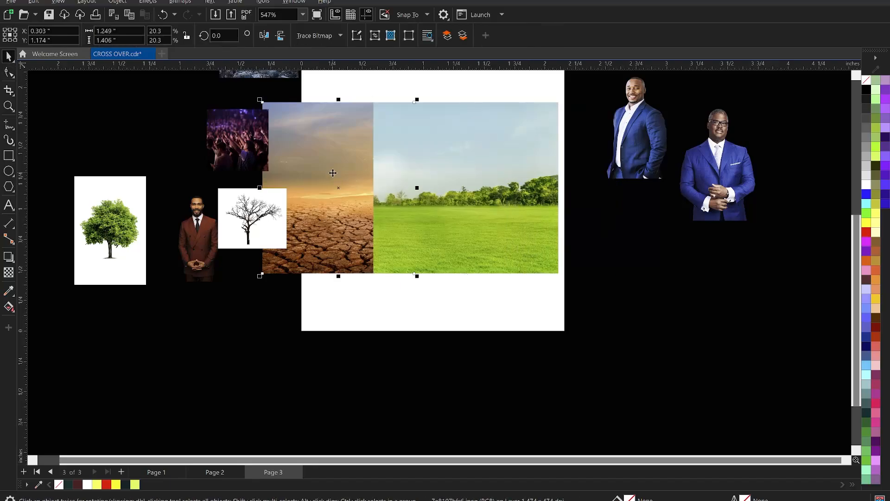
{"action": "key", "text": "ctrl+x"}
{"action": "key", "text": "ctrl+v"}
{"action": "left_click", "coordinate": [513, 191]}
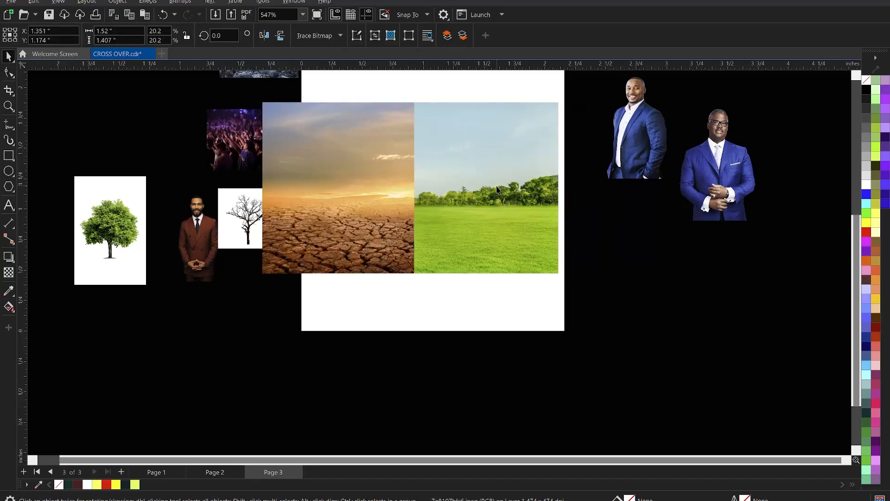
{"action": "left_click_drag", "start_coordinate": [513, 192], "coordinate": [467, 185]}
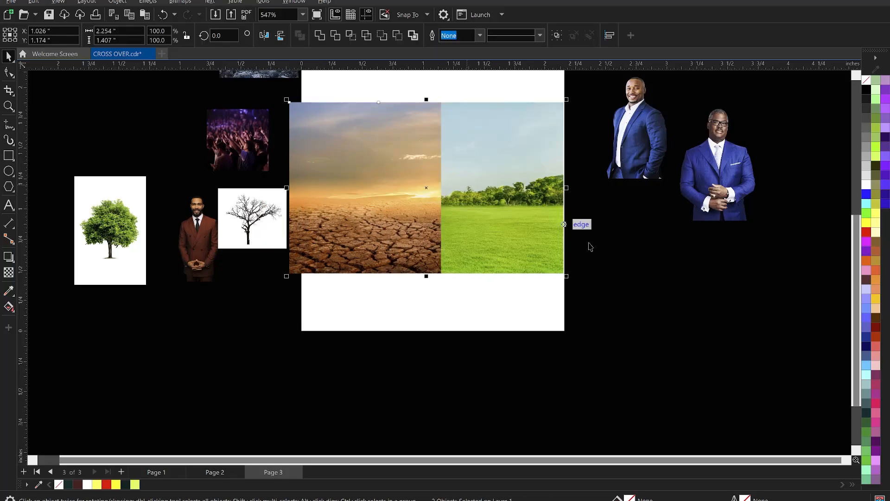
{"action": "left_click", "coordinate": [623, 274]}
Step: Fade the desert image's right side into the green field with a short fountain transparency
{"action": "scroll", "coordinate": [424, 209], "scroll_direction": "up", "scroll_amount": 2}
{"action": "left_click", "coordinate": [424, 210]}
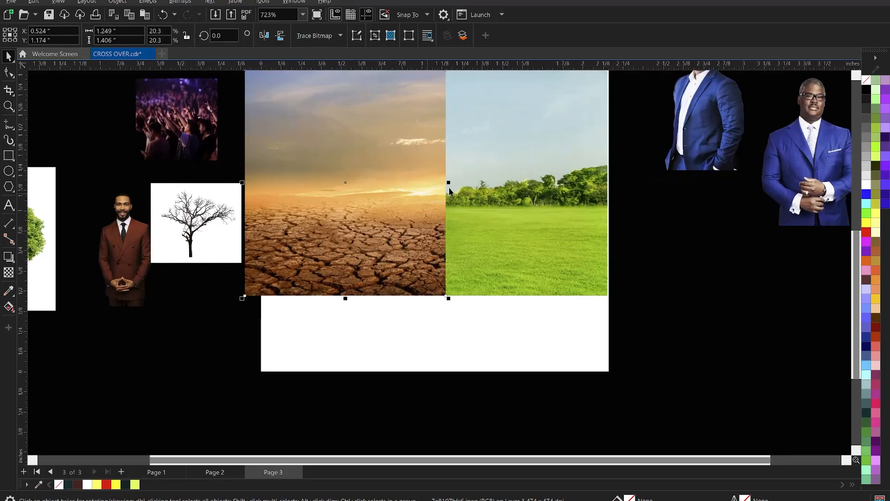
{"action": "scroll", "coordinate": [450, 193], "scroll_direction": "down", "scroll_amount": 2}
{"action": "scroll", "coordinate": [448, 148], "scroll_direction": "up", "scroll_amount": 1}
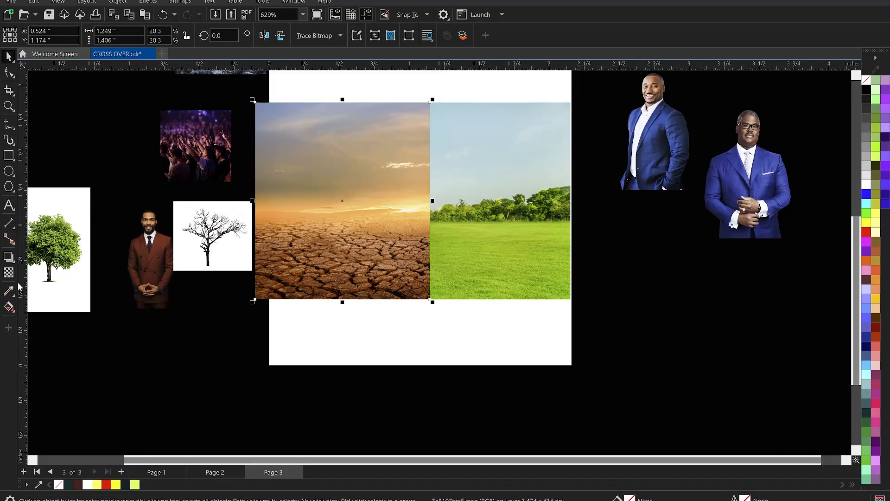
{"action": "left_click", "coordinate": [10, 273]}
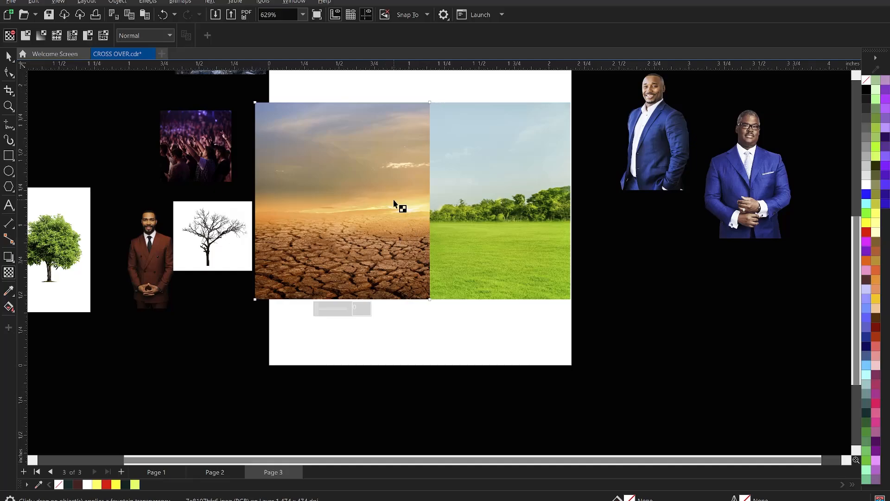
{"action": "mouse_move", "coordinate": [394, 204]}
{"action": "left_mouse_down"}
{"action": "mouse_move", "coordinate": [433, 201]}
{"action": "mouse_move", "coordinate": [389, 201]}
{"action": "left_mouse_up"}
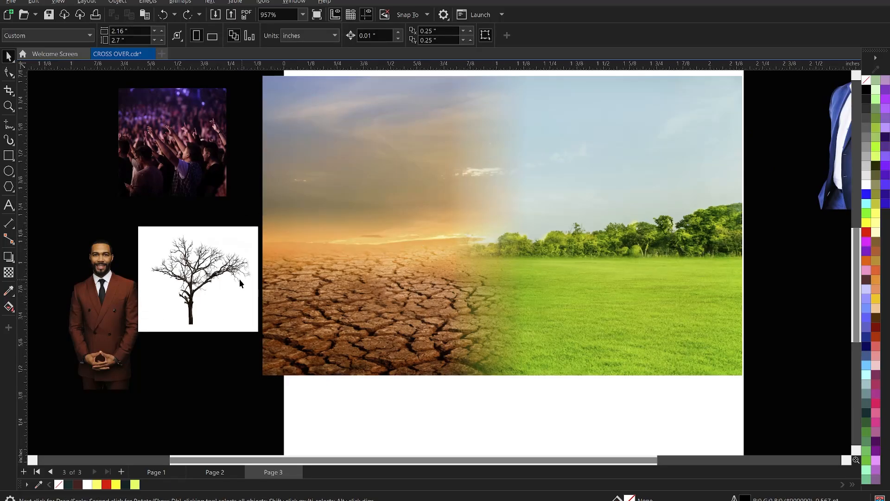
Step: Bring the bare tree image to the front, centre it over the blended landscapes and enlarge it to about 1.2 by 1.05 inches
{"action": "left_click", "coordinate": [198, 280]}
{"action": "key", "text": "ctrl+x"}
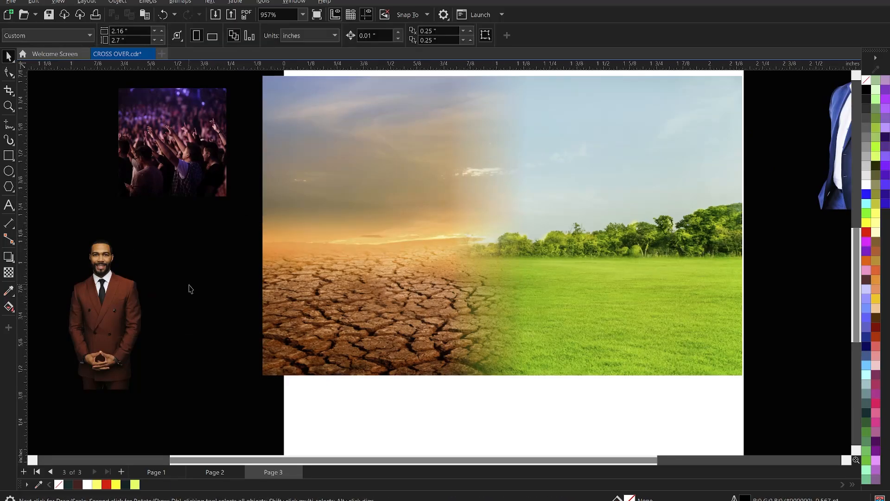
{"action": "key", "text": "ctrl+v"}
{"action": "left_click_drag", "start_coordinate": [189, 285], "coordinate": [468, 249]}
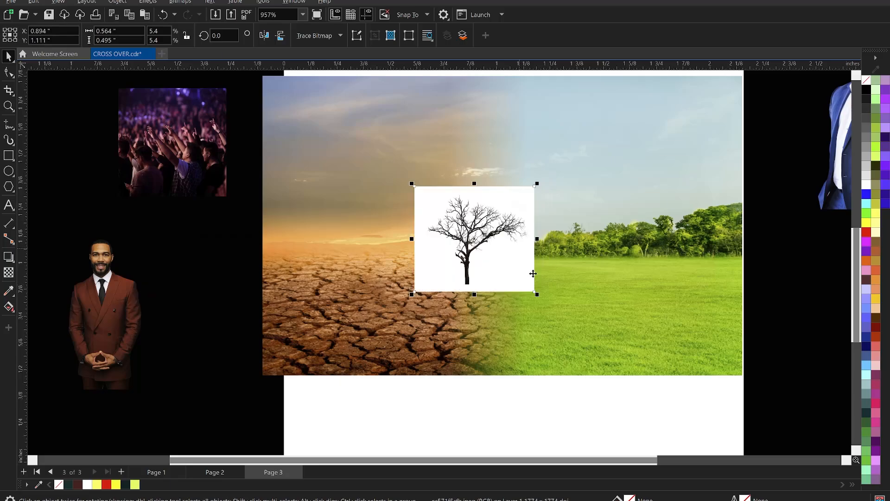
{"action": "left_click_drag", "start_coordinate": [537, 296], "coordinate": [614, 359]}
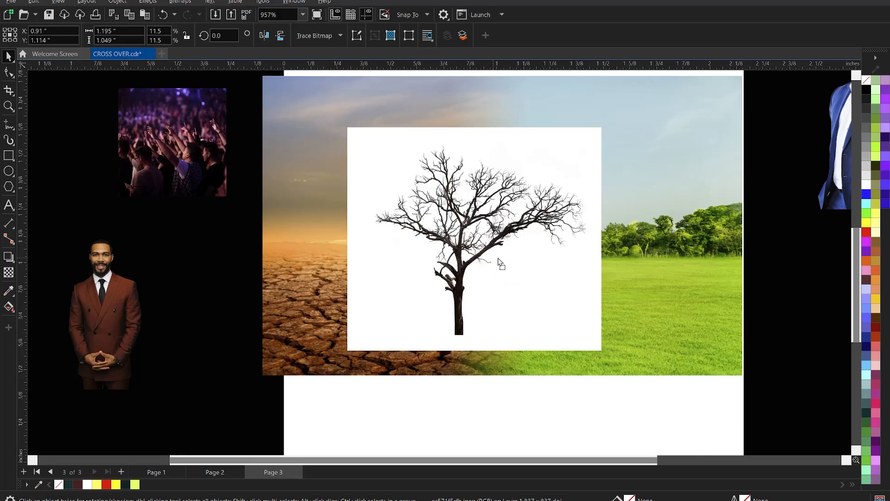
{"action": "left_click_drag", "start_coordinate": [486, 270], "coordinate": [464, 228]}
{"action": "scroll", "coordinate": [384, 239], "scroll_direction": "down", "scroll_amount": 3}
{"action": "scroll", "coordinate": [553, 210], "scroll_direction": "up", "scroll_amount": 2}
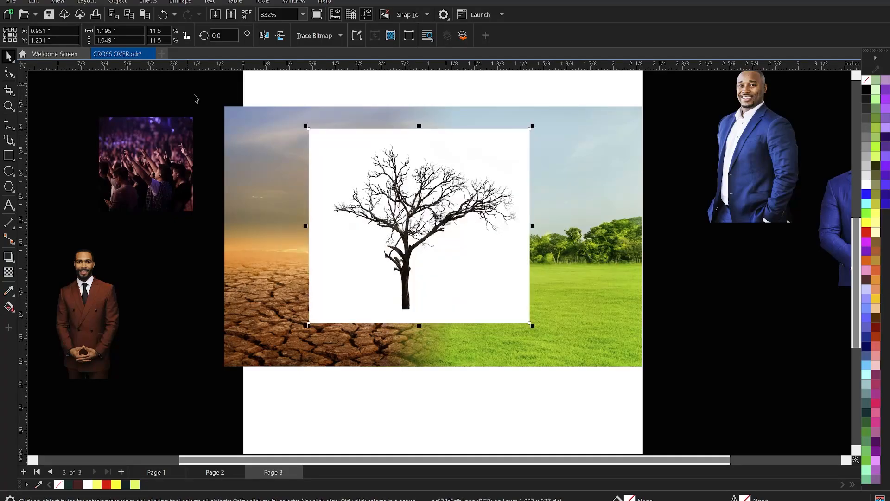
Step: Set the bare tree image's transparency merge mode to Subtract to drop its white background
{"action": "left_click", "coordinate": [10, 273]}
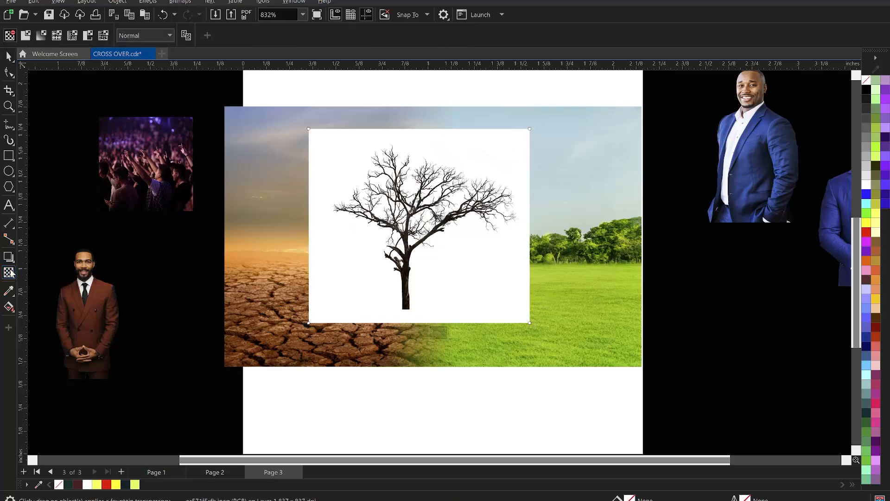
{"action": "left_click", "coordinate": [156, 33]}
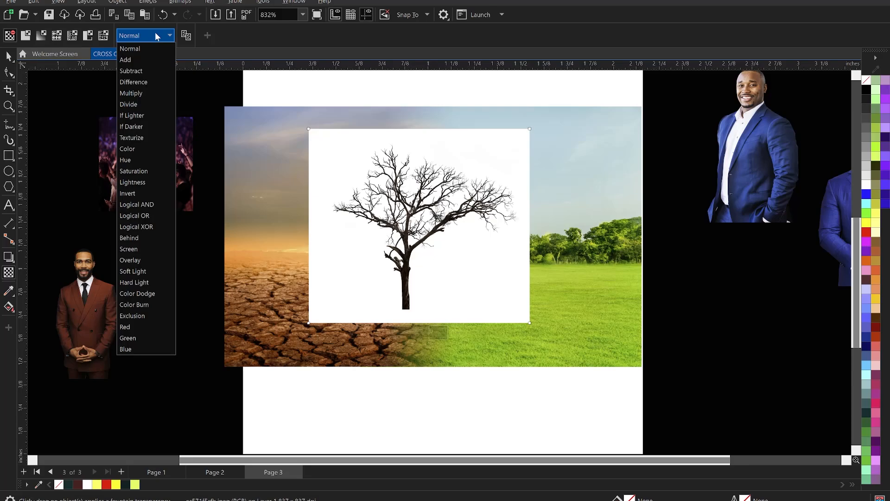
{"action": "left_click", "coordinate": [140, 70]}
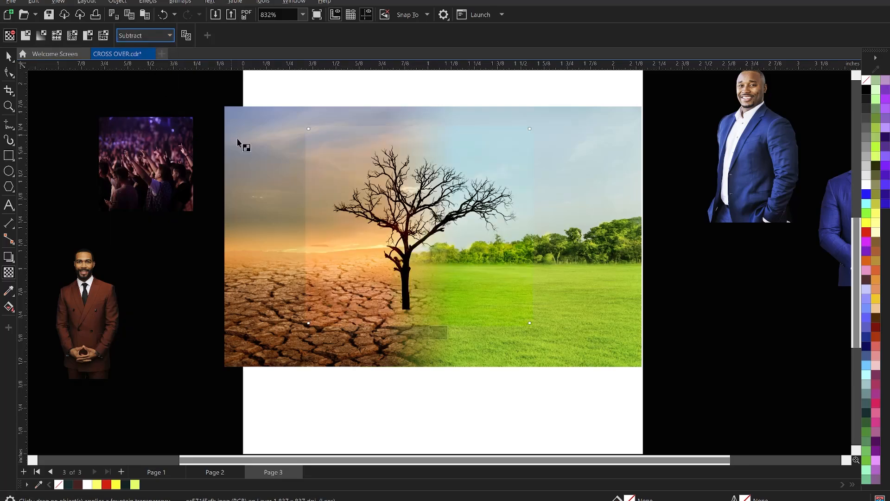
{"action": "scroll", "coordinate": [459, 259], "scroll_direction": "up", "scroll_amount": 1}
{"action": "key", "text": "space"}
{"action": "scroll", "coordinate": [315, 163], "scroll_direction": "down", "scroll_amount": 1}
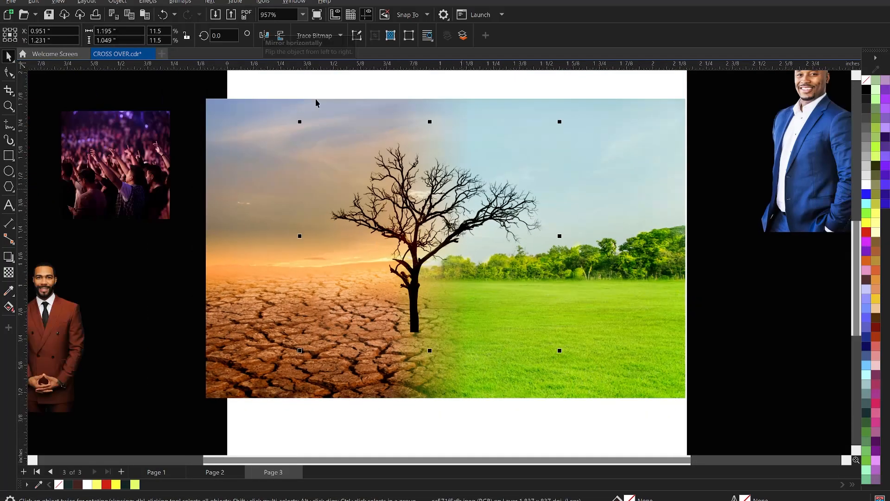
Step: Mirror the bare tree horizontally, enlarge it to about 1.27 by 1.12 inches and place its trunk on the seam between desert and field
{"action": "left_click", "coordinate": [263, 35]}
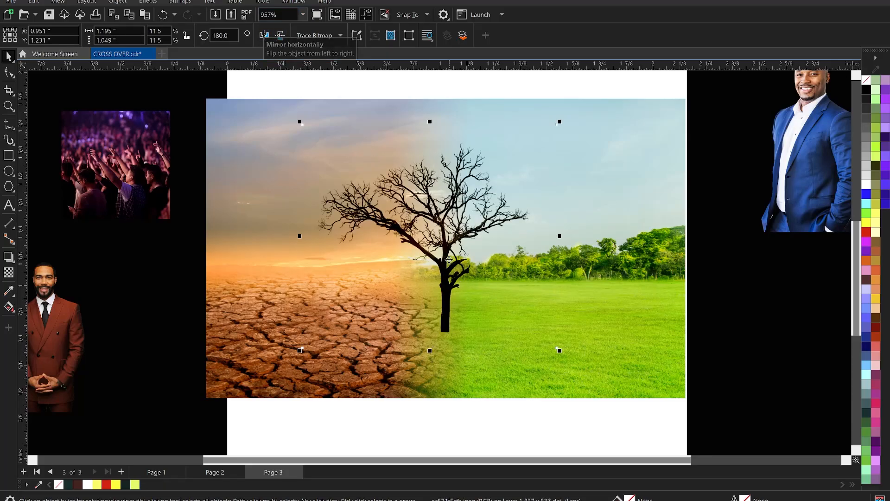
{"action": "left_click_drag", "start_coordinate": [447, 261], "coordinate": [431, 273]}
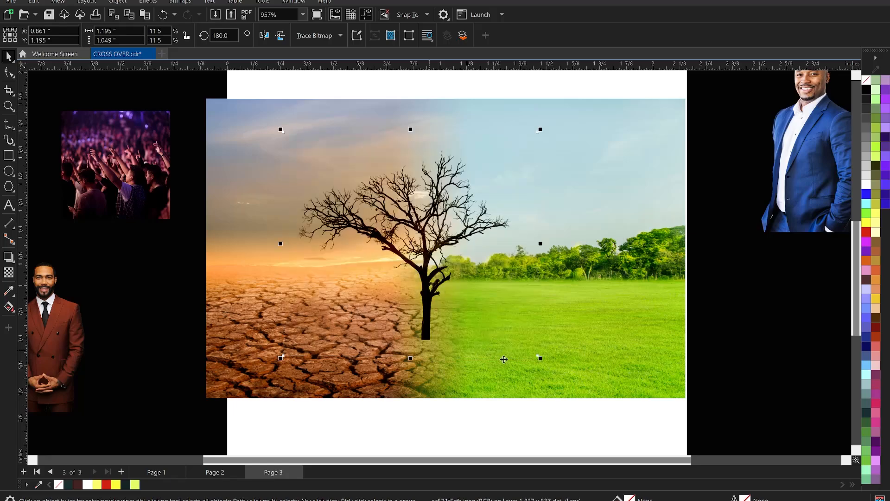
{"action": "left_click_drag", "start_coordinate": [540, 358], "coordinate": [551, 369]}
{"action": "left_click_drag", "start_coordinate": [427, 314], "coordinate": [433, 318]}
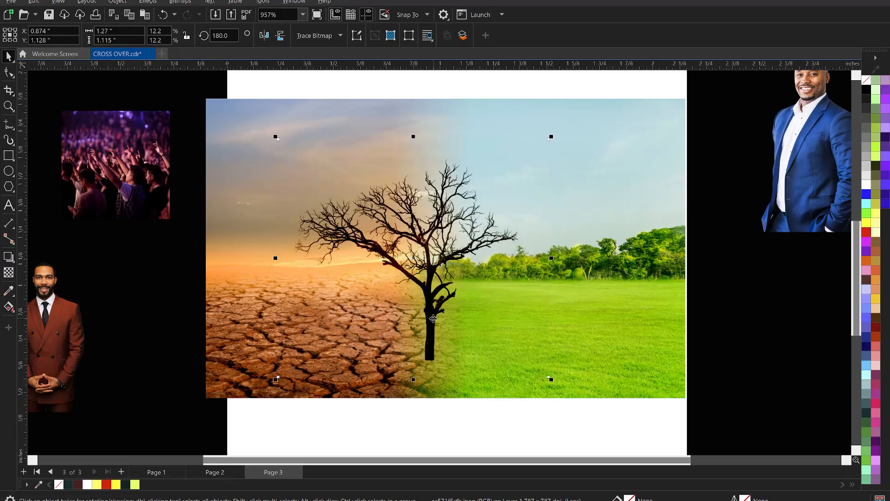
{"action": "left_click_drag", "start_coordinate": [466, 274], "coordinate": [467, 277]}
{"action": "scroll", "coordinate": [463, 273], "scroll_direction": "up", "scroll_amount": 2}
{"action": "scroll", "coordinate": [426, 153], "scroll_direction": "down", "scroll_amount": 3}
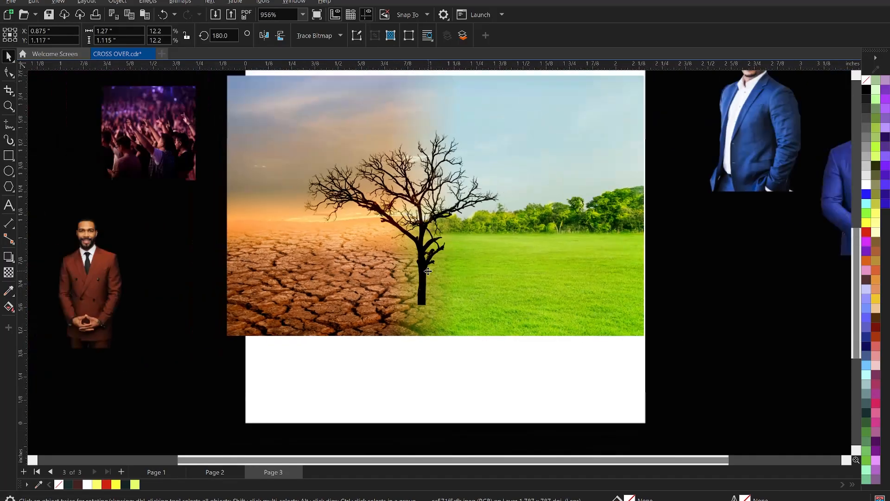
{"action": "scroll", "coordinate": [418, 176], "scroll_direction": "up", "scroll_amount": 2}
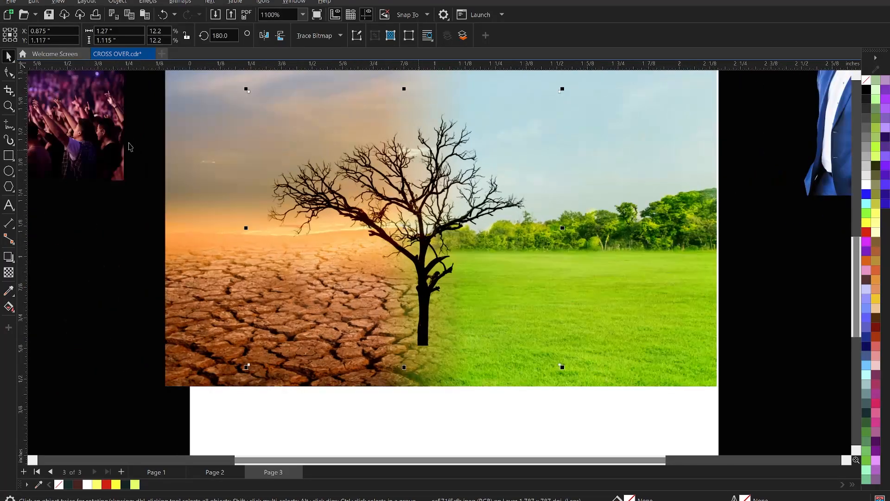
Step: Crop the bare tree image along its trunk so only the half over the desert remains
{"action": "left_click", "coordinate": [8, 72]}
{"action": "left_click_drag", "start_coordinate": [538, 79], "coordinate": [628, 348]}
{"action": "left_click_drag", "start_coordinate": [618, 403], "coordinate": [618, 403]}
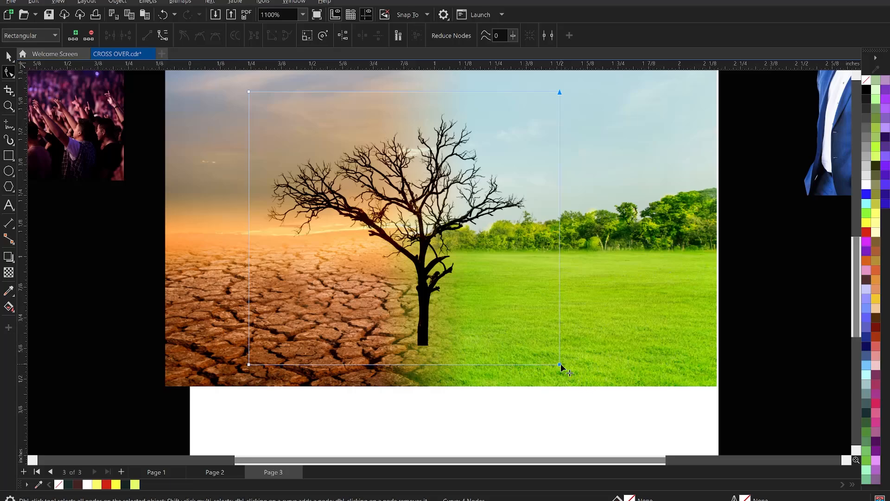
{"action": "left_click_drag", "start_coordinate": [560, 363], "coordinate": [425, 339]}
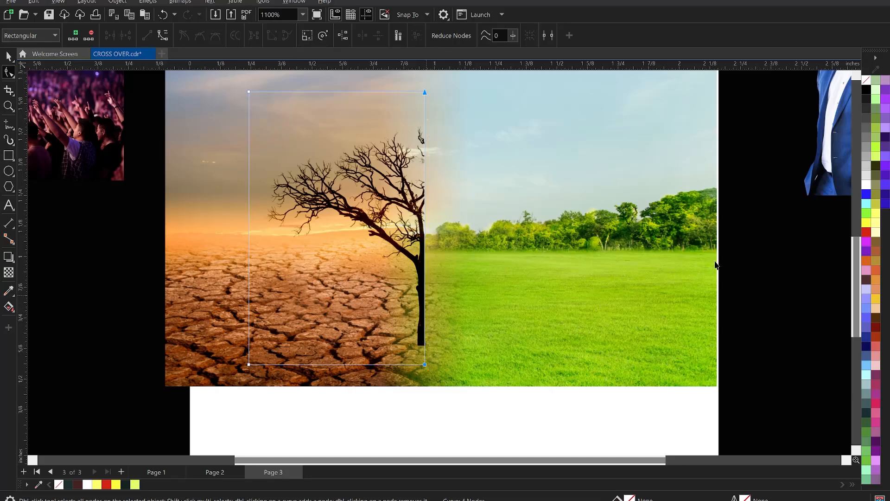
{"action": "key", "text": "space"}
{"action": "left_click", "coordinate": [745, 242]}
{"action": "scroll", "coordinate": [634, 284], "scroll_direction": "down", "scroll_amount": 1}
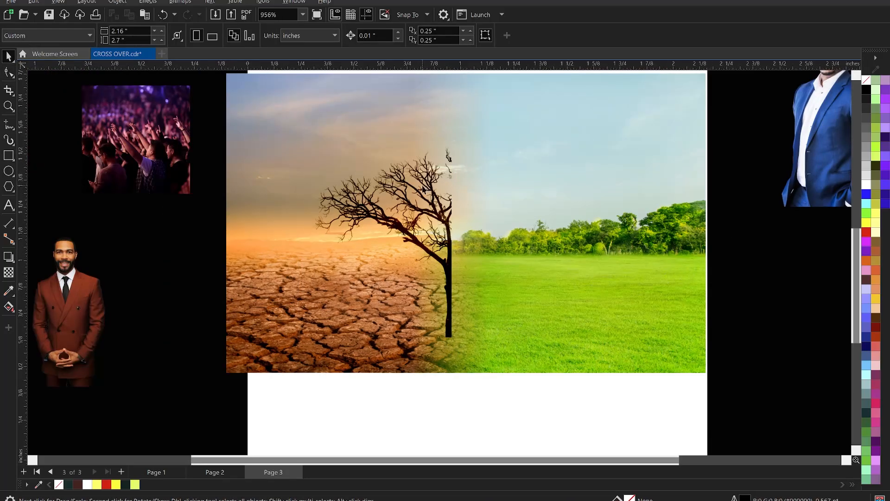
{"action": "scroll", "coordinate": [545, 261], "scroll_direction": "down", "scroll_amount": 2}
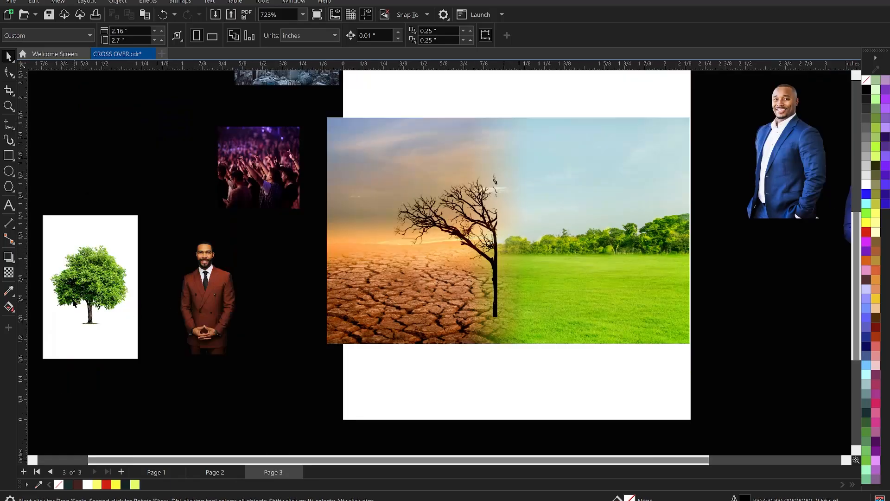
Step: Bring the green tree image to the front over the field beside the bare tree and enlarge it to about 0.78 by 1.17 inches
{"action": "left_click", "coordinate": [67, 283]}
{"action": "left_click_drag", "start_coordinate": [76, 292], "coordinate": [501, 250]}
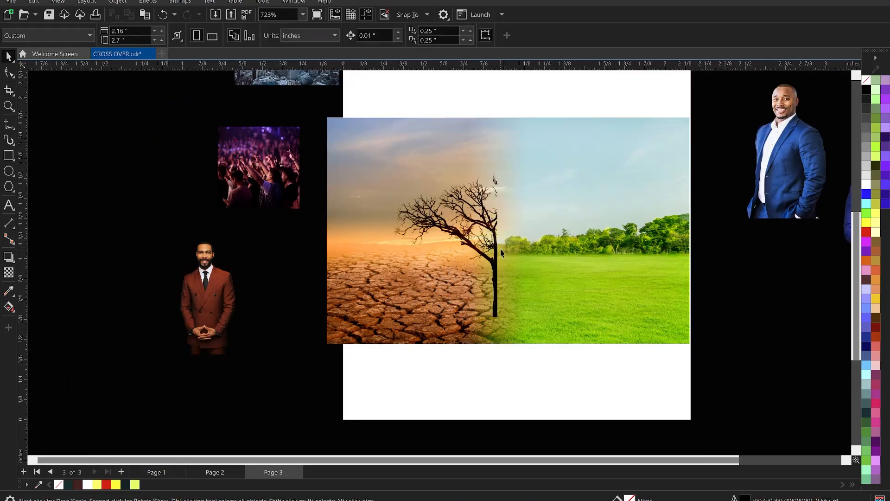
{"action": "scroll", "coordinate": [487, 261], "scroll_direction": "up", "scroll_amount": 2}
{"action": "scroll", "coordinate": [561, 253], "scroll_direction": "up", "scroll_amount": 1}
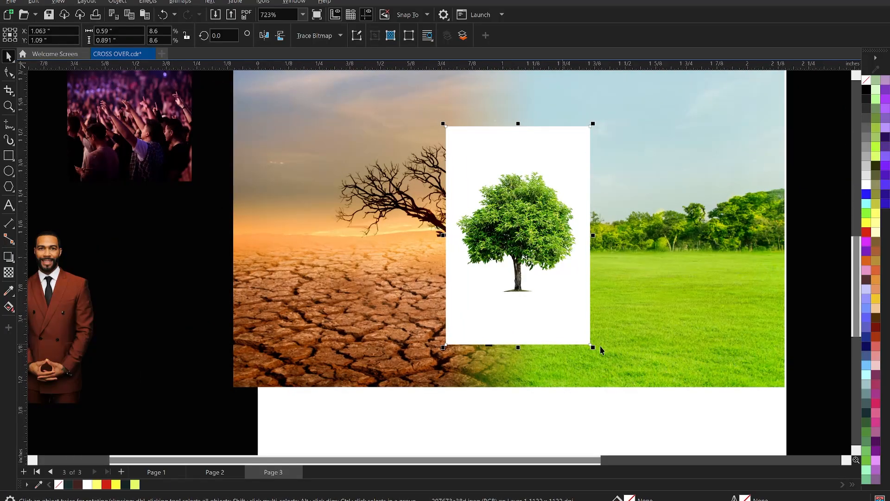
{"action": "left_click_drag", "start_coordinate": [593, 348], "coordinate": [616, 344]}
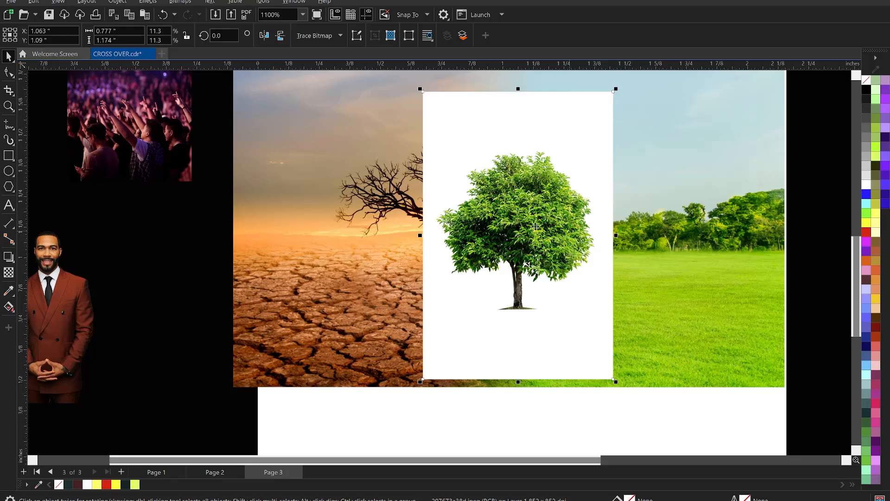
Step: Set the green tree image's transparency merge mode to Subtract to drop its white background
{"action": "left_click", "coordinate": [9, 272]}
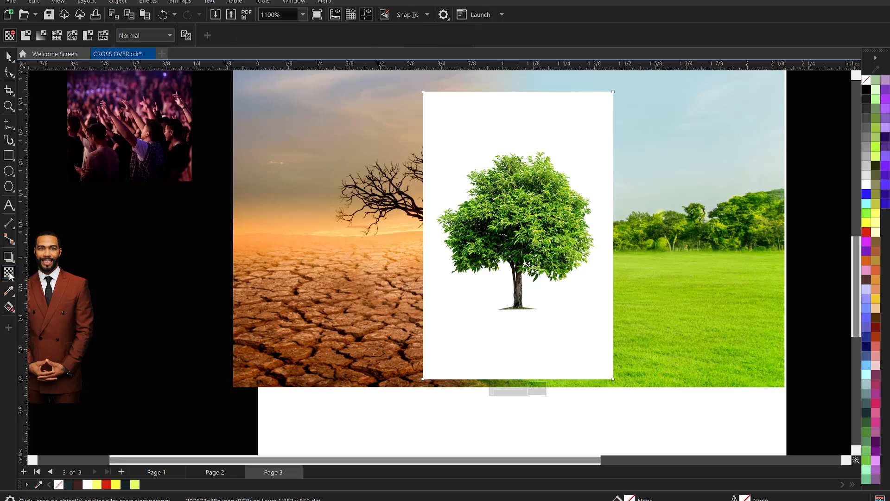
{"action": "left_click", "coordinate": [135, 34]}
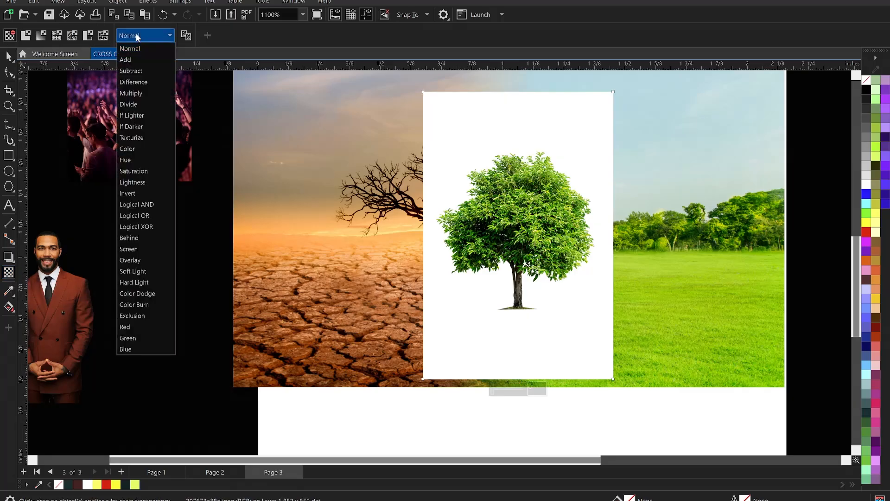
{"action": "left_click", "coordinate": [142, 71]}
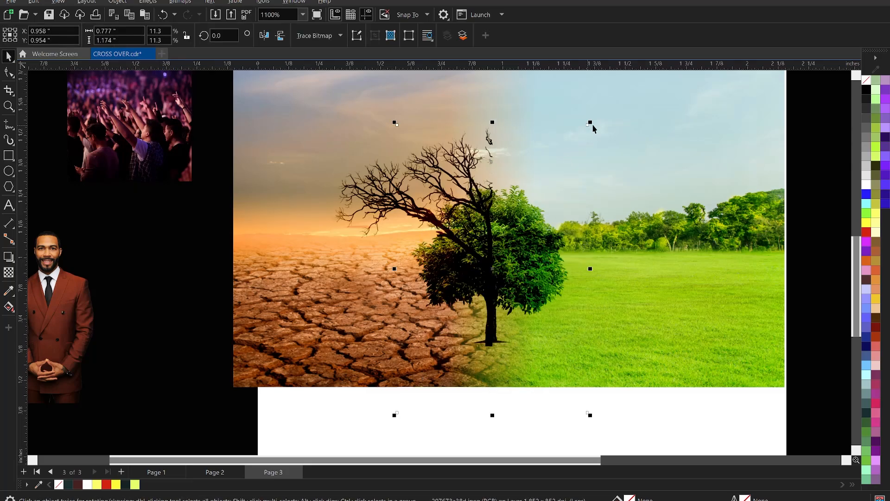
Step: Enlarge the green tree image to about 1.0 by 1.51 inches and line up its trunk with the bare tree's trunk
{"action": "left_click_drag", "start_coordinate": [590, 123], "coordinate": [662, 71]}
{"action": "scroll", "coordinate": [362, 291], "scroll_direction": "down", "scroll_amount": 1}
{"action": "scroll", "coordinate": [537, 329], "scroll_direction": "up", "scroll_amount": 2}
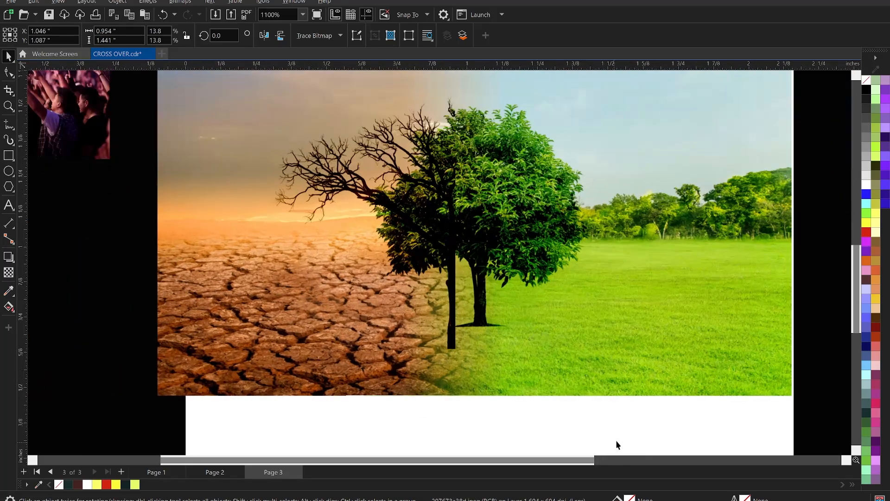
{"action": "scroll", "coordinate": [620, 426], "scroll_direction": "down", "scroll_amount": 1}
{"action": "scroll", "coordinate": [564, 367], "scroll_direction": "up", "scroll_amount": 1}
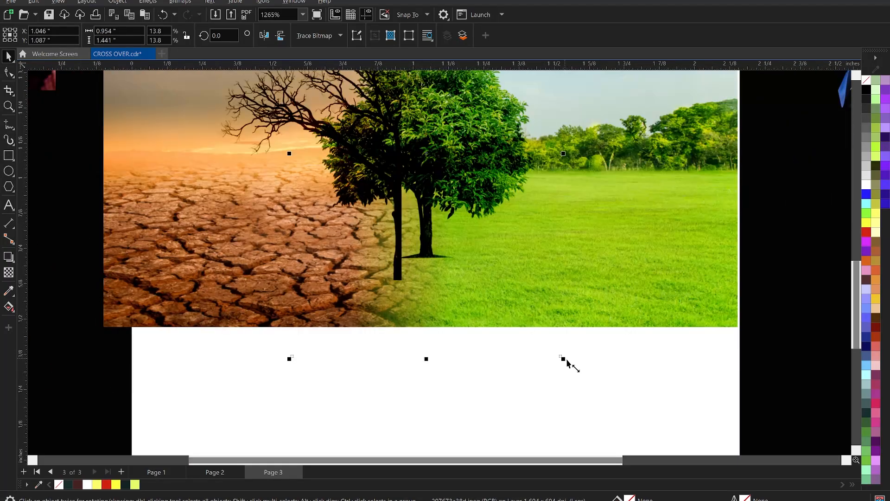
{"action": "left_click_drag", "start_coordinate": [563, 360], "coordinate": [576, 380]}
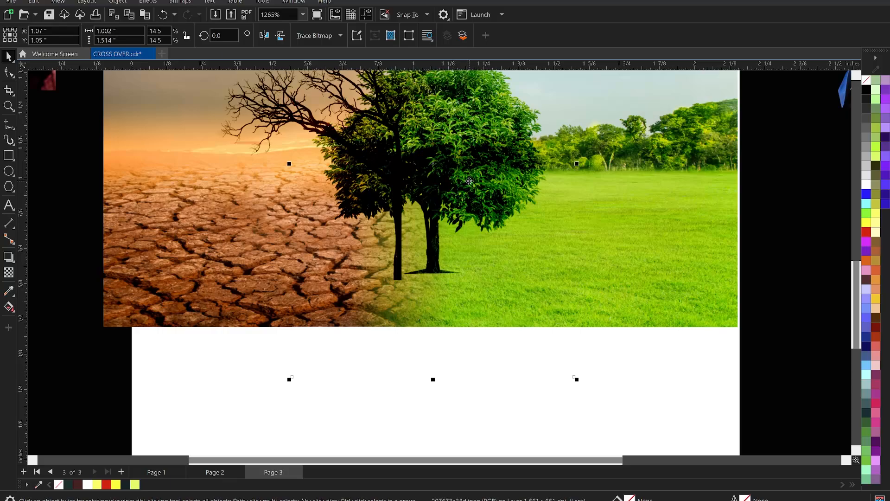
{"action": "mouse_move", "coordinate": [469, 181]}
{"action": "left_mouse_down"}
{"action": "mouse_move", "coordinate": [450, 180]}
{"action": "mouse_move", "coordinate": [456, 174]}
{"action": "left_mouse_up"}
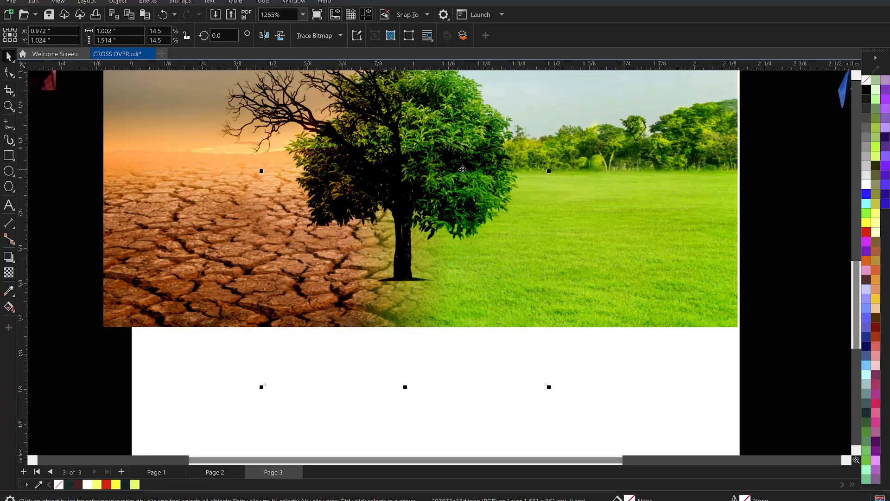
{"action": "key", "text": "Left"}
{"action": "key", "text": "Left"}
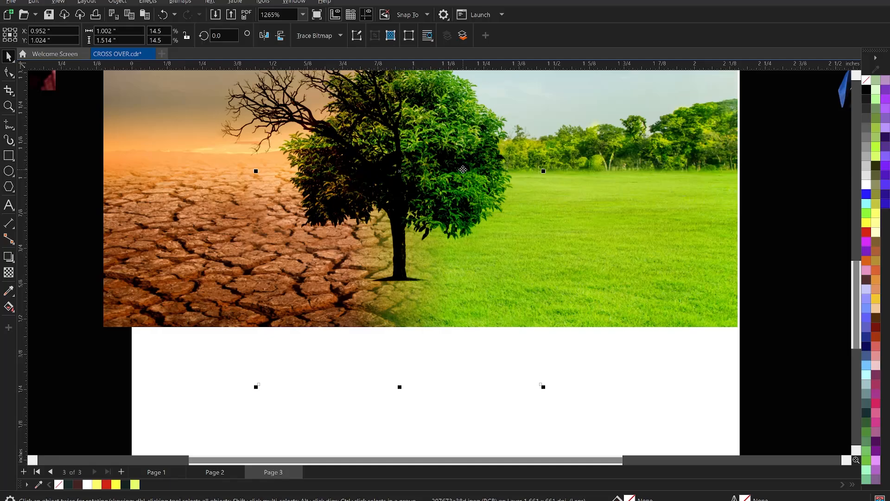
Step: Enlarge the green tree image to about 1.06 by 1.6 inches and realign its trunk with the bare tree's trunk
{"action": "scroll", "coordinate": [487, 231], "scroll_direction": "down", "scroll_amount": 2}
{"action": "left_click", "coordinate": [680, 283]}
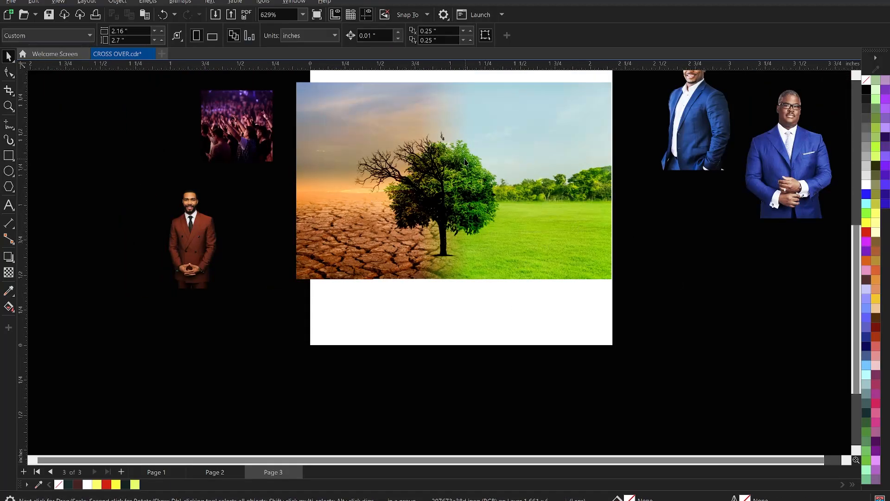
{"action": "left_click", "coordinate": [462, 171]}
{"action": "scroll", "coordinate": [429, 206], "scroll_direction": "down", "scroll_amount": 1}
{"action": "scroll", "coordinate": [484, 144], "scroll_direction": "up", "scroll_amount": 1}
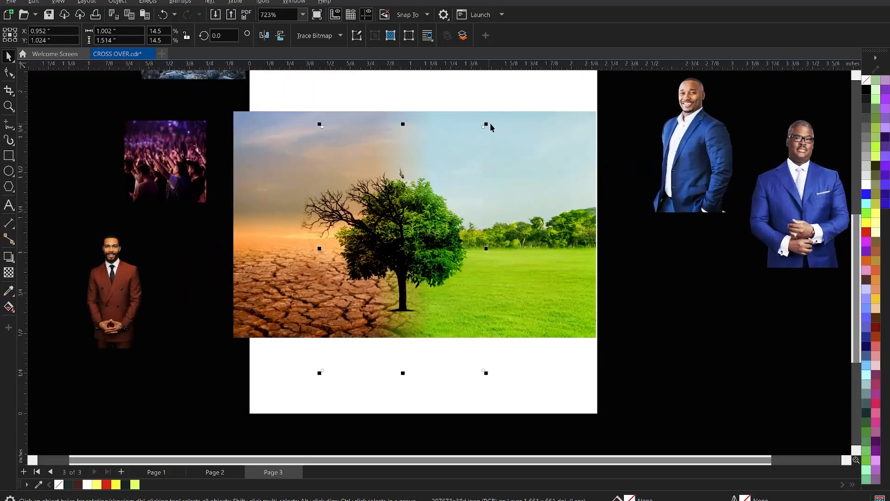
{"action": "left_click_drag", "start_coordinate": [486, 126], "coordinate": [495, 112]}
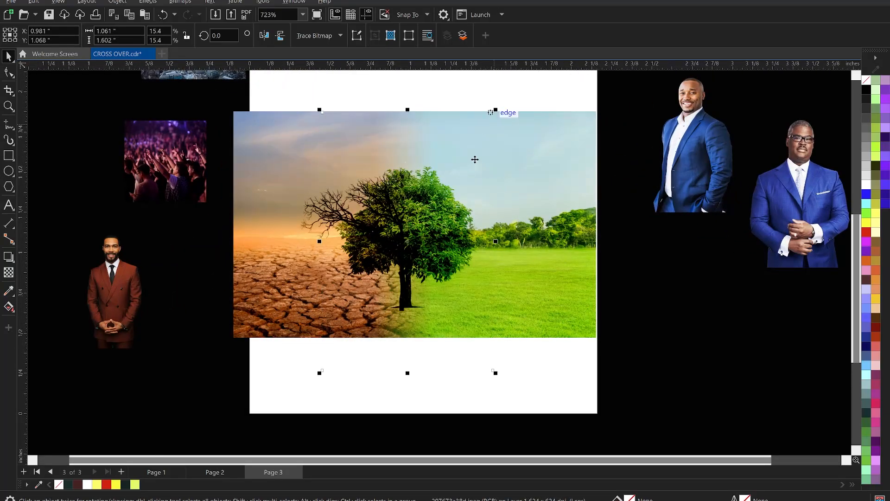
{"action": "left_click_drag", "start_coordinate": [475, 159], "coordinate": [471, 162]}
Step: Crop the green tree image's empty margins and the part over the desert, keeping only the half on the field side of the trunk
{"action": "scroll", "coordinate": [501, 299], "scroll_direction": "up", "scroll_amount": 1}
{"action": "key", "text": "F10"}
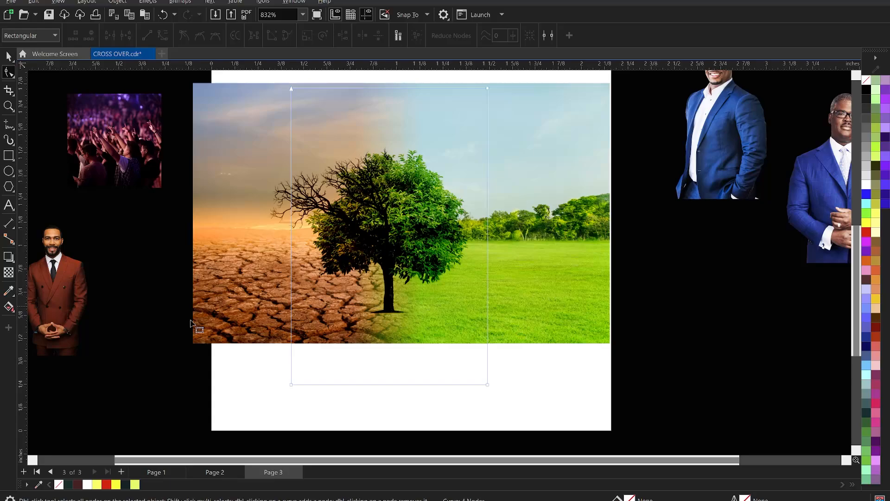
{"action": "left_click_drag", "start_coordinate": [192, 320], "coordinate": [556, 392]}
{"action": "left_click_drag", "start_coordinate": [490, 388], "coordinate": [491, 319]}
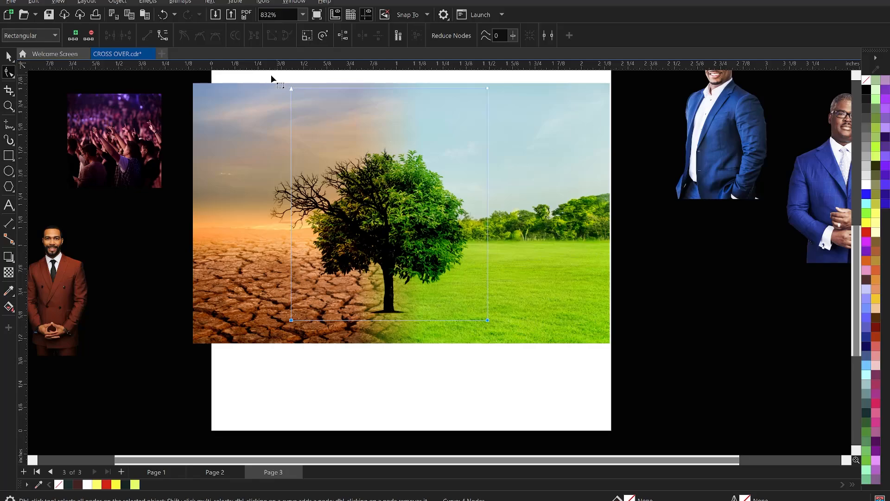
{"action": "left_click_drag", "start_coordinate": [489, 89], "coordinate": [489, 138]}
{"action": "left_click_drag", "start_coordinate": [272, 111], "coordinate": [336, 360]}
{"action": "left_click_drag", "start_coordinate": [291, 325], "coordinate": [350, 324]}
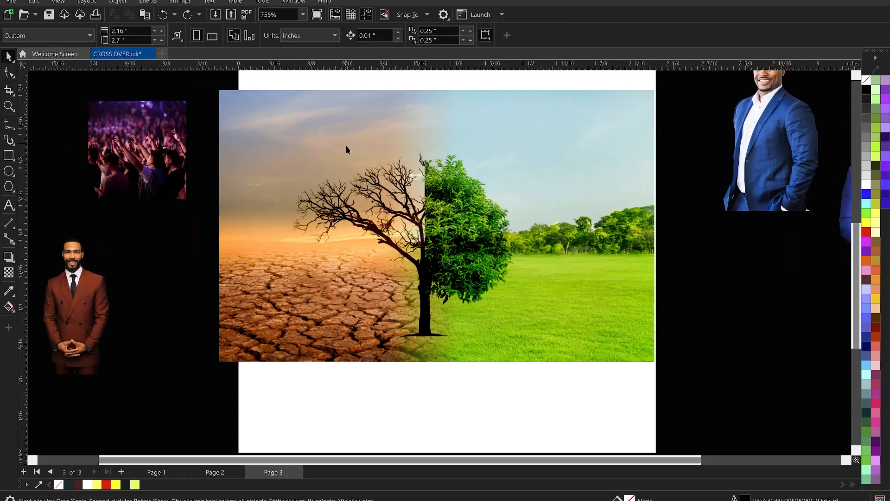
Step: Apply a Smart Blur with an amount of 60 to the green half of the tree
{"action": "scroll", "coordinate": [510, 244], "scroll_direction": "up", "scroll_amount": 1}
{"action": "left_click", "coordinate": [494, 237]}
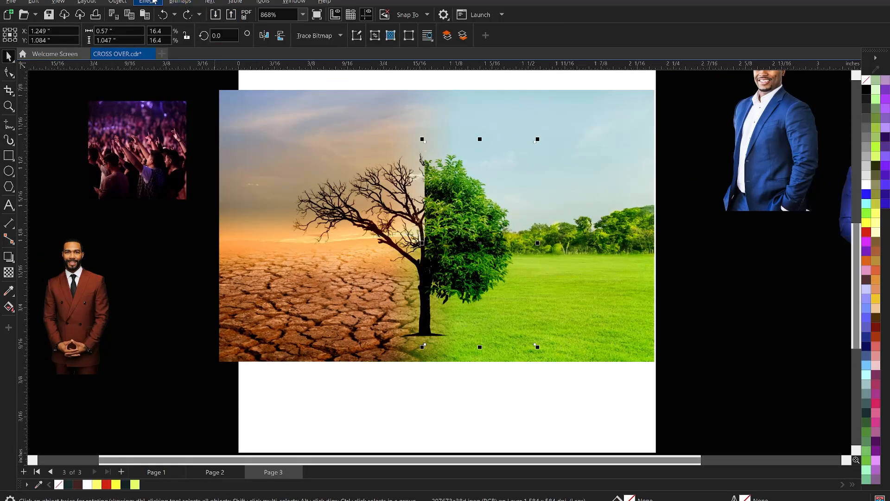
{"action": "left_click", "coordinate": [148, 2]}
{"action": "mouse_move", "coordinate": [167, 67]}
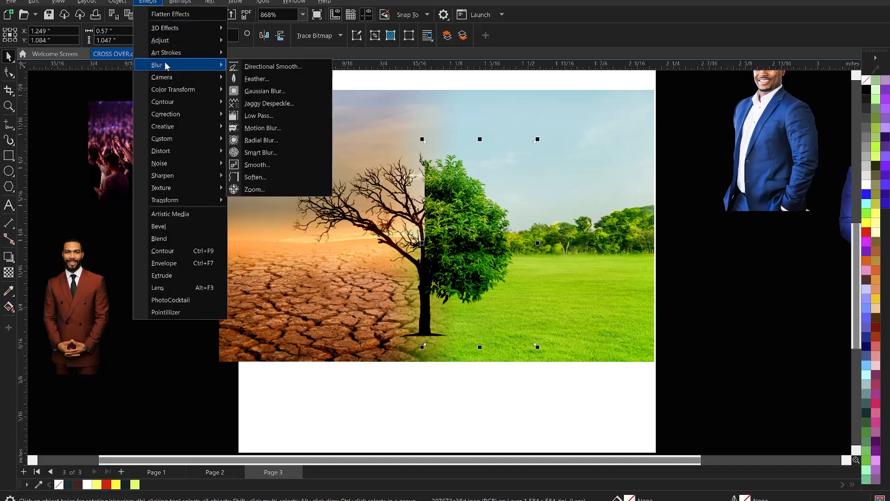
{"action": "left_click", "coordinate": [262, 152]}
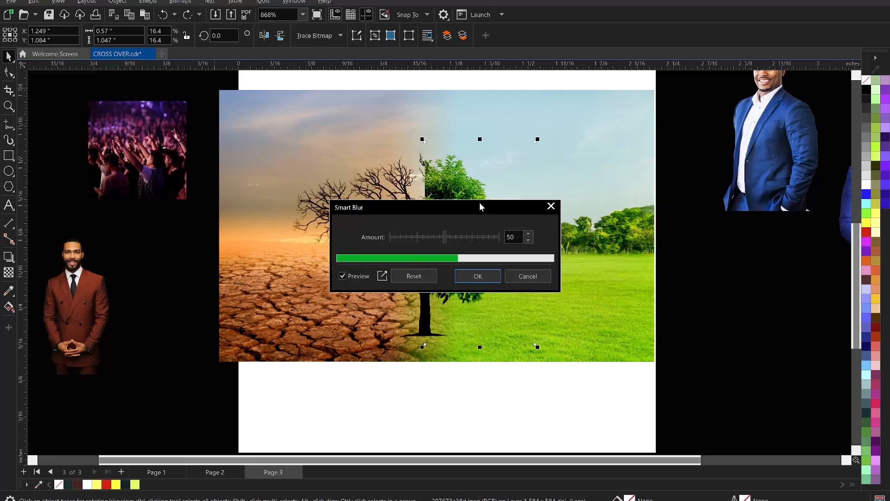
{"action": "left_click_drag", "start_coordinate": [479, 203], "coordinate": [659, 222]}
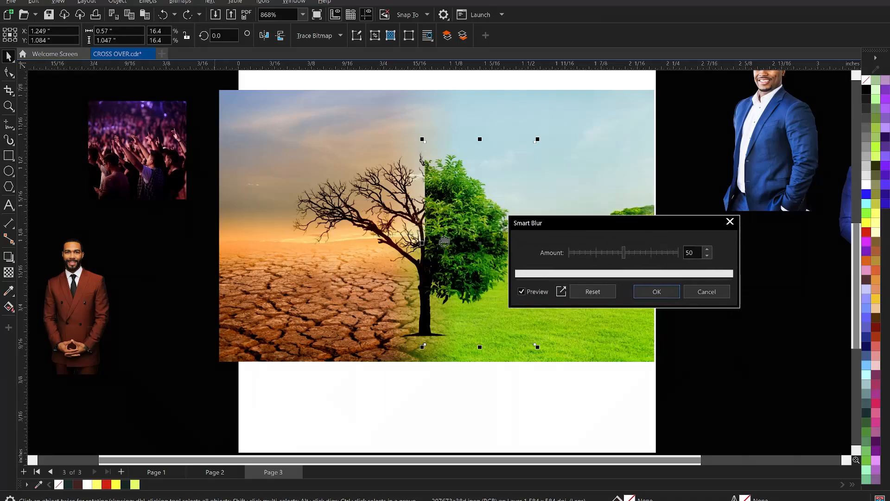
{"action": "left_click", "coordinate": [633, 252]}
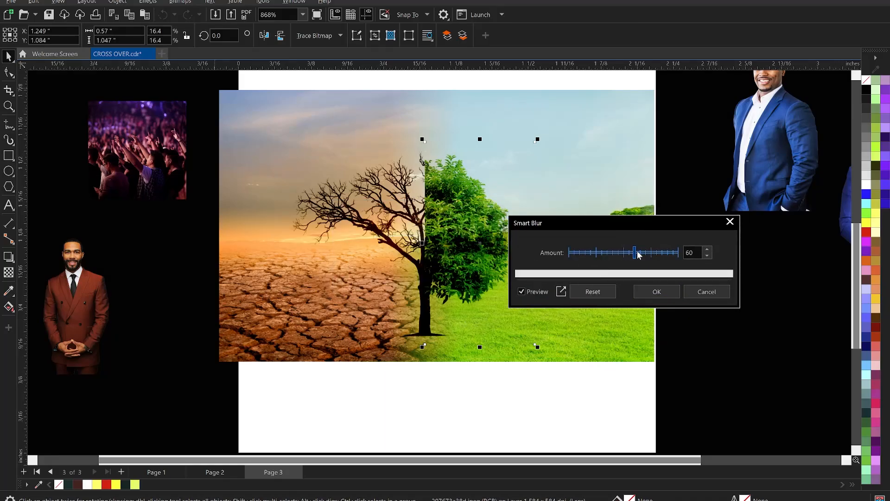
{"action": "left_click", "coordinate": [657, 292]}
{"action": "left_click", "coordinate": [704, 310]}
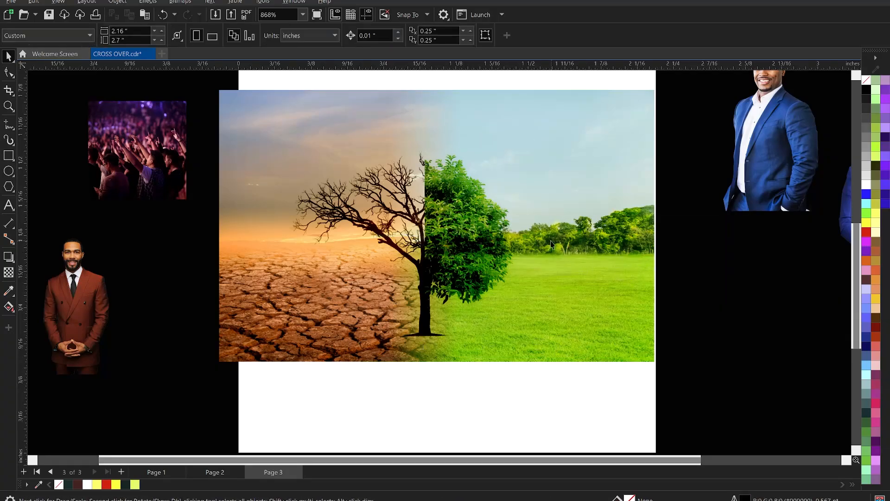
Step: Move the crowd photo farther from the page and place a grouped backup copy of the desert, field and tree artwork well beyond the page's right edge
{"action": "scroll", "coordinate": [546, 238], "scroll_direction": "down", "scroll_amount": 2}
{"action": "left_click_drag", "start_coordinate": [314, 184], "coordinate": [240, 182]}
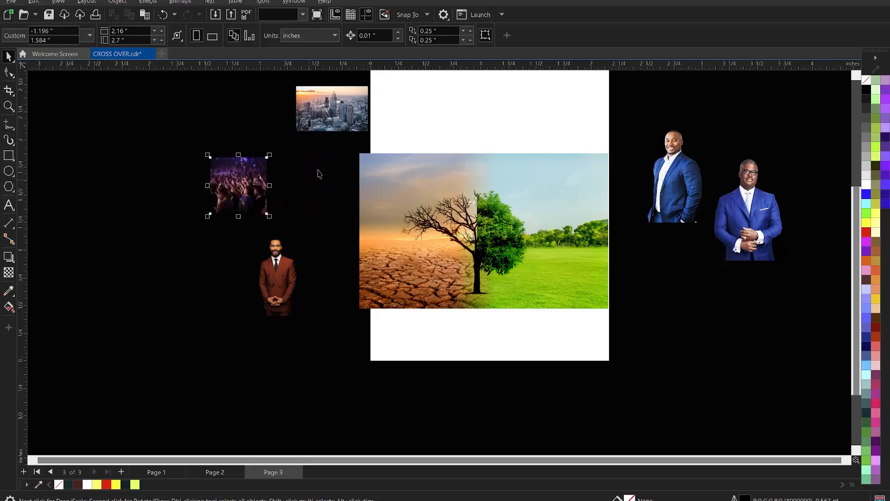
{"action": "left_click_drag", "start_coordinate": [334, 143], "coordinate": [635, 330]}
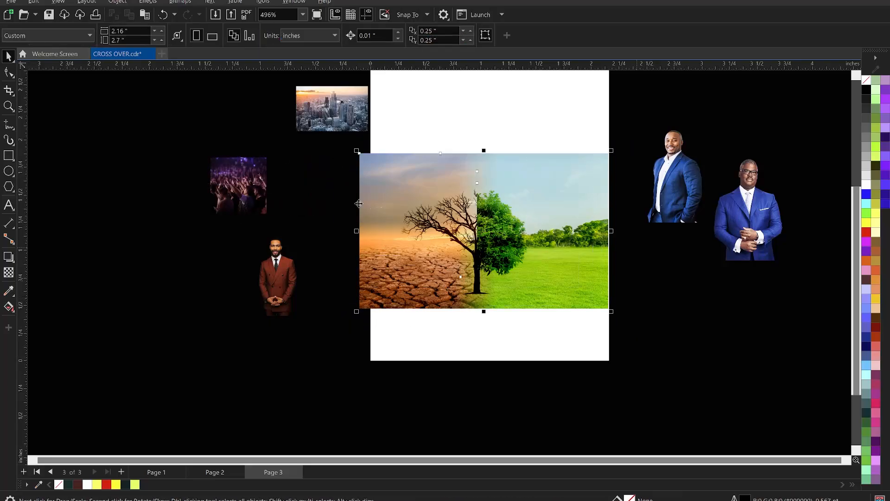
{"action": "scroll", "coordinate": [324, 194], "scroll_direction": "down", "scroll_amount": 2}
{"action": "left_click_drag", "start_coordinate": [383, 204], "coordinate": [748, 216]}
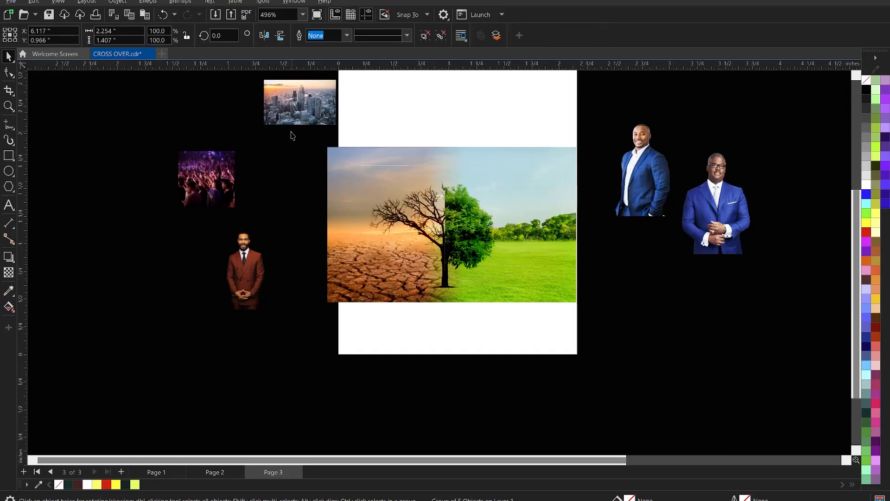
Step: Convert the five desert, field and tree objects on the page into one 500 dpi RGB bitmap with anti-aliasing and transparent background
{"action": "left_click", "coordinate": [301, 139]}
{"action": "left_click_drag", "start_coordinate": [601, 297], "coordinate": [611, 326]}
{"action": "scroll", "coordinate": [453, 231], "scroll_direction": "up", "scroll_amount": 2}
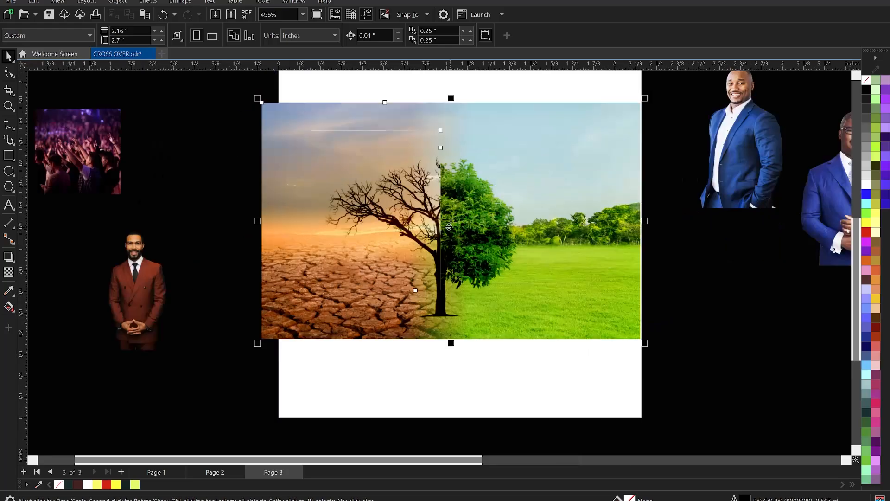
{"action": "left_click", "coordinate": [176, 1]}
{"action": "left_click", "coordinate": [199, 14]}
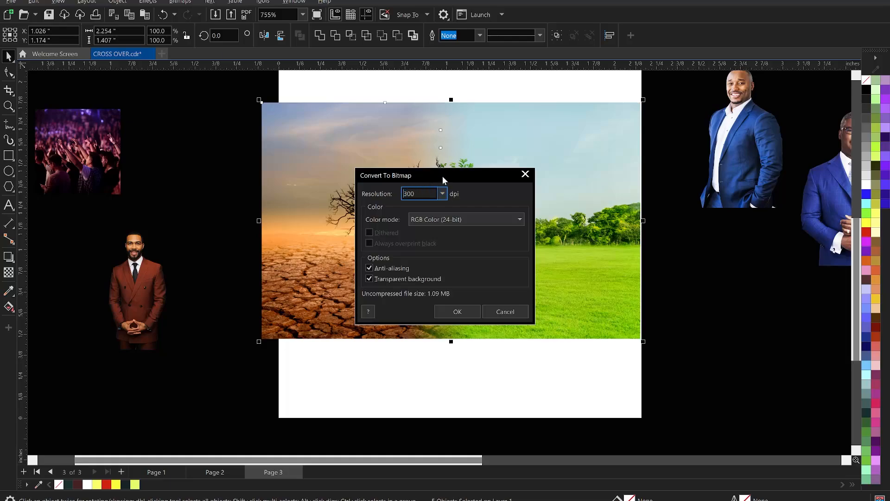
{"action": "key", "text": "BackSpace"}
{"action": "type", "text": "5"}
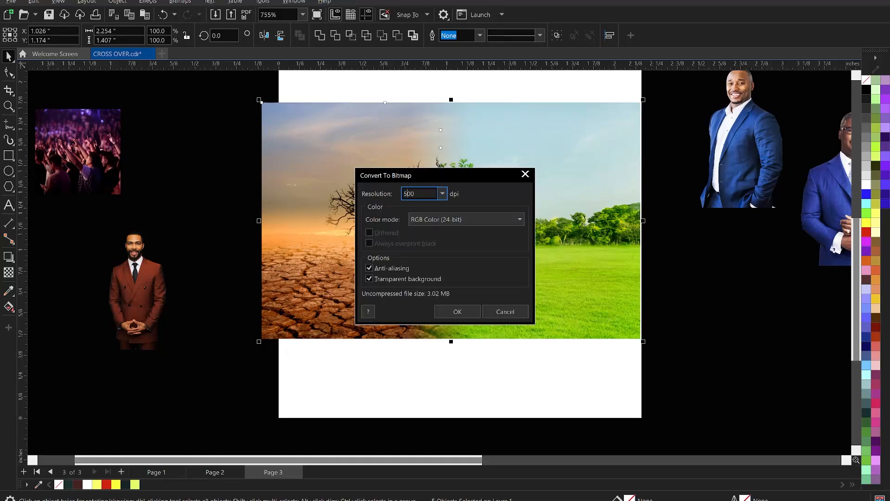
{"action": "left_click", "coordinate": [455, 311]}
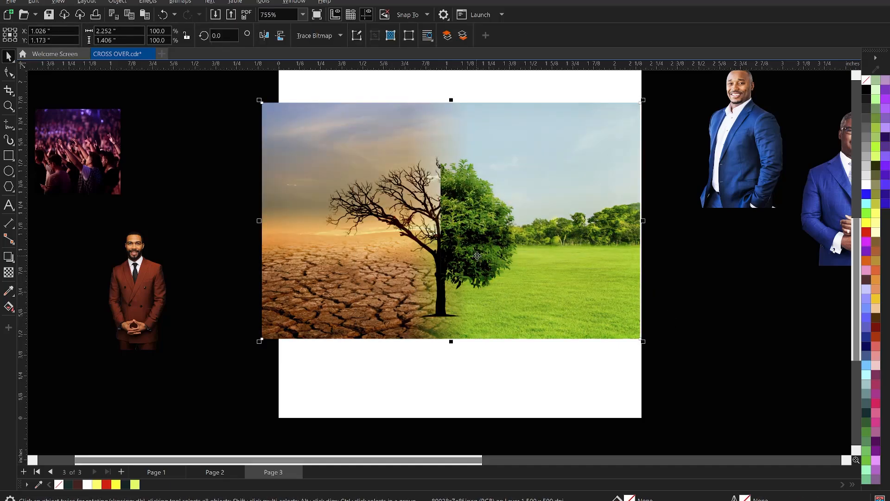
Step: Reset the Brightness/Contrast/Intensity settings and adjust the merged scene bitmap with brightness -1, contrast 28 and intensity 0
{"action": "key", "text": "ctrl+b"}
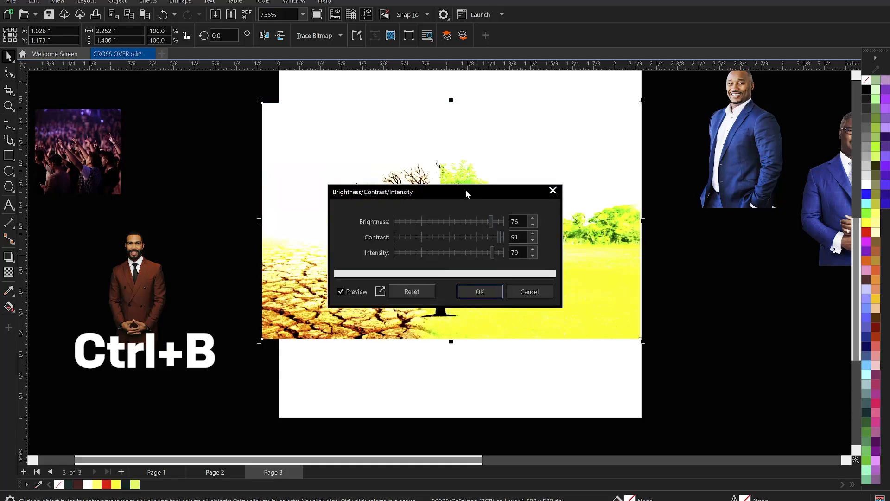
{"action": "left_click_drag", "start_coordinate": [482, 191], "coordinate": [674, 193]}
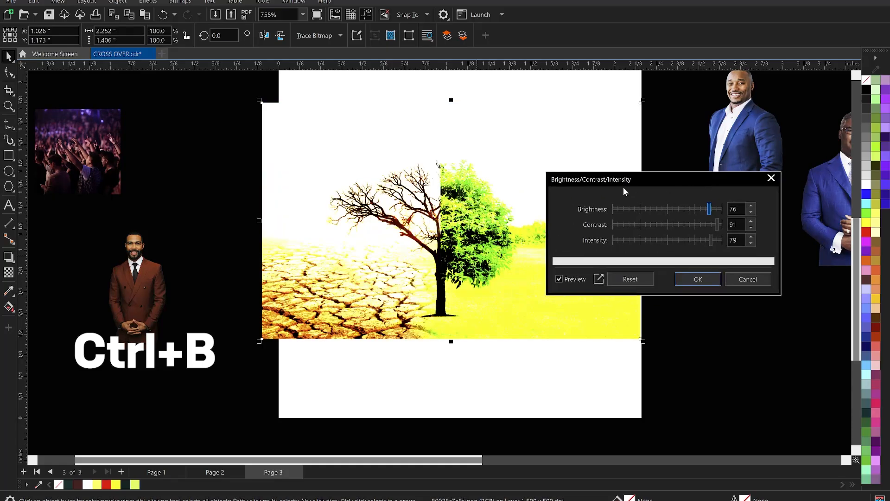
{"action": "left_click", "coordinate": [630, 280]}
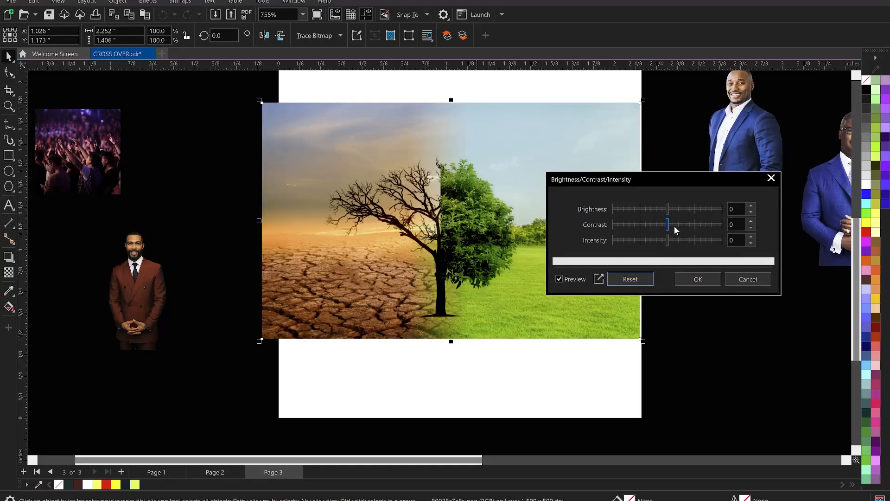
{"action": "left_click", "coordinate": [673, 225]}
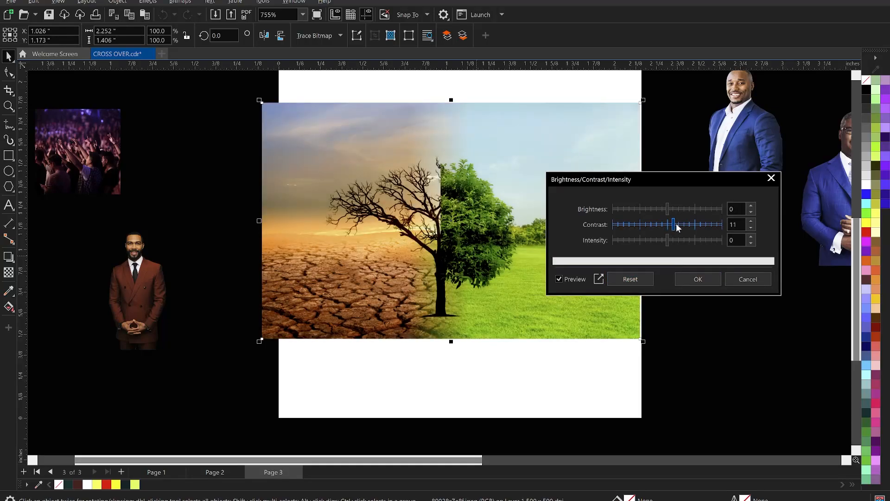
{"action": "left_click", "coordinate": [677, 226]}
{"action": "left_click", "coordinate": [681, 226]}
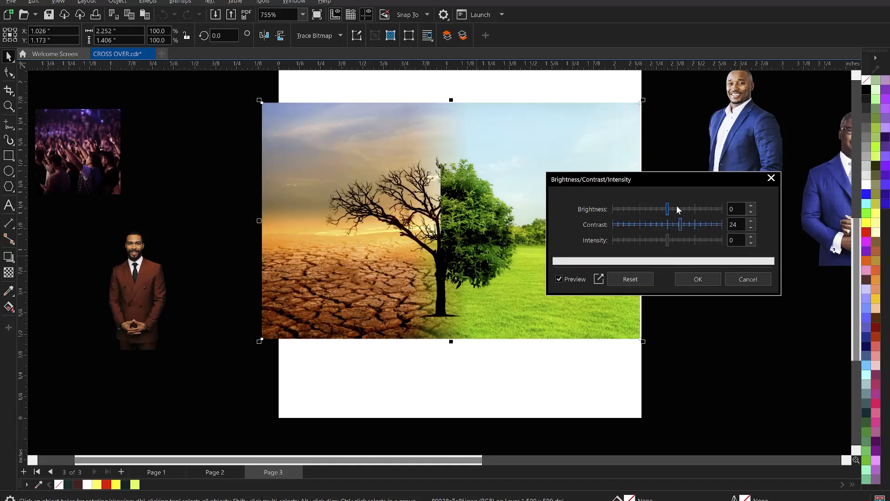
{"action": "left_click", "coordinate": [672, 209]}
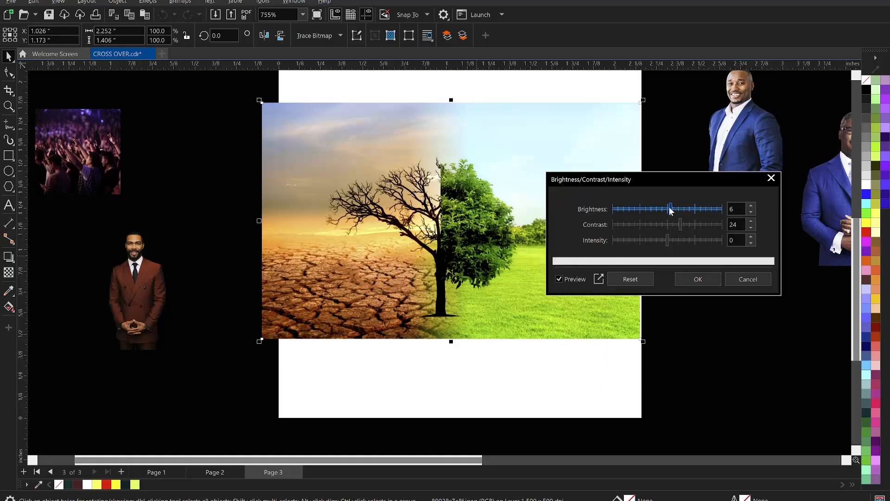
{"action": "left_click", "coordinate": [667, 209]}
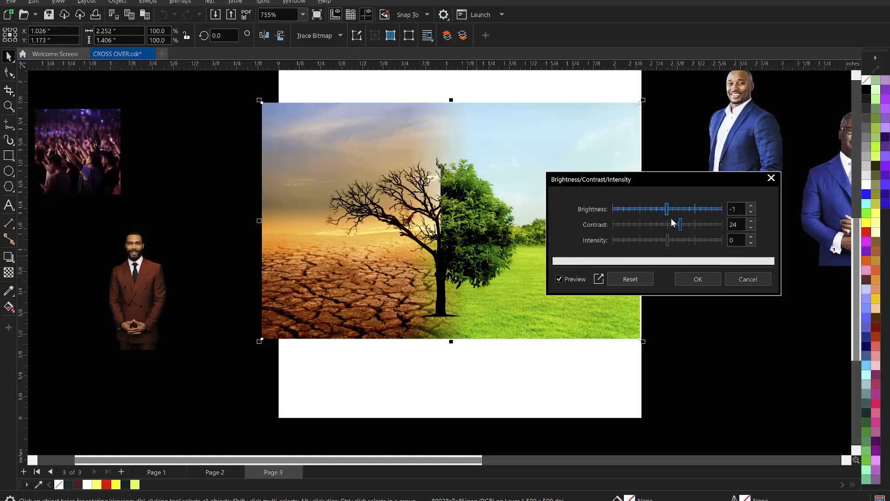
{"action": "left_click", "coordinate": [670, 241]}
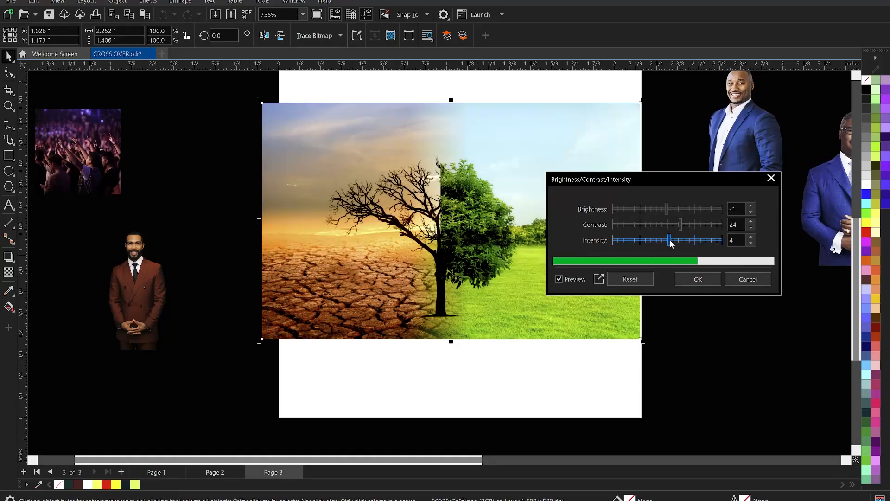
{"action": "left_click", "coordinate": [666, 240]}
{"action": "left_click", "coordinate": [668, 240]}
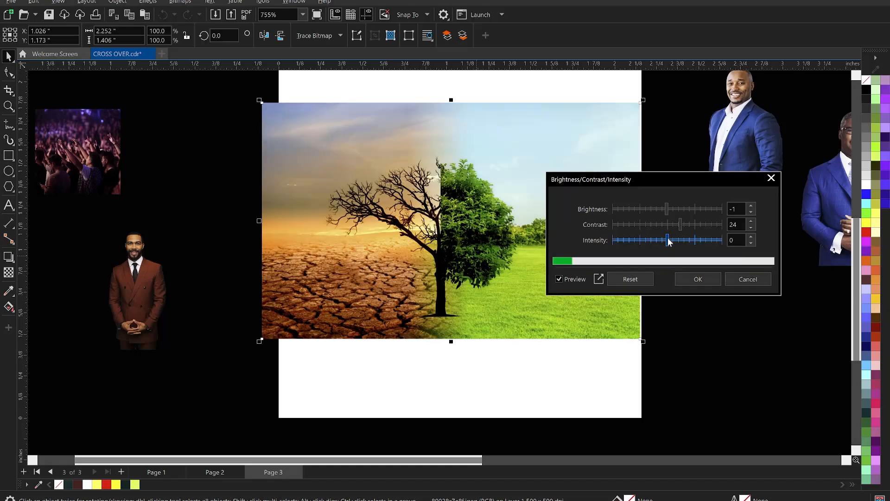
{"action": "left_click", "coordinate": [682, 225]}
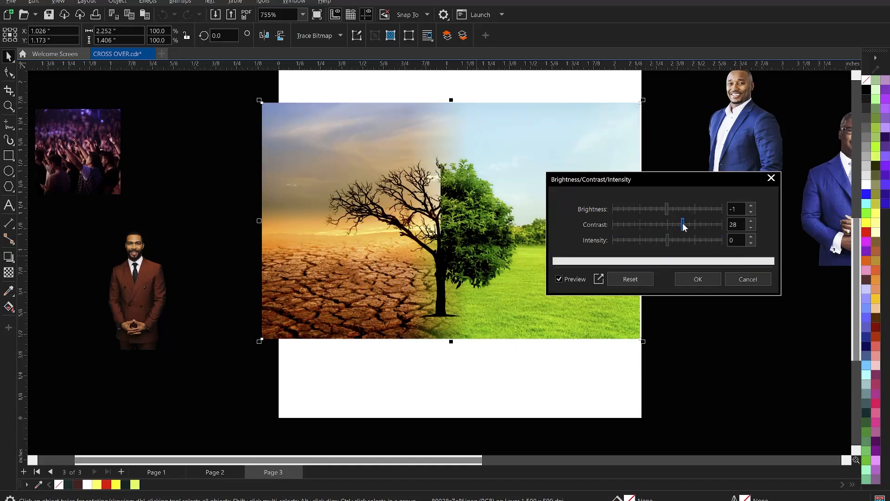
{"action": "left_click", "coordinate": [707, 282]}
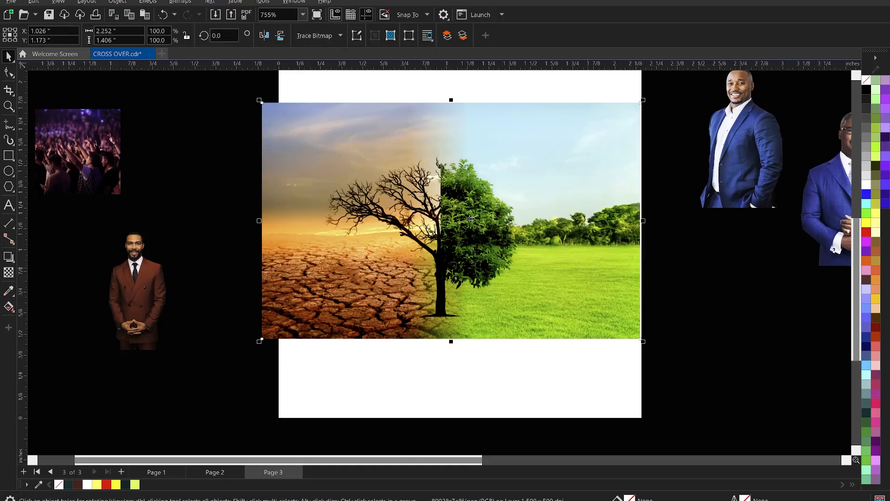
Step: Centre the merged scene bitmap horizontally on the page rectangle
{"action": "scroll", "coordinate": [497, 312], "scroll_direction": "down", "scroll_amount": 2}
{"action": "left_click", "coordinate": [496, 322], "text": "shift"}
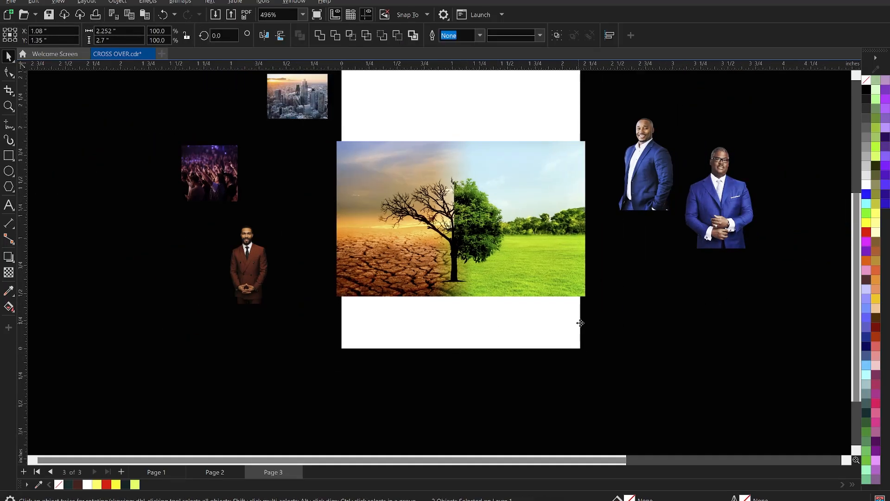
{"action": "left_click", "coordinate": [513, 254]}
{"action": "scroll", "coordinate": [454, 181], "scroll_direction": "down", "scroll_amount": 2}
{"action": "scroll", "coordinate": [414, 117], "scroll_direction": "up", "scroll_amount": 2}
{"action": "scroll", "coordinate": [497, 222], "scroll_direction": "up", "scroll_amount": 1}
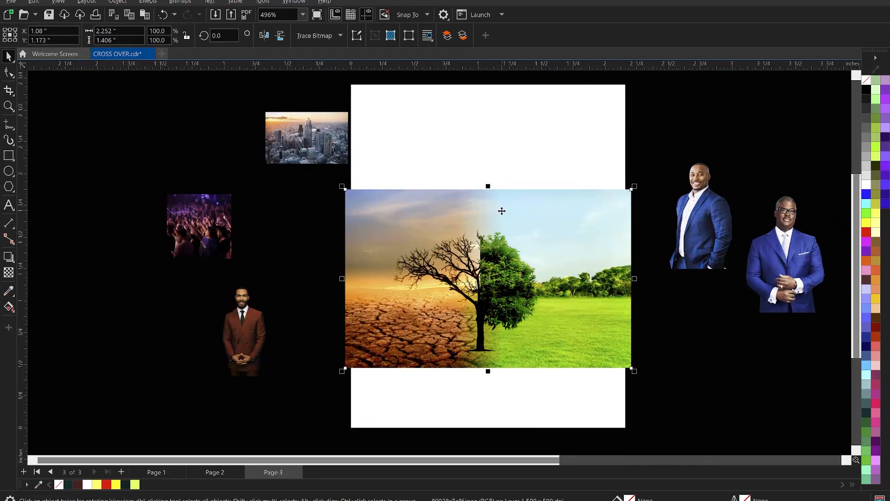
{"action": "scroll", "coordinate": [400, 145], "scroll_direction": "down", "scroll_amount": 2}
{"action": "key", "text": "z"}
{"action": "left_click_drag", "start_coordinate": [334, 79], "coordinate": [600, 363]}
{"action": "scroll", "coordinate": [491, 166], "scroll_direction": "down", "scroll_amount": 3}
{"action": "scroll", "coordinate": [496, 280], "scroll_direction": "up", "scroll_amount": 2}
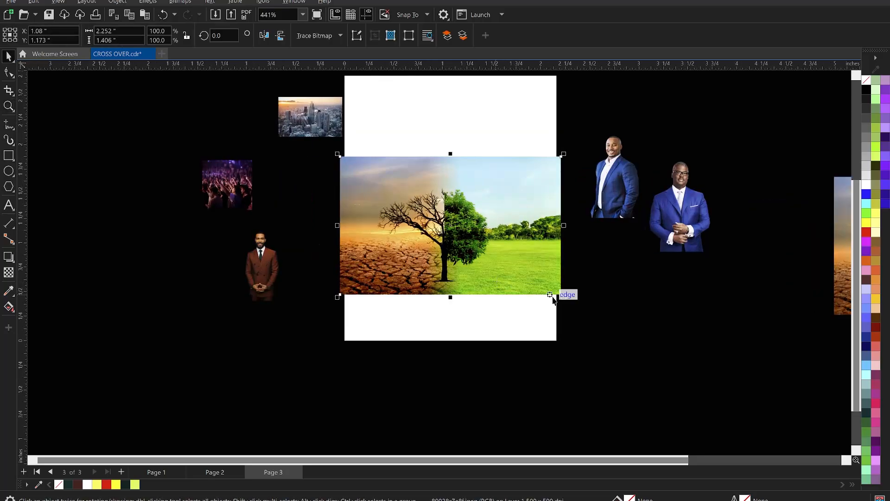
Step: Scale the scene bitmap up proportionally about its centre to about 3.76 by 2.35 inches, shifting it slightly right to reach the page's lower edge
{"action": "left_click_drag", "start_coordinate": [564, 299], "coordinate": [502, 293]}
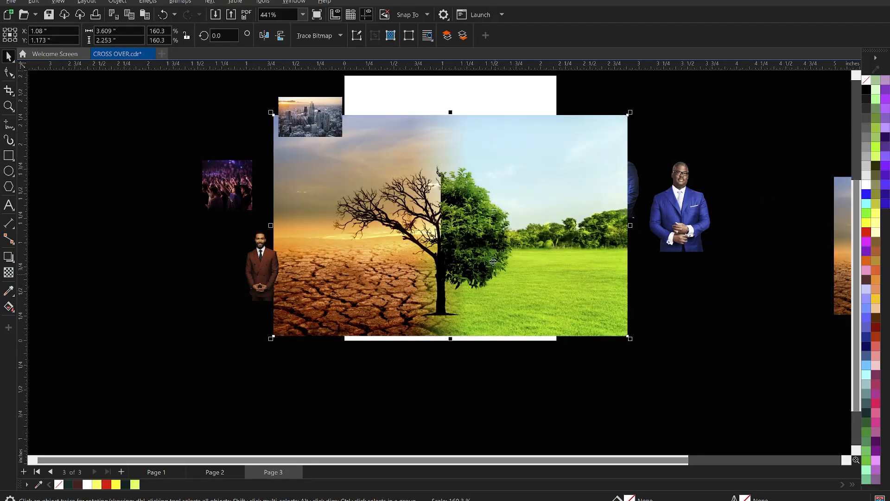
{"action": "left_click_drag", "start_coordinate": [492, 254], "coordinate": [498, 254]}
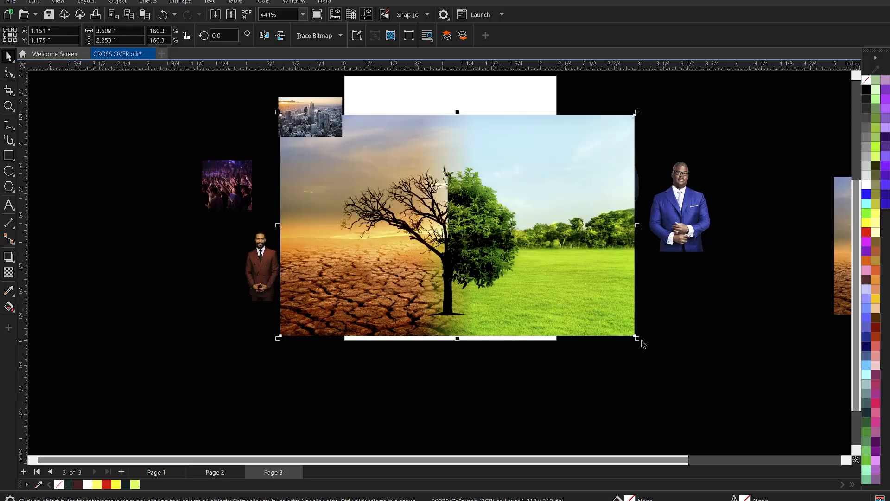
{"action": "left_click_drag", "start_coordinate": [638, 341], "coordinate": [646, 345]}
Step: PowerClip the enlarged scene bitmap inside the white page-size rectangle
{"action": "right_click", "coordinate": [460, 149]}
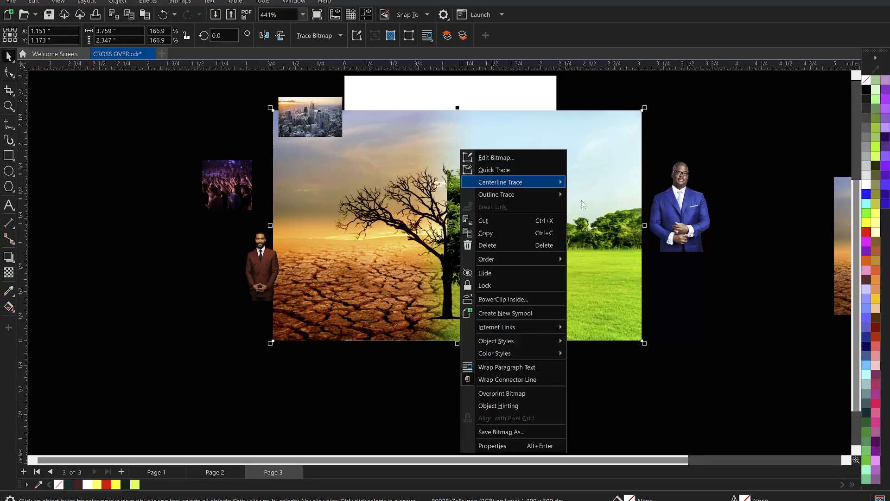
{"action": "left_click", "coordinate": [520, 299]}
{"action": "left_click", "coordinate": [473, 93]}
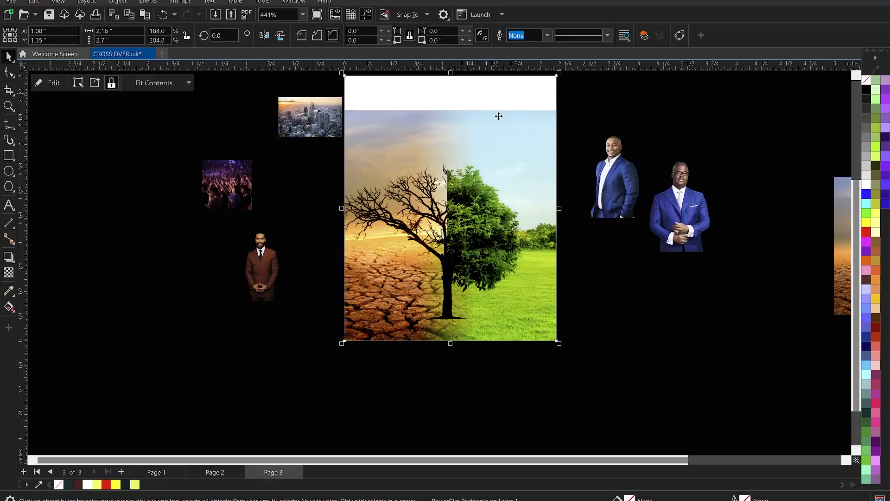
Step: Nudge the scene to the right within its PowerClip frame until its centre is at X 1.271 inches
{"action": "left_click", "coordinate": [456, 195], "text": "alt"}
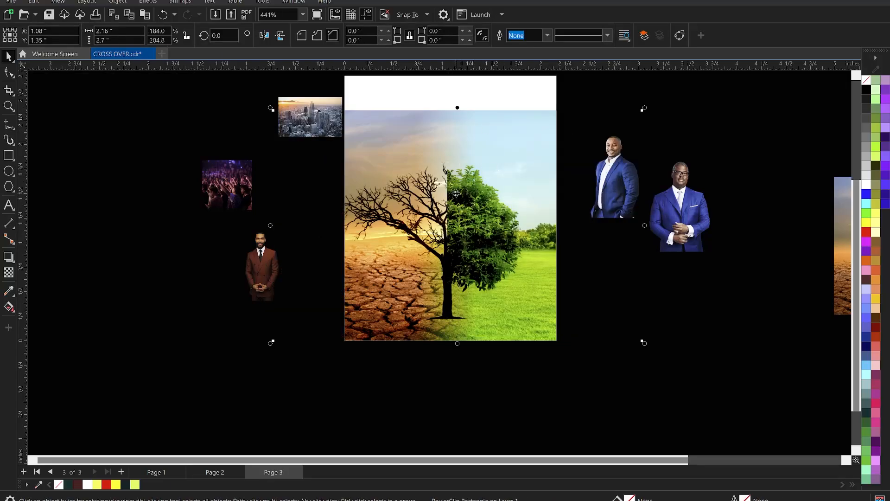
{"action": "key", "text": "Right"}
{"action": "key", "text": "Right"}
{"action": "key", "text": "Right"}
{"action": "key", "text": "Right"}
{"action": "key", "text": "Right"}
{"action": "key", "text": "Right"}
{"action": "key", "text": "Right"}
{"action": "key", "text": "Right"}
{"action": "key", "text": "Right"}
{"action": "key", "text": "Right"}
{"action": "key", "text": "Right"}
{"action": "key", "text": "Right"}
{"action": "key", "text": "Right"}
{"action": "key", "text": "Right"}
{"action": "key", "text": "Right"}
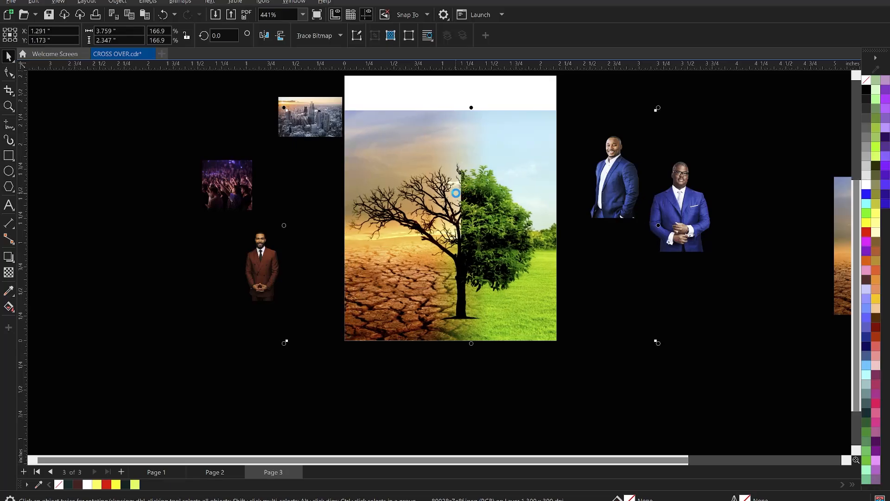
{"action": "key", "text": "Right"}
{"action": "left_click_drag", "start_coordinate": [456, 193], "coordinate": [456, 193]}
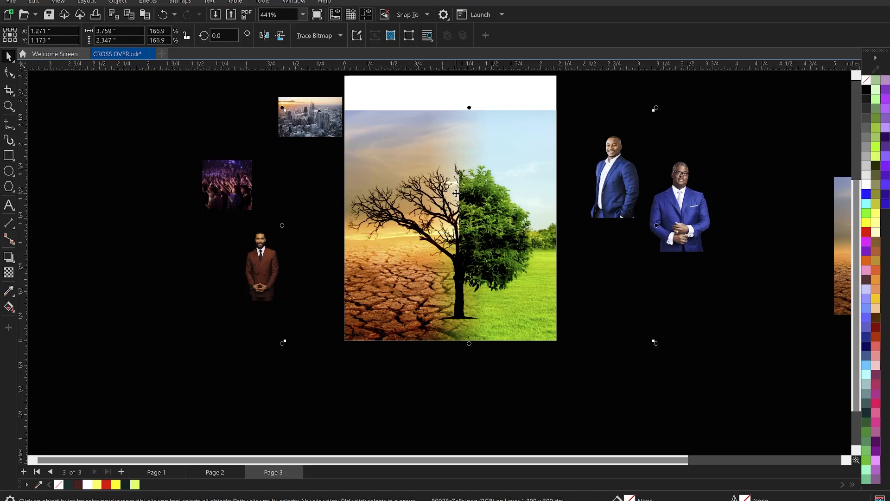
{"action": "left_click", "coordinate": [649, 312]}
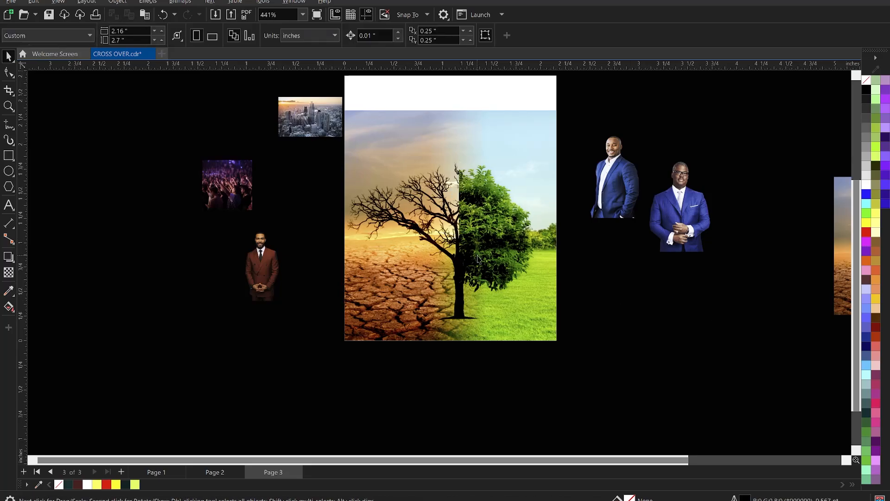
Step: Fill the PowerClip rectangle with the dark teal colour R0 G38 B38 (#002626)
{"action": "left_click", "coordinate": [463, 218]}
{"action": "scroll", "coordinate": [463, 217], "scroll_direction": "down", "scroll_amount": 1}
{"action": "scroll", "coordinate": [472, 181], "scroll_direction": "up", "scroll_amount": 2}
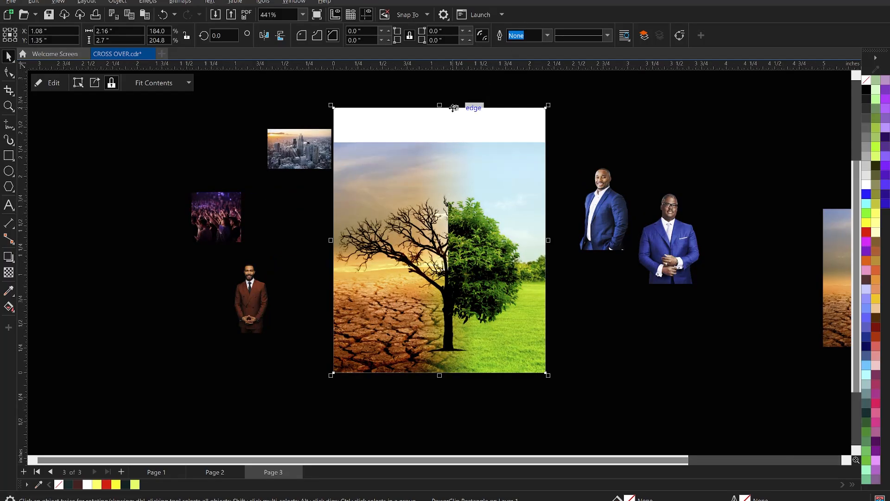
{"action": "scroll", "coordinate": [463, 130], "scroll_direction": "up", "scroll_amount": 1}
{"action": "scroll", "coordinate": [445, 123], "scroll_direction": "down", "scroll_amount": 2}
{"action": "scroll", "coordinate": [406, 170], "scroll_direction": "up", "scroll_amount": 1}
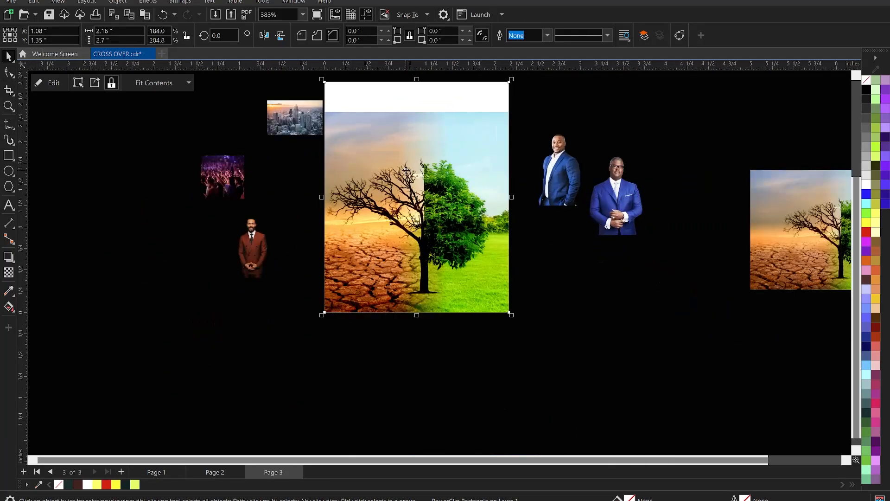
{"action": "scroll", "coordinate": [360, 121], "scroll_direction": "up", "scroll_amount": 1}
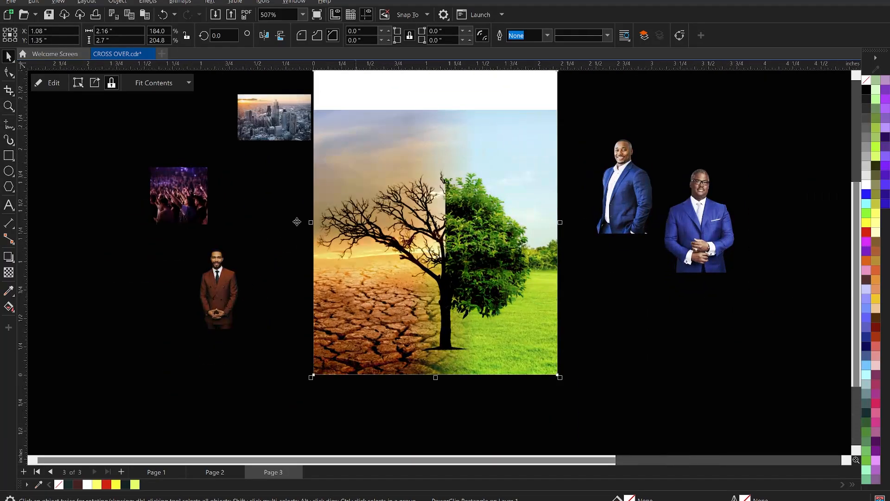
{"action": "left_click", "coordinate": [127, 485]}
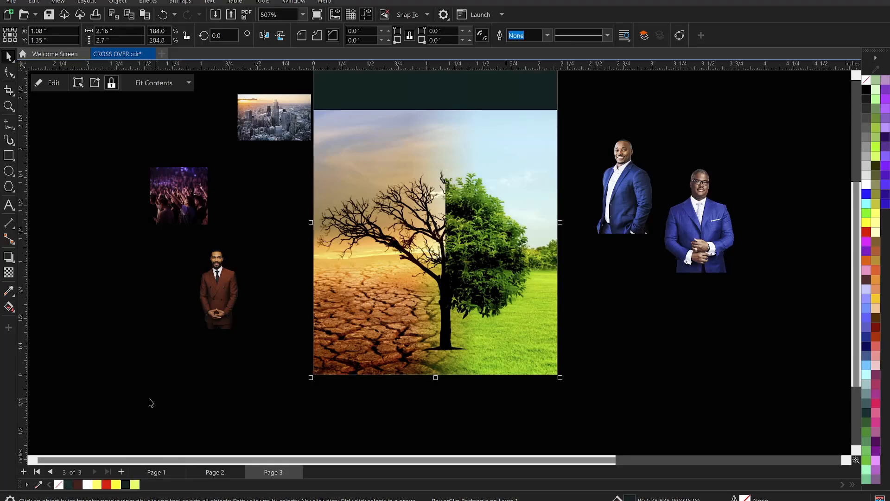
Step: Open the PowerClip contents for editing and fade the scene's sky with a vertical fountain transparency between its upper edge and the tree's top
{"action": "double_click", "coordinate": [432, 224]}
{"action": "left_click", "coordinate": [443, 217]}
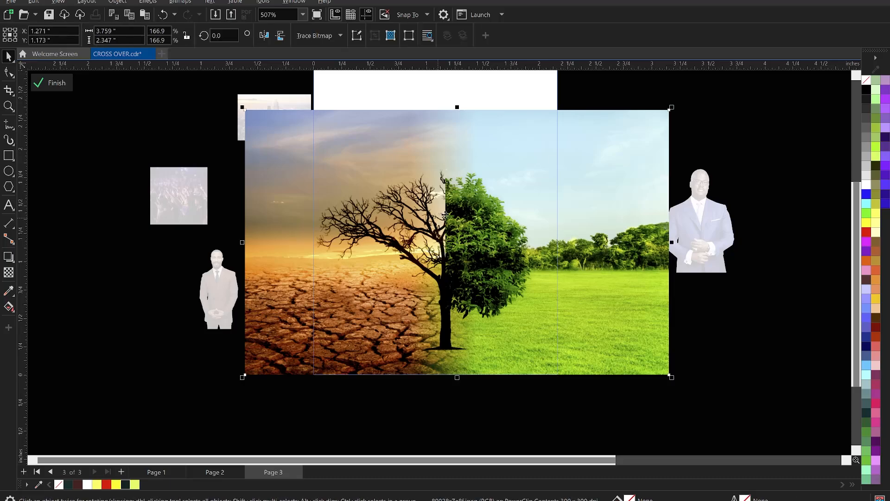
{"action": "scroll", "coordinate": [446, 156], "scroll_direction": "up", "scroll_amount": 2}
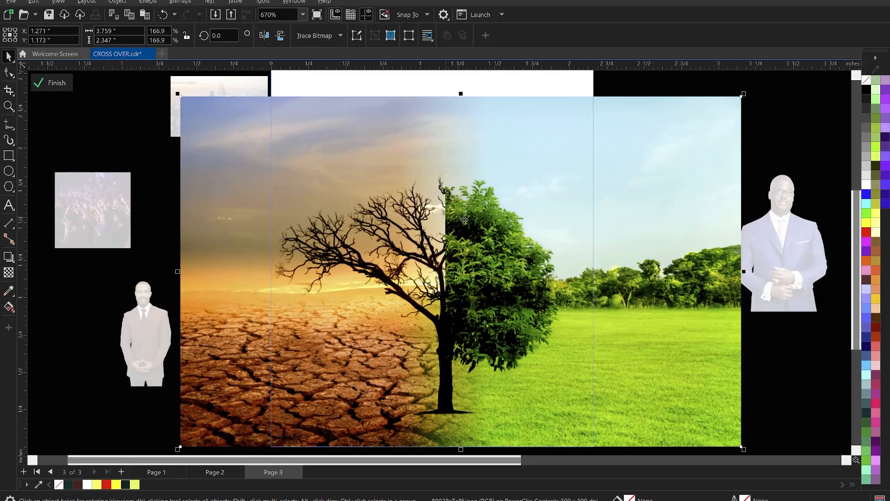
{"action": "scroll", "coordinate": [401, 223], "scroll_direction": "down", "scroll_amount": 2}
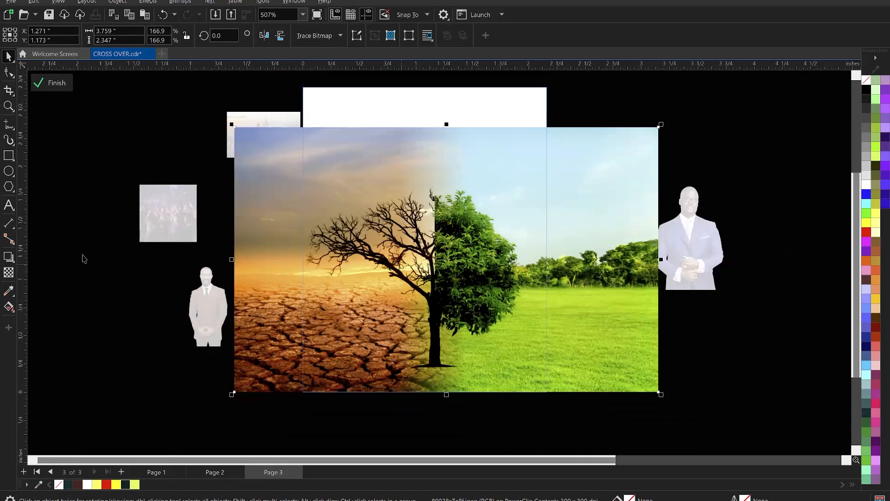
{"action": "left_click", "coordinate": [9, 273]}
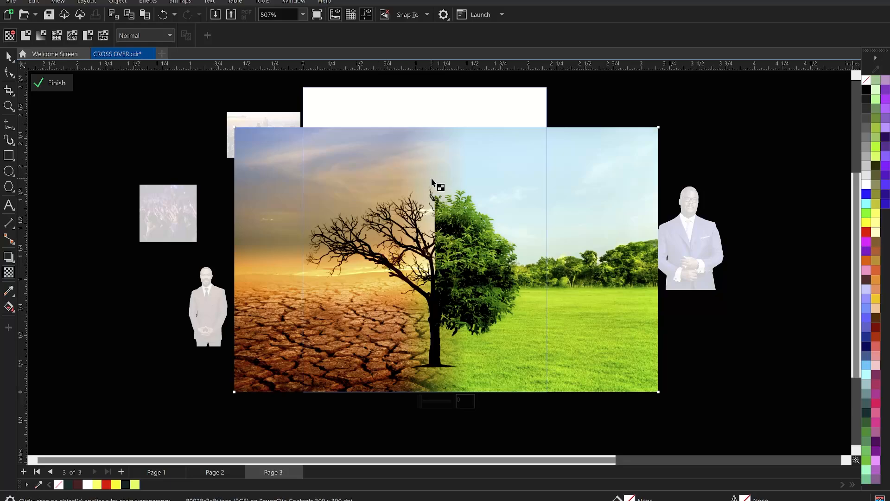
{"action": "left_click_drag", "start_coordinate": [432, 178], "coordinate": [432, 131]}
{"action": "left_click_drag", "start_coordinate": [432, 179], "coordinate": [432, 194]}
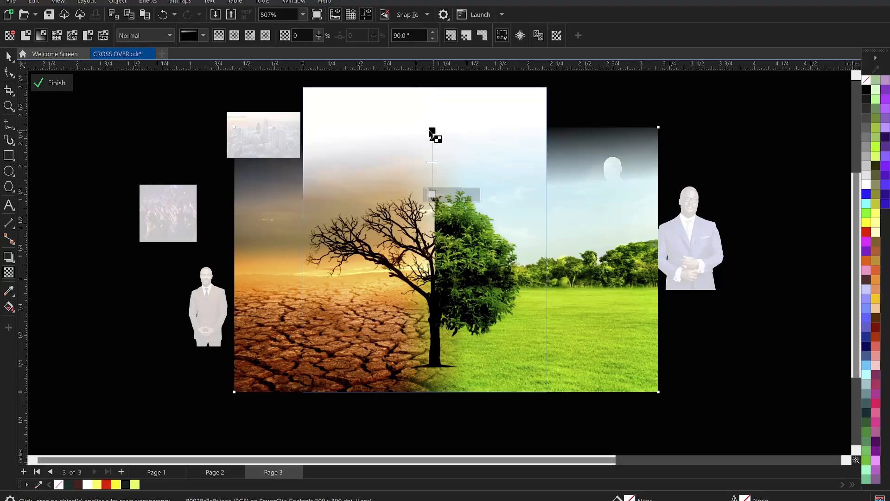
{"action": "left_click_drag", "start_coordinate": [432, 131], "coordinate": [432, 137]}
{"action": "left_click_drag", "start_coordinate": [432, 165], "coordinate": [433, 174]}
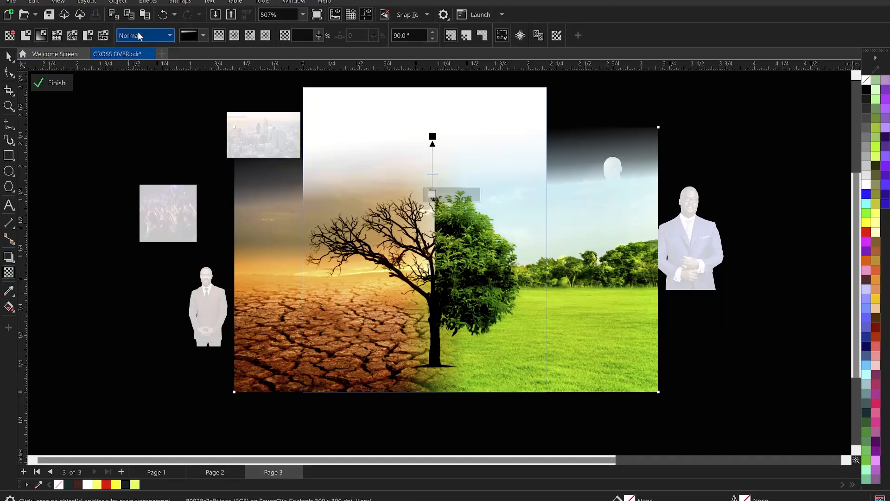
Step: Set the scene's transparency merge mode to Overlay and finish editing the PowerClip contents
{"action": "left_click", "coordinate": [139, 37]}
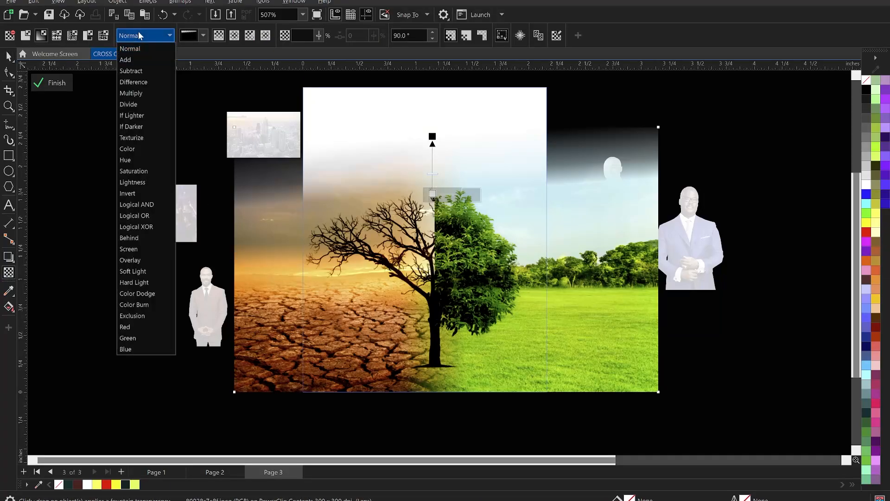
{"action": "left_click", "coordinate": [141, 260]}
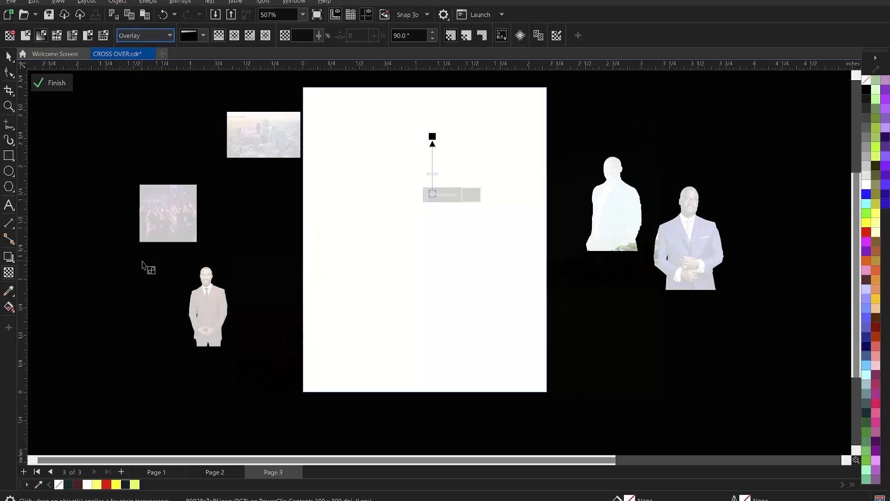
{"action": "left_click", "coordinate": [57, 82]}
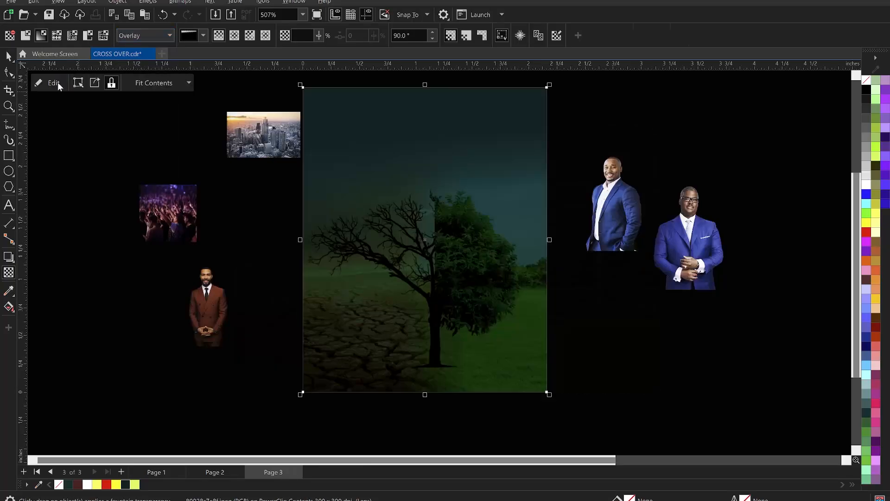
Step: Examine how the tree scene blends into the dark teal background of the flyer
{"action": "left_click", "coordinate": [764, 139]}
{"action": "scroll", "coordinate": [519, 195], "scroll_direction": "down", "scroll_amount": 1}
{"action": "scroll", "coordinate": [455, 223], "scroll_direction": "up", "scroll_amount": 2}
{"action": "scroll", "coordinate": [433, 213], "scroll_direction": "down", "scroll_amount": 3}
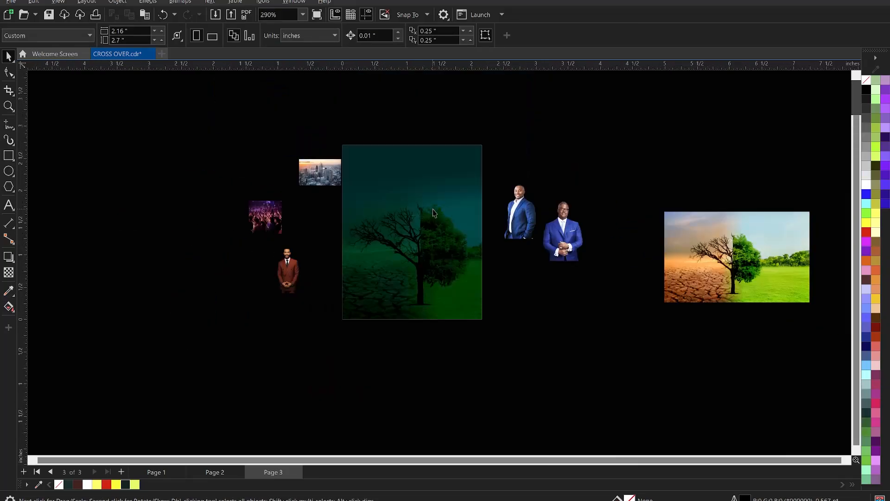
{"action": "scroll", "coordinate": [434, 213], "scroll_direction": "up", "scroll_amount": 2}
{"action": "scroll", "coordinate": [445, 228], "scroll_direction": "down", "scroll_amount": 1}
{"action": "key", "text": "z"}
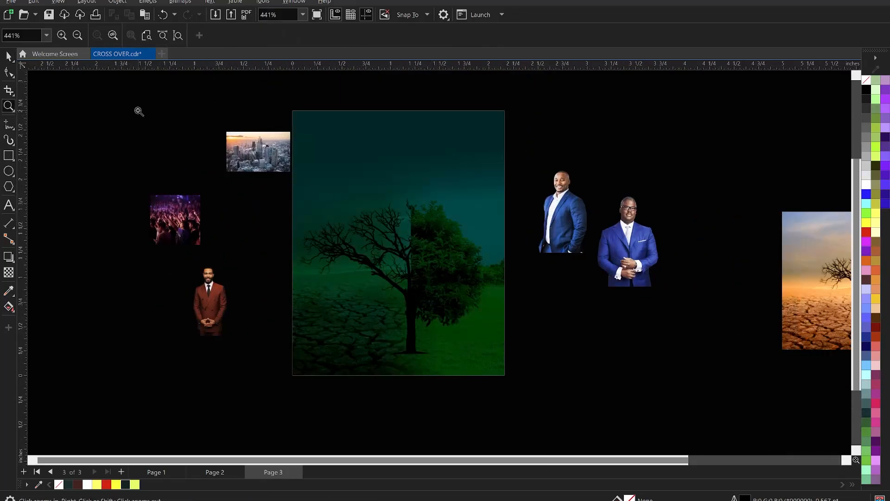
{"action": "left_click_drag", "start_coordinate": [139, 111], "coordinate": [602, 401]}
{"action": "key", "text": "space"}
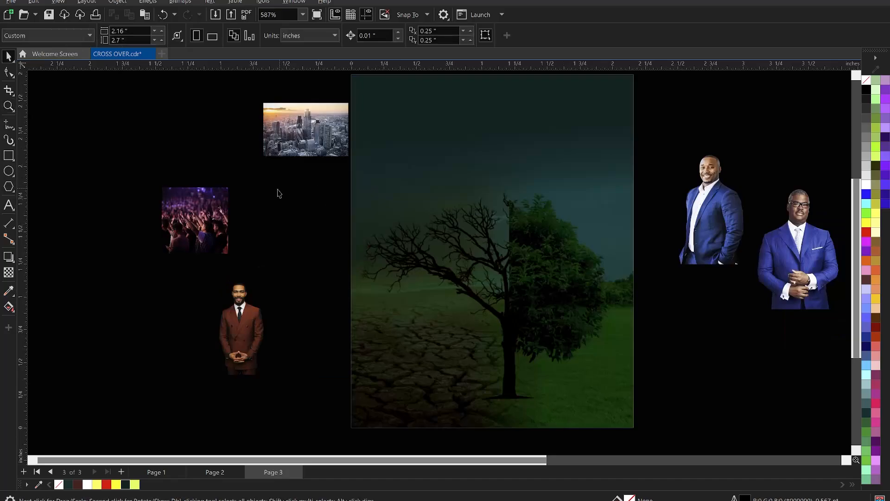
Step: Place the worship crowd photo over the flyer's upper-left corner and enlarge it to about 1.19 inches square
{"action": "left_click_drag", "start_coordinate": [217, 211], "coordinate": [462, 147]}
{"action": "scroll", "coordinate": [385, 218], "scroll_direction": "down", "scroll_amount": 2}
{"action": "scroll", "coordinate": [491, 190], "scroll_direction": "up", "scroll_amount": 2}
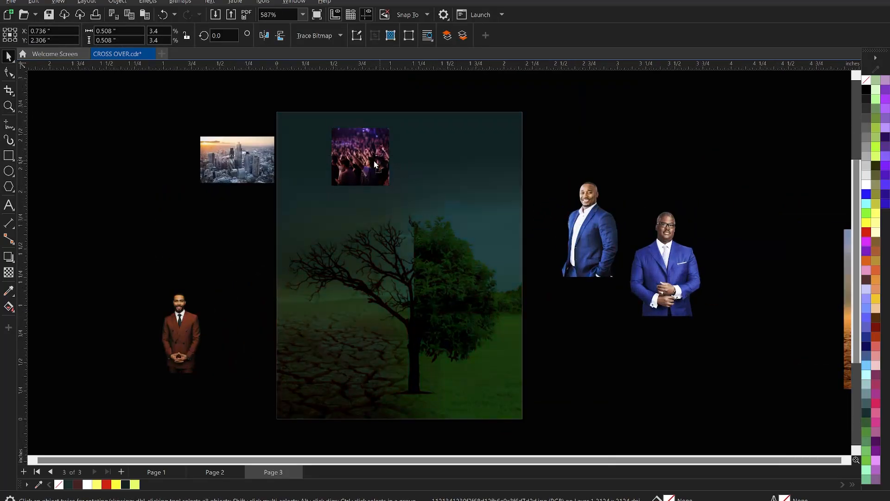
{"action": "left_click_drag", "start_coordinate": [369, 159], "coordinate": [309, 134]}
{"action": "left_click_drag", "start_coordinate": [329, 160], "coordinate": [398, 229]}
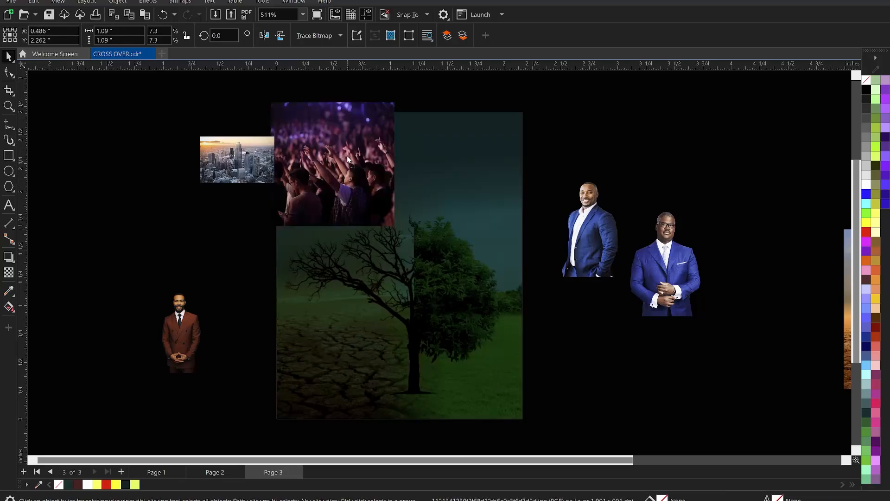
{"action": "mouse_move", "coordinate": [348, 160]}
{"action": "left_mouse_down"}
{"action": "mouse_move", "coordinate": [343, 135]}
{"action": "mouse_move", "coordinate": [358, 153]}
{"action": "left_mouse_up"}
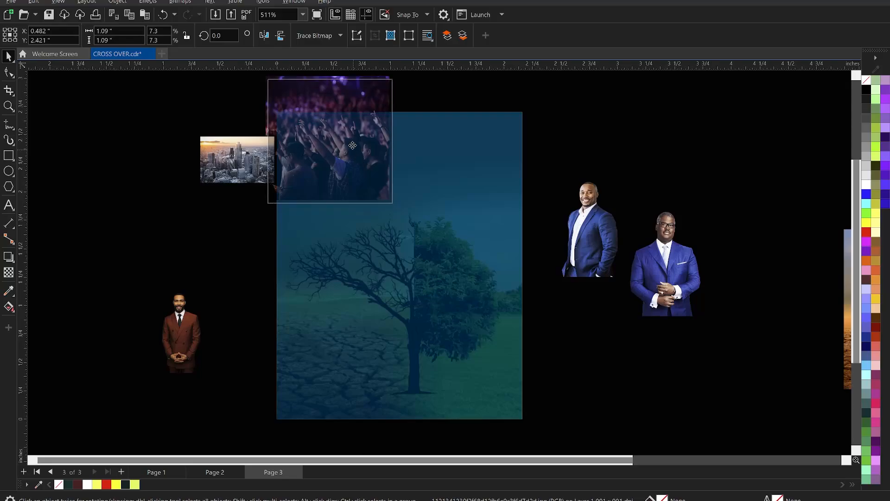
{"action": "left_click_drag", "start_coordinate": [398, 212], "coordinate": [409, 221]}
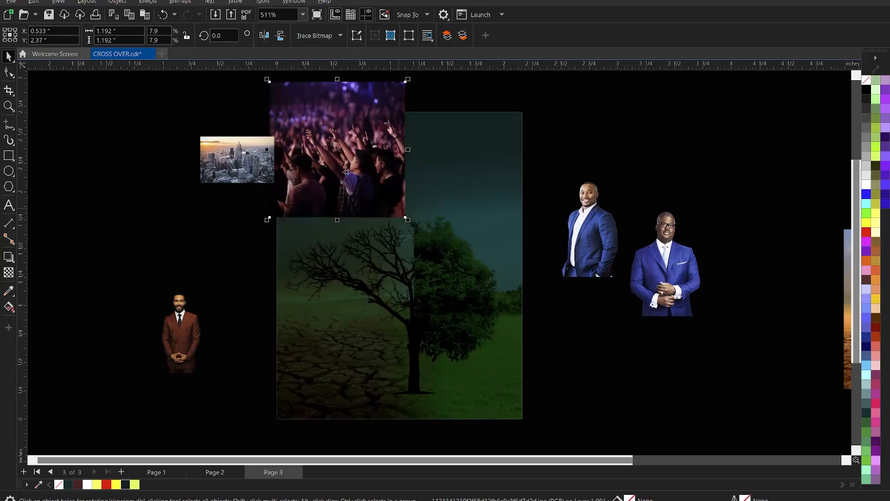
Step: Fade out the lower edge of the crowd photo with a vertical fountain transparency
{"action": "scroll", "coordinate": [342, 169], "scroll_direction": "up", "scroll_amount": 2}
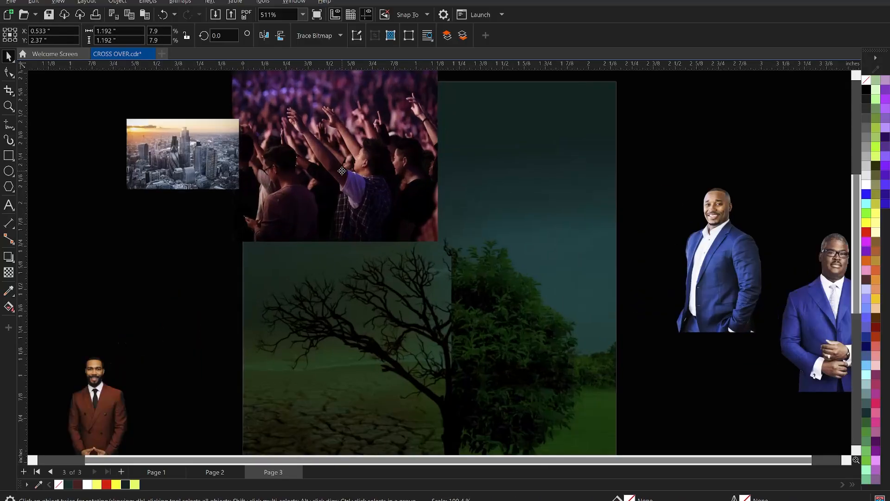
{"action": "left_click", "coordinate": [8, 274]}
{"action": "left_click_drag", "start_coordinate": [336, 188], "coordinate": [335, 232]}
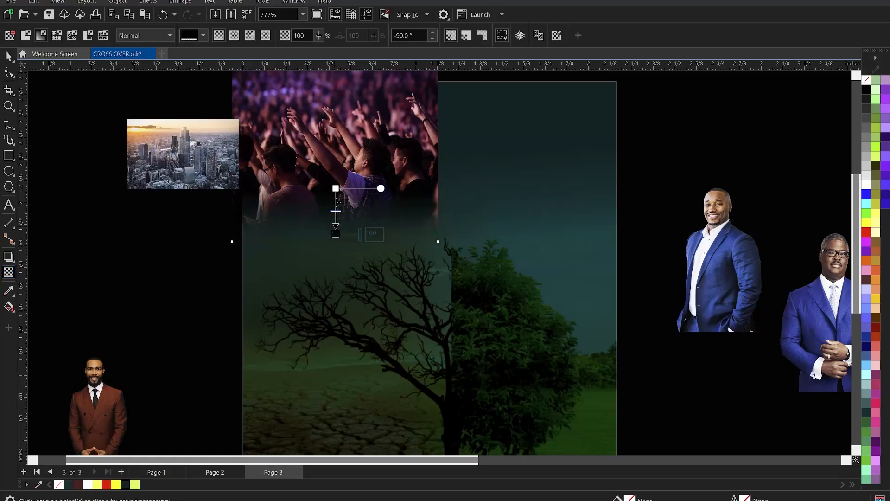
{"action": "left_click_drag", "start_coordinate": [336, 189], "coordinate": [336, 184]}
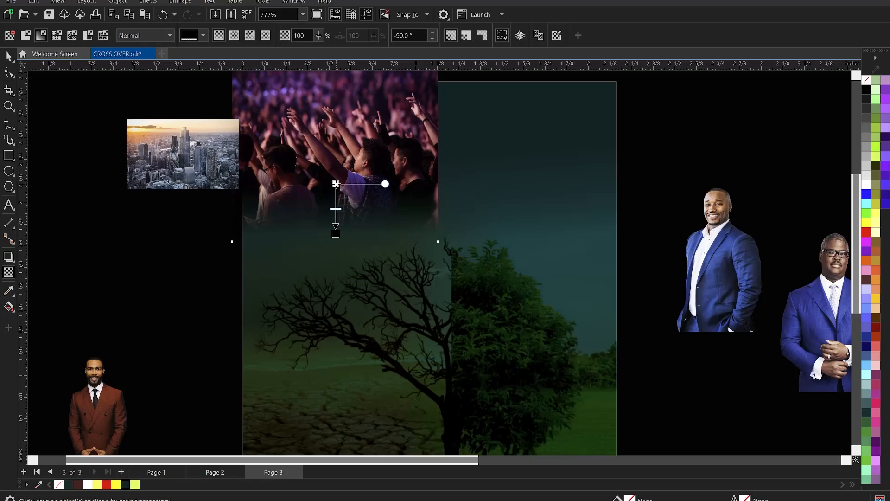
{"action": "key", "text": "space"}
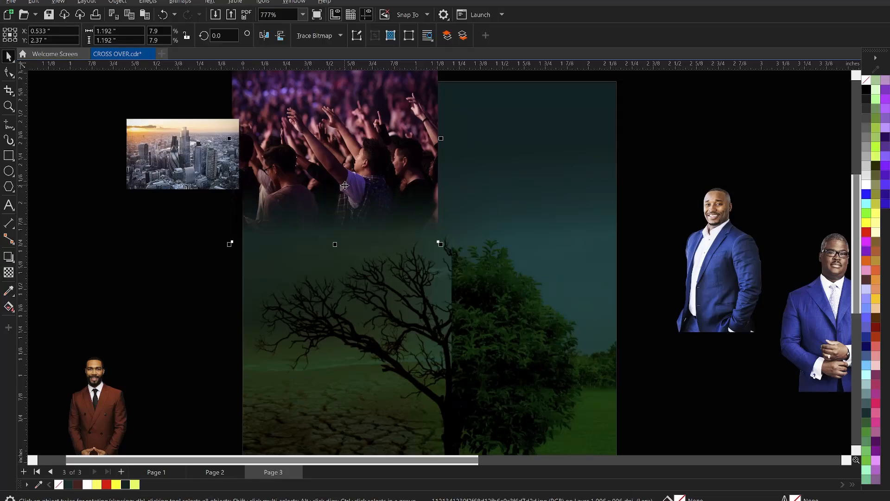
Step: Convert the faded crowd photo to a bitmap and fade its right edge with a horizontal fountain transparency
{"action": "key", "text": "alt+b"}
{"action": "key", "text": "Return"}
{"action": "key", "text": "Return"}
{"action": "key", "text": "space"}
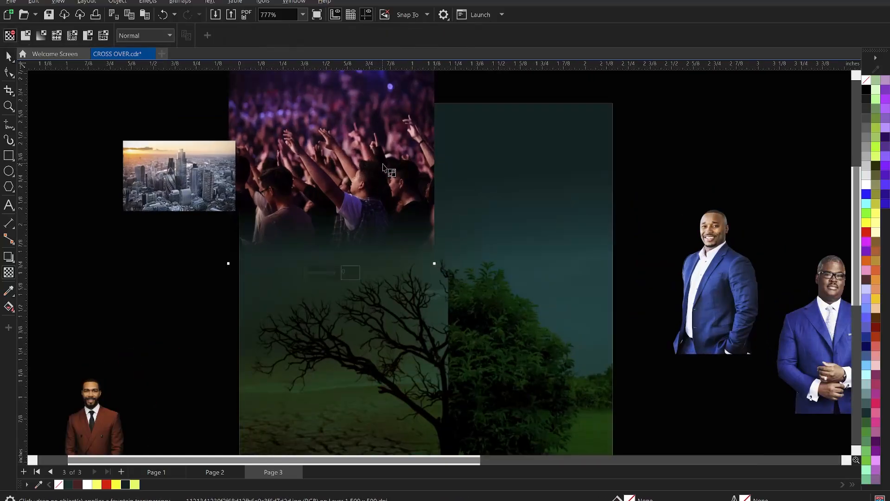
{"action": "mouse_move", "coordinate": [390, 164]}
{"action": "left_mouse_down"}
{"action": "mouse_move", "coordinate": [430, 167]}
{"action": "mouse_move", "coordinate": [376, 163]}
{"action": "left_mouse_up"}
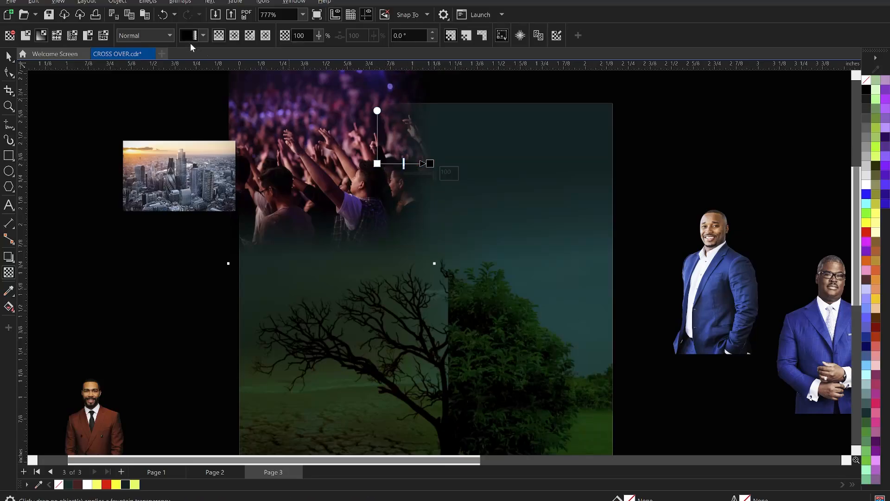
Step: Set the crowd photo's transparency merge mode to Soft Light and enlarge it to about 1.34 inches square
{"action": "left_click", "coordinate": [149, 35]}
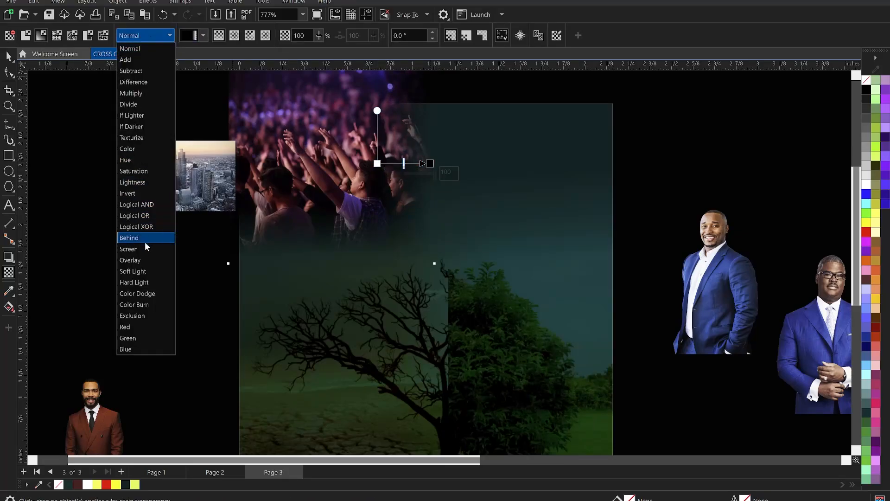
{"action": "left_click", "coordinate": [145, 269]}
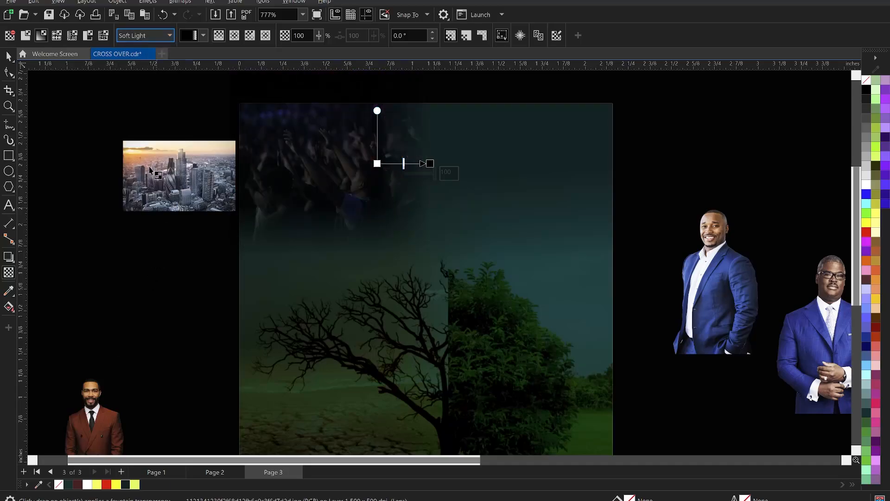
{"action": "left_click", "coordinate": [9, 56]}
{"action": "scroll", "coordinate": [441, 138], "scroll_direction": "down", "scroll_amount": 1}
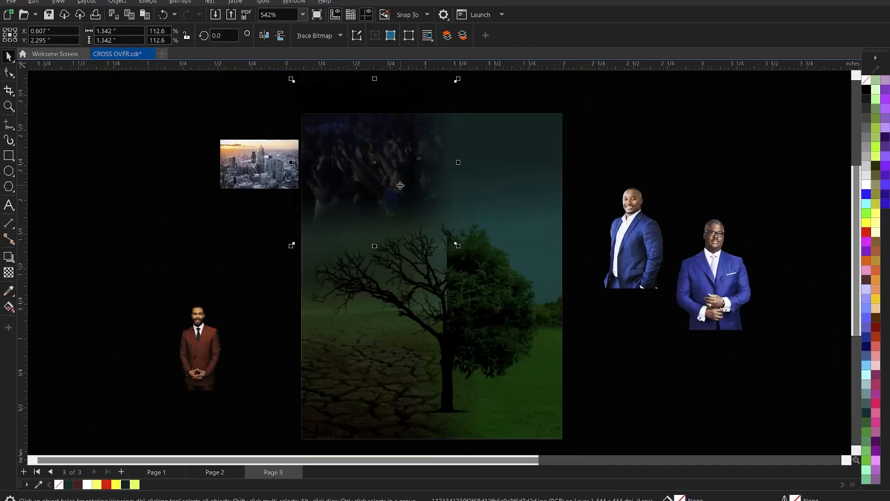
Step: Place the city skyline photo over the flyer's upper-right area and enlarge it to about 1.83 by 1.14 inches
{"action": "scroll", "coordinate": [392, 187], "scroll_direction": "up", "scroll_amount": 1}
{"action": "left_click", "coordinate": [222, 152]}
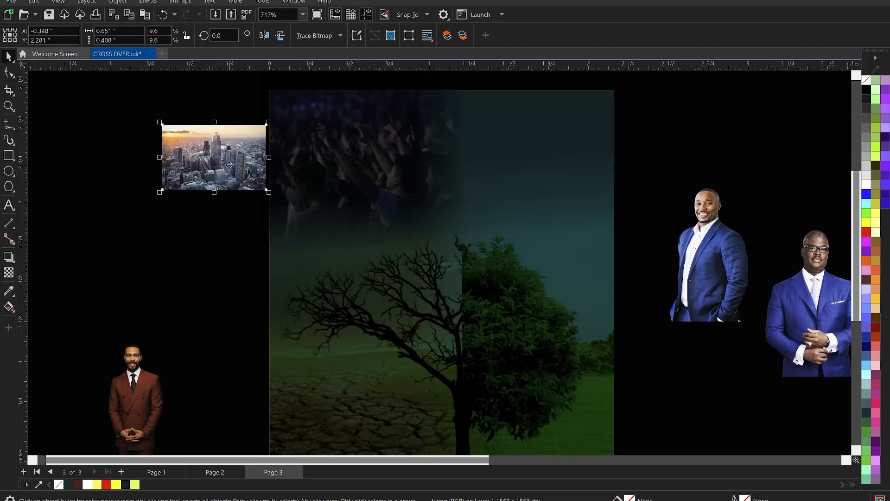
{"action": "left_click_drag", "start_coordinate": [240, 160], "coordinate": [474, 93]}
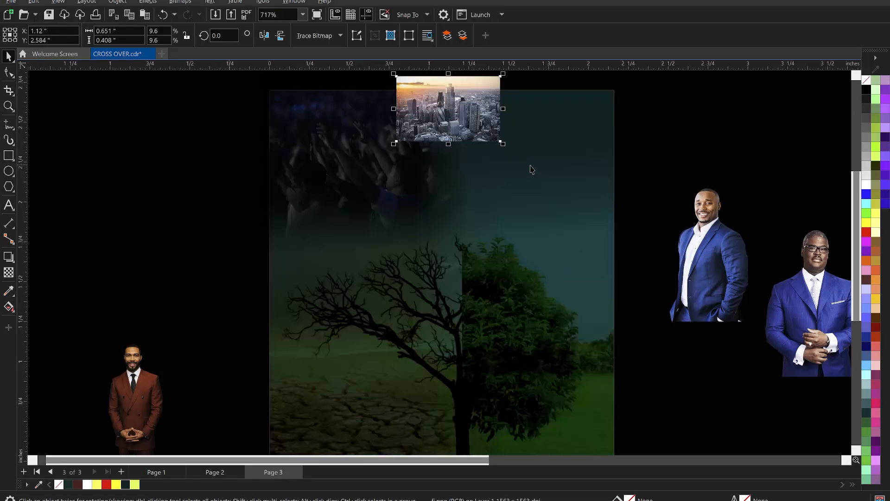
{"action": "left_click_drag", "start_coordinate": [504, 145], "coordinate": [685, 299]}
{"action": "left_click_drag", "start_coordinate": [598, 197], "coordinate": [587, 191]}
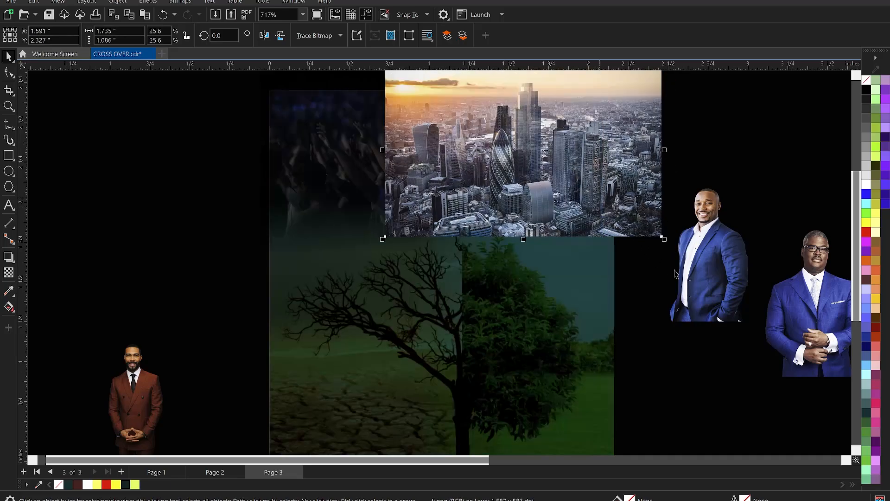
{"action": "left_click_drag", "start_coordinate": [671, 246], "coordinate": [677, 254]}
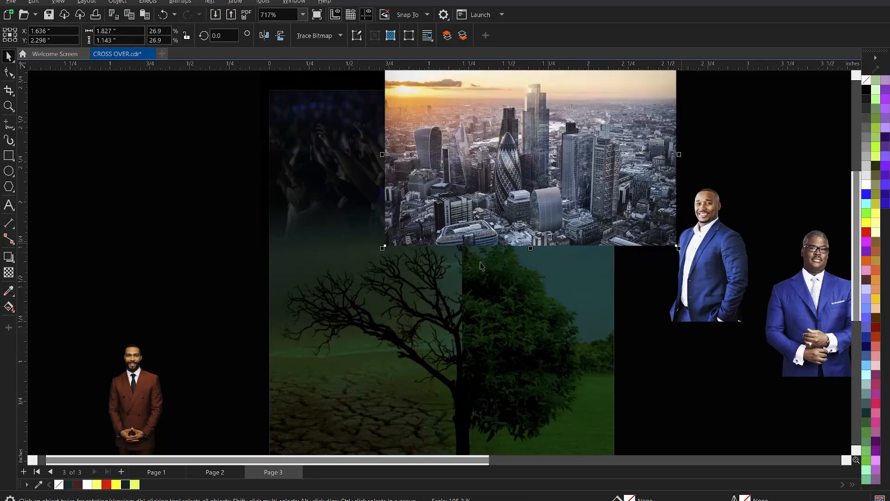
Step: Fade out the lower edge of the city skyline photo with a vertical fountain transparency
{"action": "scroll", "coordinate": [469, 290], "scroll_direction": "down", "scroll_amount": 2}
{"action": "scroll", "coordinate": [519, 195], "scroll_direction": "up", "scroll_amount": 1}
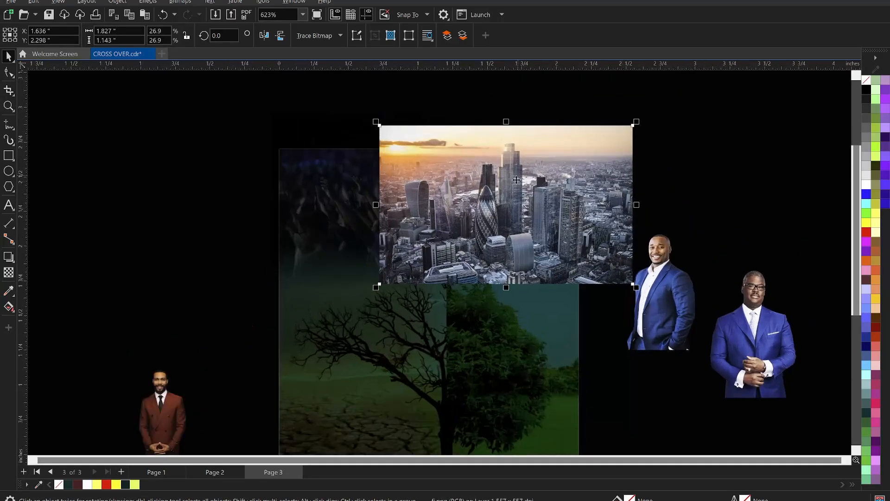
{"action": "left_click", "coordinate": [8, 273]}
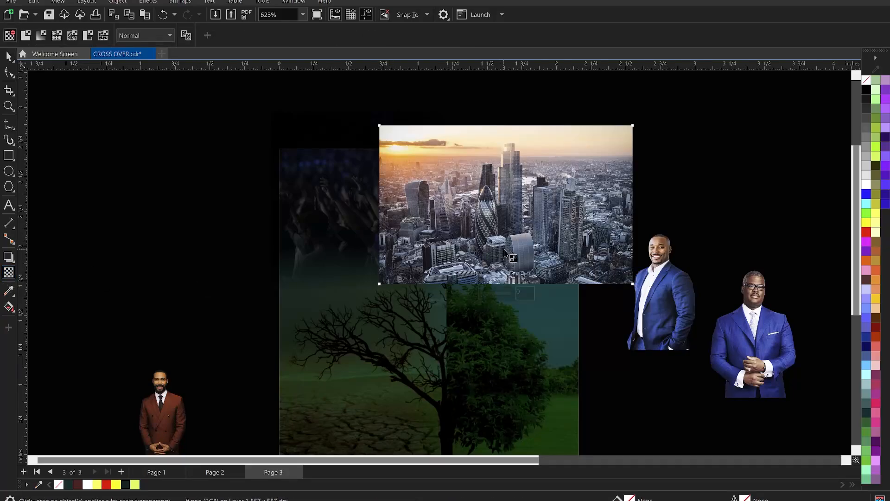
{"action": "mouse_move", "coordinate": [504, 247]}
{"action": "left_mouse_down"}
{"action": "mouse_move", "coordinate": [505, 276]}
{"action": "mouse_move", "coordinate": [505, 235]}
{"action": "left_mouse_up"}
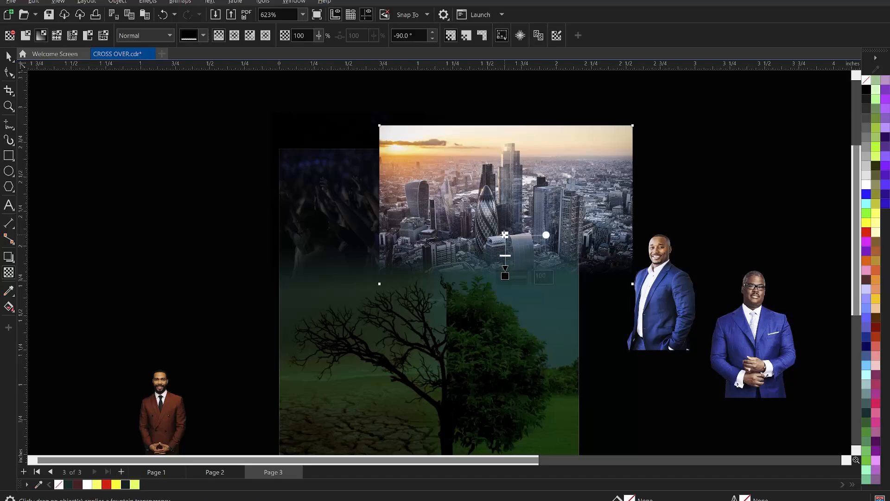
Step: Convert the skyline photo to a bitmap and fade its left edge into the crowd with a horizontal fountain transparency
{"action": "key", "text": "space"}
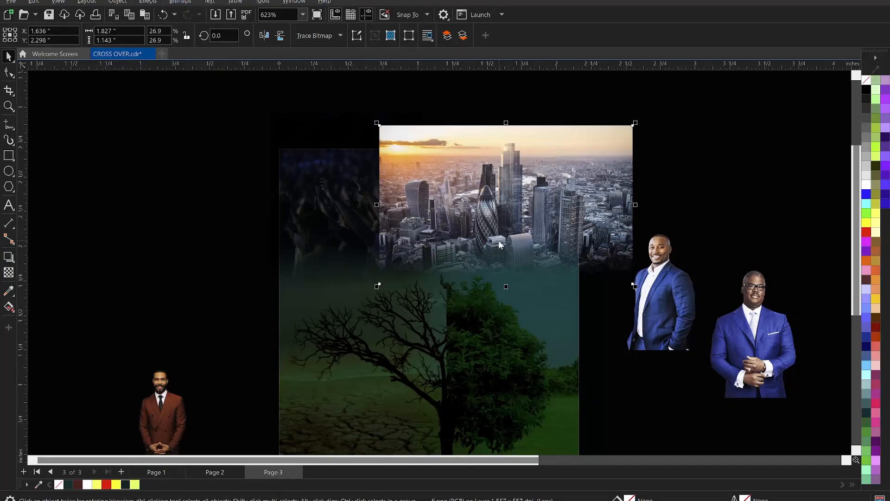
{"action": "key", "text": "space"}
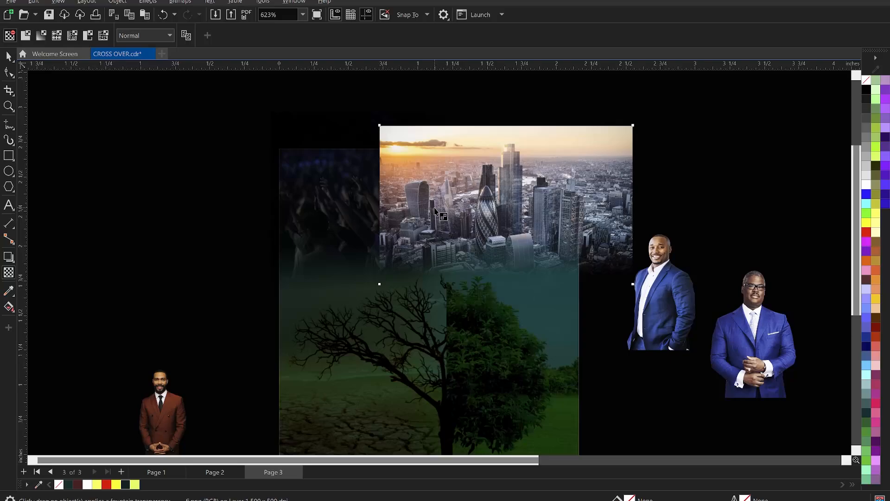
{"action": "left_click_drag", "start_coordinate": [435, 208], "coordinate": [465, 207]}
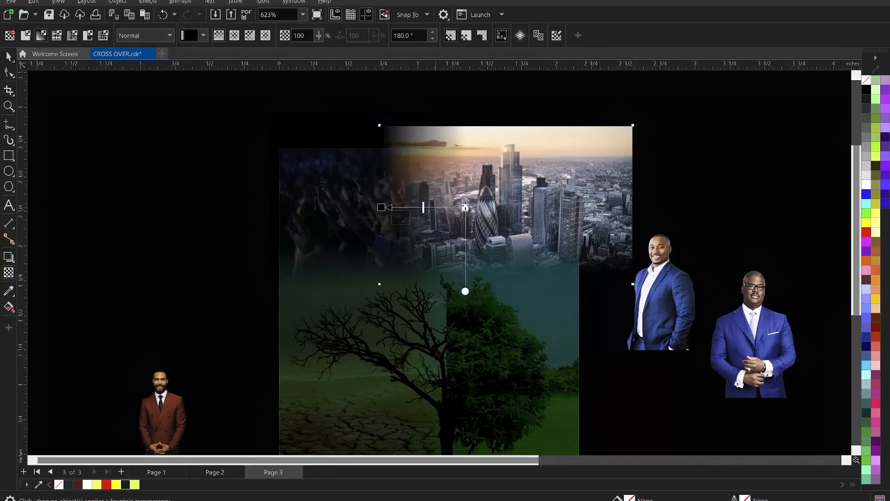
{"action": "key", "text": "space"}
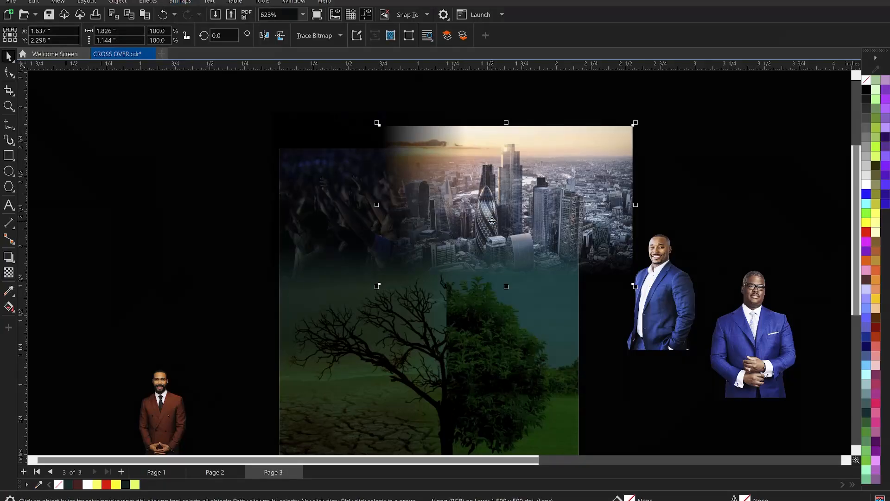
Step: Set the skyline photo's merge mode to Overlay and shift the photo to about X 1.476, Y 2.224 inches
{"action": "left_click", "coordinate": [8, 273]}
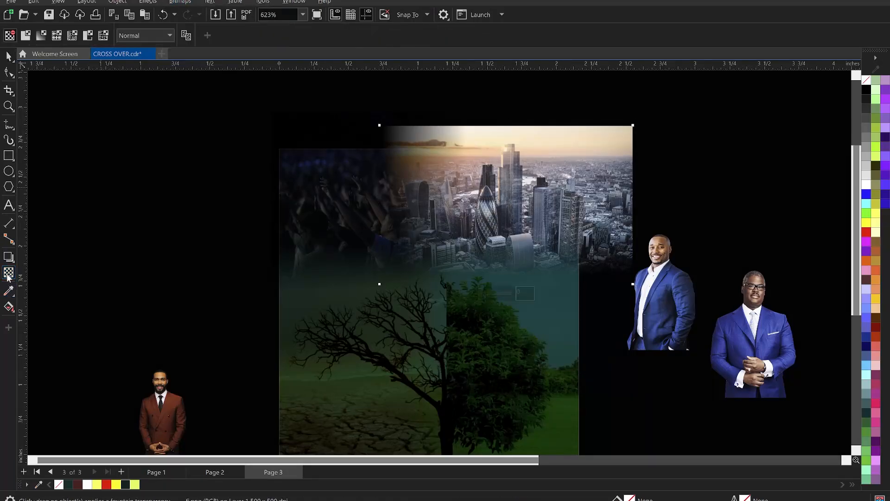
{"action": "left_click", "coordinate": [140, 36]}
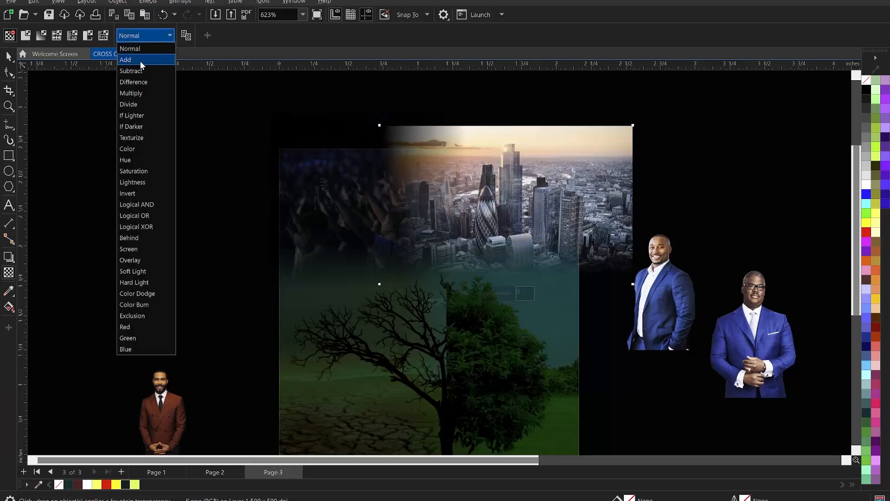
{"action": "left_click", "coordinate": [133, 260]}
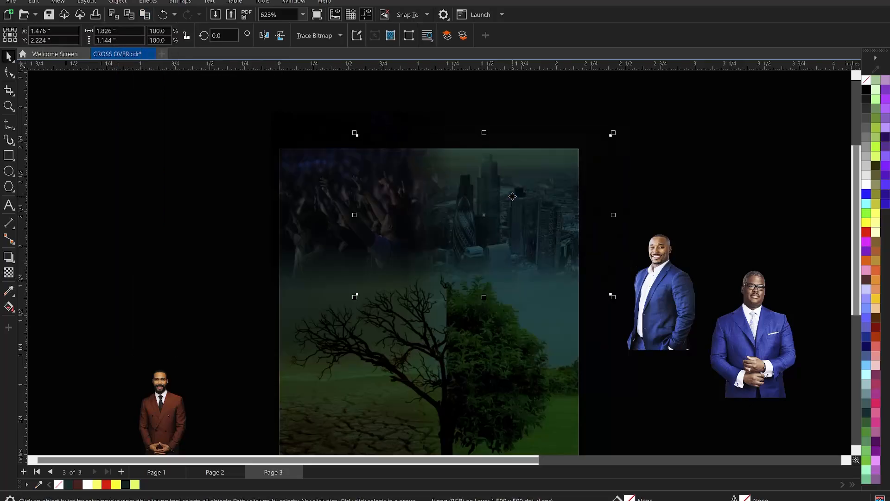
Step: Enlarge the crowd photo to about 1.41 inches square and scale up the city skyline photo from its lower-right corner
{"action": "left_click", "coordinate": [333, 228]}
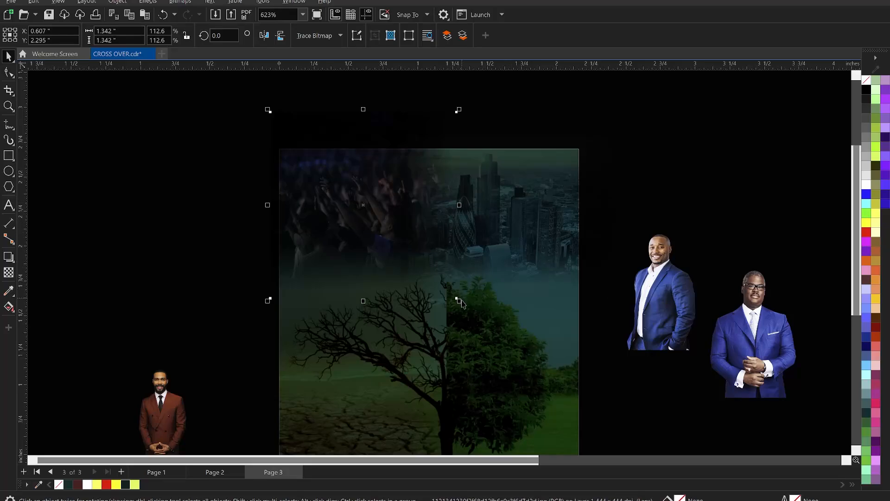
{"action": "left_click_drag", "start_coordinate": [458, 301], "coordinate": [468, 310]}
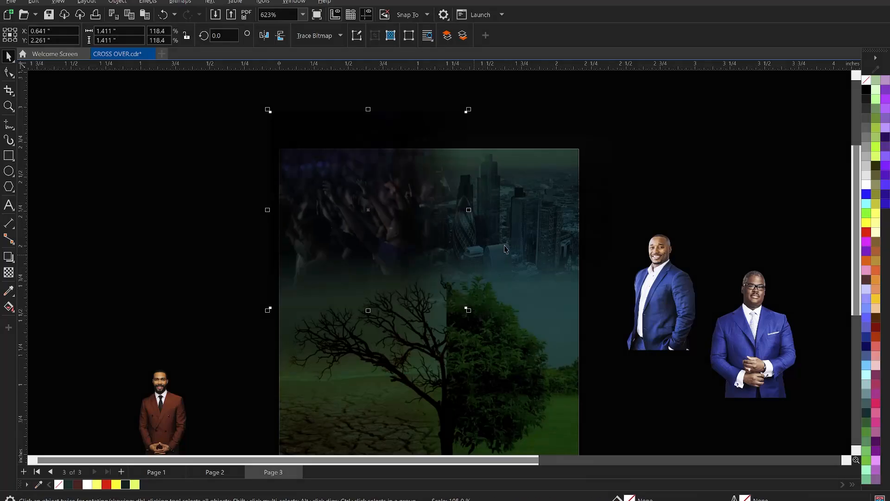
{"action": "left_click", "coordinate": [513, 239]}
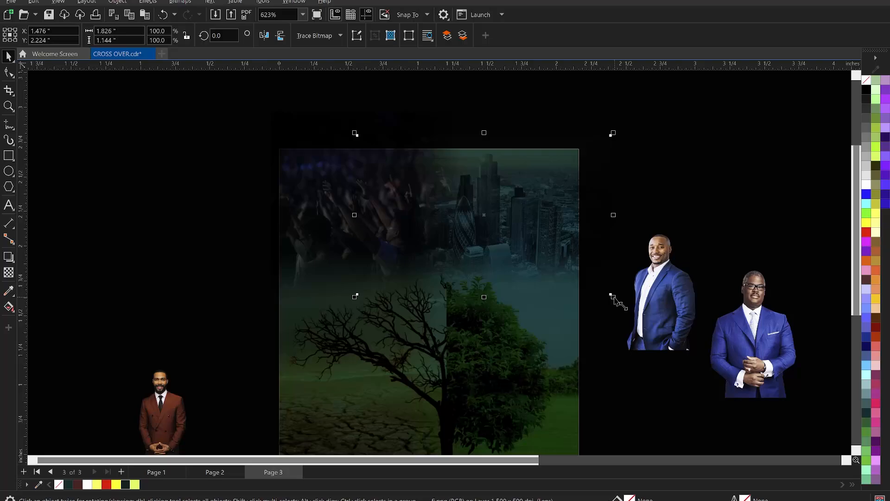
{"action": "left_click_drag", "start_coordinate": [612, 295], "coordinate": [644, 321]}
Step: Reposition the skyline beside the crowd and enlarge both photos together slightly, making the skyline about 2.05 by 1.28 inches
{"action": "left_click", "coordinate": [340, 245], "text": "shift"}
{"action": "left_click_drag", "start_coordinate": [523, 239], "coordinate": [509, 241]}
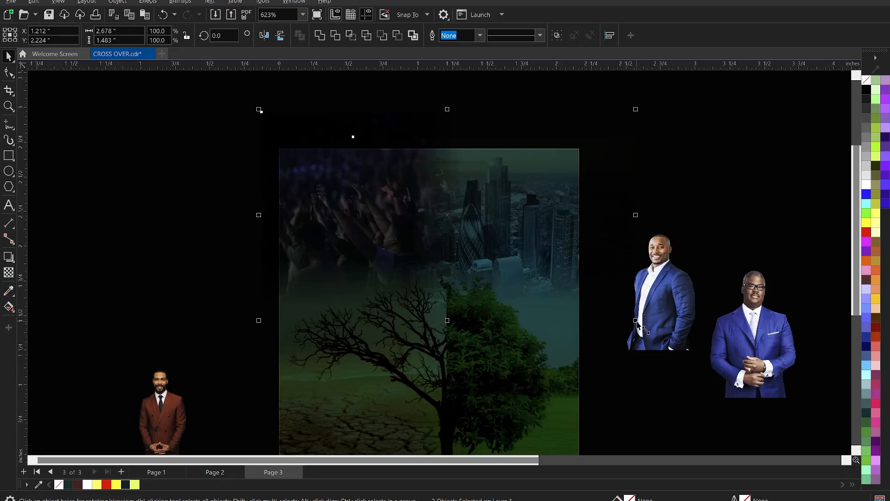
{"action": "left_click_drag", "start_coordinate": [637, 322], "coordinate": [640, 324]}
{"action": "scroll", "coordinate": [495, 214], "scroll_direction": "down", "scroll_amount": 1}
{"action": "left_click", "coordinate": [525, 190]}
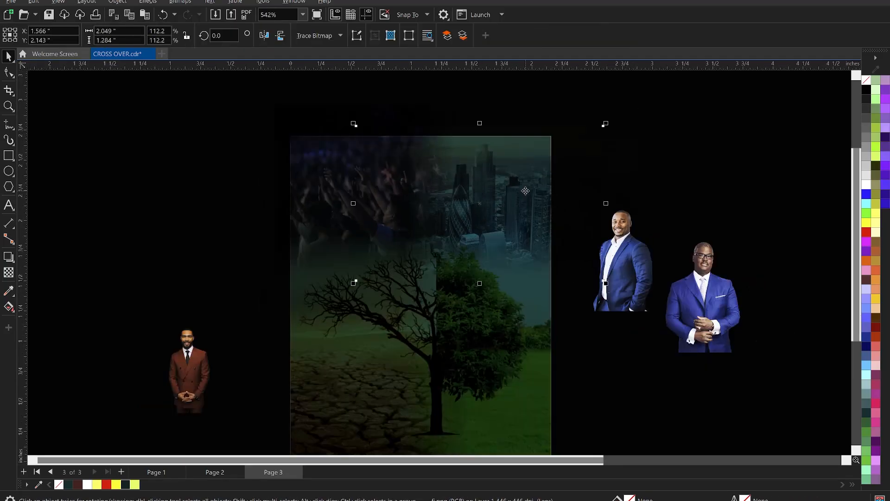
Step: Move the skyline photo slightly up and left to about X 1.478, Y 2.183 inches
{"action": "key", "text": "Up"}
{"action": "key", "text": "Up"}
{"action": "key", "text": "Up"}
{"action": "key", "text": "Up"}
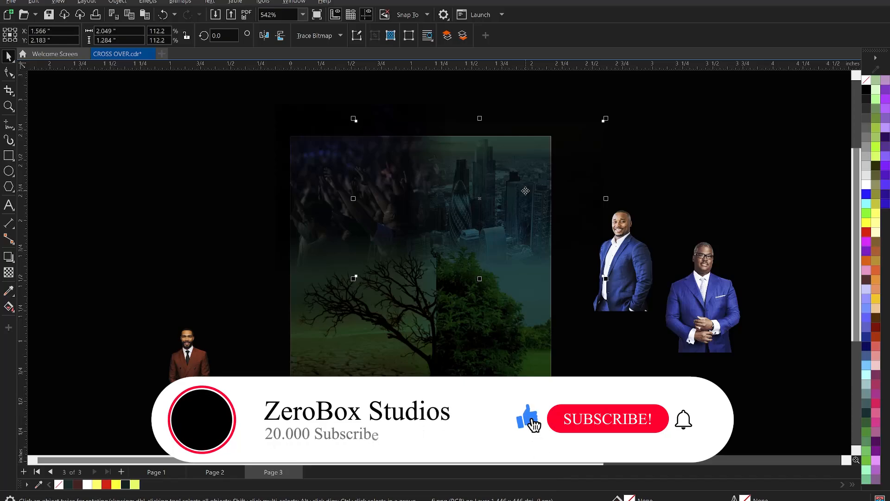
{"action": "left_click_drag", "start_coordinate": [525, 191], "coordinate": [514, 191]}
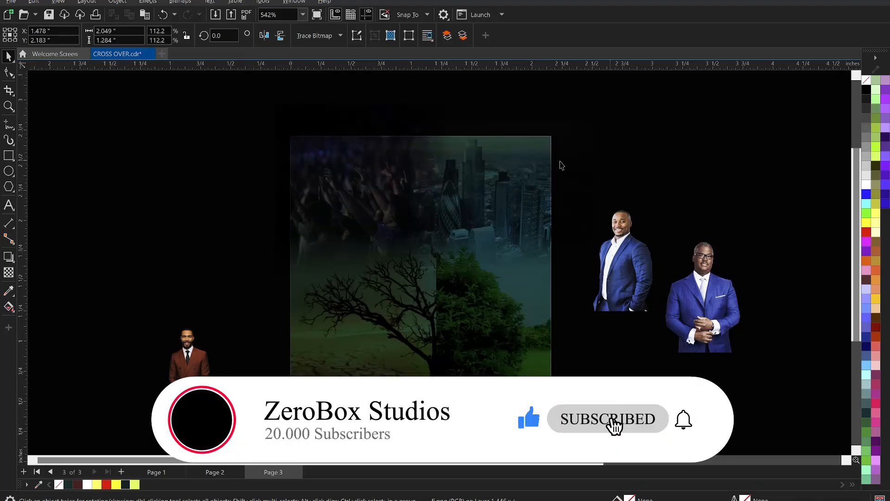
{"action": "scroll", "coordinate": [536, 166], "scroll_direction": "down", "scroll_amount": 2}
{"action": "scroll", "coordinate": [524, 199], "scroll_direction": "up", "scroll_amount": 2}
{"action": "left_click", "coordinate": [508, 188]}
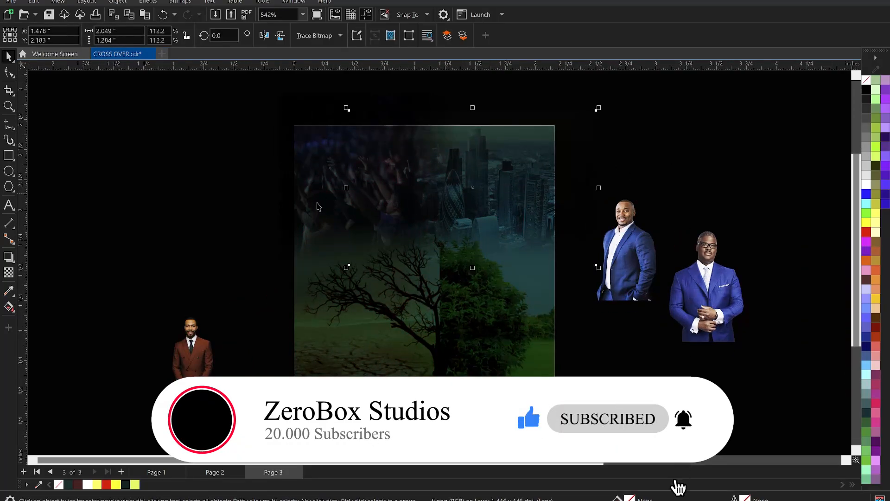
Step: PowerClip the crowd and skyline photos together inside the flyer's background rectangle
{"action": "left_click", "coordinate": [310, 205], "text": "shift"}
{"action": "scroll", "coordinate": [372, 145], "scroll_direction": "down", "scroll_amount": 4}
{"action": "scroll", "coordinate": [373, 199], "scroll_direction": "up", "scroll_amount": 1}
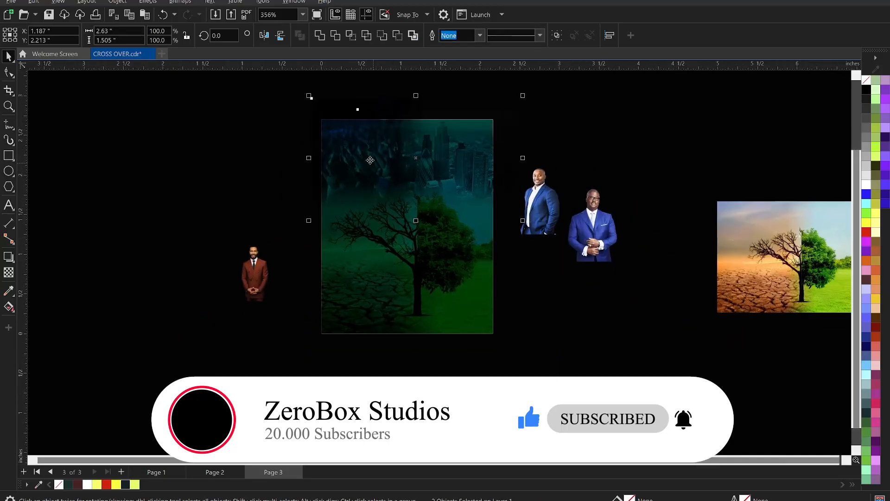
{"action": "right_click", "coordinate": [370, 158]}
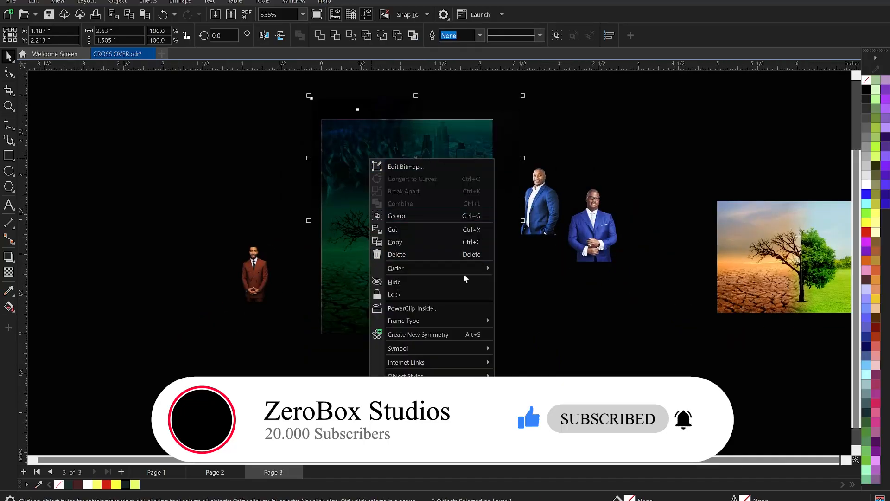
{"action": "left_click", "coordinate": [408, 308]}
{"action": "left_click", "coordinate": [396, 274]}
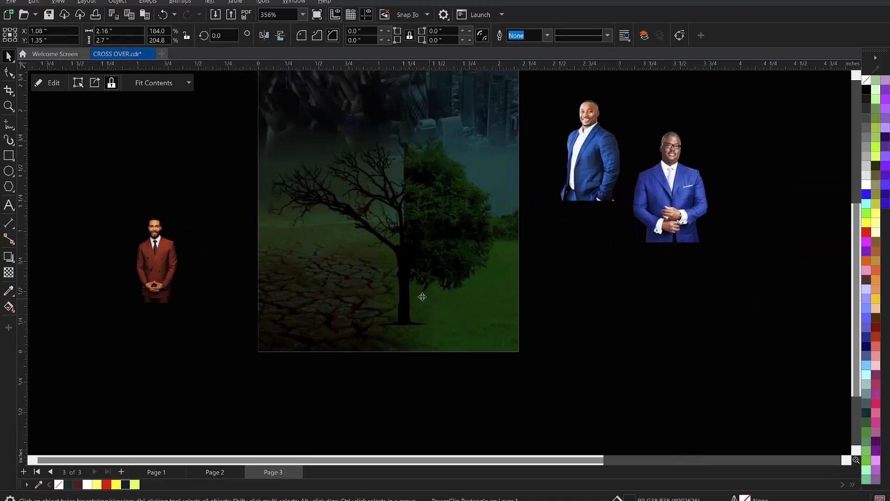
Step: Switch to Notepad and cut the CROSS OVER SERVICE line from the event text
{"action": "left_click_drag", "start_coordinate": [314, 109], "coordinate": [522, 348]}
{"action": "scroll", "coordinate": [520, 248], "scroll_direction": "down", "scroll_amount": 1}
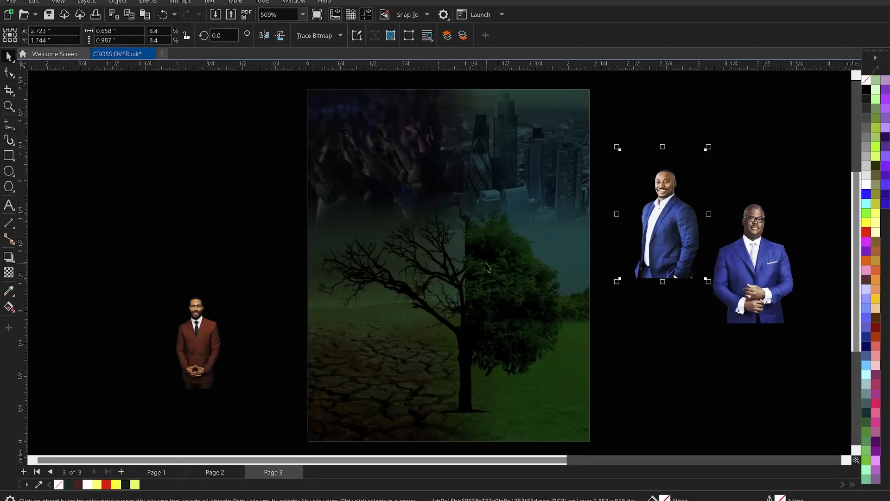
{"action": "scroll", "coordinate": [518, 212], "scroll_direction": "down", "scroll_amount": 1}
{"action": "scroll", "coordinate": [436, 289], "scroll_direction": "up", "scroll_amount": 1}
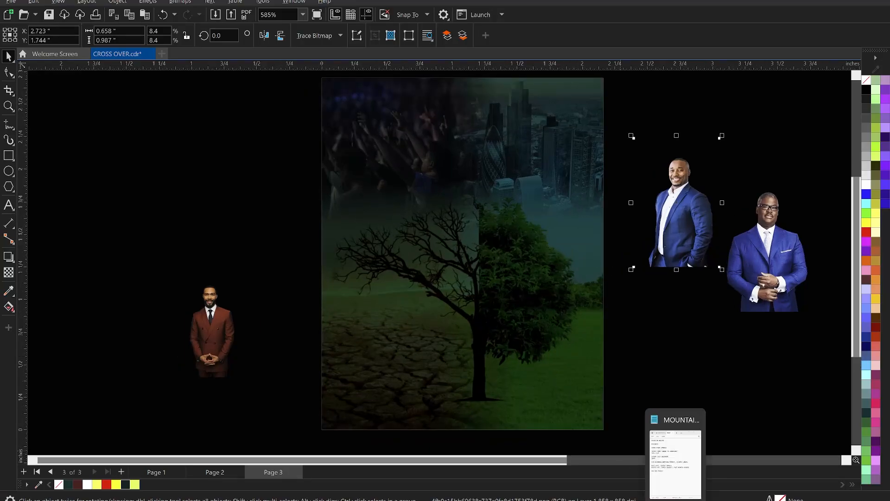
{"action": "left_click", "coordinate": [676, 499]}
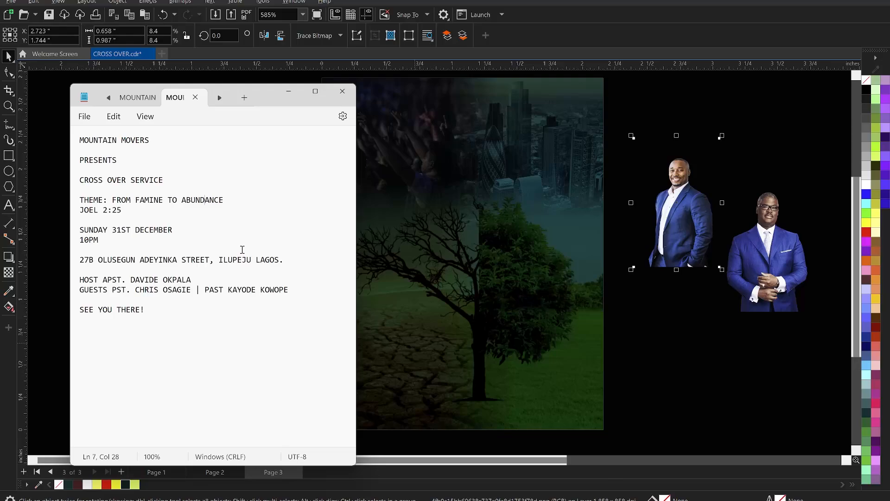
{"action": "left_click_drag", "start_coordinate": [173, 177], "coordinate": [98, 180]}
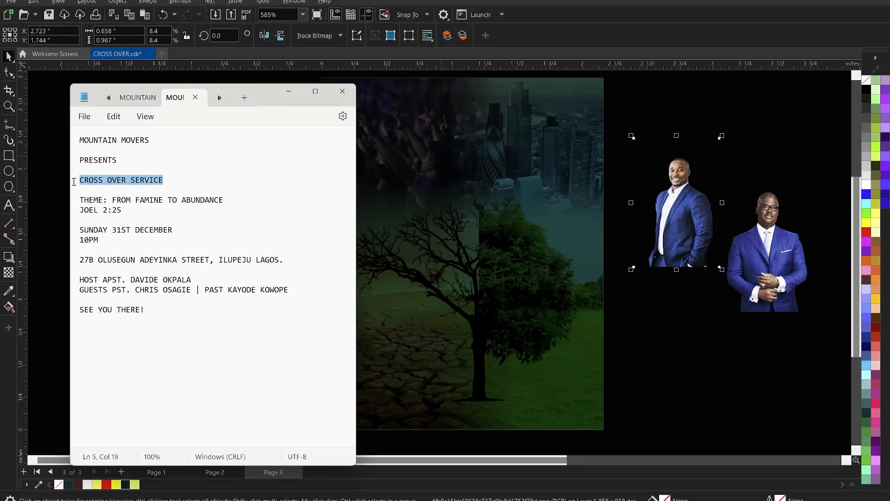
{"action": "key", "text": "ctrl+x"}
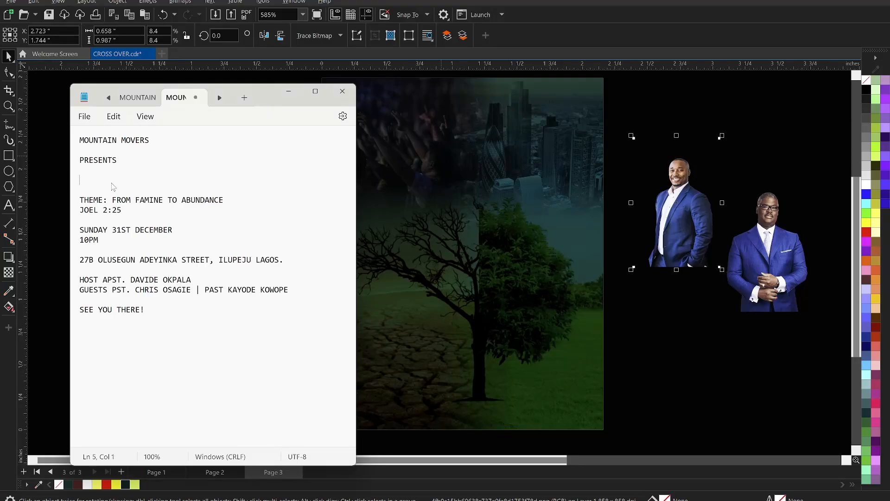
Step: Return to CorelDRAW and paste CROSS OVER SERVICE as artistic text over the upper part of the flyer
{"action": "left_click", "coordinate": [419, 185]}
{"action": "left_click", "coordinate": [415, 185]}
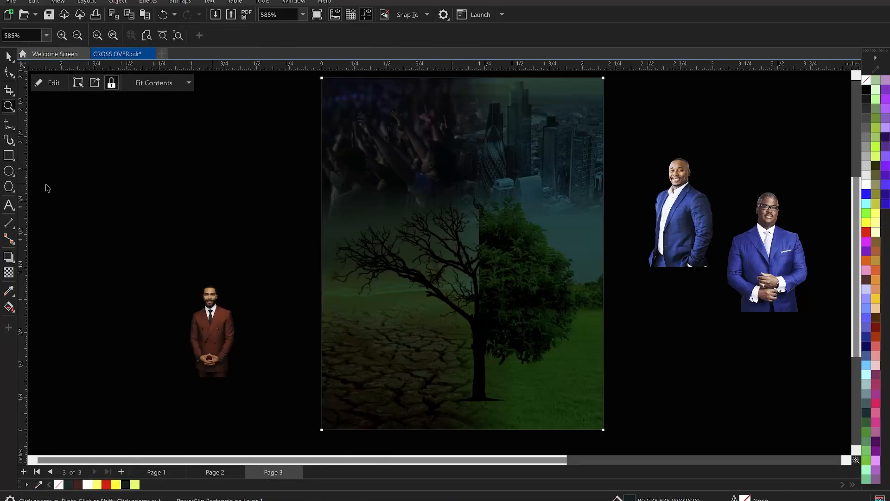
{"action": "left_click", "coordinate": [10, 205]}
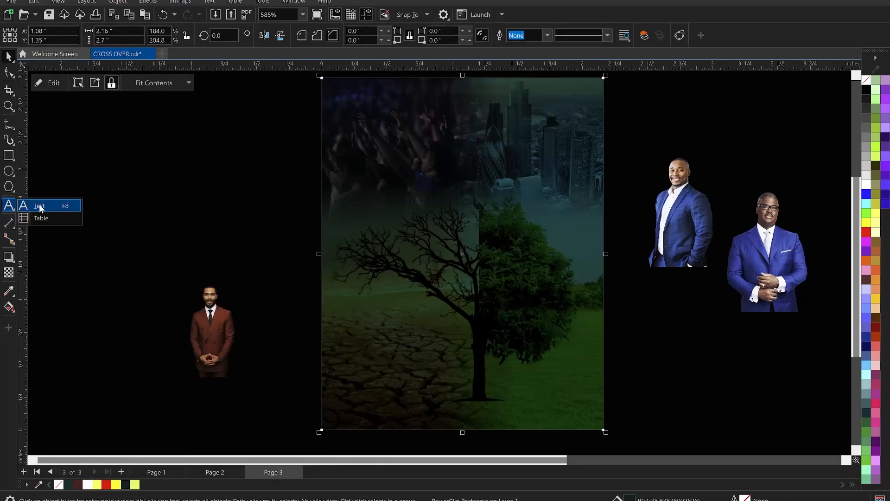
{"action": "left_click", "coordinate": [40, 207]}
{"action": "left_click", "coordinate": [369, 148]}
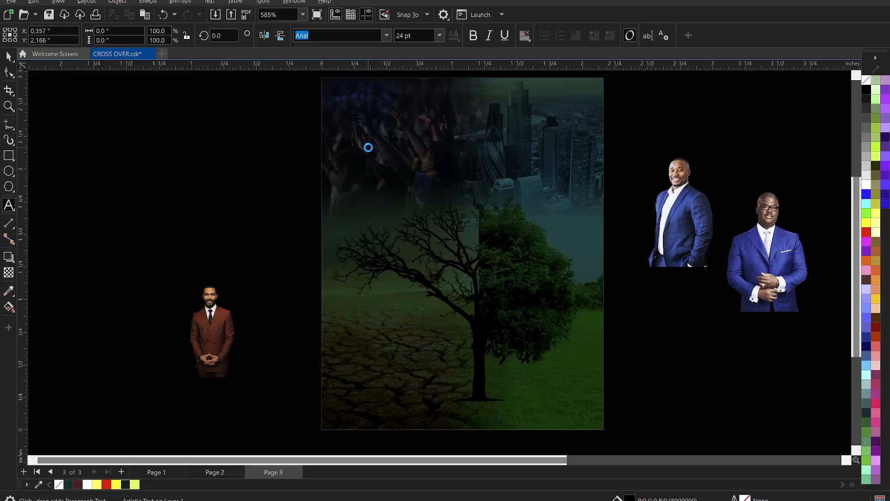
{"action": "key", "text": "ctrl+v"}
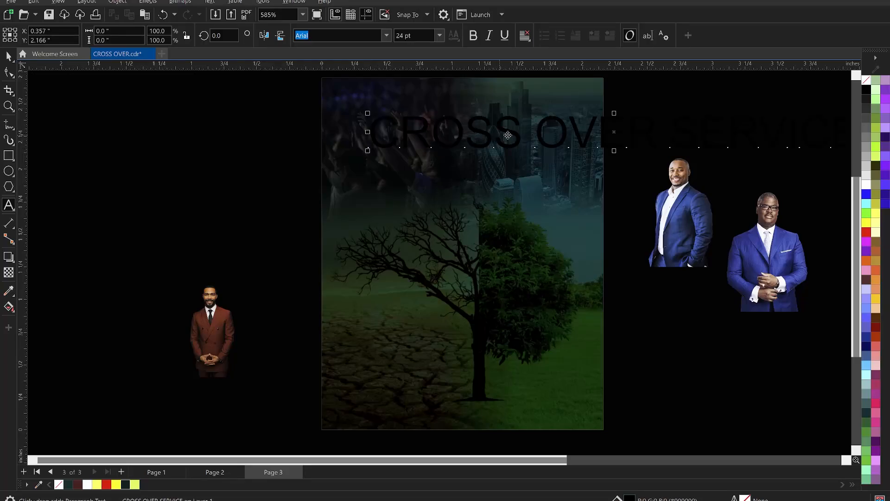
Step: Fill the CROSS OVER SERVICE text with yellow and scale it down to about 1.55 inches wide
{"action": "key", "text": "ctrl+space"}
{"action": "left_click", "coordinate": [116, 485]}
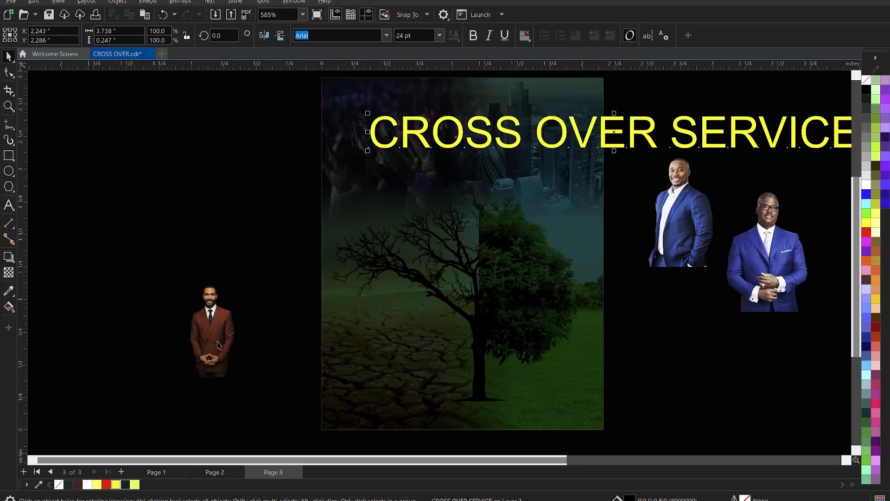
{"action": "scroll", "coordinate": [547, 273], "scroll_direction": "down", "scroll_amount": 2}
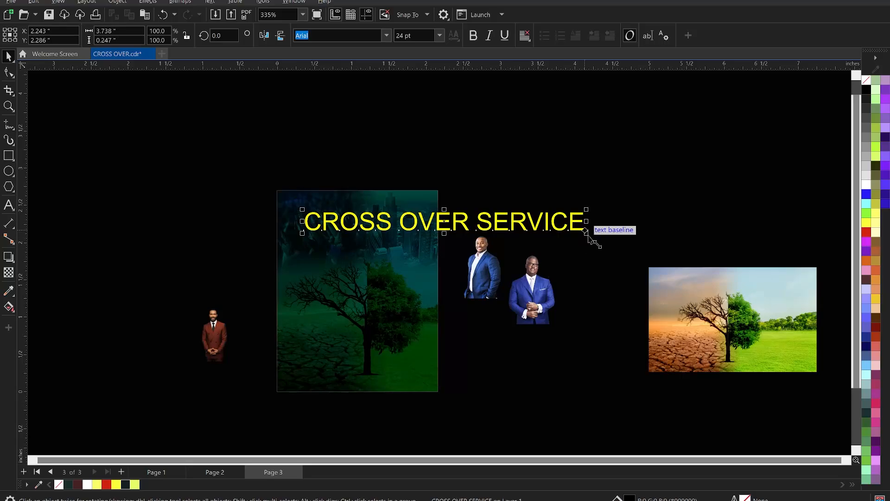
{"action": "left_click_drag", "start_coordinate": [586, 232], "coordinate": [422, 241]}
{"action": "scroll", "coordinate": [250, 311], "scroll_direction": "up", "scroll_amount": 2}
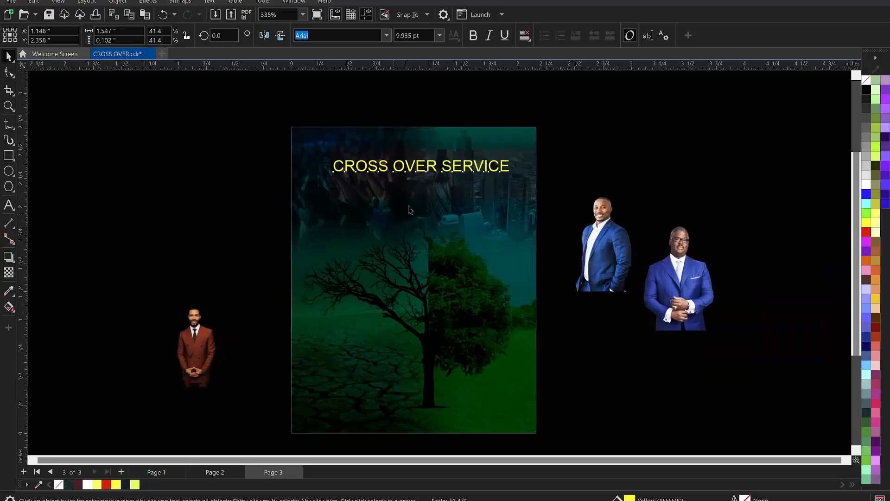
{"action": "scroll", "coordinate": [410, 210], "scroll_direction": "up", "scroll_amount": 2}
{"action": "left_click", "coordinate": [416, 190]}
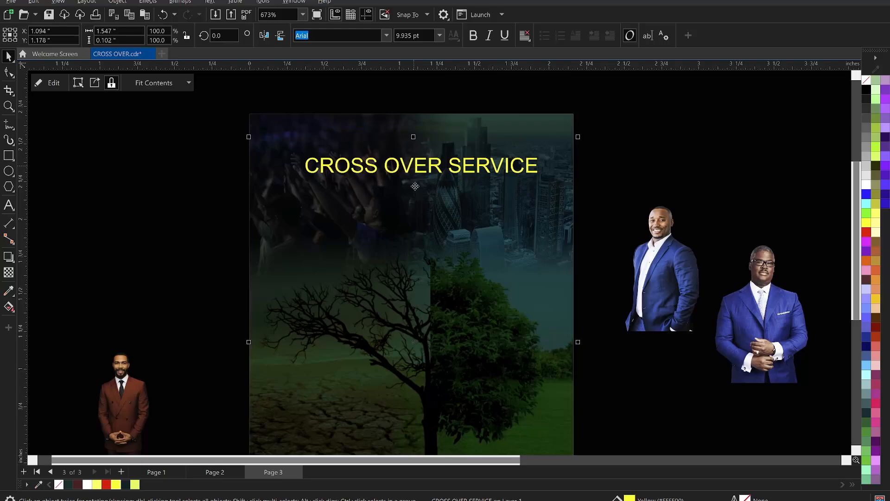
{"action": "key", "text": "ctrl+z"}
Step: Split the CROSS OVER SERVICE text onto three lines, one word each, and break it apart into separate text objects
{"action": "left_click", "coordinate": [414, 169]}
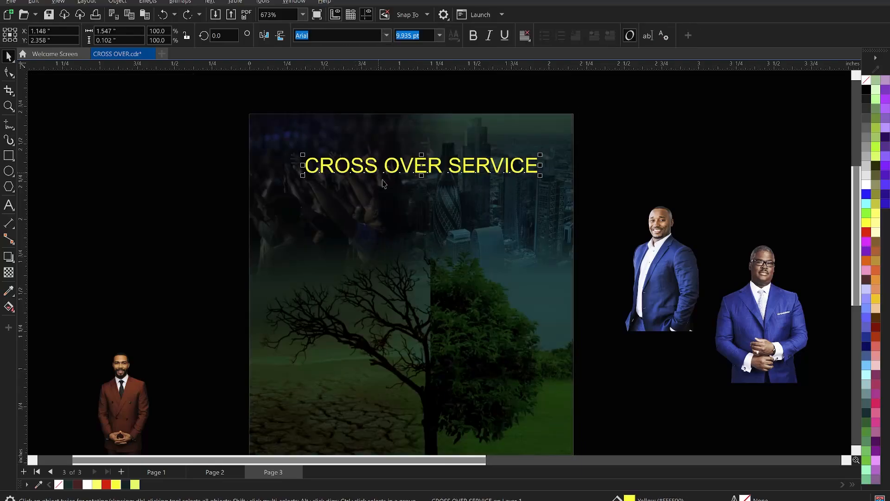
{"action": "scroll", "coordinate": [384, 184], "scroll_direction": "up", "scroll_amount": 1}
{"action": "double_click", "coordinate": [396, 172]}
{"action": "key", "text": "Return"}
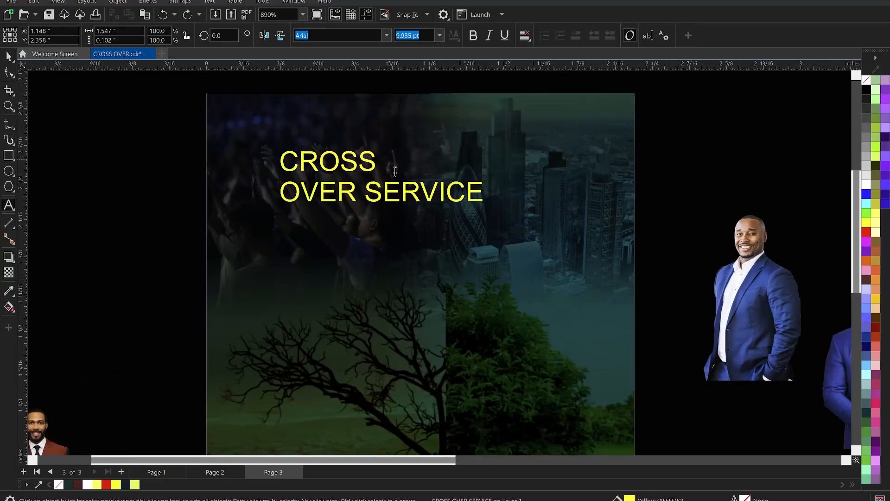
{"action": "key", "text": "Return"}
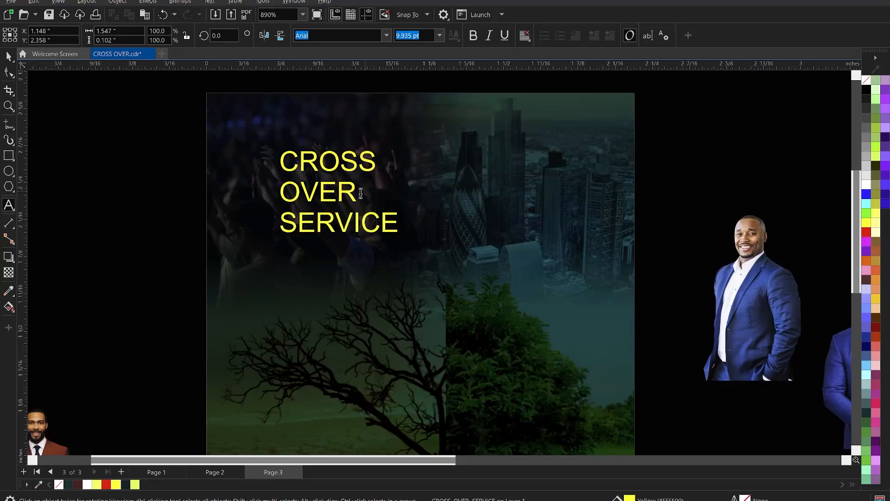
{"action": "key", "text": "ctrl+space"}
{"action": "key", "text": "ctrl+k"}
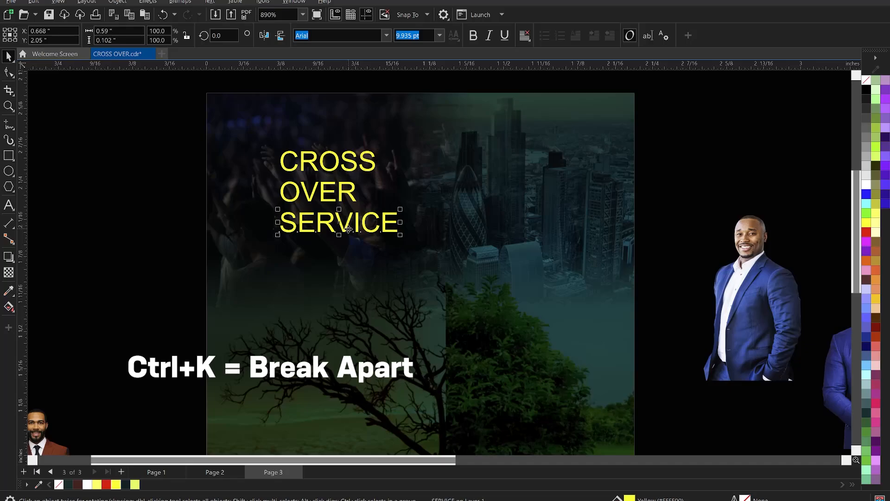
Step: Move SERVICE down away from the title and place OVER centred closely beneath CROSS
{"action": "left_click_drag", "start_coordinate": [344, 231], "coordinate": [323, 286]}
{"action": "scroll", "coordinate": [314, 194], "scroll_direction": "up", "scroll_amount": 1}
{"action": "scroll", "coordinate": [313, 194], "scroll_direction": "up", "scroll_amount": 2}
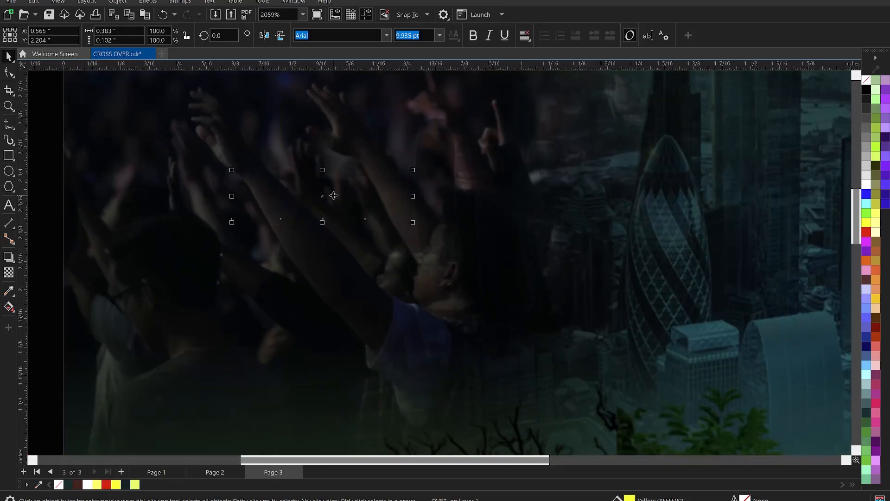
{"action": "left_click_drag", "start_coordinate": [334, 198], "coordinate": [357, 178]}
{"action": "left_click", "coordinate": [363, 143], "text": "shift"}
{"action": "scroll", "coordinate": [371, 141], "scroll_direction": "down", "scroll_amount": 4}
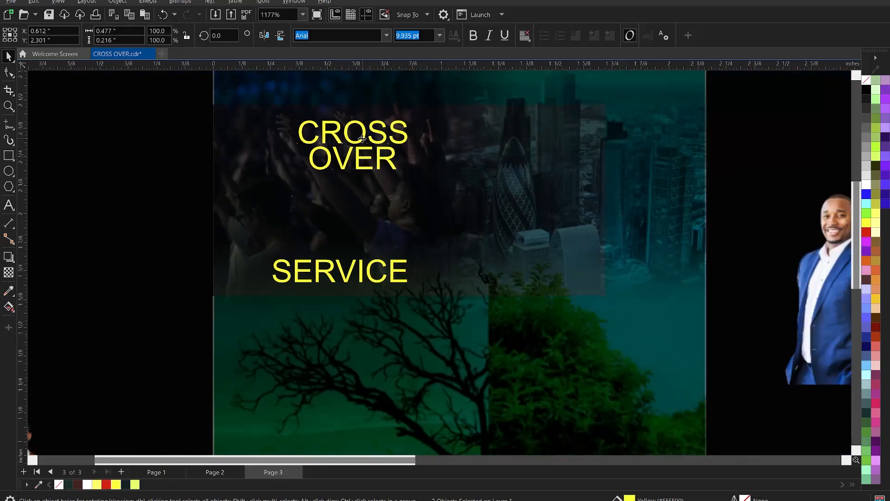
Step: Enlarge CROSS and OVER together to about 0.97 by 0.44 inches and move SERVICE down over the tree branches
{"action": "left_click_drag", "start_coordinate": [488, 188], "coordinate": [458, 180]}
{"action": "left_click_drag", "start_coordinate": [483, 210], "coordinate": [532, 241]}
{"action": "left_click_drag", "start_coordinate": [378, 248], "coordinate": [382, 311]}
{"action": "scroll", "coordinate": [418, 183], "scroll_direction": "up", "scroll_amount": 1}
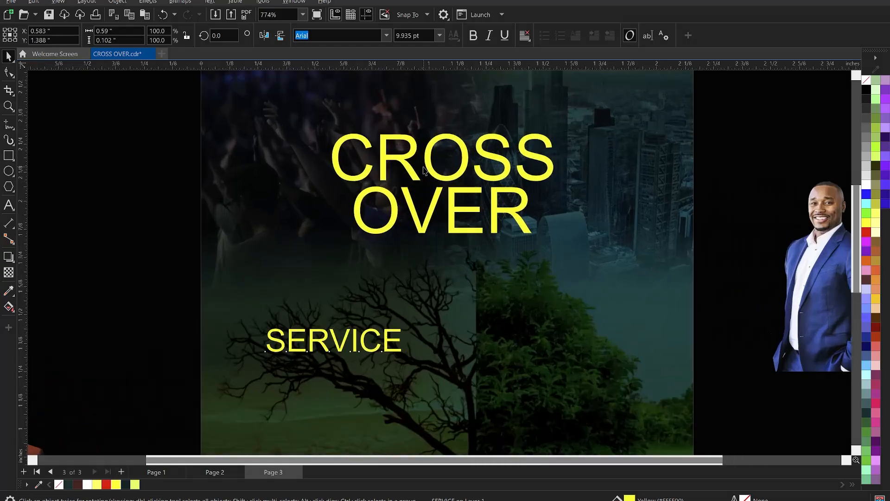
{"action": "left_click", "coordinate": [438, 189]}
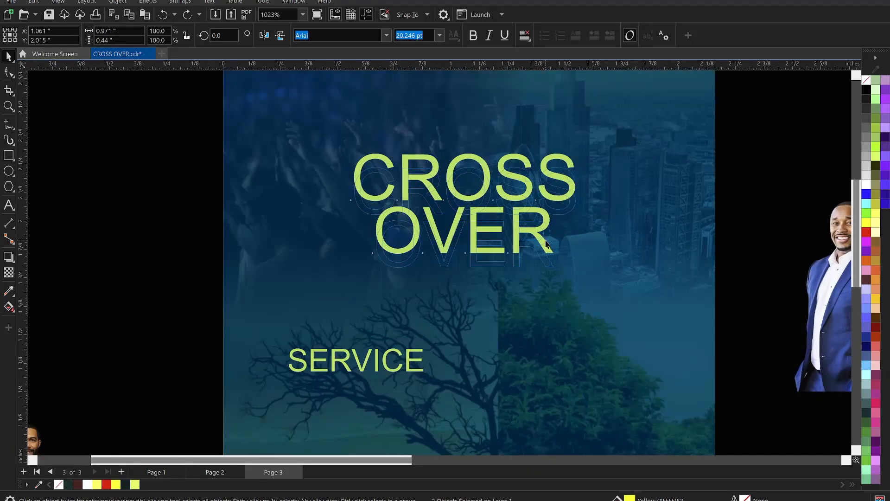
{"action": "key", "text": "ctrl+z"}
{"action": "scroll", "coordinate": [583, 205], "scroll_direction": "up", "scroll_amount": 1}
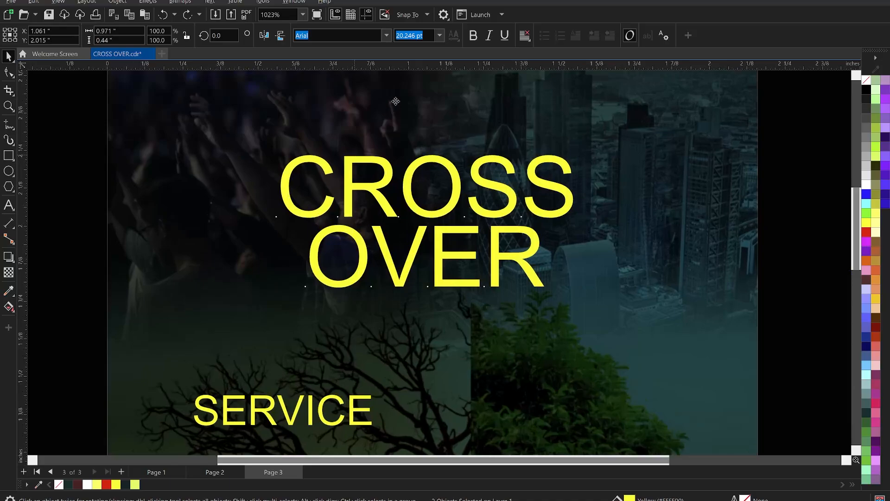
Step: Set CROSS and OVER in the GoodTimesW00-Heavy font and centre both words horizontally on the page
{"action": "left_click", "coordinate": [386, 36]}
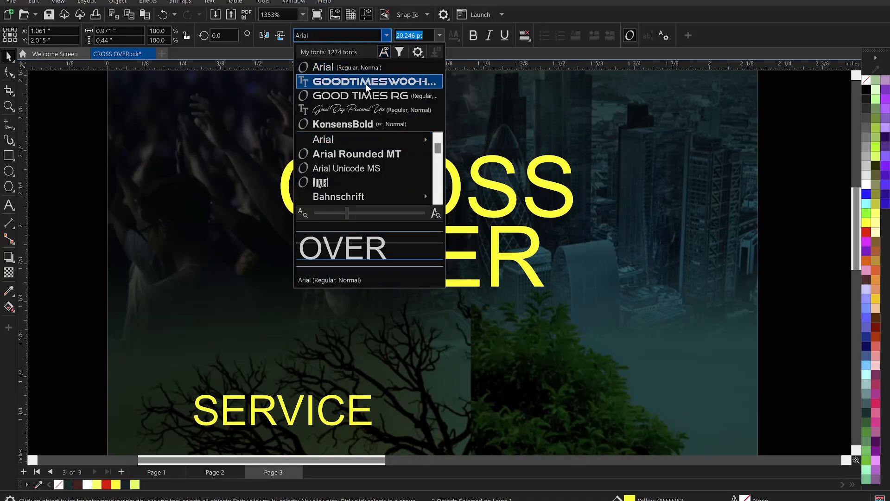
{"action": "left_click", "coordinate": [366, 82]}
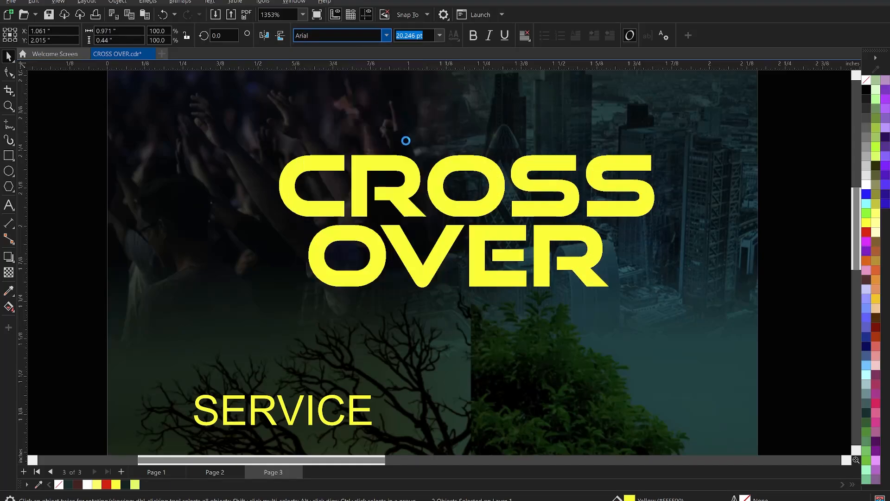
{"action": "scroll", "coordinate": [405, 140], "scroll_direction": "down", "scroll_amount": 2}
{"action": "left_click", "coordinate": [648, 189]}
{"action": "left_click", "coordinate": [528, 200]}
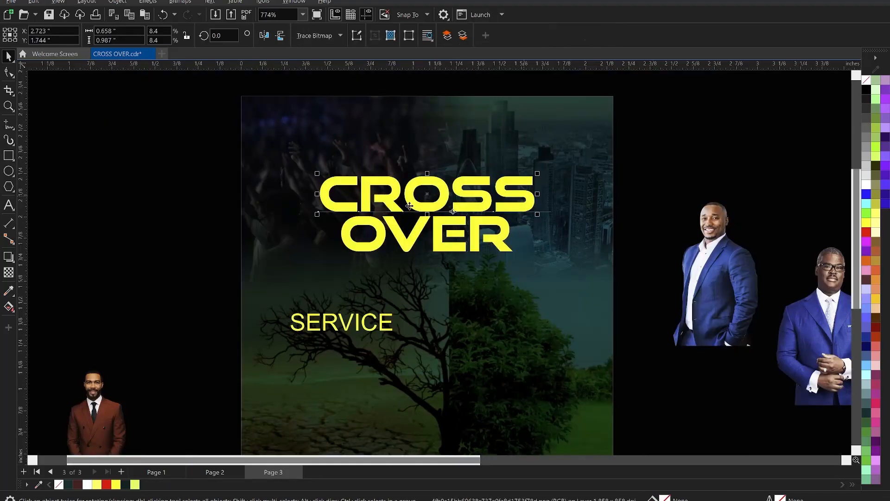
Step: Tighten the letter spacing of CROSS to a width of about 1.187 inches, and tighten the letter spacing of OVER to match
{"action": "scroll", "coordinate": [366, 195], "scroll_direction": "up", "scroll_amount": 3}
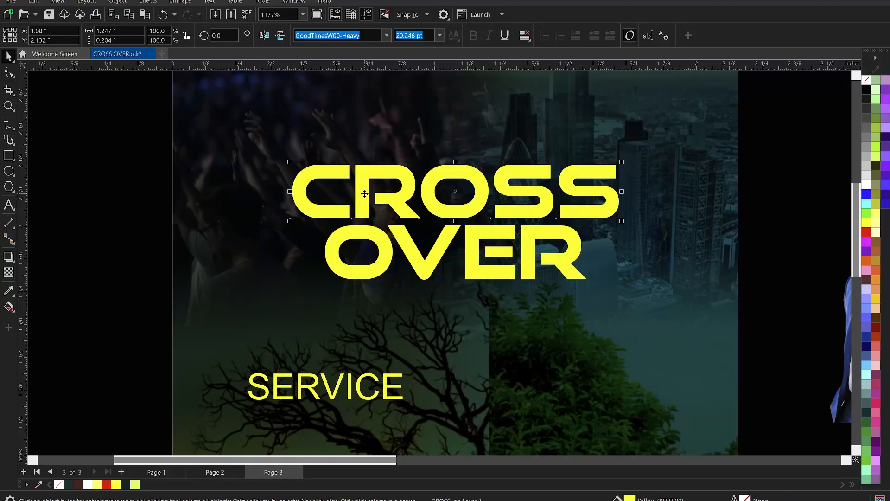
{"action": "key", "text": "Escape"}
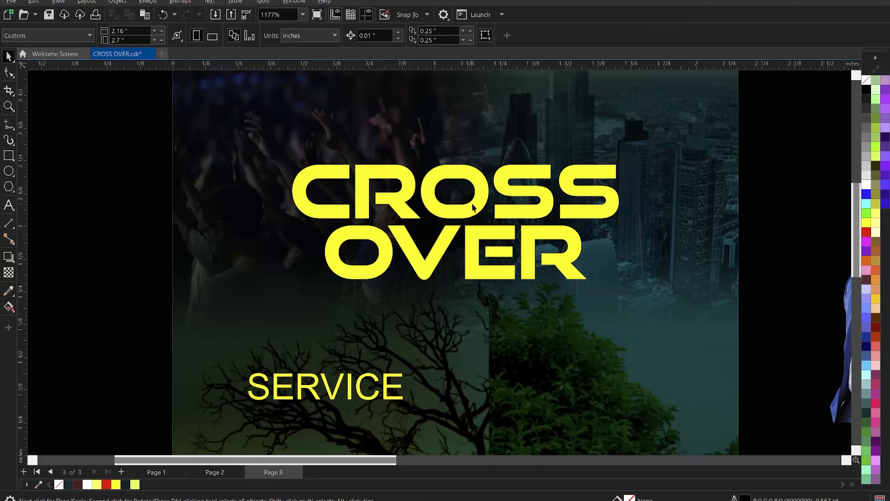
{"action": "left_click", "coordinate": [482, 199]}
{"action": "scroll", "coordinate": [479, 197], "scroll_direction": "up", "scroll_amount": 1}
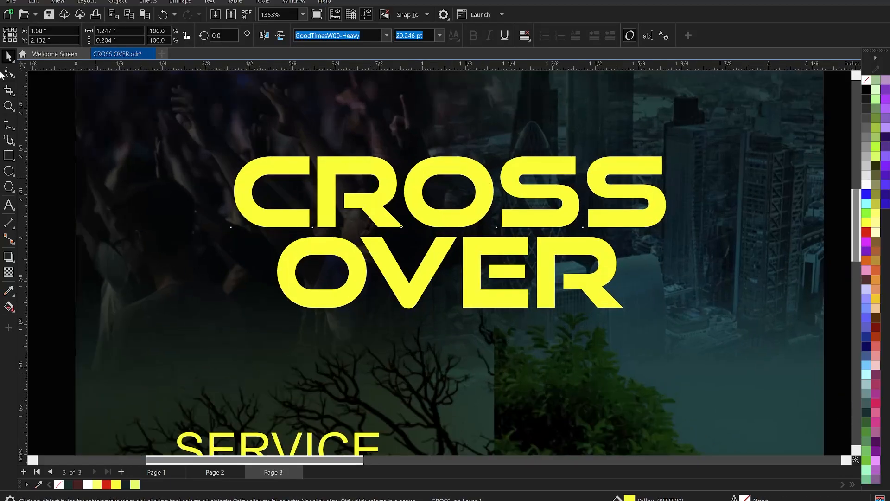
{"action": "left_click", "coordinate": [9, 73]}
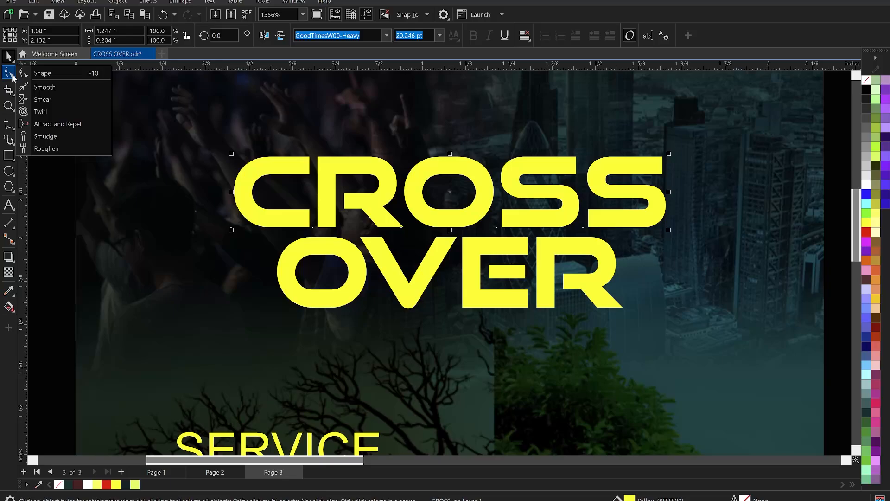
{"action": "left_click", "coordinate": [35, 75]}
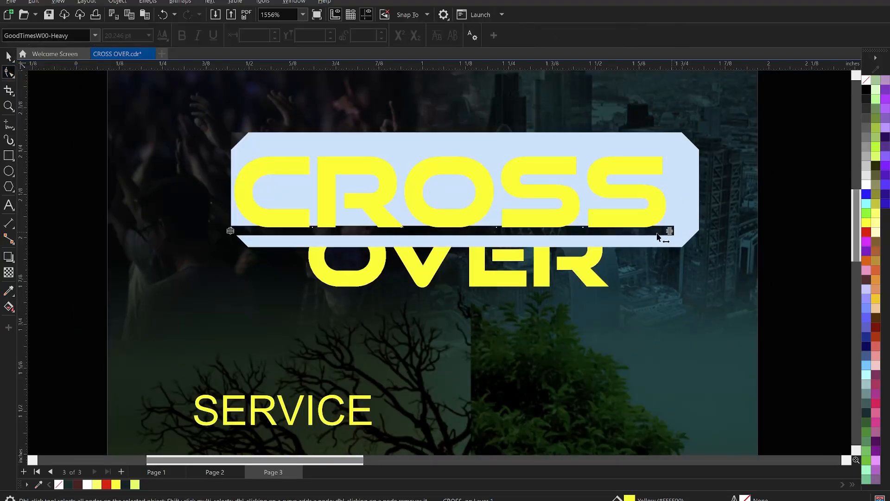
{"action": "left_click_drag", "start_coordinate": [658, 236], "coordinate": [644, 240]}
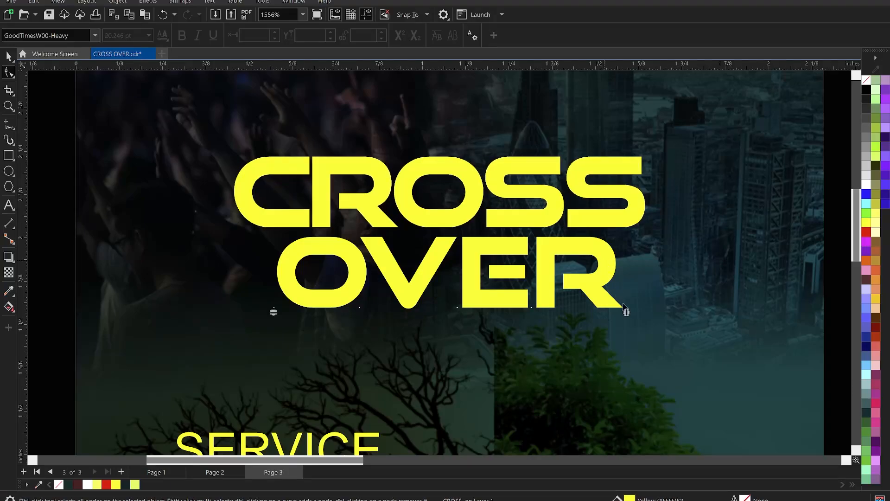
{"action": "left_click_drag", "start_coordinate": [627, 312], "coordinate": [604, 319]}
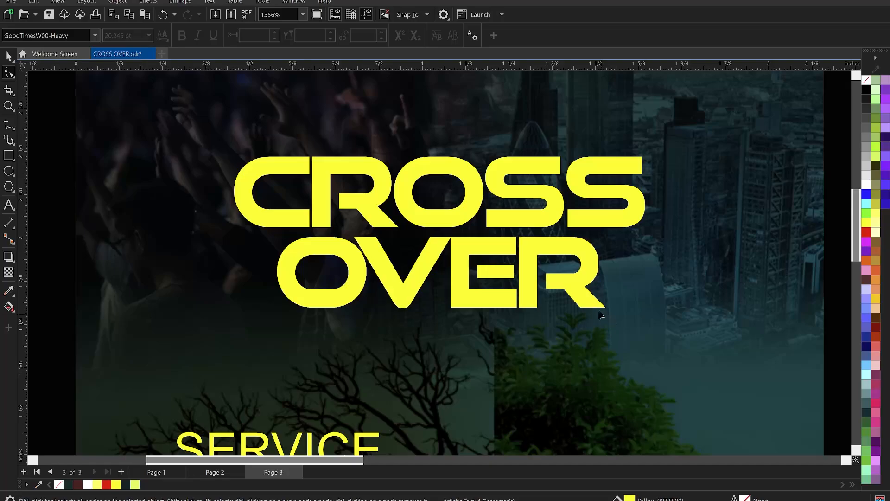
Step: Break CROSS apart into individual letters and rotate its O by 90 degrees
{"action": "key", "text": "space"}
{"action": "left_click", "coordinate": [475, 203]}
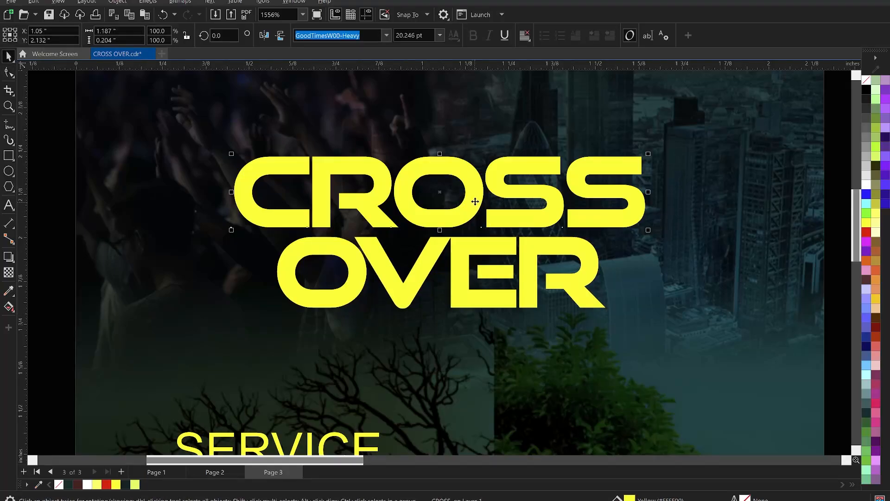
{"action": "key", "text": "ctrl+k"}
{"action": "left_click", "coordinate": [454, 167]}
{"action": "scroll", "coordinate": [429, 168], "scroll_direction": "up", "scroll_amount": 3}
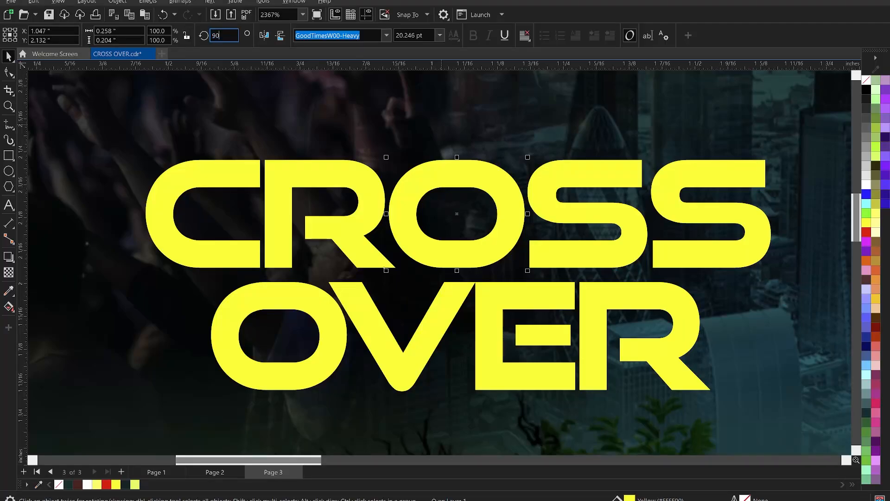
{"action": "key", "text": "Return"}
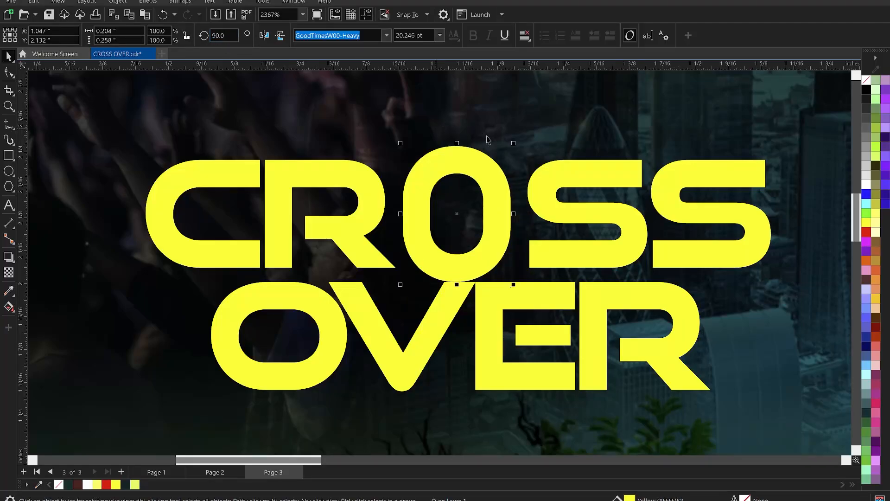
Step: Convert the rotated O to curves and shorten it to about 0.233 inches high by lowering its upper-half nodes
{"action": "right_click", "coordinate": [478, 160]}
{"action": "left_click", "coordinate": [516, 181]}
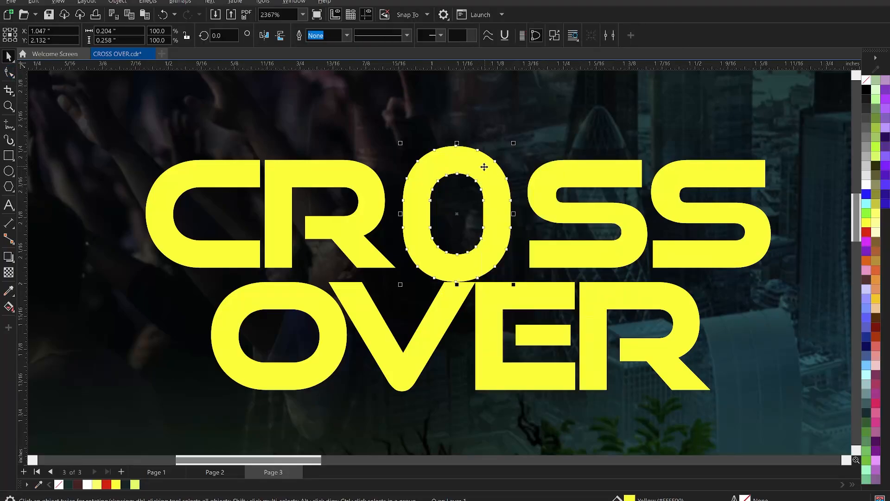
{"action": "key", "text": "F10"}
{"action": "scroll", "coordinate": [485, 169], "scroll_direction": "up", "scroll_amount": 1}
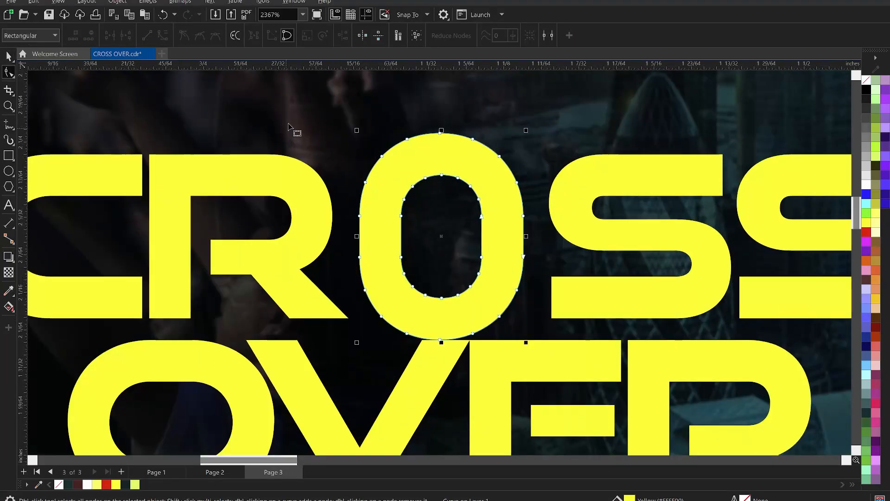
{"action": "left_click_drag", "start_coordinate": [288, 126], "coordinate": [562, 246]}
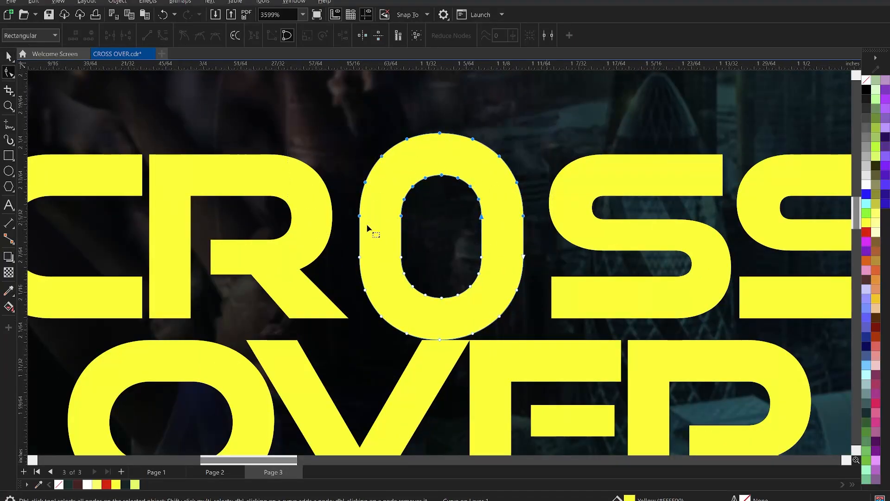
{"action": "key", "text": "Down"}
{"action": "key", "text": "Down"}
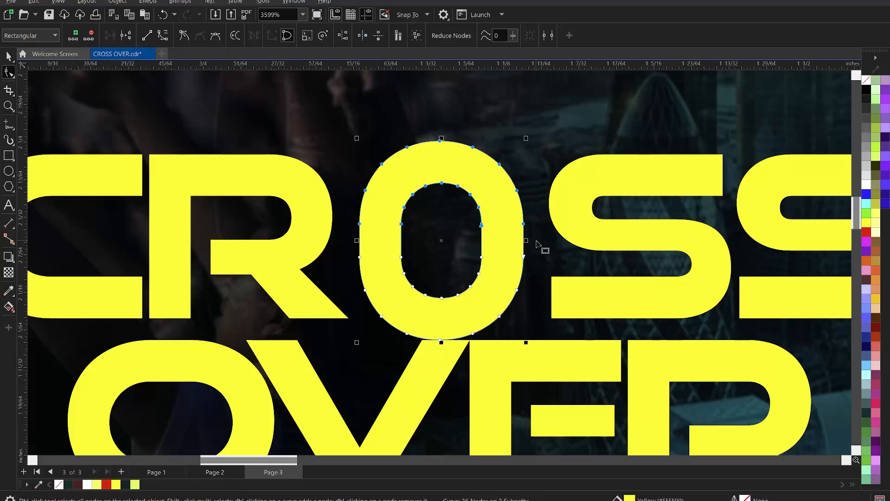
{"action": "key", "text": "Down"}
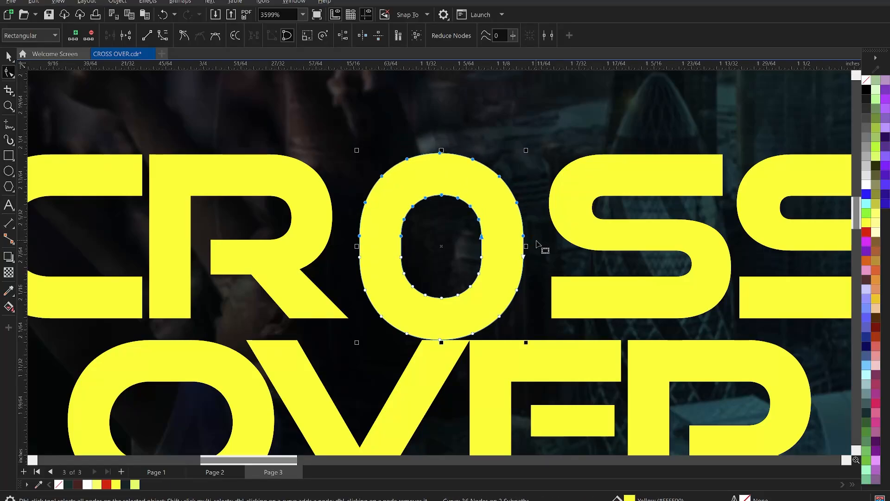
{"action": "key", "text": "space"}
Step: Convert the R of CROSS to curves and narrow it to about 0.224 inches by shifting its bowl and leg nodes towards the stem
{"action": "scroll", "coordinate": [498, 236], "scroll_direction": "down", "scroll_amount": 2}
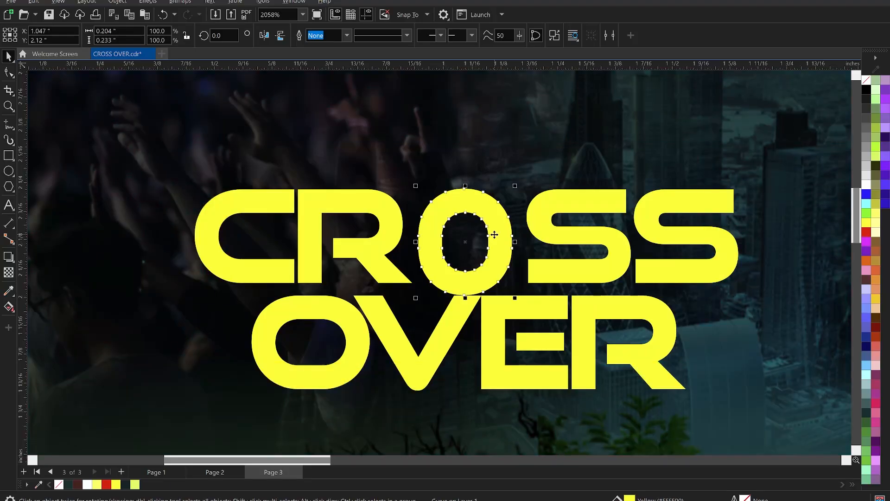
{"action": "left_click", "coordinate": [351, 213]}
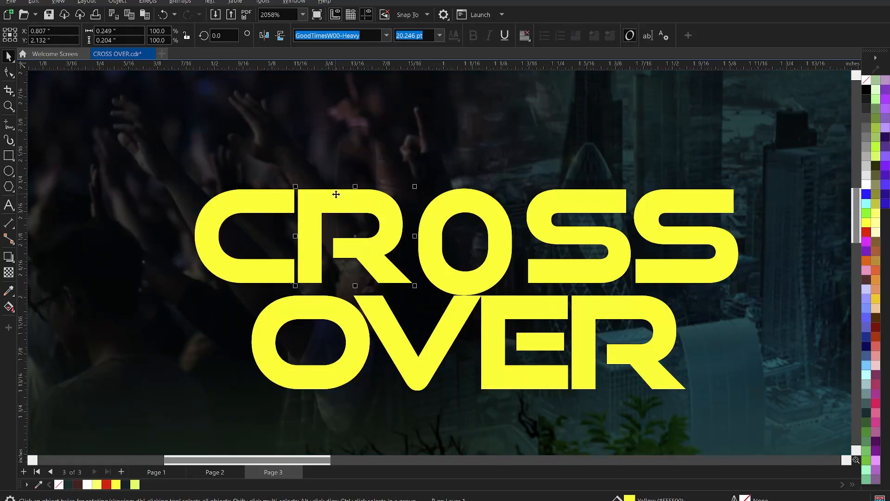
{"action": "right_click", "coordinate": [336, 195]}
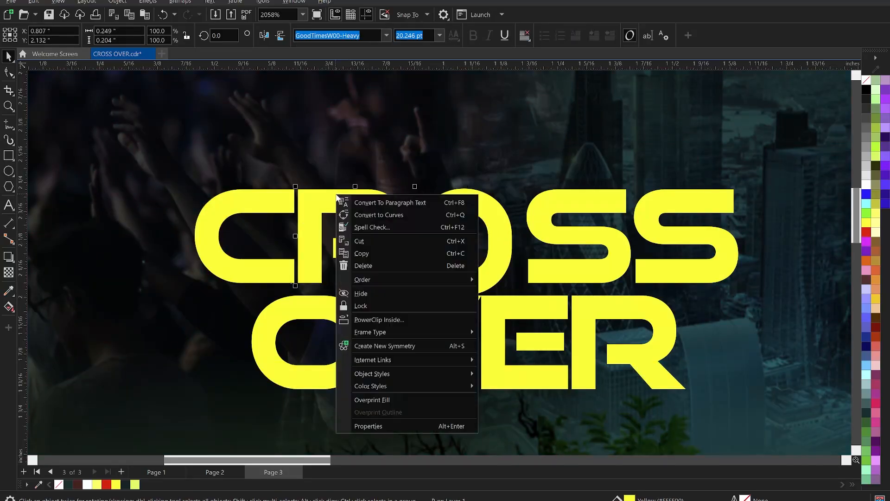
{"action": "left_click", "coordinate": [394, 217]}
{"action": "scroll", "coordinate": [358, 189], "scroll_direction": "up", "scroll_amount": 3}
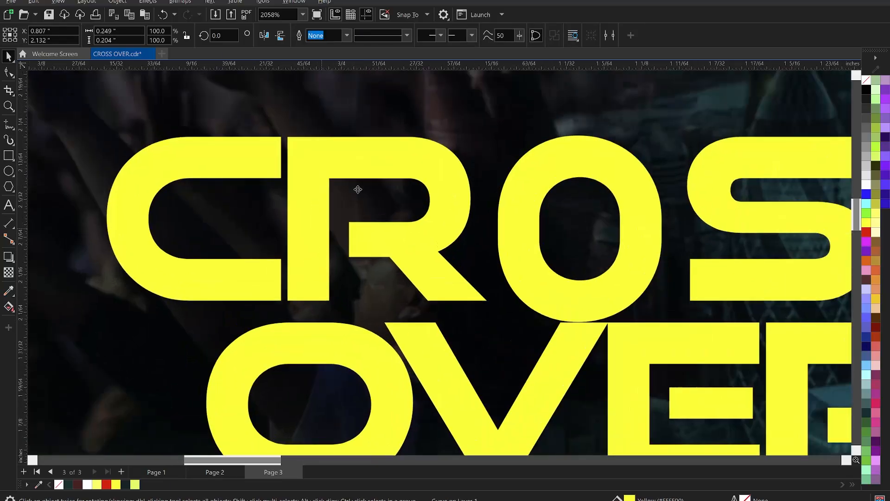
{"action": "key", "text": "F10"}
{"action": "left_click_drag", "start_coordinate": [338, 119], "coordinate": [517, 329]}
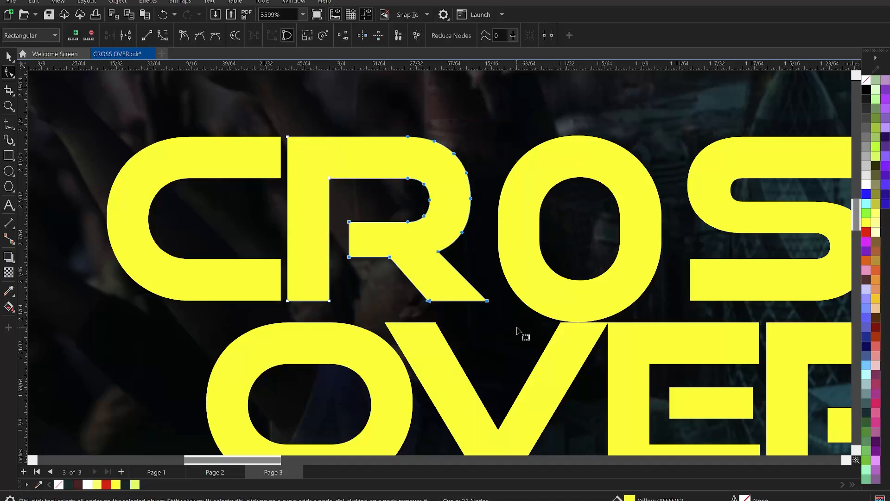
{"action": "key", "text": "Left"}
{"action": "key", "text": "Left"}
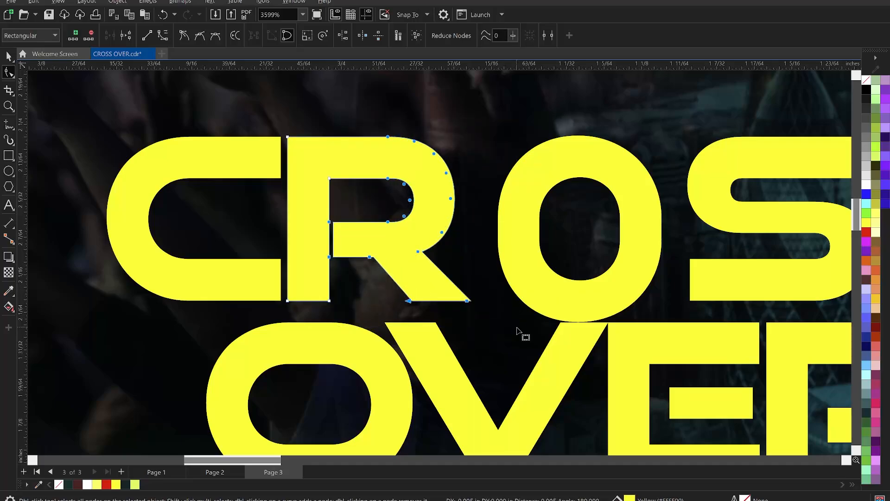
{"action": "key", "text": "Left"}
{"action": "key", "text": "Left"}
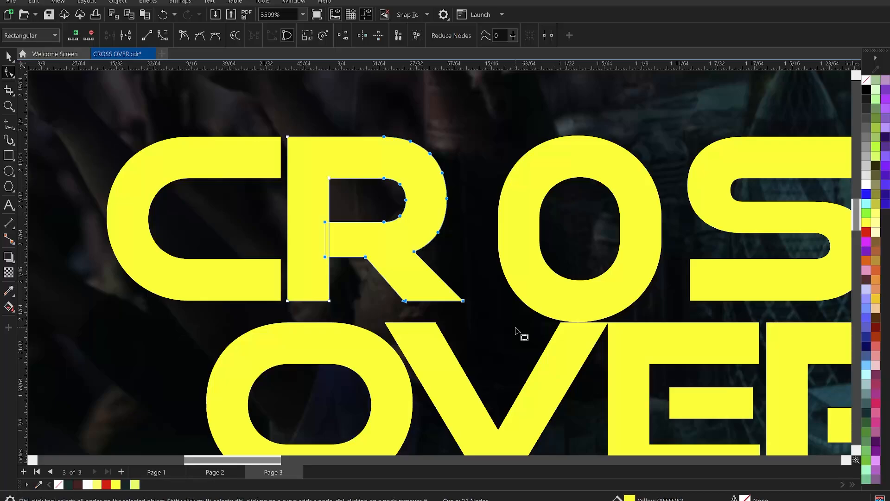
{"action": "key", "text": "ctrl+z"}
Step: Move the two end nodes of the R's middle bar away from the stem to reopen the gap between them
{"action": "left_click", "coordinate": [303, 215]}
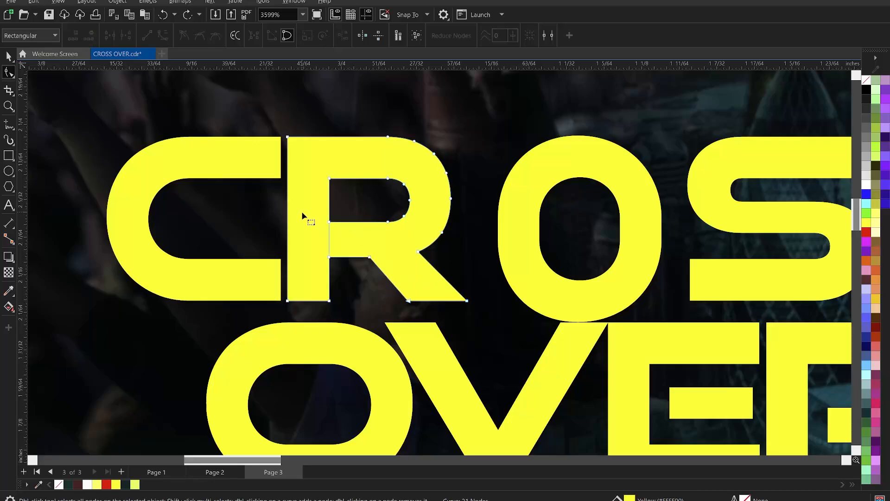
{"action": "left_click_drag", "start_coordinate": [354, 276], "coordinate": [357, 283]}
{"action": "scroll", "coordinate": [324, 242], "scroll_direction": "up", "scroll_amount": 3}
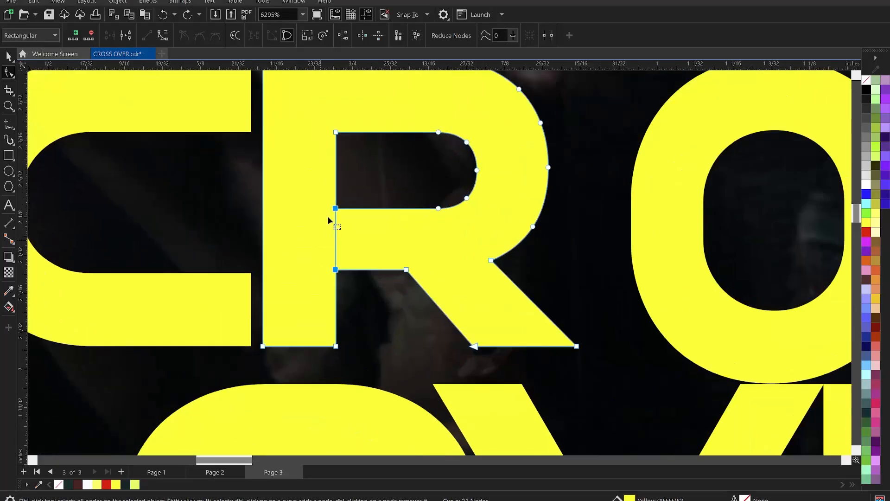
{"action": "key", "text": "Right"}
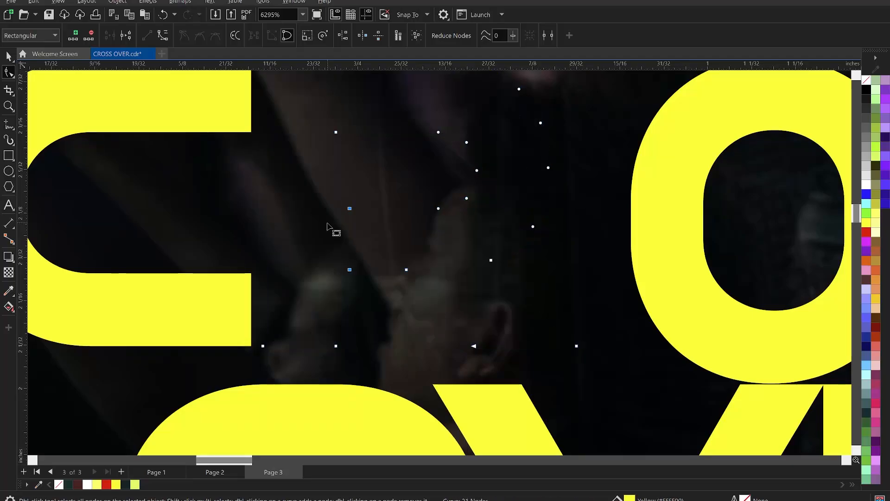
{"action": "key", "text": "Right"}
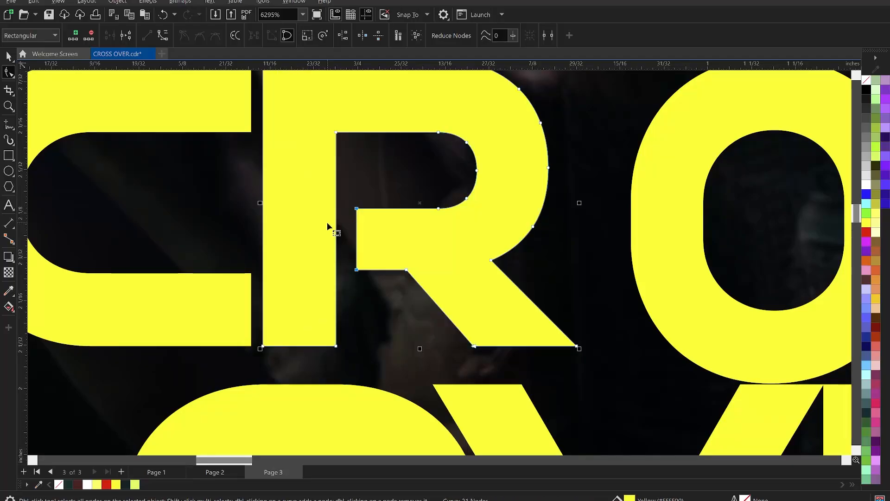
{"action": "key", "text": "space"}
Step: Convert the C of CROSS to curves and narrow it to about 0.182 inches by shifting its curved-side nodes towards the R
{"action": "scroll", "coordinate": [327, 224], "scroll_direction": "down", "scroll_amount": 2}
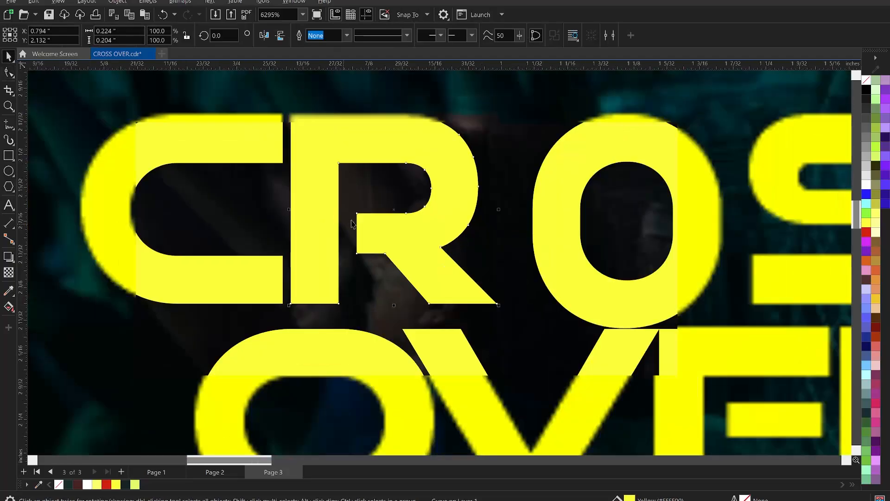
{"action": "scroll", "coordinate": [404, 212], "scroll_direction": "down", "scroll_amount": 1}
{"action": "left_click", "coordinate": [306, 165]}
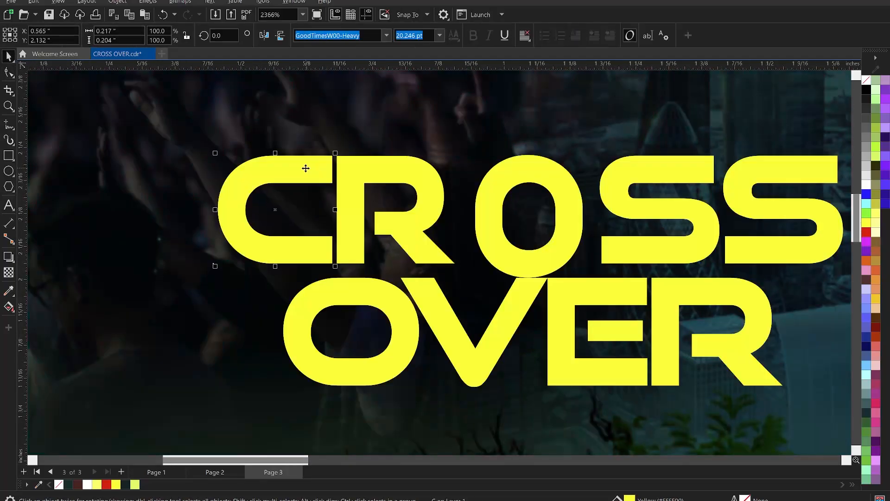
{"action": "right_click", "coordinate": [305, 168]}
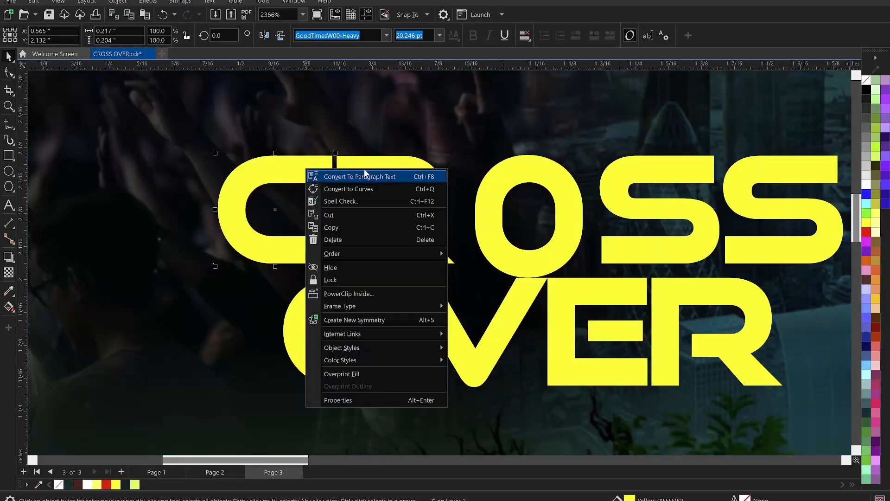
{"action": "left_click", "coordinate": [340, 188]}
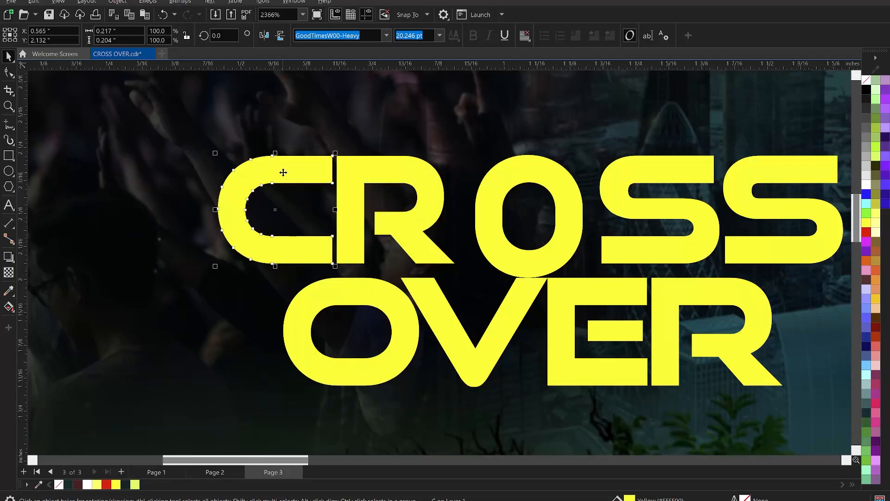
{"action": "key", "text": "F10"}
{"action": "left_click_drag", "start_coordinate": [211, 139], "coordinate": [309, 287]}
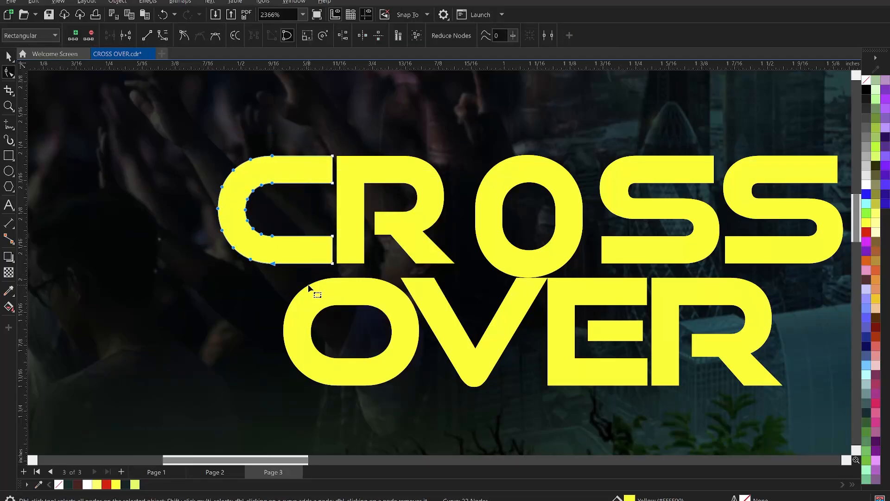
{"action": "key", "text": "Right"}
{"action": "key", "text": "Right"}
{"action": "key", "text": "Right"}
{"action": "key", "text": "Right"}
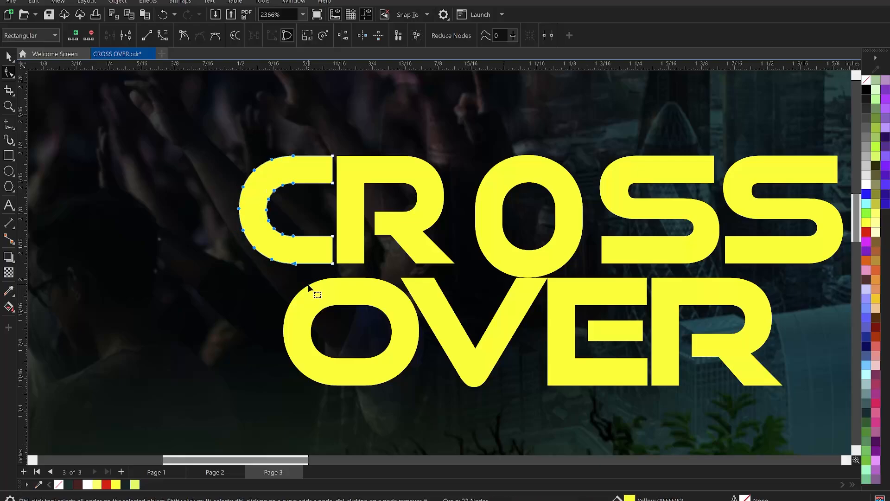
{"action": "key", "text": "Left"}
{"action": "key", "text": "space"}
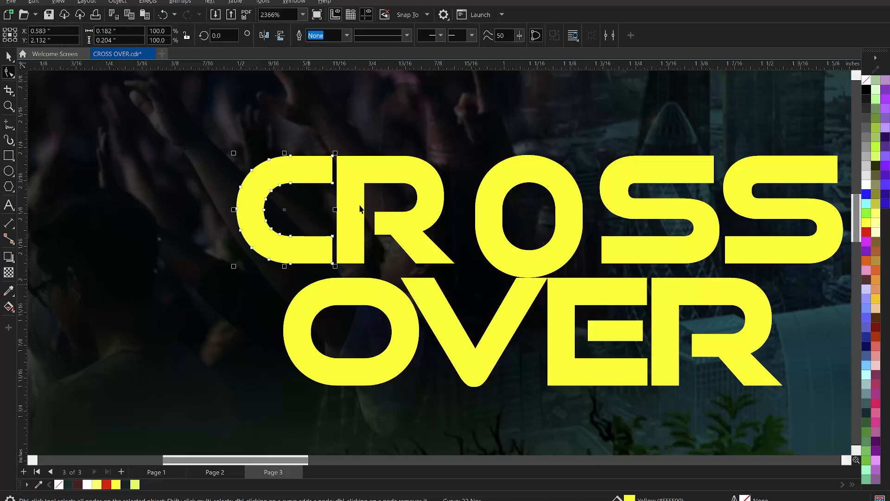
Step: Move the C and R of CROSS together to the right, close against the narrow O
{"action": "left_click", "coordinate": [356, 182], "text": "shift"}
{"action": "key", "text": "Right"}
{"action": "key", "text": "Right"}
{"action": "key", "text": "Right"}
{"action": "key", "text": "Right"}
{"action": "key", "text": "Right"}
{"action": "key", "text": "Right"}
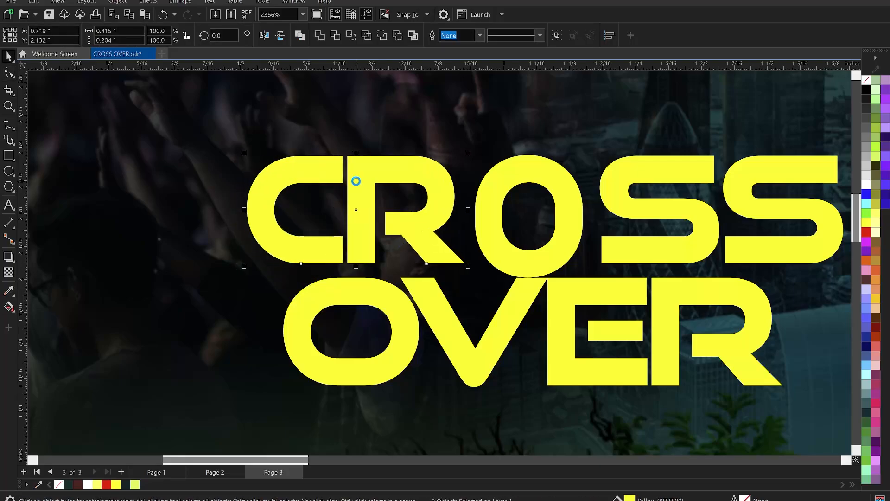
{"action": "key", "text": "Left"}
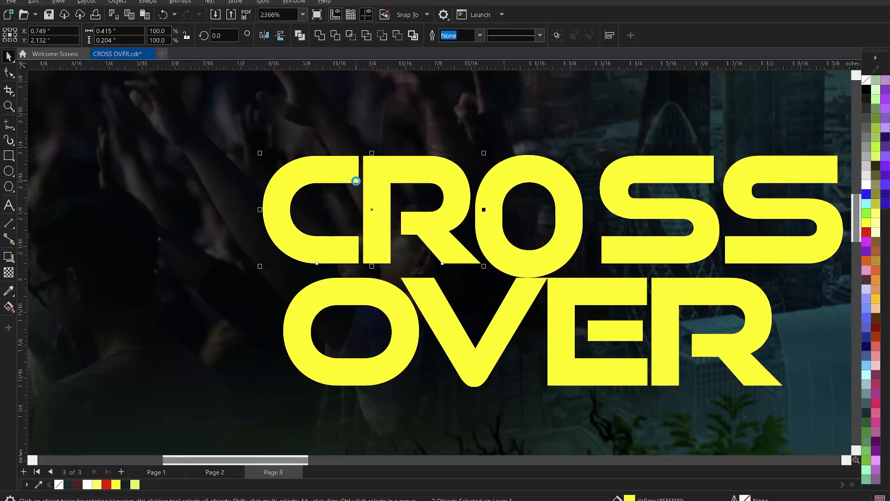
Step: Move the C, R and O of CROSS together to the right, close against the first S
{"action": "left_click", "coordinate": [563, 176], "text": "shift"}
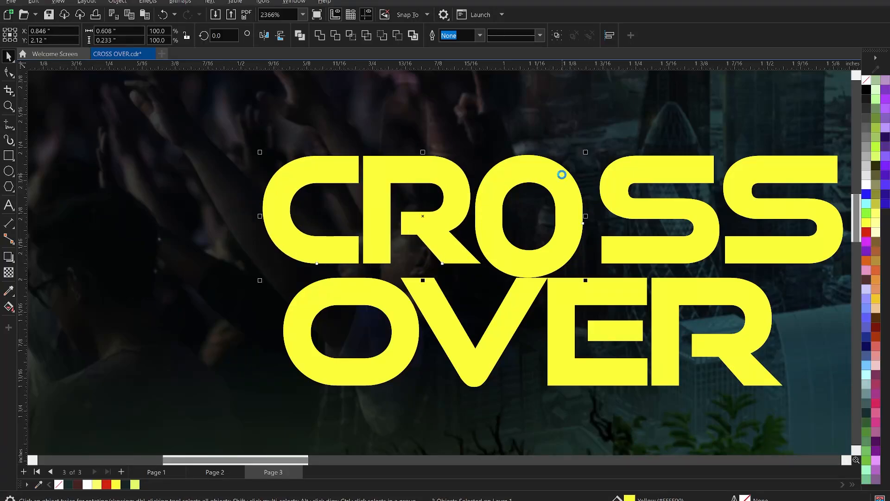
{"action": "key", "text": "Right"}
{"action": "key", "text": "Right"}
{"action": "key", "text": "Right"}
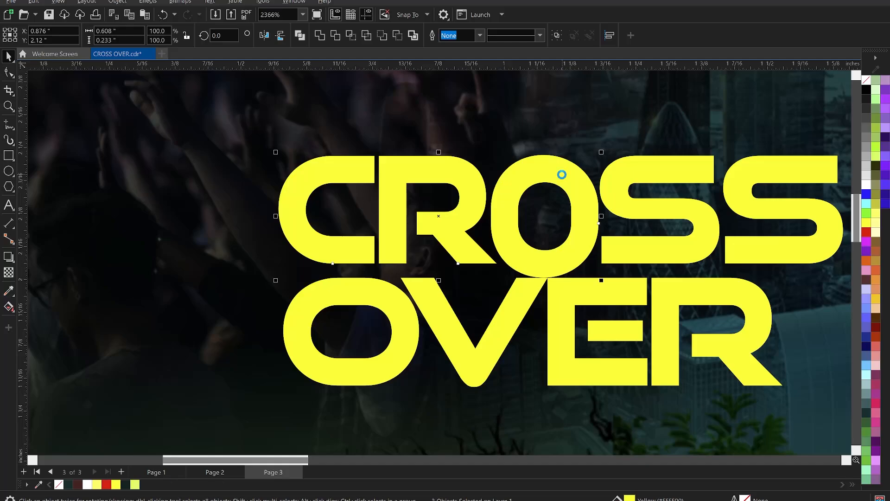
{"action": "key", "text": "Left"}
{"action": "scroll", "coordinate": [533, 172], "scroll_direction": "down", "scroll_amount": 2}
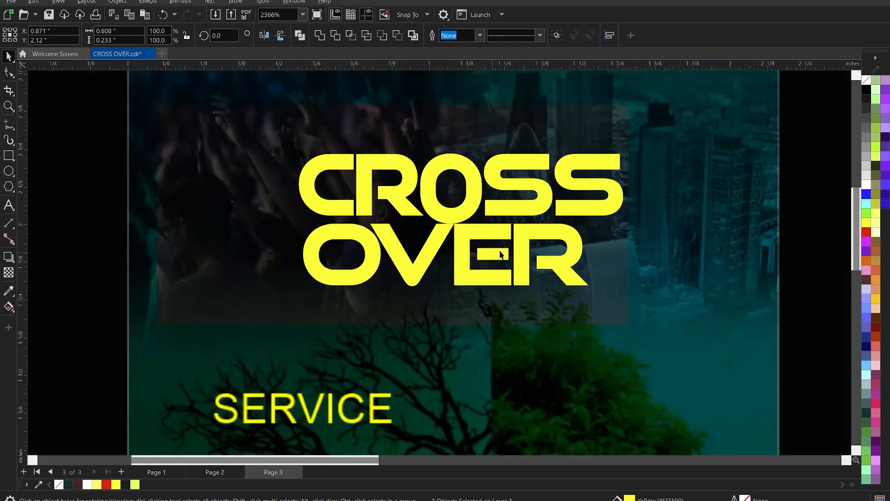
Step: Place a copy of the narrowed R from CROSS over the R of OVER
{"action": "scroll", "coordinate": [552, 260], "scroll_direction": "up", "scroll_amount": 2}
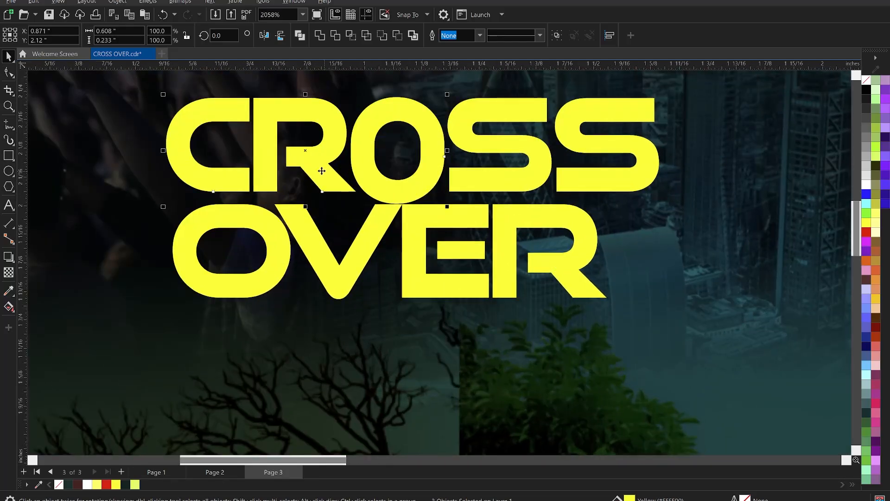
{"action": "left_click", "coordinate": [322, 171]}
{"action": "left_click", "coordinate": [369, 252]}
{"action": "left_click", "coordinate": [314, 164]}
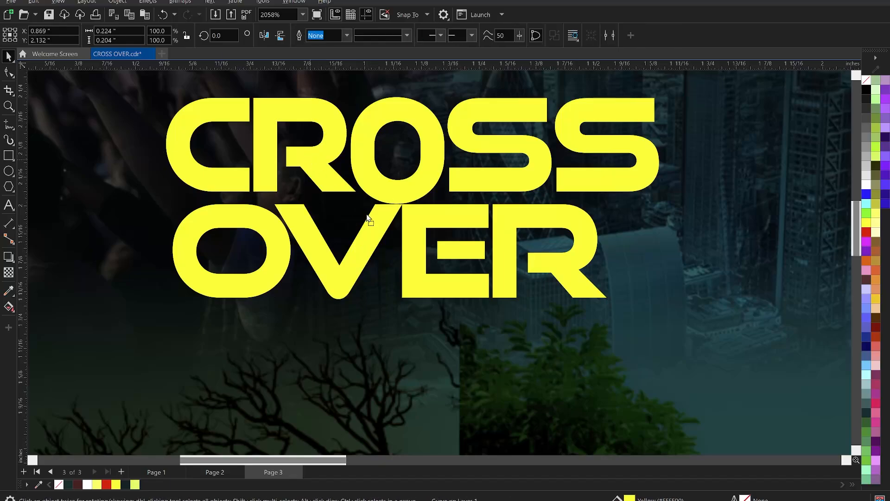
{"action": "left_click_drag", "start_coordinate": [315, 163], "coordinate": [541, 259]}
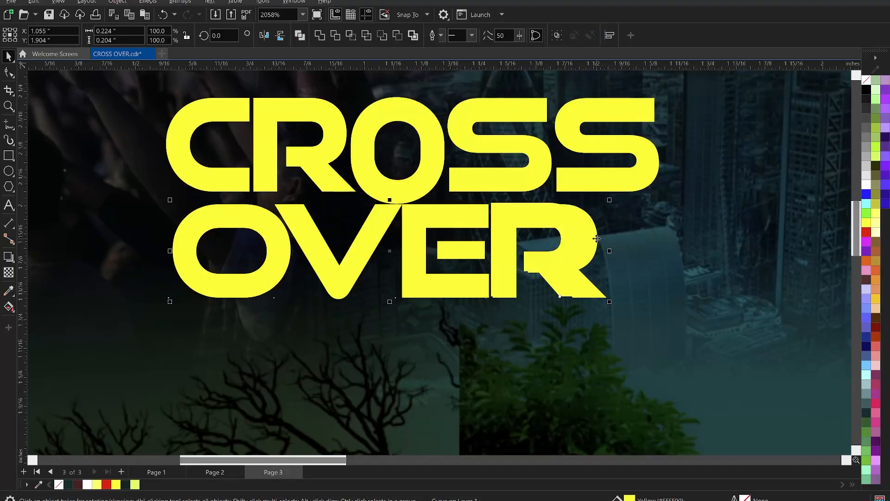
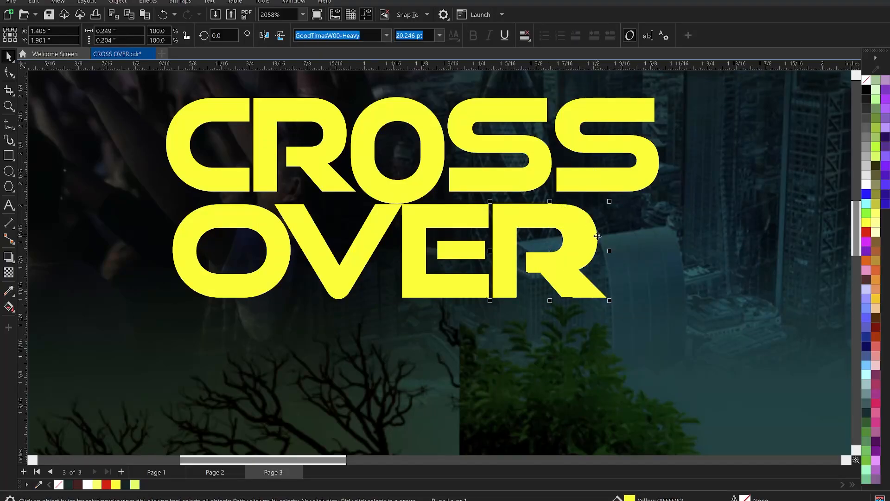
Step: Delete the original wide R of OVER and align the narrowed R level with the E
{"action": "key", "text": "Delete"}
{"action": "left_click", "coordinate": [577, 242]}
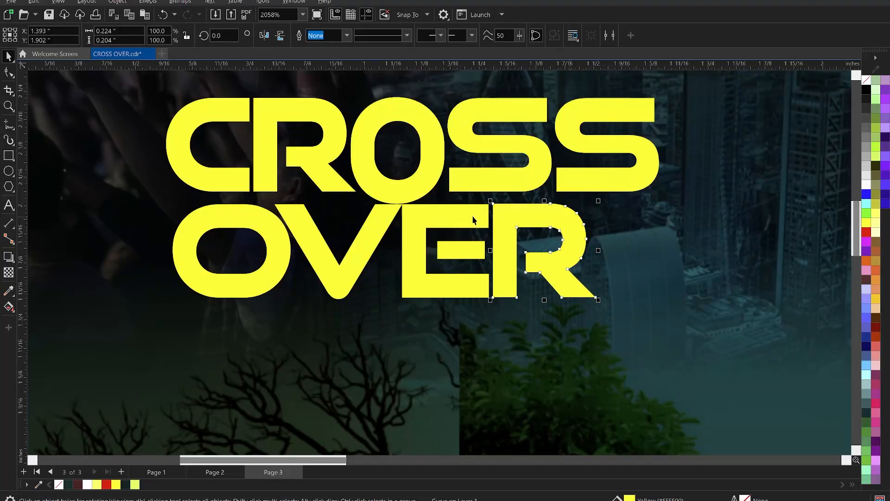
{"action": "left_click", "coordinate": [464, 211], "text": "shift"}
{"action": "key", "text": "e"}
{"action": "left_click", "coordinate": [682, 236]}
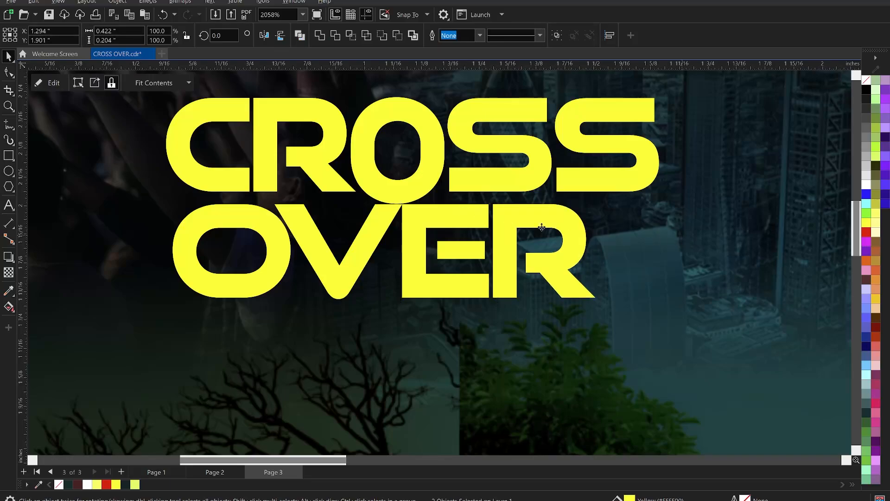
Step: Move the narrow O from CROSS over the O of OVER and delete the original wide O
{"action": "left_click", "coordinate": [438, 175]}
{"action": "left_click_drag", "start_coordinate": [429, 152], "coordinate": [267, 259]}
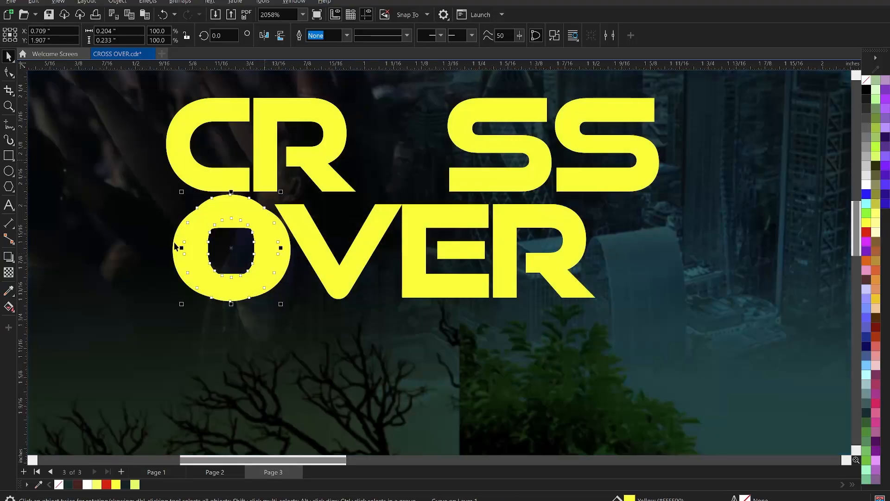
{"action": "key", "text": "Delete"}
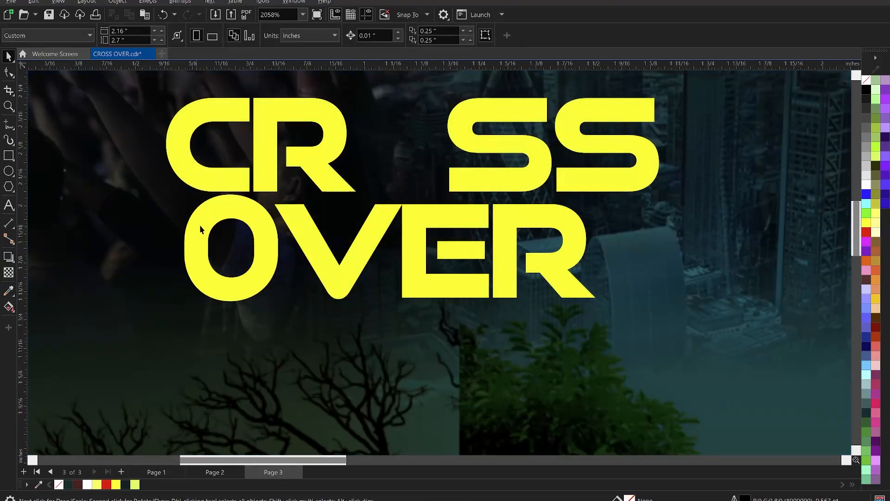
{"action": "left_click", "coordinate": [269, 225]}
{"action": "left_click", "coordinate": [349, 269], "text": "shift"}
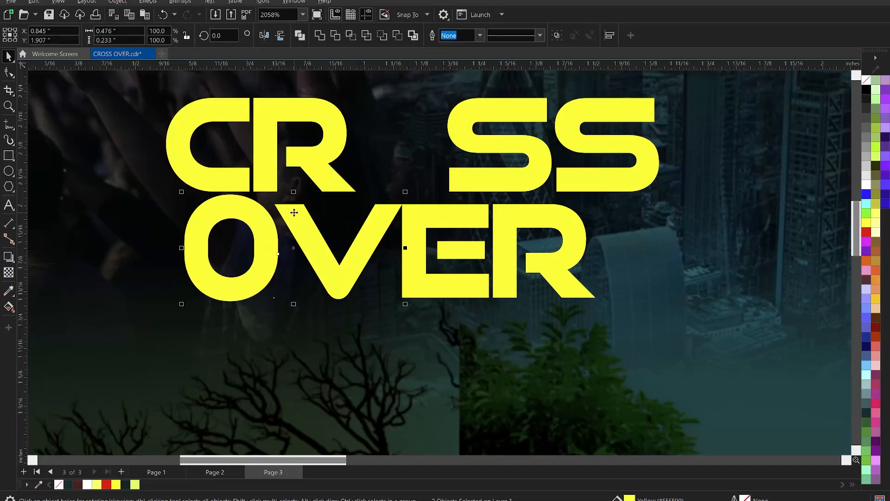
{"action": "key", "text": "ctrl+z"}
{"action": "left_click", "coordinate": [243, 240]}
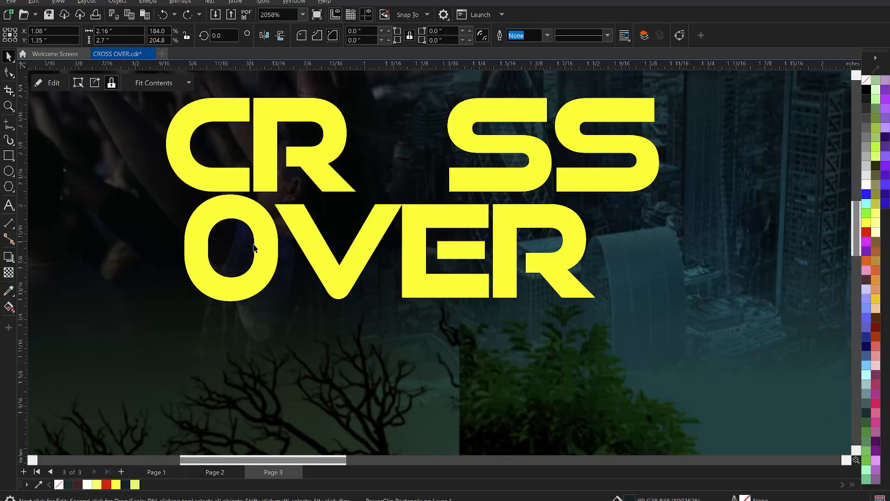
Step: Nudge the narrow O of OVER 0.01 inch to the right and 0.01 inch down
{"action": "left_click", "coordinate": [260, 245]}
{"action": "key", "text": "Right"}
{"action": "key", "text": "Right"}
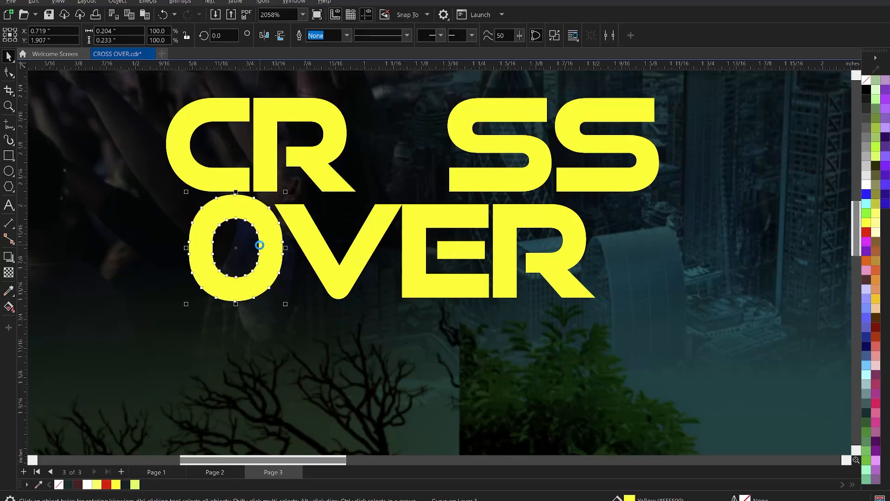
{"action": "key", "text": "Down"}
{"action": "key", "text": "Down"}
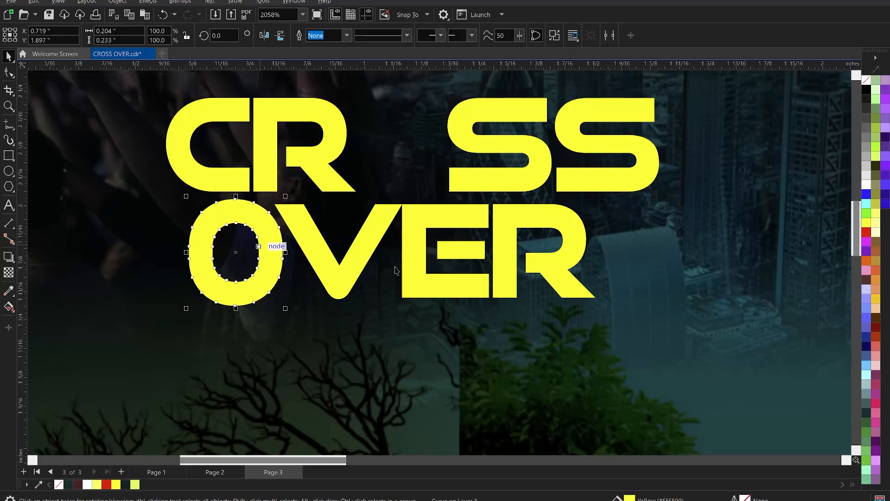
Step: Convert the E of OVER to curves
{"action": "left_click", "coordinate": [416, 232]}
{"action": "scroll", "coordinate": [451, 249], "scroll_direction": "up", "scroll_amount": 1}
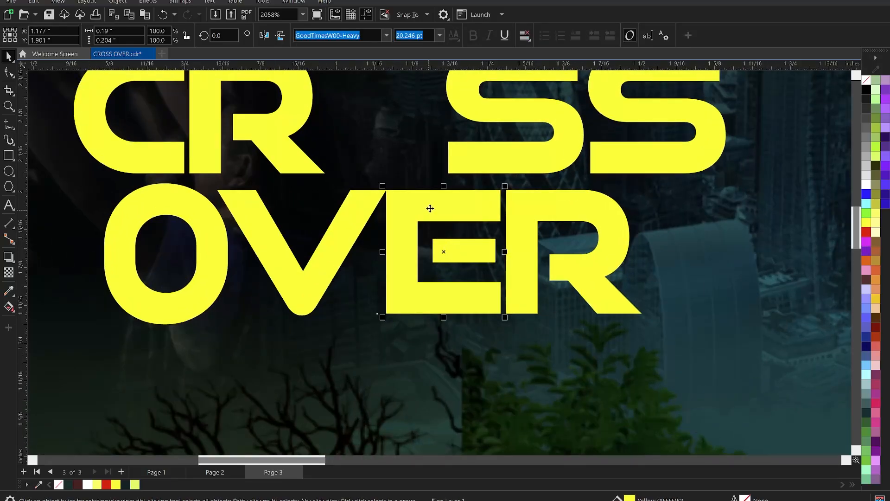
{"action": "right_click", "coordinate": [430, 210]}
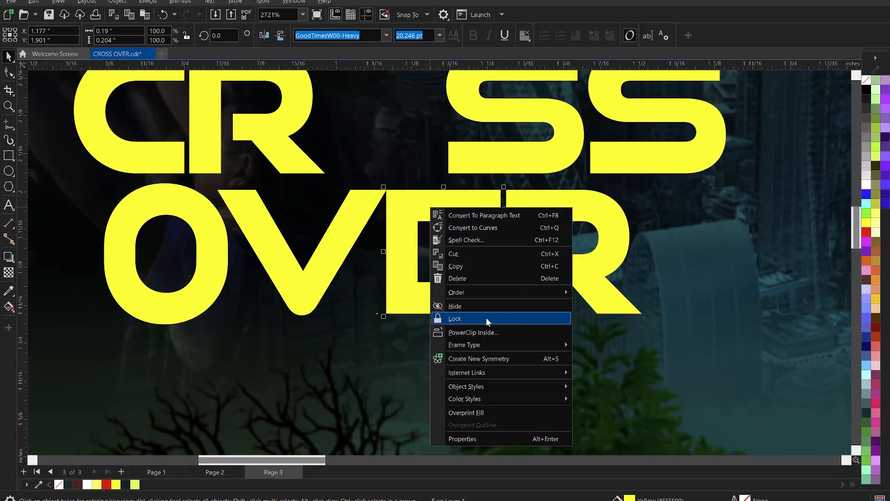
{"action": "left_click", "coordinate": [478, 228]}
Step: Shift the nodes of the E's detached middle bar left until the bar meets the vertical stem
{"action": "scroll", "coordinate": [457, 235], "scroll_direction": "up", "scroll_amount": 1}
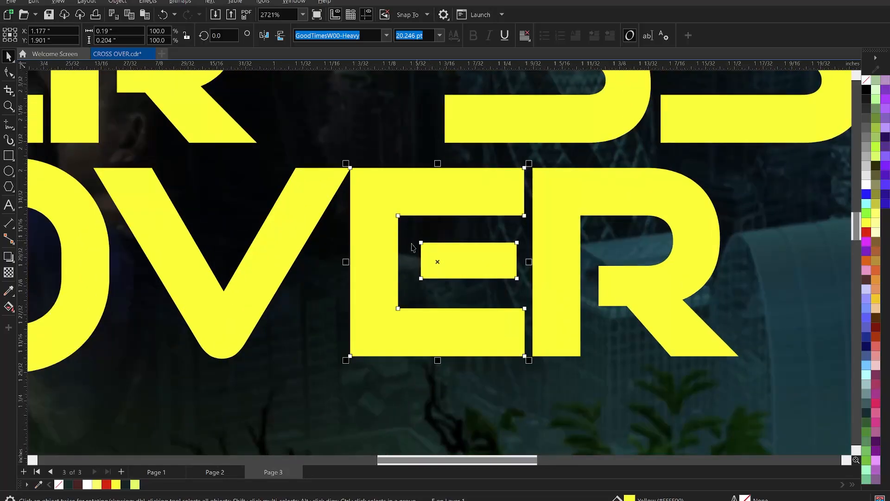
{"action": "key", "text": "F10"}
{"action": "left_click_drag", "start_coordinate": [482, 285], "coordinate": [536, 288]}
{"action": "key", "text": "Left"}
{"action": "key", "text": "Left"}
{"action": "key", "text": "Left"}
{"action": "key", "text": "Left"}
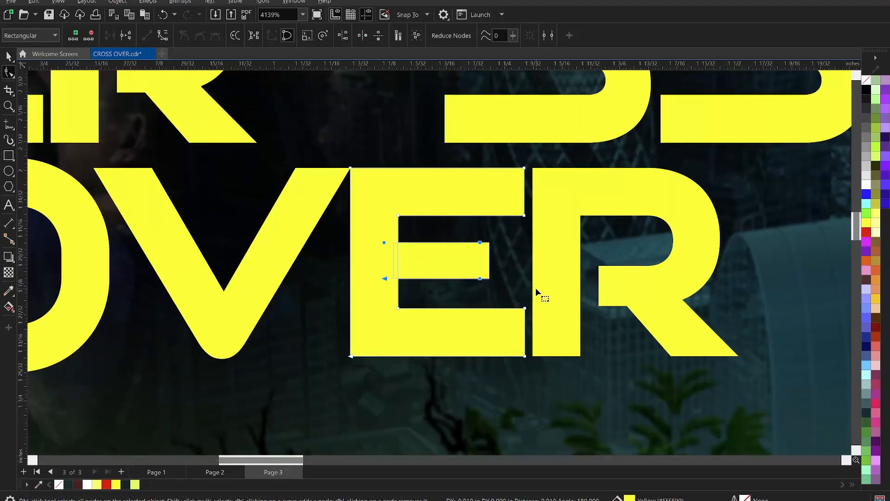
{"action": "key", "text": "ctrl+Right"}
{"action": "key", "text": "ctrl+Right"}
{"action": "key", "text": "ctrl+Right"}
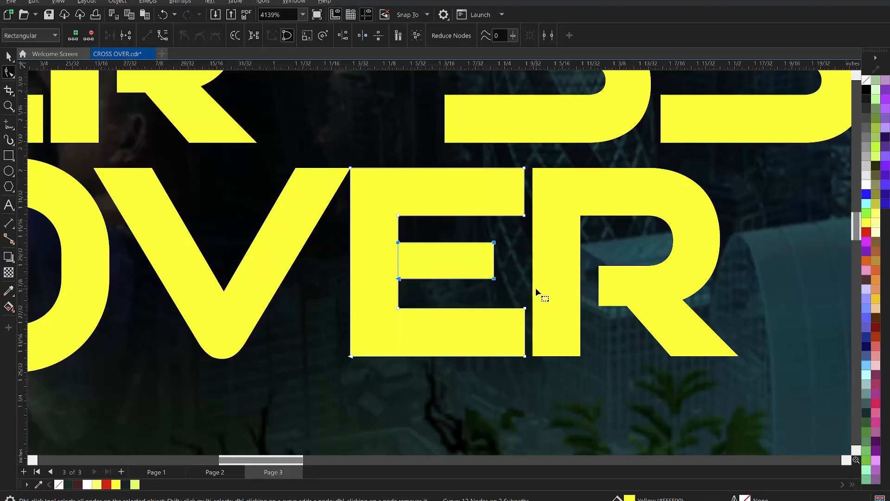
{"action": "key", "text": "space"}
{"action": "left_click", "coordinate": [587, 300]}
Step: Convert the V of OVER to curves
{"action": "scroll", "coordinate": [588, 300], "scroll_direction": "down", "scroll_amount": 4}
{"action": "scroll", "coordinate": [588, 300], "scroll_direction": "down", "scroll_amount": 1}
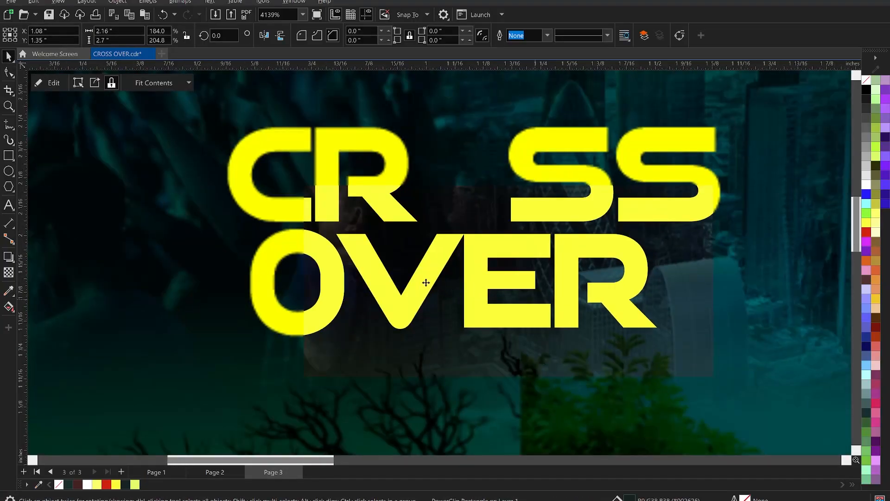
{"action": "left_click", "coordinate": [395, 297]}
{"action": "scroll", "coordinate": [395, 292], "scroll_direction": "up", "scroll_amount": 1}
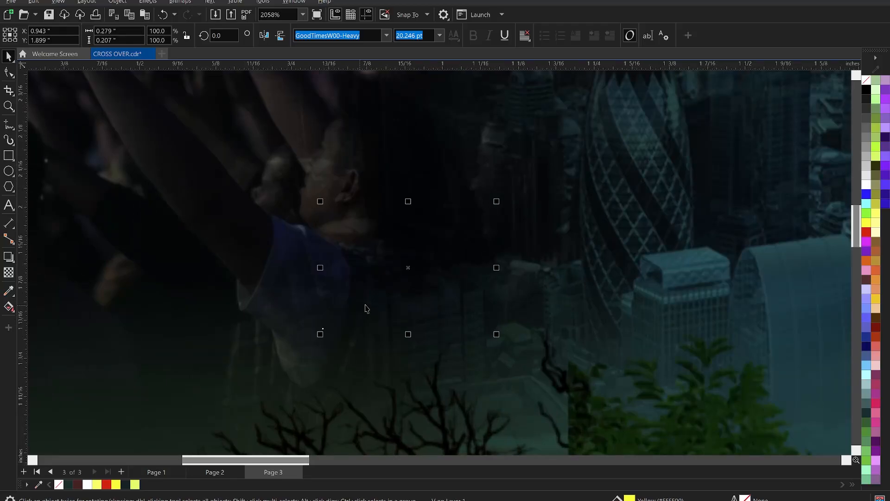
{"action": "scroll", "coordinate": [394, 280], "scroll_direction": "up", "scroll_amount": 2}
{"action": "right_click", "coordinate": [394, 282]}
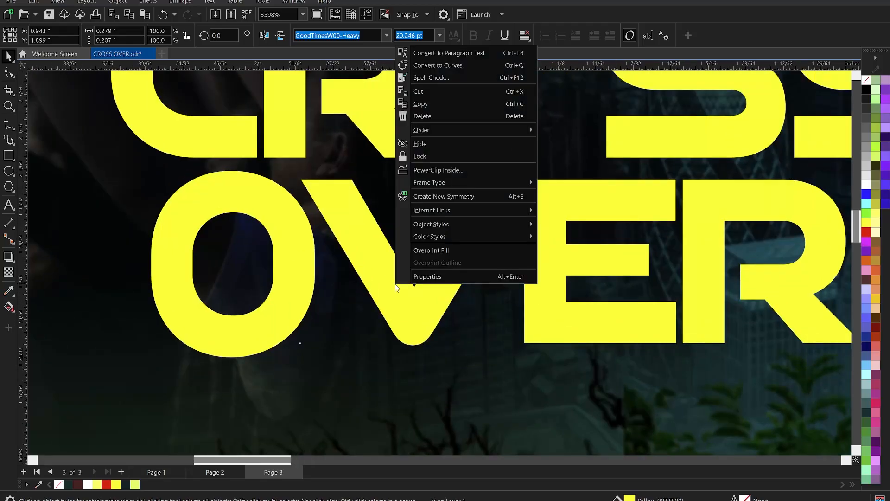
{"action": "left_click", "coordinate": [446, 66]}
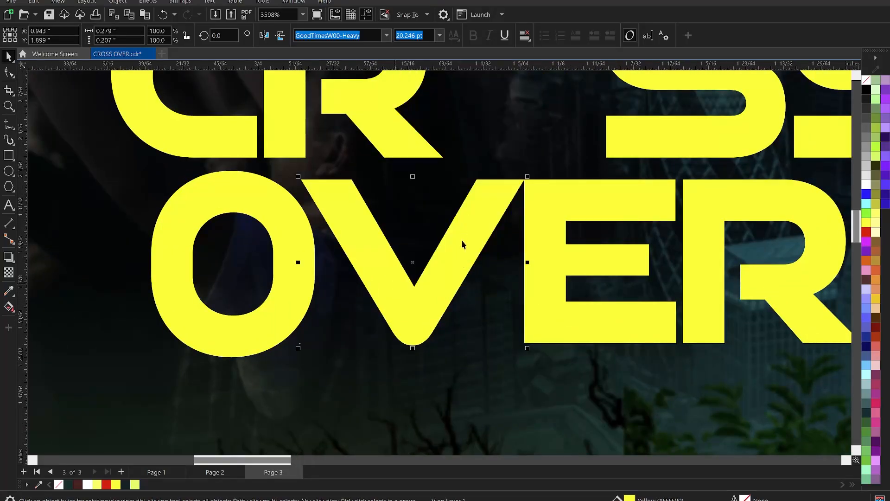
Step: Convert the curved segments at the V's rounded lower tip to straight lines
{"action": "scroll", "coordinate": [413, 357], "scroll_direction": "up", "scroll_amount": 4}
{"action": "key", "text": "F10"}
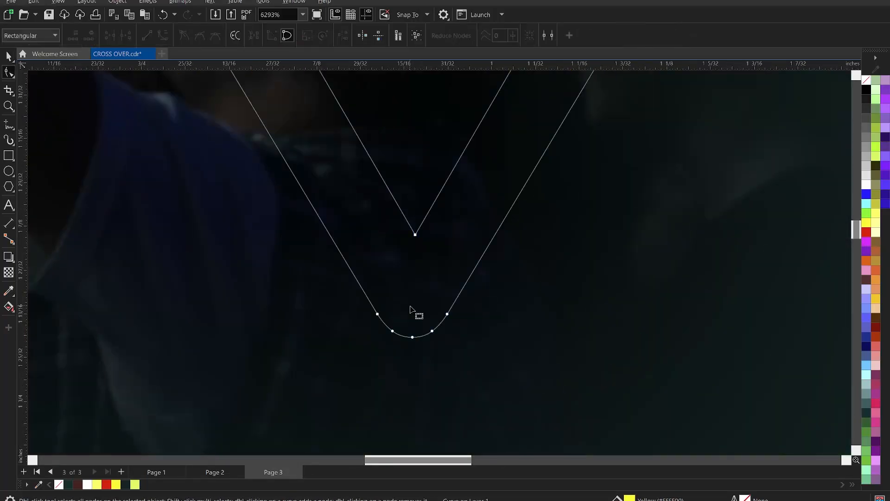
{"action": "left_click_drag", "start_coordinate": [311, 293], "coordinate": [560, 393]}
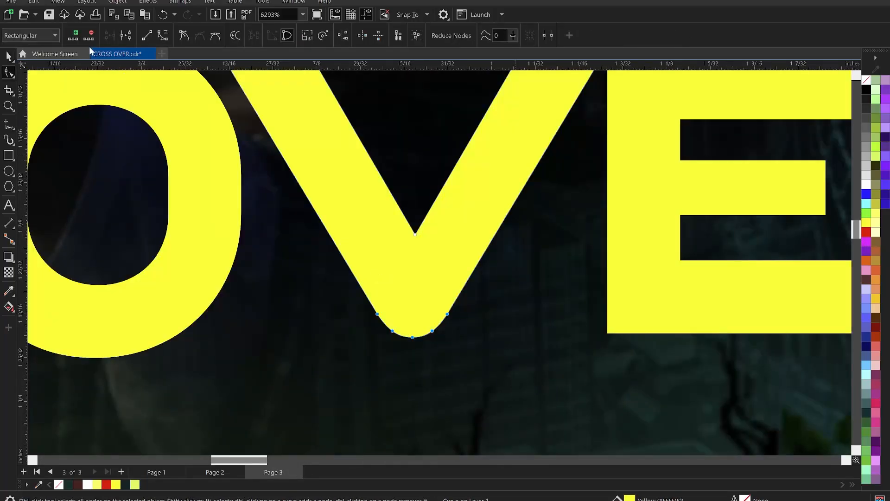
{"action": "left_click", "coordinate": [147, 37]}
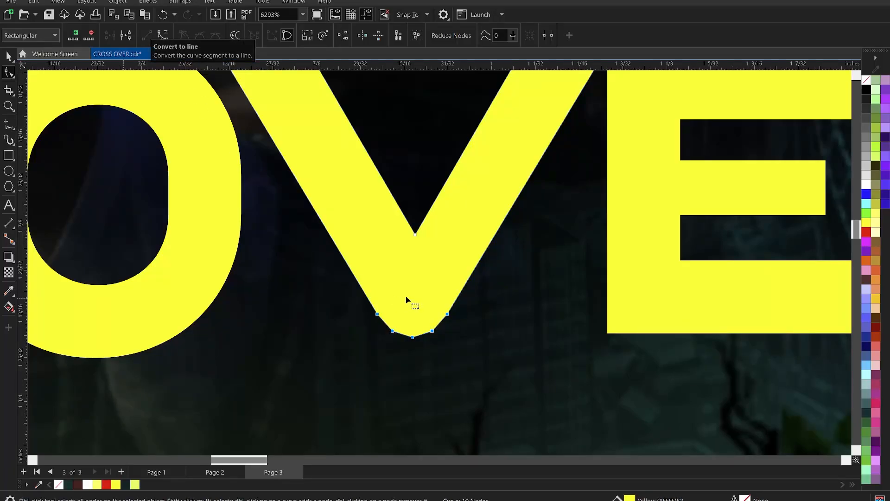
Step: Delete the two nodes on each side of the V's lowest node, keeping that lowest node
{"action": "left_click_drag", "start_coordinate": [368, 324], "coordinate": [431, 359]}
{"action": "left_click_drag", "start_coordinate": [345, 291], "coordinate": [465, 337]}
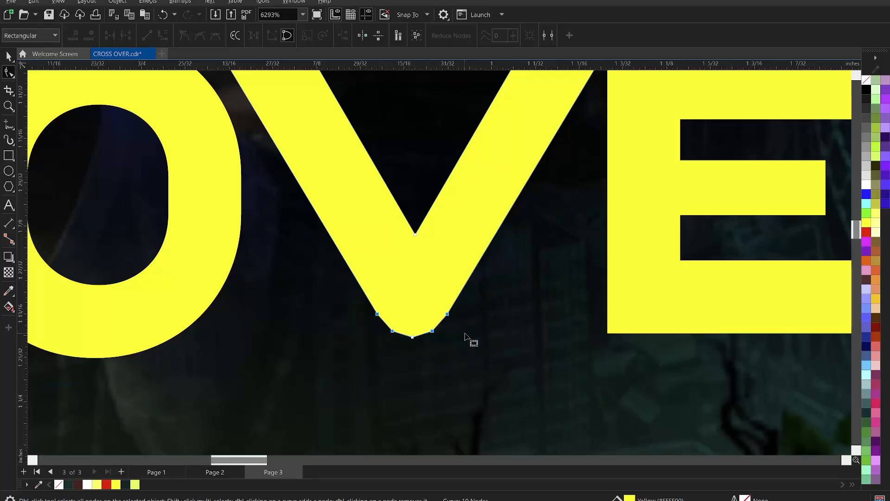
{"action": "key", "text": "Delete"}
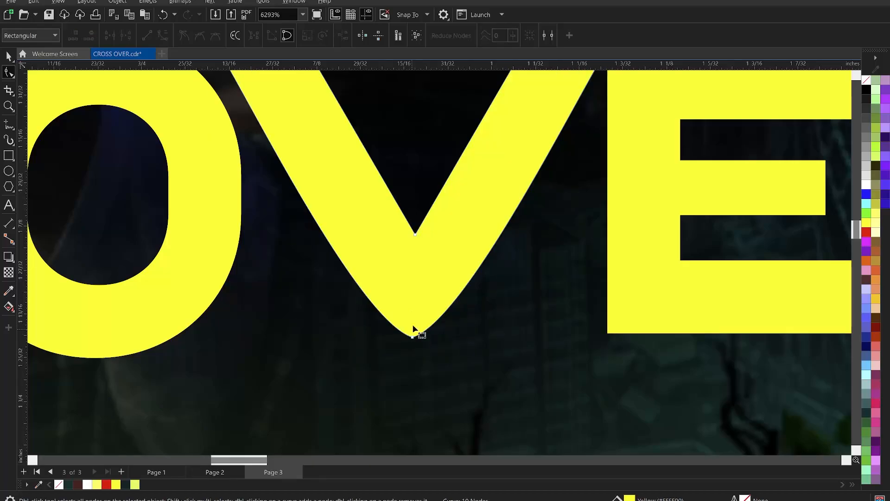
Step: Convert the V's two curved outer sides to straight lines for a sharp point
{"action": "scroll", "coordinate": [412, 324], "scroll_direction": "down", "scroll_amount": 1}
{"action": "scroll", "coordinate": [412, 334], "scroll_direction": "down", "scroll_amount": 1}
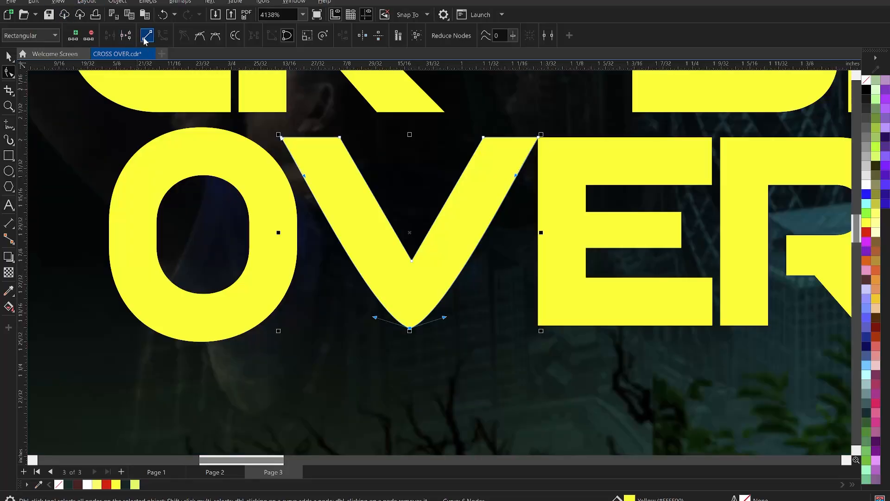
{"action": "left_click", "coordinate": [147, 36]}
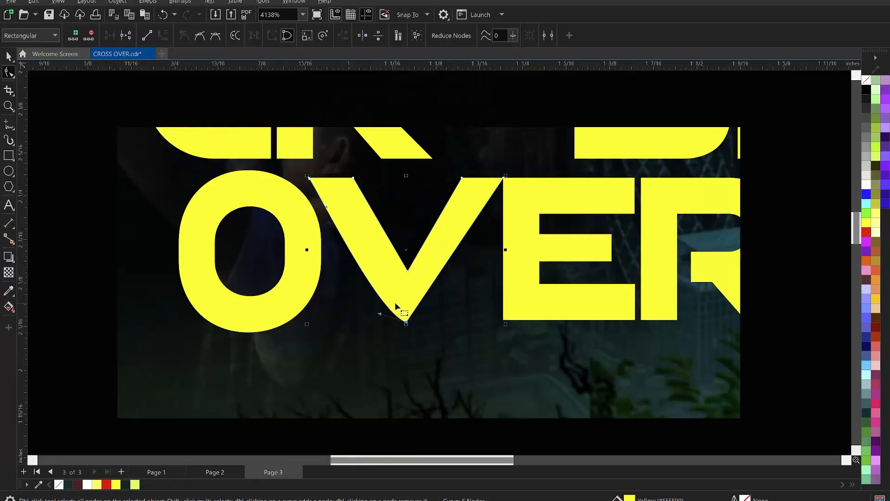
{"action": "scroll", "coordinate": [319, 219], "scroll_direction": "down", "scroll_amount": 1}
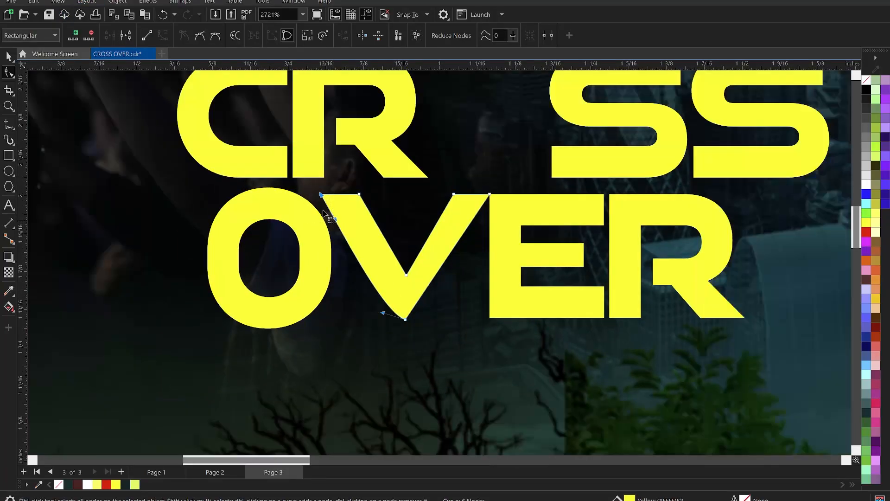
{"action": "left_click", "coordinate": [147, 35]}
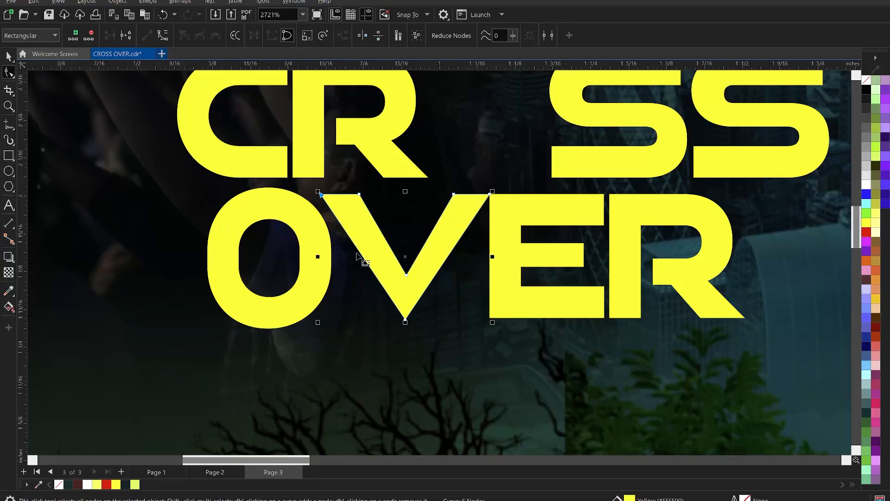
Step: Extend the V's lower point well below the other letters and lower its inner corner node to match
{"action": "scroll", "coordinate": [407, 266], "scroll_direction": "down", "scroll_amount": 1}
{"action": "scroll", "coordinate": [404, 292], "scroll_direction": "down", "scroll_amount": 1}
{"action": "scroll", "coordinate": [402, 321], "scroll_direction": "up", "scroll_amount": 2}
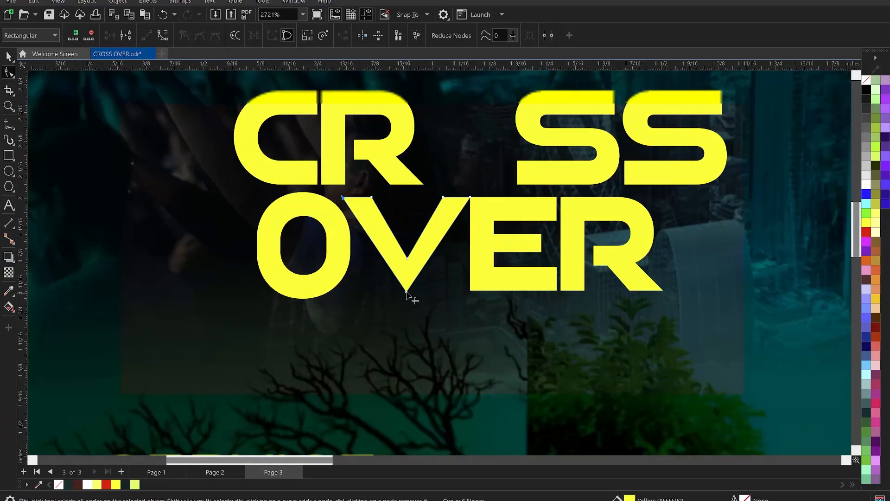
{"action": "left_click_drag", "start_coordinate": [406, 292], "coordinate": [407, 324]}
{"action": "left_click_drag", "start_coordinate": [407, 321], "coordinate": [406, 335]}
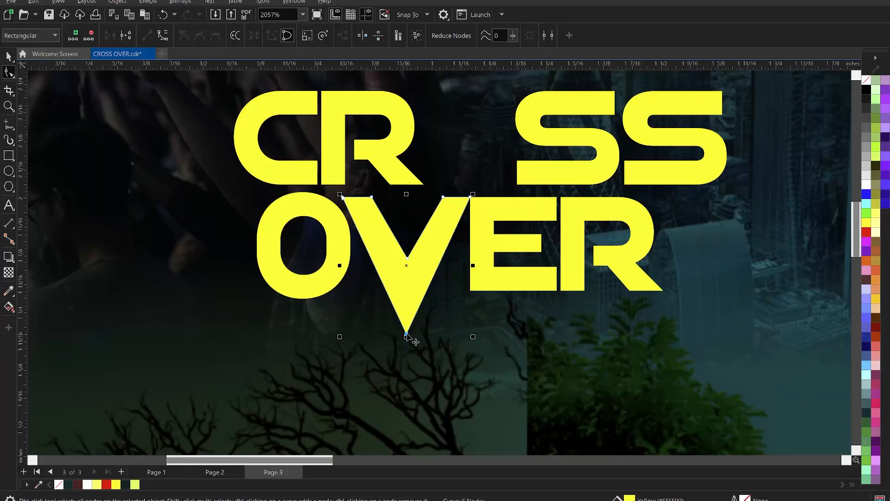
{"action": "left_click_drag", "start_coordinate": [408, 259], "coordinate": [407, 278]}
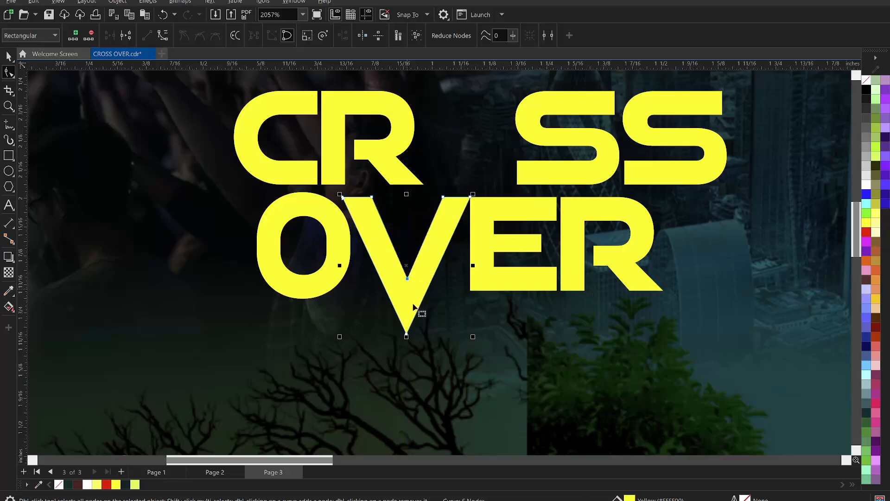
Step: Try lowering the V's inner corner node slightly further, and undo that change
{"action": "left_click", "coordinate": [407, 334]}
{"action": "left_click_drag", "start_coordinate": [405, 279], "coordinate": [407, 285]}
{"action": "key", "text": "ctrl+z"}
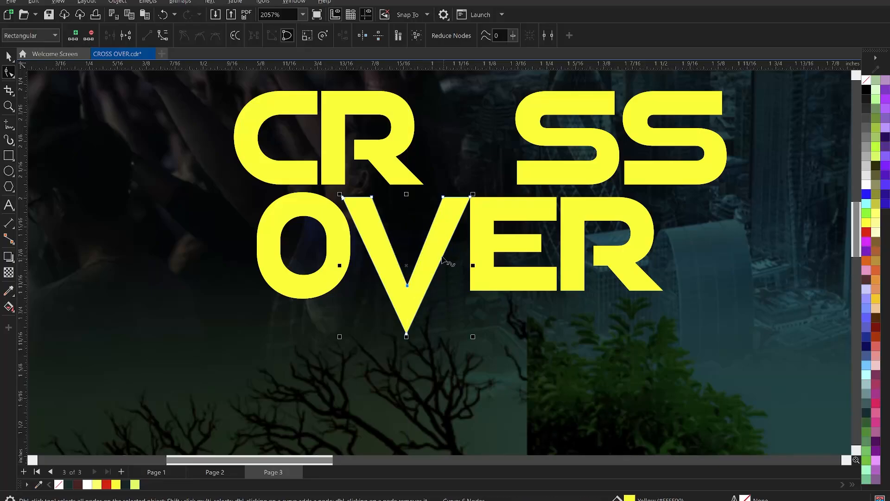
{"action": "scroll", "coordinate": [416, 289], "scroll_direction": "up", "scroll_amount": 1}
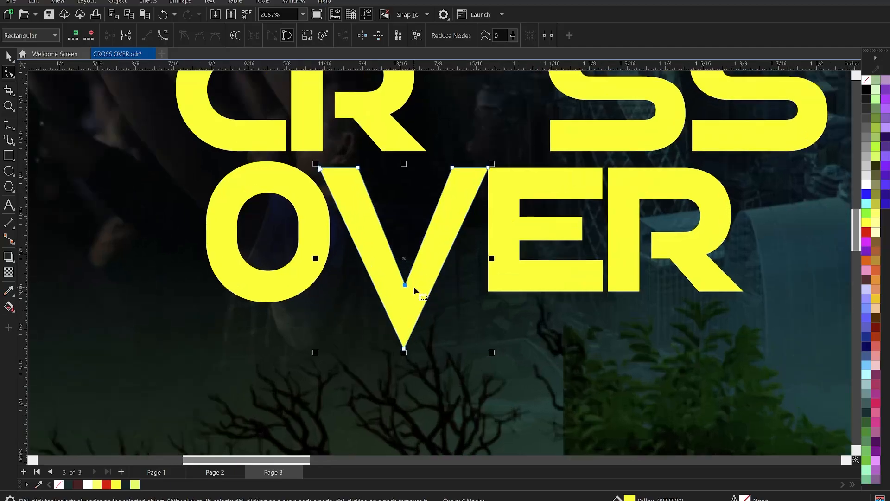
{"action": "key", "text": "space"}
{"action": "left_click", "coordinate": [424, 265]}
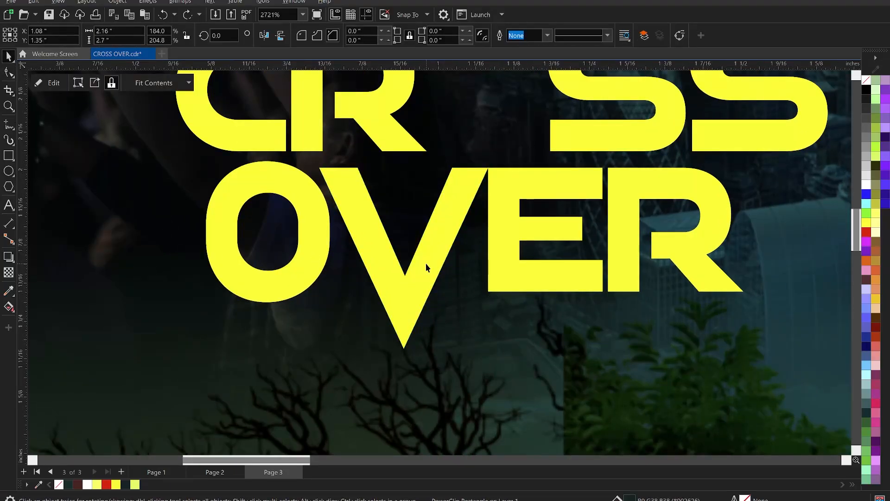
Step: Skew the E and R of OVER together so they slant parallel to the V's upper-right side
{"action": "scroll", "coordinate": [344, 218], "scroll_direction": "down", "scroll_amount": 1}
{"action": "left_click", "coordinate": [458, 213]}
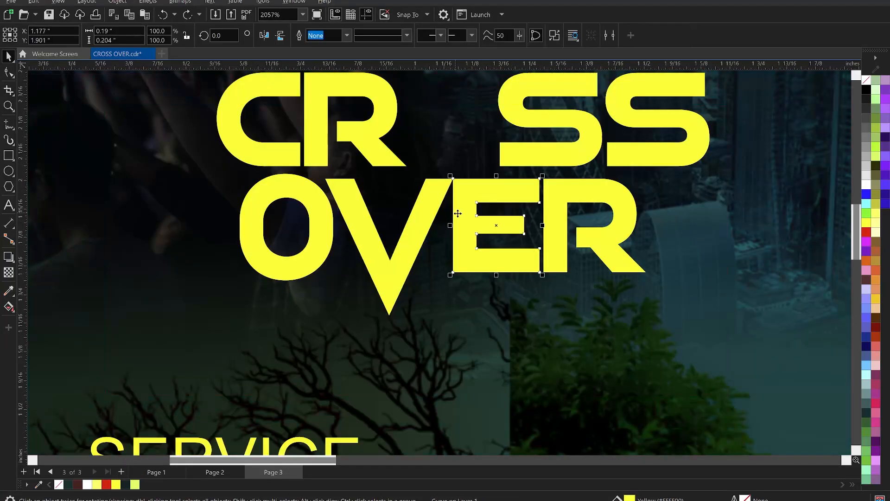
{"action": "left_click", "coordinate": [552, 230], "text": "shift"}
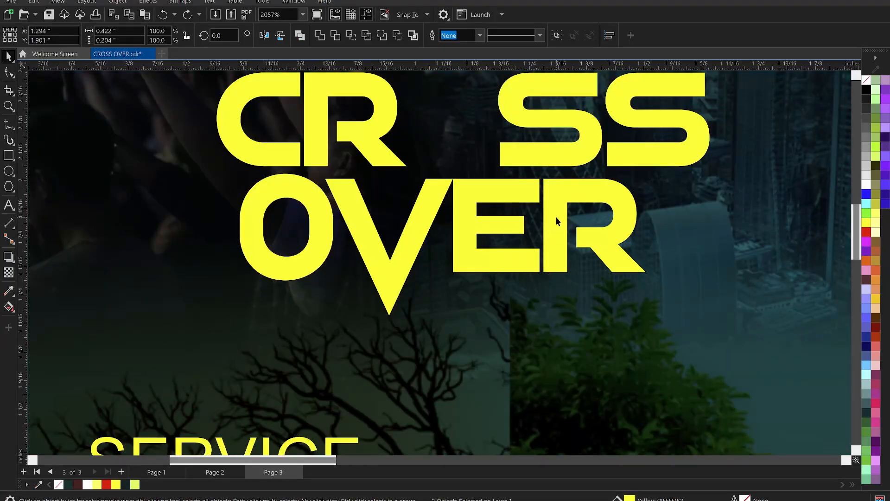
{"action": "left_click", "coordinate": [556, 218]}
{"action": "left_click_drag", "start_coordinate": [550, 174], "coordinate": [553, 177]}
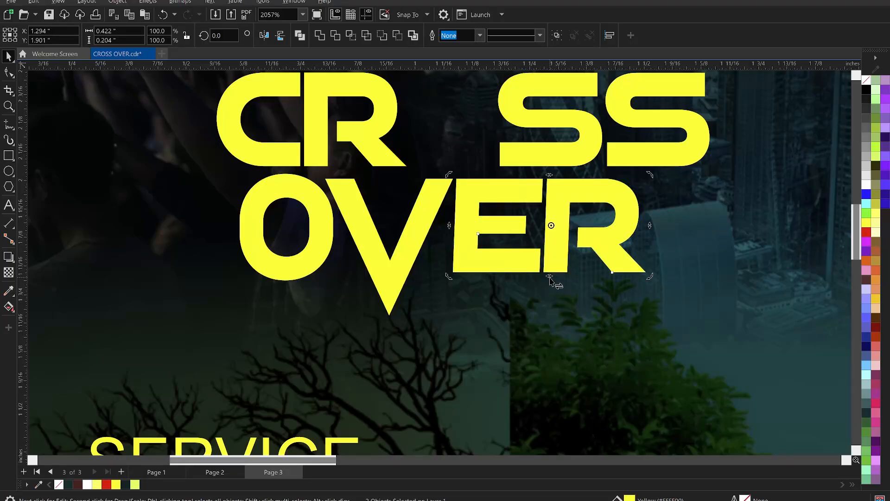
{"action": "left_click_drag", "start_coordinate": [550, 278], "coordinate": [526, 283]}
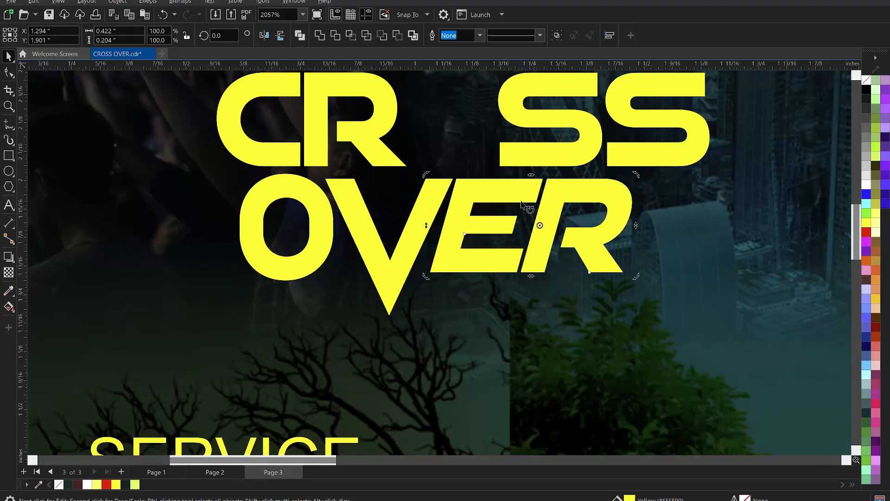
{"action": "left_click_drag", "start_coordinate": [532, 177], "coordinate": [544, 186]}
{"action": "left_click_drag", "start_coordinate": [532, 278], "coordinate": [525, 280]}
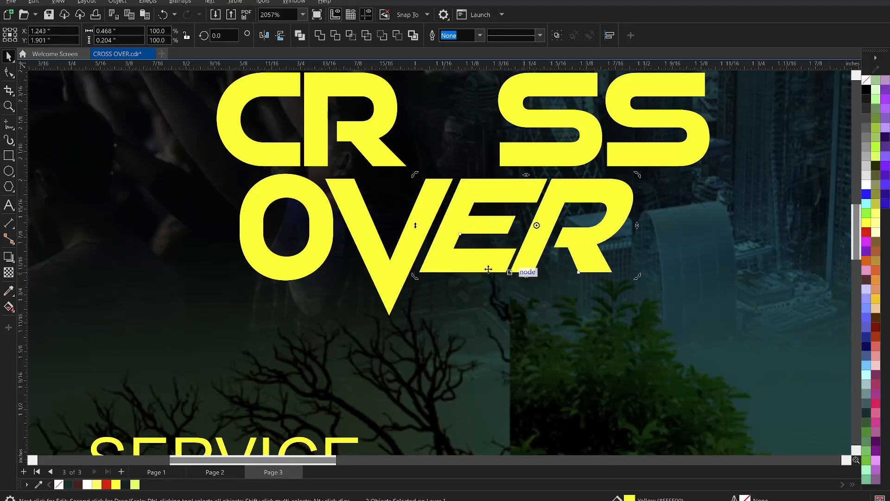
Step: Place a copy of OVER's O in the gap between the R and first S of CROSS
{"action": "scroll", "coordinate": [449, 259], "scroll_direction": "down", "scroll_amount": 2}
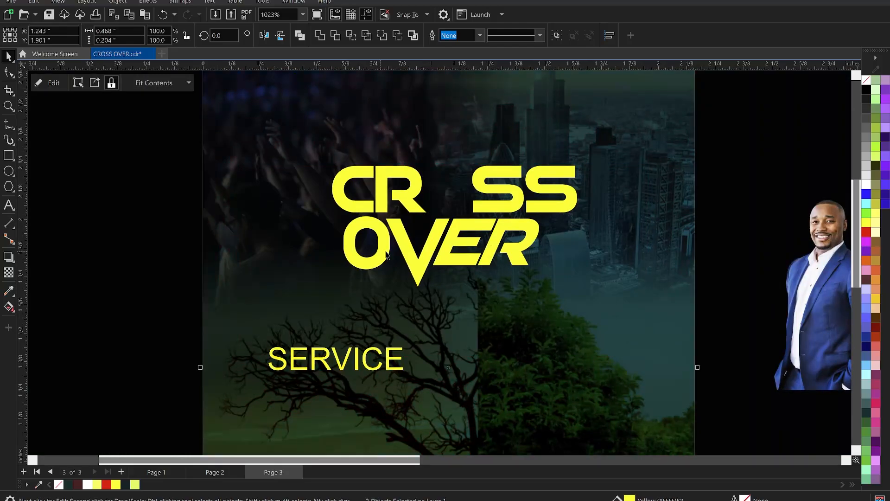
{"action": "left_click_drag", "start_coordinate": [389, 253], "coordinate": [470, 204]}
{"action": "scroll", "coordinate": [464, 162], "scroll_direction": "up", "scroll_amount": 2}
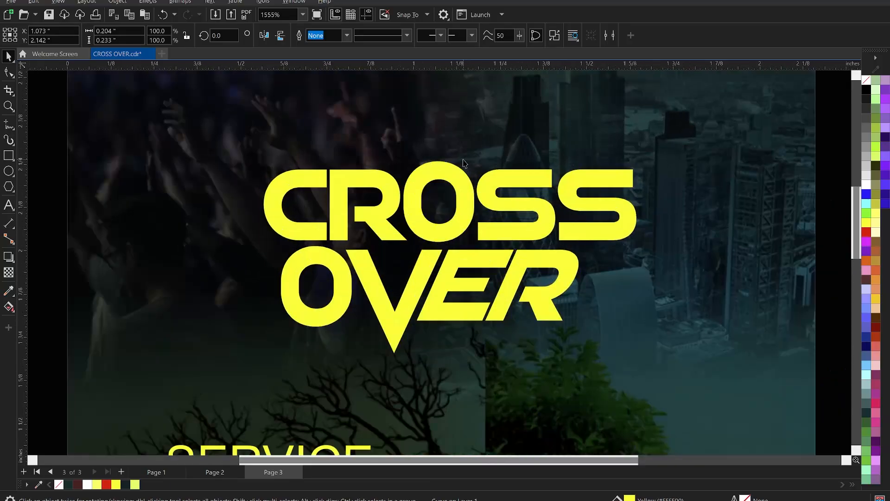
Step: Lower the O in CROSS slightly to a Y position of 2.127 inches to balance it with its neighbouring letters
{"action": "left_click", "coordinate": [396, 237], "text": "shift"}
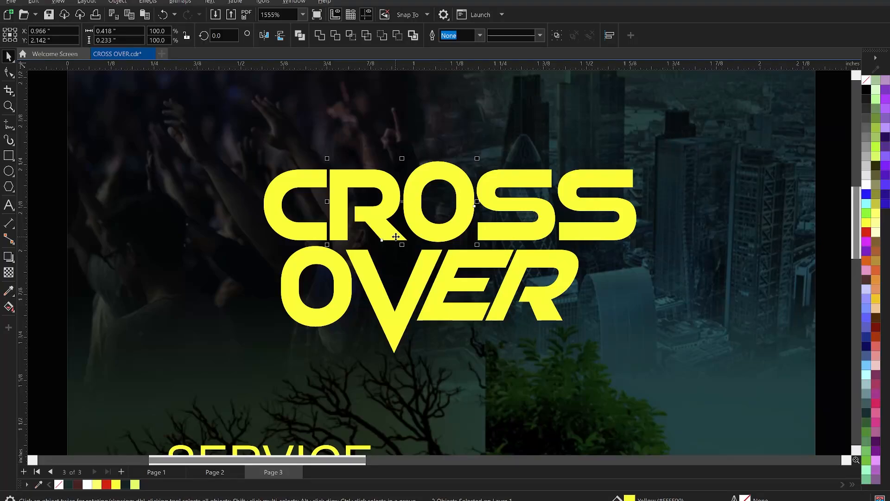
{"action": "key", "text": "Up"}
{"action": "key", "text": "ctrl+z"}
{"action": "left_click", "coordinate": [172, 172]}
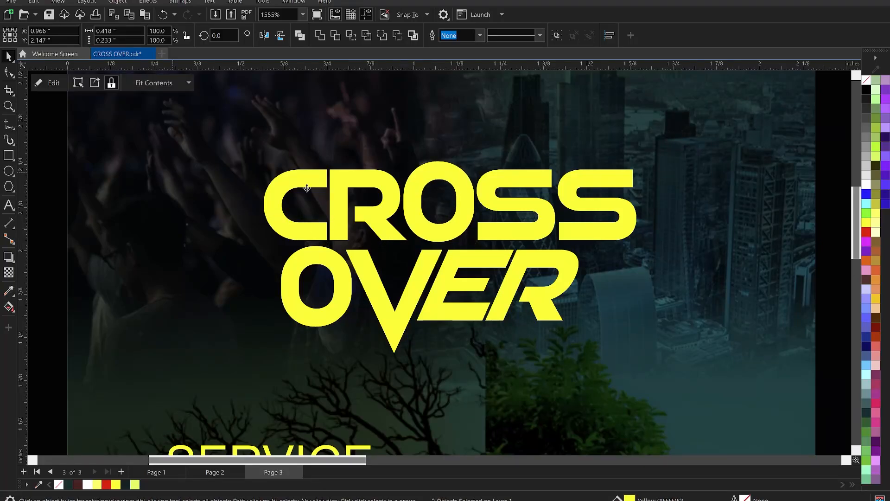
{"action": "left_click", "coordinate": [463, 227]}
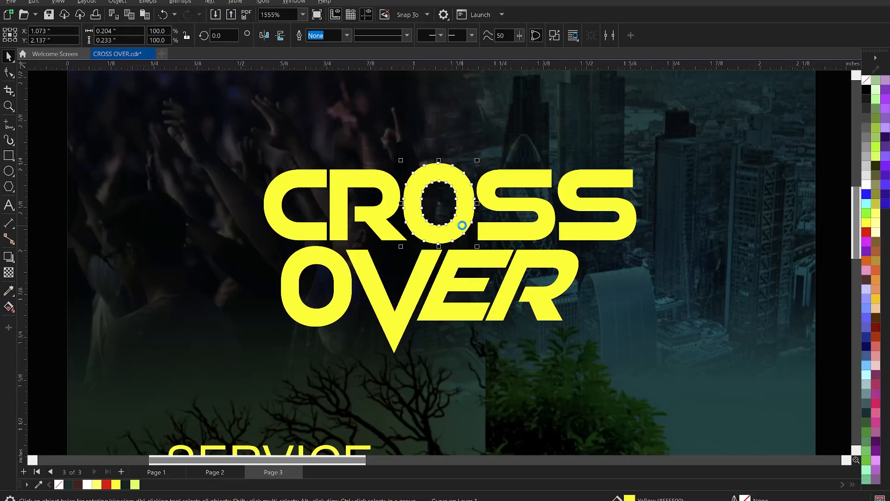
{"action": "key", "text": "Down"}
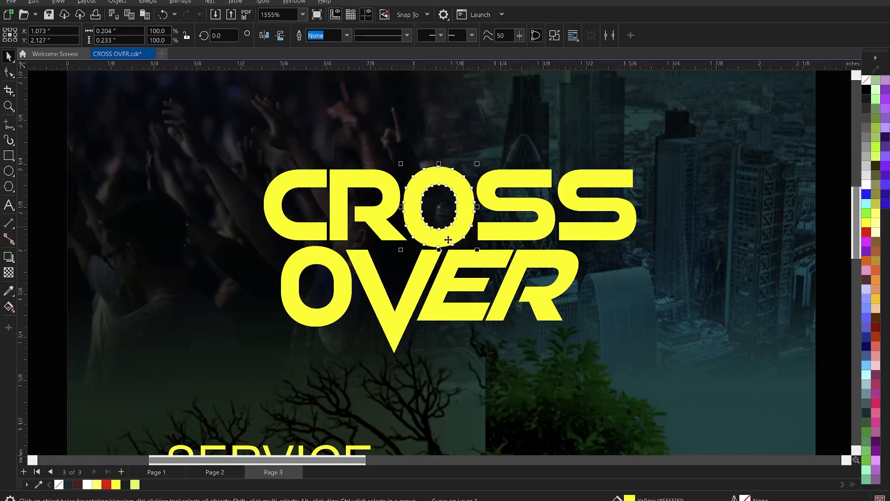
Step: Select the five letters of CROSS and group them as one object
{"action": "scroll", "coordinate": [448, 240], "scroll_direction": "down", "scroll_amount": 3}
{"action": "left_click", "coordinate": [94, 190]}
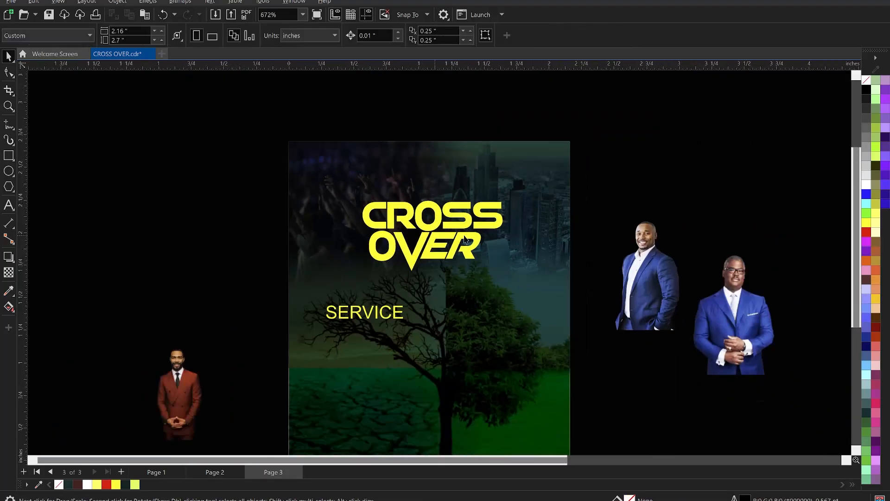
{"action": "scroll", "coordinate": [465, 240], "scroll_direction": "up", "scroll_amount": 1}
{"action": "left_click_drag", "start_coordinate": [168, 164], "coordinate": [586, 241]}
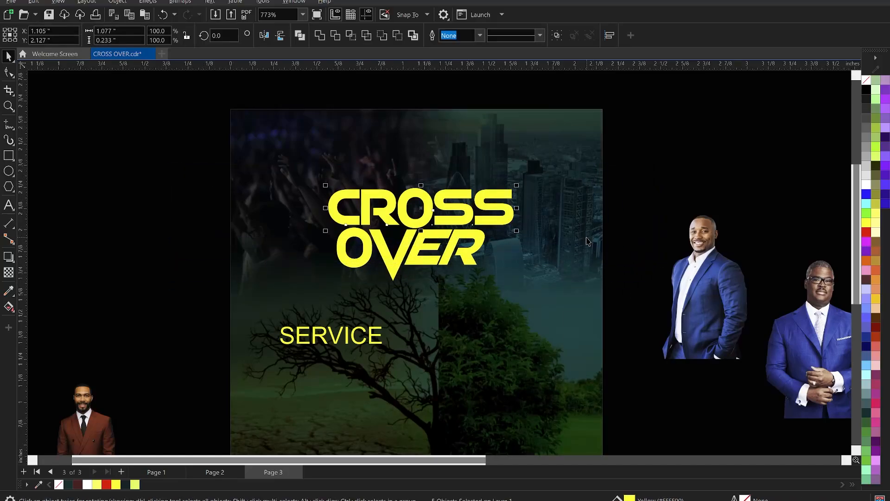
Step: Scale the grouped letters of OVER to 110 percent and centre them horizontally under CROSS
{"action": "left_click_drag", "start_coordinate": [188, 226], "coordinate": [548, 307]}
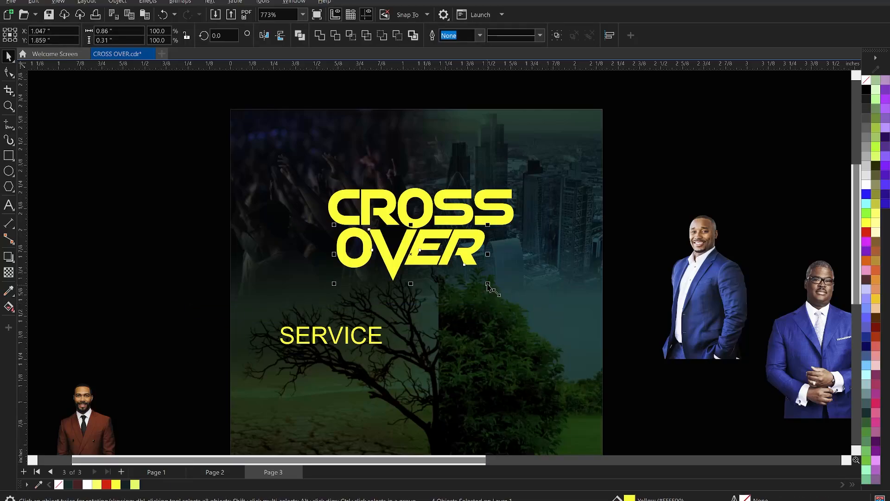
{"action": "left_click_drag", "start_coordinate": [487, 284], "coordinate": [503, 291]}
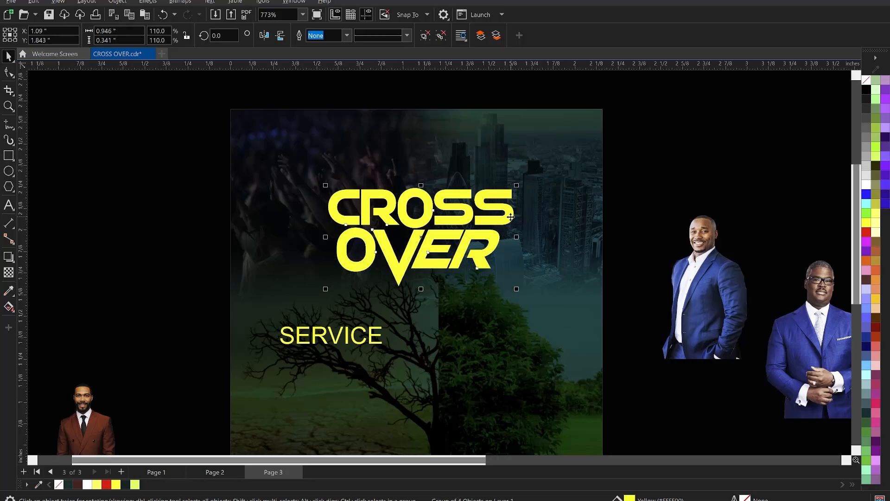
{"action": "left_click", "coordinate": [510, 217], "text": "shift"}
{"action": "left_click", "coordinate": [162, 234]}
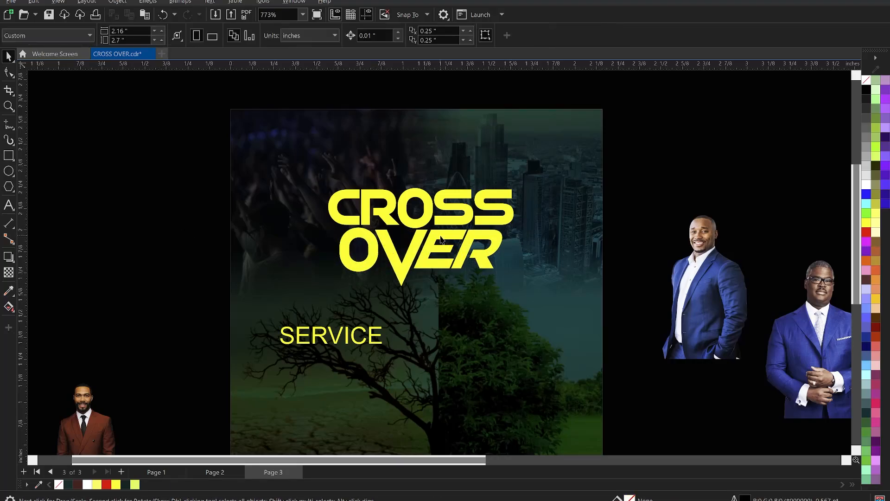
Step: Move SERVICE beneath the ER of OVER, beside the V's tip, and shrink it to about 0.43 inch wide
{"action": "scroll", "coordinate": [443, 241], "scroll_direction": "up", "scroll_amount": 1}
{"action": "left_click", "coordinate": [344, 368]}
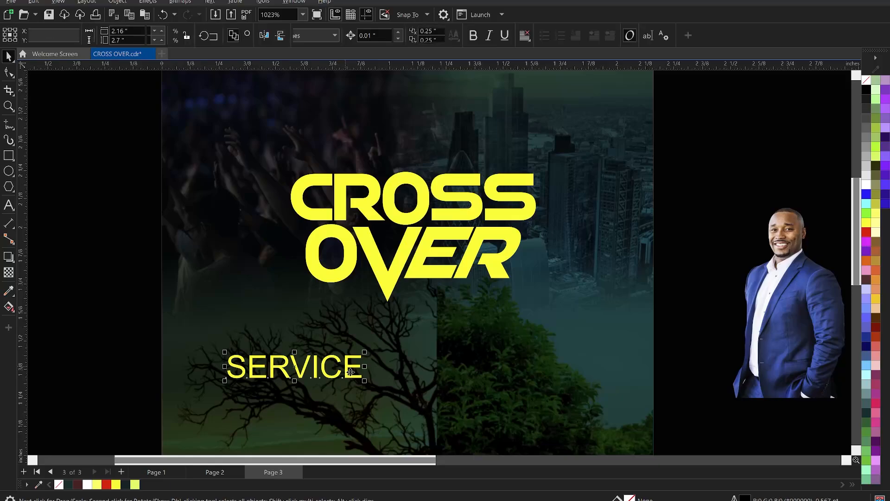
{"action": "left_click_drag", "start_coordinate": [348, 367], "coordinate": [507, 317]}
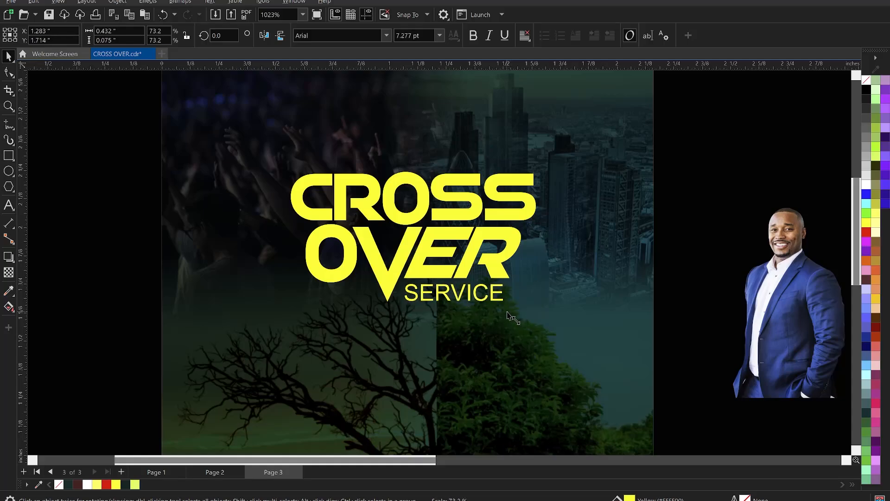
Step: Change the font of SERVICE to GoodTimesW00-Heavy
{"action": "scroll", "coordinate": [426, 306], "scroll_direction": "up", "scroll_amount": 1}
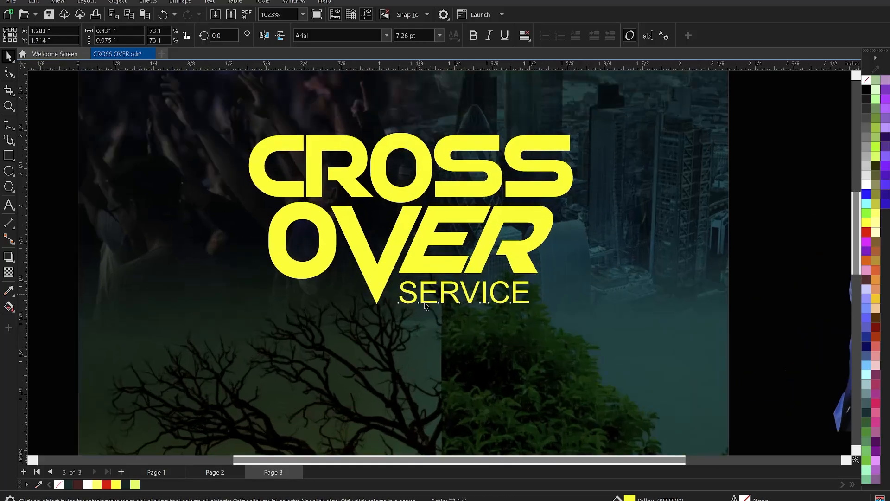
{"action": "left_click", "coordinate": [387, 37]}
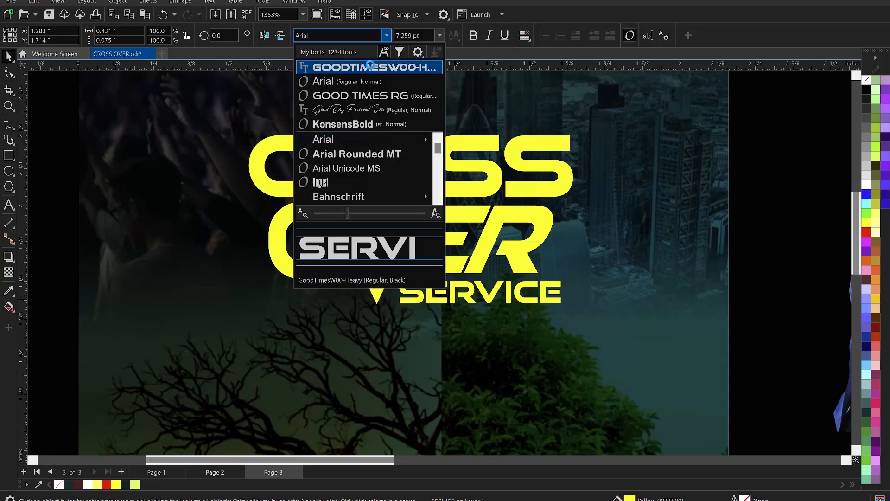
{"action": "left_click", "coordinate": [370, 67]}
Step: Resize SERVICE to about 6.47 pt and fit it beneath the ER of OVER
{"action": "scroll", "coordinate": [452, 263], "scroll_direction": "up", "scroll_amount": 1}
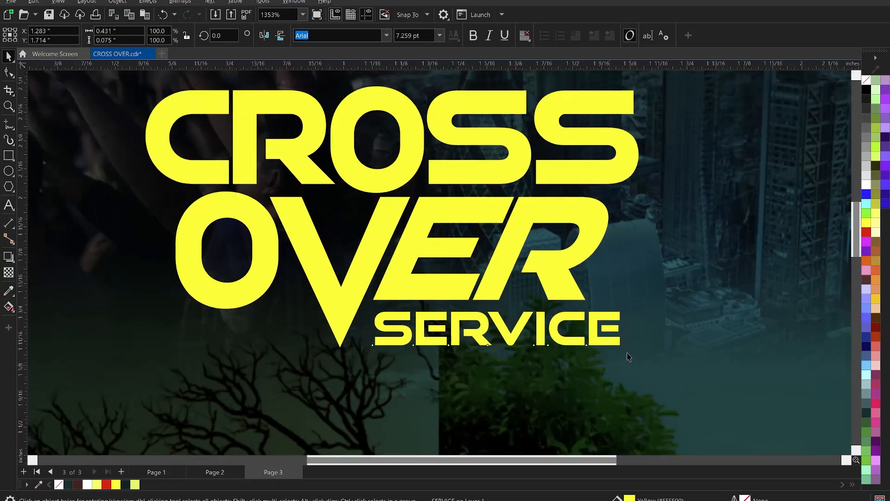
{"action": "left_click_drag", "start_coordinate": [628, 357], "coordinate": [594, 356]}
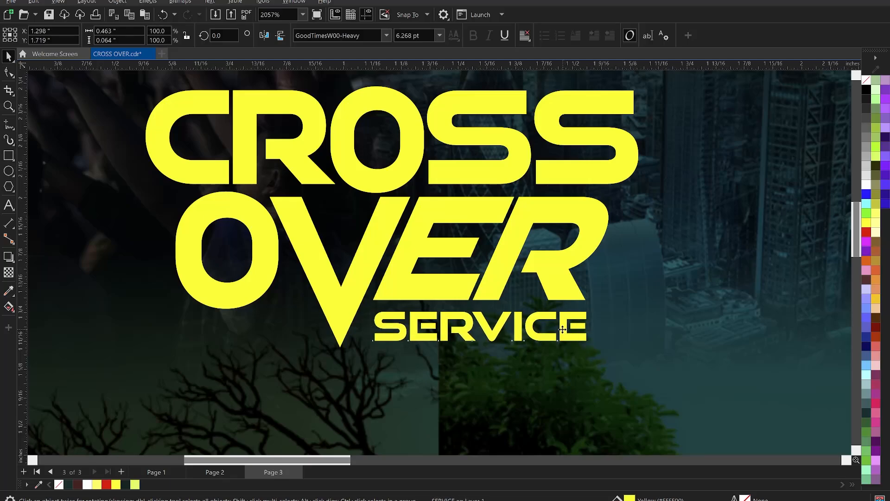
{"action": "left_click_drag", "start_coordinate": [562, 329], "coordinate": [597, 353]}
{"action": "scroll", "coordinate": [478, 320], "scroll_direction": "up", "scroll_amount": 1}
{"action": "scroll", "coordinate": [452, 337], "scroll_direction": "up", "scroll_amount": 1}
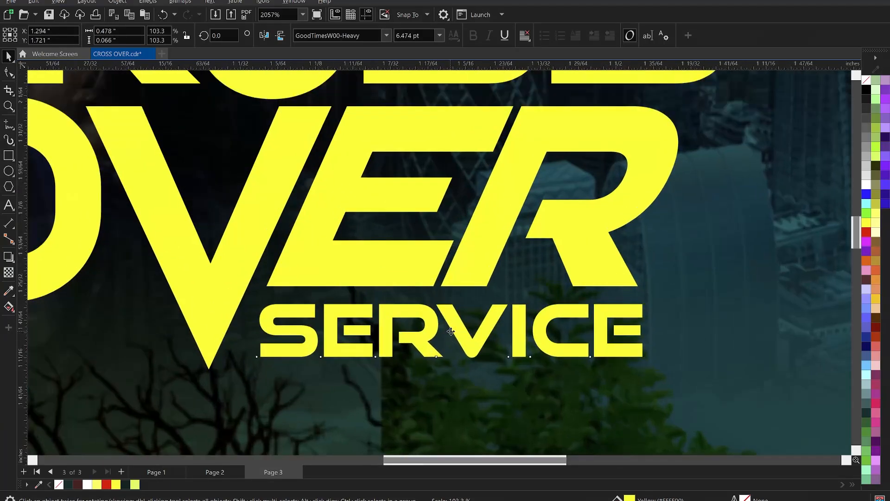
Step: Tighten the letter spacing of SERVICE until the word is about 0.46 inch wide
{"action": "scroll", "coordinate": [420, 343], "scroll_direction": "up", "scroll_amount": 1}
{"action": "scroll", "coordinate": [422, 339], "scroll_direction": "up", "scroll_amount": 1}
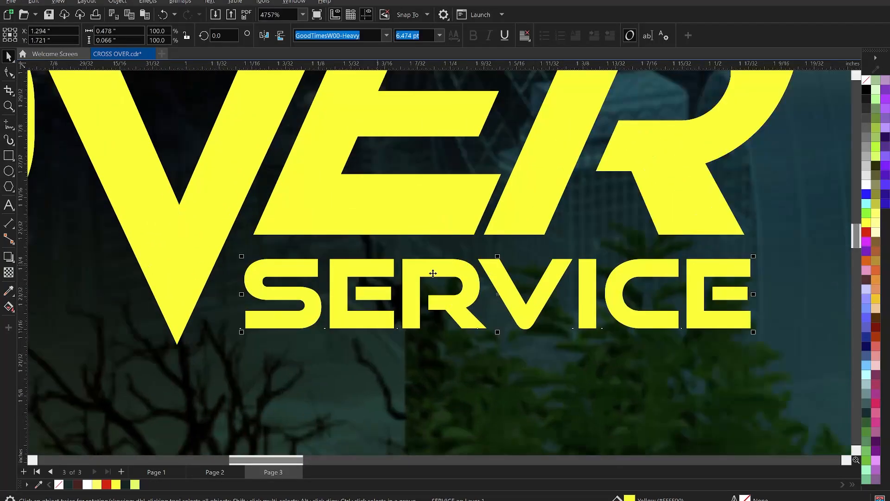
{"action": "left_click", "coordinate": [9, 72]}
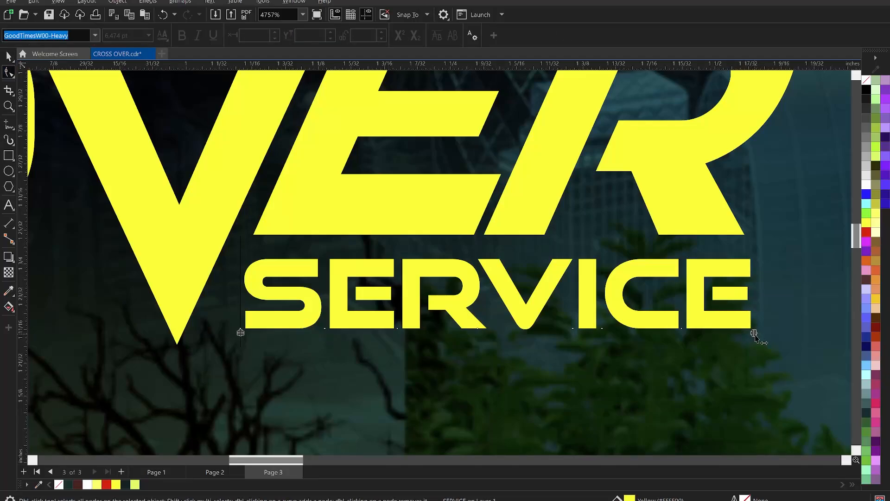
{"action": "left_click_drag", "start_coordinate": [755, 334], "coordinate": [735, 337]}
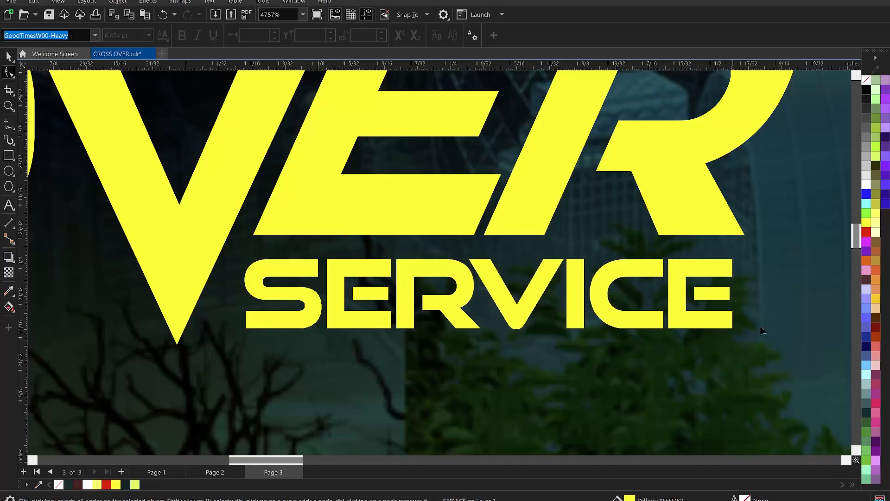
{"action": "key", "text": "space"}
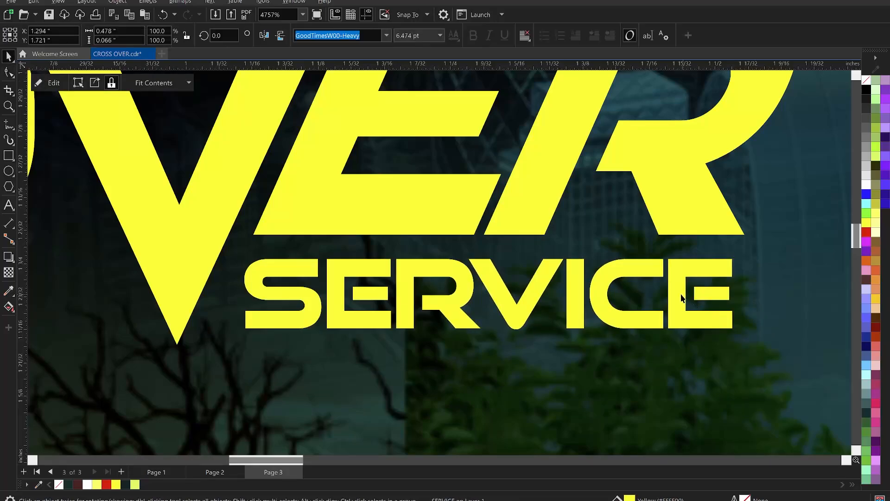
Step: Break SERVICE apart into separate letters and convert its final E to curves
{"action": "key", "text": "ctrl+k"}
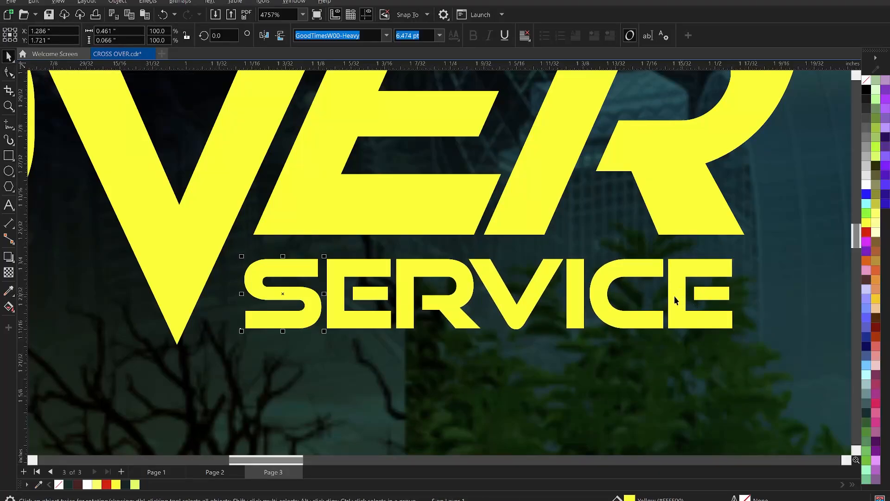
{"action": "right_click", "coordinate": [679, 287]}
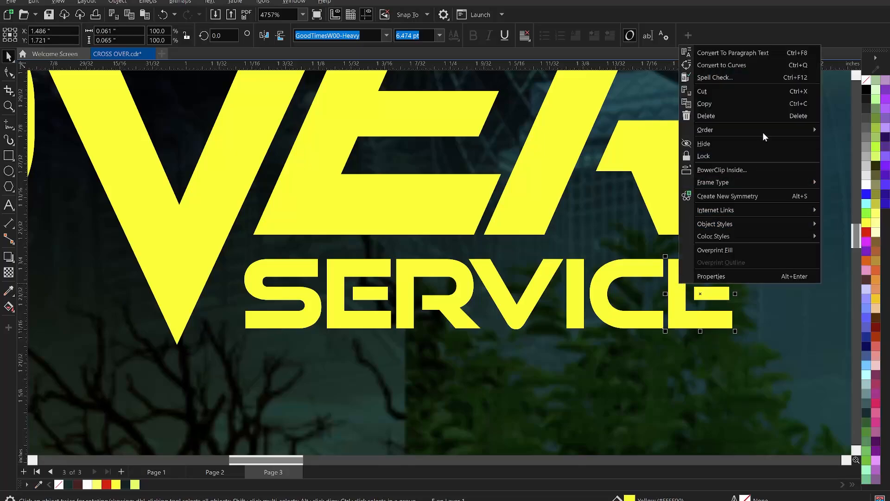
{"action": "left_click", "coordinate": [736, 66]}
Step: Shift the four nodes of the final E's middle bar left so the bar joins the stem
{"action": "scroll", "coordinate": [720, 290], "scroll_direction": "up", "scroll_amount": 2}
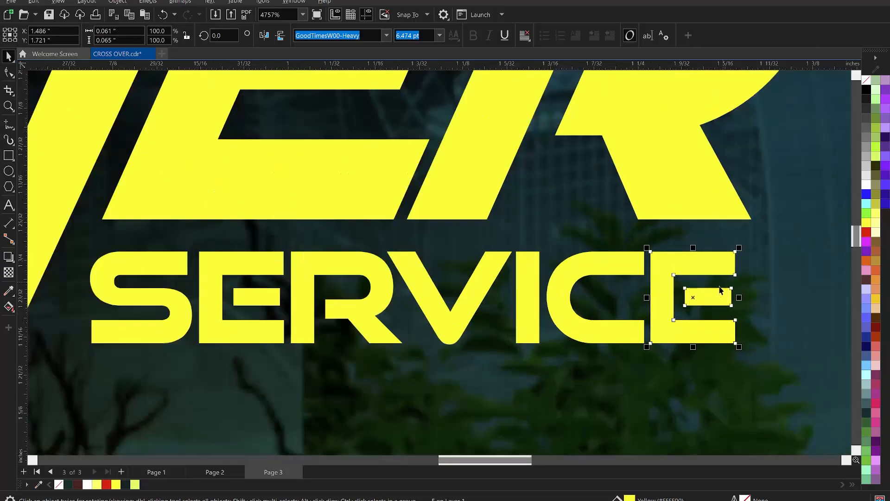
{"action": "scroll", "coordinate": [677, 285], "scroll_direction": "up", "scroll_amount": 2}
{"action": "key", "text": "F10"}
{"action": "left_click_drag", "start_coordinate": [671, 279], "coordinate": [771, 318]}
{"action": "key", "text": "Left"}
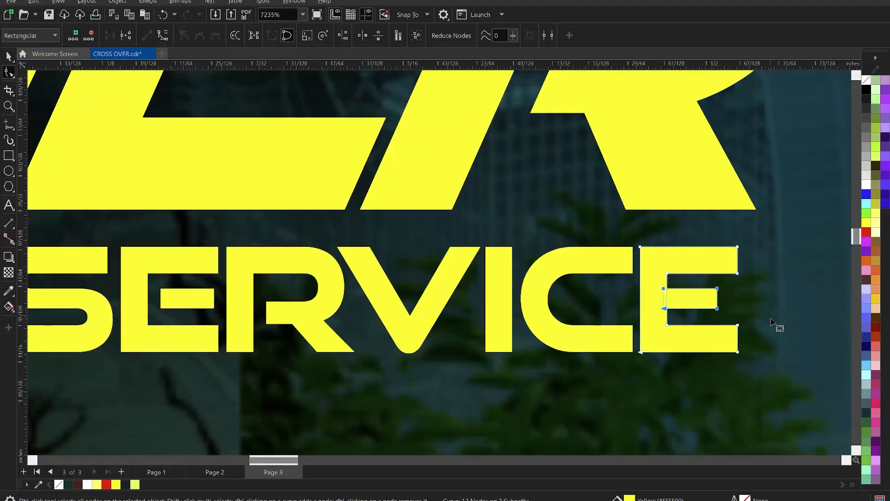
{"action": "key", "text": "Right"}
{"action": "key", "text": "Left"}
{"action": "key", "text": "space"}
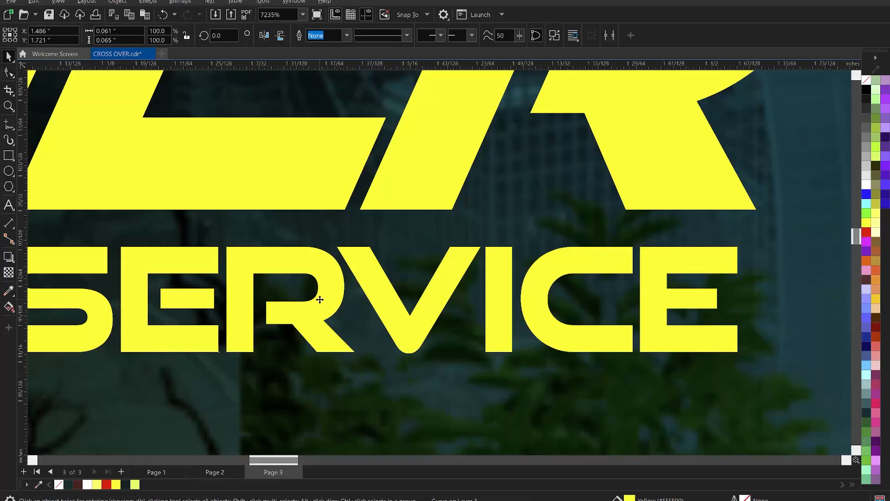
Step: Convert the R of SERVICE to curves and shift its bowl and leg nodes left until the letter is 0.07 inch wide
{"action": "left_click", "coordinate": [319, 300]}
{"action": "right_click", "coordinate": [319, 300]}
{"action": "left_click", "coordinate": [381, 81]}
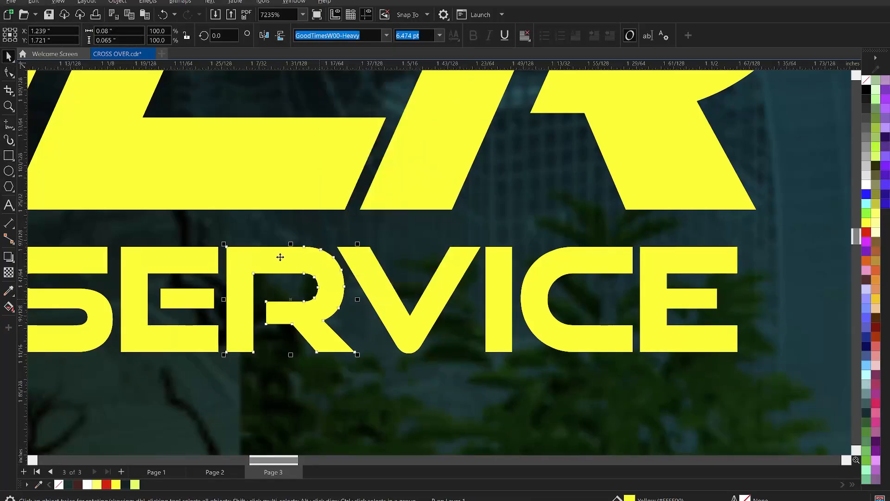
{"action": "scroll", "coordinate": [278, 255], "scroll_direction": "up", "scroll_amount": 1}
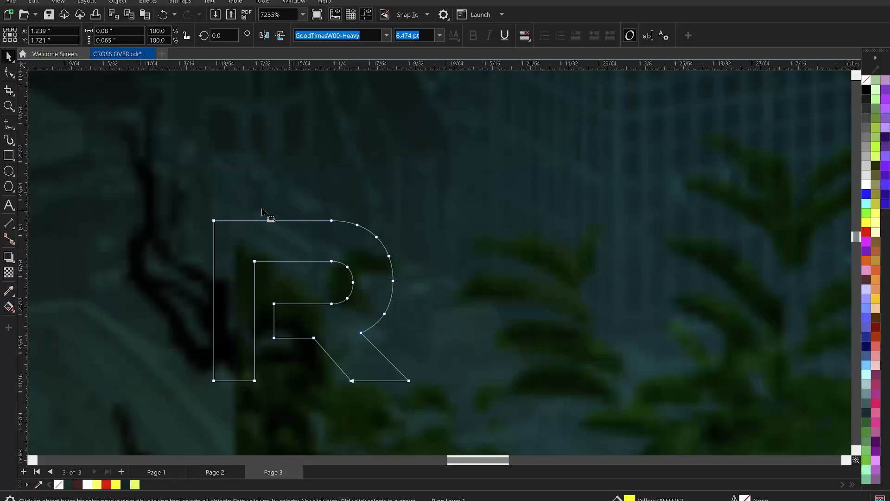
{"action": "left_click_drag", "start_coordinate": [262, 208], "coordinate": [421, 409]}
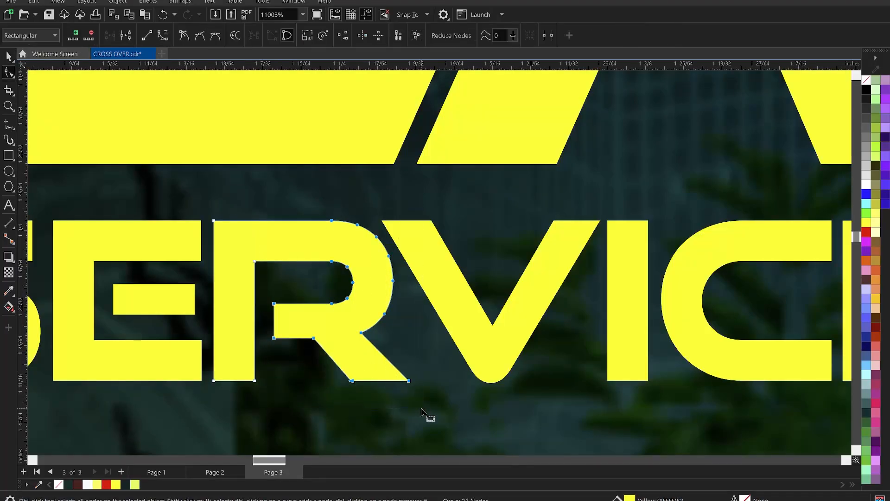
{"action": "key", "text": "Left"}
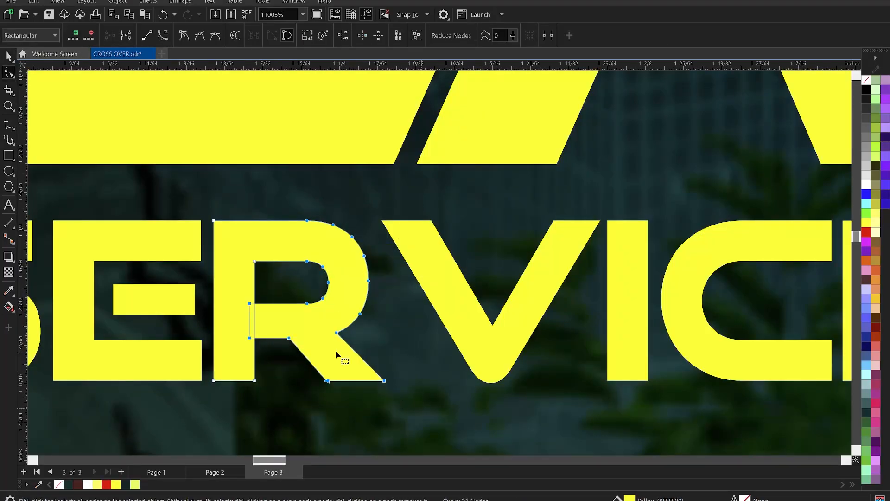
{"action": "left_click_drag", "start_coordinate": [260, 350], "coordinate": [259, 350]}
{"action": "key", "text": "Right"}
{"action": "key", "text": "space"}
Step: Convert the first E of SERVICE to curves and shift its middle bar left so it joins the stem
{"action": "scroll", "coordinate": [305, 265], "scroll_direction": "down", "scroll_amount": 2}
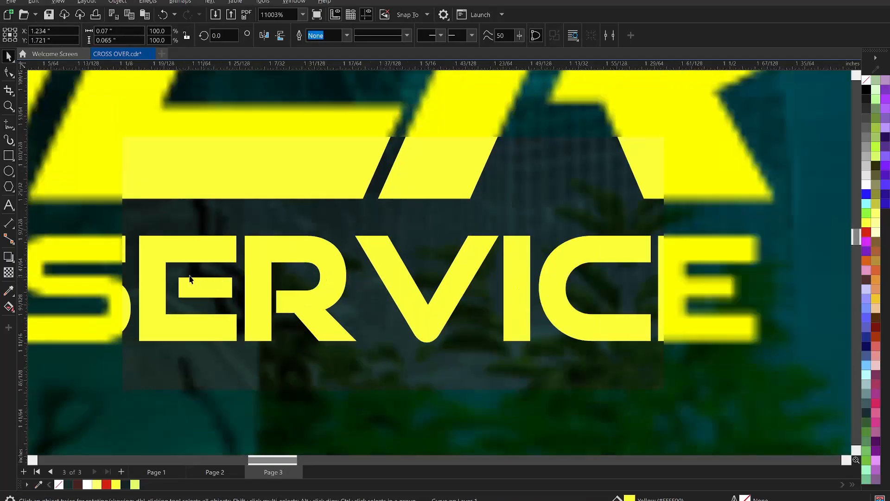
{"action": "right_click", "coordinate": [186, 285]}
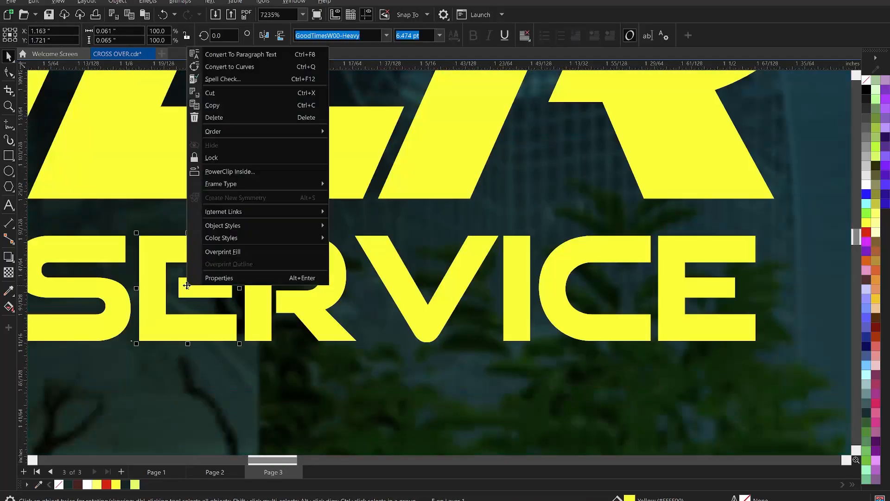
{"action": "left_click", "coordinate": [253, 67]}
{"action": "key", "text": "space"}
{"action": "key", "text": "space"}
{"action": "scroll", "coordinate": [344, 296], "scroll_direction": "down", "scroll_amount": 1}
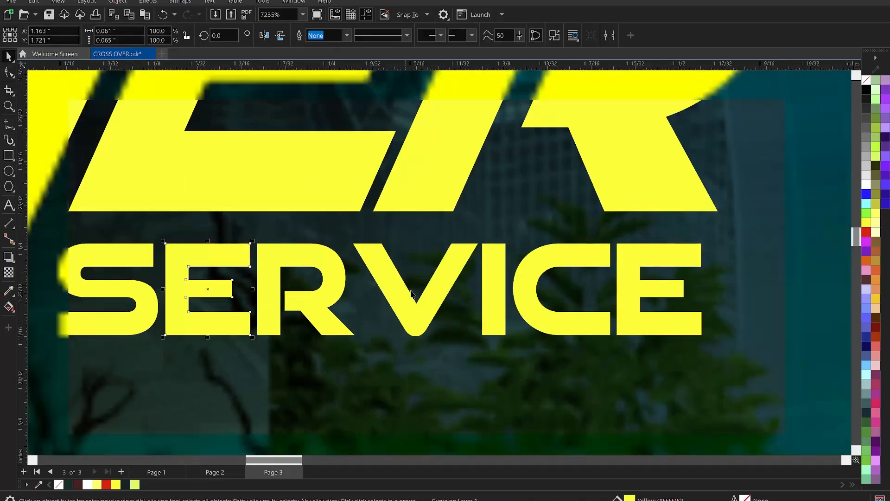
Step: Move the letters V, I, C and E of SERVICE left together to close the gap after the R
{"action": "left_click", "coordinate": [407, 296]}
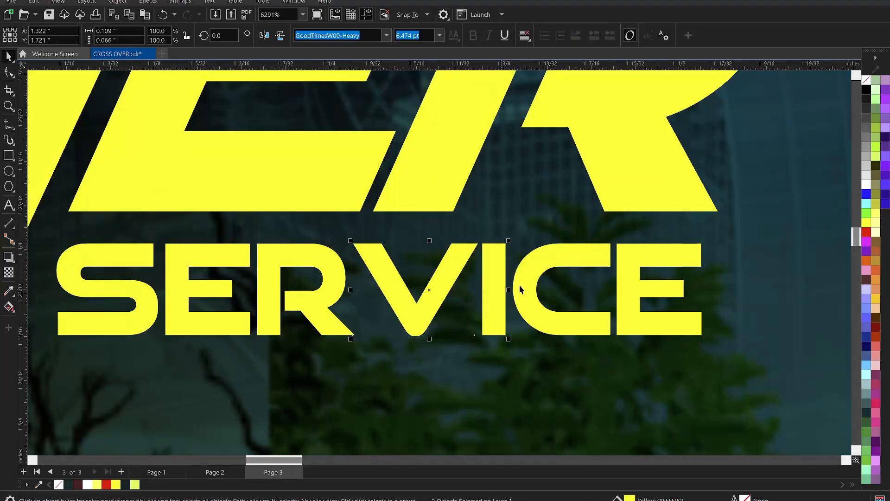
{"action": "left_click", "coordinate": [521, 281], "text": "shift"}
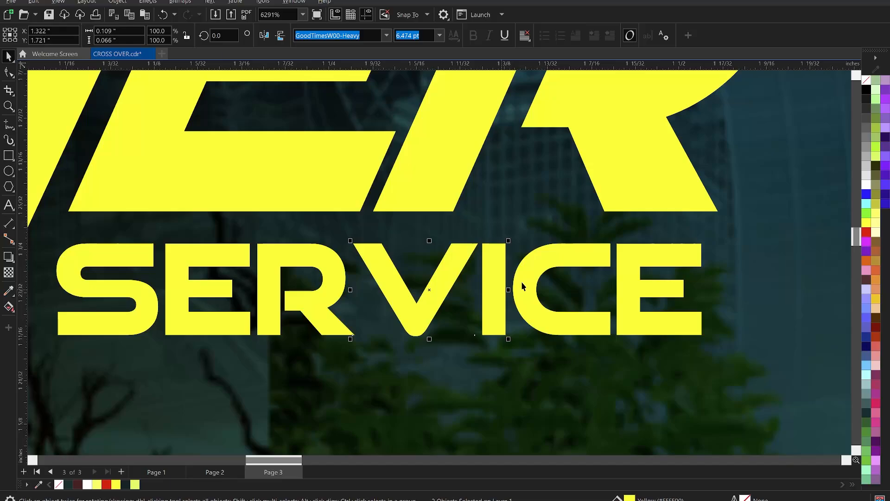
{"action": "left_click", "coordinate": [629, 273], "text": "shift"}
{"action": "key", "text": "Left"}
Step: Skew all the letters of SERVICE slightly so the word slants to the right
{"action": "scroll", "coordinate": [582, 279], "scroll_direction": "down", "scroll_amount": 4}
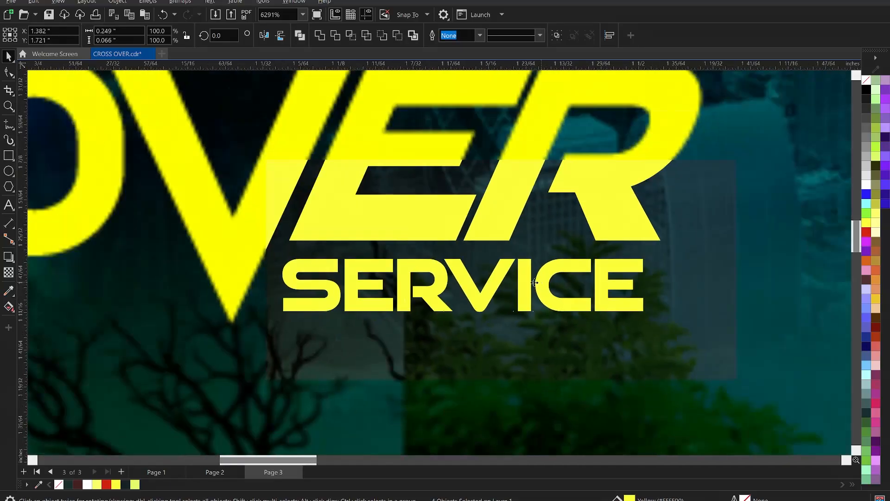
{"action": "left_click", "coordinate": [322, 288], "text": "shift"}
{"action": "left_click", "coordinate": [319, 284]}
{"action": "left_click_drag", "start_coordinate": [463, 255], "coordinate": [468, 255]}
{"action": "left_click", "coordinate": [650, 312]}
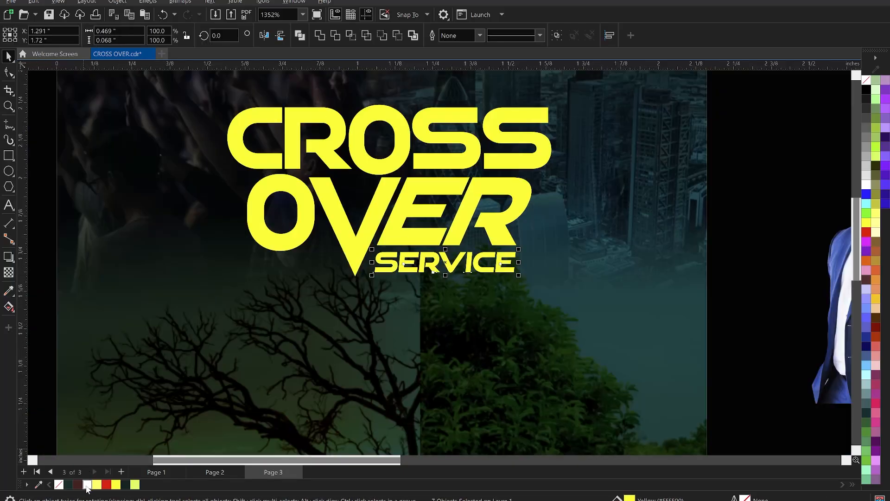
Step: Fill the SERVICE letters with white and group them with the CROSS OVER title
{"action": "left_click", "coordinate": [87, 484]}
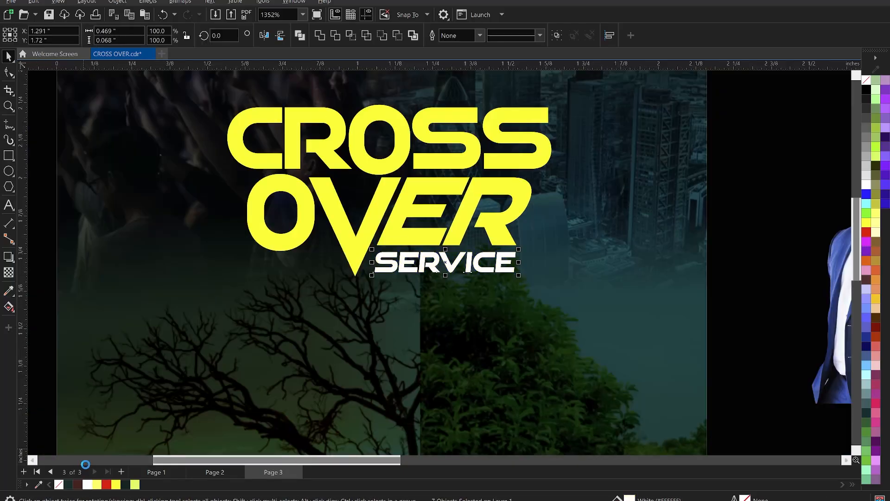
{"action": "key", "text": "ctrl+g"}
{"action": "scroll", "coordinate": [552, 252], "scroll_direction": "down", "scroll_amount": 2}
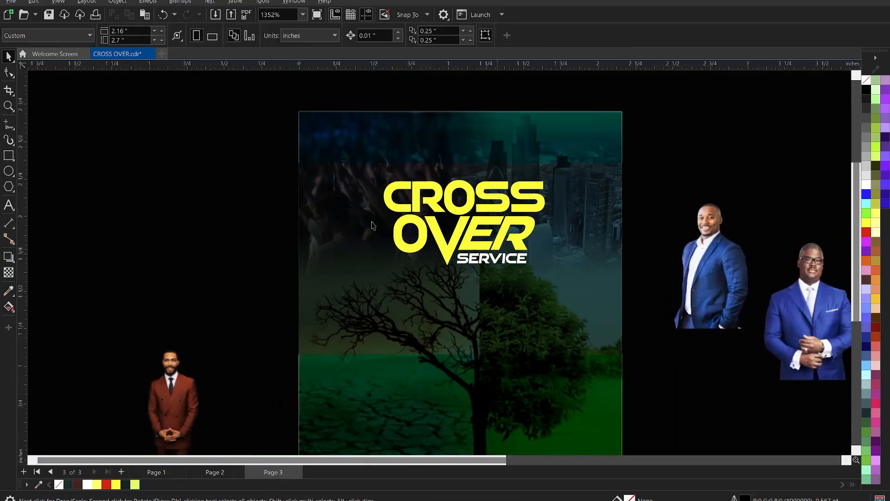
{"action": "scroll", "coordinate": [434, 186], "scroll_direction": "up", "scroll_amount": 2}
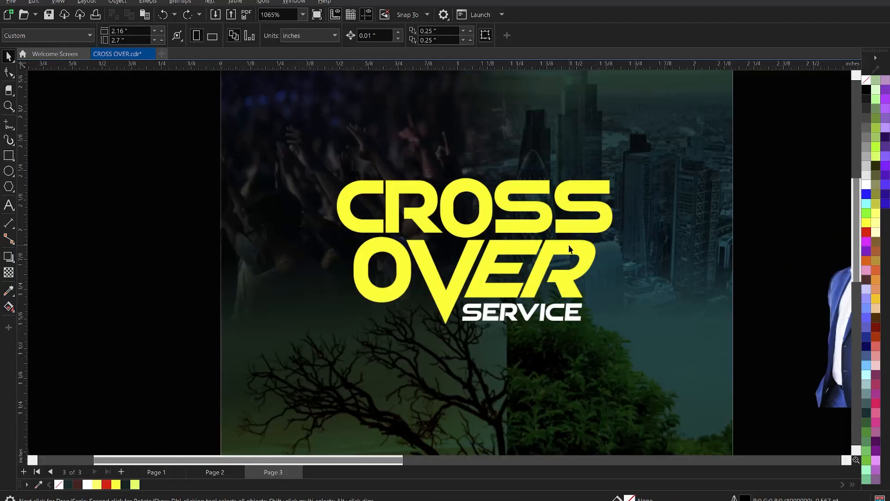
Step: Move the grouped CROSS OVER SERVICE title slightly right to an X position of about 1.09 inches
{"action": "left_click", "coordinate": [557, 252]}
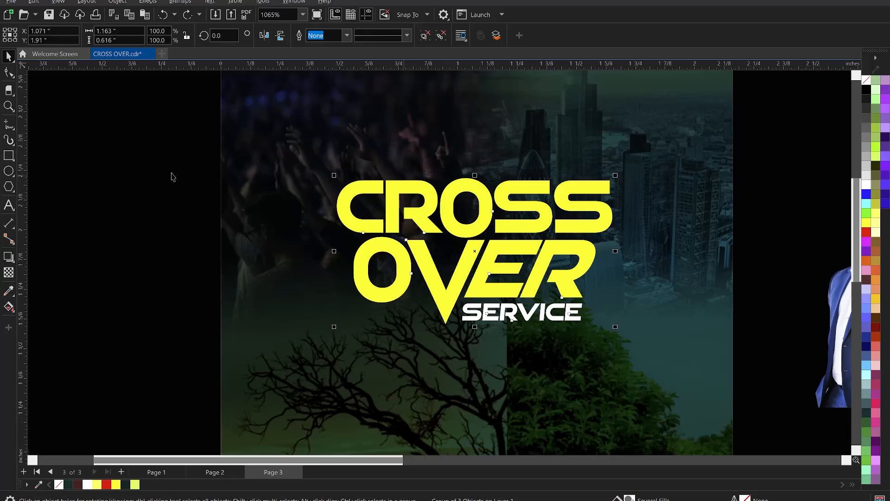
{"action": "left_click_drag", "start_coordinate": [172, 149], "coordinate": [686, 362]}
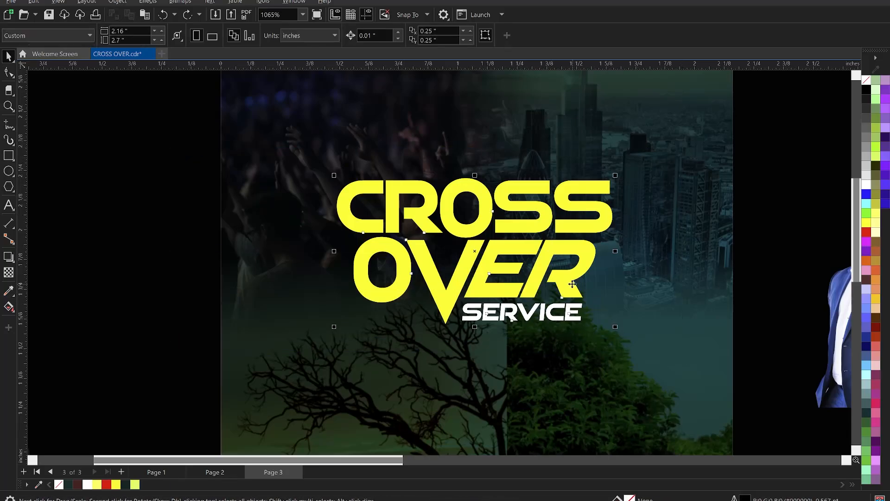
{"action": "left_click_drag", "start_coordinate": [573, 284], "coordinate": [577, 284]}
{"action": "scroll", "coordinate": [305, 210], "scroll_direction": "down", "scroll_amount": 1}
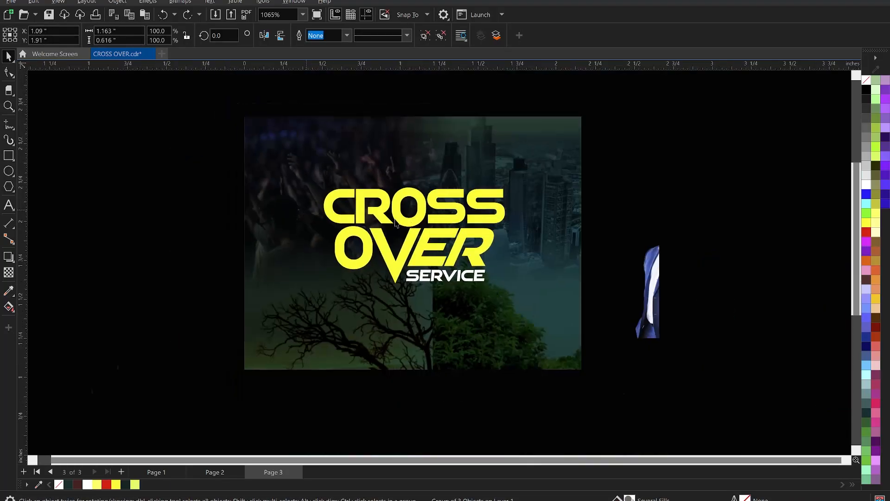
{"action": "scroll", "coordinate": [452, 227], "scroll_direction": "up", "scroll_amount": 1}
{"action": "left_click", "coordinate": [646, 152]}
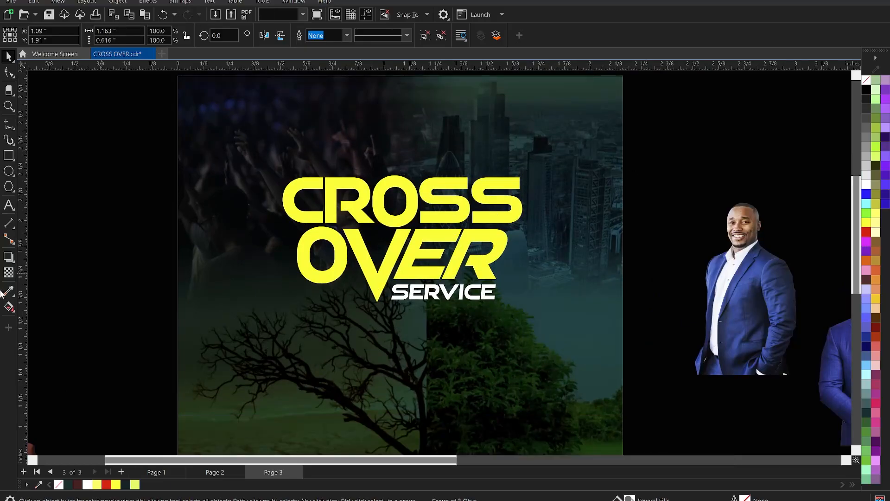
Step: Draw an upright flowchart triangle from the common shapes, about 1.244 by 1.123 inches, over the upper part of the page
{"action": "left_click", "coordinate": [9, 187]}
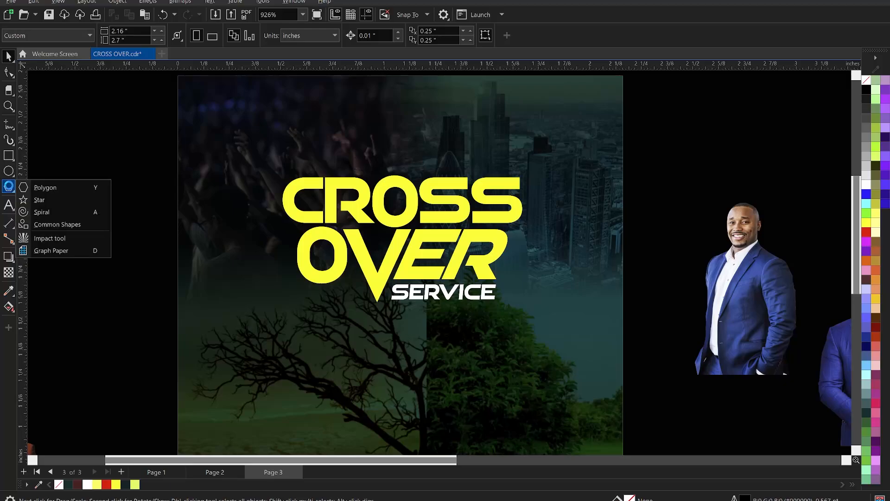
{"action": "left_click", "coordinate": [65, 224]}
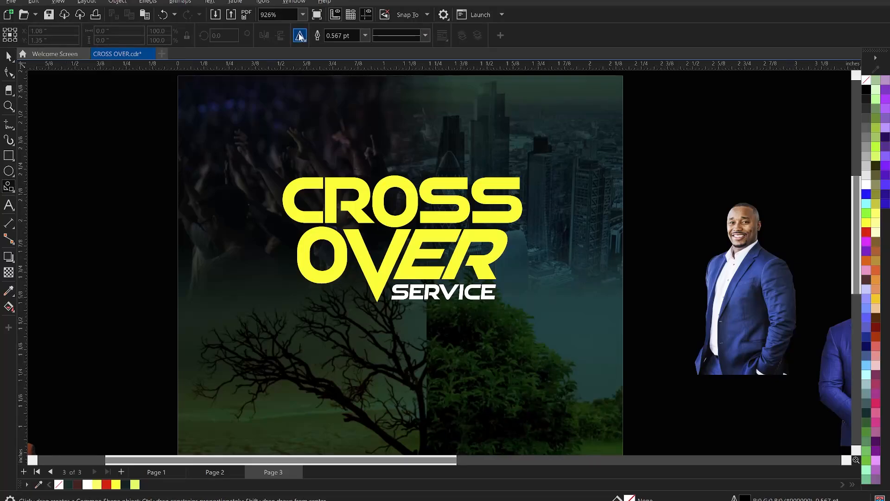
{"action": "left_click", "coordinate": [300, 36]}
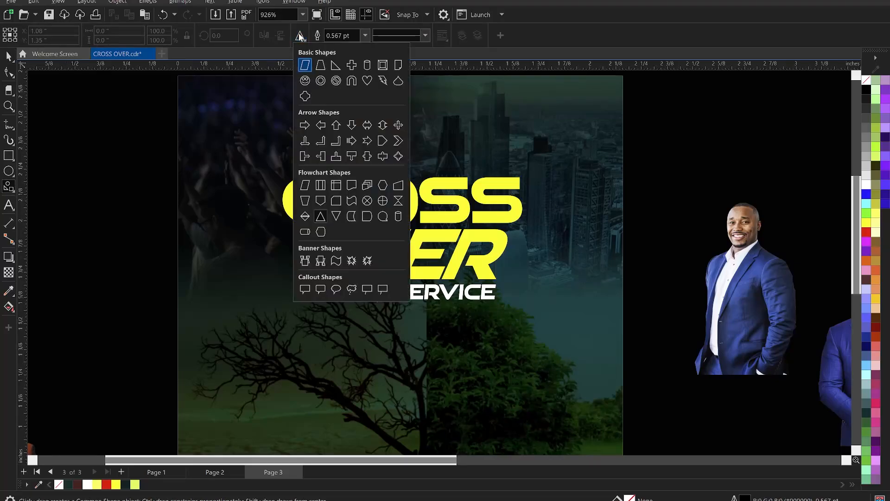
{"action": "left_click", "coordinate": [320, 216]}
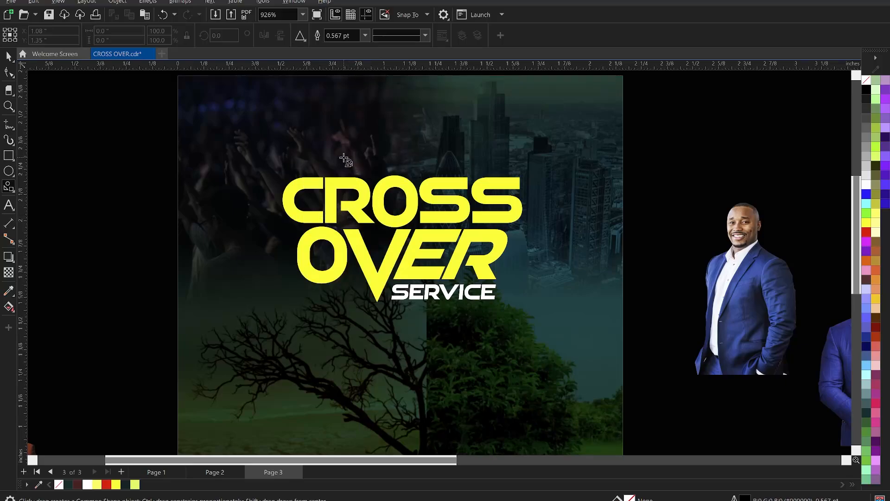
{"action": "left_click_drag", "start_coordinate": [342, 159], "coordinate": [469, 272]}
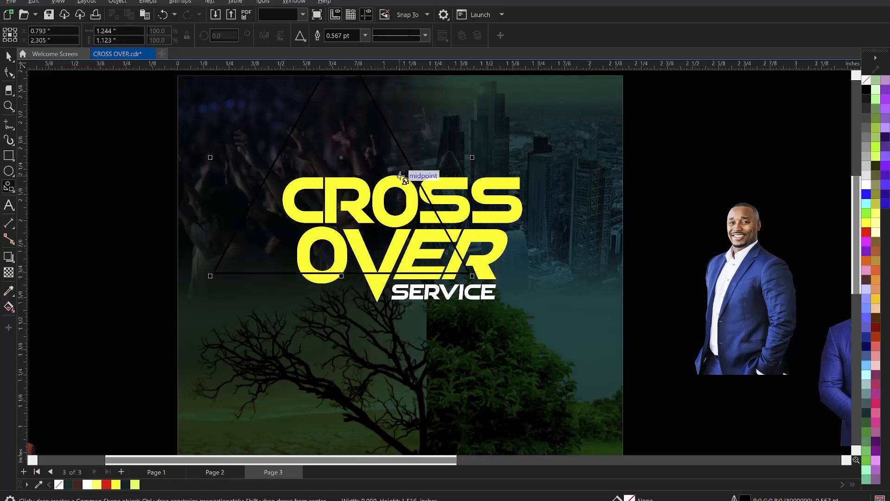
Step: Move the triangle over the title and scale it down to about 0.97 by 0.875 inch
{"action": "key", "text": "space"}
{"action": "left_click_drag", "start_coordinate": [382, 154], "coordinate": [437, 209]}
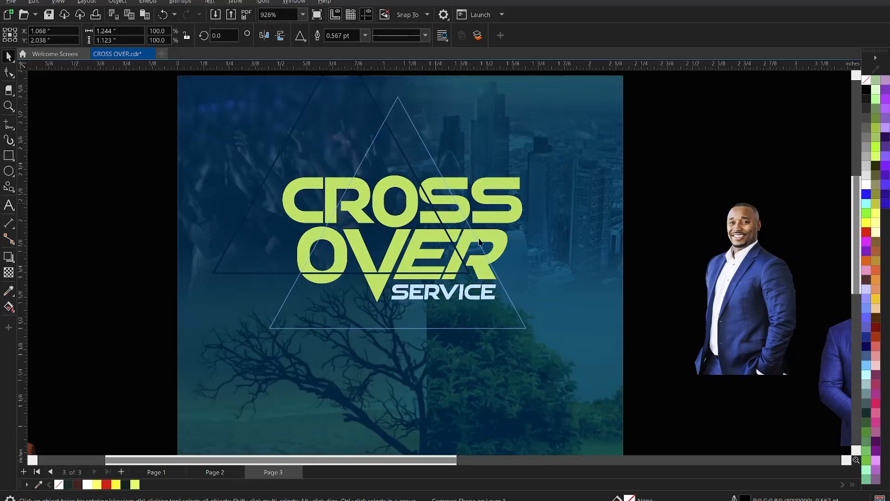
{"action": "left_click_drag", "start_coordinate": [528, 335], "coordinate": [490, 312]}
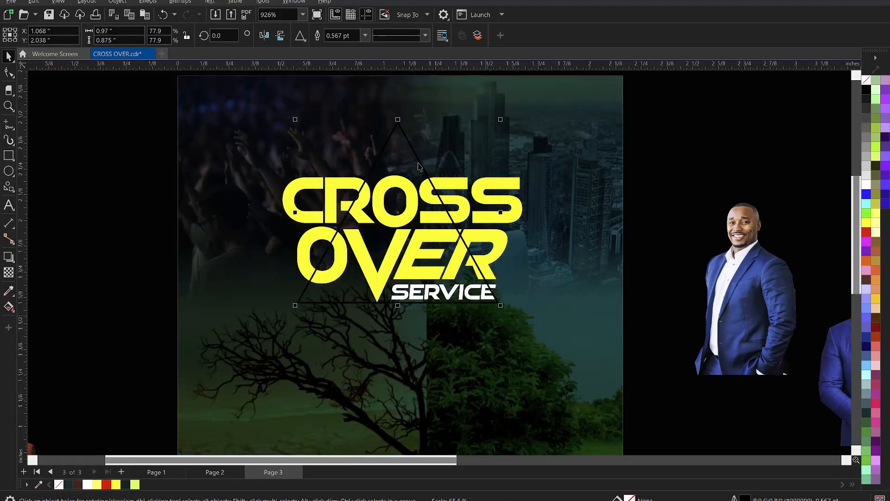
{"action": "left_click_drag", "start_coordinate": [417, 154], "coordinate": [417, 154]}
{"action": "left_click_drag", "start_coordinate": [418, 161], "coordinate": [418, 162]}
{"action": "scroll", "coordinate": [417, 181], "scroll_direction": "up", "scroll_amount": 2}
{"action": "scroll", "coordinate": [416, 193], "scroll_direction": "up", "scroll_amount": 1}
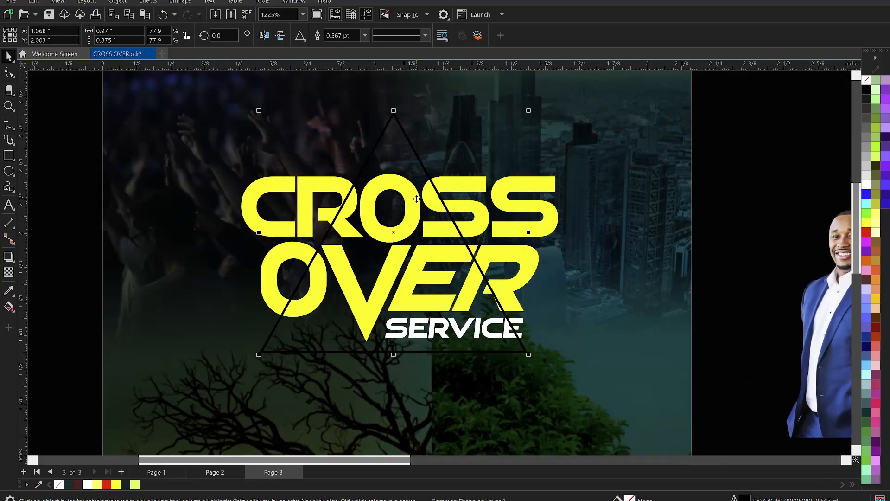
{"action": "left_click", "coordinate": [417, 201]}
{"action": "scroll", "coordinate": [423, 167], "scroll_direction": "down", "scroll_amount": 1}
{"action": "key", "text": "Escape"}
{"action": "scroll", "coordinate": [412, 153], "scroll_direction": "up", "scroll_amount": 1}
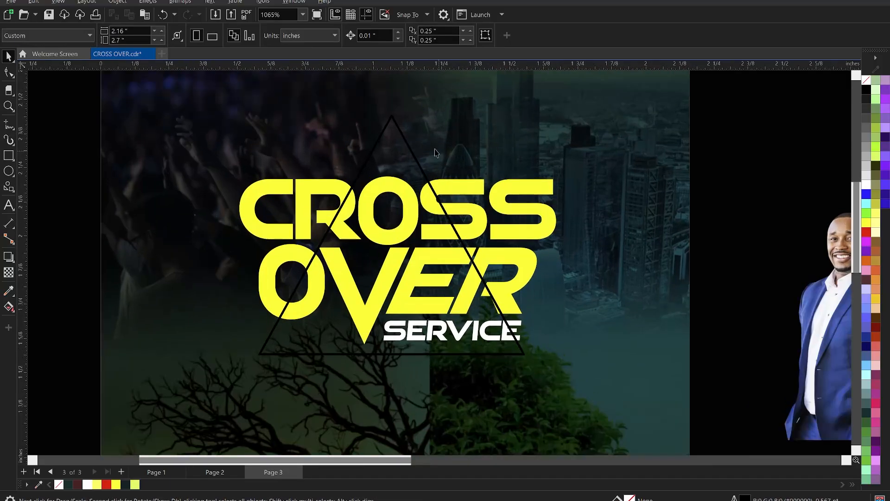
Step: Give the triangle a white outline with a width of 8.0 pt
{"action": "left_click", "coordinate": [410, 149]}
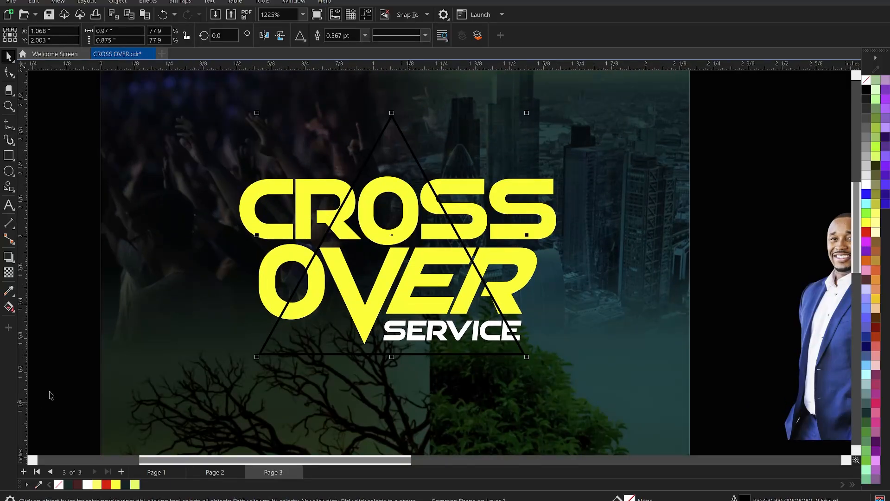
{"action": "right_click", "coordinate": [86, 484]}
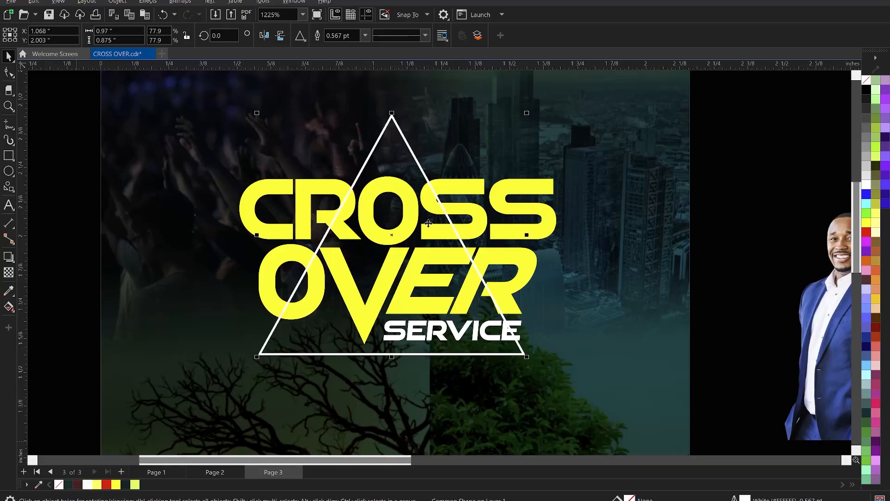
{"action": "left_click", "coordinate": [364, 39]}
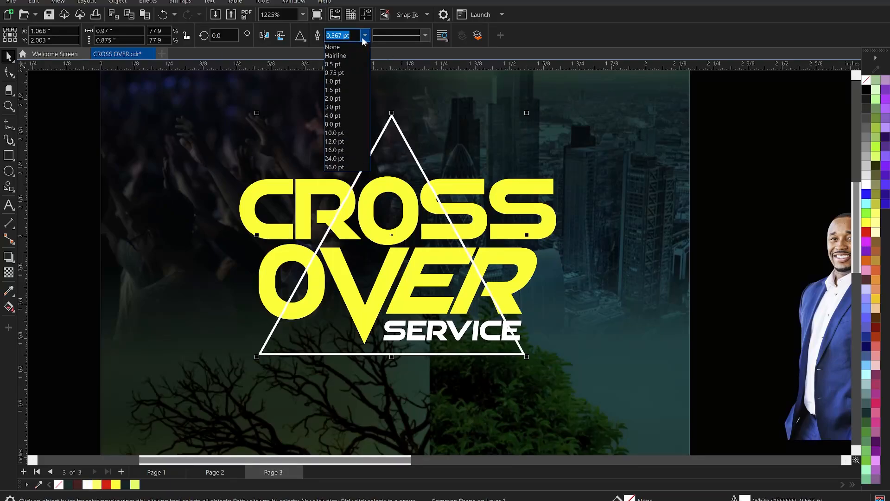
{"action": "left_click", "coordinate": [338, 124]}
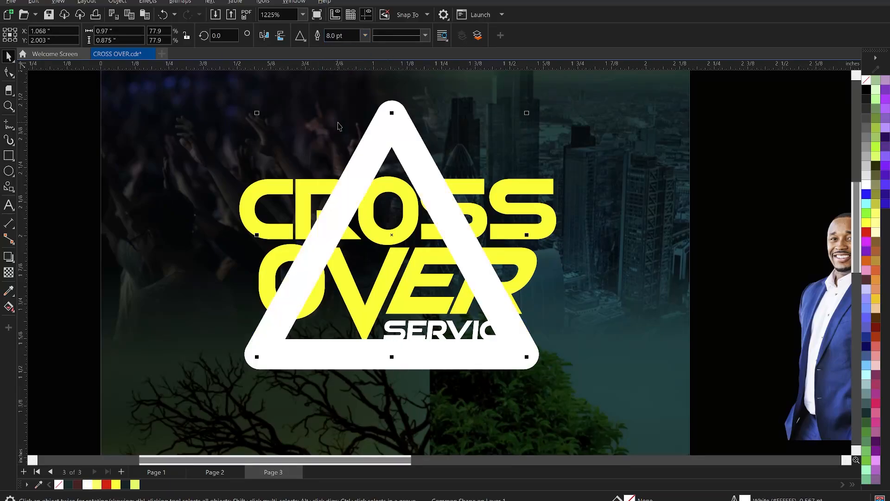
Step: Stretch the triangle to about 0.899 inch tall and centre it horizontally on the title
{"action": "left_click_drag", "start_coordinate": [418, 158], "coordinate": [418, 155]}
{"action": "left_click_drag", "start_coordinate": [393, 353], "coordinate": [393, 364]}
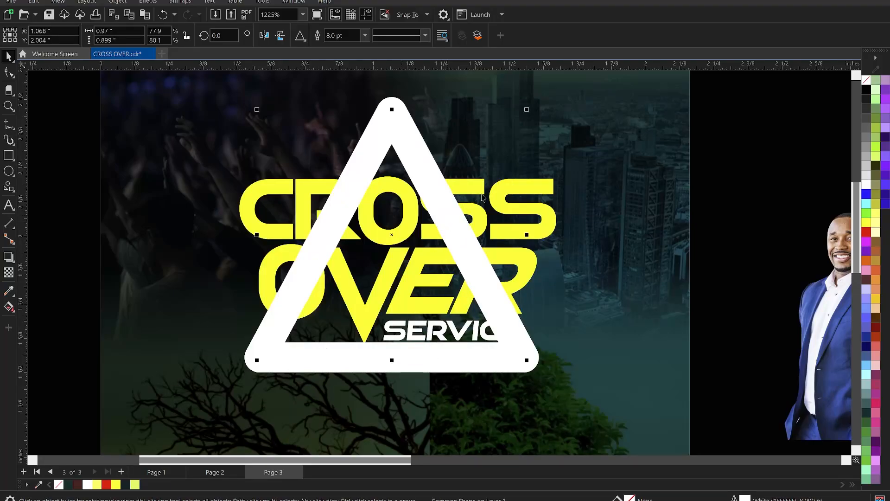
{"action": "left_click", "coordinate": [501, 198], "text": "shift"}
{"action": "key", "text": "c"}
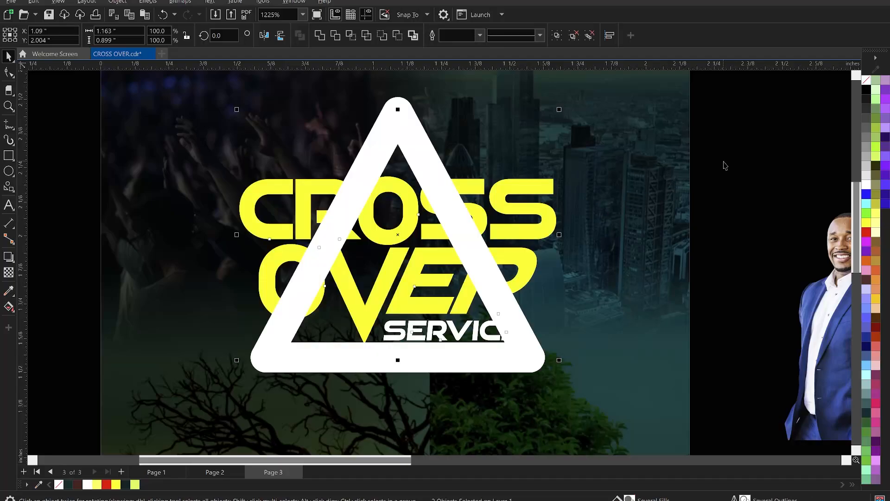
{"action": "left_click", "coordinate": [716, 162]}
Step: Give the triangle's outline sharp mitered corners and extended square line caps
{"action": "left_click", "coordinate": [413, 134]}
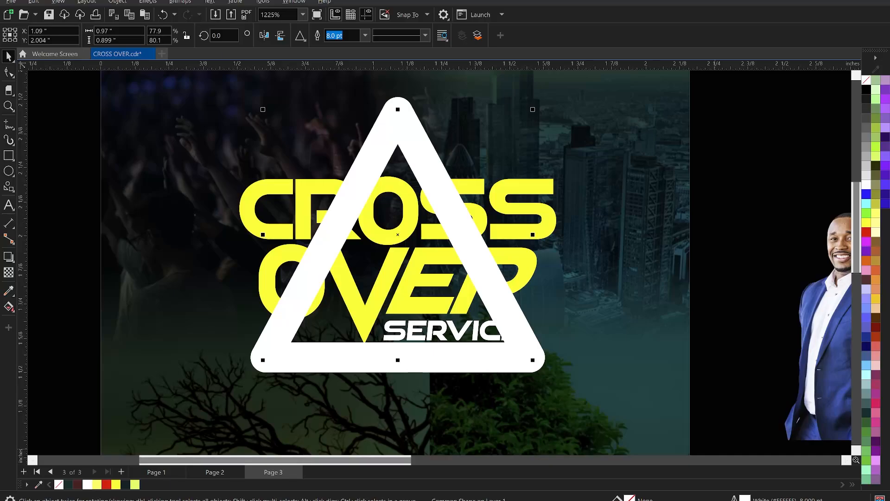
{"action": "key", "text": "F12"}
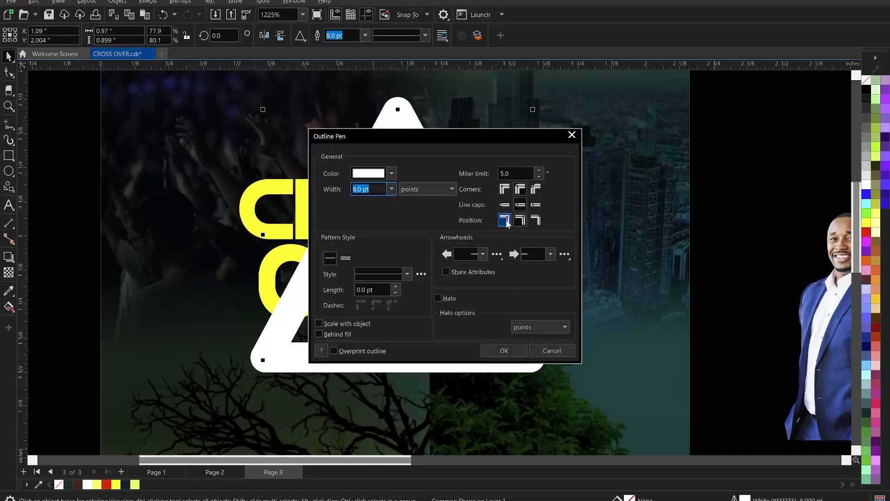
{"action": "left_click_drag", "start_coordinate": [495, 135], "coordinate": [622, 164]}
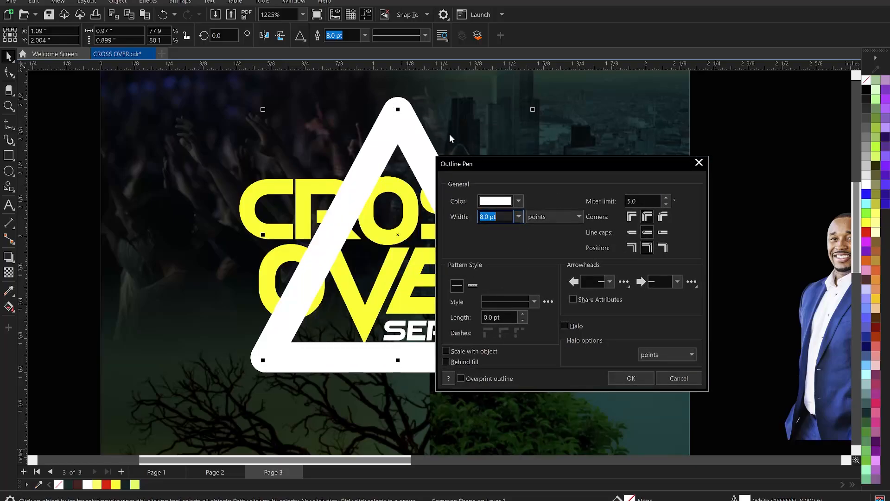
{"action": "left_click", "coordinate": [631, 218]}
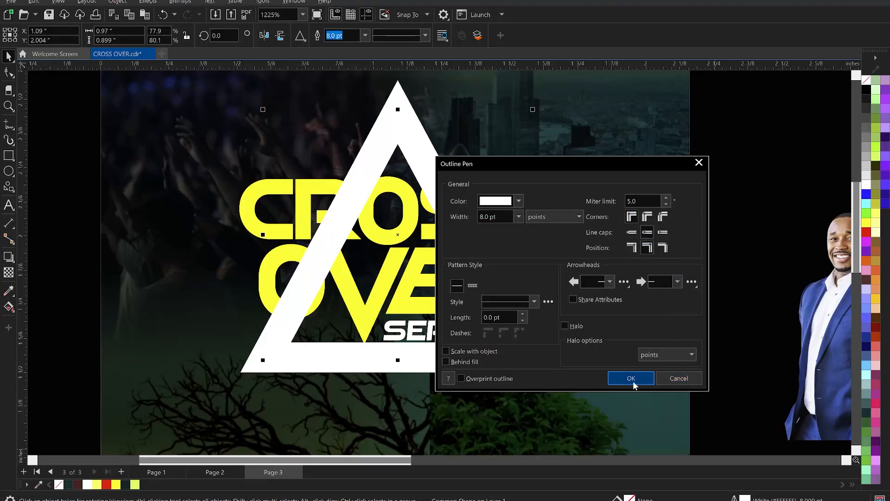
{"action": "left_click", "coordinate": [663, 232]}
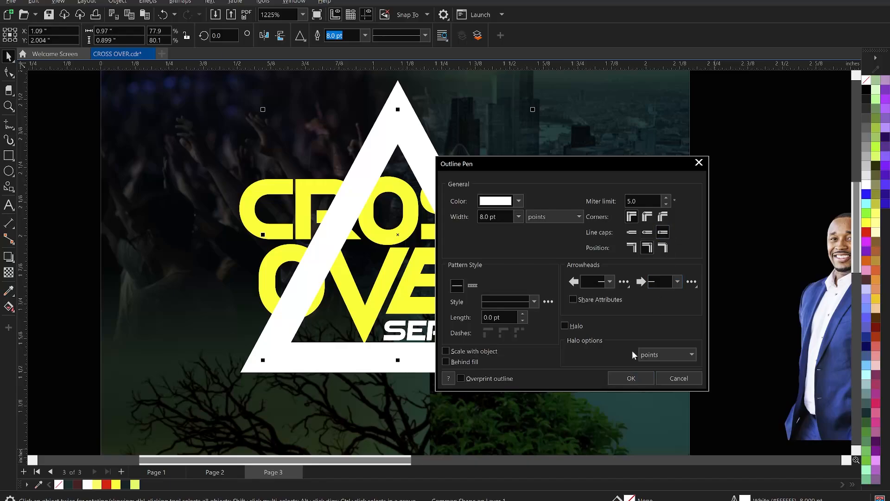
{"action": "left_click", "coordinate": [632, 378]}
{"action": "left_click", "coordinate": [752, 231]}
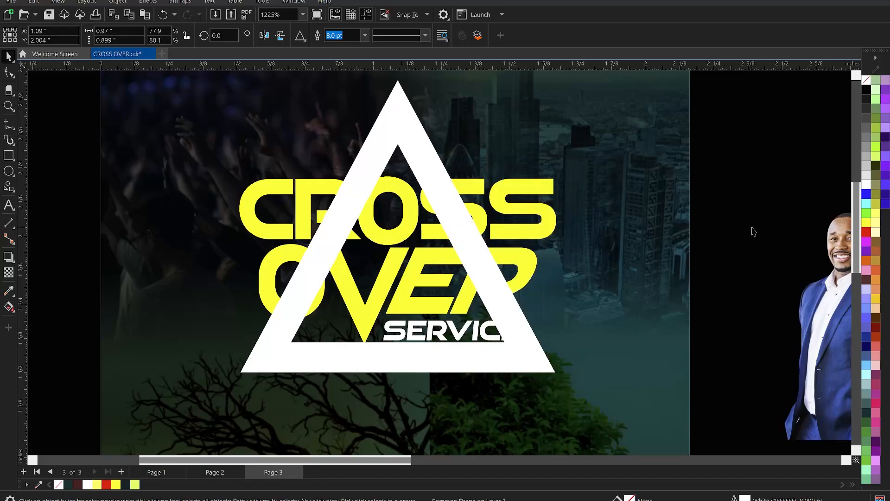
Step: Scale the triangle down about its centre to about 0.96 by 0.891 inch
{"action": "scroll", "coordinate": [625, 239], "scroll_direction": "down", "scroll_amount": 2}
{"action": "scroll", "coordinate": [540, 277], "scroll_direction": "up", "scroll_amount": 2}
{"action": "left_click", "coordinate": [540, 277]}
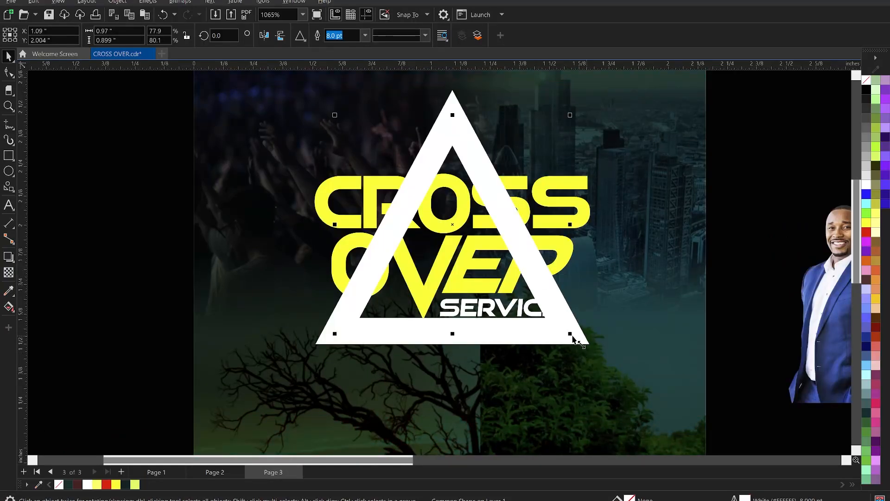
{"action": "left_click_drag", "start_coordinate": [570, 335], "coordinate": [563, 329]}
{"action": "key", "text": "Delete"}
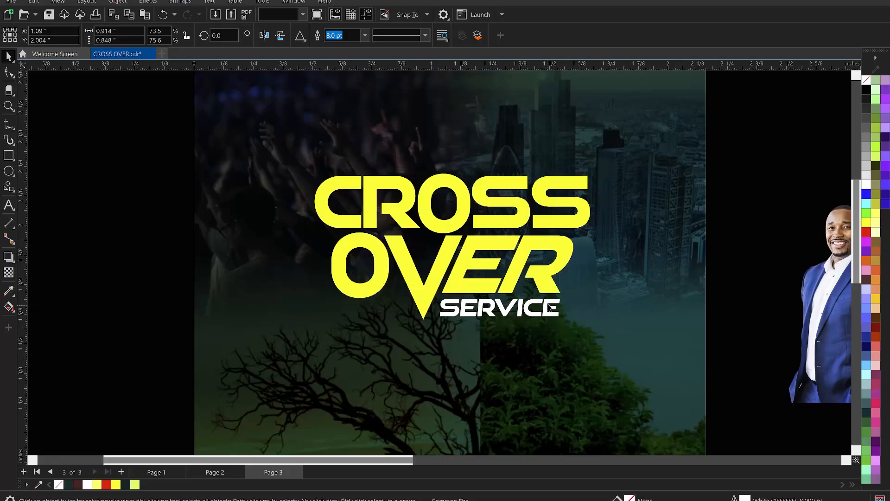
{"action": "key", "text": "ctrl+z"}
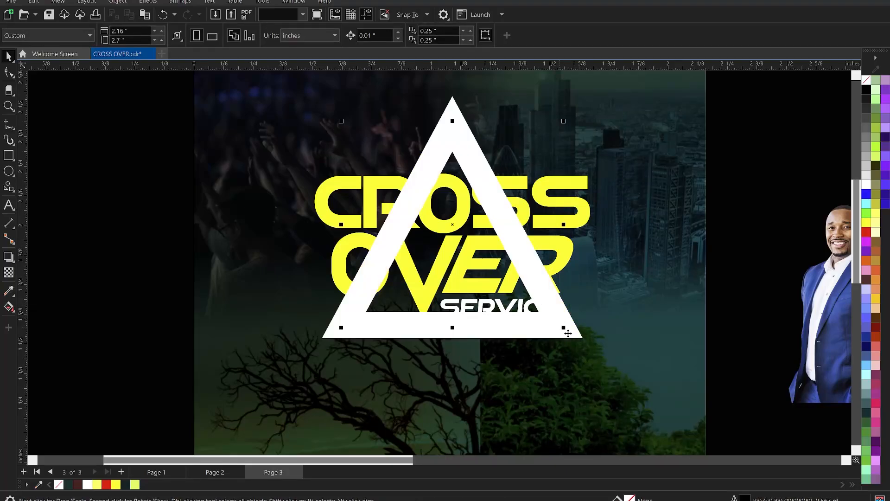
{"action": "left_click_drag", "start_coordinate": [564, 328], "coordinate": [571, 333]}
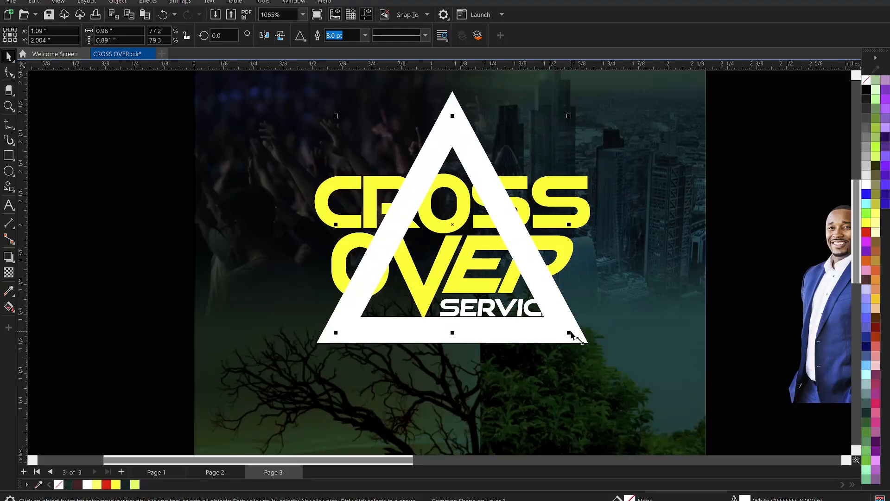
Step: Bring the title group in front of the triangle and weld an ungrouped duplicate of it into one shape in place
{"action": "left_click_drag", "start_coordinate": [108, 154], "coordinate": [654, 330]}
{"action": "key", "text": "shift+Page_Up"}
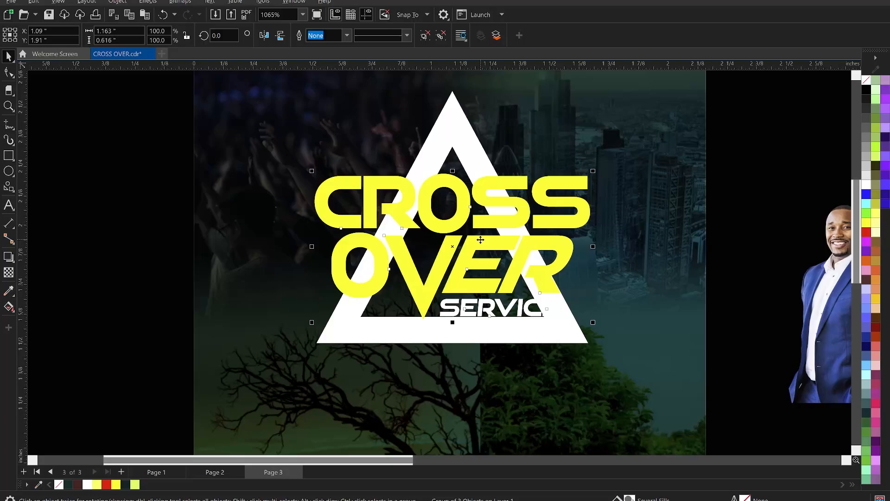
{"action": "key", "text": "ctrl+c"}
{"action": "key", "text": "ctrl+v"}
{"action": "left_click", "coordinate": [442, 39]}
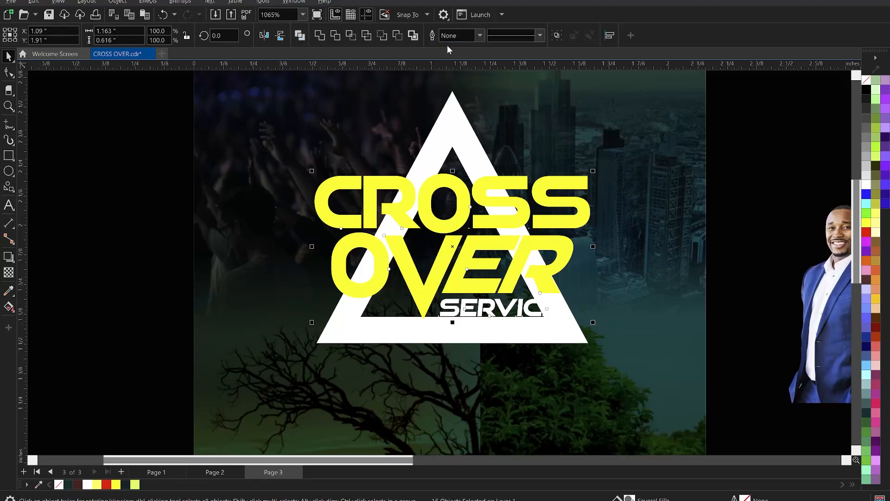
{"action": "left_click", "coordinate": [319, 36]}
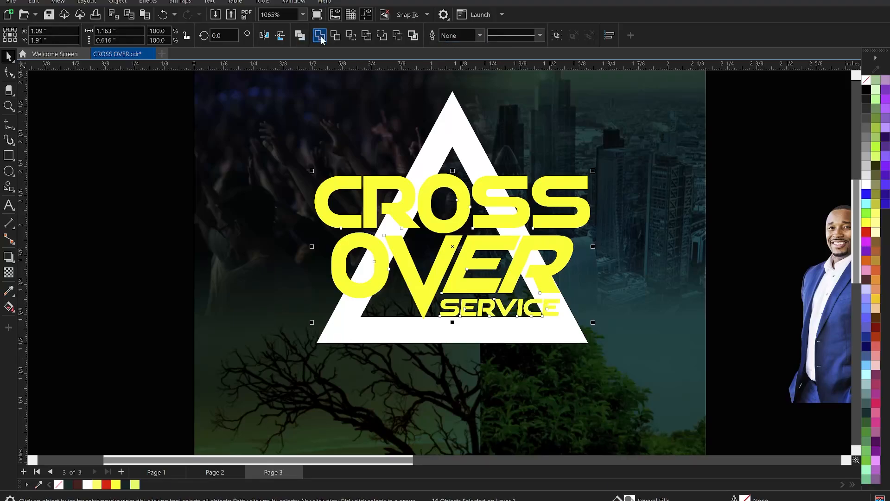
{"action": "left_click_drag", "start_coordinate": [468, 255], "coordinate": [234, 186]}
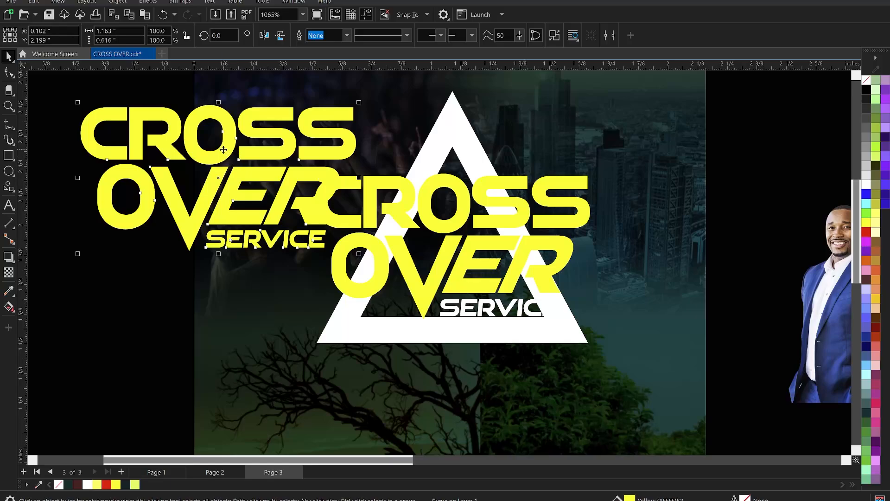
{"action": "key", "text": "ctrl+z"}
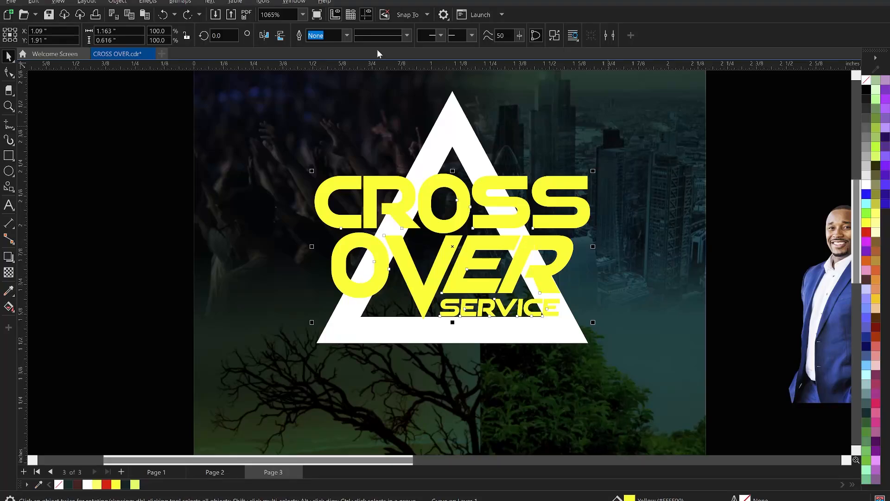
Step: Give the welded title copy a 4.0 pt outline and convert that outline into a separate object
{"action": "left_click", "coordinate": [347, 35]}
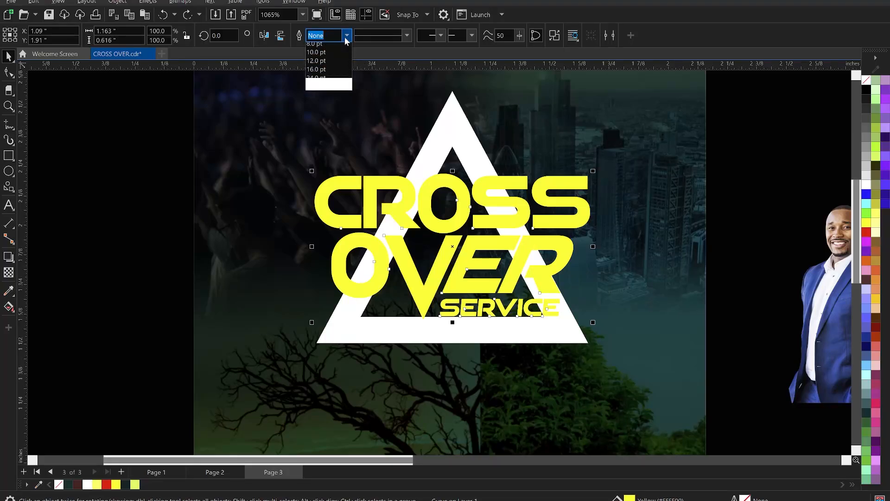
{"action": "left_click", "coordinate": [321, 116]}
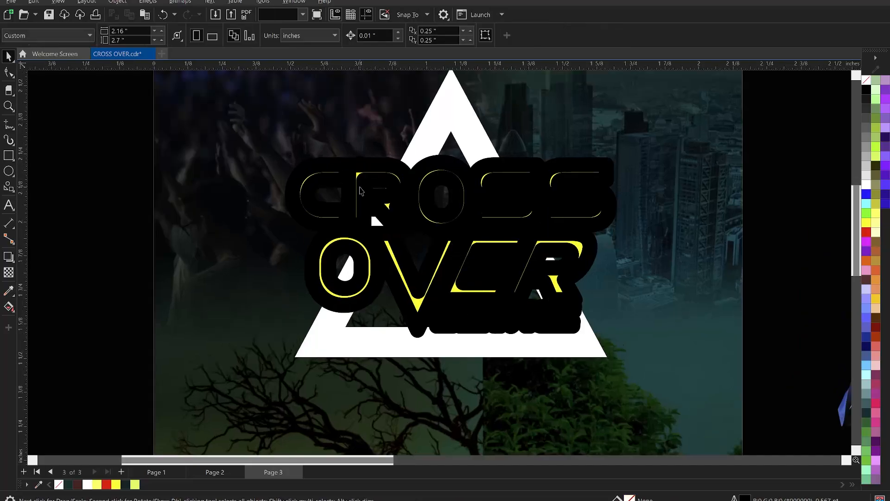
{"action": "left_click", "coordinate": [356, 184]}
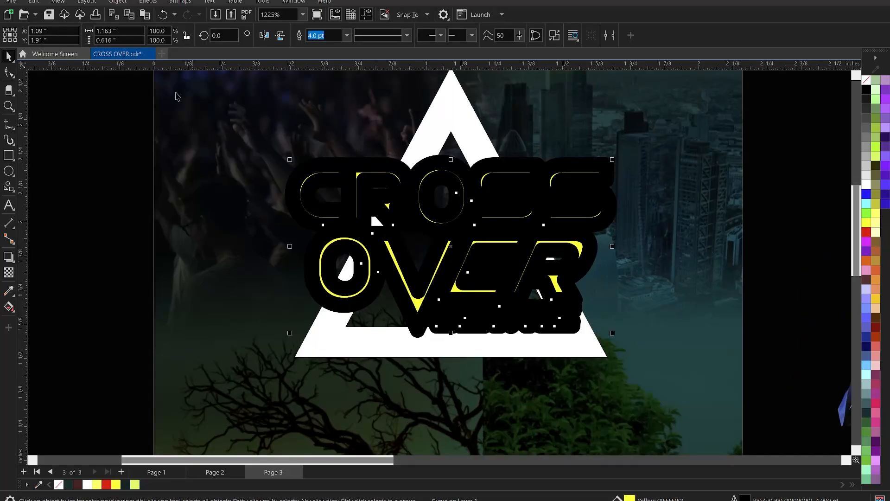
{"action": "left_click", "coordinate": [118, 2]}
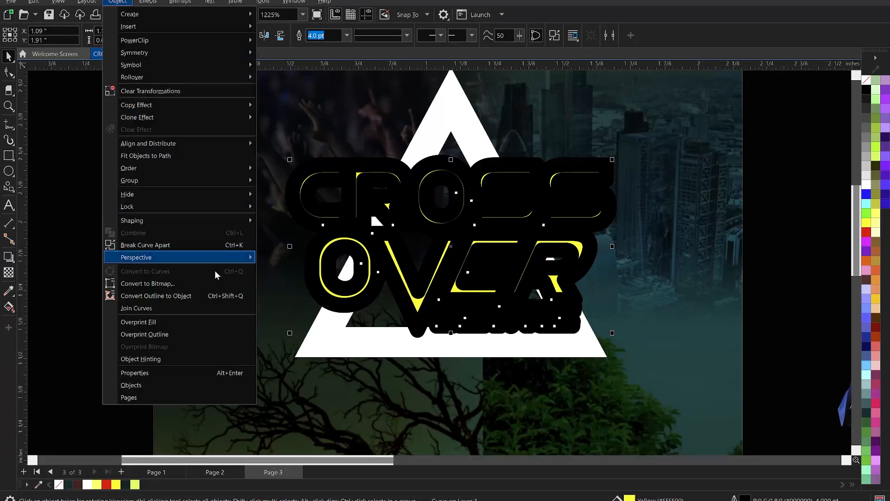
{"action": "left_click", "coordinate": [179, 296]}
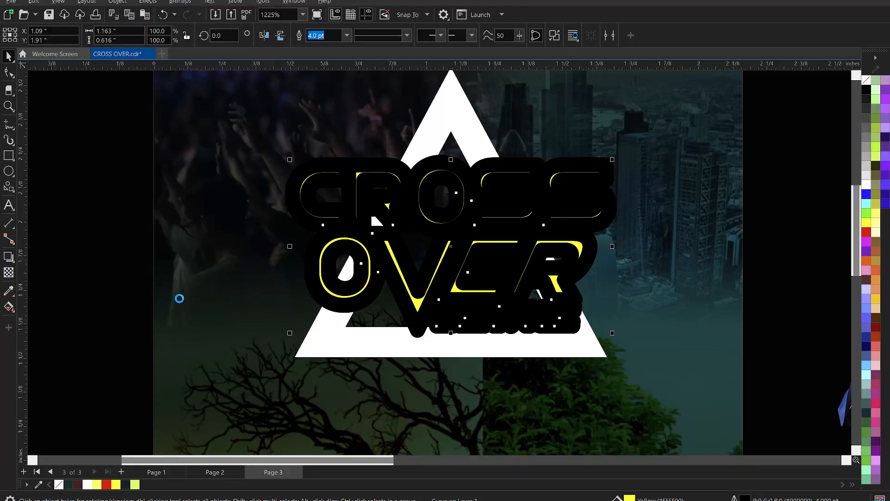
{"action": "left_click", "coordinate": [100, 260]}
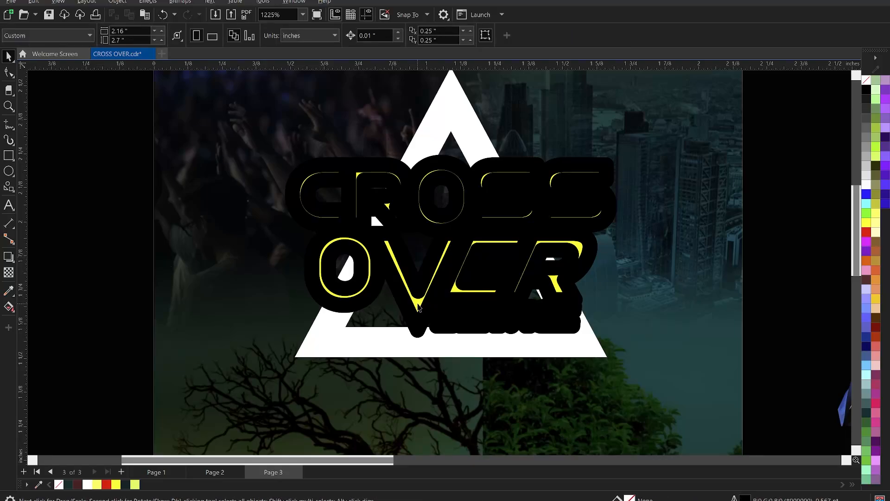
{"action": "left_click_drag", "start_coordinate": [418, 307], "coordinate": [251, 271]}
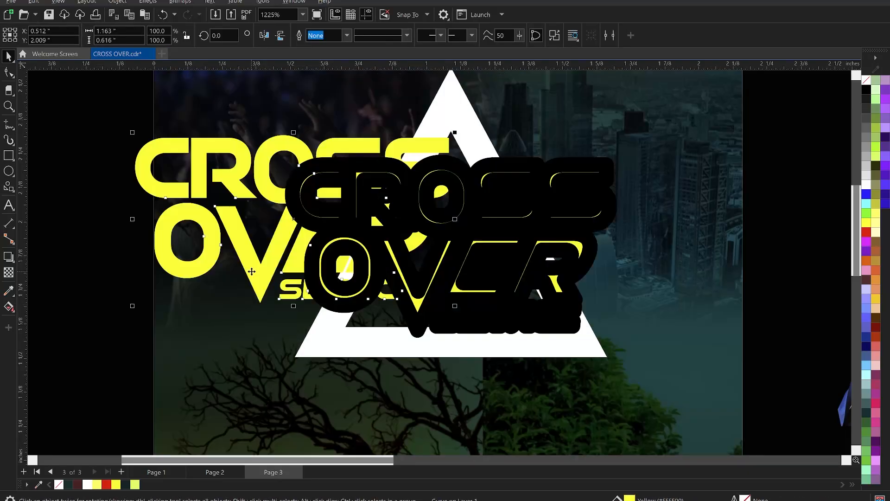
{"action": "key", "text": "ctrl+z"}
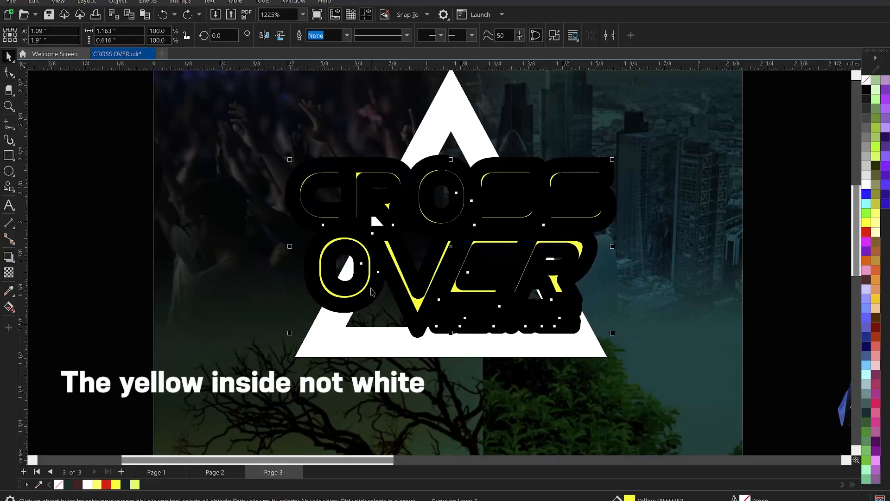
{"action": "key", "text": "Escape"}
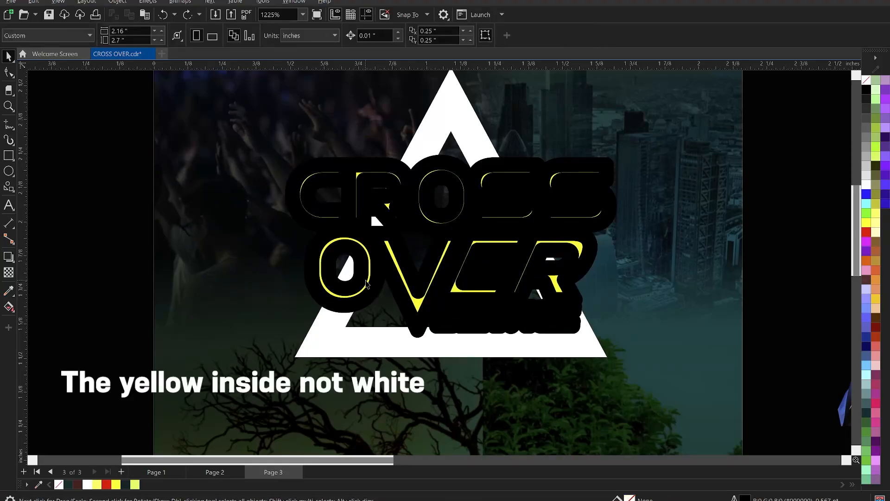
Step: Weld the yellow title copy and its black outline object into a single solid black shape
{"action": "scroll", "coordinate": [417, 296], "scroll_direction": "up", "scroll_amount": 1}
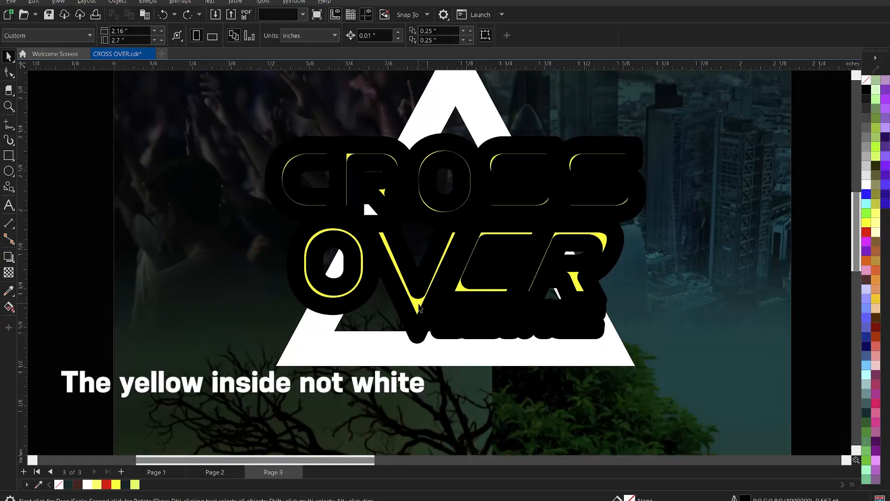
{"action": "left_click", "coordinate": [419, 306]}
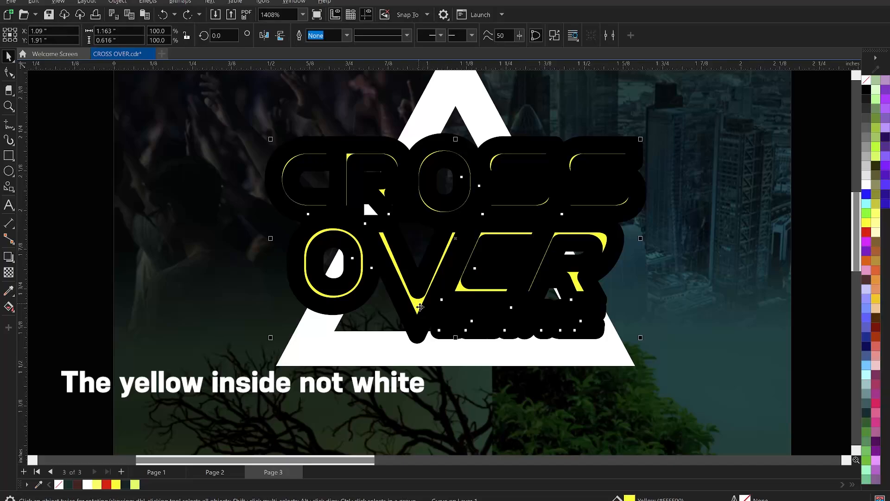
{"action": "left_click", "coordinate": [419, 342], "text": "shift"}
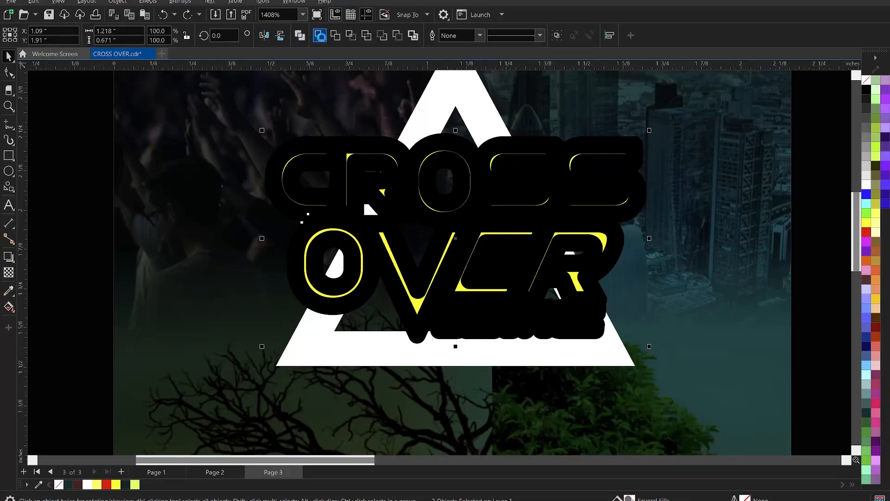
{"action": "left_click", "coordinate": [320, 35]}
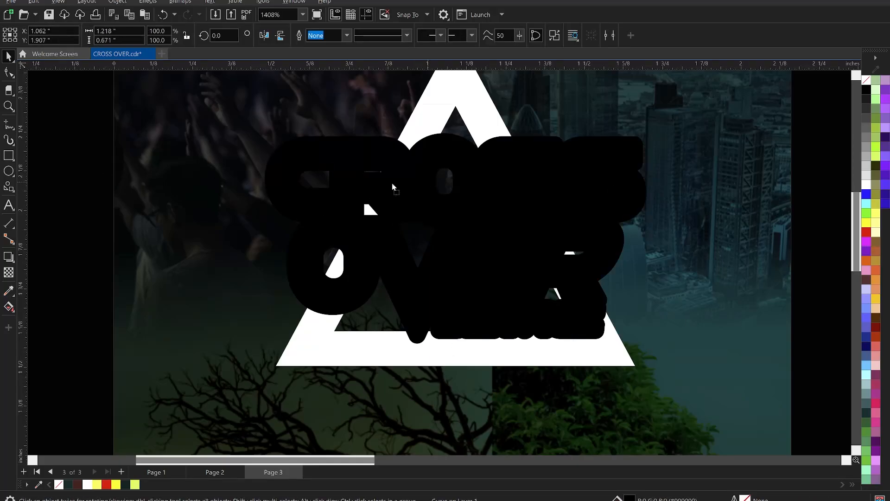
{"action": "left_click_drag", "start_coordinate": [407, 182], "coordinate": [271, 154]}
{"action": "key", "text": "ctrl+z"}
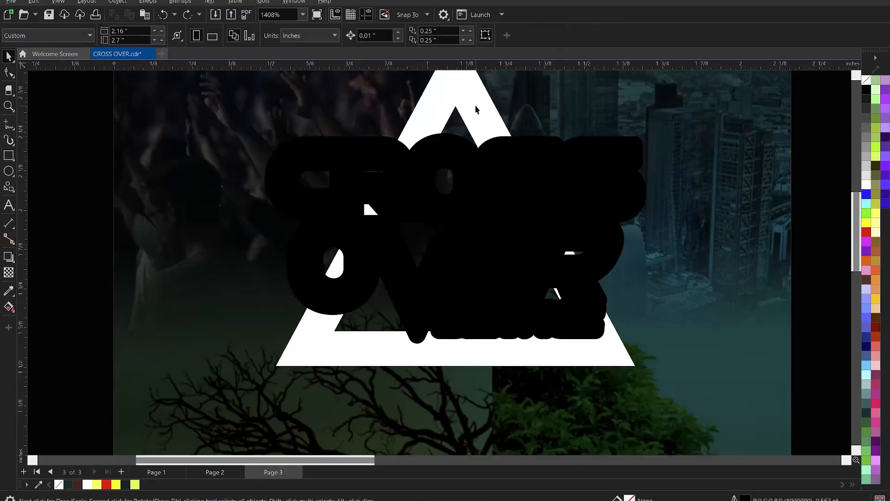
Step: Convert the triangle's white 8.0 pt outline into an object
{"action": "left_click", "coordinate": [475, 109]}
{"action": "scroll", "coordinate": [436, 225], "scroll_direction": "down", "scroll_amount": 3}
{"action": "scroll", "coordinate": [454, 148], "scroll_direction": "up", "scroll_amount": 3}
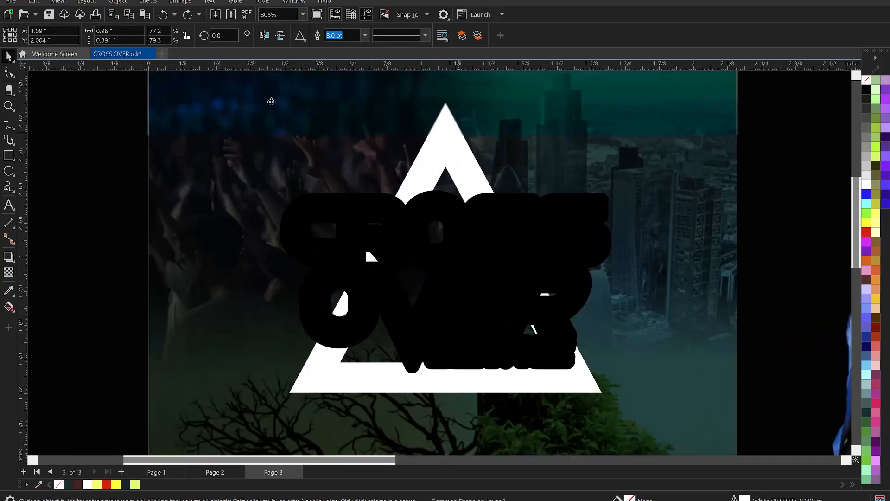
{"action": "left_click", "coordinate": [114, 2]}
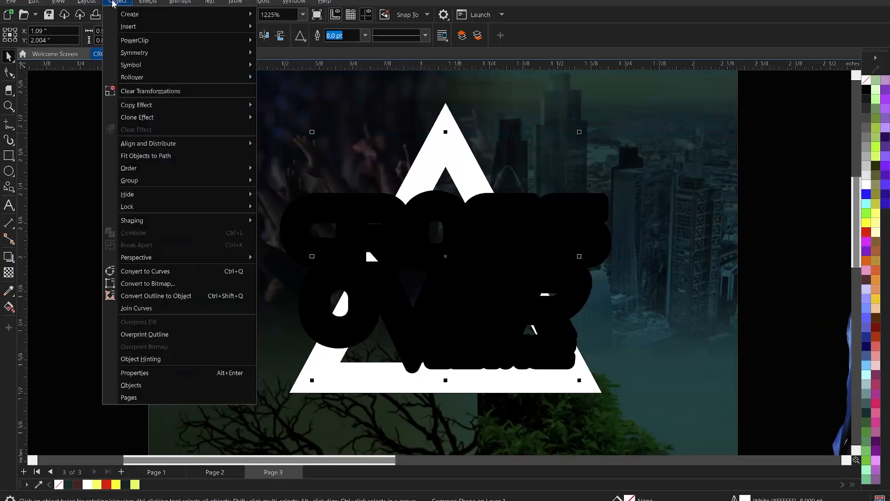
{"action": "left_click", "coordinate": [169, 295]}
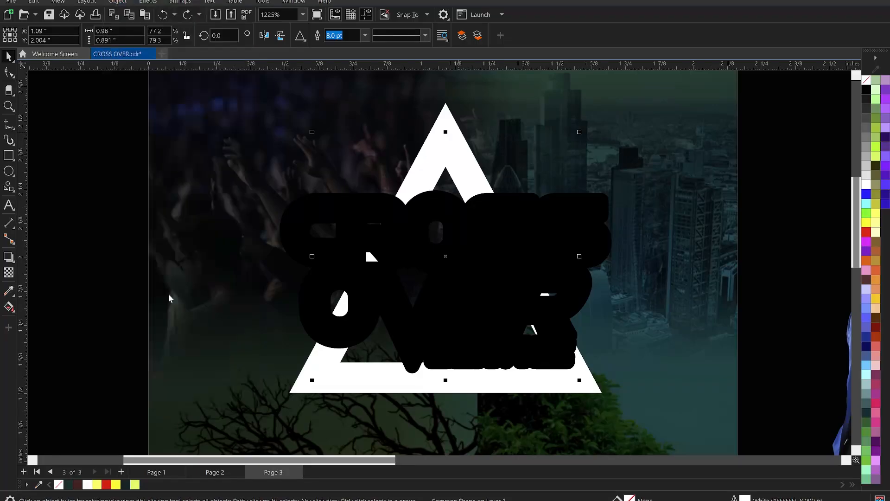
{"action": "left_click", "coordinate": [108, 224]}
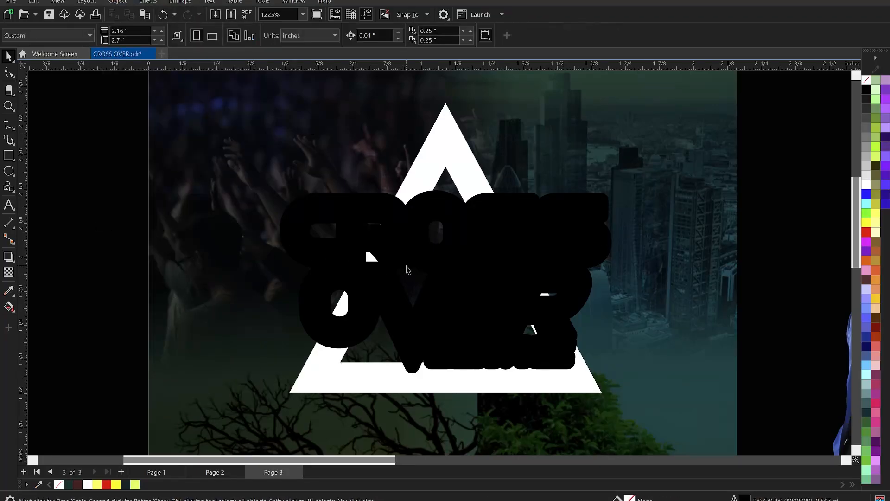
Step: Trim the white triangle frame with the solid black title shape
{"action": "left_click", "coordinate": [392, 245]}
{"action": "left_click", "coordinate": [453, 138], "text": "shift"}
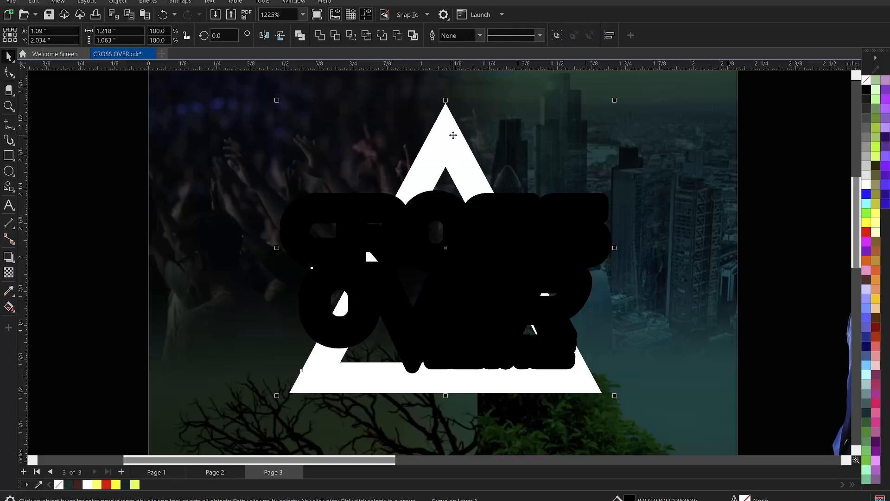
{"action": "left_click", "coordinate": [335, 36]}
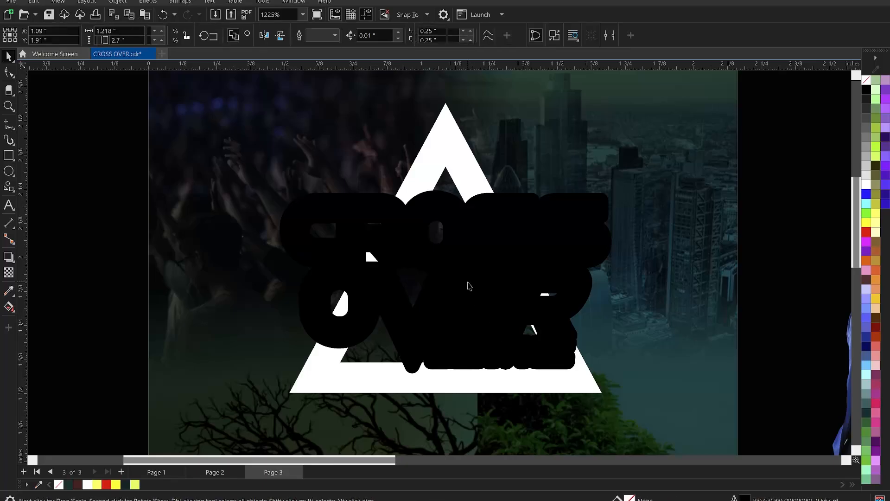
Step: Undo the triangle trim and the title outline work, back to the plain yellow title copy without an outline
{"action": "key", "text": "Escape"}
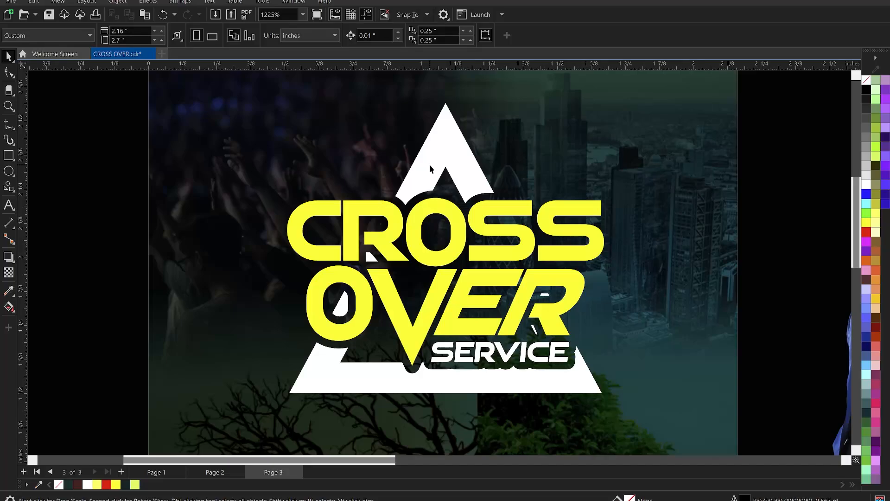
{"action": "key", "text": "ctrl+z"}
{"action": "key", "text": "ctrl+z"}
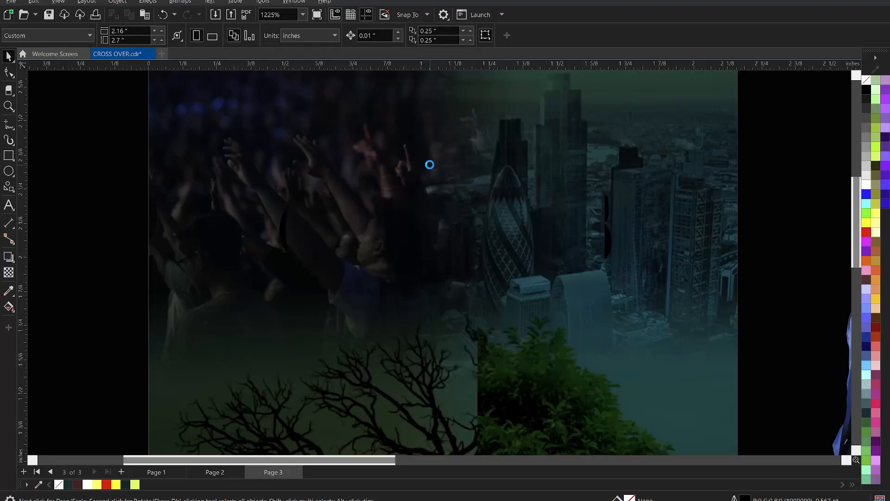
{"action": "key", "text": "ctrl+z"}
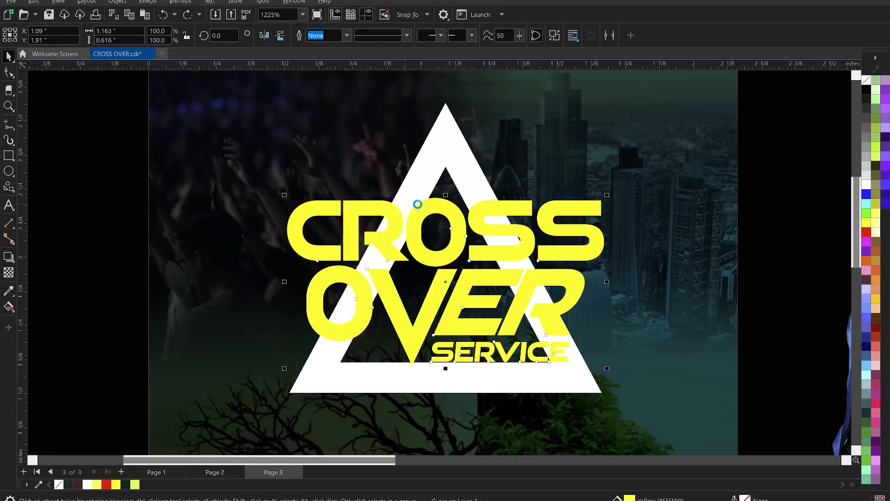
{"action": "key", "text": "ctrl+shift+z"}
{"action": "left_click", "coordinate": [144, 231]}
{"action": "left_click_drag", "start_coordinate": [456, 228], "coordinate": [278, 119]}
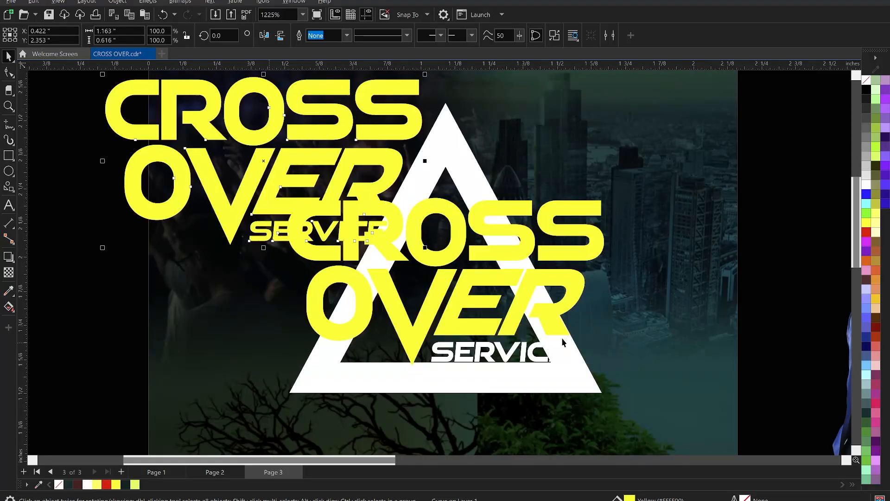
{"action": "left_click", "coordinate": [519, 302]}
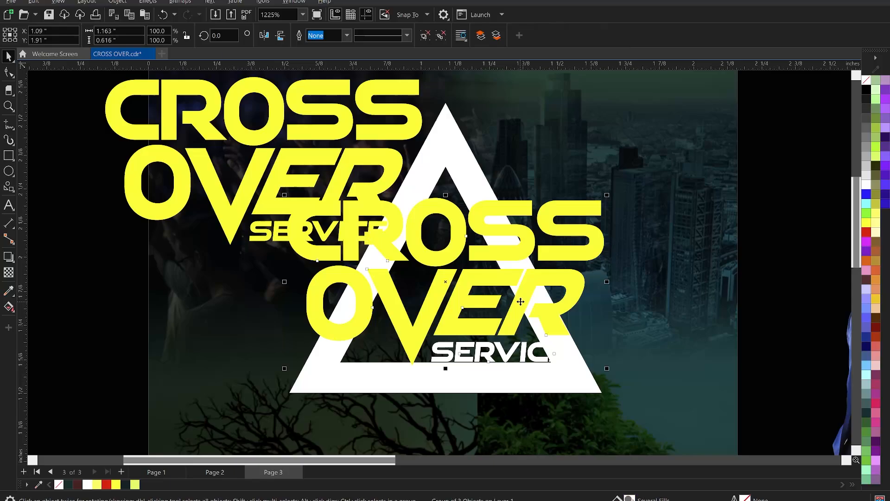
{"action": "left_click", "coordinate": [322, 106]}
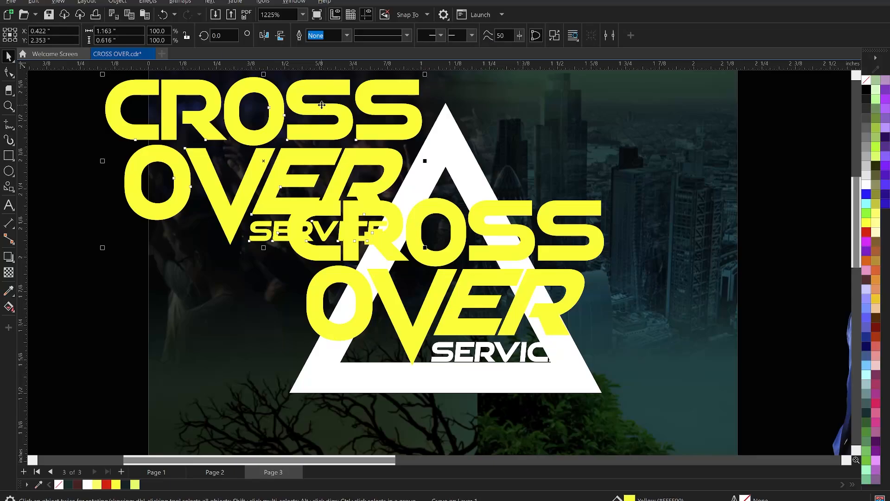
{"action": "key", "text": "ctrl+z"}
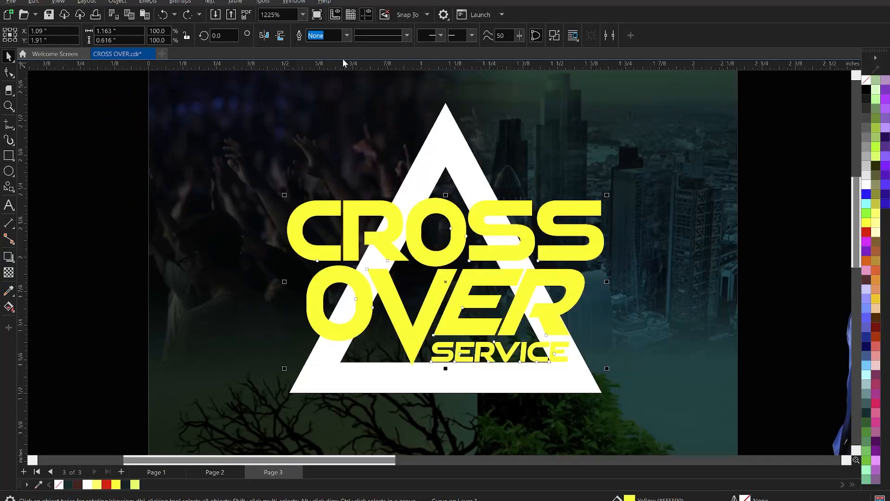
Step: Give the yellow title copy a 4.0 pt black outline with sharp mitered corners
{"action": "left_click", "coordinate": [346, 36]}
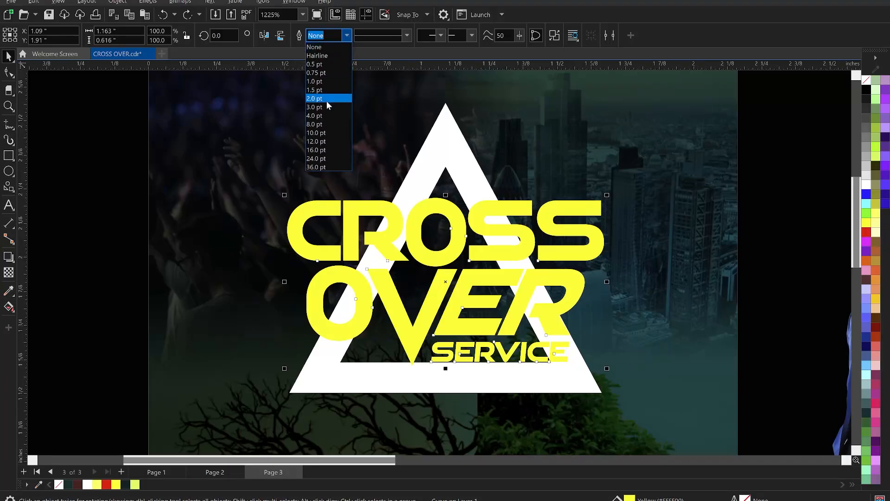
{"action": "left_click", "coordinate": [323, 116]}
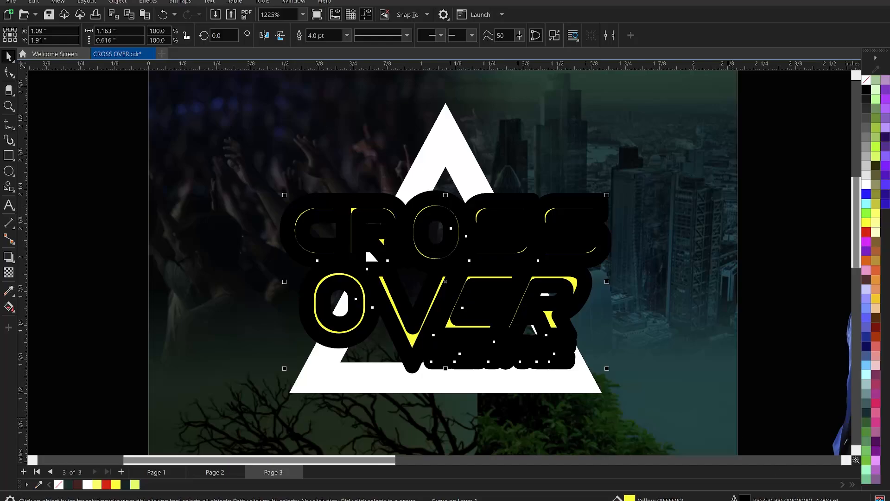
{"action": "key", "text": "F12"}
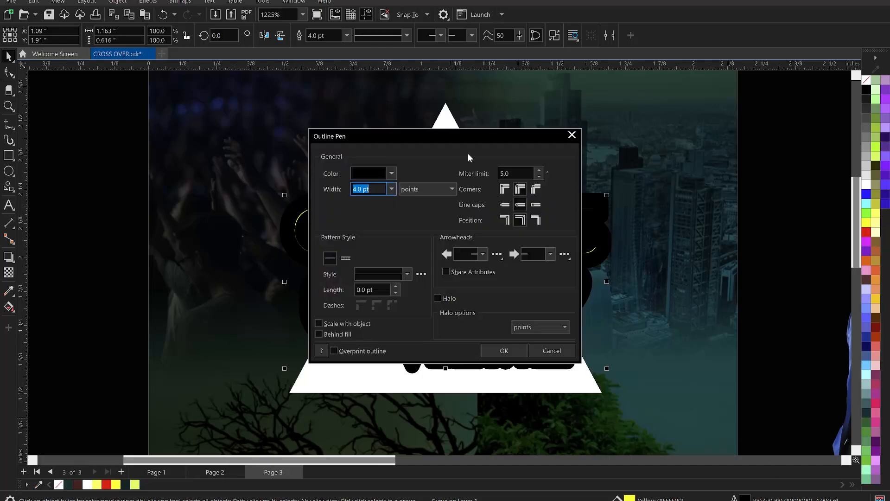
{"action": "left_click_drag", "start_coordinate": [460, 143], "coordinate": [666, 145]}
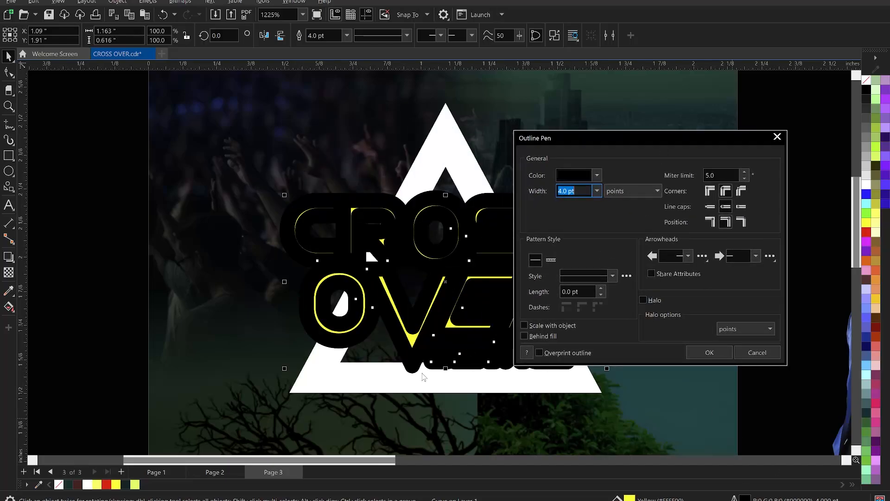
{"action": "left_click", "coordinate": [725, 191]}
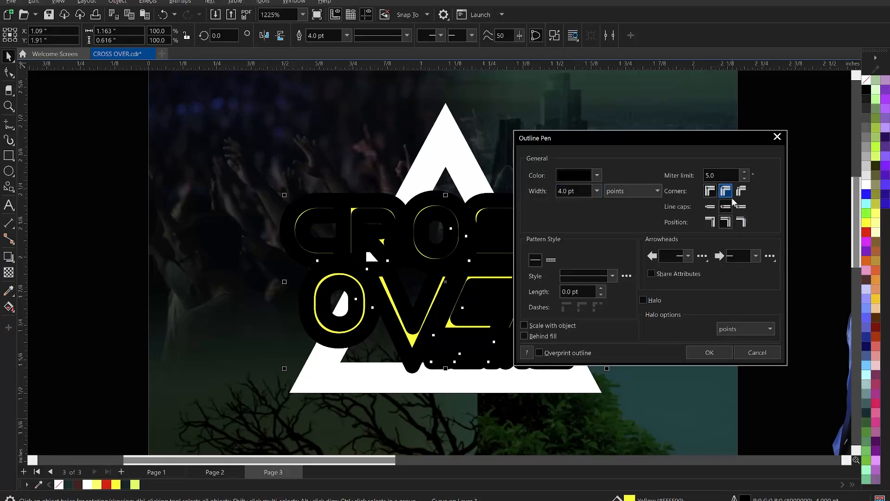
{"action": "left_click", "coordinate": [740, 206]}
{"action": "left_click", "coordinate": [712, 355]}
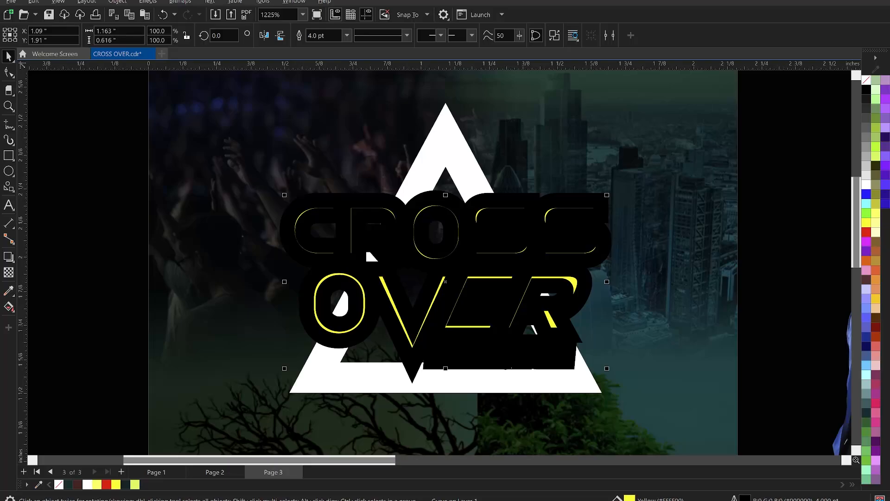
Step: Convert the title copy's outline to an object and weld it with the yellow lettering into one solid black shape
{"action": "left_click", "coordinate": [116, 3]}
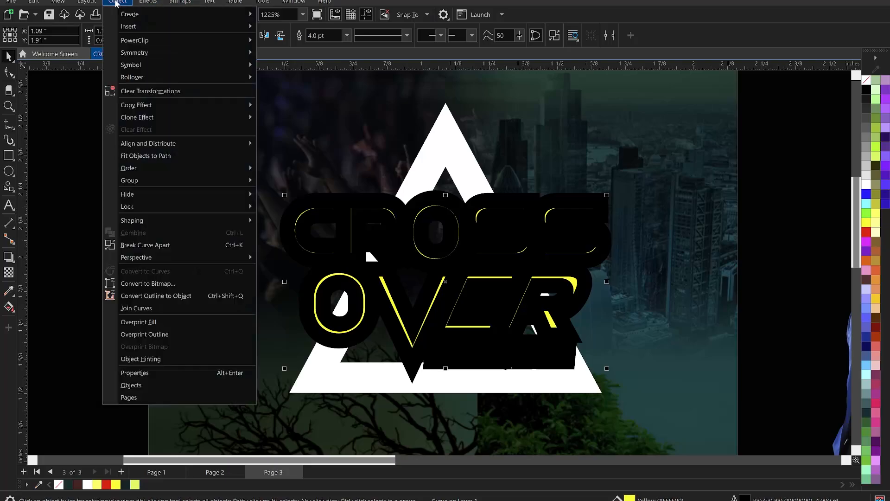
{"action": "left_click", "coordinate": [172, 298]}
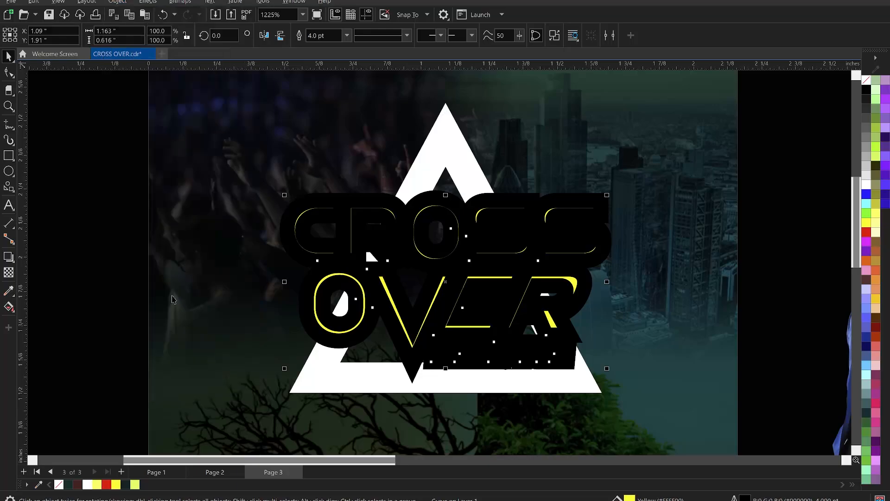
{"action": "left_click", "coordinate": [156, 299]}
{"action": "scroll", "coordinate": [444, 338], "scroll_direction": "up", "scroll_amount": 3}
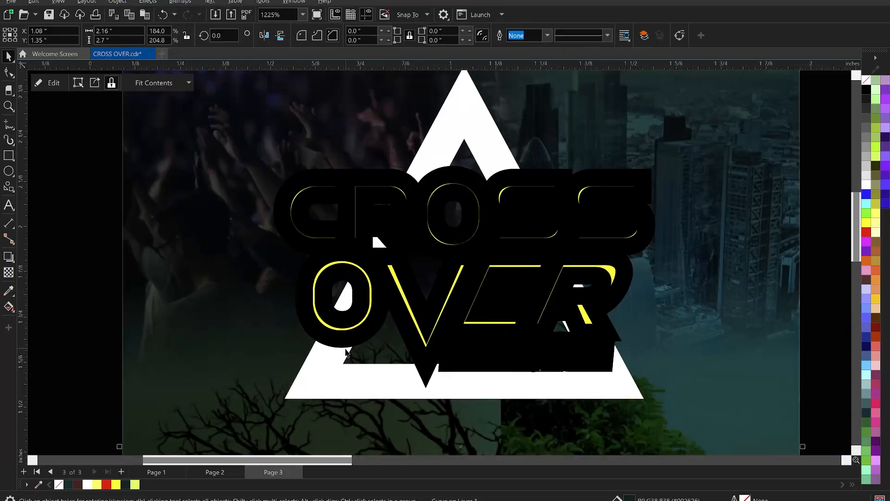
{"action": "left_click", "coordinate": [386, 251]}
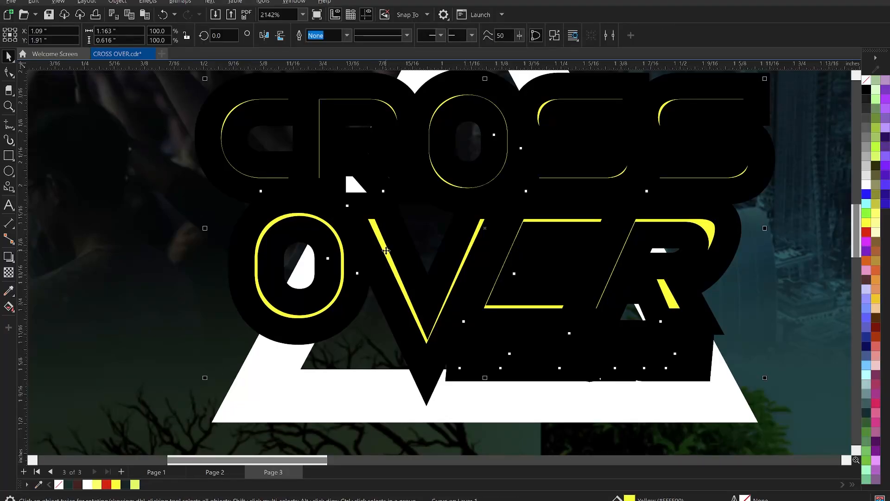
{"action": "left_click", "coordinate": [428, 393], "text": "shift"}
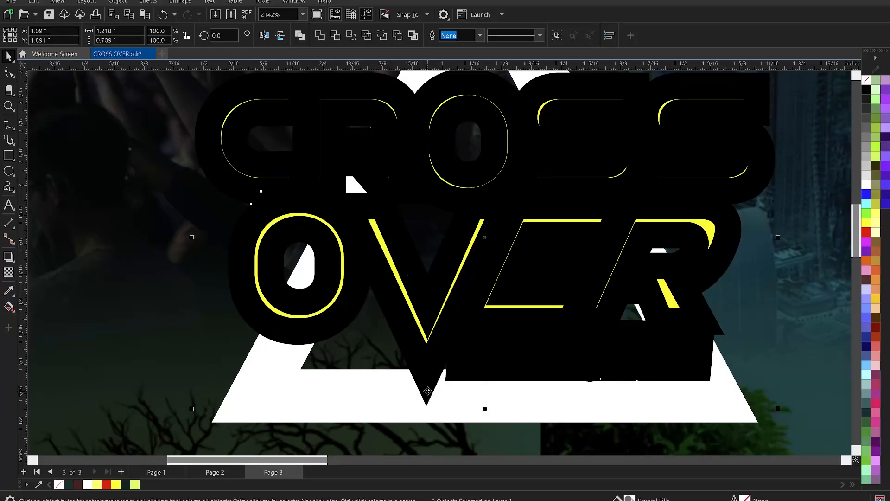
{"action": "left_click", "coordinate": [320, 36]}
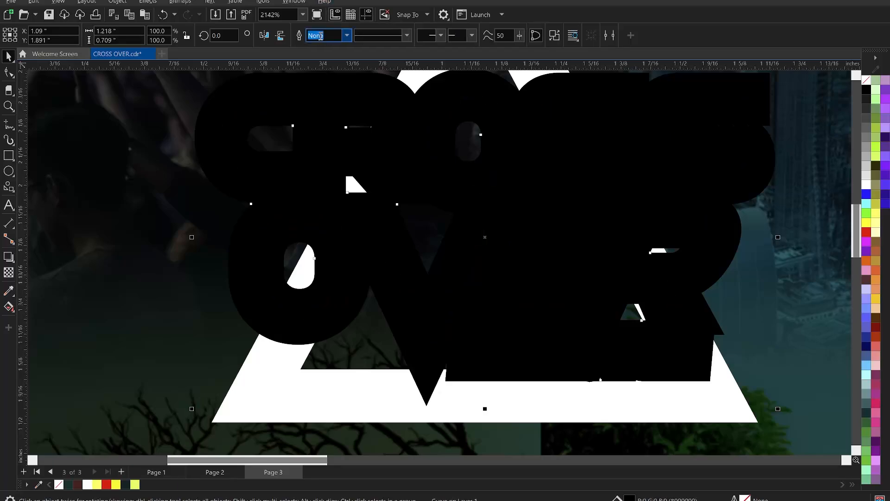
Step: Convert the white triangle's 8.0 pt outline into an object
{"action": "scroll", "coordinate": [466, 251], "scroll_direction": "down", "scroll_amount": 4}
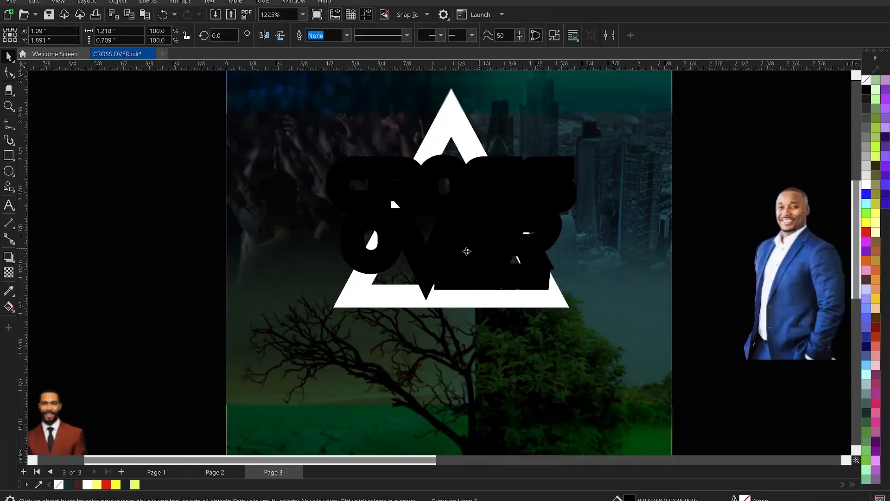
{"action": "left_click", "coordinate": [188, 199]}
{"action": "left_click", "coordinate": [452, 111]}
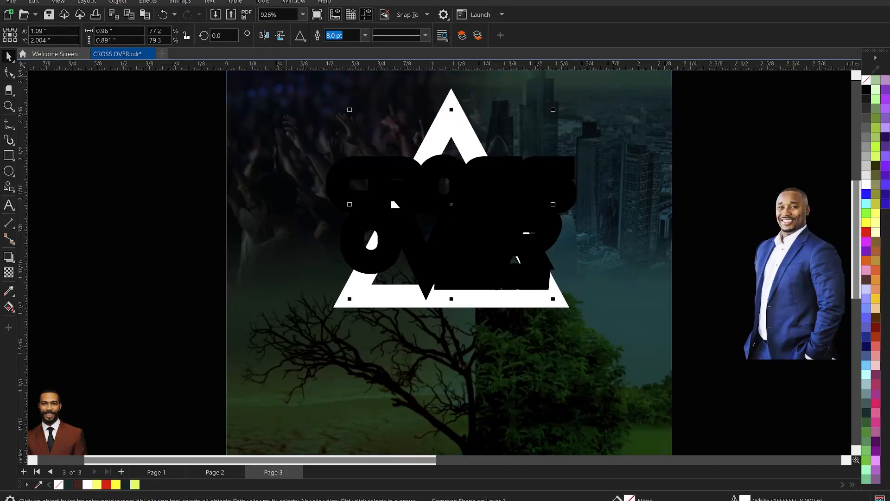
{"action": "left_click", "coordinate": [118, 2]}
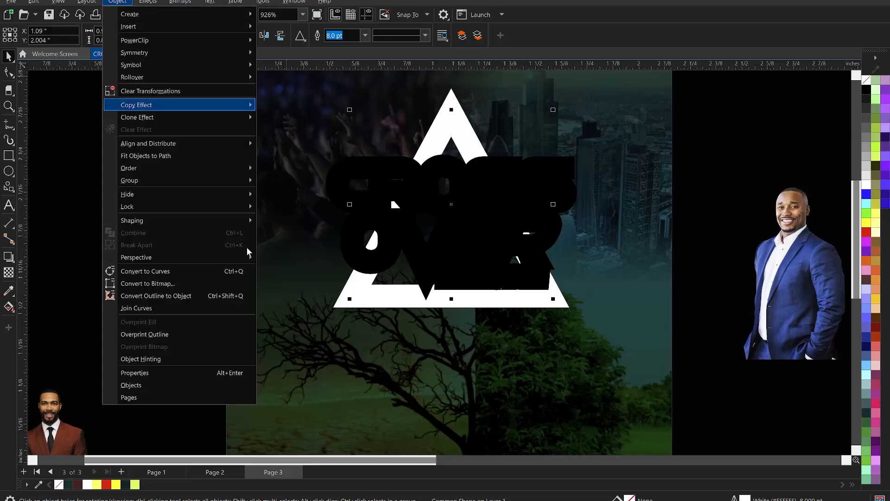
{"action": "left_click", "coordinate": [177, 296]}
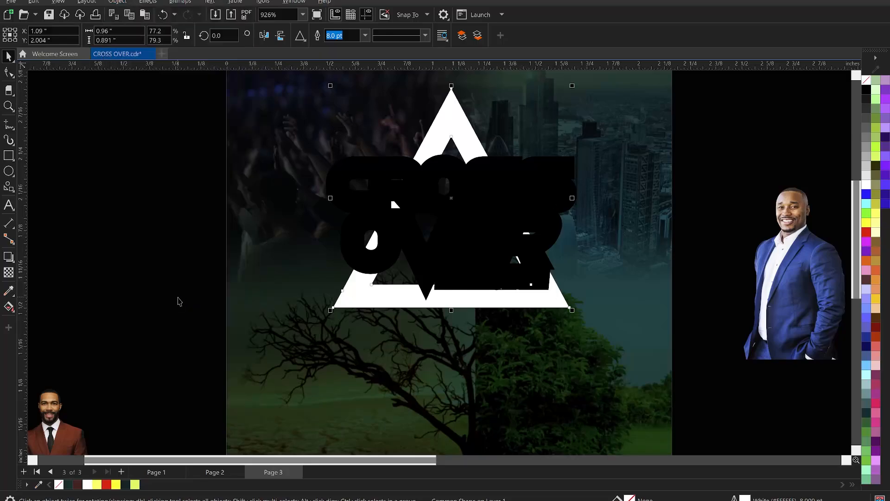
{"action": "left_click", "coordinate": [157, 275]}
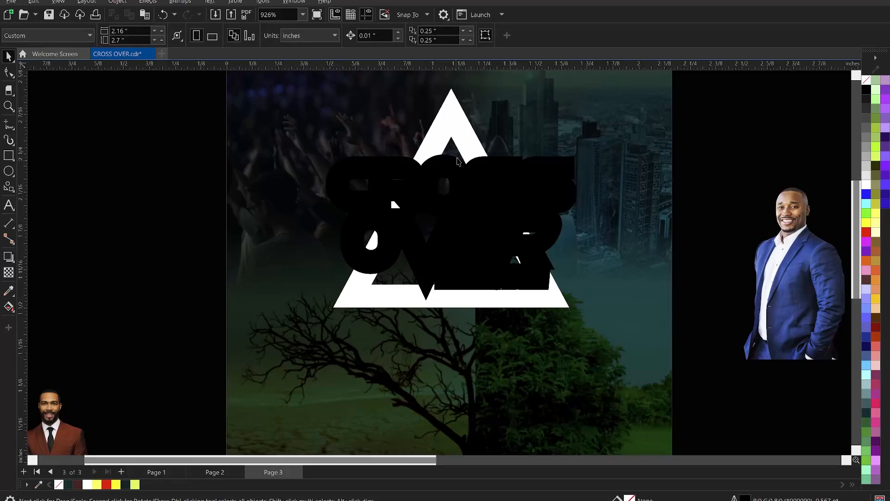
Step: Trim the white triangle frame with the sharp-cornered black title shape and delete the black shape
{"action": "left_click", "coordinate": [475, 210]}
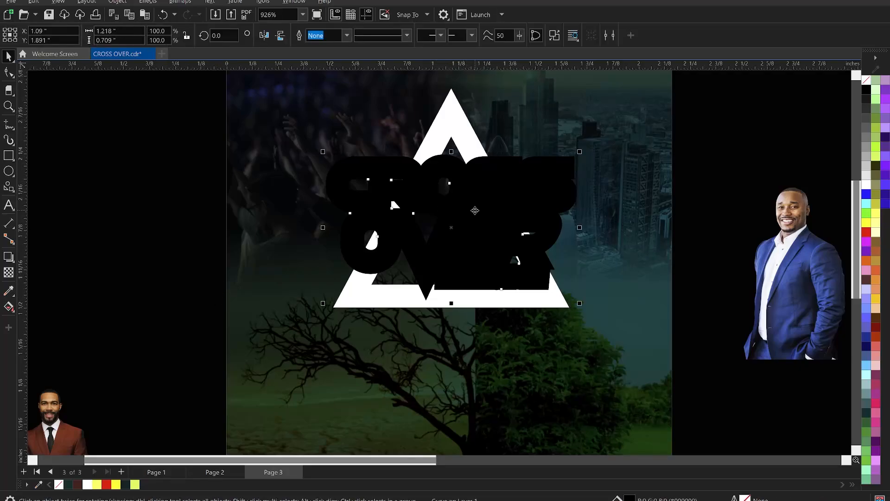
{"action": "left_click", "coordinate": [452, 112], "text": "shift"}
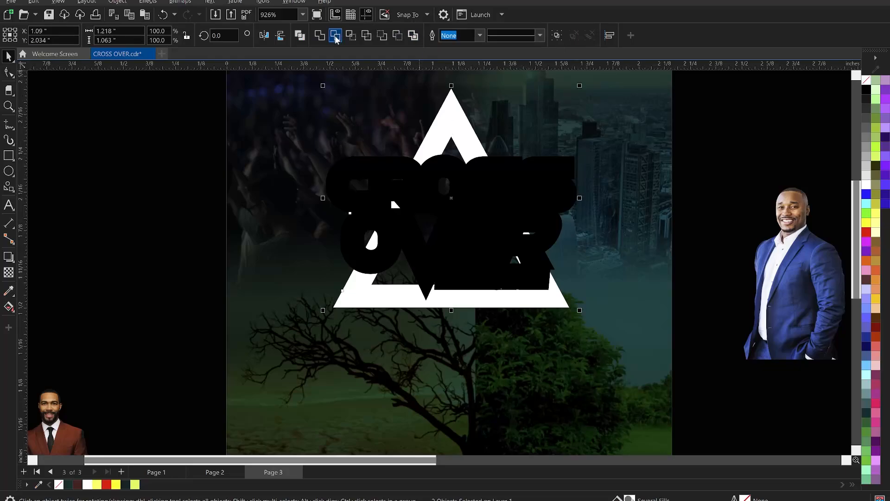
{"action": "left_click", "coordinate": [335, 35]}
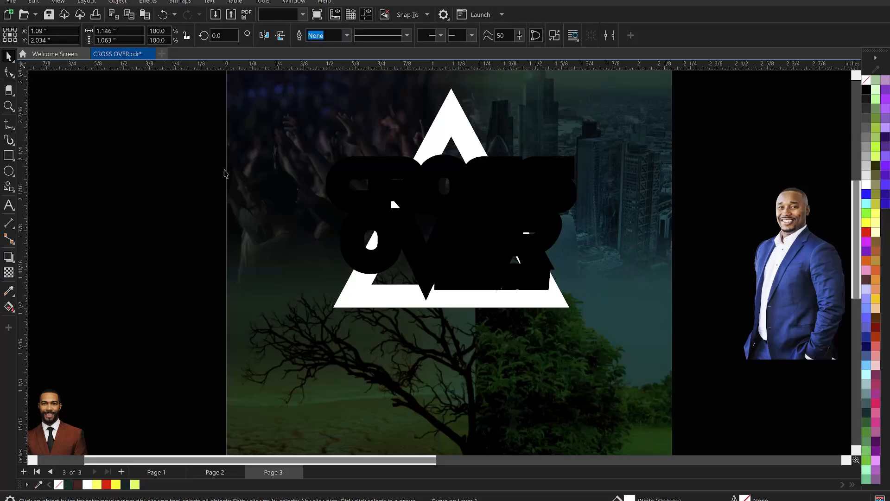
{"action": "left_click", "coordinate": [226, 174]}
{"action": "left_click", "coordinate": [442, 176]}
{"action": "key", "text": "Delete"}
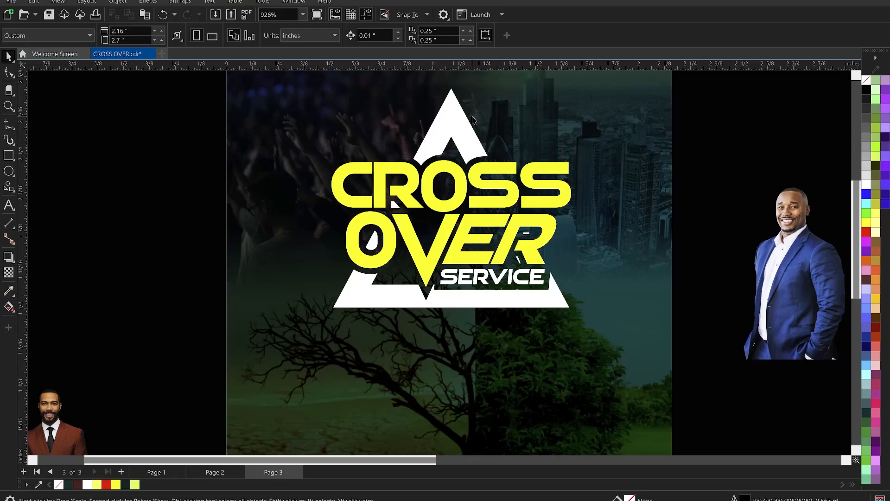
Step: Delete the nodes of the leftover white triangle fragments in and below the R of CROSS and inside the O of OVER
{"action": "left_click", "coordinate": [465, 126]}
{"action": "scroll", "coordinate": [413, 162], "scroll_direction": "down", "scroll_amount": 2}
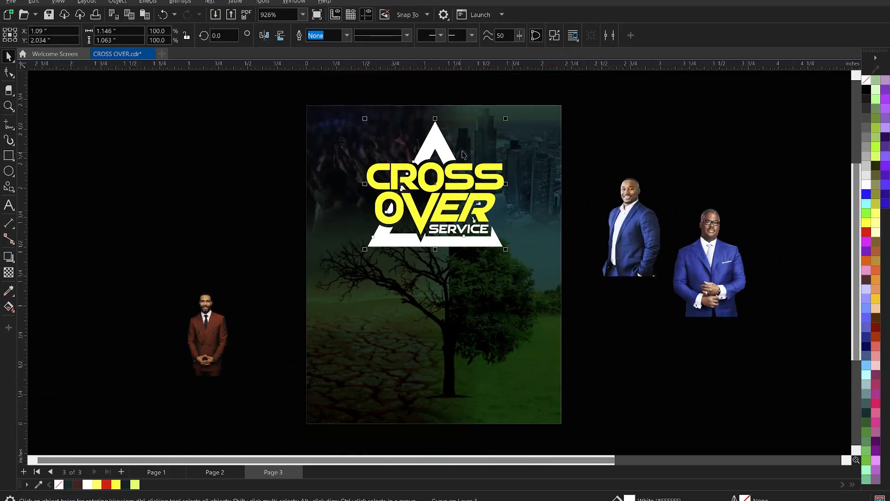
{"action": "scroll", "coordinate": [462, 154], "scroll_direction": "up", "scroll_amount": 3}
{"action": "key", "text": "F10"}
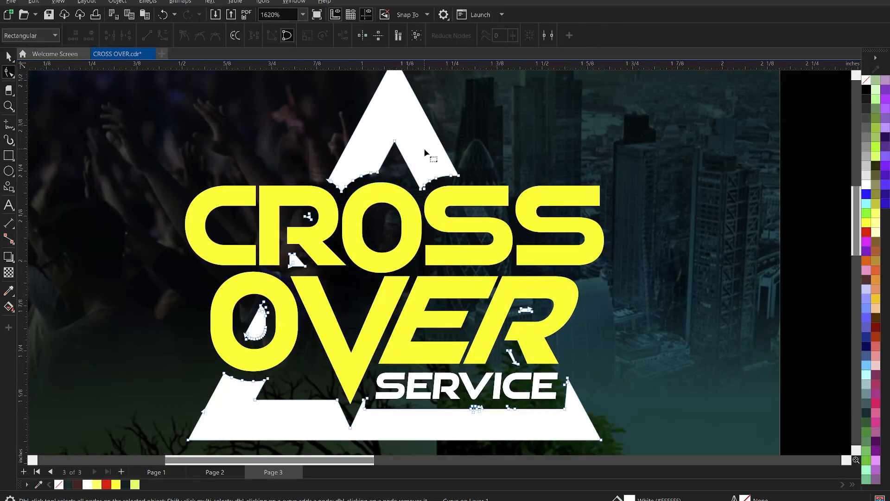
{"action": "scroll", "coordinate": [424, 153], "scroll_direction": "down", "scroll_amount": 3}
{"action": "scroll", "coordinate": [319, 245], "scroll_direction": "up", "scroll_amount": 4}
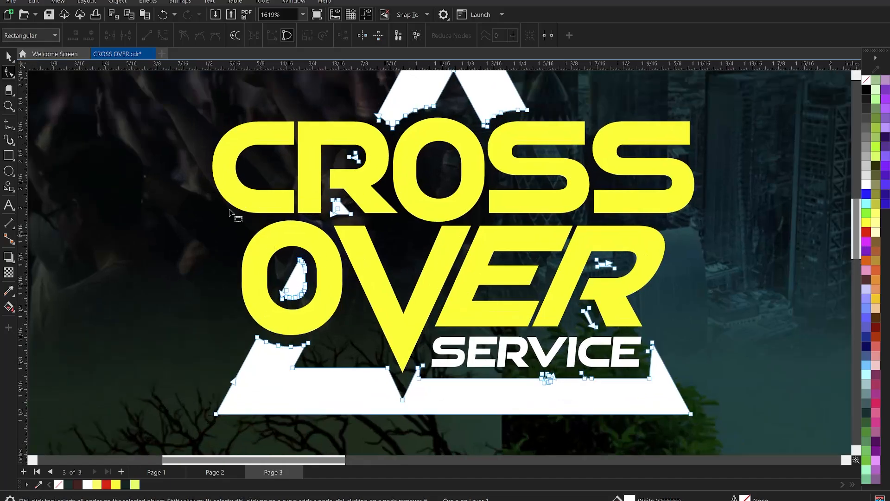
{"action": "left_click_drag", "start_coordinate": [325, 146], "coordinate": [371, 174]}
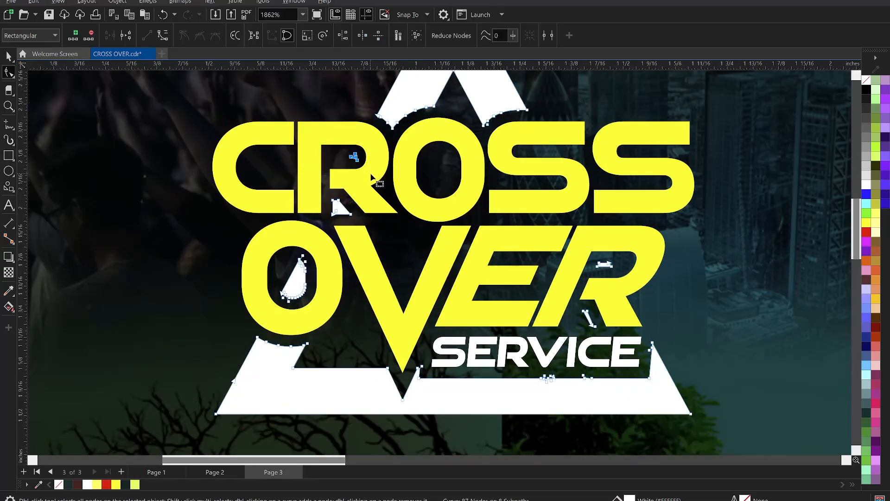
{"action": "left_click_drag", "start_coordinate": [209, 174], "coordinate": [401, 304]}
{"action": "key", "text": "Delete"}
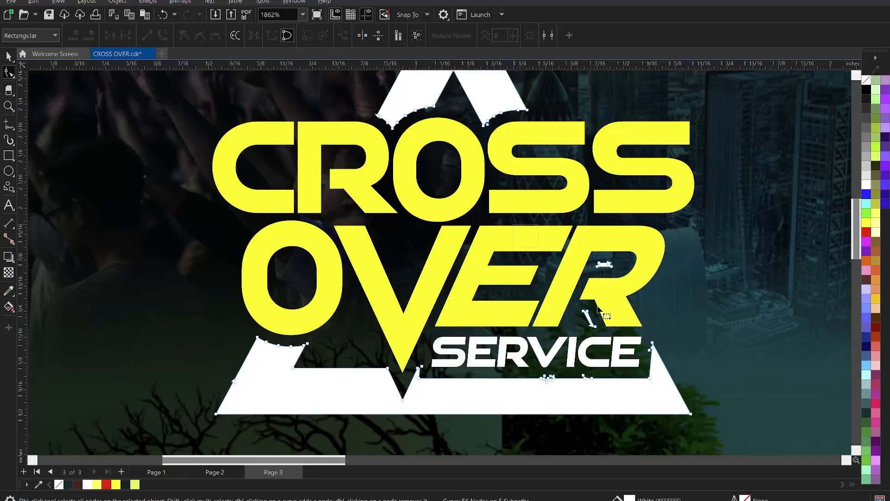
Step: Delete the white fragments around the R of OVER and the stray nodes on the triangle edge beneath SERVICE
{"action": "left_click_drag", "start_coordinate": [598, 306], "coordinate": [622, 337]}
{"action": "key", "text": "Delete"}
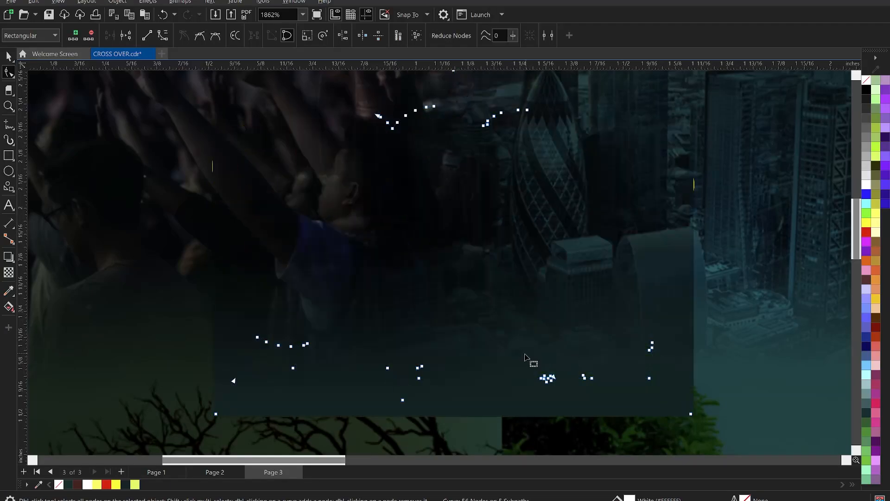
{"action": "left_click_drag", "start_coordinate": [525, 357], "coordinate": [602, 398]}
{"action": "key", "text": "Delete"}
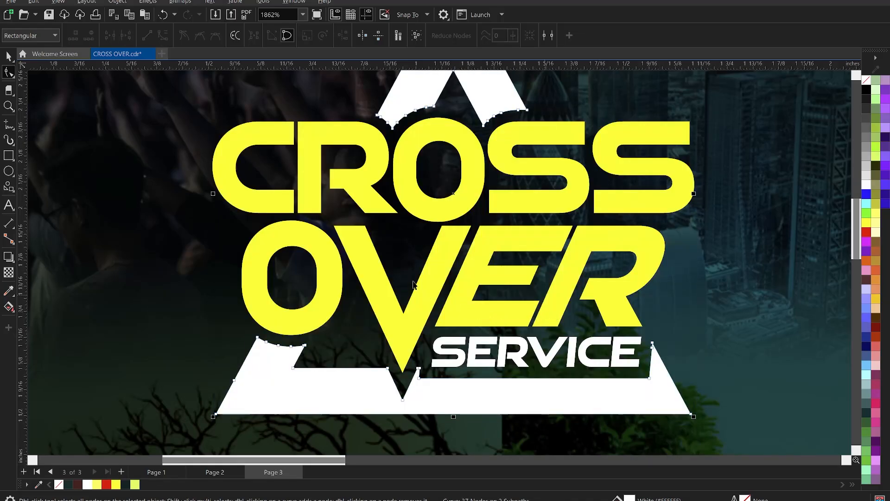
Step: Move the CROSS OVER SERVICE title and its triangle frame together down the flyer to a centre height of about 1.84 inches
{"action": "scroll", "coordinate": [413, 283], "scroll_direction": "down", "scroll_amount": 1}
{"action": "scroll", "coordinate": [446, 223], "scroll_direction": "down", "scroll_amount": 1}
{"action": "key", "text": "space"}
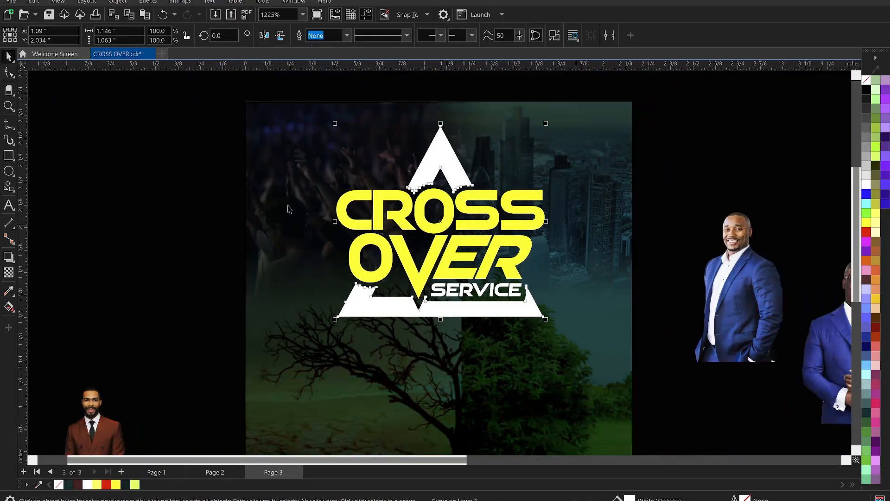
{"action": "left_click", "coordinate": [179, 185]}
{"action": "scroll", "coordinate": [388, 168], "scroll_direction": "down", "scroll_amount": 3}
{"action": "scroll", "coordinate": [436, 205], "scroll_direction": "up", "scroll_amount": 1}
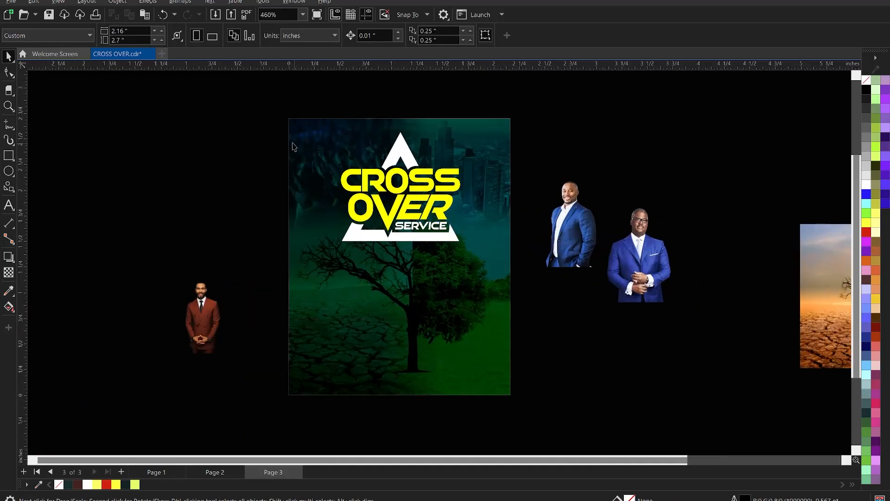
{"action": "left_click_drag", "start_coordinate": [234, 118], "coordinate": [542, 291]}
{"action": "scroll", "coordinate": [452, 197], "scroll_direction": "up", "scroll_amount": 1}
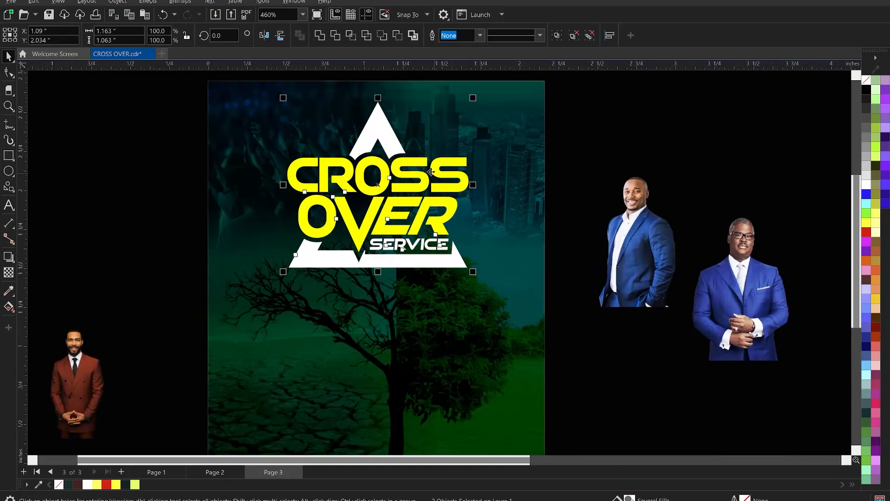
{"action": "left_click_drag", "start_coordinate": [416, 176], "coordinate": [421, 197]}
{"action": "scroll", "coordinate": [415, 191], "scroll_direction": "down", "scroll_amount": 3}
{"action": "scroll", "coordinate": [420, 186], "scroll_direction": "up", "scroll_amount": 1}
{"action": "scroll", "coordinate": [424, 211], "scroll_direction": "up", "scroll_amount": 1}
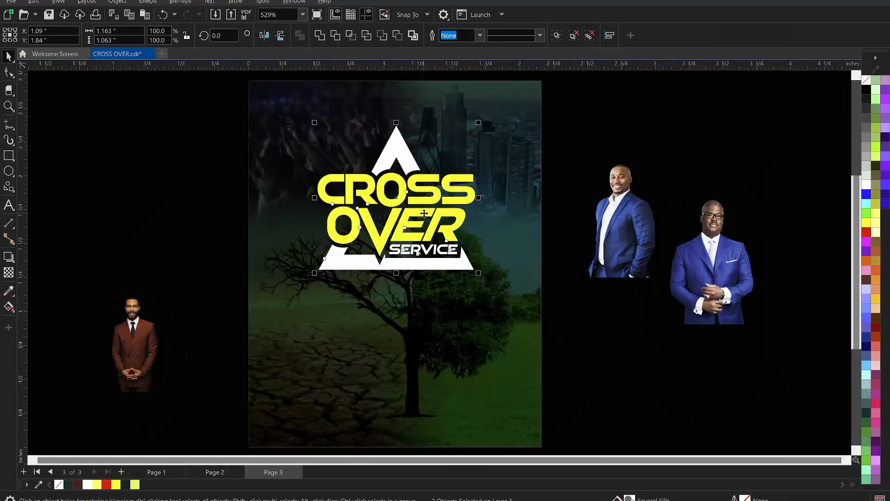
Step: Export only the selected title and triangle frame to Downloads as a transparent PNG named CROSS OVER
{"action": "scroll", "coordinate": [423, 213], "scroll_direction": "up", "scroll_amount": 2}
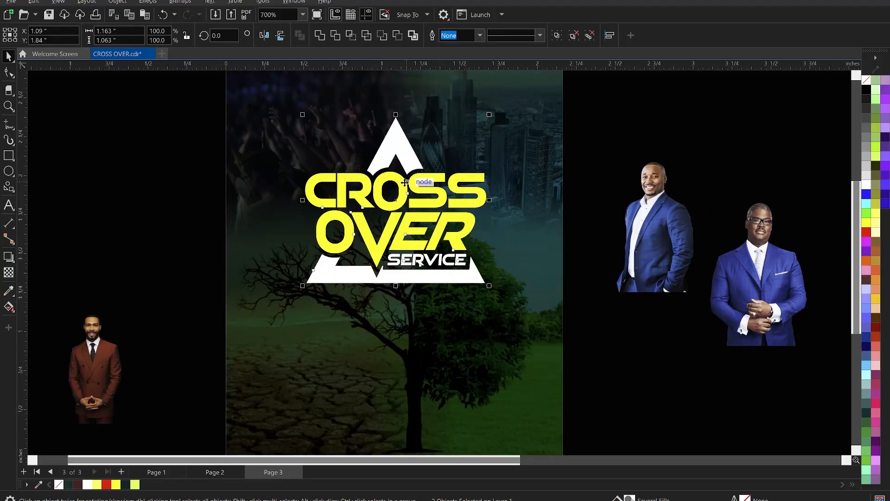
{"action": "key", "text": "ctrl+e"}
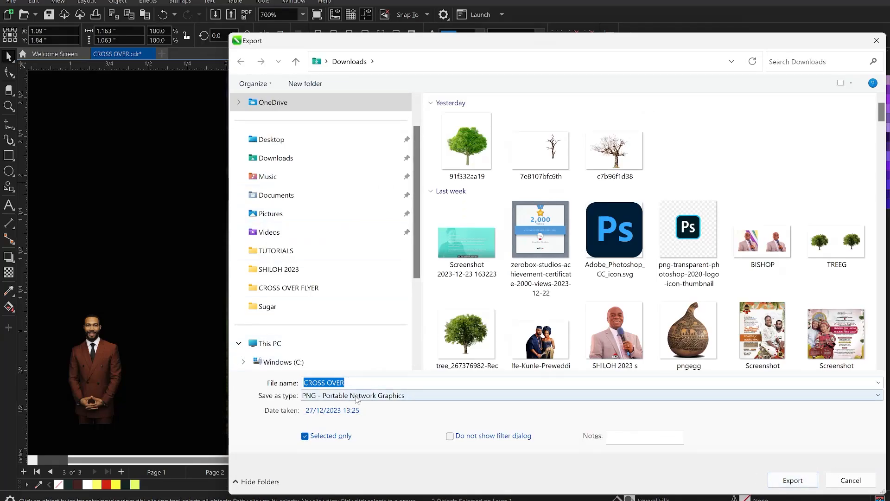
{"action": "left_click", "coordinate": [793, 480]}
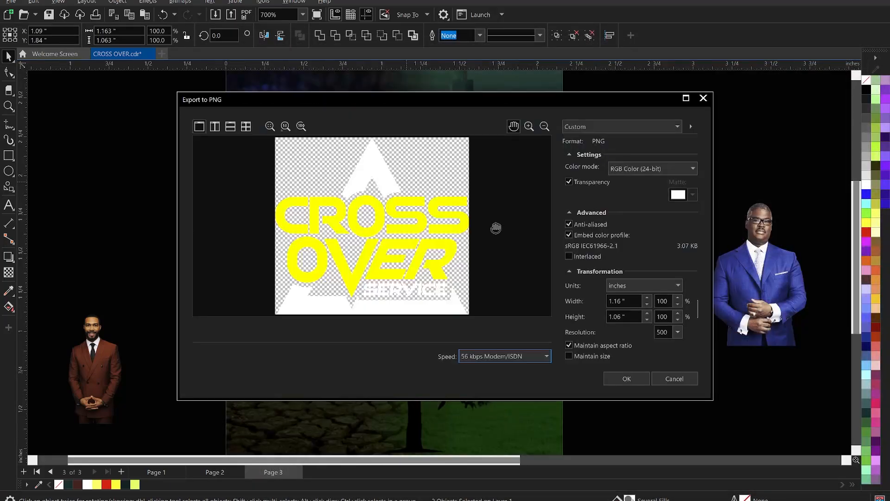
{"action": "left_click", "coordinate": [626, 378]}
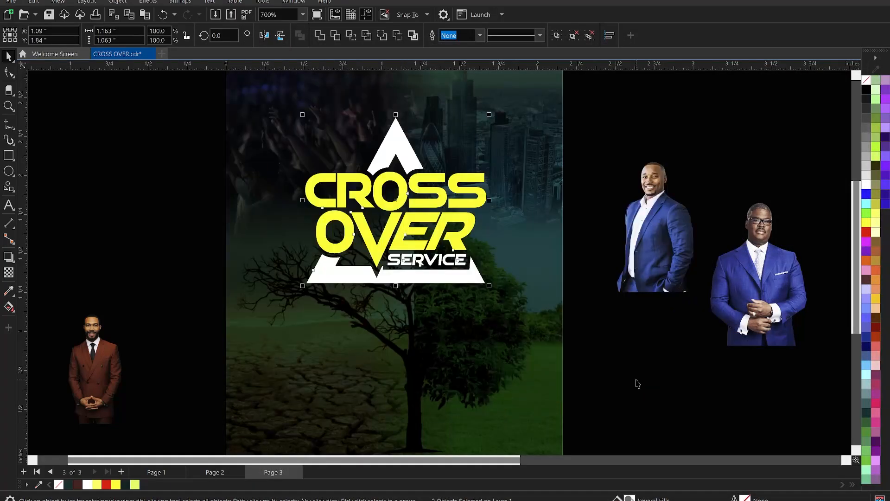
{"action": "left_click", "coordinate": [605, 360]}
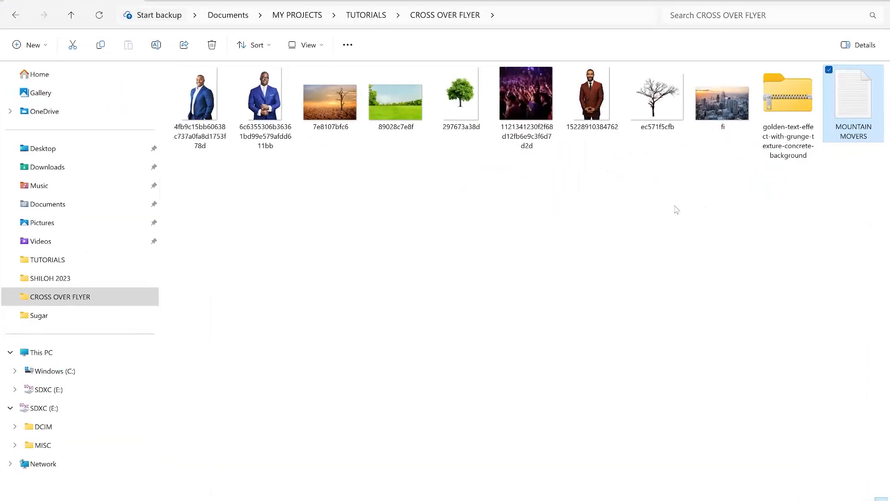
Step: Switch to the CROSS OVER FLYER folder and open the PSD inside the golden-text-effect-with-grunge-texture-concrete-background archive in Photoshop
{"action": "double_click", "coordinate": [791, 111]}
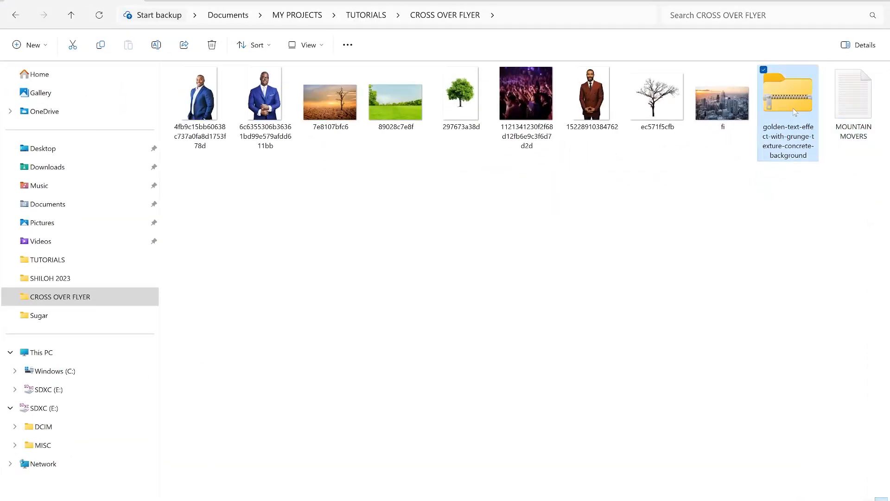
{"action": "left_click", "coordinate": [241, 107]}
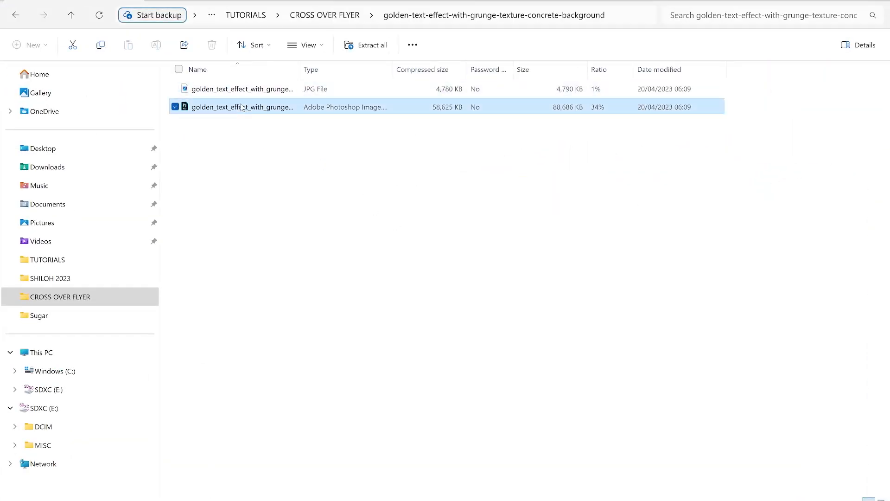
{"action": "double_click", "coordinate": [241, 108]}
{"action": "left_click", "coordinate": [358, 275]}
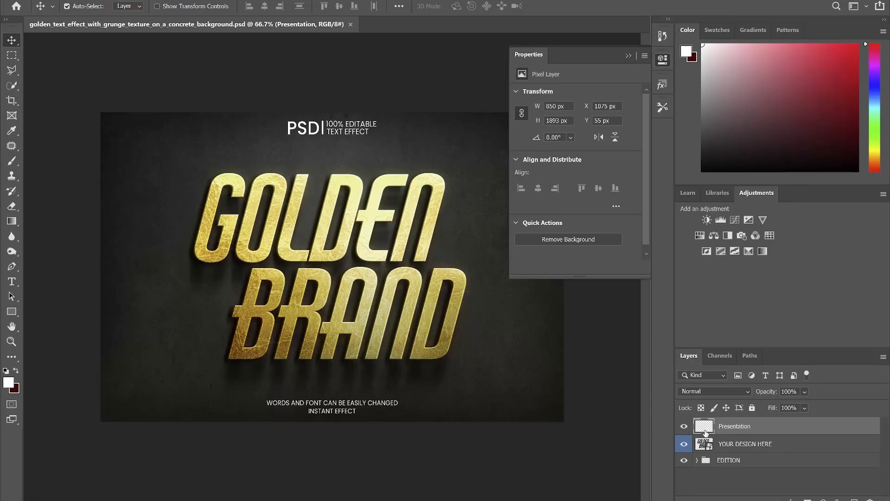
Step: Hide the Presentation layer and open the contents of the YOUR DESIGN HERE smart object for editing
{"action": "left_click", "coordinate": [683, 426]}
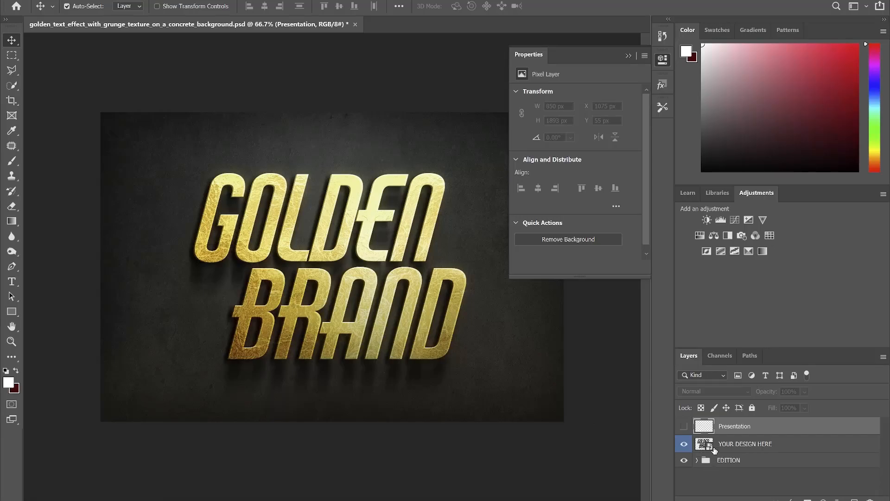
{"action": "left_click", "coordinate": [710, 449]}
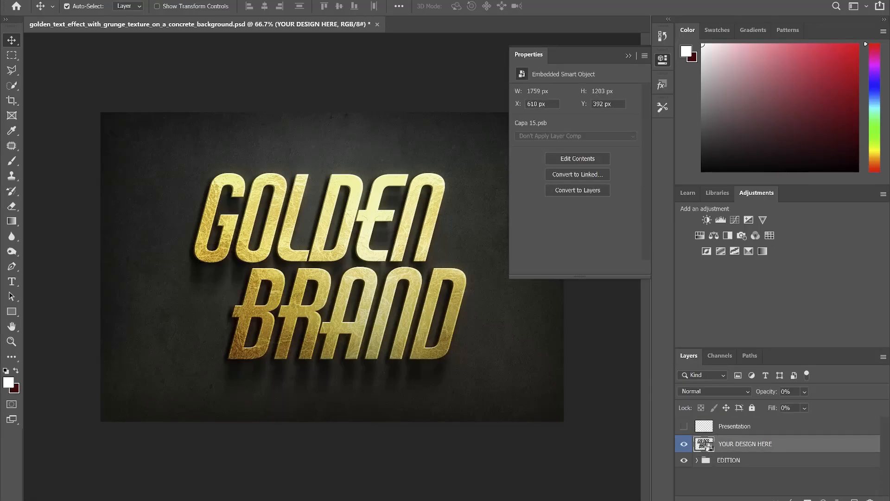
{"action": "double_click", "coordinate": [704, 444]}
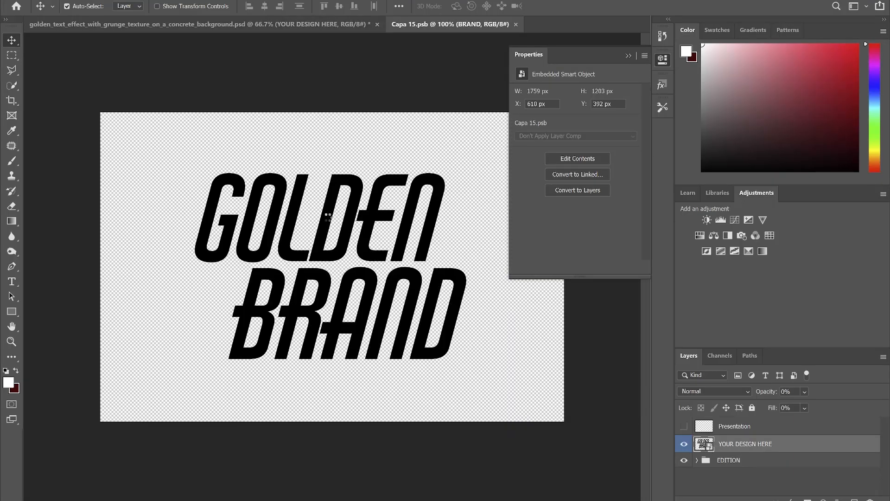
{"action": "left_click", "coordinate": [509, 274]}
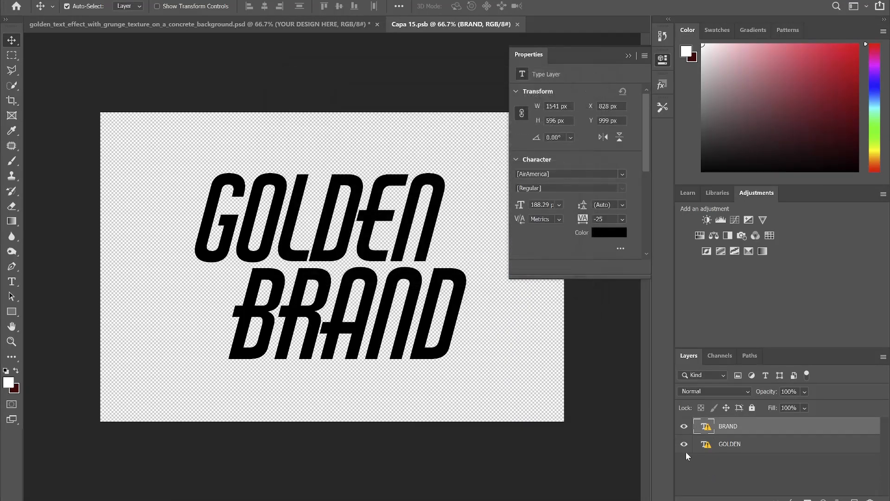
Step: Hide the GOLDEN and BRAND text layers and place the CROSS OVER image from Downloads on the smart object's canvas
{"action": "left_click_drag", "start_coordinate": [685, 447], "coordinate": [686, 432]}
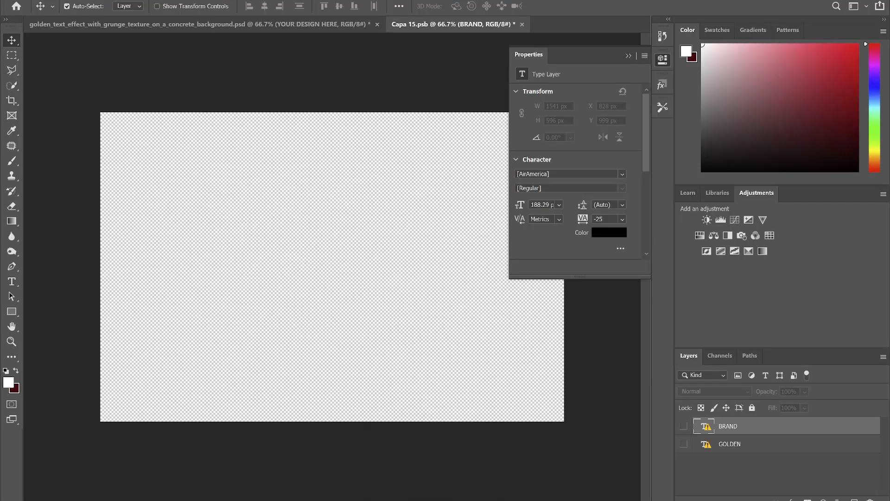
{"action": "key", "text": "alt+Tab"}
{"action": "left_click", "coordinate": [34, 167]}
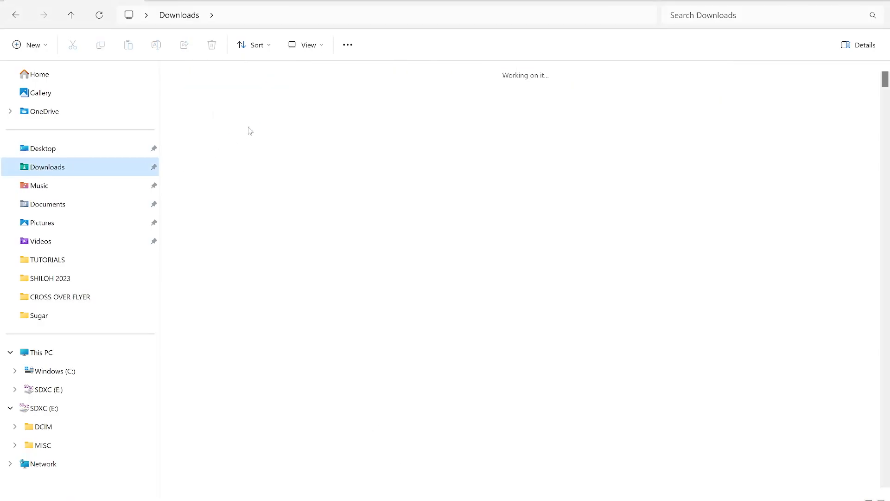
{"action": "left_click", "coordinate": [215, 133]}
{"action": "left_click_drag", "start_coordinate": [211, 123], "coordinate": [351, 251]}
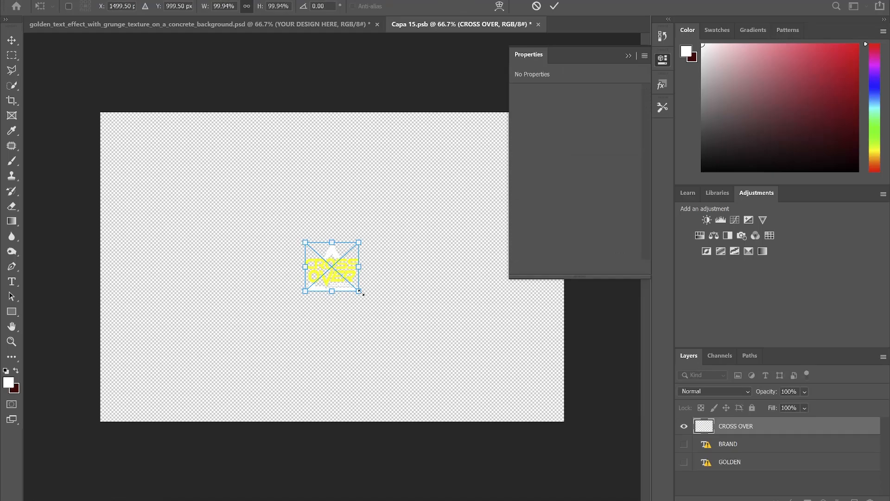
Step: Enlarge the placed CROSS OVER image to about 423% and save and close the smart object's document
{"action": "left_click_drag", "start_coordinate": [361, 293], "coordinate": [446, 374]}
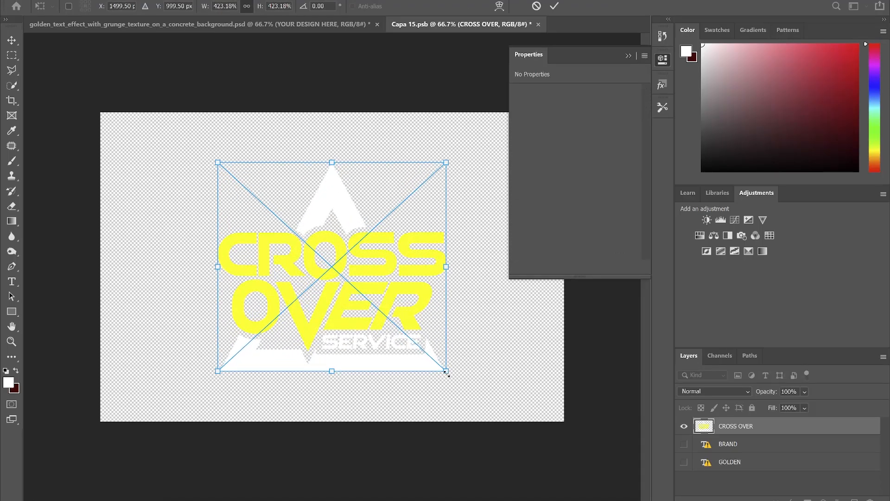
{"action": "key", "text": "Return"}
{"action": "key", "text": "ctrl"}
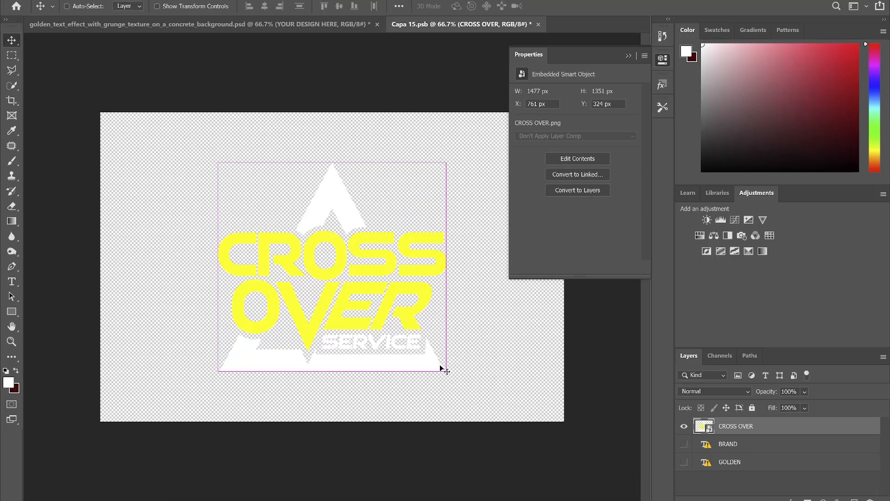
{"action": "key", "text": "ctrl+s"}
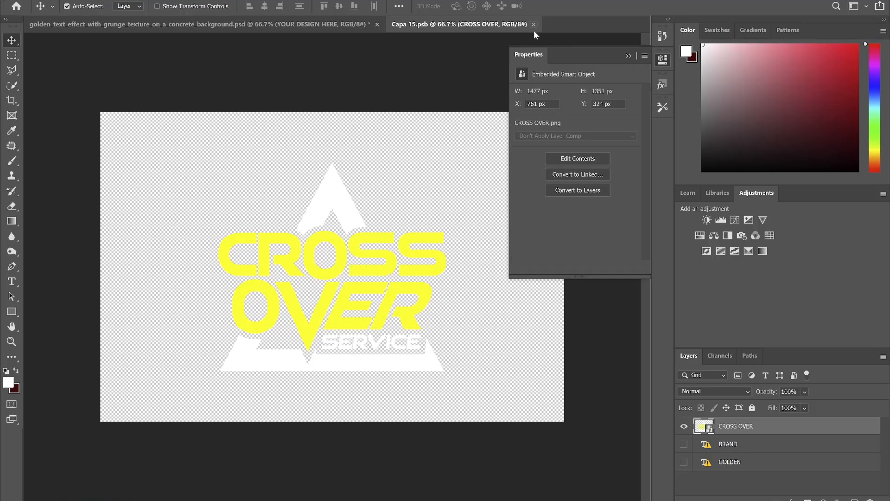
{"action": "key", "text": "ctrl+w"}
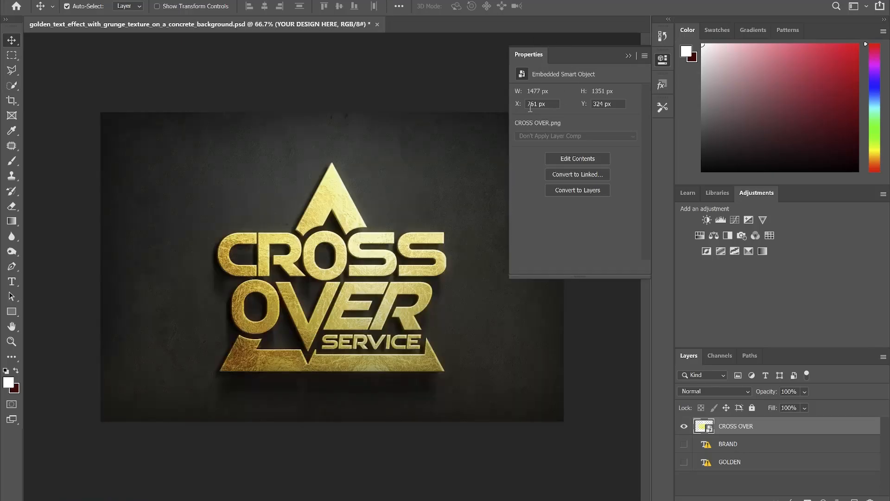
Step: Collapse the layer properties display and hide the BACKGROUND group inside the EDITION group
{"action": "scroll", "coordinate": [326, 306], "scroll_direction": "up", "scroll_amount": 3}
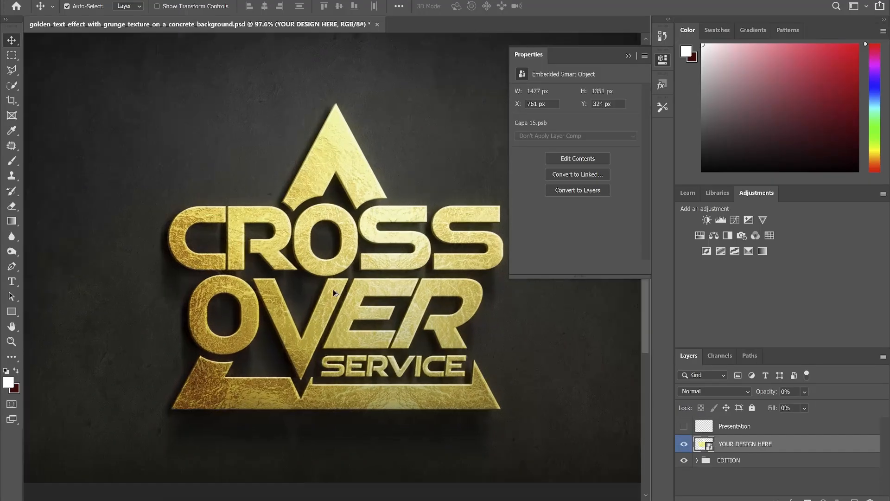
{"action": "left_click", "coordinate": [632, 54]}
{"action": "scroll", "coordinate": [372, 213], "scroll_direction": "down", "scroll_amount": 4}
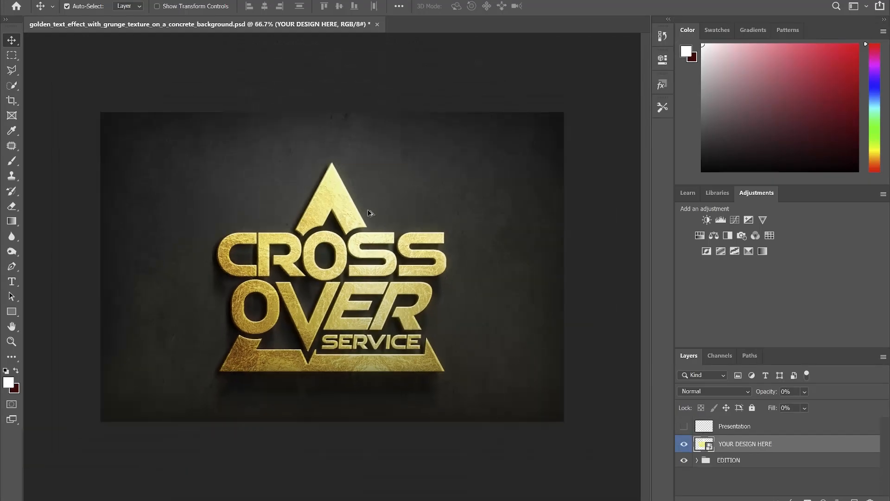
{"action": "scroll", "coordinate": [309, 286], "scroll_direction": "up", "scroll_amount": 3}
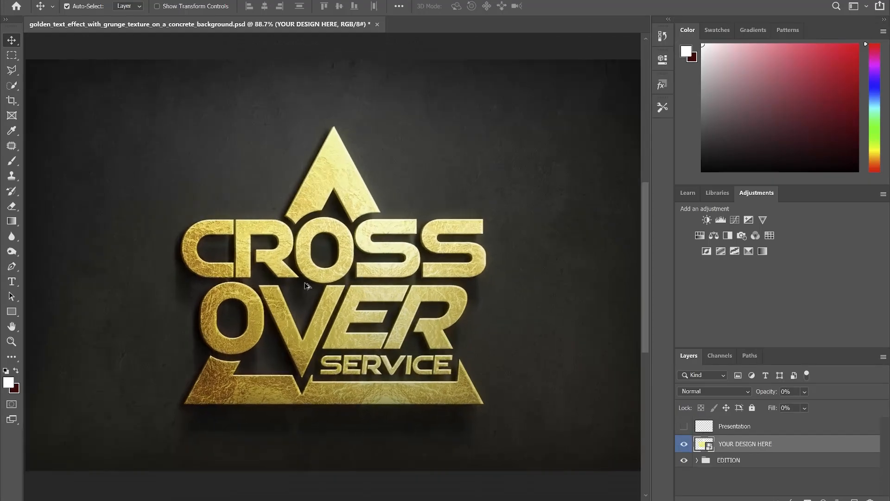
{"action": "left_click", "coordinate": [701, 462]}
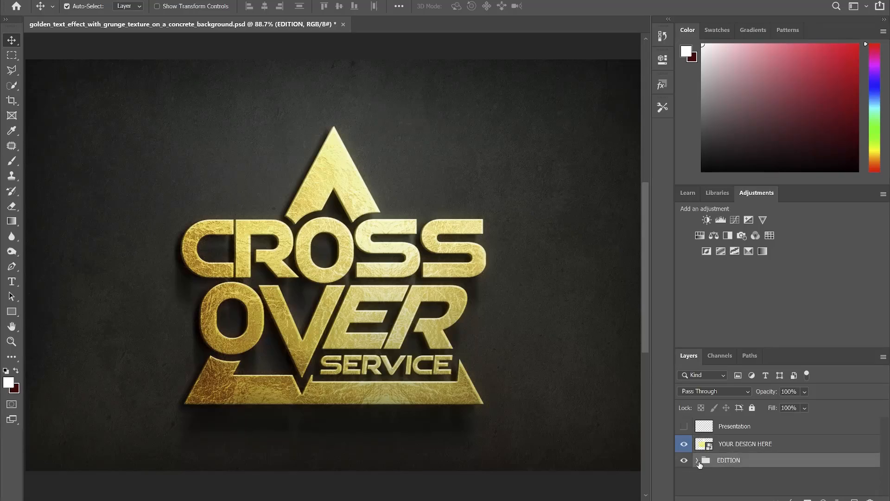
{"action": "left_click", "coordinate": [697, 460]}
{"action": "scroll", "coordinate": [700, 461], "scroll_direction": "down", "scroll_amount": 1}
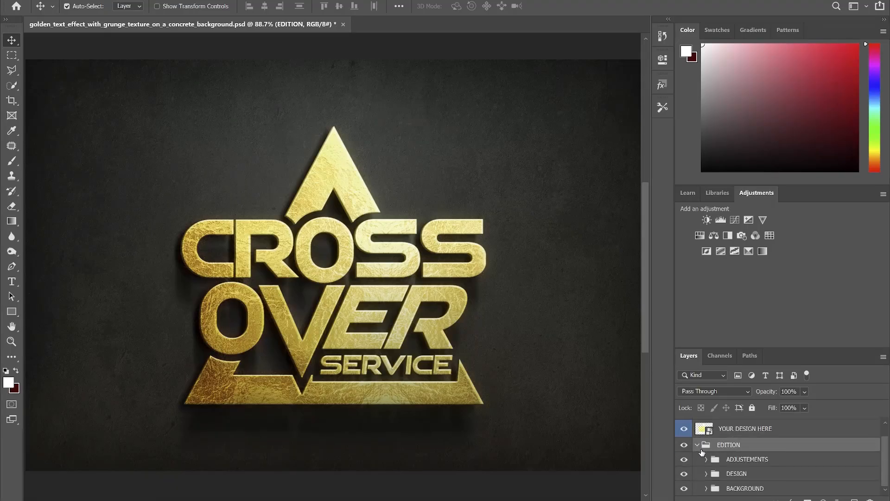
{"action": "left_click", "coordinate": [684, 488]}
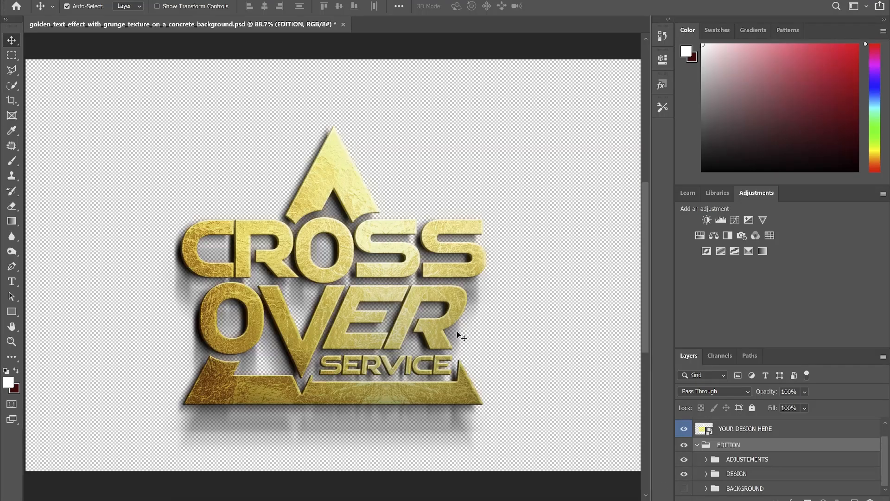
Step: Save the gold title on this computer as a PNG in Downloads, keeping the name golden_text_effect_with_grunge_texture_on_a_concrete_background
{"action": "scroll", "coordinate": [431, 227], "scroll_direction": "down", "scroll_amount": 3}
{"action": "scroll", "coordinate": [306, 302], "scroll_direction": "up", "scroll_amount": 2}
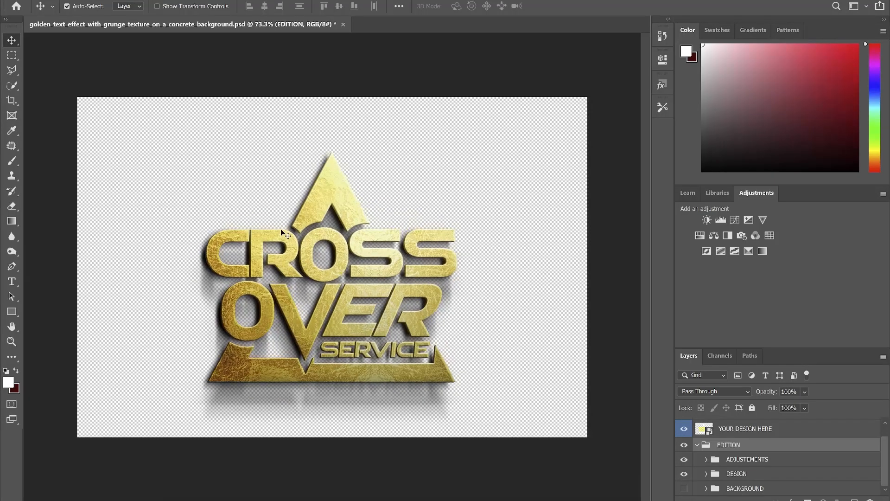
{"action": "key", "text": "ctrl+shift+s"}
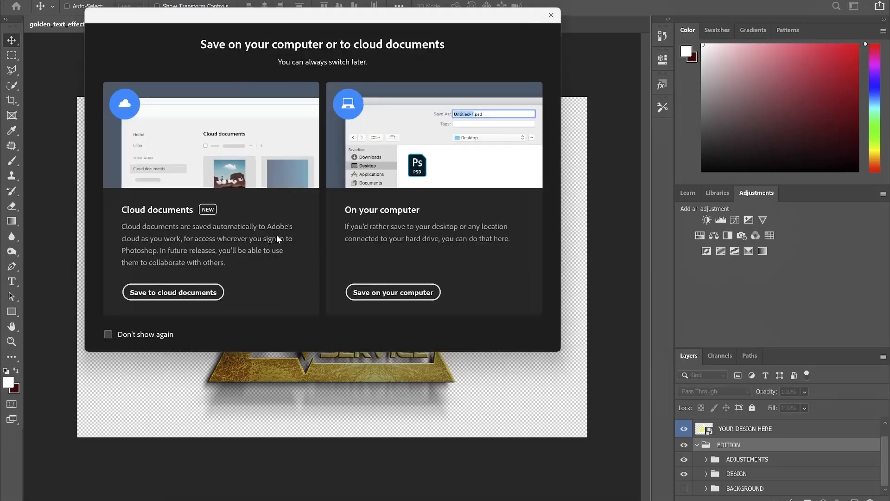
{"action": "left_click", "coordinate": [383, 289]}
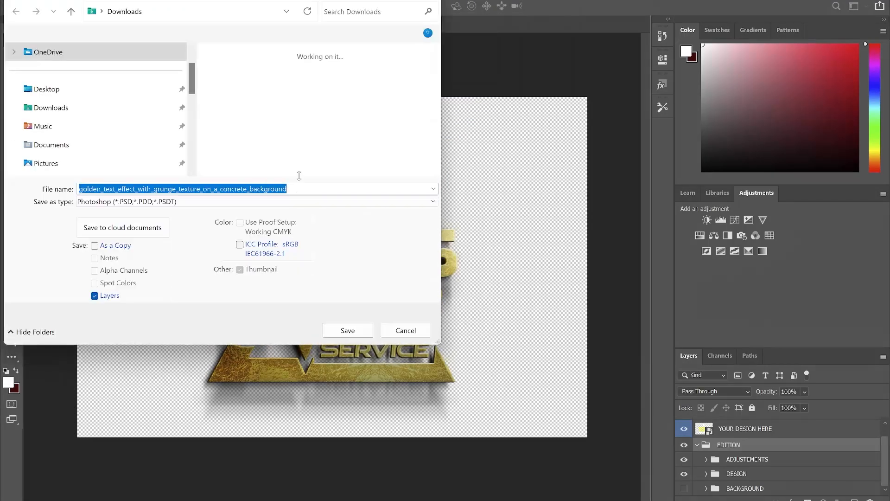
{"action": "left_click", "coordinate": [183, 201]}
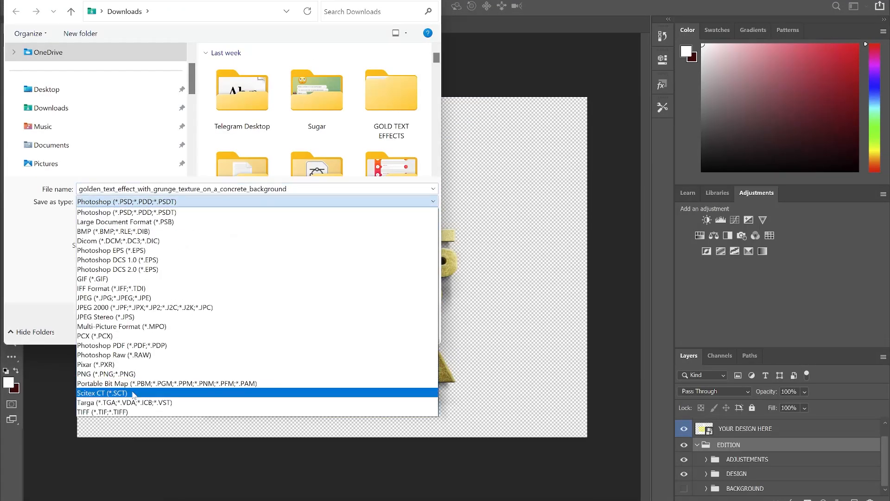
{"action": "left_click", "coordinate": [113, 373]}
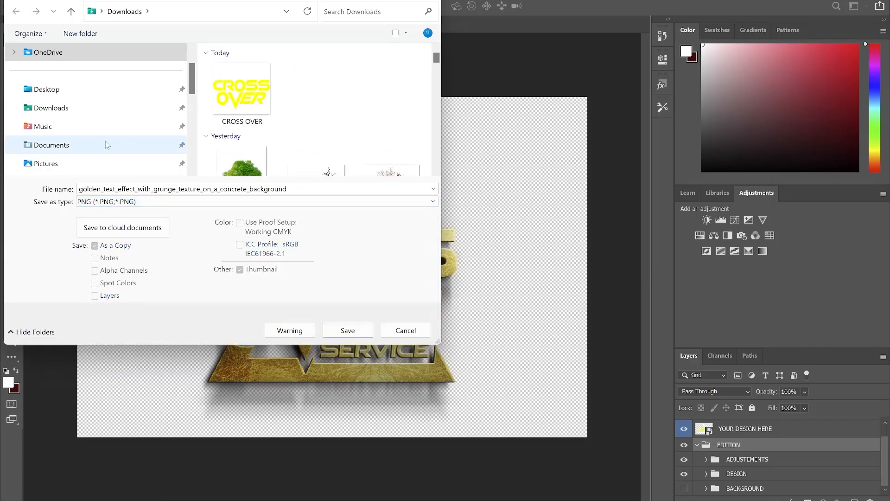
{"action": "left_click", "coordinate": [111, 108]}
{"action": "left_click", "coordinate": [357, 332]}
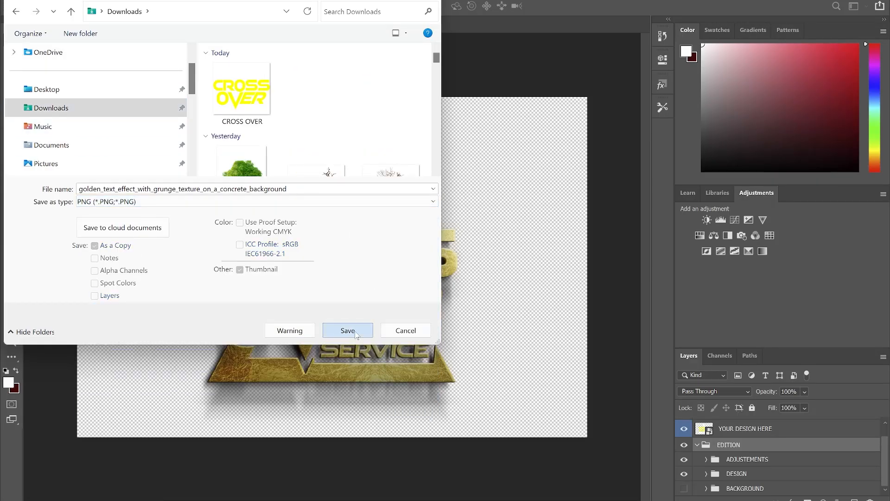
Step: Switch to CorelDRAW and move the whole yellow and white CROSS OVER SERVICE title off the page to about X -1.25, Y 2.03 inches
{"action": "left_click", "coordinate": [518, 141]}
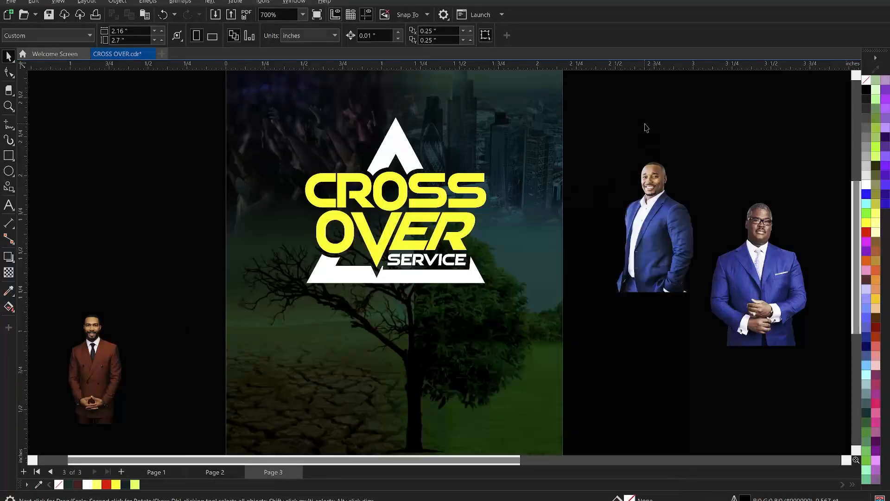
{"action": "scroll", "coordinate": [459, 199], "scroll_direction": "down", "scroll_amount": 2}
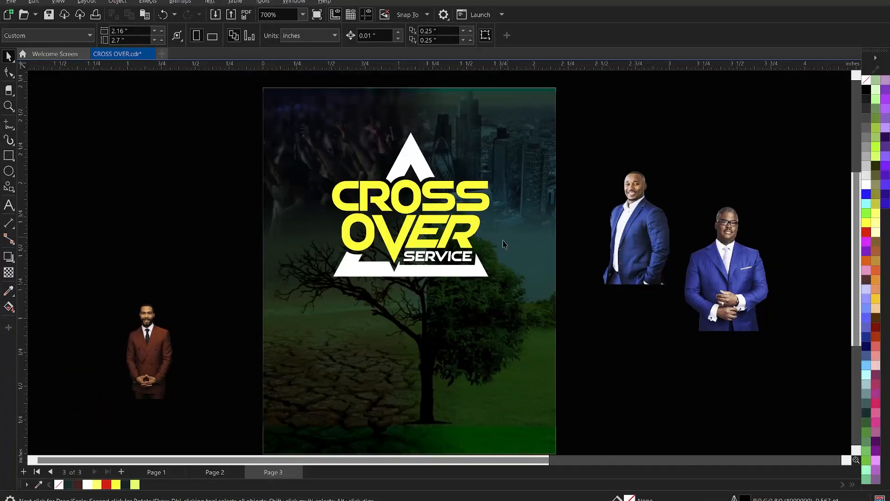
{"action": "left_click", "coordinate": [438, 194]}
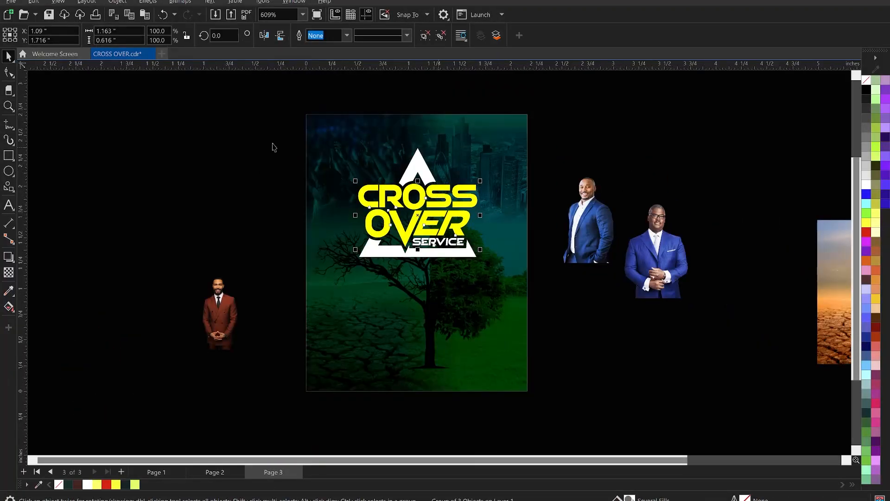
{"action": "left_click_drag", "start_coordinate": [272, 144], "coordinate": [555, 289]}
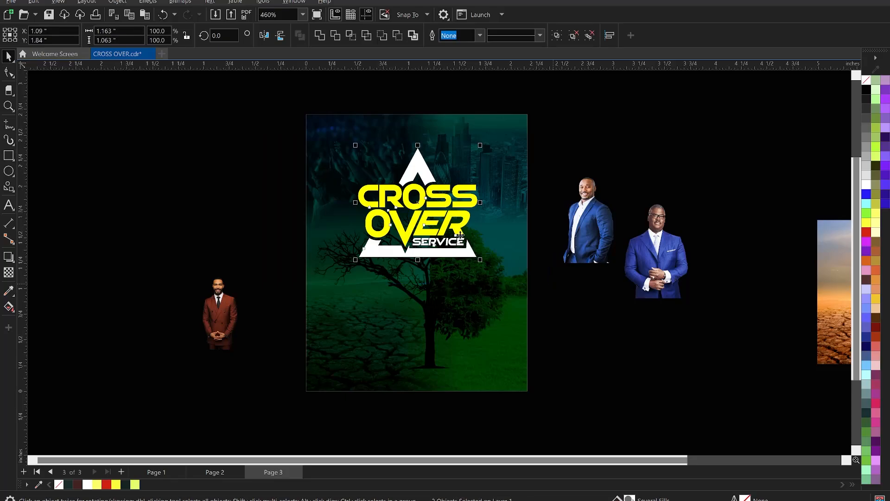
{"action": "left_click_drag", "start_coordinate": [459, 235], "coordinate": [220, 215]}
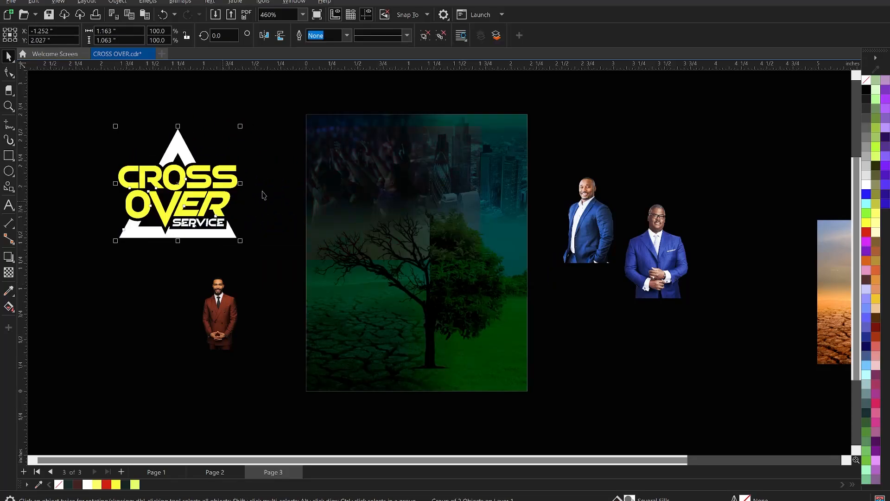
Step: Import golden_text_effect_with_grunge_texture_on_a_concrete_background from Downloads and place it about 1.65 by 1.10 inches on the flyer page
{"action": "right_click", "coordinate": [272, 159]}
{"action": "left_click", "coordinate": [322, 214]}
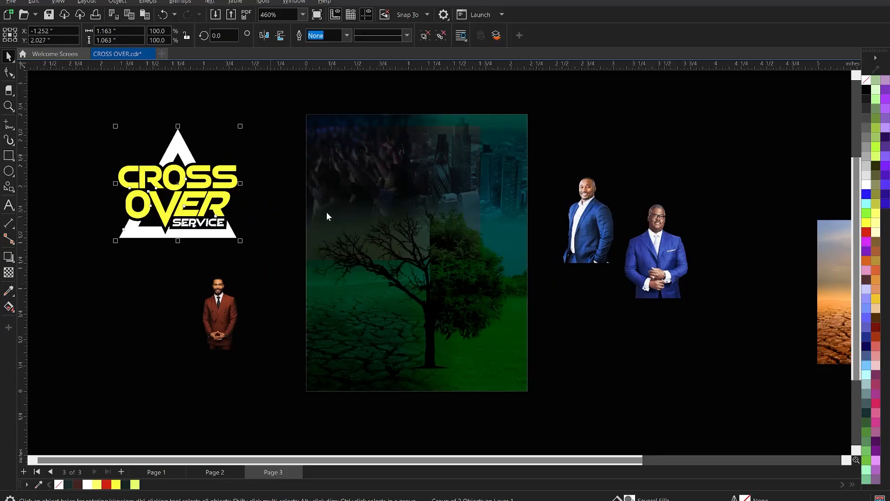
{"action": "left_click", "coordinate": [275, 234]}
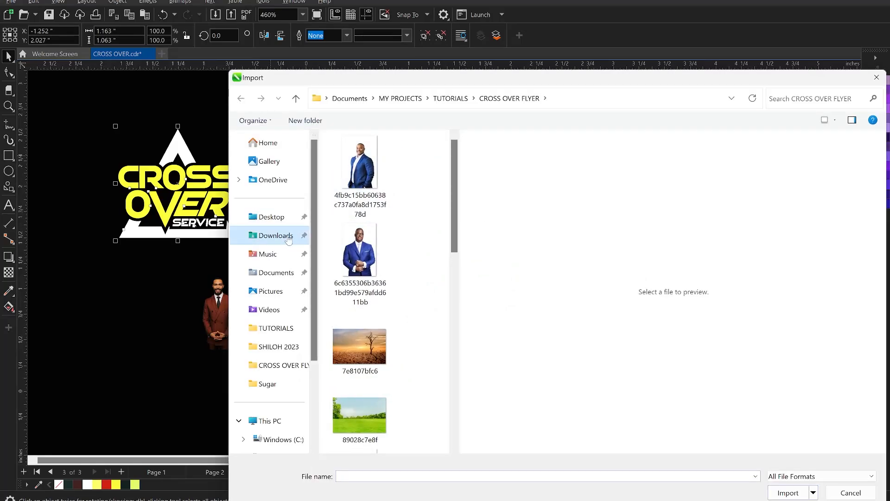
{"action": "double_click", "coordinate": [371, 186]}
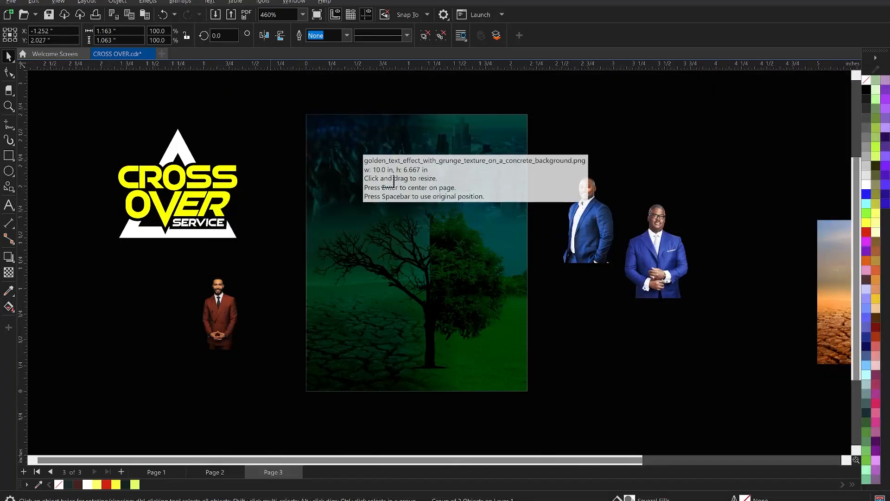
{"action": "left_click_drag", "start_coordinate": [533, 288], "coordinate": [538, 291]}
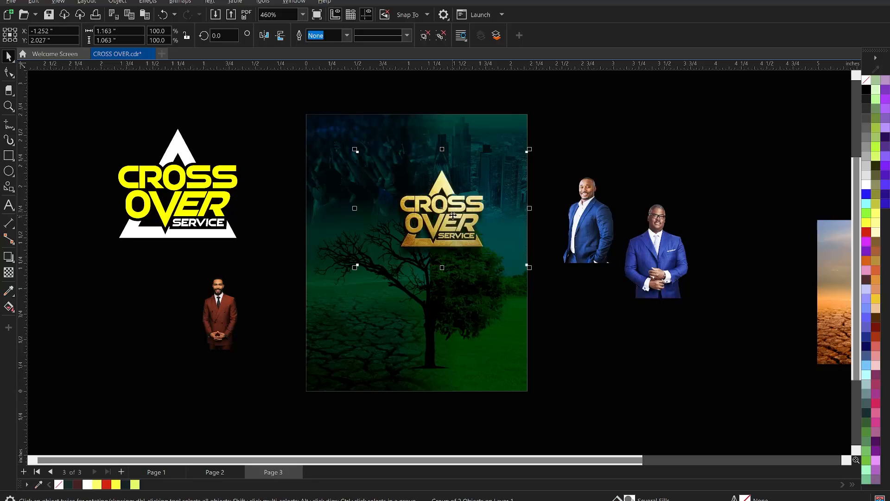
Step: Enlarge the gold title image to about 2.43 by 1.62 inches and centre it horizontally in the page's upper half
{"action": "left_click_drag", "start_coordinate": [453, 215], "coordinate": [419, 212]}
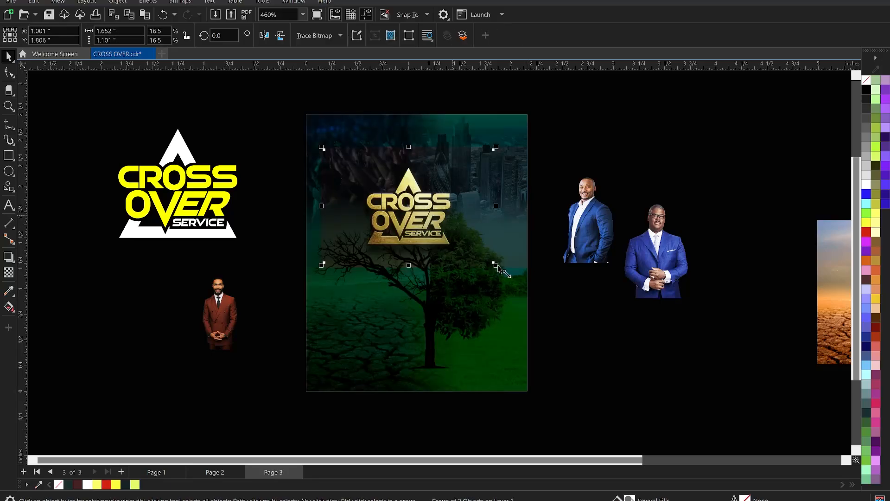
{"action": "left_click_drag", "start_coordinate": [498, 266], "coordinate": [519, 280]}
{"action": "left_click_drag", "start_coordinate": [427, 197], "coordinate": [443, 202]}
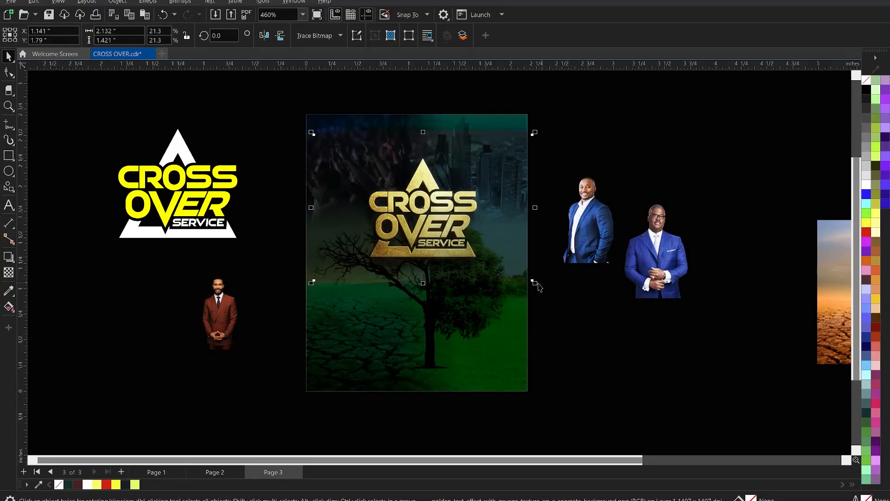
{"action": "left_click_drag", "start_coordinate": [536, 284], "coordinate": [546, 293]}
{"action": "mouse_move", "coordinate": [444, 207]}
{"action": "left_mouse_down"}
{"action": "mouse_move", "coordinate": [432, 202]}
{"action": "mouse_move", "coordinate": [441, 190]}
{"action": "mouse_move", "coordinate": [451, 204]}
{"action": "left_mouse_up"}
{"action": "left_click_drag", "start_coordinate": [547, 293], "coordinate": [541, 295]}
Step: Move the gold title image slightly up the page to about Y 1.892 inches, keeping it horizontally centred
{"action": "key", "text": "z"}
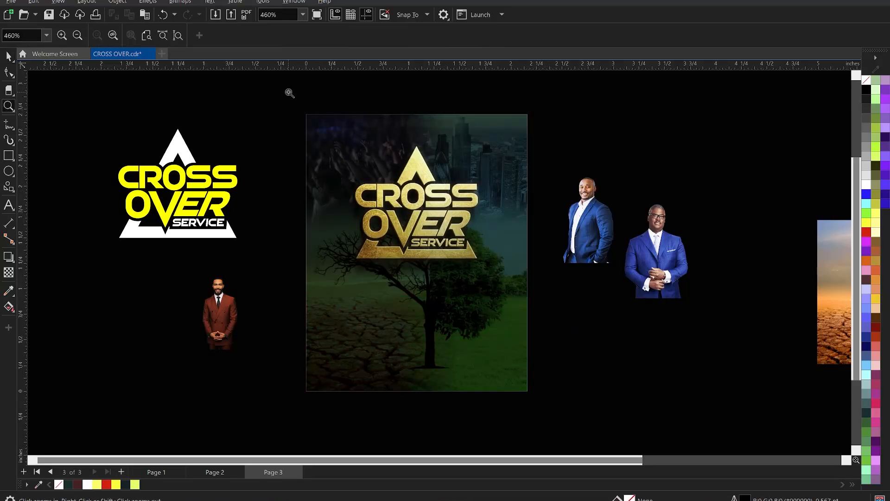
{"action": "left_click_drag", "start_coordinate": [290, 93], "coordinate": [538, 394]}
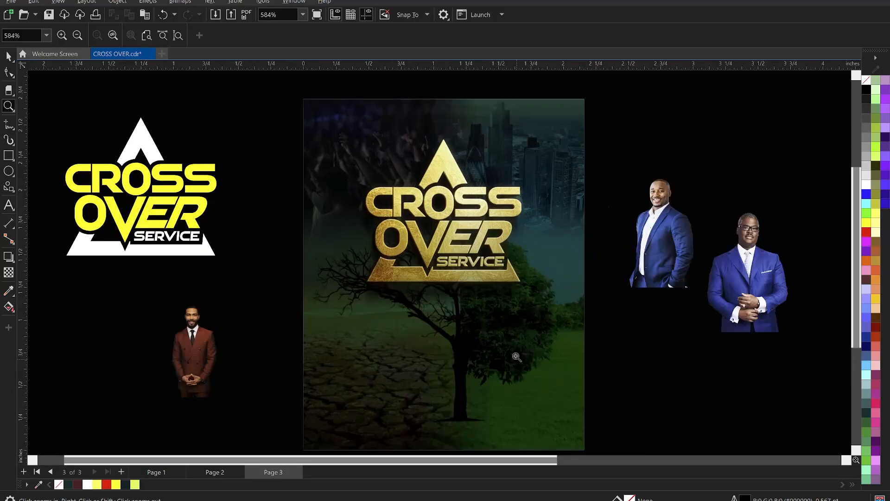
{"action": "key", "text": "space"}
{"action": "left_click", "coordinate": [482, 266]}
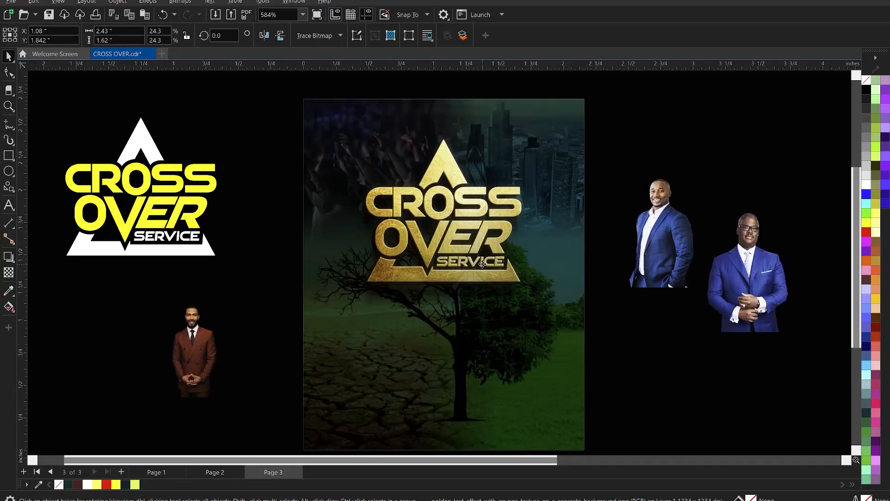
{"action": "left_click_drag", "start_coordinate": [482, 264], "coordinate": [483, 258]}
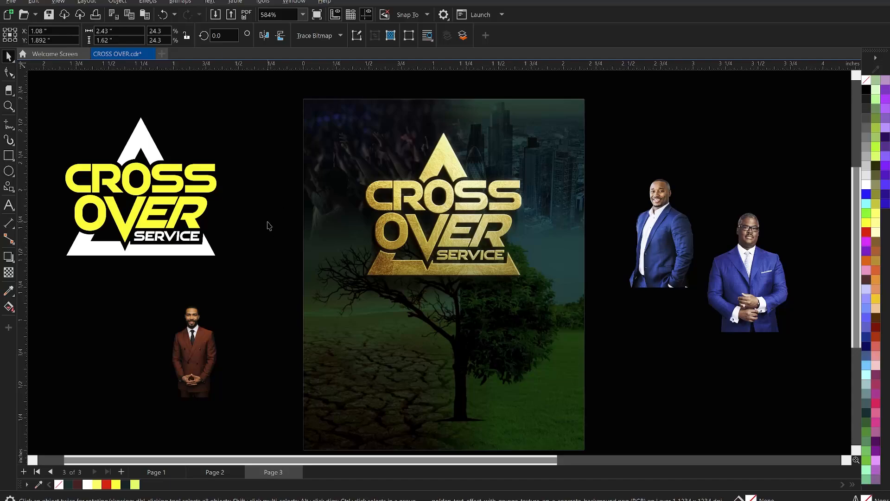
{"action": "left_click", "coordinate": [269, 226]}
Step: Trim the empty left margin of the gold title image with the Shape tool
{"action": "left_click", "coordinate": [419, 195]}
{"action": "left_click", "coordinate": [9, 72]}
{"action": "left_click_drag", "start_coordinate": [254, 79], "coordinate": [343, 312]}
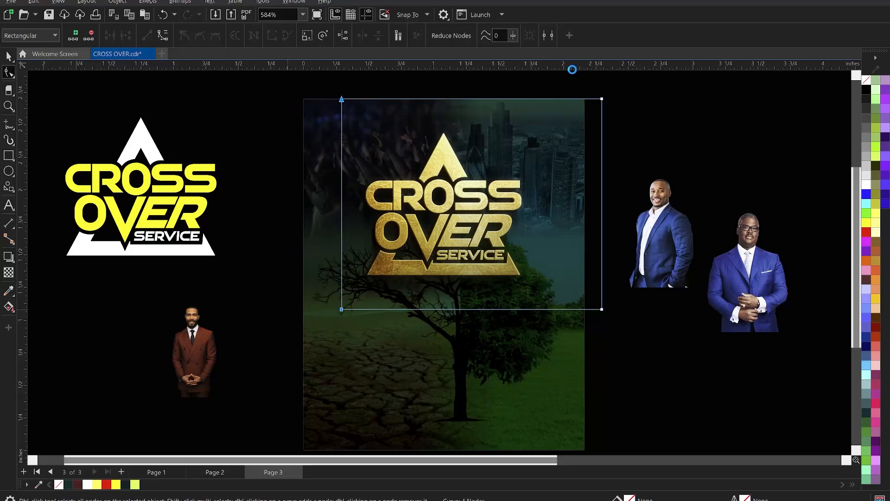
{"action": "left_click", "coordinate": [616, 186]}
{"action": "left_click", "coordinate": [511, 155]}
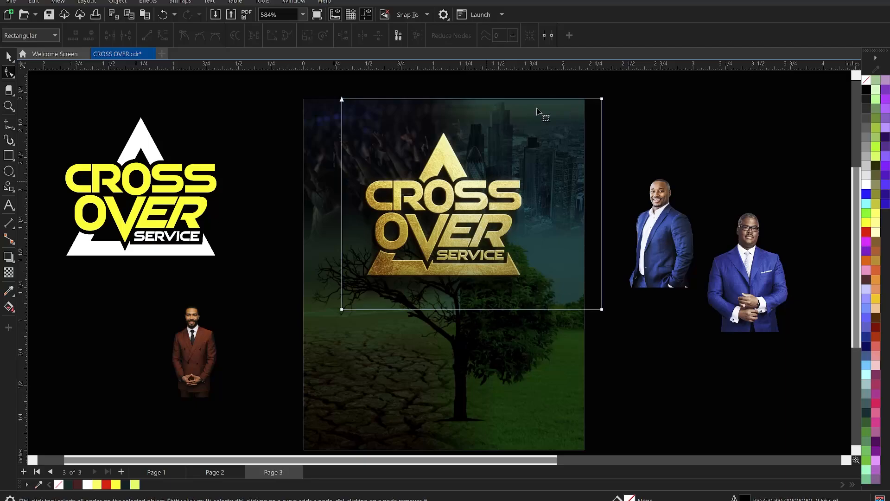
Step: Trim the empty right and top margins of the gold title image closer to the lettering and deselect it
{"action": "left_click_drag", "start_coordinate": [556, 89], "coordinate": [545, 315]}
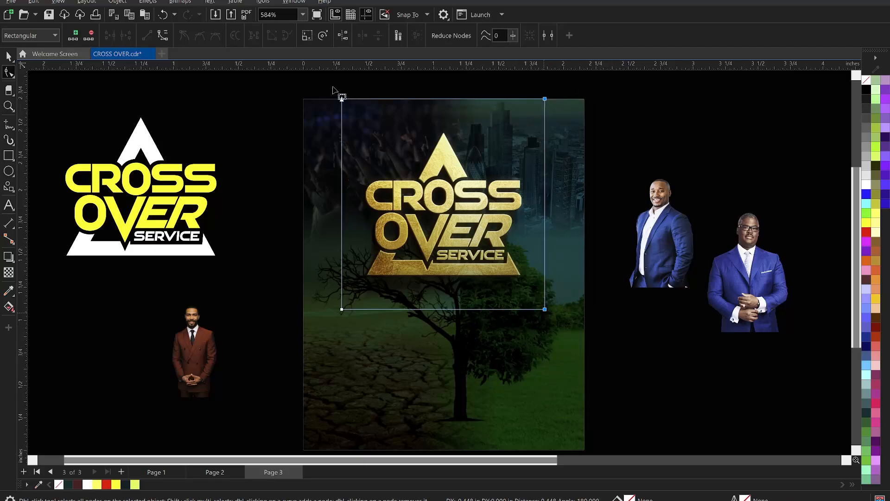
{"action": "left_click_drag", "start_coordinate": [317, 83], "coordinate": [548, 120]}
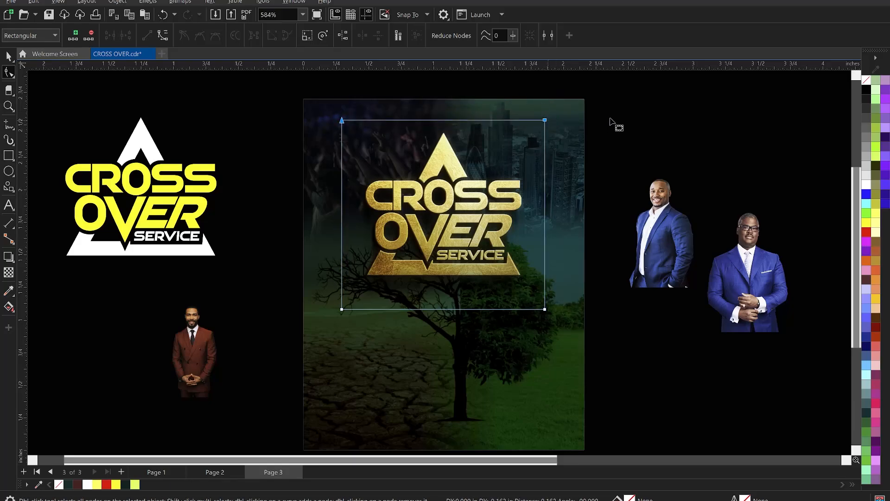
{"action": "key", "text": "space"}
{"action": "left_click", "coordinate": [660, 114]}
{"action": "scroll", "coordinate": [359, 121], "scroll_direction": "down", "scroll_amount": 2}
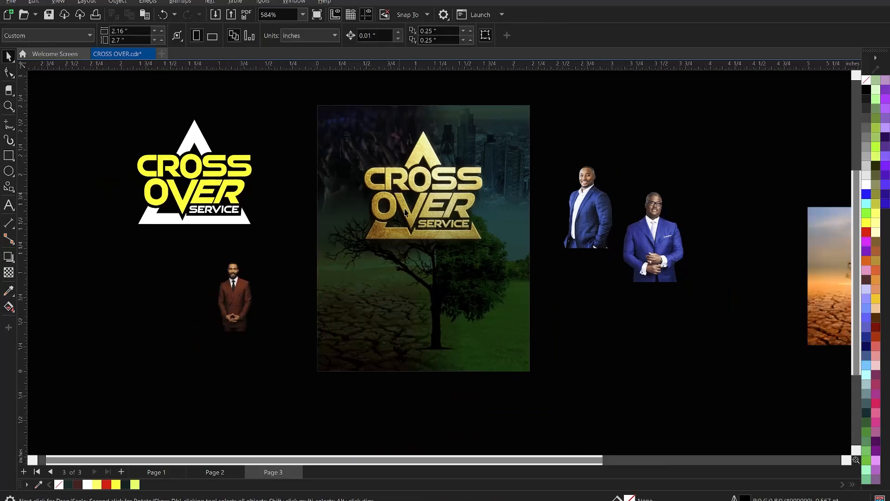
{"action": "scroll", "coordinate": [406, 215], "scroll_direction": "up", "scroll_amount": 4}
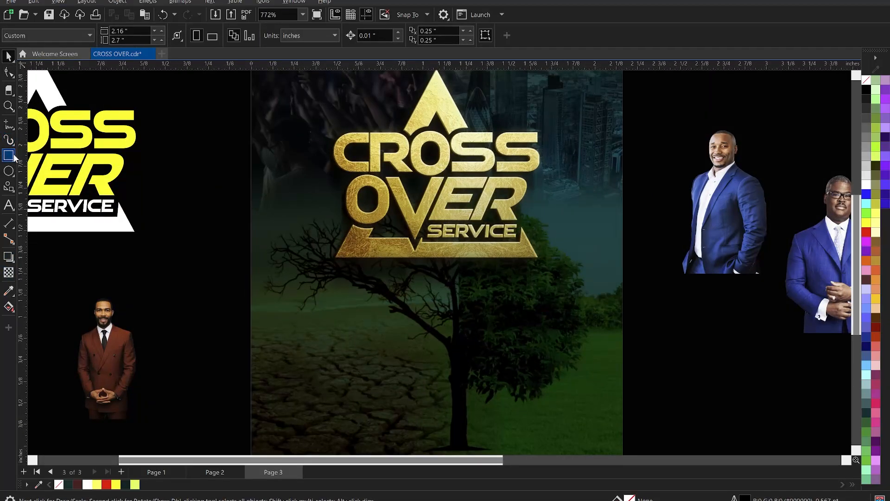
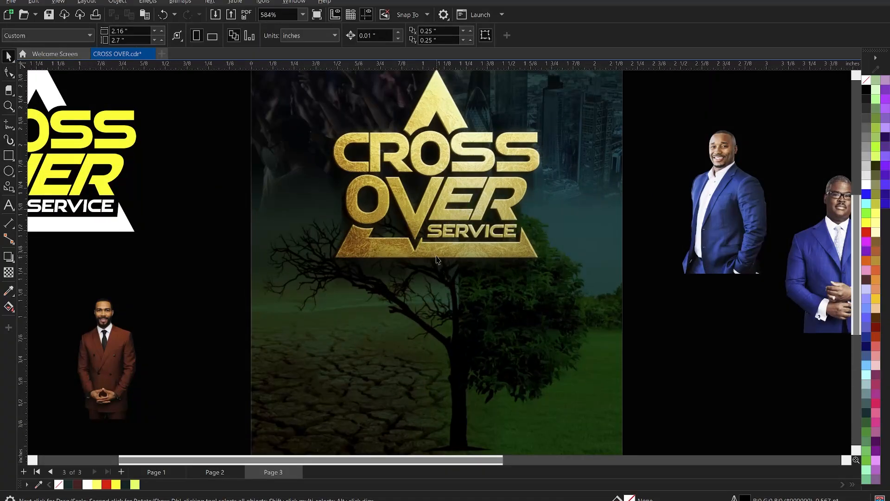
Step: Draw a rectangle about 1.127 by 0.171 inches below the gold title and fill it light yellow with no outline
{"action": "left_click", "coordinate": [8, 156]}
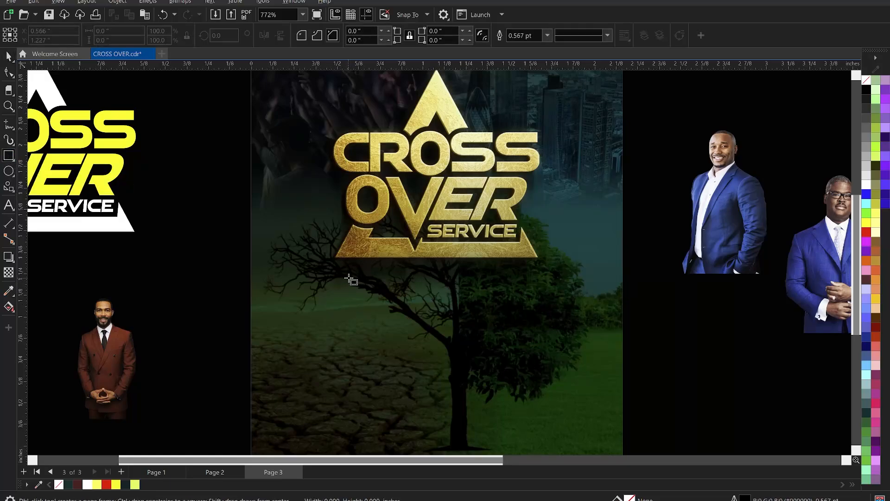
{"action": "left_click_drag", "start_coordinate": [349, 278], "coordinate": [533, 306]}
{"action": "key", "text": "space"}
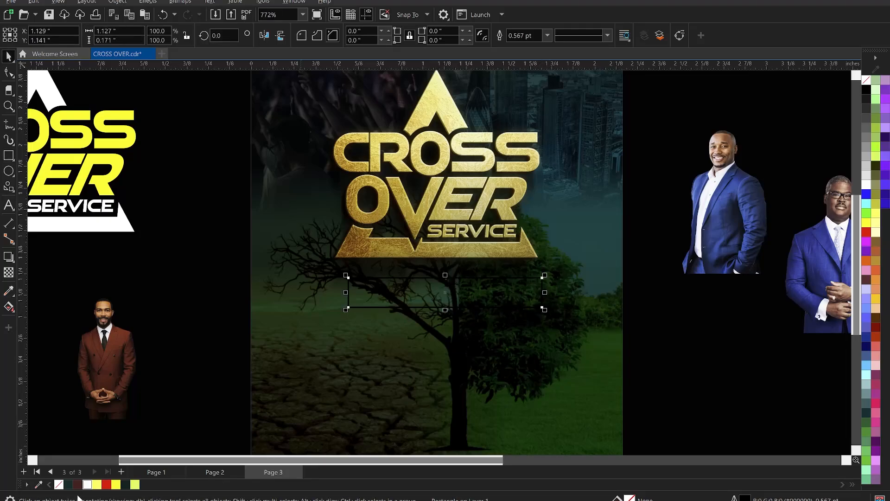
{"action": "left_click", "coordinate": [97, 484]}
{"action": "right_click", "coordinate": [59, 484]}
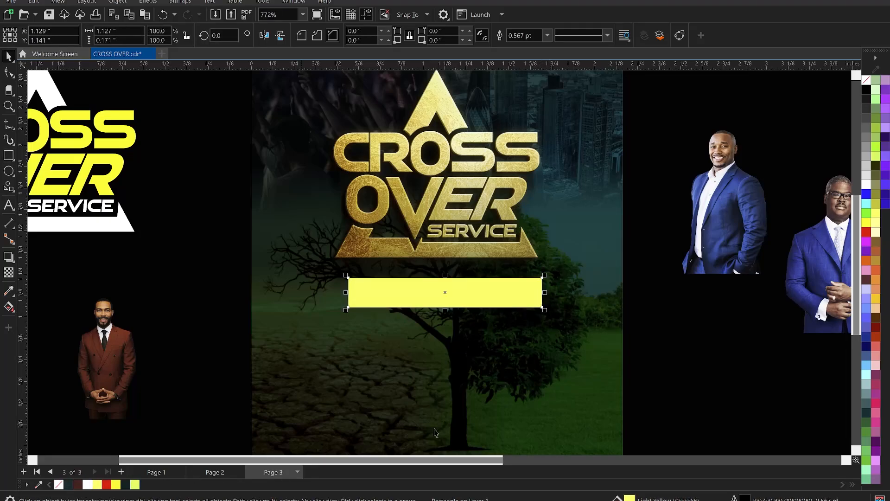
Step: Centre the yellow bar horizontally on the page and resize it to about 1.26 by 0.156 inches
{"action": "key", "text": "c"}
{"action": "left_click", "coordinate": [649, 373]}
{"action": "left_click", "coordinate": [464, 311]}
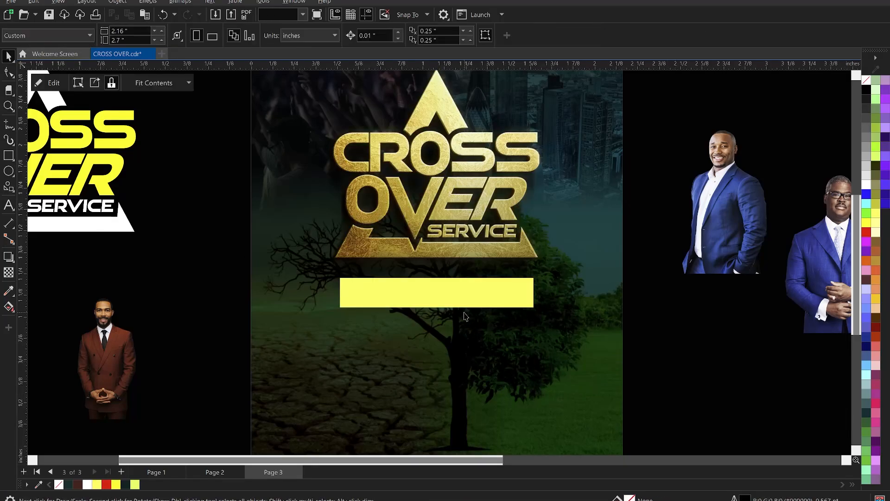
{"action": "left_click", "coordinate": [470, 299]}
{"action": "scroll", "coordinate": [462, 302], "scroll_direction": "up", "scroll_amount": 2}
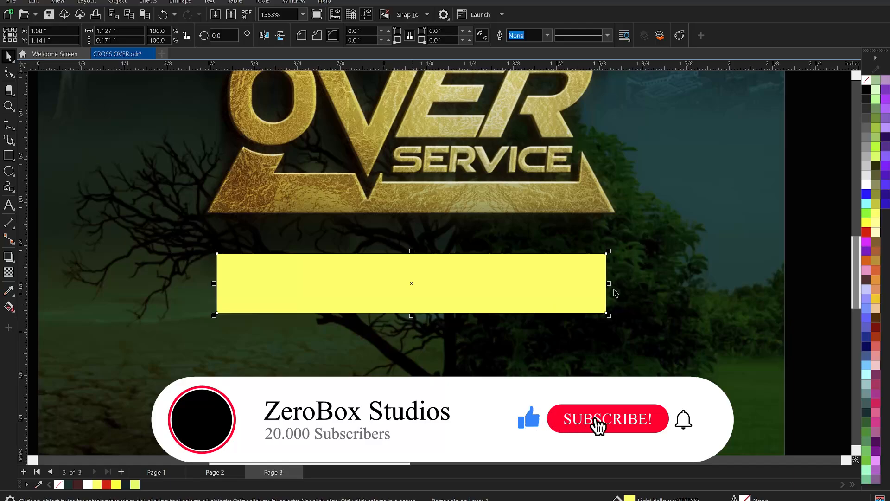
{"action": "left_click_drag", "start_coordinate": [610, 286], "coordinate": [631, 292]}
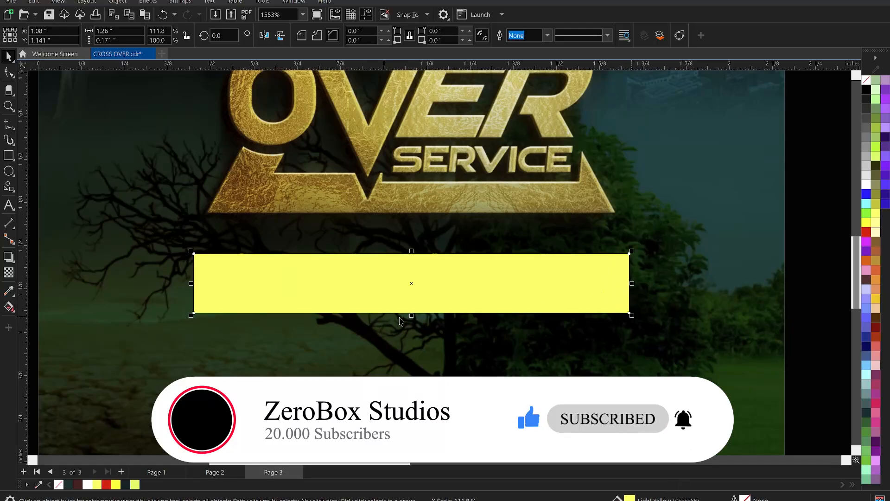
{"action": "left_click_drag", "start_coordinate": [411, 317], "coordinate": [411, 308]}
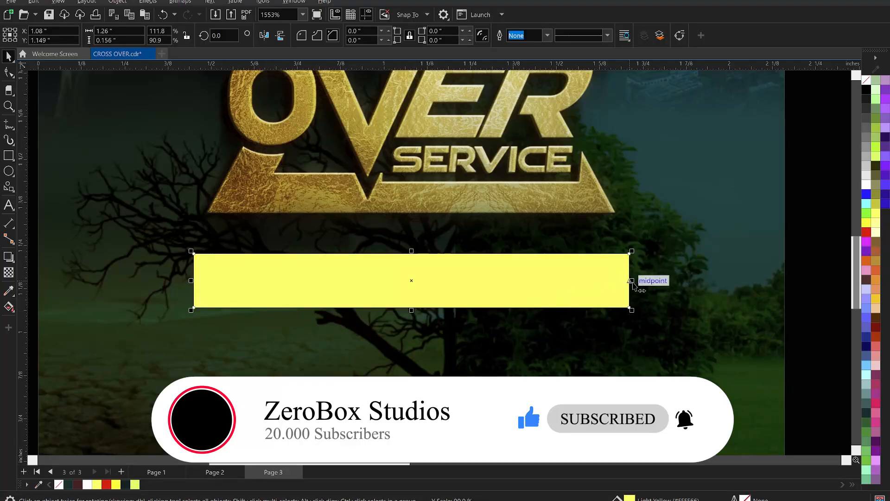
Step: Add a dark brown copy about 0.285 inches wide over the yellow bar's left end and shorten the yellow bar to about 1.206 inches from its right
{"action": "left_click_drag", "start_coordinate": [632, 281], "coordinate": [297, 312]}
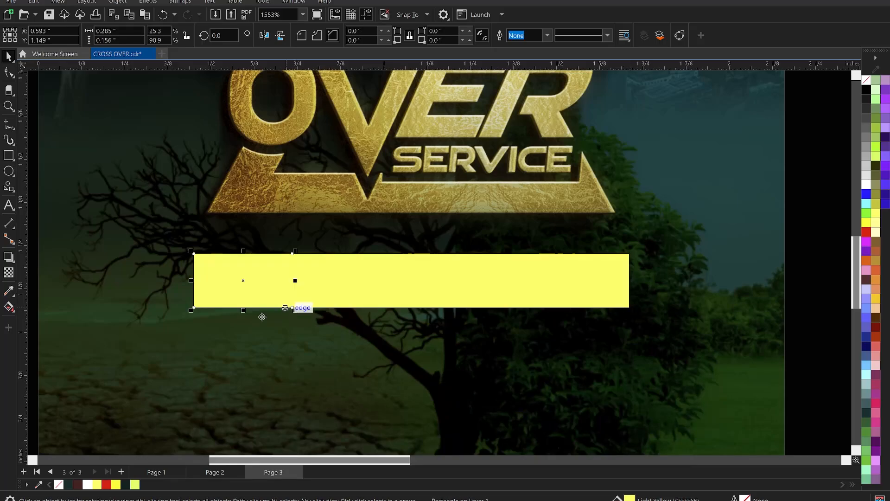
{"action": "left_click", "coordinate": [79, 483]}
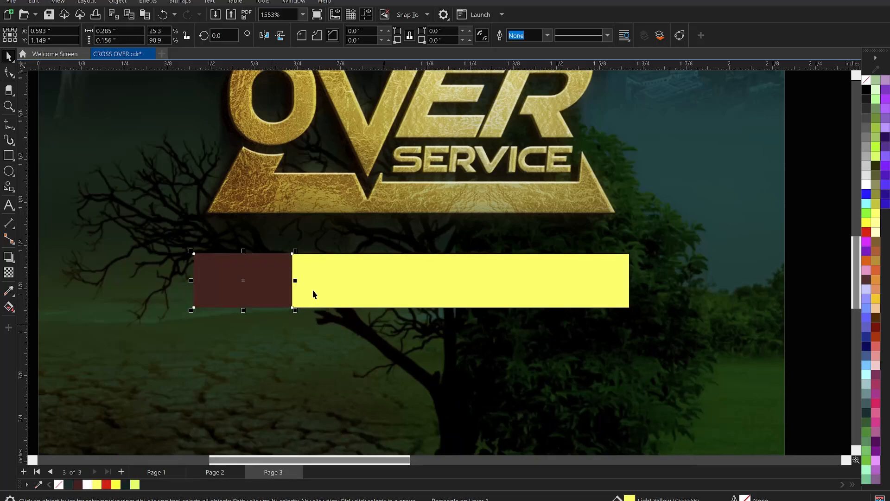
{"action": "scroll", "coordinate": [313, 290], "scroll_direction": "down", "scroll_amount": 5}
{"action": "key", "text": "z"}
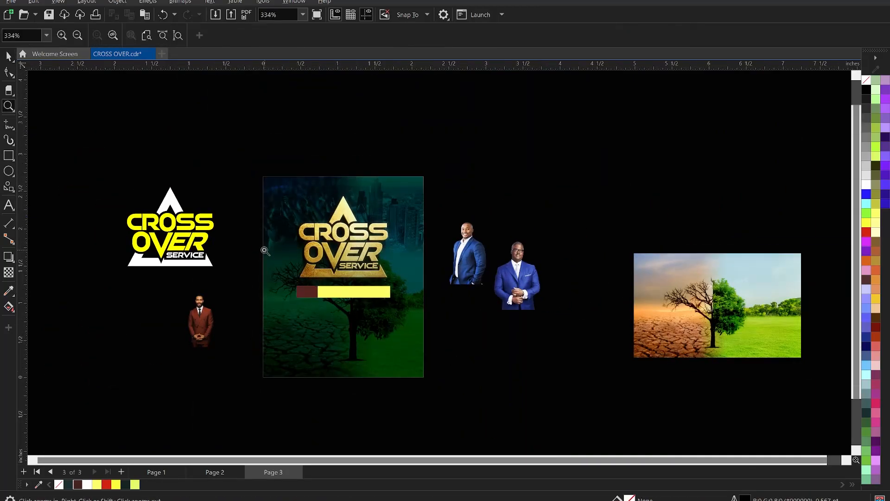
{"action": "left_click_drag", "start_coordinate": [232, 236], "coordinate": [501, 337]}
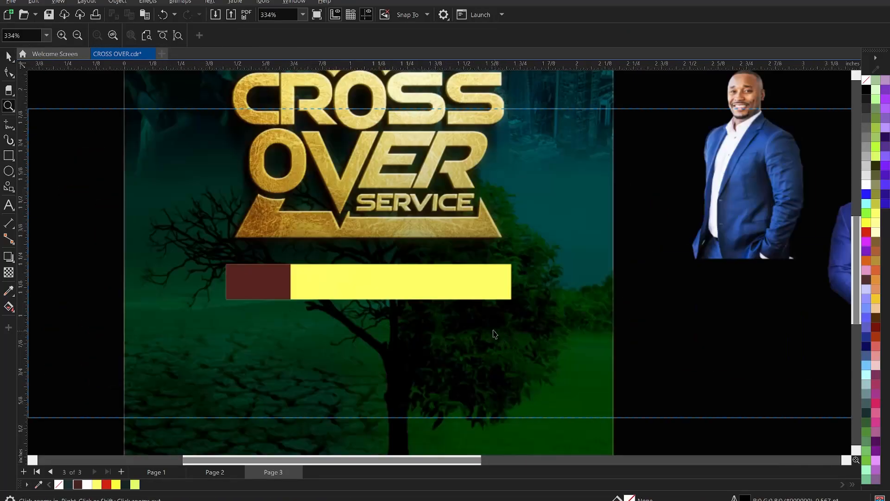
{"action": "left_click", "coordinate": [472, 294]}
{"action": "left_click_drag", "start_coordinate": [514, 282], "coordinate": [502, 284]}
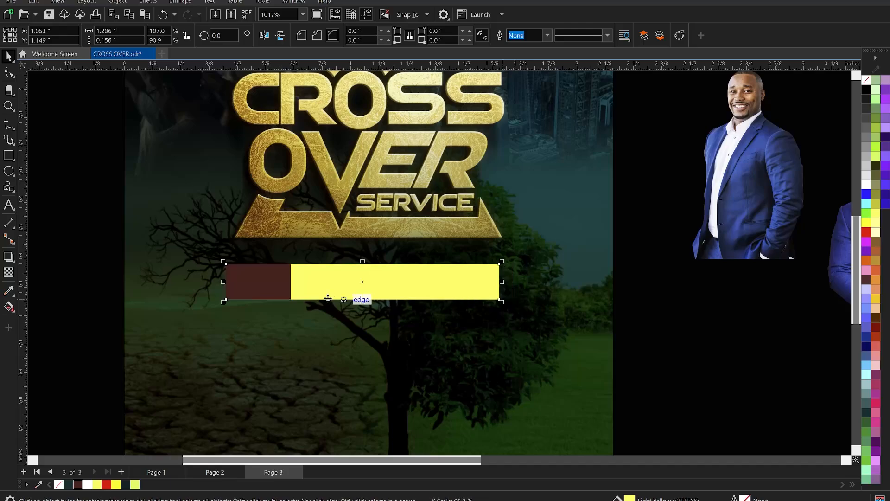
Step: Draw a right-pointing triangle about 0.061 by 0.059 inches on the brown block's right edge with the Freehand tool, centred vertically on the block
{"action": "left_click", "coordinate": [267, 291]}
{"action": "scroll", "coordinate": [265, 286], "scroll_direction": "up", "scroll_amount": 3}
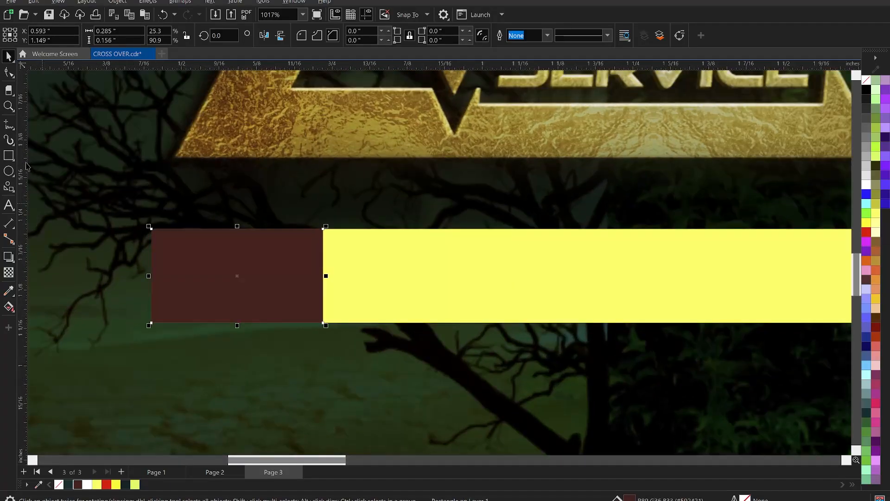
{"action": "left_click", "coordinate": [9, 125]}
{"action": "scroll", "coordinate": [344, 277], "scroll_direction": "up", "scroll_amount": 3}
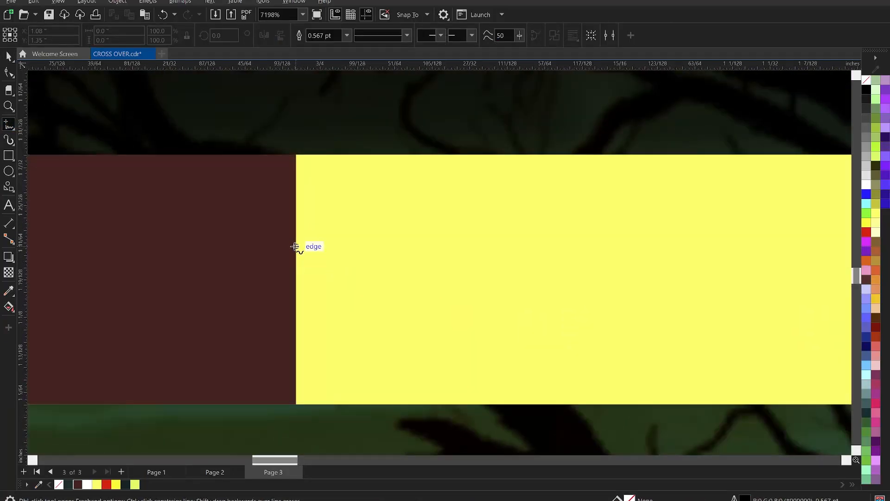
{"action": "left_click", "coordinate": [295, 247]}
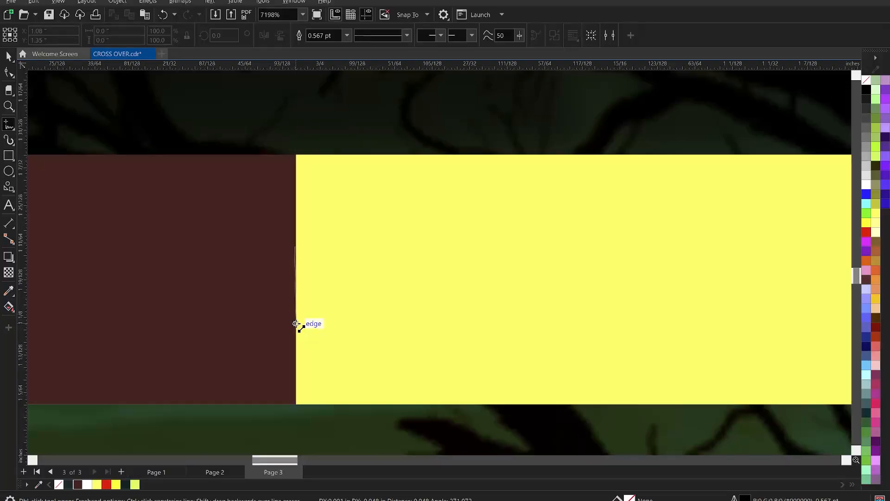
{"action": "left_click", "coordinate": [296, 323]}
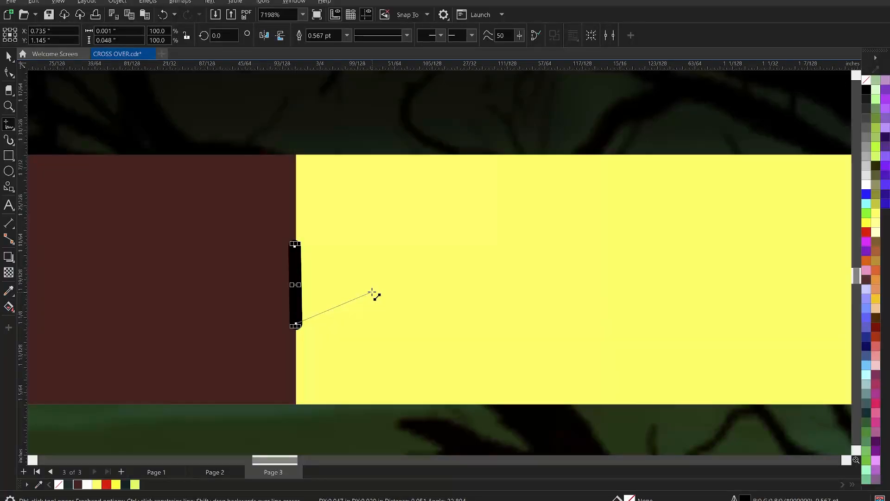
{"action": "key", "text": "Delete"}
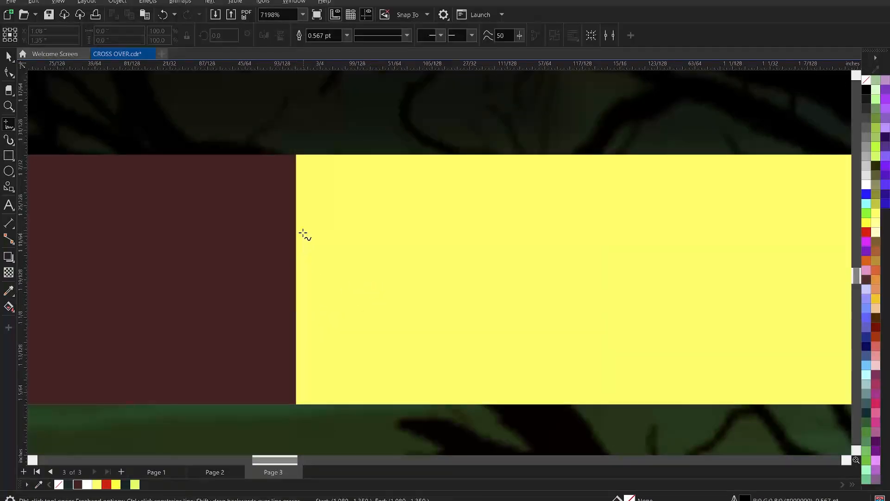
{"action": "left_click", "coordinate": [294, 228]}
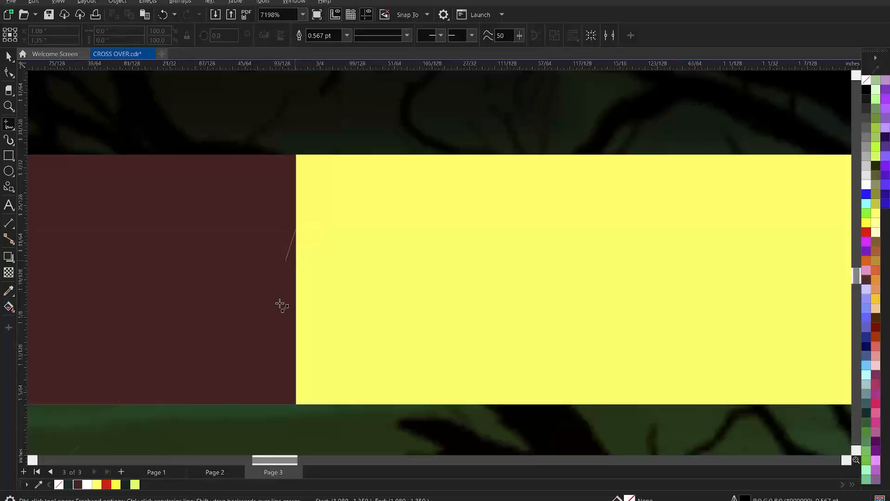
{"action": "double_click", "coordinate": [295, 322]}
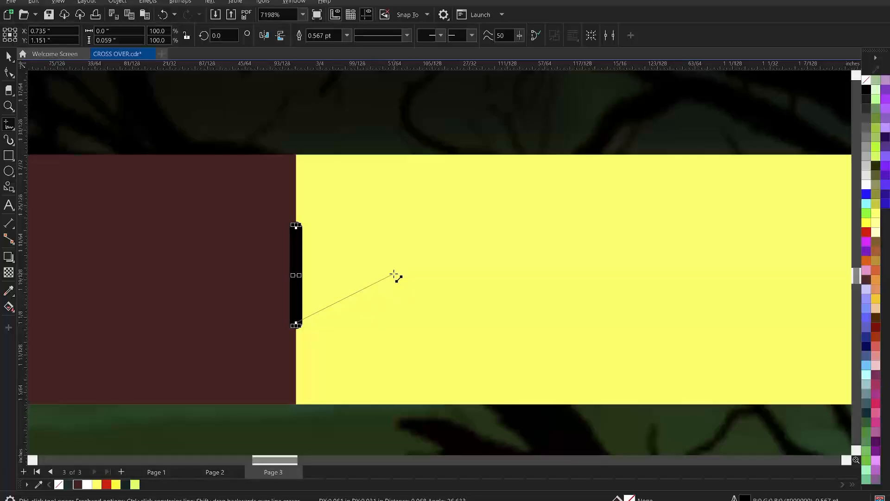
{"action": "double_click", "coordinate": [393, 273]}
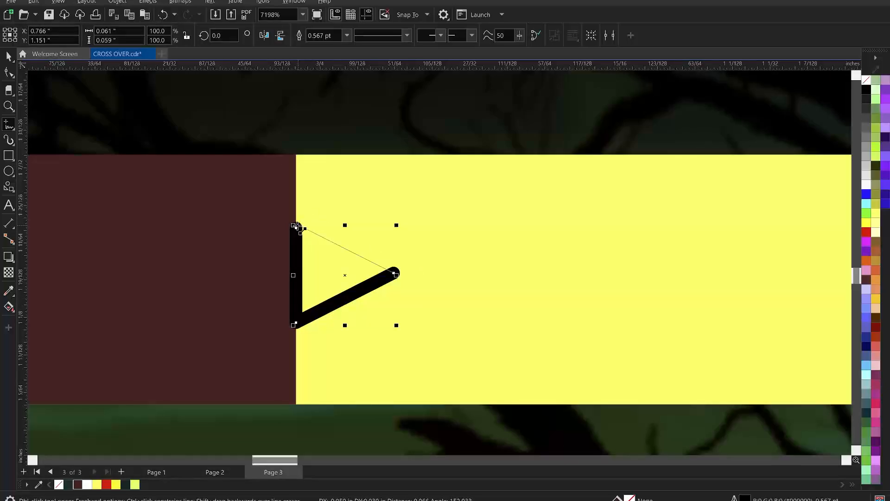
{"action": "left_click", "coordinate": [296, 226]}
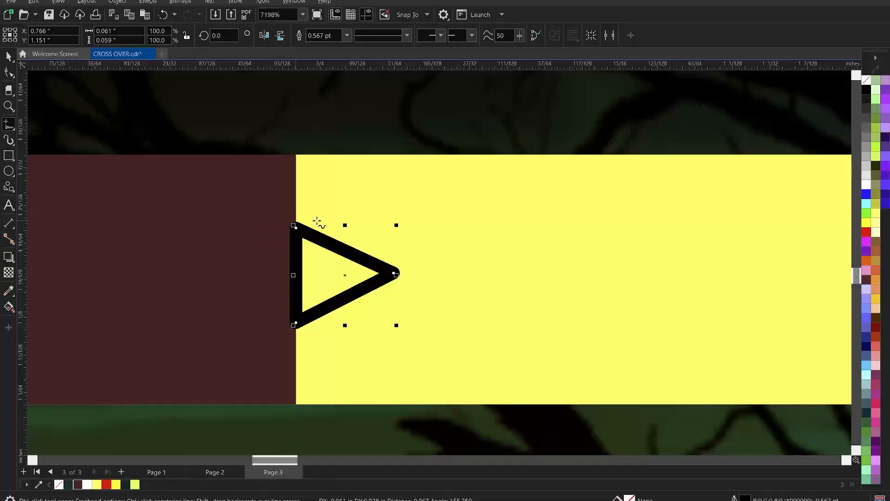
{"action": "key", "text": "space"}
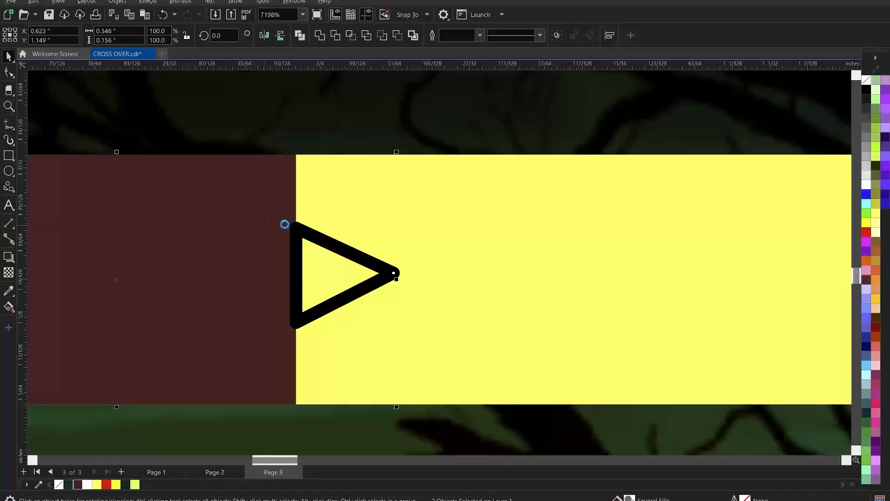
{"action": "left_click", "coordinate": [383, 281]}
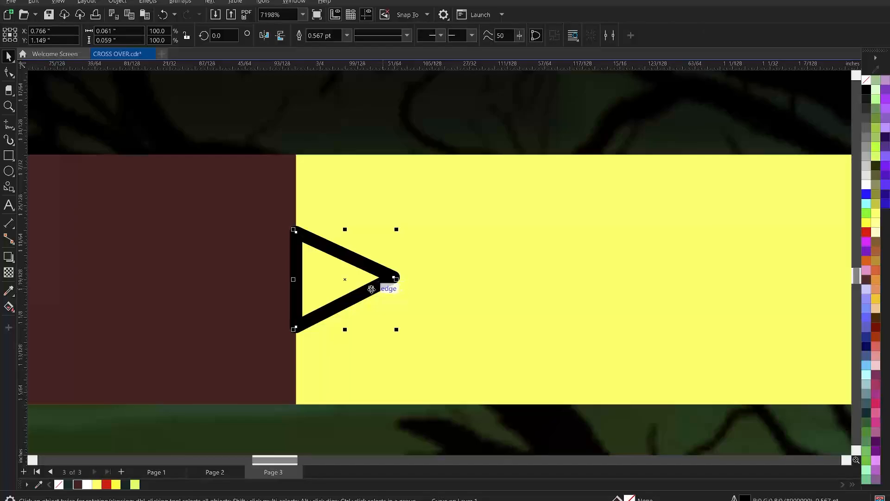
Step: Give the triangle's outline sharp mitered corners
{"action": "mouse_move", "coordinate": [746, 497]}
{"action": "key", "text": "F12"}
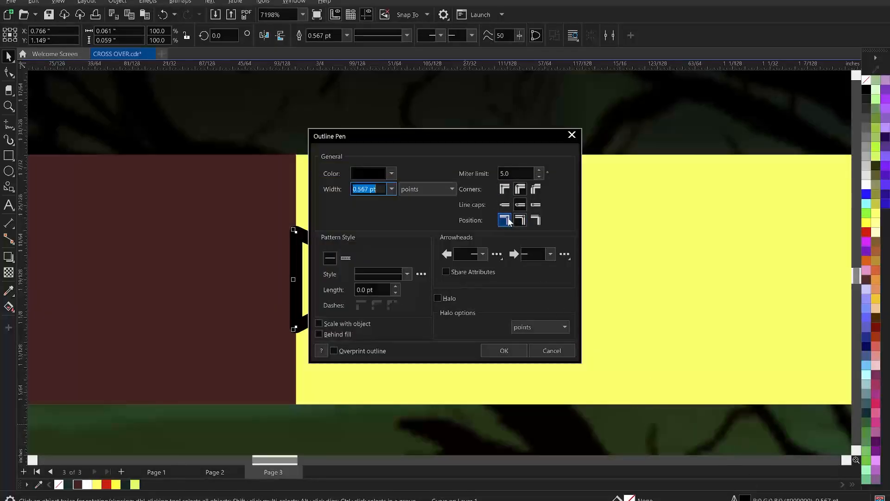
{"action": "left_click", "coordinate": [535, 206]}
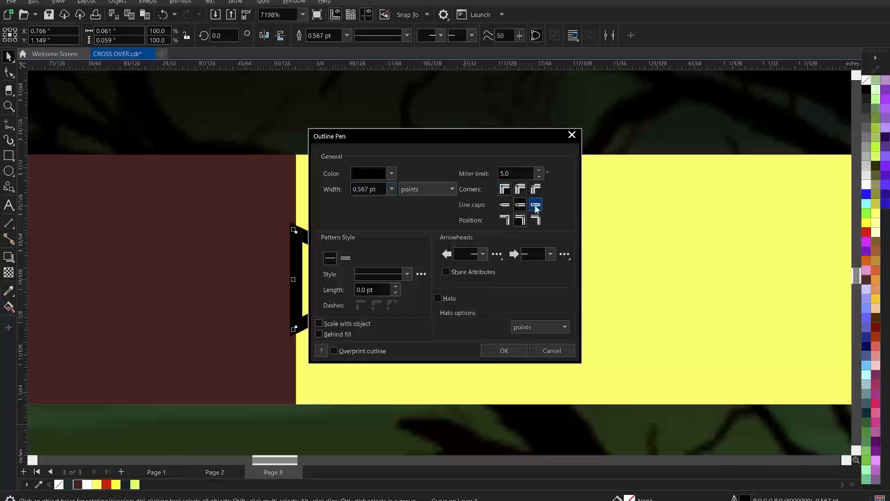
{"action": "left_click", "coordinate": [504, 351]}
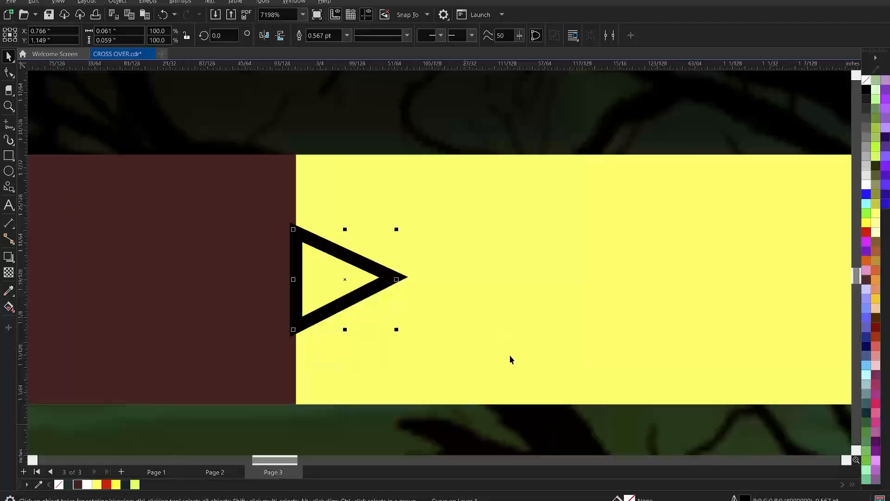
Step: Fill the triangle dark brown with no outline and extend its tip to the right until it is about 0.068 inches wide
{"action": "left_click", "coordinate": [77, 484]}
{"action": "right_click", "coordinate": [61, 484]}
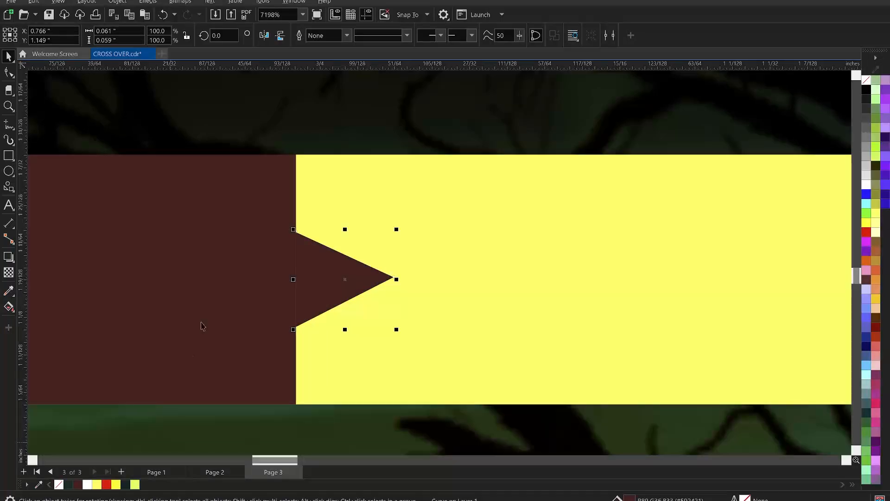
{"action": "left_click", "coordinate": [188, 288], "text": "shift"}
{"action": "left_click", "coordinate": [470, 267]}
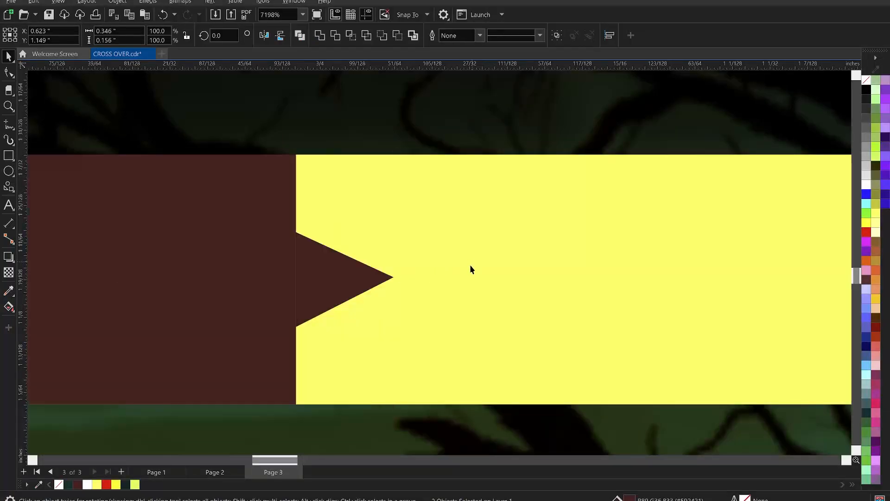
{"action": "left_click", "coordinate": [365, 289]}
{"action": "key", "text": "F10"}
{"action": "left_click_drag", "start_coordinate": [394, 278], "coordinate": [407, 284]}
{"action": "key", "text": "space"}
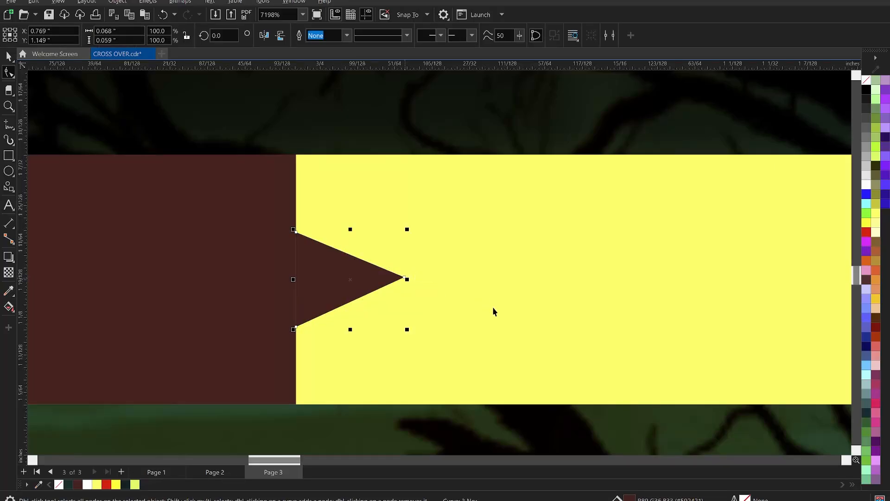
Step: Switch to Notepad, restore the theme lines and cut "THEME: FROM FAMINE TO ABUNDANCE" and "JOEL 2:25" from the flyer text
{"action": "scroll", "coordinate": [422, 306], "scroll_direction": "down", "scroll_amount": 3}
{"action": "scroll", "coordinate": [395, 305], "scroll_direction": "down", "scroll_amount": 4}
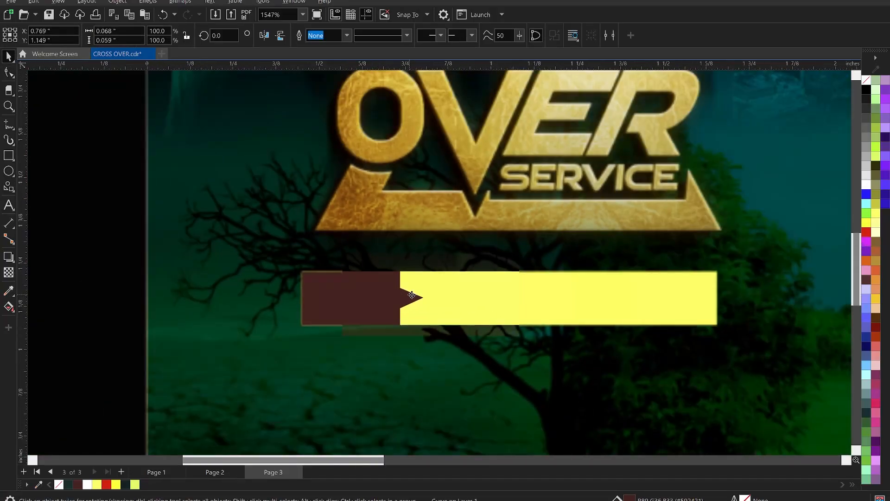
{"action": "key", "text": "z"}
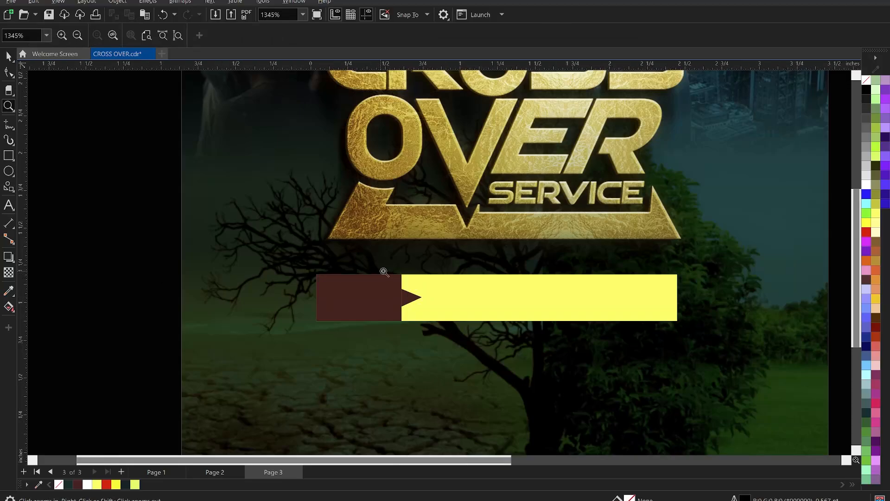
{"action": "right_click", "coordinate": [385, 272]}
{"action": "right_click", "coordinate": [385, 272]}
{"action": "left_click_drag", "start_coordinate": [324, 232], "coordinate": [591, 332]}
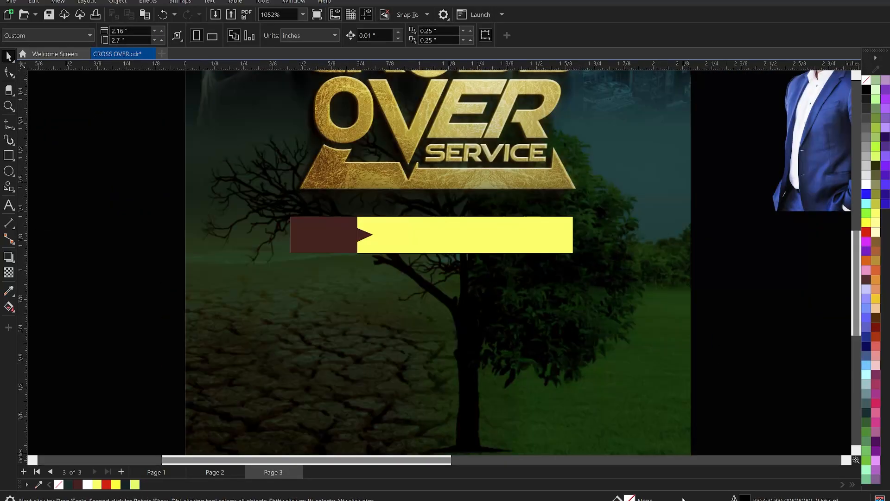
{"action": "key", "text": "alt+Tab"}
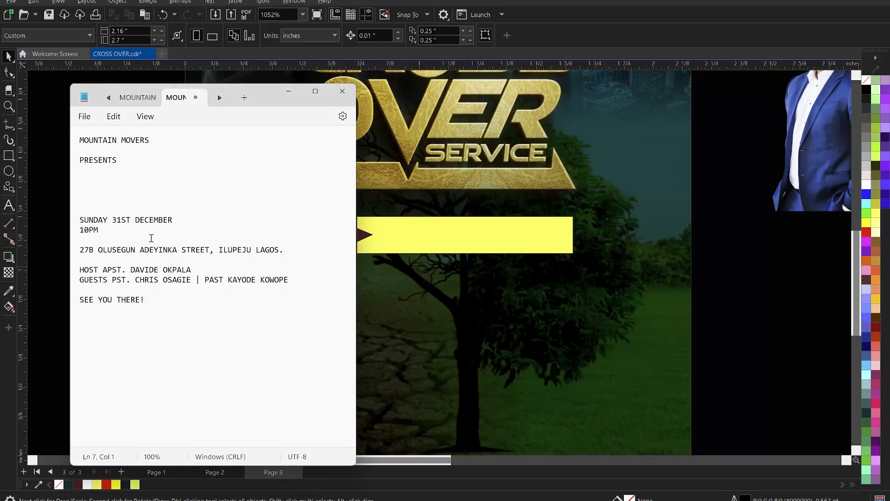
{"action": "type", "text": "THEME: FROM FAMINE TO ABUNDANCE JOEL 2:25"}
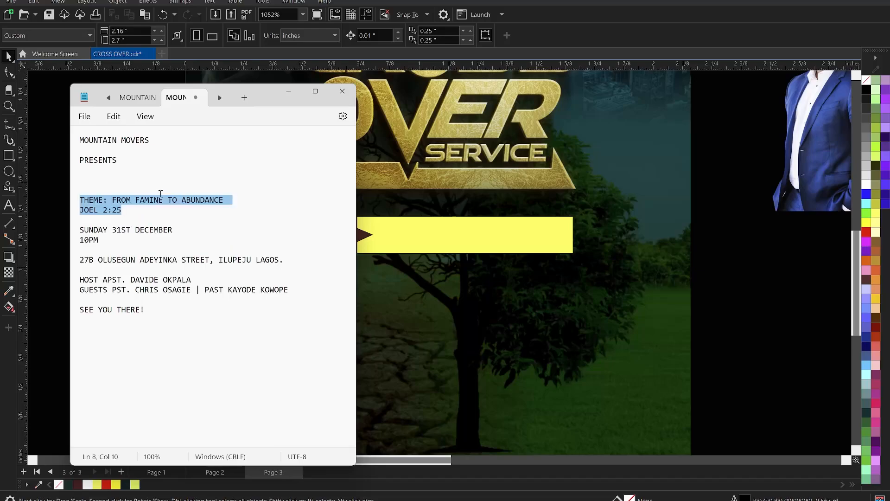
{"action": "key", "text": "ctrl+x"}
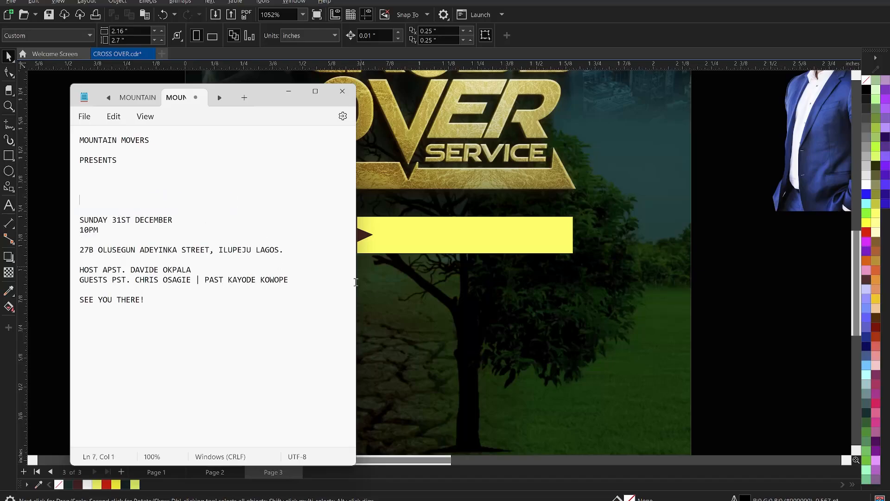
Step: Switch back to CorelDRAW and paste the two theme lines as artistic text below the theme bar
{"action": "key", "text": "alt+Tab"}
{"action": "left_click", "coordinate": [369, 288]}
{"action": "left_click", "coordinate": [9, 204]}
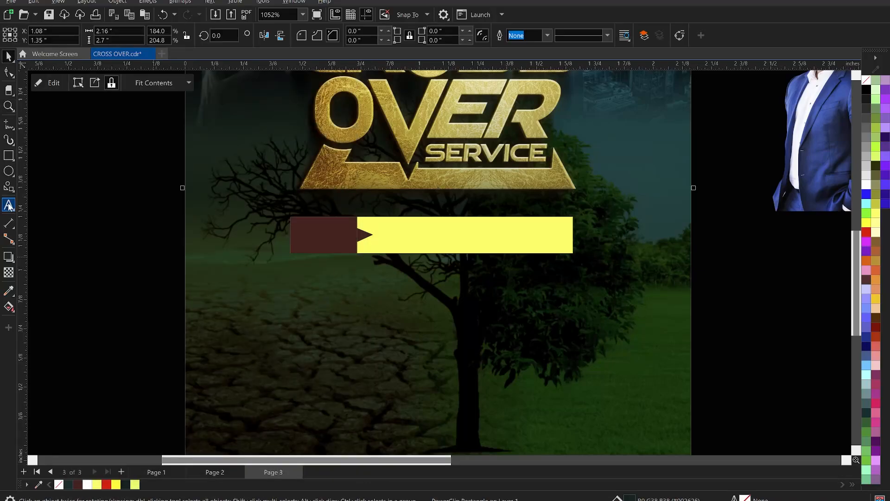
{"action": "left_click", "coordinate": [336, 302]}
{"action": "key", "text": "ctrl+v"}
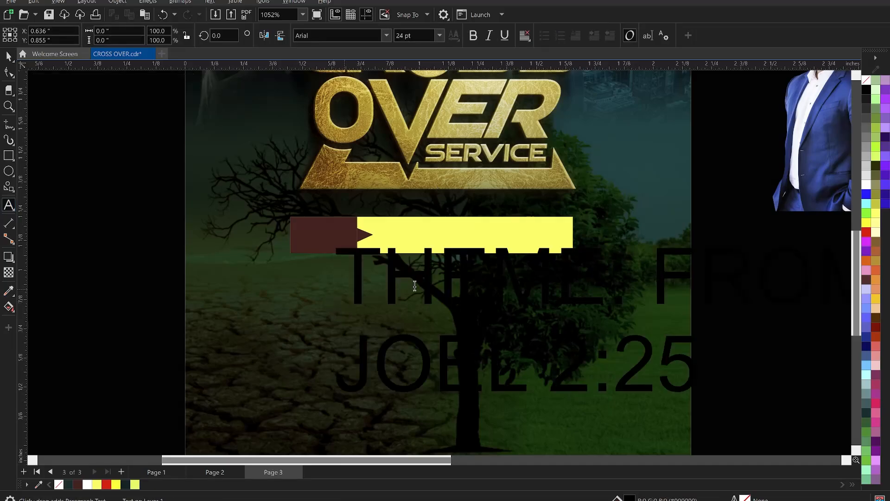
{"action": "scroll", "coordinate": [408, 266], "scroll_direction": "down", "scroll_amount": 1}
{"action": "key", "text": "ctrl+space"}
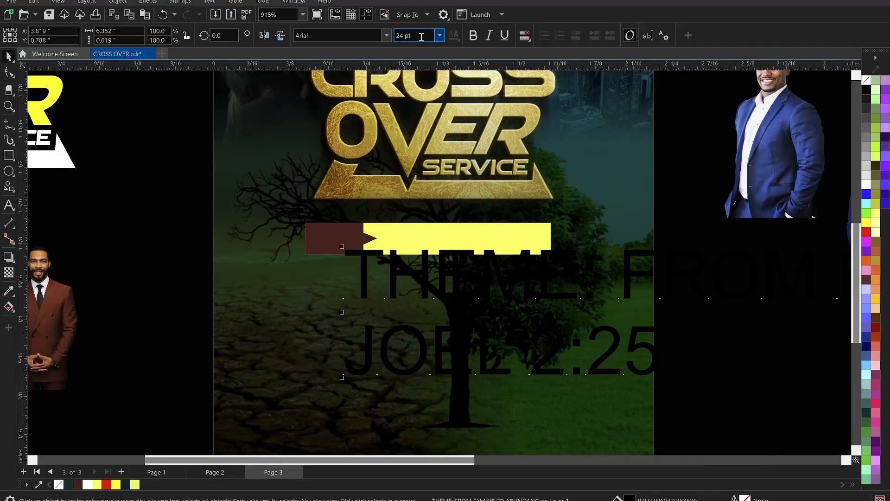
Step: Set the pasted theme text to 6 pt and fill it light yellow
{"action": "left_click", "coordinate": [421, 36]}
{"action": "type", "text": "6"}
{"action": "key", "text": "Return"}
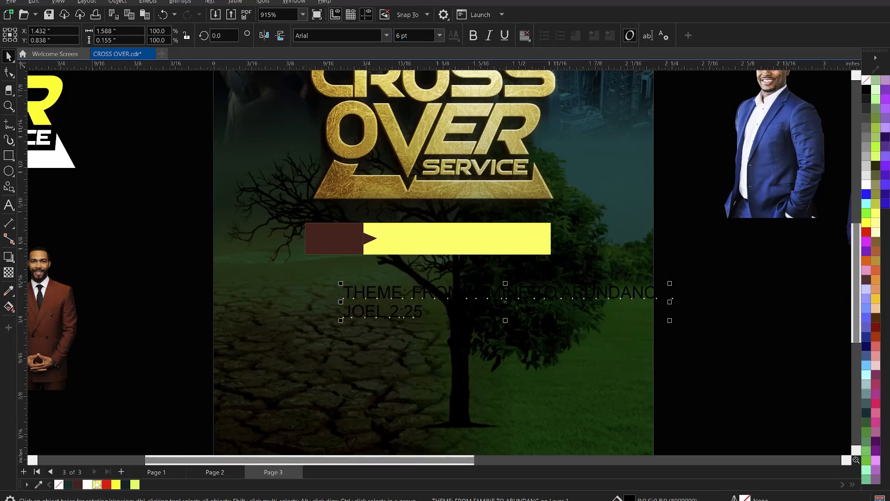
{"action": "left_click", "coordinate": [97, 484]}
{"action": "scroll", "coordinate": [348, 276], "scroll_direction": "up", "scroll_amount": 3}
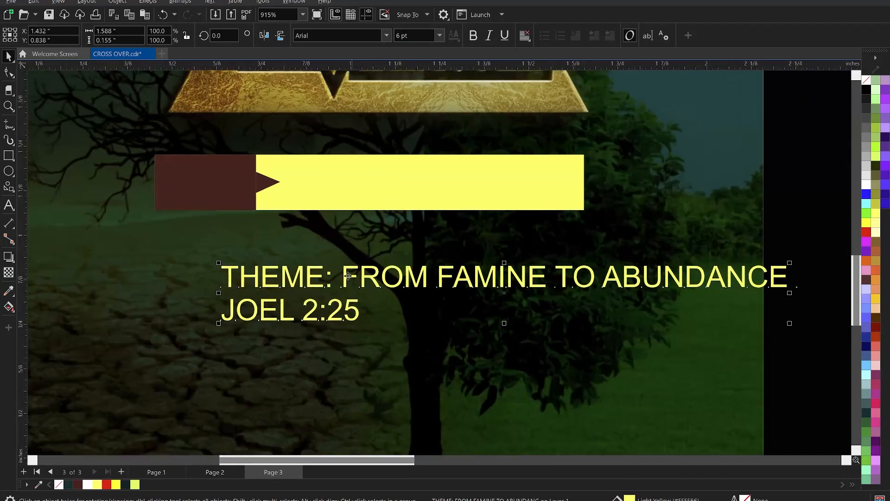
Step: Move "FROM FAMINE TO ABUNDANCE" out of the pasted text into its own text object on the yellow bar
{"action": "double_click", "coordinate": [343, 273]}
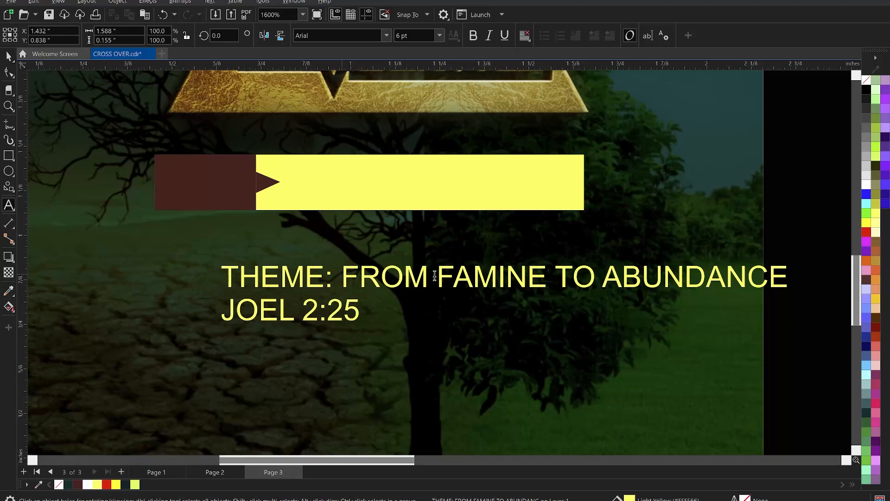
{"action": "left_click_drag", "start_coordinate": [342, 276], "coordinate": [796, 238]}
{"action": "key", "text": "Delete"}
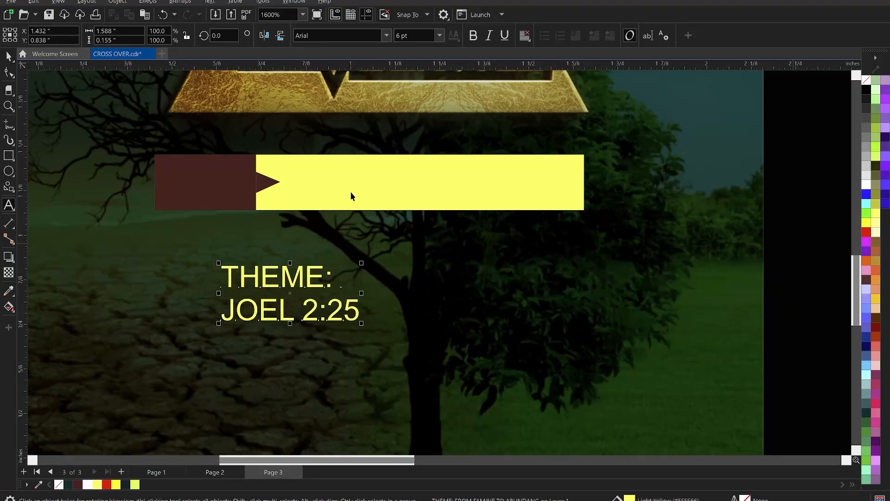
{"action": "left_click", "coordinate": [332, 187]}
{"action": "key", "text": "ctrl+v"}
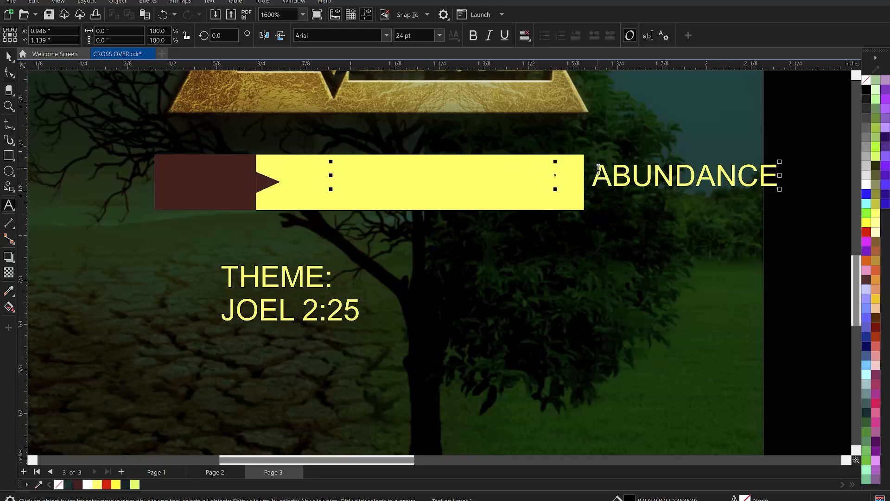
Step: Break the phrase onto a second line before "ABUNDANCE", centre-align it and fill it dark green
{"action": "left_click", "coordinate": [595, 171]}
{"action": "key", "text": "Return"}
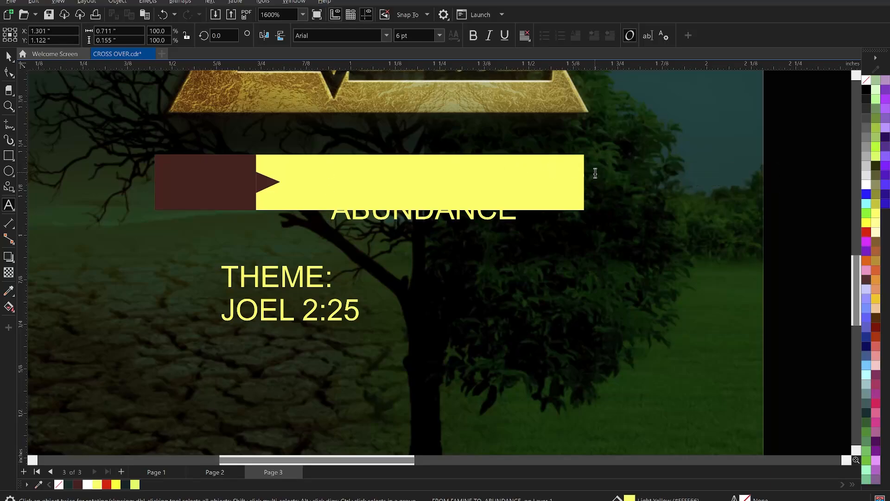
{"action": "key", "text": "ctrl+e"}
{"action": "key", "text": "ctrl+space"}
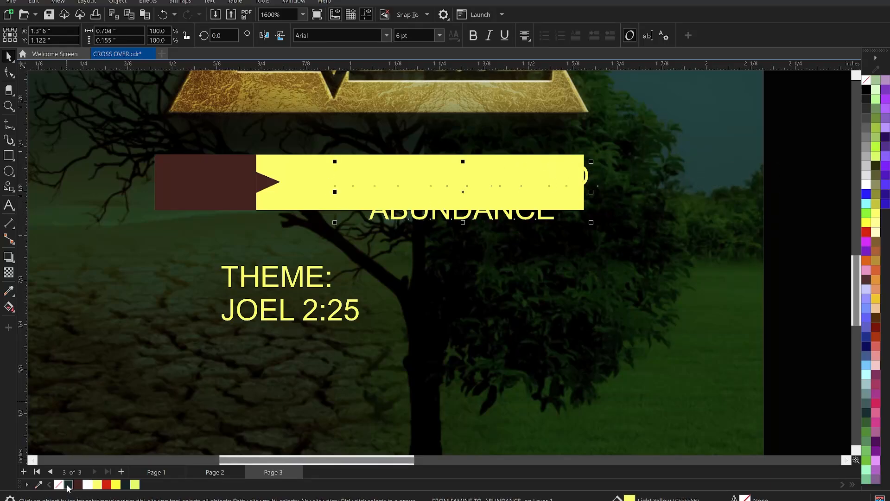
{"action": "left_click", "coordinate": [68, 484]}
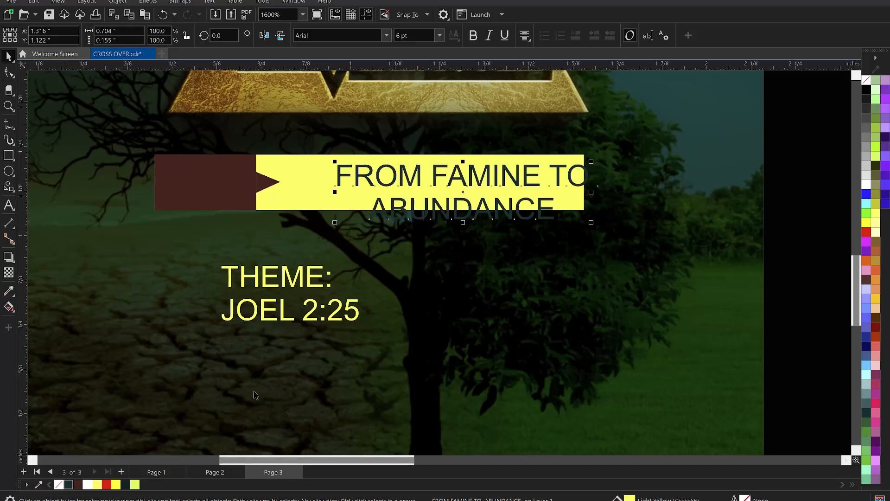
Step: Scale the two-line phrase down to about 3.945 pt to fit the yellow bar and break it into separate lines
{"action": "scroll", "coordinate": [572, 202], "scroll_direction": "up", "scroll_amount": 2}
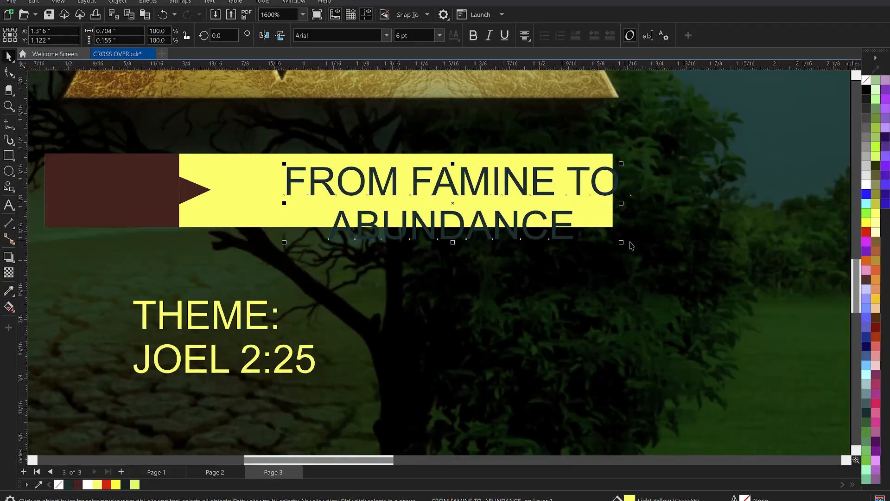
{"action": "left_click_drag", "start_coordinate": [612, 246], "coordinate": [526, 223]}
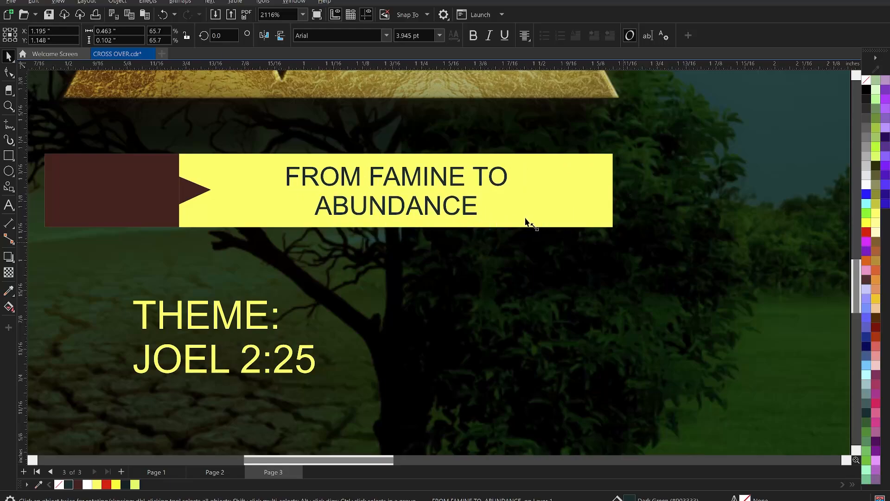
{"action": "scroll", "coordinate": [394, 175], "scroll_direction": "up", "scroll_amount": 1}
{"action": "scroll", "coordinate": [393, 174], "scroll_direction": "up", "scroll_amount": 2}
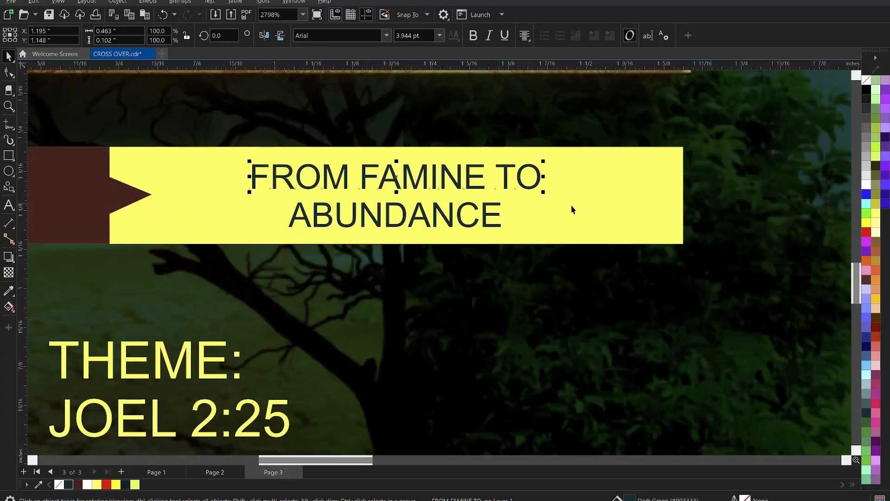
Step: Shrink "FROM FAMINE TO" and centre it over "ABUNDANCE", enlarging the pair until it is about 0.469 inches wide
{"action": "left_click_drag", "start_coordinate": [543, 193], "coordinate": [436, 193]}
{"action": "left_click", "coordinate": [424, 207], "text": "shift"}
{"action": "key", "text": "c"}
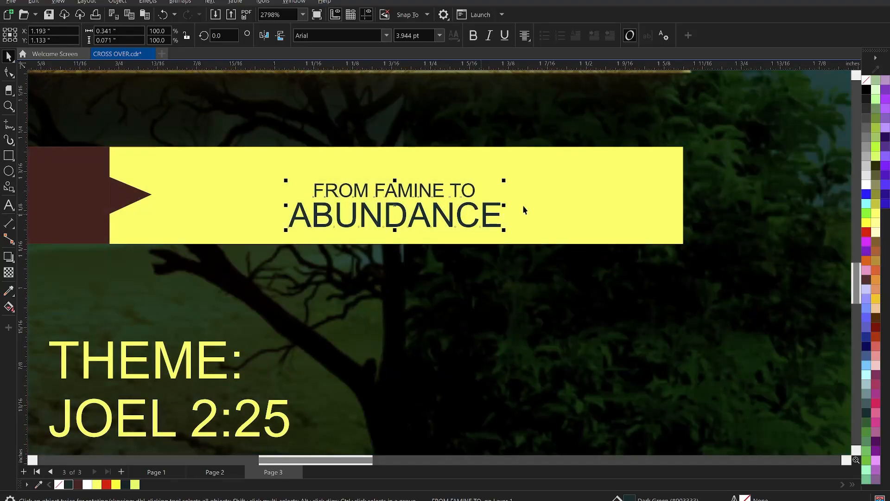
{"action": "left_click_drag", "start_coordinate": [504, 181], "coordinate": [583, 165]}
{"action": "left_click_drag", "start_coordinate": [557, 203], "coordinate": [520, 203]}
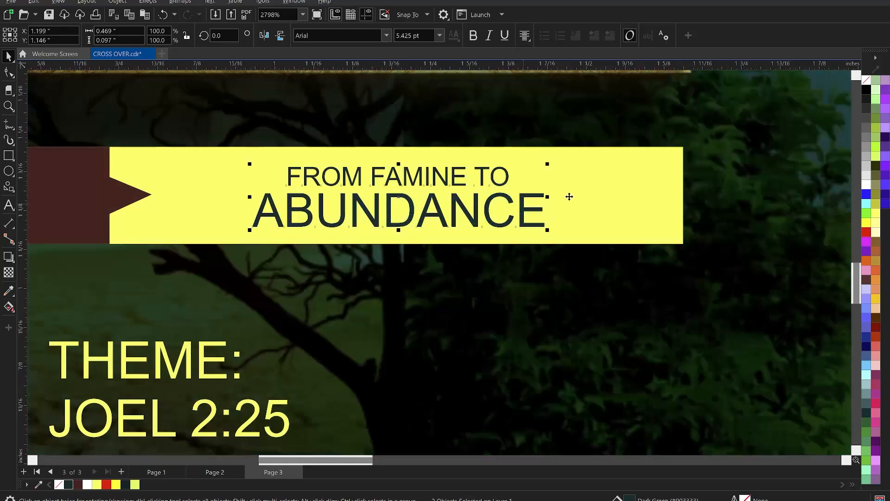
Step: Set "ABUNDANCE" in KonsensBold and "FROM FAMINE TO" in KonsensSemibold
{"action": "left_click", "coordinate": [526, 205]}
{"action": "left_click", "coordinate": [388, 36]}
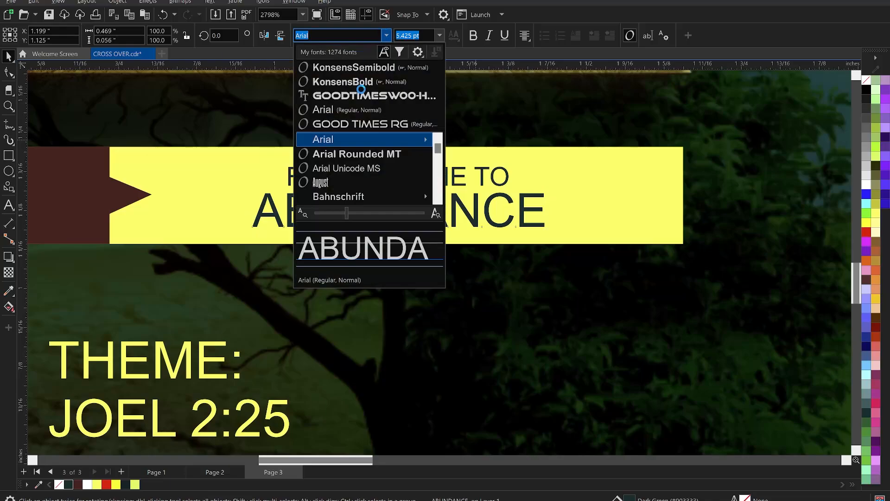
{"action": "left_click", "coordinate": [361, 82]}
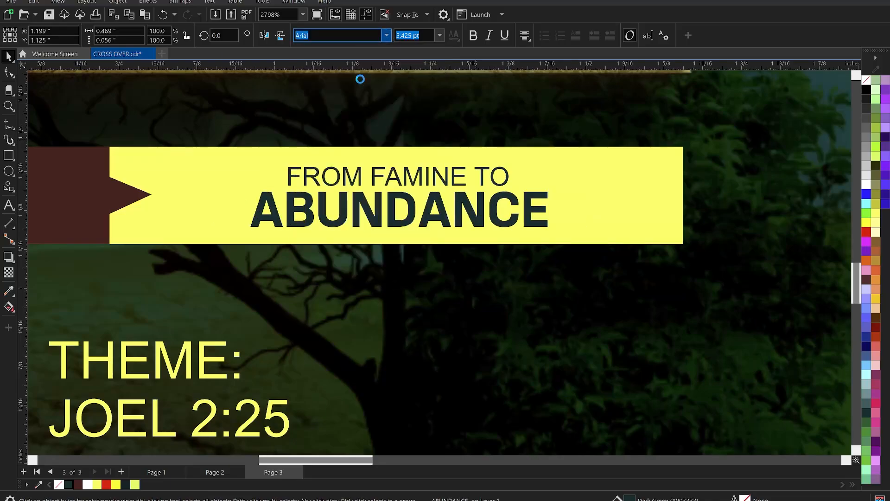
{"action": "left_click", "coordinate": [406, 182]}
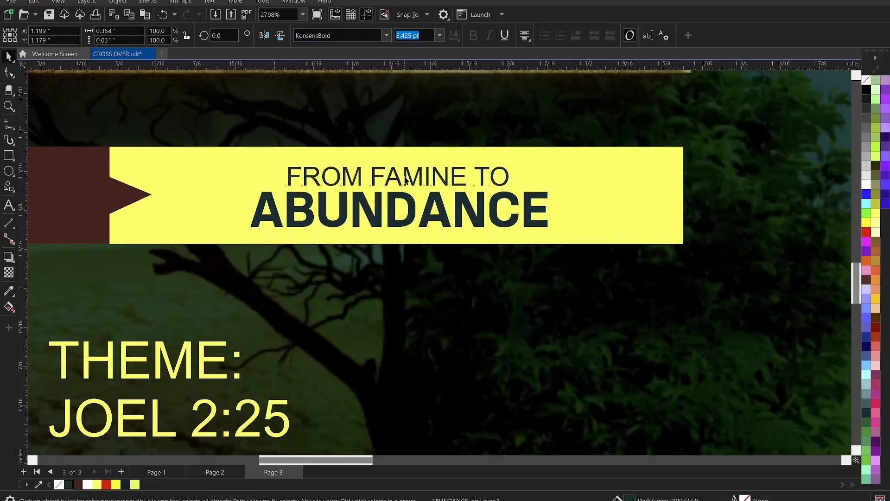
{"action": "left_click", "coordinate": [387, 36]}
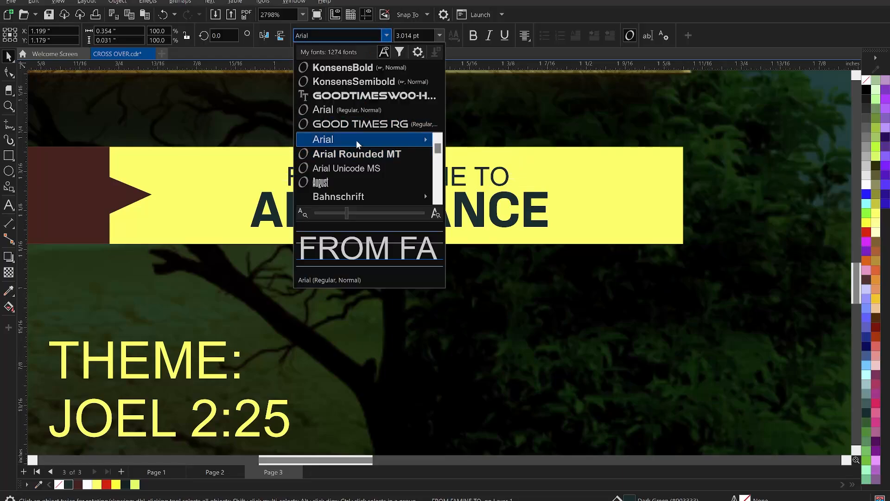
{"action": "left_click", "coordinate": [365, 82]}
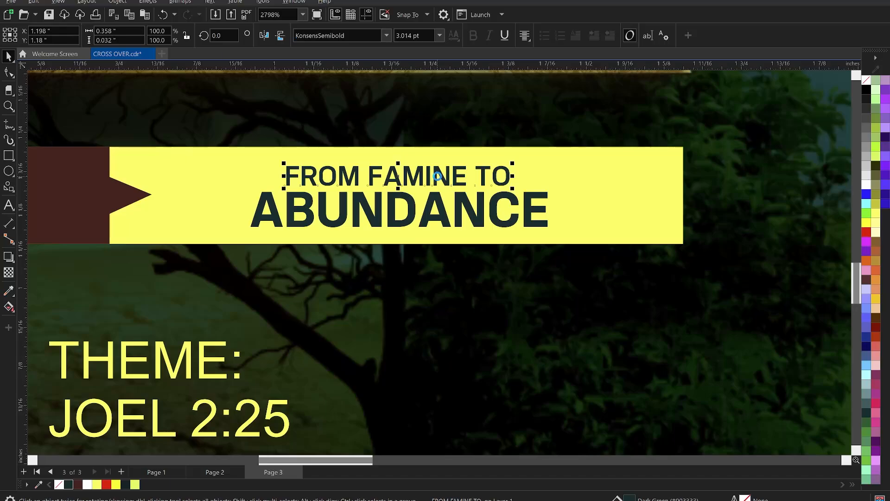
Step: Nudge "FROM FAMINE TO" closer to "ABUNDANCE" and enlarge both lines together to about 0.555 inches wide
{"action": "key", "text": "Down"}
{"action": "left_click", "coordinate": [440, 209], "text": "shift"}
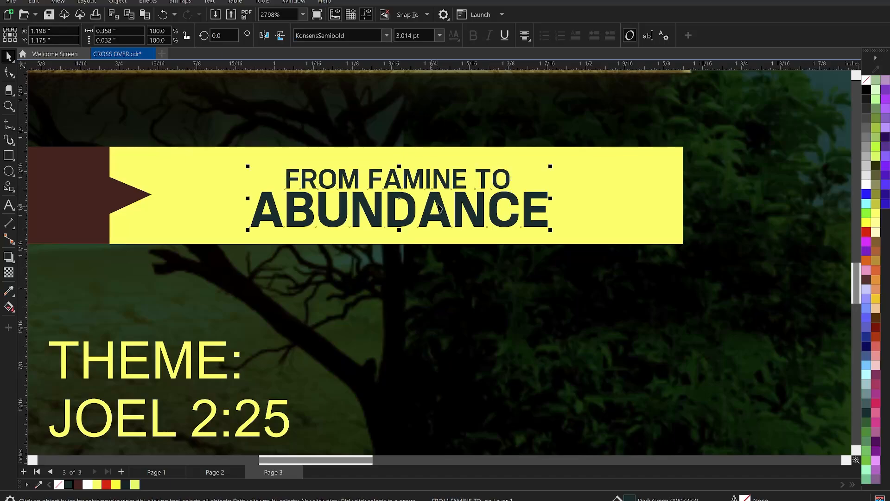
{"action": "left_click_drag", "start_coordinate": [556, 235], "coordinate": [576, 241]}
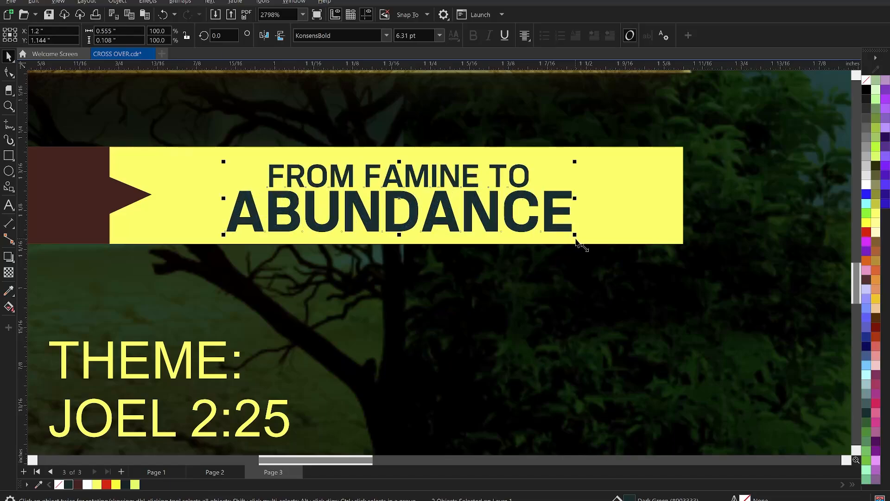
Step: Shorten the yellow bar from its right end to about 1.02 inches and centre the two text lines on its visible part
{"action": "left_click_drag", "start_coordinate": [685, 195], "coordinate": [629, 205]}
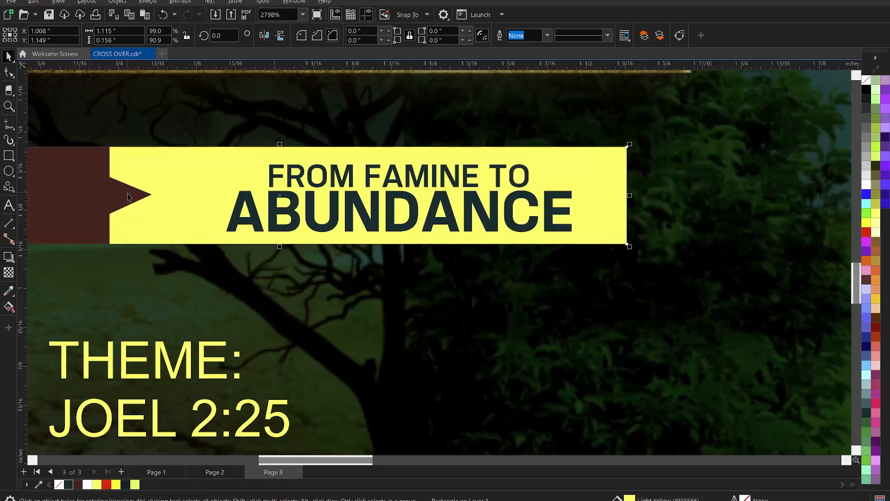
{"action": "left_click", "coordinate": [127, 197]}
{"action": "left_click", "coordinate": [82, 161]}
{"action": "left_click", "coordinate": [160, 153], "text": "shift"}
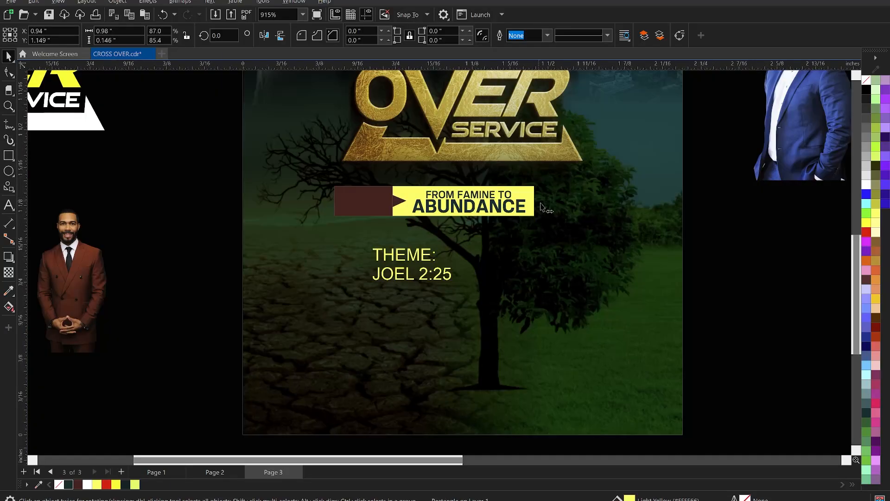
{"action": "left_click_drag", "start_coordinate": [538, 201], "coordinate": [547, 204]}
{"action": "left_click", "coordinate": [746, 320]}
Step: Separate "THEME:" from "JOEL 2:25" and fit it onto the brown block at about 4.814 pt in KonsensSemibold
{"action": "left_click", "coordinate": [408, 265]}
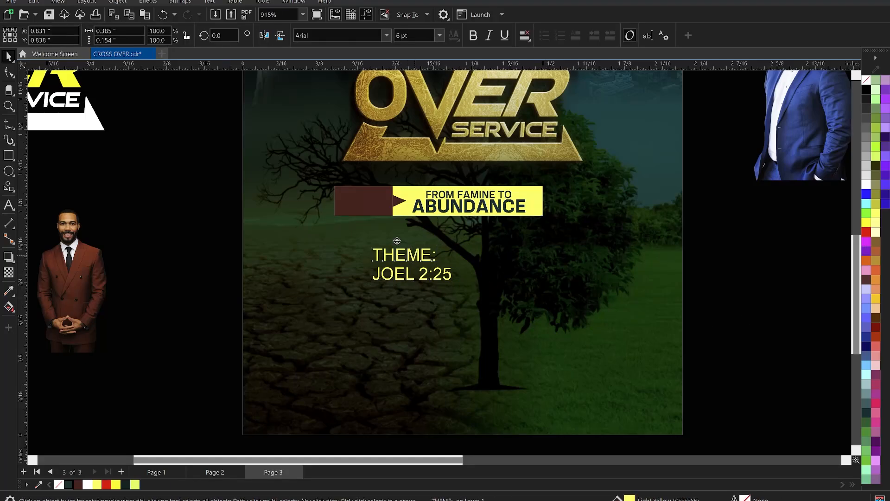
{"action": "left_click_drag", "start_coordinate": [416, 255], "coordinate": [379, 201]}
{"action": "left_click", "coordinate": [324, 35]}
{"action": "left_click", "coordinate": [387, 35]}
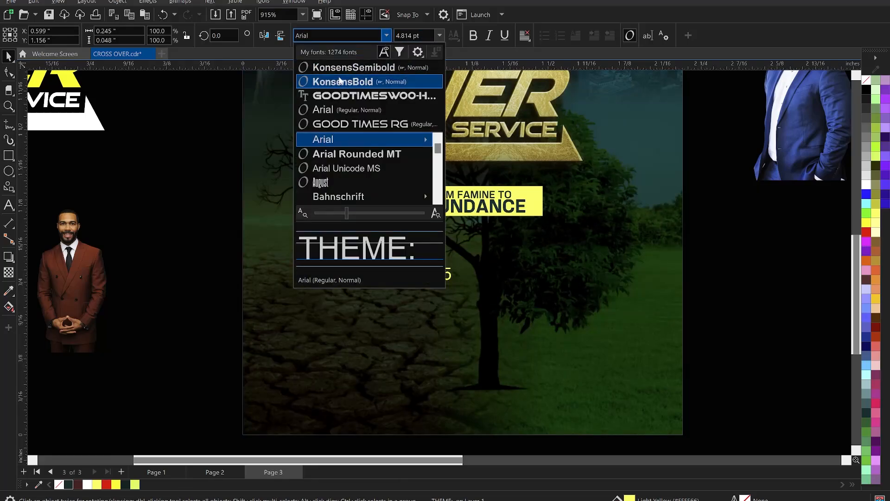
{"action": "key", "text": "Escape"}
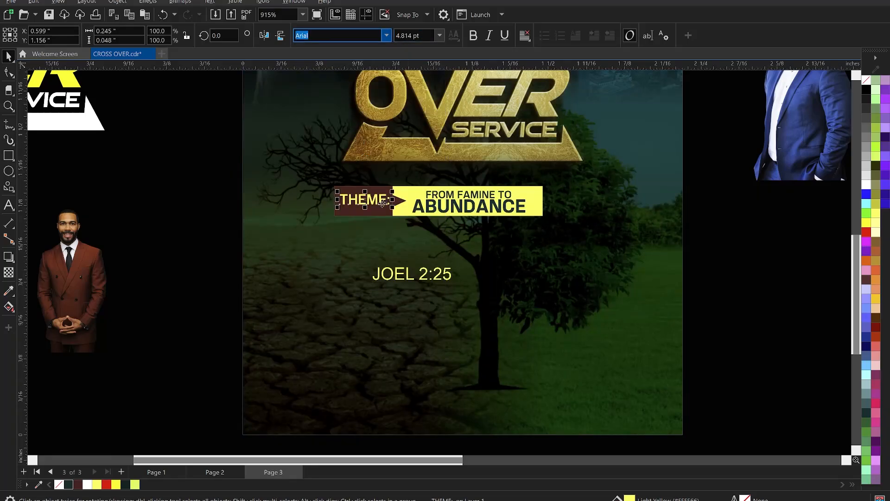
{"action": "scroll", "coordinate": [419, 278], "scroll_direction": "up", "scroll_amount": 2}
Step: Set "JOEL 2:25" in white KonsensSemibold at about 2.697 pt, placed just under the yellow bar's right end
{"action": "left_click", "coordinate": [441, 307]}
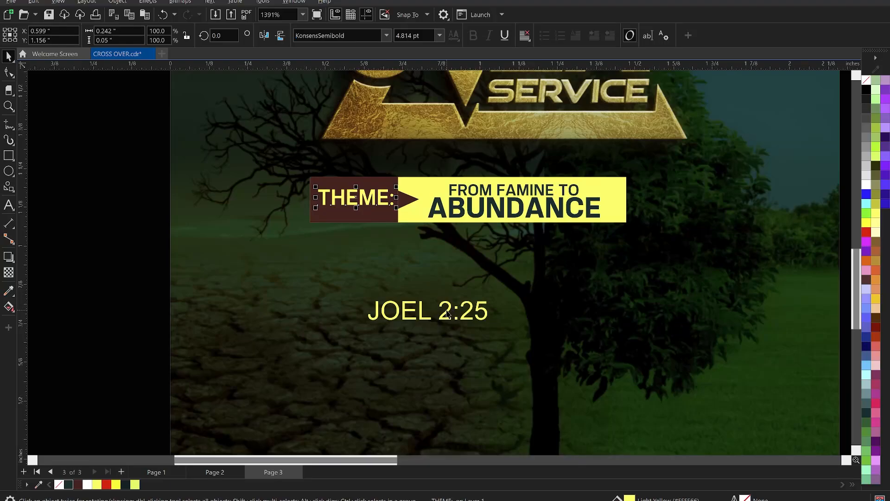
{"action": "left_click", "coordinate": [386, 36]}
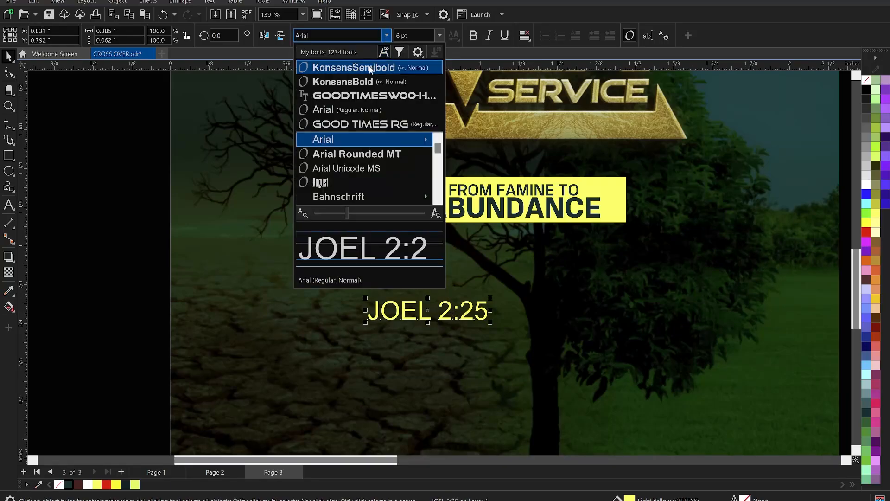
{"action": "key", "text": "Escape"}
{"action": "left_click_drag", "start_coordinate": [489, 320], "coordinate": [617, 229]}
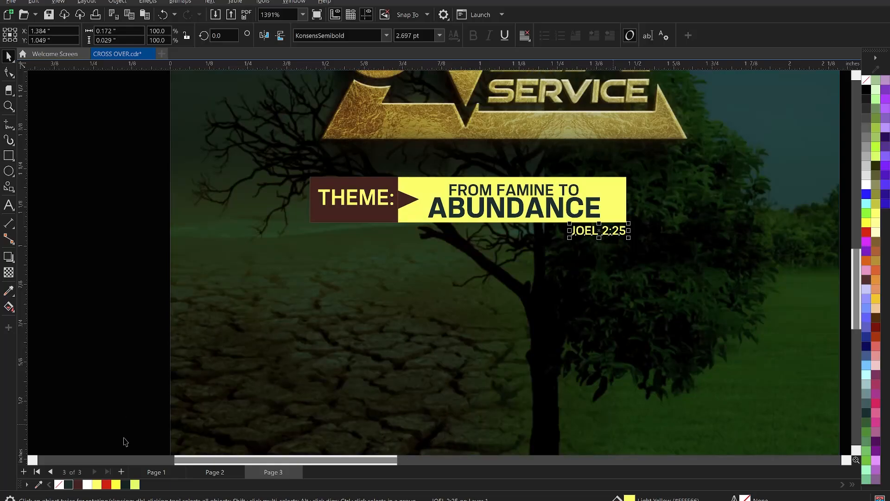
{"action": "left_click", "coordinate": [121, 333]}
{"action": "scroll", "coordinate": [419, 295], "scroll_direction": "down", "scroll_amount": 5}
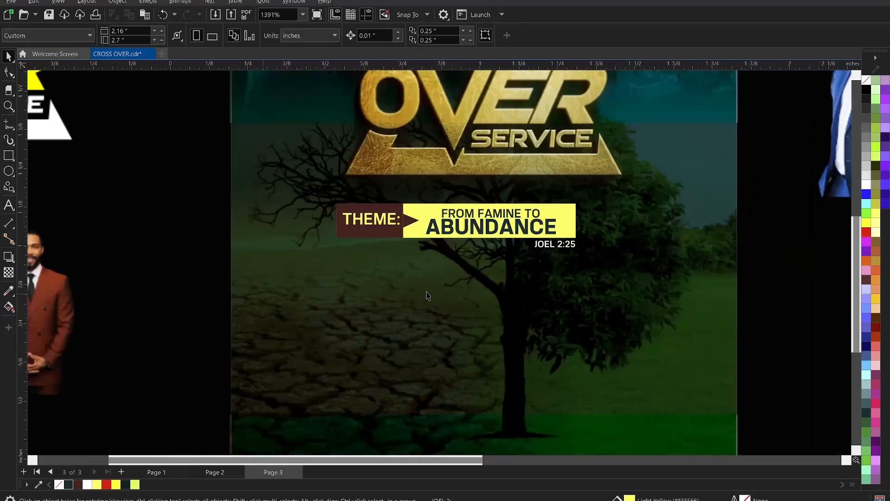
Step: Group all the theme bar's shapes and texts and centre the group horizontally on the flyer
{"action": "scroll", "coordinate": [558, 299], "scroll_direction": "up", "scroll_amount": 1}
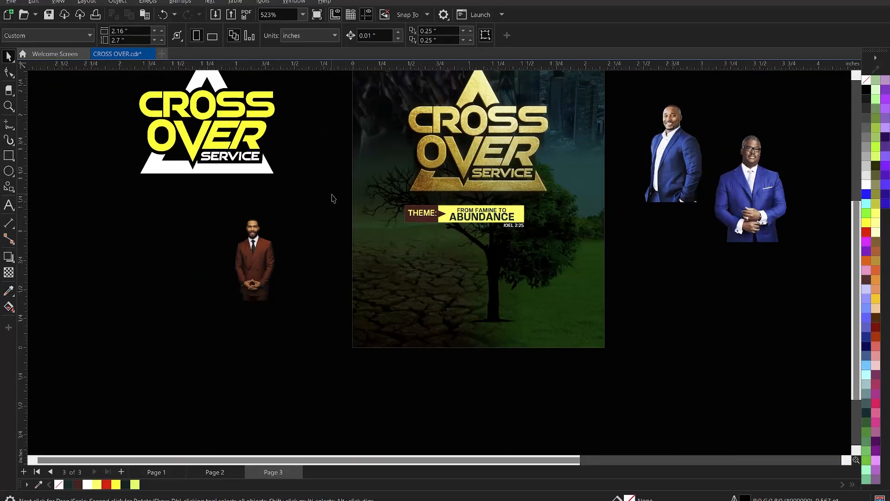
{"action": "left_click_drag", "start_coordinate": [331, 193], "coordinate": [587, 246]}
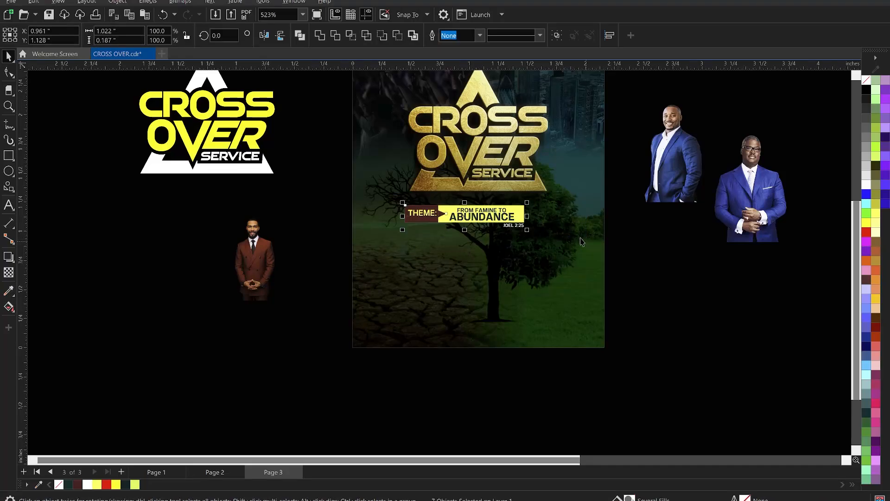
{"action": "key", "text": "ctrl+g"}
{"action": "left_click", "coordinate": [582, 242], "text": "shift"}
{"action": "key", "text": "c"}
{"action": "left_click", "coordinate": [647, 258]}
{"action": "left_click", "coordinate": [528, 215]}
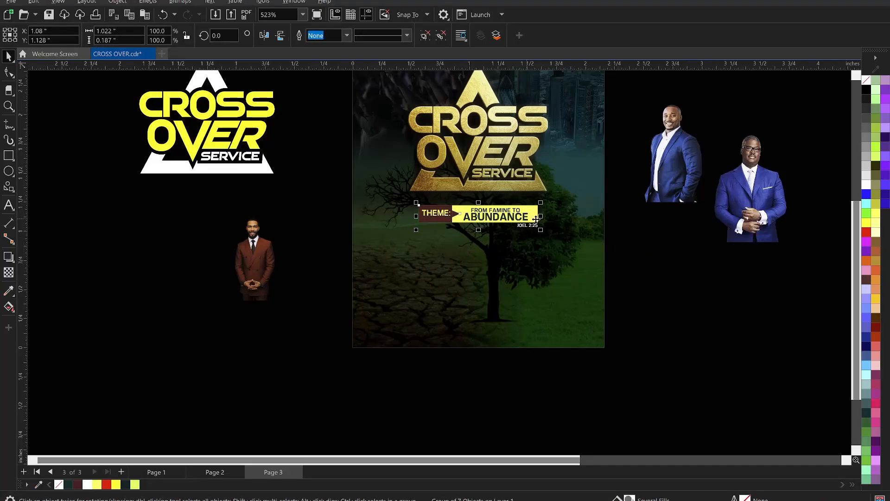
Step: Move the theme bar group up slightly beneath the gold title, to a Y position of about 1.154 inches
{"action": "left_click_drag", "start_coordinate": [534, 216], "coordinate": [534, 213]}
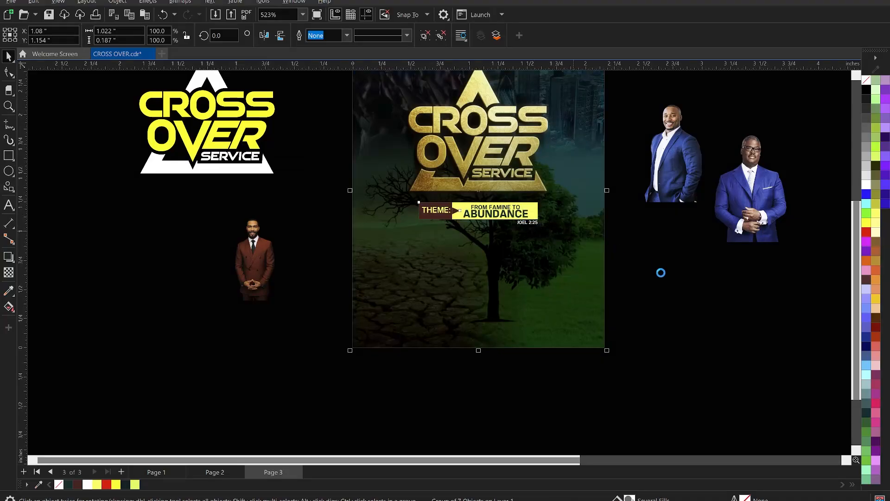
{"action": "left_click", "coordinate": [468, 232], "text": "shift"}
{"action": "key", "text": "Escape"}
Step: Place the photo of the man with glasses at the flyer's bottom centre and enlarge it to about 0.981 by 1.539 inches
{"action": "scroll", "coordinate": [444, 228], "scroll_direction": "down", "scroll_amount": 5}
{"action": "key", "text": "z"}
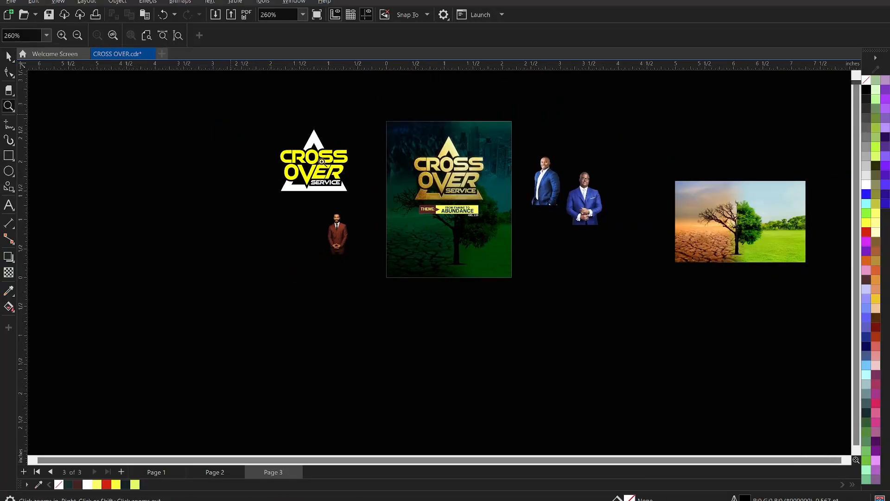
{"action": "left_click_drag", "start_coordinate": [231, 106], "coordinate": [677, 308]}
{"action": "key", "text": "space"}
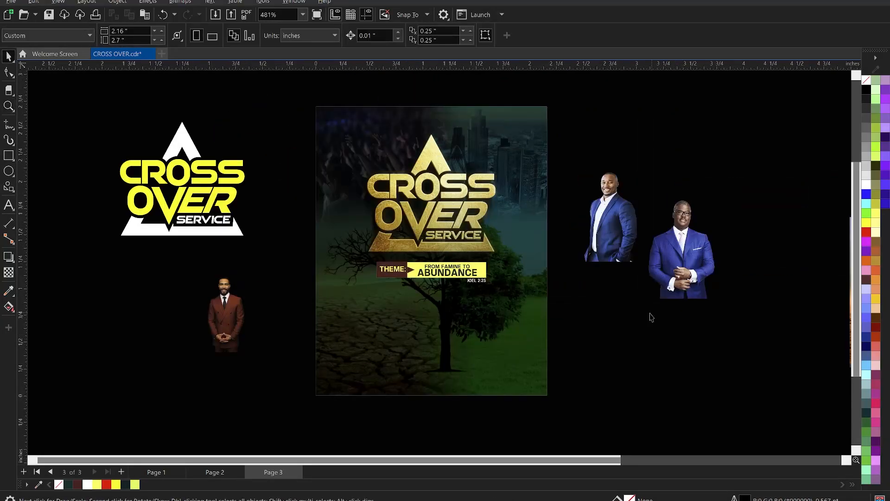
{"action": "left_click", "coordinate": [623, 244]}
{"action": "left_click", "coordinate": [676, 261]}
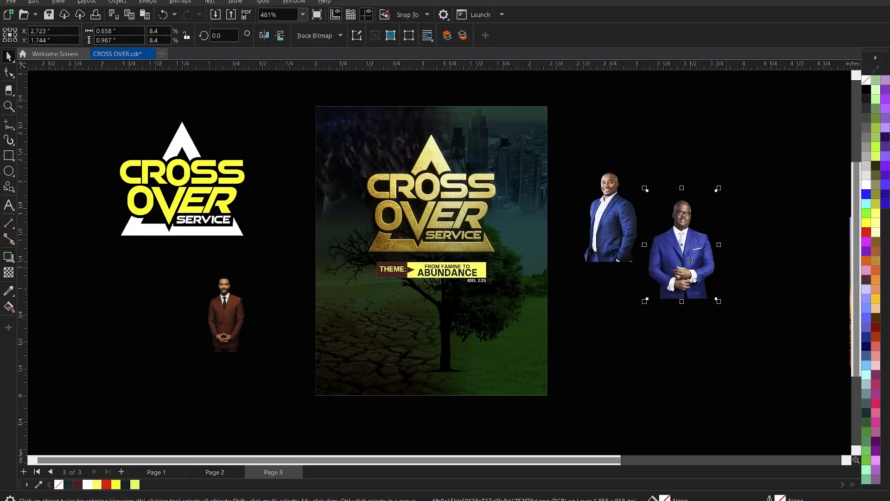
{"action": "left_click_drag", "start_coordinate": [690, 254], "coordinate": [439, 377]}
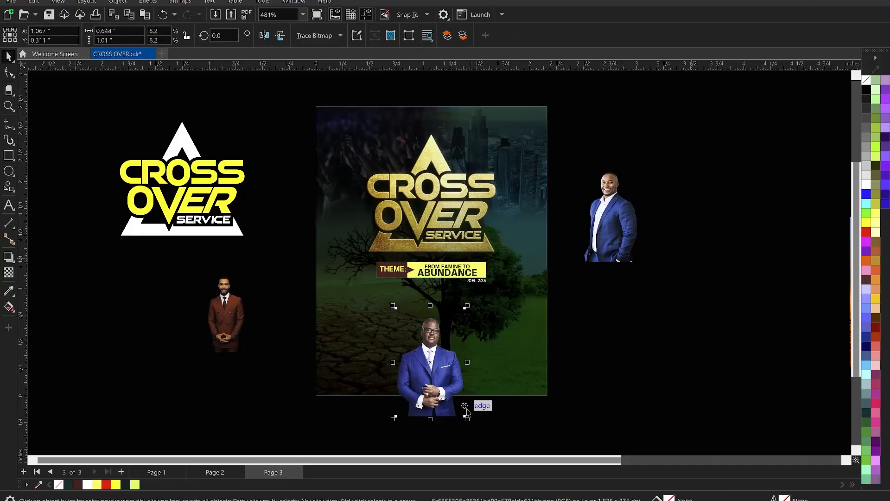
{"action": "left_click_drag", "start_coordinate": [468, 421], "coordinate": [487, 447]}
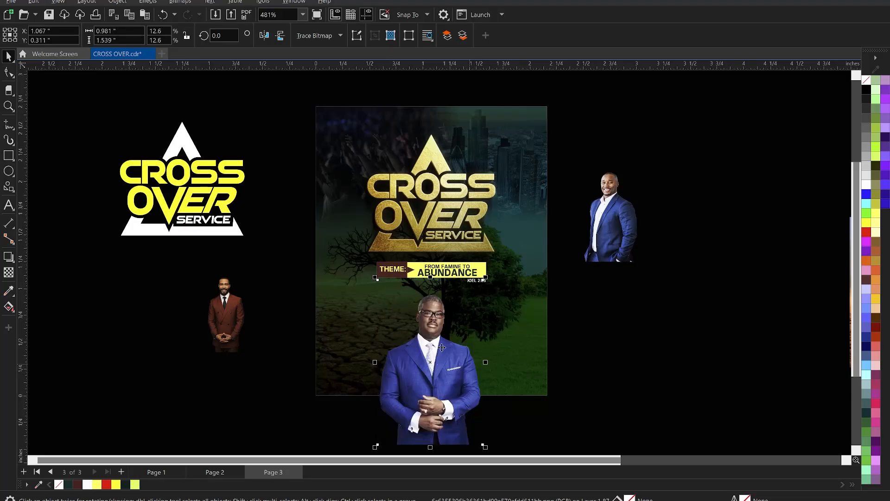
Step: Enlarge the photo of the man with glasses to about 1.046 by 1.641 inches and shift it to Y about 0.26 inches
{"action": "scroll", "coordinate": [442, 347], "scroll_direction": "down", "scroll_amount": 1}
{"action": "scroll", "coordinate": [442, 347], "scroll_direction": "up", "scroll_amount": 2}
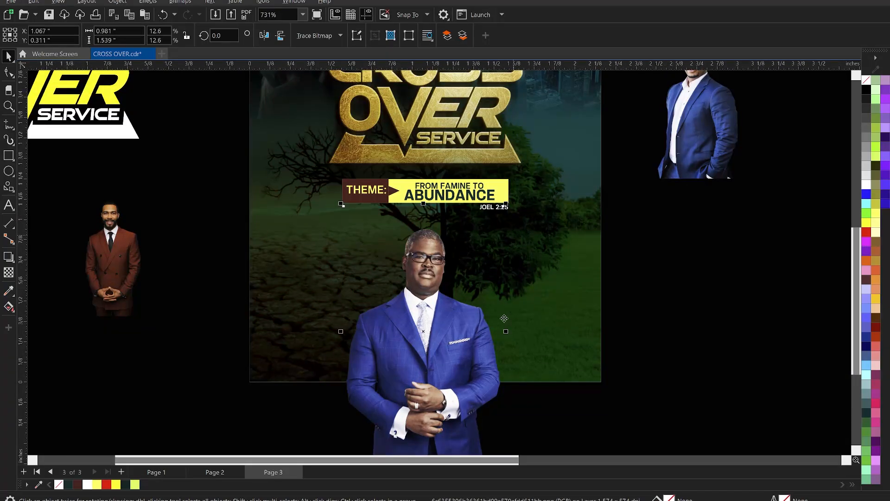
{"action": "scroll", "coordinate": [504, 318], "scroll_direction": "down", "scroll_amount": 2}
{"action": "scroll", "coordinate": [474, 349], "scroll_direction": "up", "scroll_amount": 2}
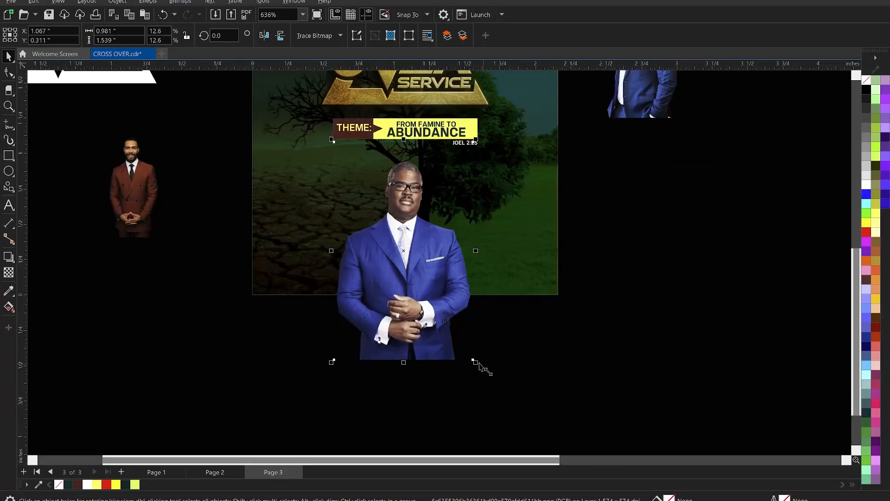
{"action": "left_click_drag", "start_coordinate": [474, 361], "coordinate": [479, 370]}
{"action": "left_click_drag", "start_coordinate": [434, 257], "coordinate": [435, 266]}
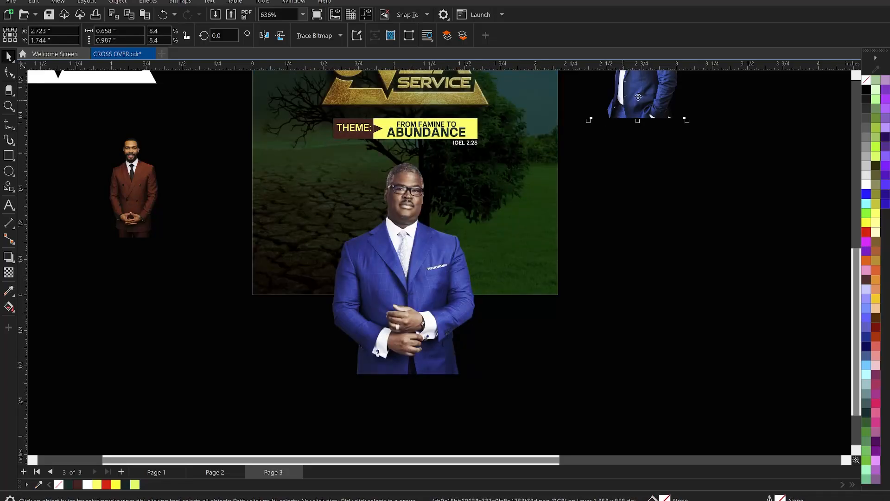
Step: Place the photo of the man in the open-collar blue suit right of the central man and mirror it horizontally
{"action": "left_click_drag", "start_coordinate": [623, 115], "coordinate": [496, 247]}
{"action": "scroll", "coordinate": [495, 246], "scroll_direction": "up", "scroll_amount": 1}
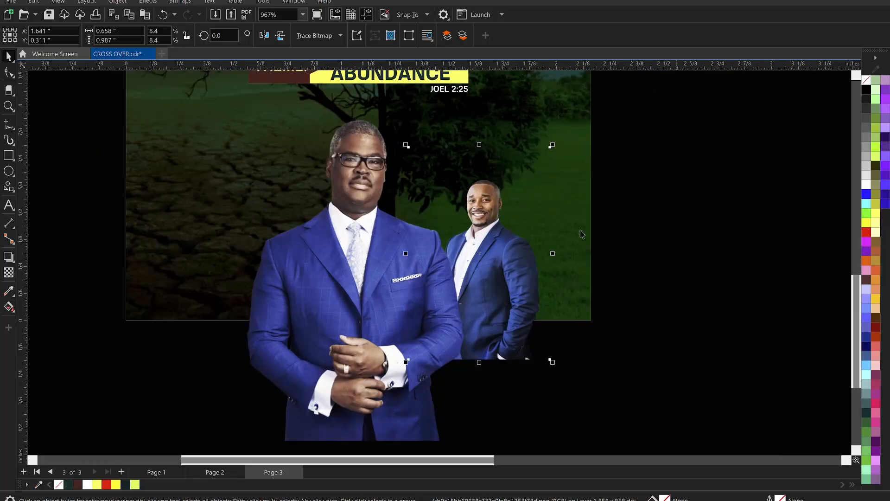
{"action": "left_click", "coordinate": [263, 36]}
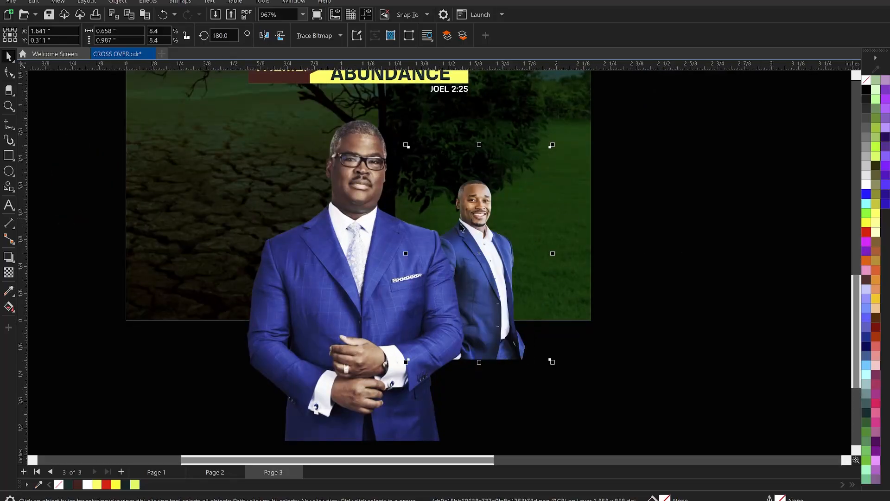
Step: Enlarge the mirrored photo to about 0.907 by 1.361 inches and tuck it behind the central man's shoulder
{"action": "left_click_drag", "start_coordinate": [476, 224], "coordinate": [449, 220]}
{"action": "left_click_drag", "start_coordinate": [524, 358], "coordinate": [547, 390]}
{"action": "left_click_drag", "start_coordinate": [481, 230], "coordinate": [487, 233]}
{"action": "left_click_drag", "start_coordinate": [555, 395], "coordinate": [570, 411]}
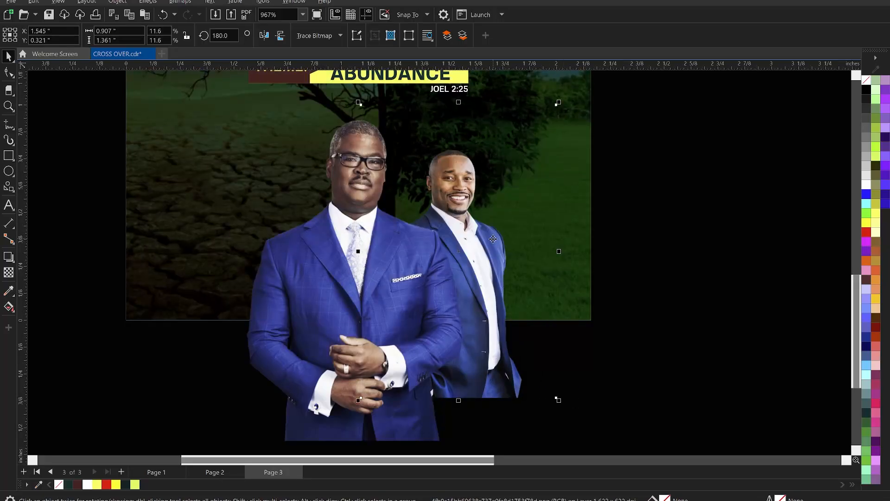
{"action": "left_click_drag", "start_coordinate": [492, 235], "coordinate": [489, 237]}
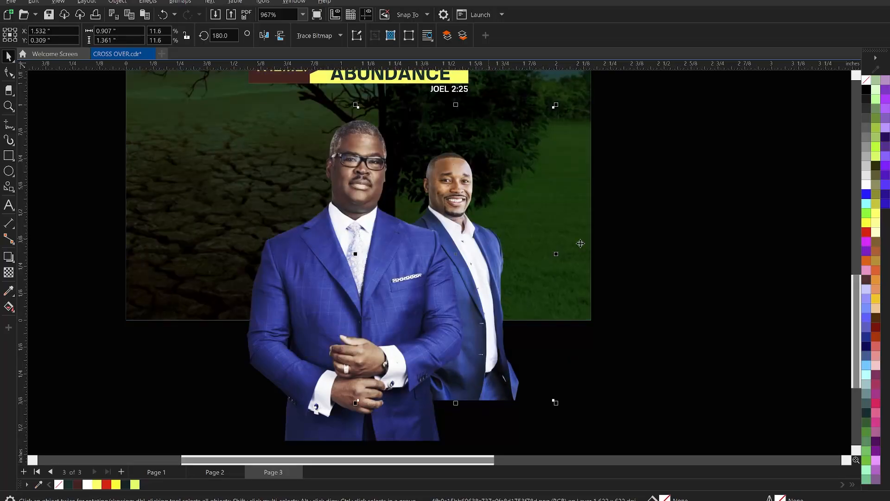
Step: Enlarge the photo of the man in the brown suit to about 1.254 by 1.842 inches and place it left of the central man
{"action": "scroll", "coordinate": [653, 215], "scroll_direction": "down", "scroll_amount": 2}
{"action": "left_click", "coordinate": [154, 199]}
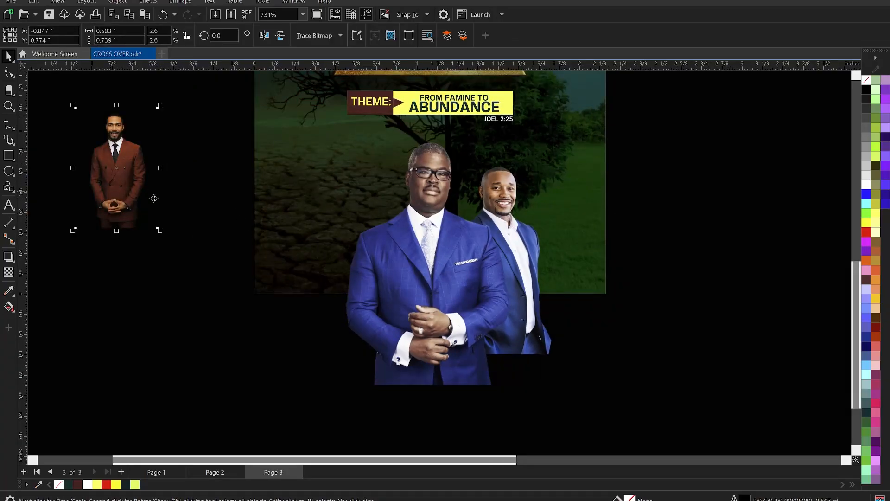
{"action": "left_click_drag", "start_coordinate": [163, 230], "coordinate": [249, 317]}
{"action": "left_click_drag", "start_coordinate": [137, 144], "coordinate": [368, 267]}
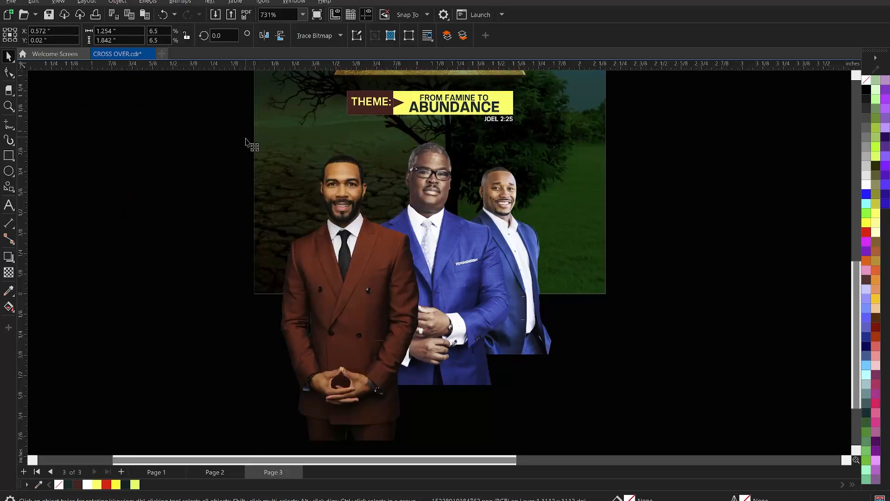
Step: Reduce the brown-suited man's photo to about 1.079 by 1.585 inches and position it at about X 0.626, Y 0.097 inches
{"action": "left_click_drag", "start_coordinate": [245, 139], "coordinate": [269, 175]}
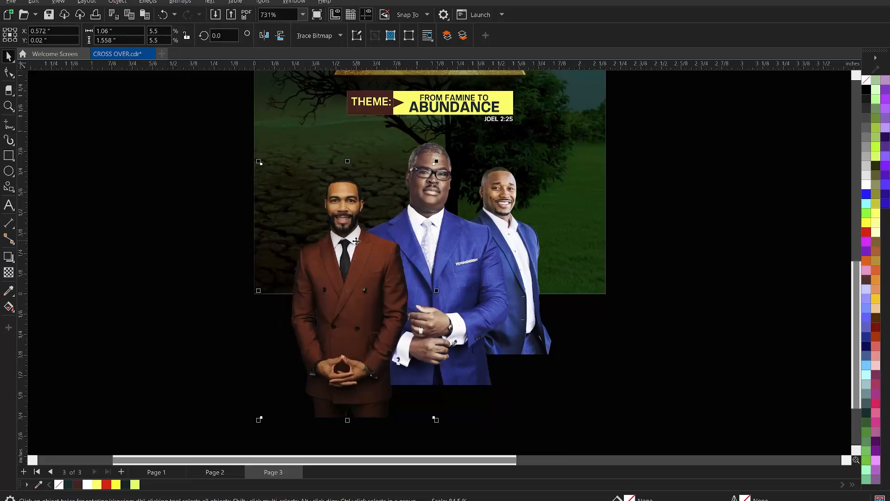
{"action": "left_click_drag", "start_coordinate": [362, 249], "coordinate": [352, 222]}
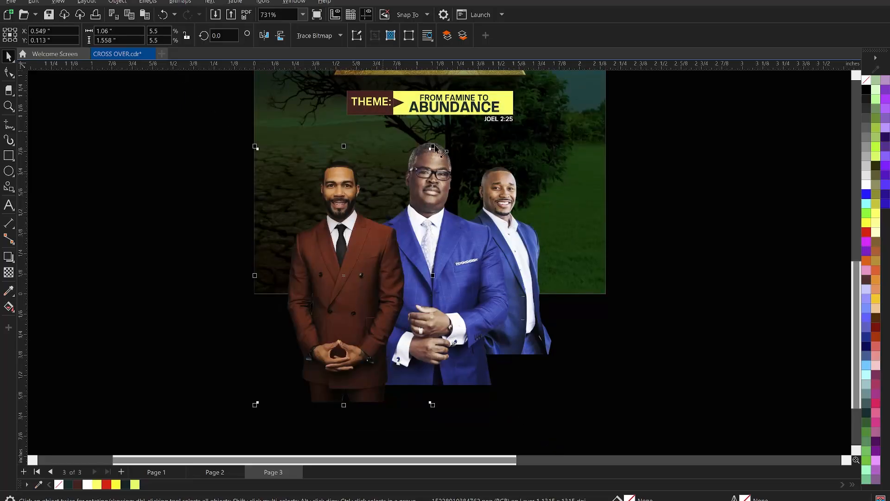
{"action": "left_click_drag", "start_coordinate": [435, 148], "coordinate": [444, 147]}
{"action": "left_click_drag", "start_coordinate": [361, 228], "coordinate": [371, 230]}
Step: Bring the central man's photo to the front of the other two
{"action": "left_click", "coordinate": [460, 245]}
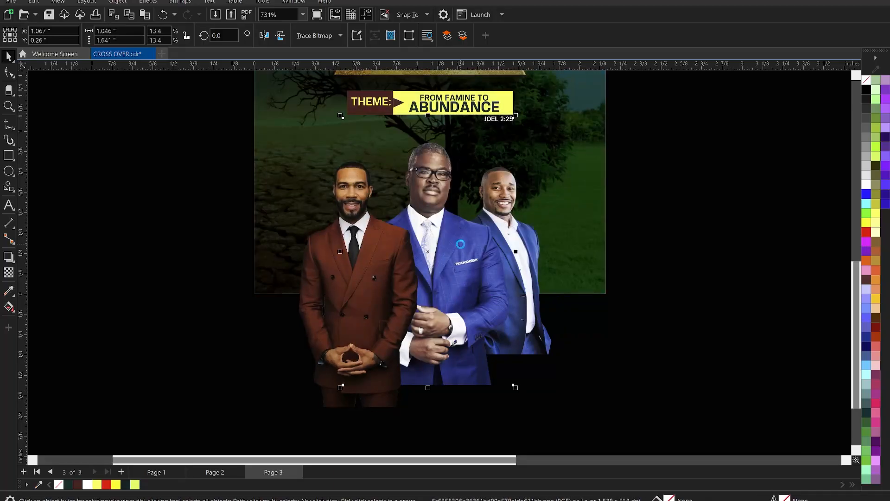
{"action": "key", "text": "shift+Page_Up"}
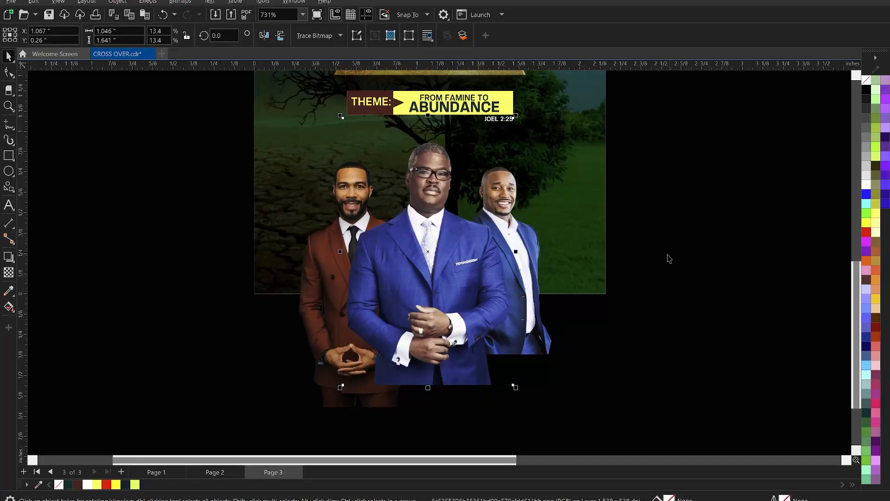
{"action": "left_click", "coordinate": [669, 258]}
Step: Select both side men's photos and enlarge them together to about 1.988 by 1.764 inches overall
{"action": "left_click", "coordinate": [321, 250]}
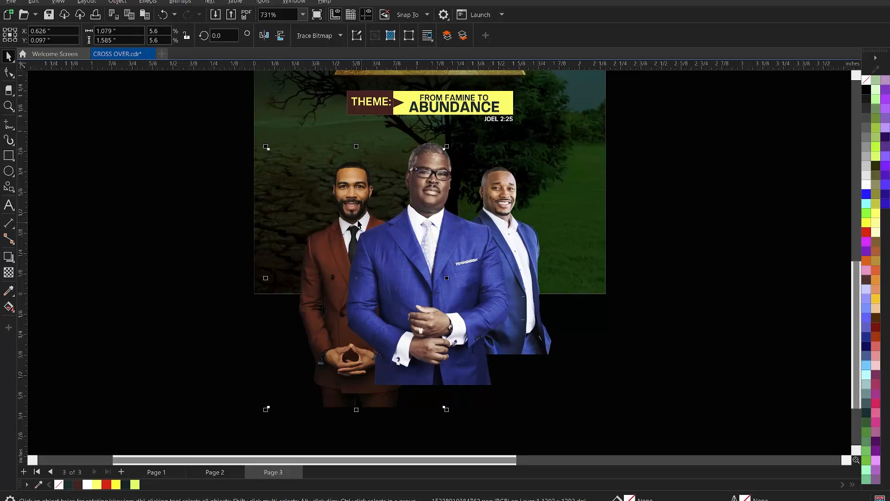
{"action": "left_click", "coordinate": [524, 248]}
{"action": "left_click", "coordinate": [327, 283]}
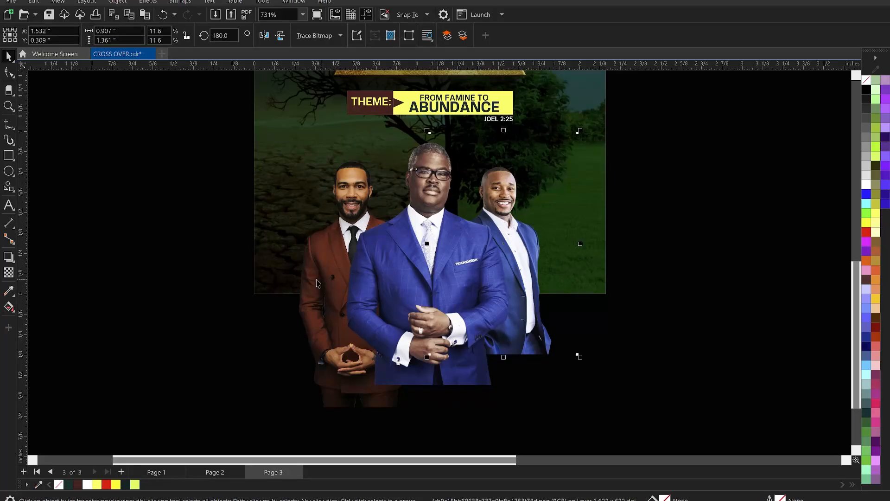
{"action": "mouse_move", "coordinate": [581, 410]}
{"action": "left_mouse_down"}
{"action": "mouse_move", "coordinate": [592, 423]}
{"action": "mouse_move", "coordinate": [587, 416]}
{"action": "left_mouse_up"}
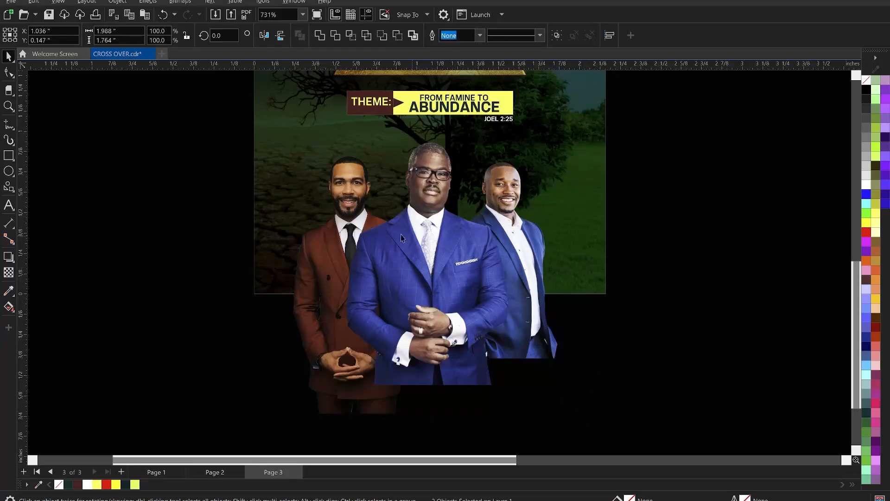
Step: Nudge the brown-suited man and the right-hand man slightly inward, towards the central man
{"action": "left_click", "coordinate": [323, 234]}
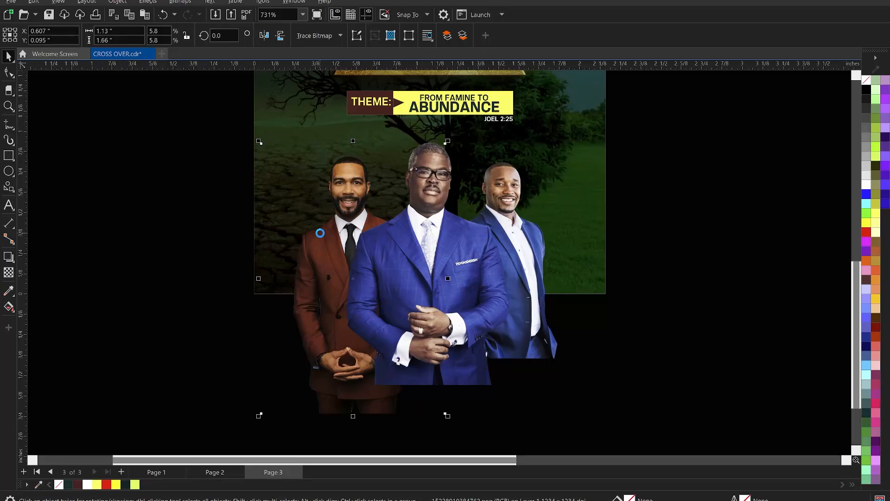
{"action": "left_click", "coordinate": [523, 220]}
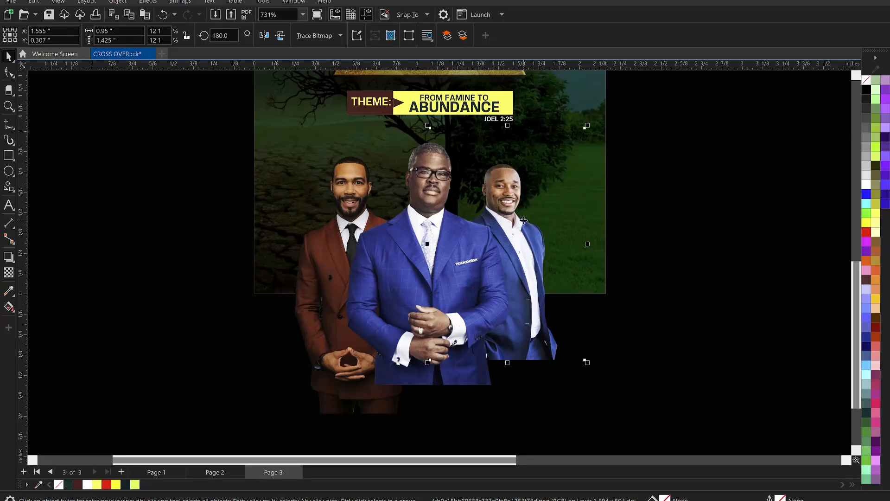
{"action": "left_click", "coordinate": [657, 214]}
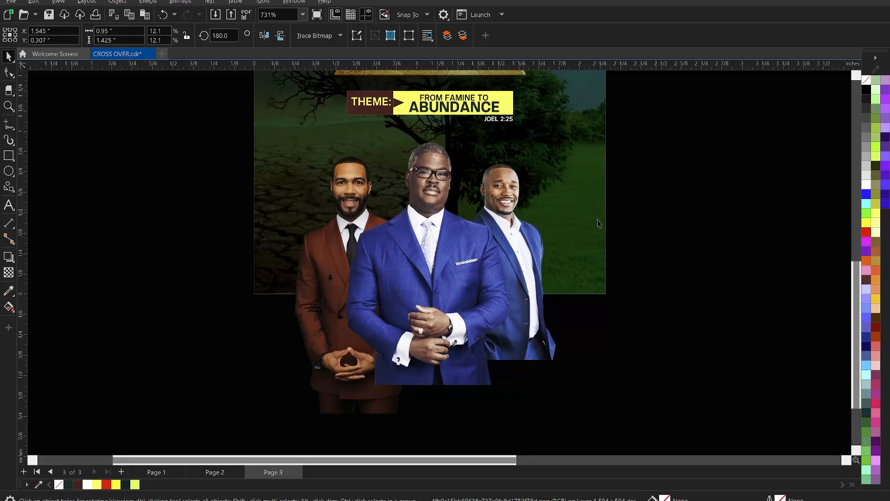
Step: Enlarge the right-hand man's photo to about 0.991 by 1.487 inches
{"action": "scroll", "coordinate": [365, 258], "scroll_direction": "down", "scroll_amount": 1}
{"action": "scroll", "coordinate": [366, 258], "scroll_direction": "down", "scroll_amount": 2}
{"action": "scroll", "coordinate": [366, 257], "scroll_direction": "up", "scroll_amount": 1}
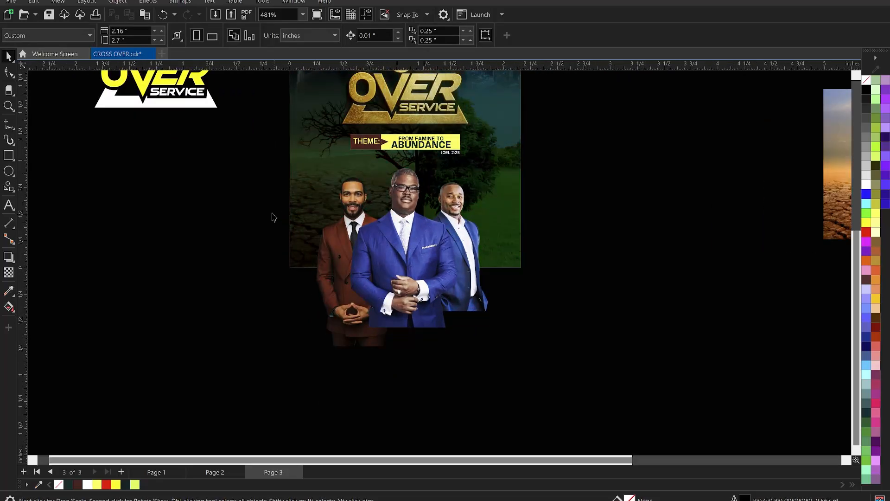
{"action": "scroll", "coordinate": [292, 224], "scroll_direction": "up", "scroll_amount": 1}
{"action": "left_click", "coordinate": [501, 202]}
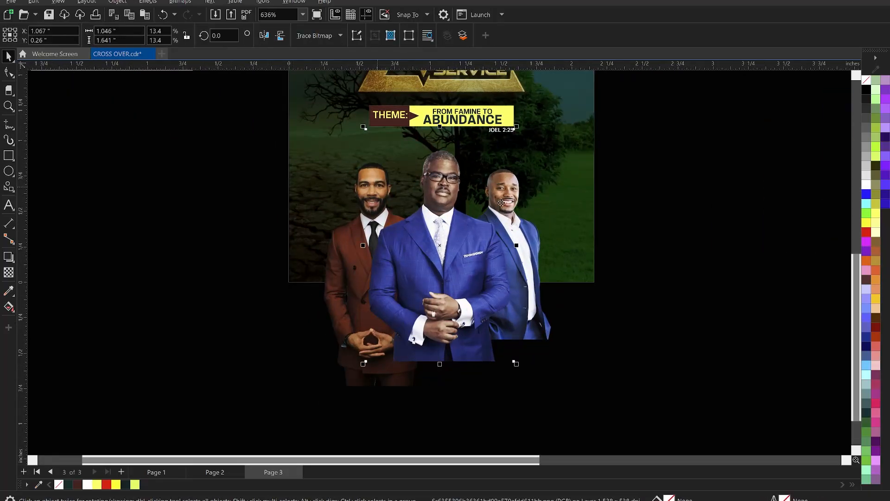
{"action": "left_click", "coordinate": [524, 219]}
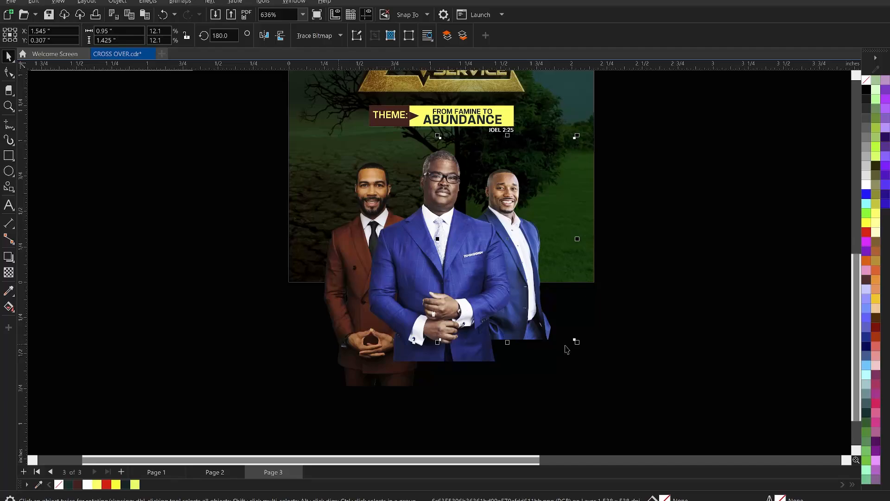
{"action": "left_click_drag", "start_coordinate": [576, 342], "coordinate": [582, 350]}
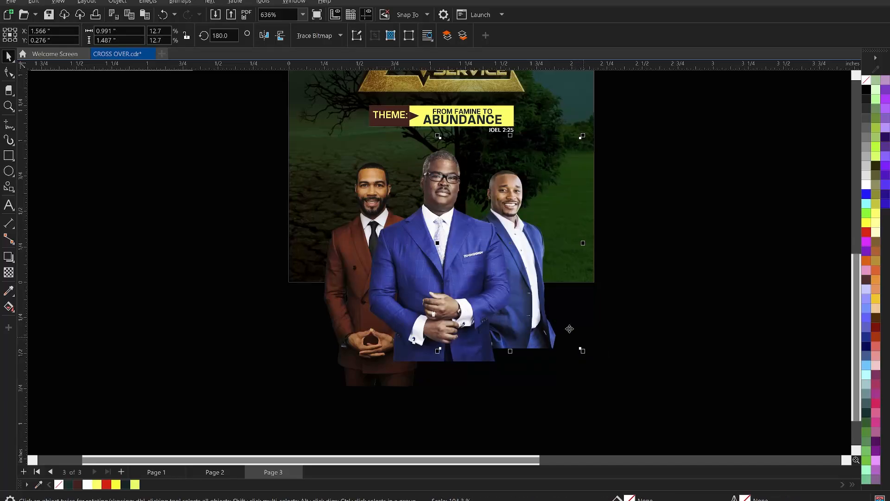
Step: Nudge the right-hand man's photo up and slightly left, and enlarge it to about 1.012 by 1.518 inches
{"action": "key", "text": "Up"}
{"action": "key", "text": "Up"}
{"action": "key", "text": "Up"}
{"action": "key", "text": "Up"}
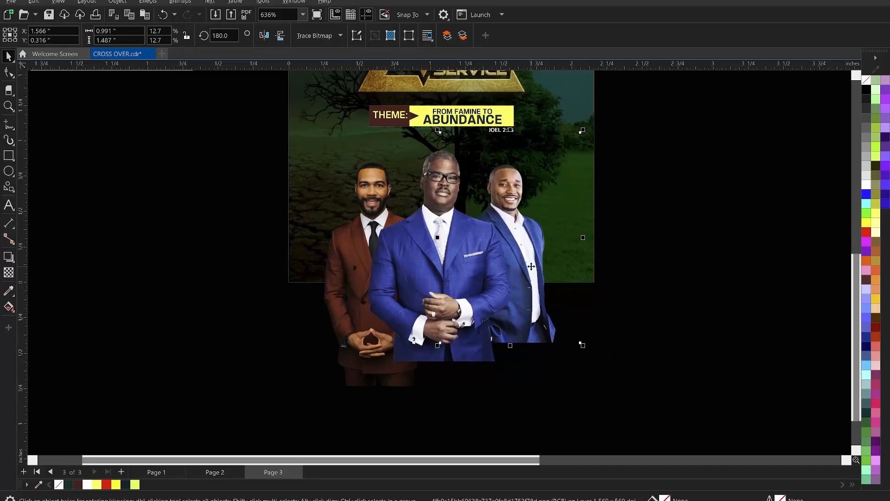
{"action": "key", "text": "Left"}
{"action": "key", "text": "Down"}
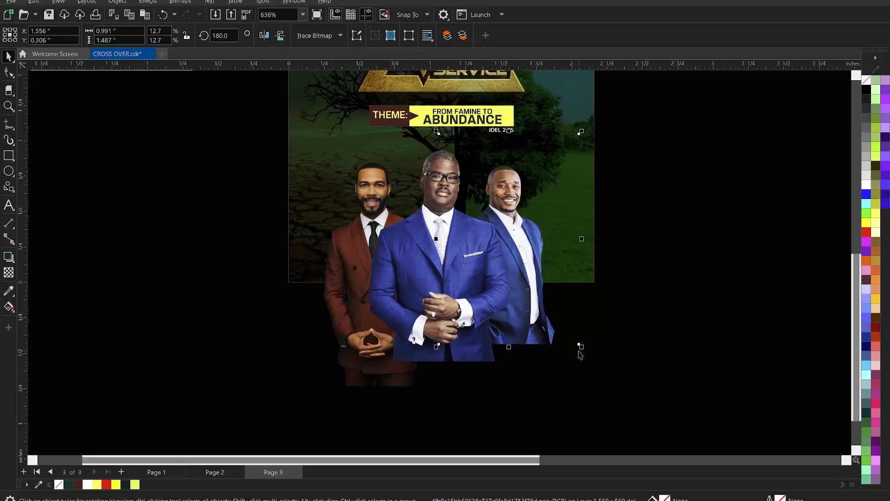
{"action": "left_click_drag", "start_coordinate": [582, 350], "coordinate": [583, 349]}
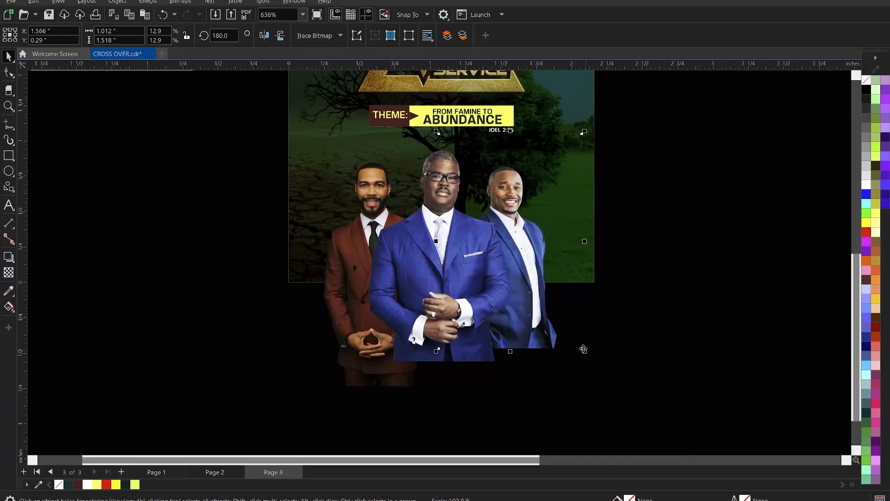
{"action": "left_click", "coordinate": [659, 284]}
Step: Select the three men's photos and group them, undoing the accidental move
{"action": "scroll", "coordinate": [435, 260], "scroll_direction": "down", "scroll_amount": 1}
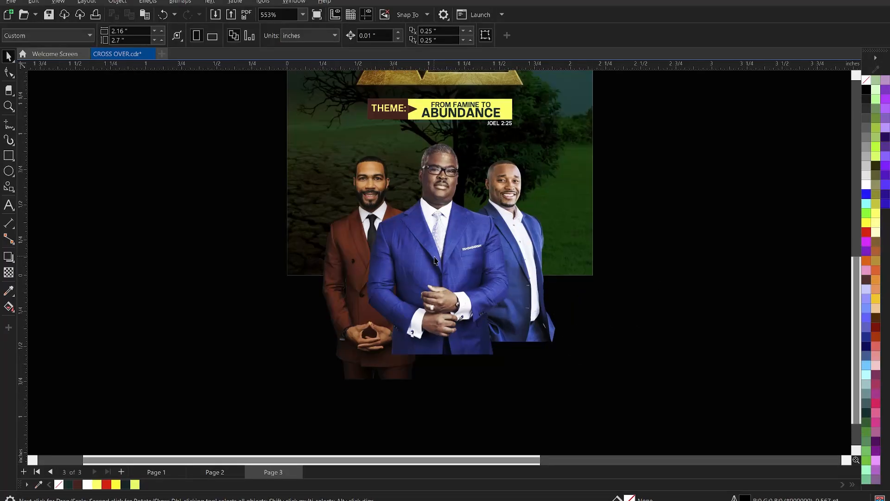
{"action": "left_click_drag", "start_coordinate": [192, 139], "coordinate": [662, 383]}
{"action": "left_click", "coordinate": [512, 208], "text": "shift"}
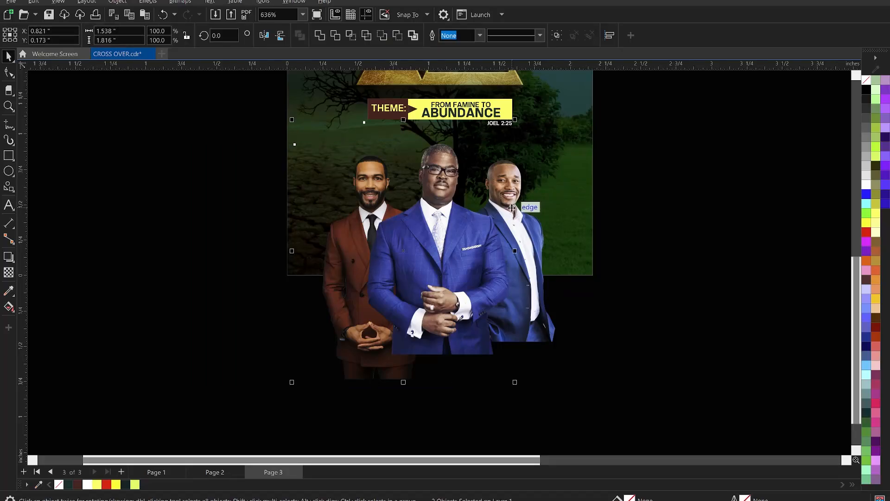
{"action": "left_click_drag", "start_coordinate": [512, 208], "coordinate": [454, 221]}
{"action": "key", "text": "ctrl+z"}
{"action": "key", "text": "ctrl+g"}
{"action": "scroll", "coordinate": [536, 258], "scroll_direction": "down", "scroll_amount": 3}
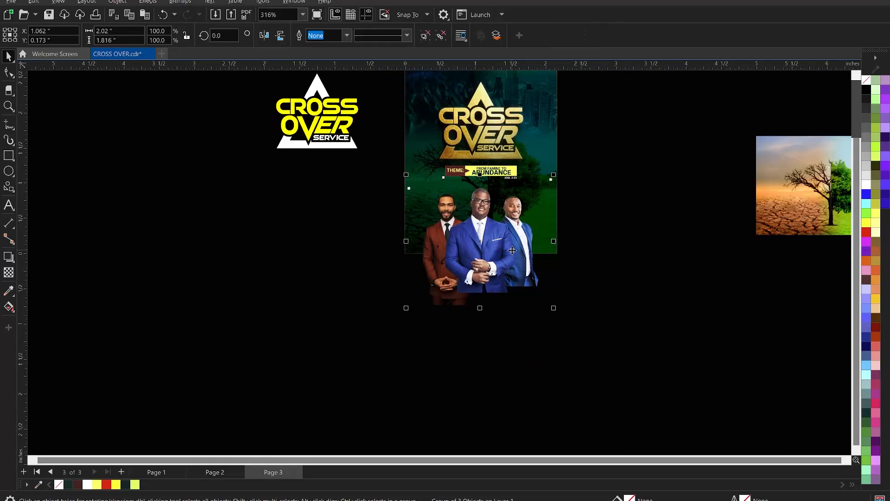
Step: Place a copy of the grouped men beside the page and convert the original group to a 1000 dpi RGB bitmap with transparent background
{"action": "left_click_drag", "start_coordinate": [536, 257], "coordinate": [208, 272]}
{"action": "left_click", "coordinate": [492, 240]}
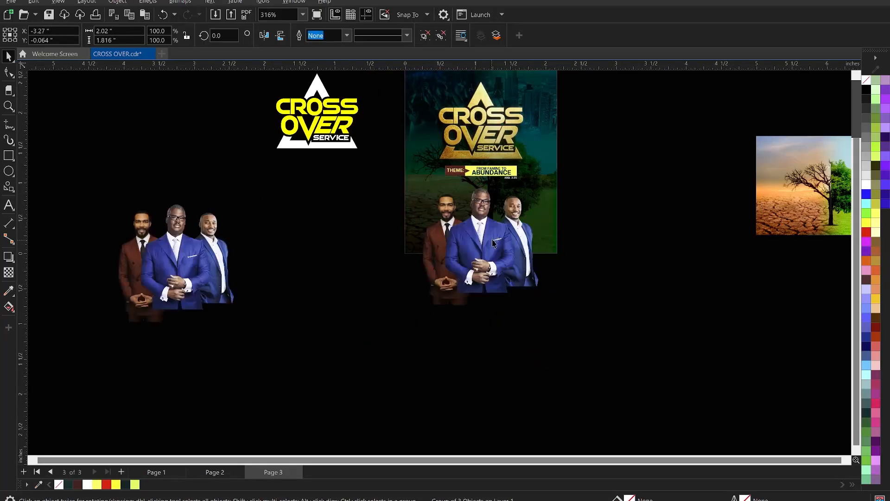
{"action": "scroll", "coordinate": [505, 233], "scroll_direction": "up", "scroll_amount": 4}
{"action": "key", "text": "alt+b"}
{"action": "key", "text": "c"}
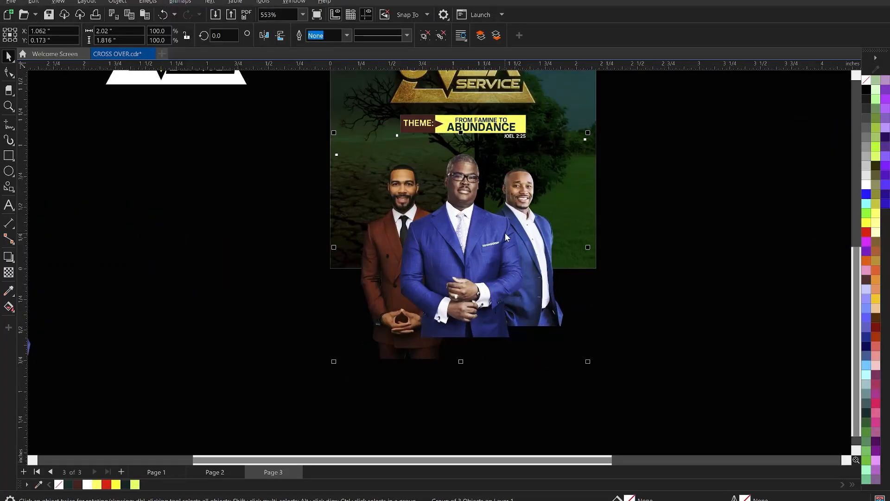
{"action": "type", "text": "1000"}
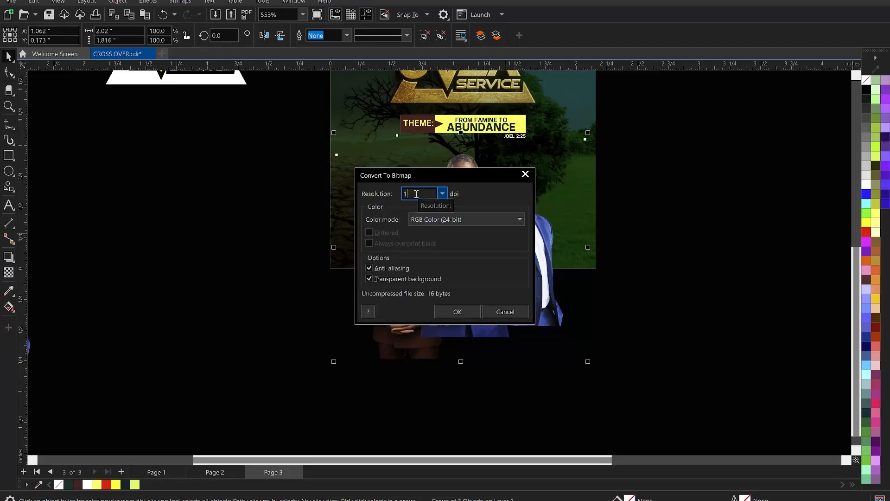
{"action": "left_click", "coordinate": [450, 308]}
{"action": "scroll", "coordinate": [485, 262], "scroll_direction": "up", "scroll_amount": 2}
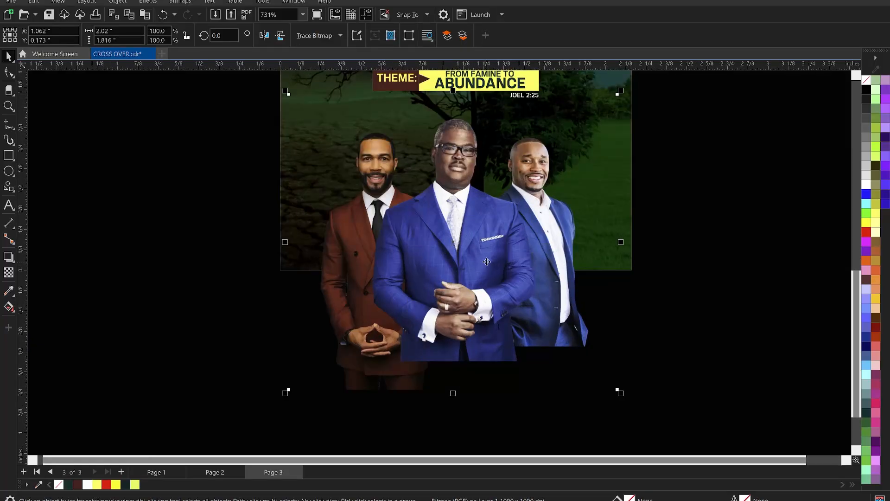
Step: Adjust the brightness and contrast of the men's bitmap on the flyer, setting brightness to 12 and contrast to 35
{"action": "left_click", "coordinate": [702, 213]}
{"action": "left_click", "coordinate": [520, 225]}
{"action": "scroll", "coordinate": [426, 172], "scroll_direction": "up", "scroll_amount": 1}
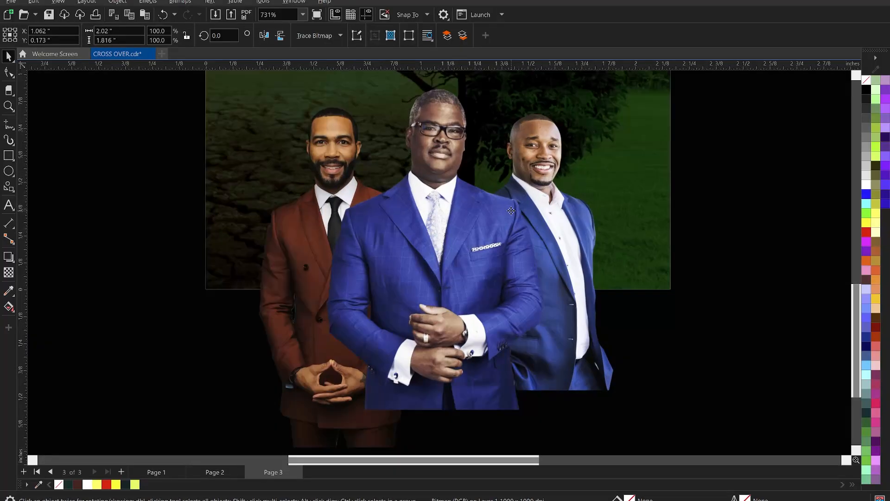
{"action": "scroll", "coordinate": [427, 173], "scroll_direction": "down", "scroll_amount": 2}
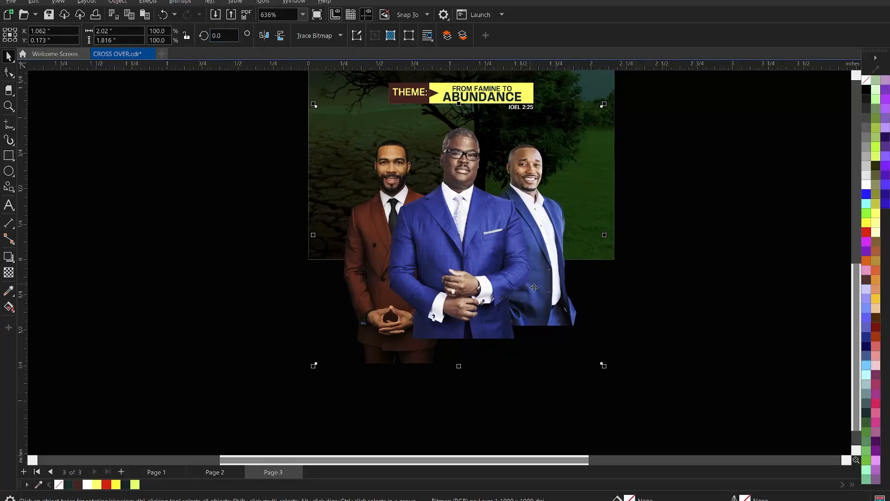
{"action": "key", "text": "ctrl+b"}
{"action": "left_click_drag", "start_coordinate": [488, 187], "coordinate": [708, 177]}
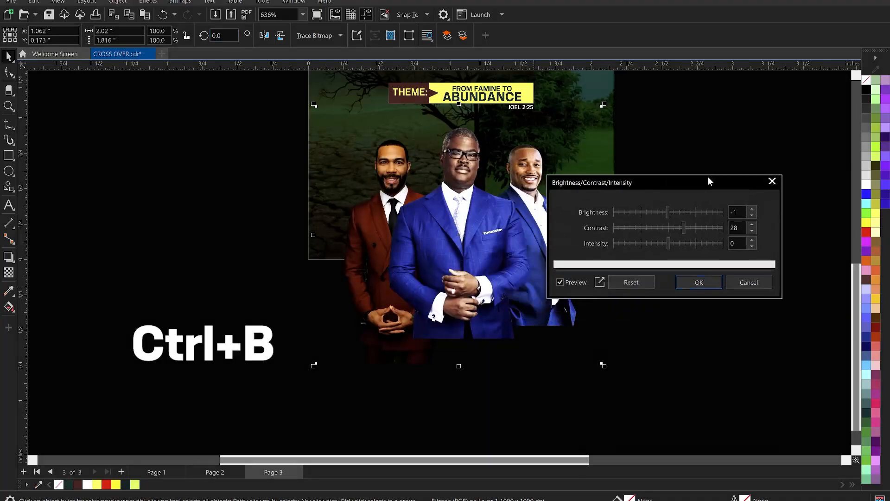
{"action": "left_click", "coordinate": [687, 224]}
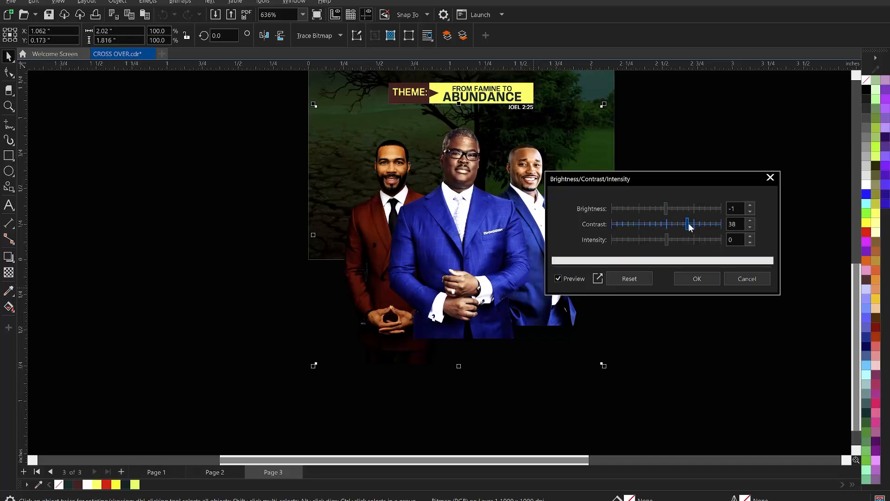
{"action": "left_click", "coordinate": [671, 208]}
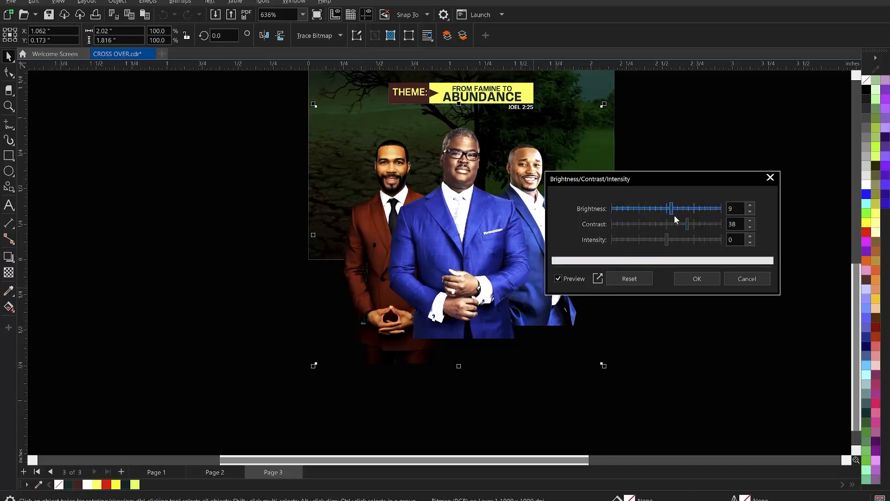
{"action": "left_click", "coordinate": [682, 224]}
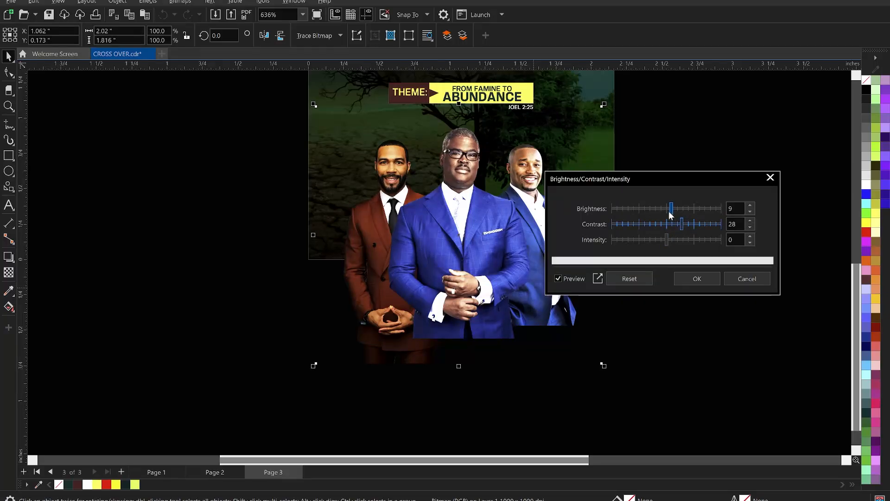
{"action": "left_click_drag", "start_coordinate": [667, 210], "coordinate": [687, 224]}
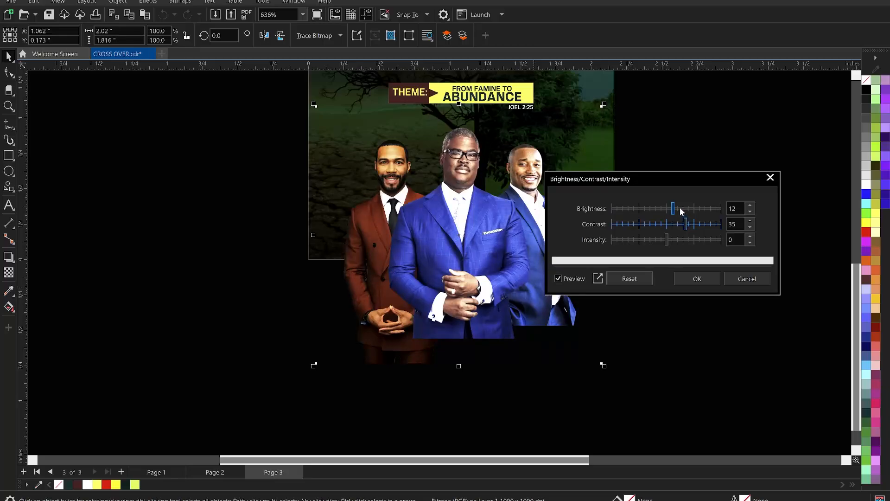
Step: Set the bitmap's brightness to 14, lower its intensity to about -8, and apply the adjustment
{"action": "left_click_drag", "start_coordinate": [736, 208], "coordinate": [720, 206]}
{"action": "type", "text": "14"}
{"action": "left_click", "coordinate": [739, 239]}
{"action": "left_click", "coordinate": [675, 241]}
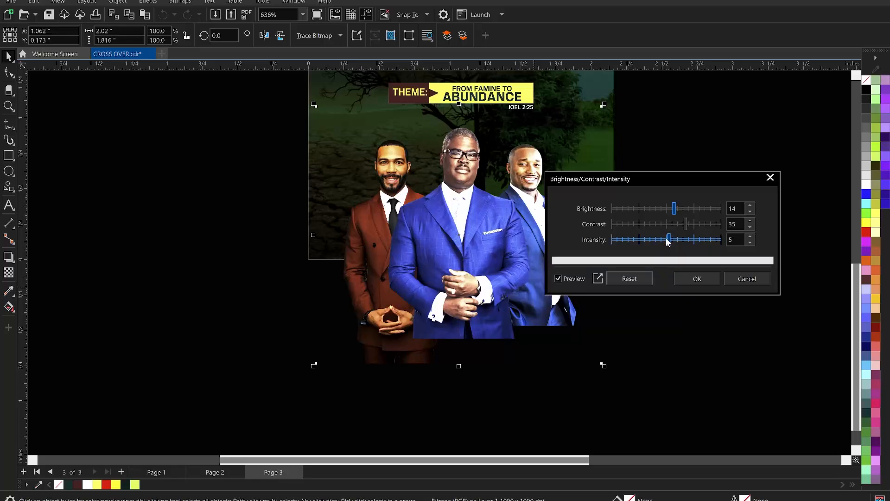
{"action": "left_click_drag", "start_coordinate": [668, 242], "coordinate": [665, 241]}
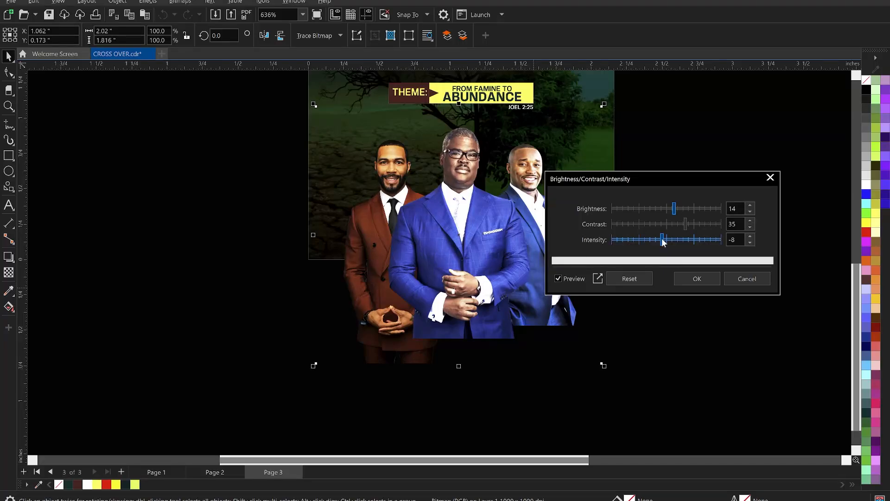
{"action": "left_click_drag", "start_coordinate": [665, 240], "coordinate": [663, 240]}
{"action": "left_click", "coordinate": [697, 279]}
Step: Open the Color Balance adjustment for the men's bitmap and reset its settings to the defaults
{"action": "scroll", "coordinate": [466, 287], "scroll_direction": "down", "scroll_amount": 2}
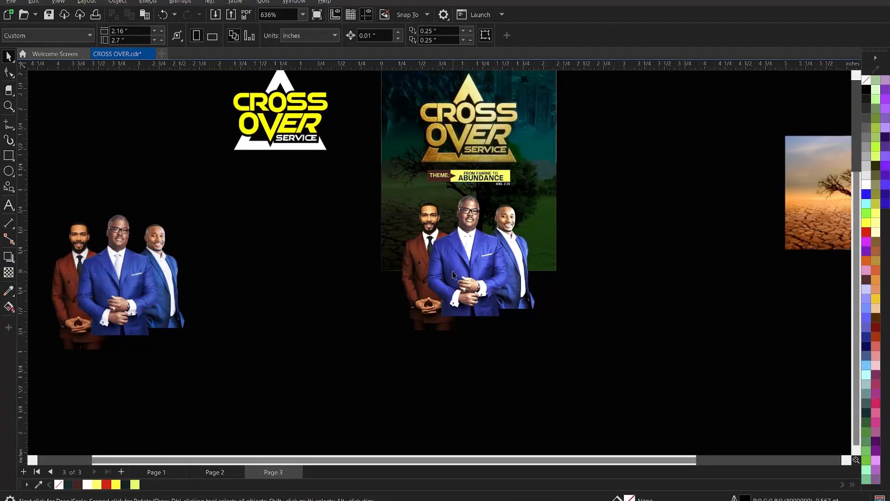
{"action": "left_click", "coordinate": [456, 260]}
{"action": "scroll", "coordinate": [459, 250], "scroll_direction": "up", "scroll_amount": 3}
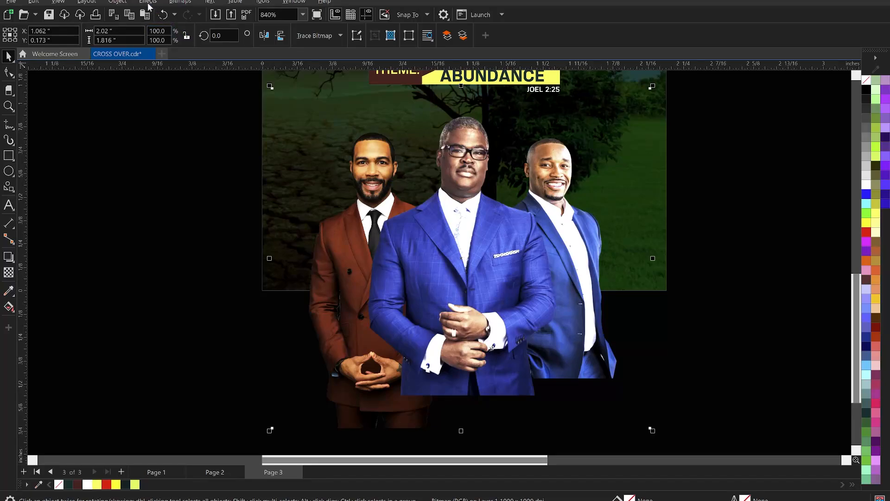
{"action": "left_click", "coordinate": [150, 2]}
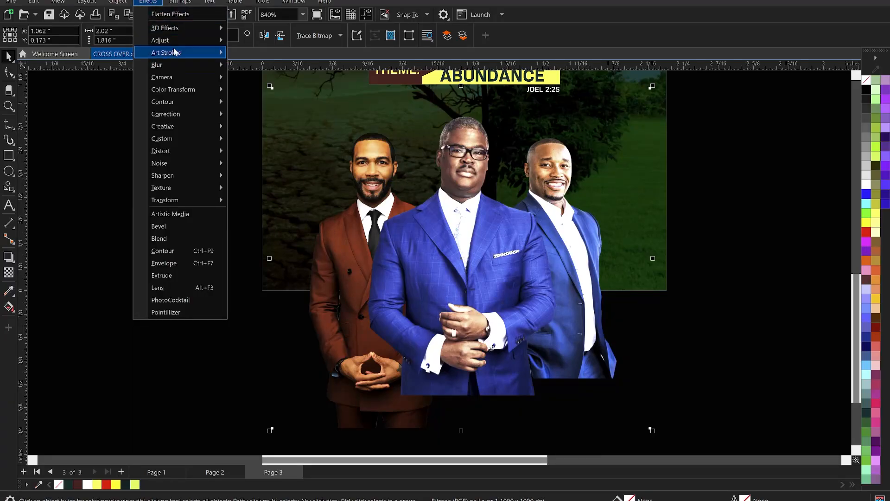
{"action": "mouse_move", "coordinate": [177, 43]}
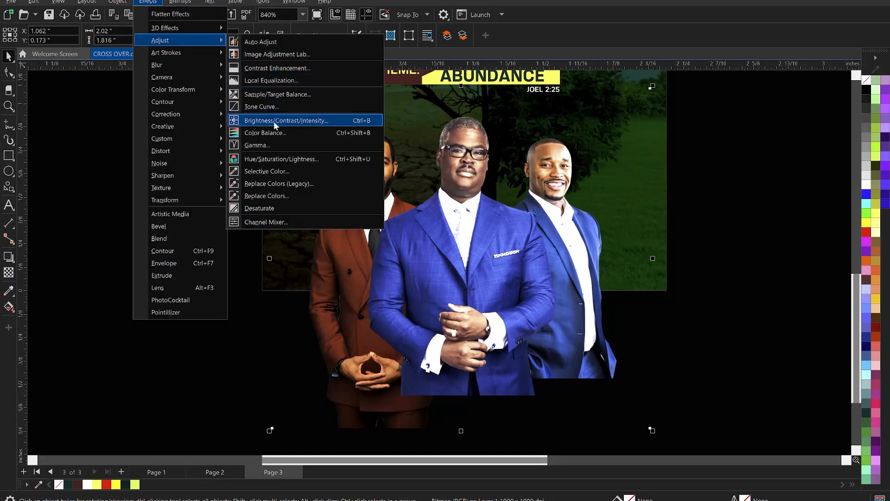
{"action": "left_click", "coordinate": [274, 132]}
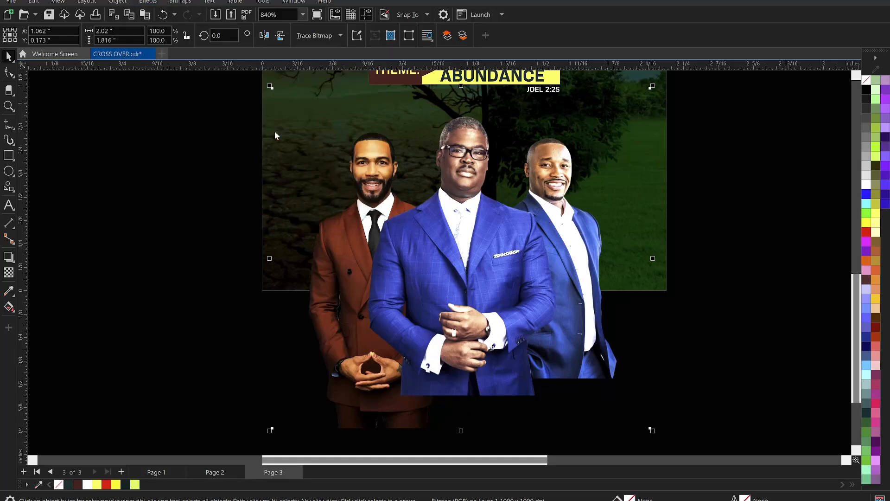
{"action": "left_click_drag", "start_coordinate": [458, 149], "coordinate": [729, 124]}
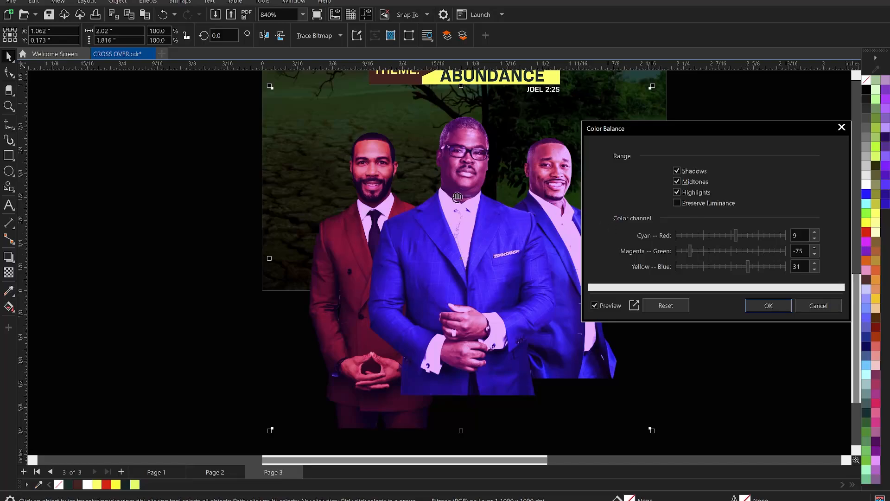
{"action": "left_click", "coordinate": [681, 306]}
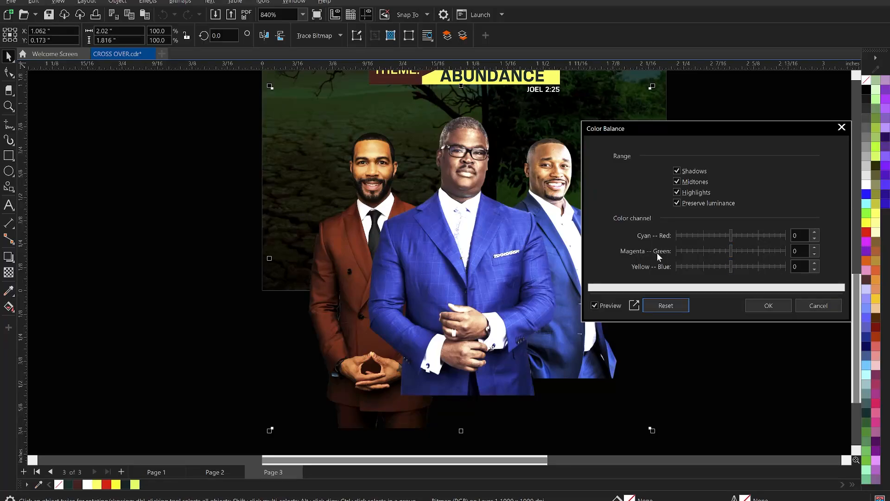
Step: Shift the Magenta–Green balance of the men's bitmap slightly towards green and apply it
{"action": "left_click", "coordinate": [737, 250]}
{"action": "left_click", "coordinate": [744, 251]}
{"action": "left_click", "coordinate": [741, 248]}
{"action": "left_click", "coordinate": [738, 250]}
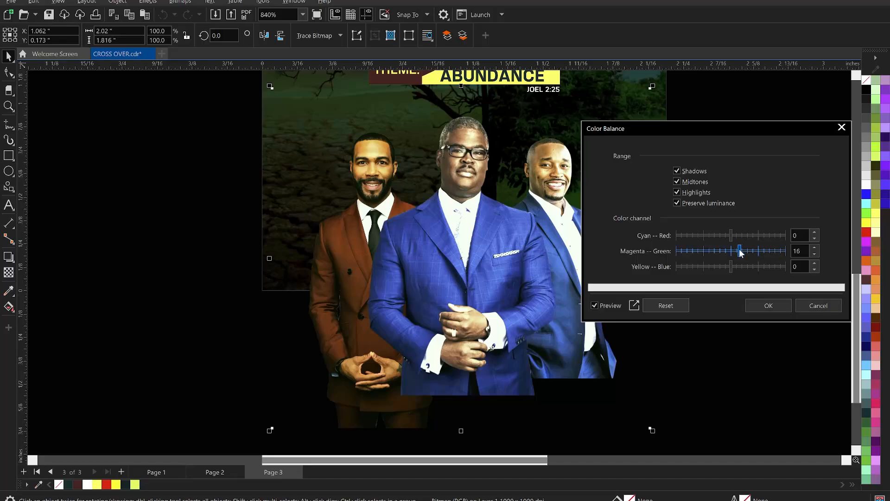
{"action": "left_click", "coordinate": [768, 305]}
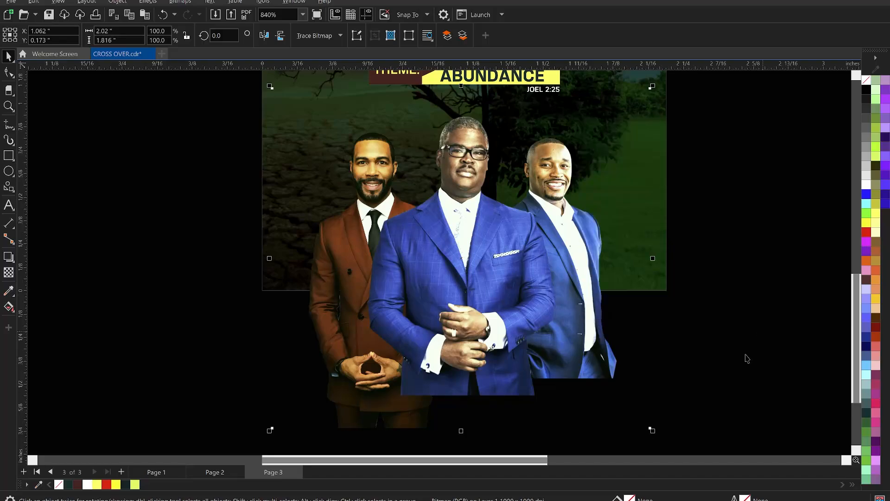
Step: Nudge the men's bitmap straight up to a vertical position of 0.223 inches
{"action": "left_click", "coordinate": [676, 347]}
{"action": "scroll", "coordinate": [466, 208], "scroll_direction": "down", "scroll_amount": 3}
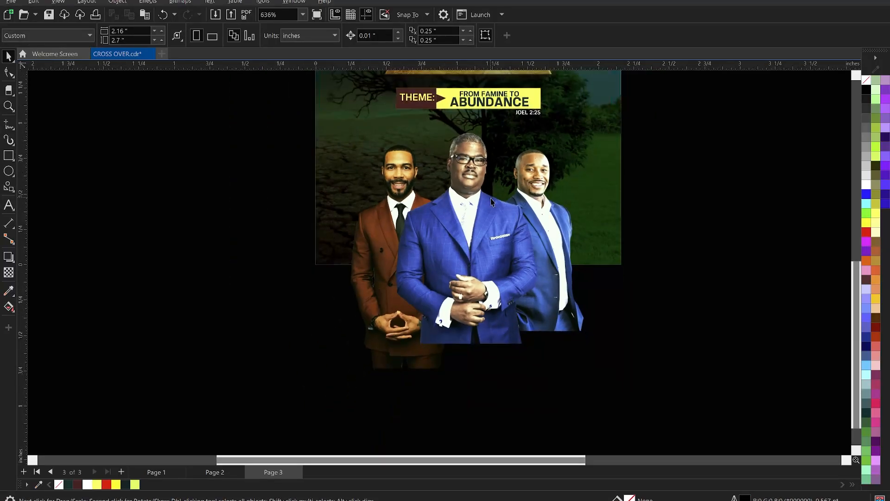
{"action": "left_click", "coordinate": [491, 198]}
{"action": "key", "text": "Up"}
{"action": "key", "text": "Up"}
{"action": "key", "text": "Up"}
{"action": "key", "text": "Up"}
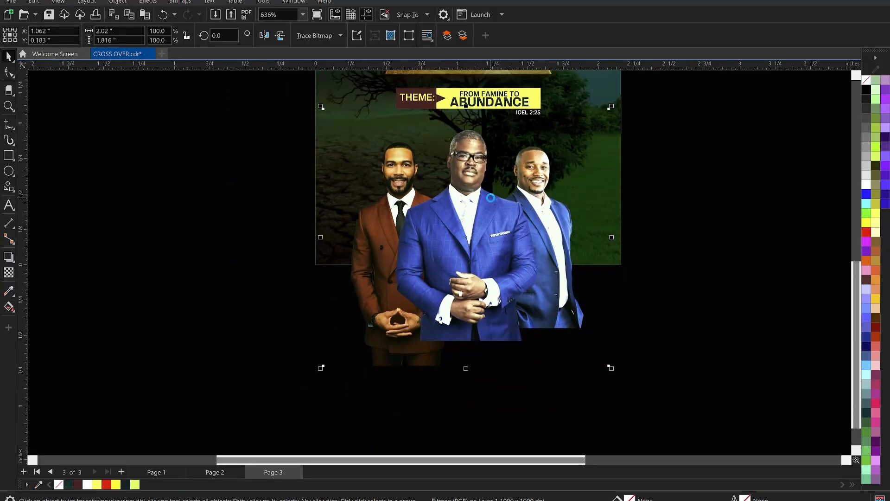
{"action": "key", "text": "Up"}
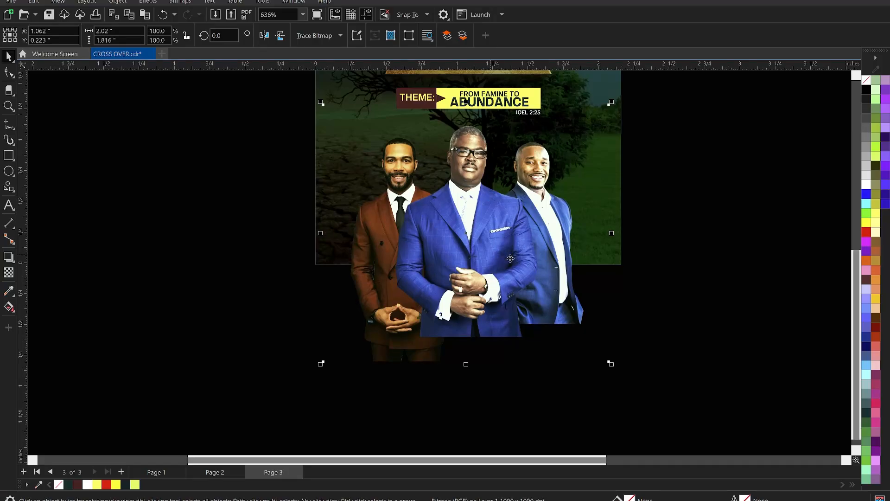
Step: PowerClip the men's bitmap inside the flyer's background rectangle
{"action": "scroll", "coordinate": [483, 233], "scroll_direction": "down", "scroll_amount": 3}
{"action": "right_click", "coordinate": [483, 228]}
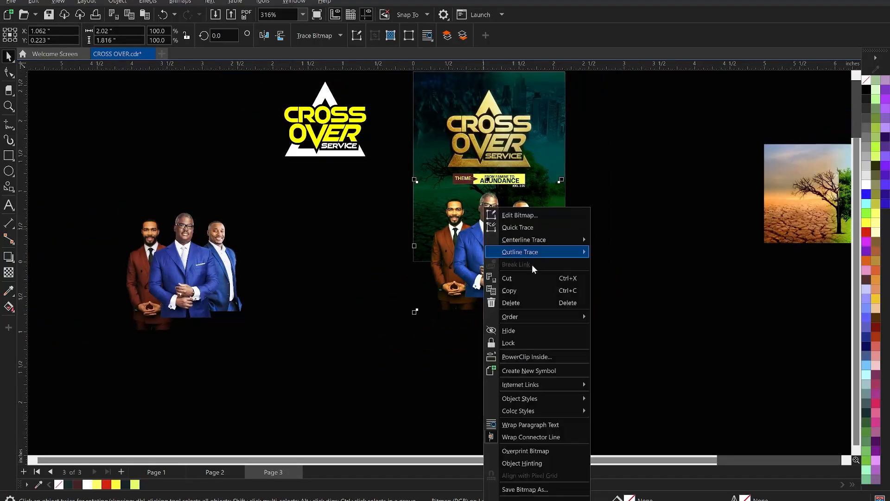
{"action": "left_click", "coordinate": [527, 356]}
{"action": "left_click", "coordinate": [556, 158]}
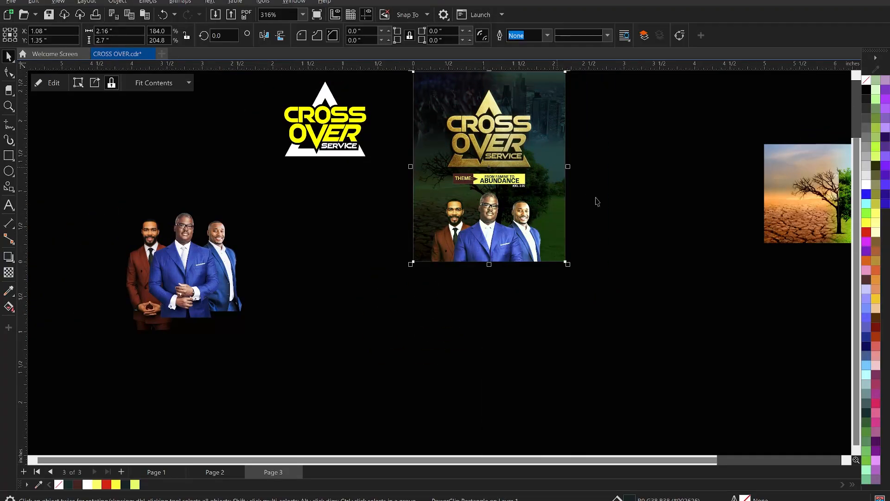
{"action": "scroll", "coordinate": [590, 226], "scroll_direction": "down", "scroll_amount": 1}
{"action": "key", "text": "z"}
{"action": "left_click_drag", "start_coordinate": [439, 108], "coordinate": [561, 278]}
{"action": "key", "text": "space"}
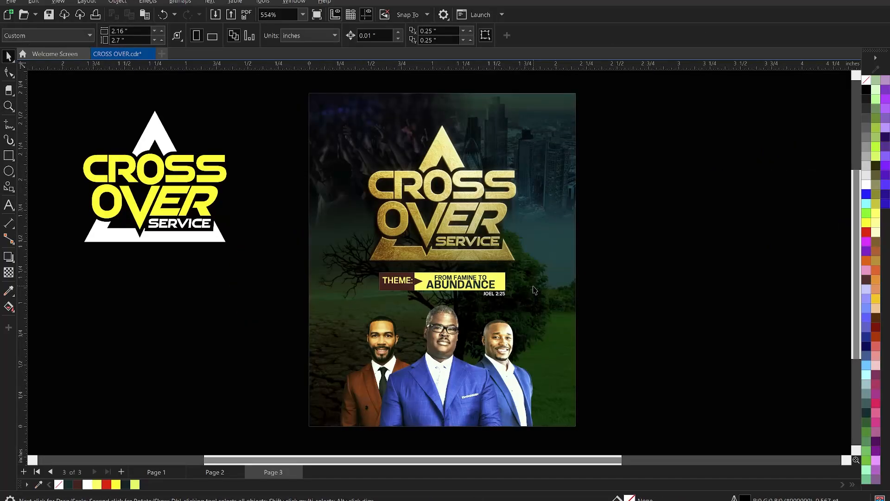
Step: Try to nudge the clipped men's photo slightly down inside the background, and undo the move
{"action": "left_click", "coordinate": [495, 364]}
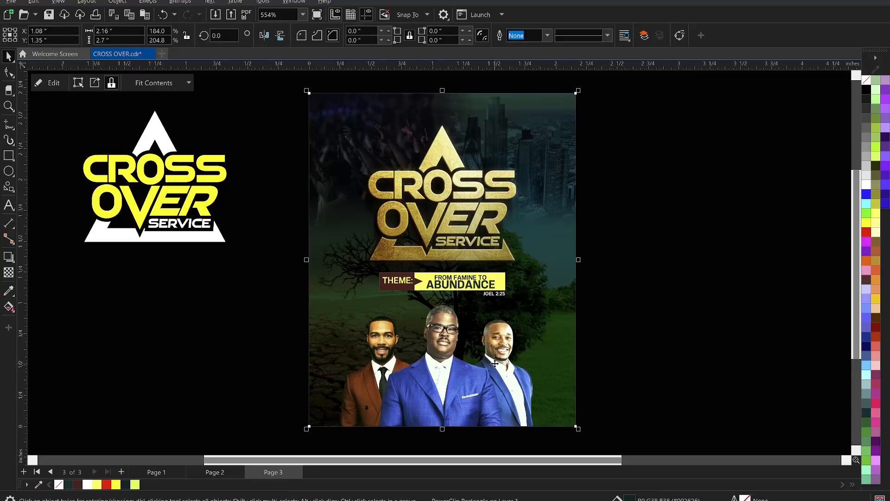
{"action": "left_click", "coordinate": [510, 370], "text": "ctrl"}
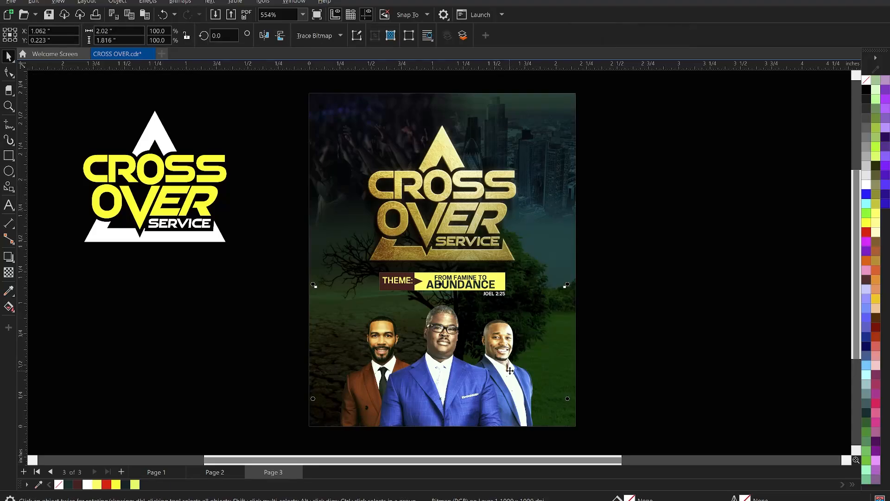
{"action": "left_click_drag", "start_coordinate": [510, 370], "coordinate": [509, 371]}
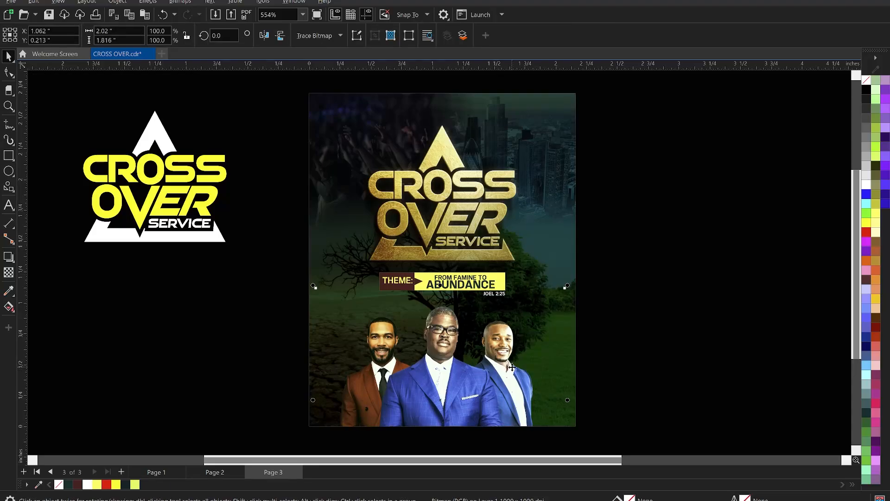
{"action": "key", "text": "ctrl+z"}
{"action": "left_click", "coordinate": [600, 282]}
Step: Fit the finished flyer in the view and save the CROSS OVER.cdr document
{"action": "scroll", "coordinate": [567, 235], "scroll_direction": "down", "scroll_amount": 3}
{"action": "key", "text": "z"}
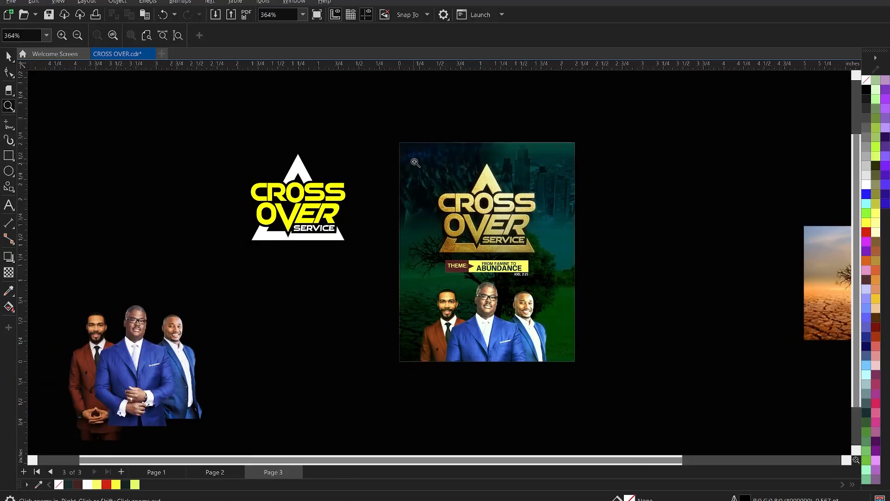
{"action": "left_click_drag", "start_coordinate": [387, 132], "coordinate": [582, 369]}
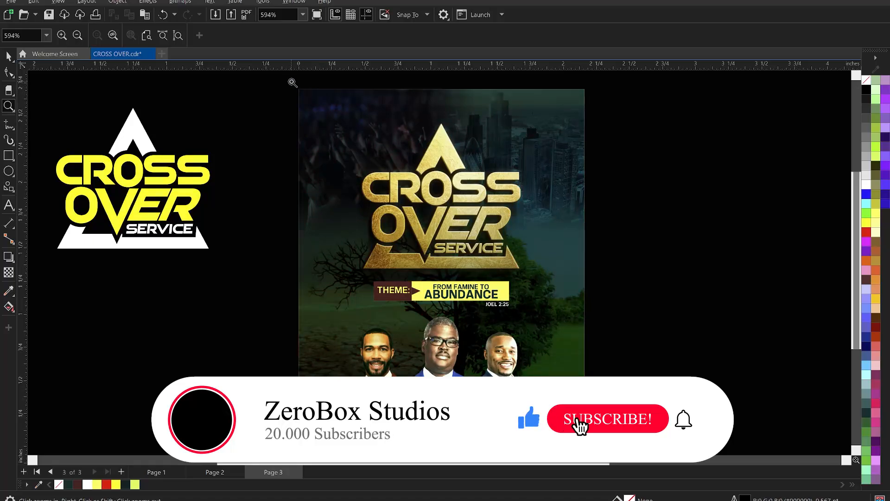
{"action": "left_click_drag", "start_coordinate": [291, 82], "coordinate": [591, 428]}
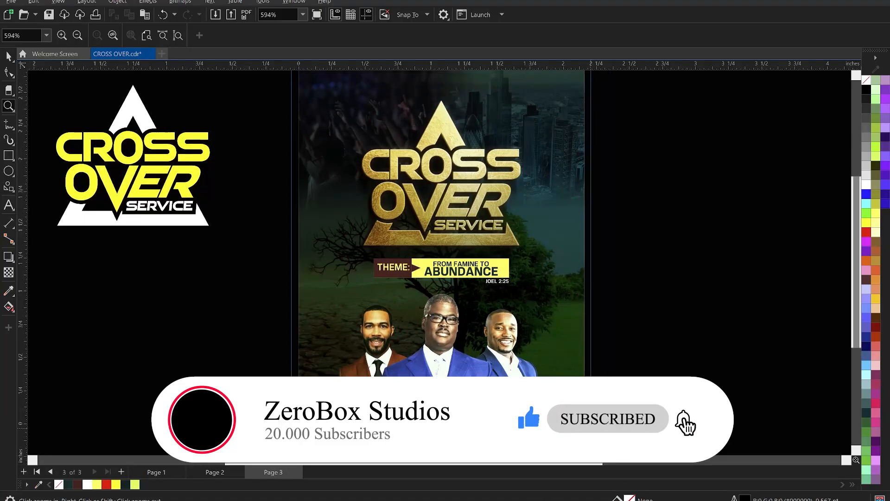
{"action": "key", "text": "space"}
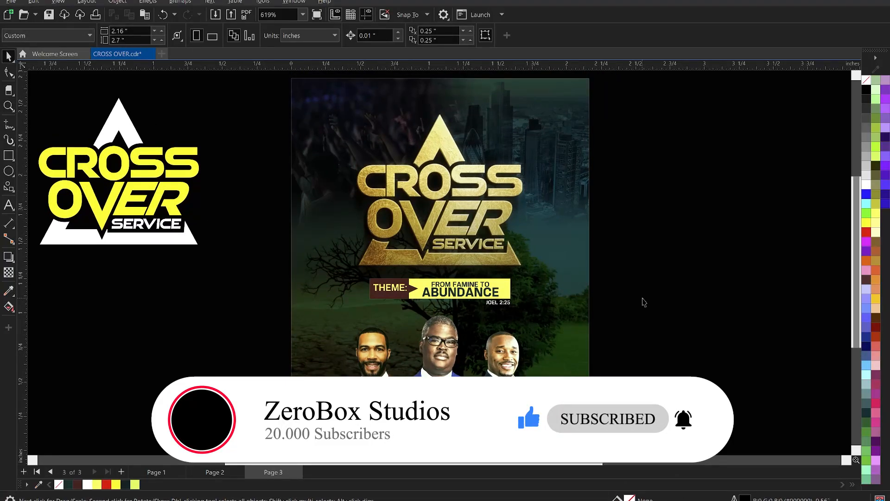
{"action": "key", "text": "ctrl+s"}
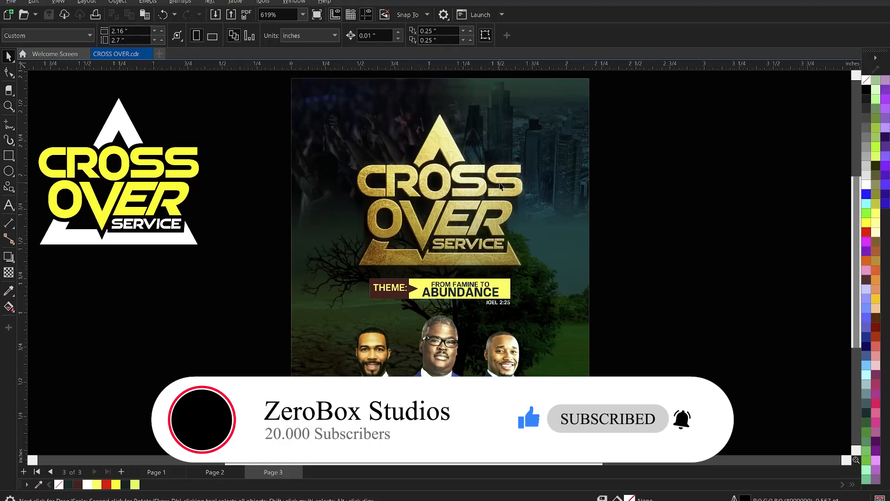
Step: Place a copy of the whole theme bar group over the lower part of the minister on the flyer's right side
{"action": "scroll", "coordinate": [501, 184], "scroll_direction": "down", "scroll_amount": 1}
{"action": "scroll", "coordinate": [491, 338], "scroll_direction": "up", "scroll_amount": 2}
{"action": "scroll", "coordinate": [464, 321], "scroll_direction": "down", "scroll_amount": 1}
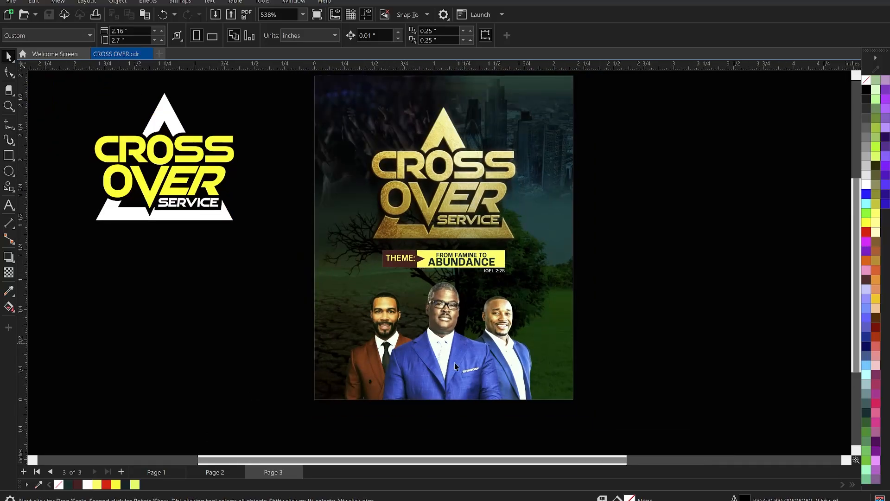
{"action": "scroll", "coordinate": [457, 313], "scroll_direction": "up", "scroll_amount": 3}
{"action": "scroll", "coordinate": [414, 155], "scroll_direction": "up", "scroll_amount": 1}
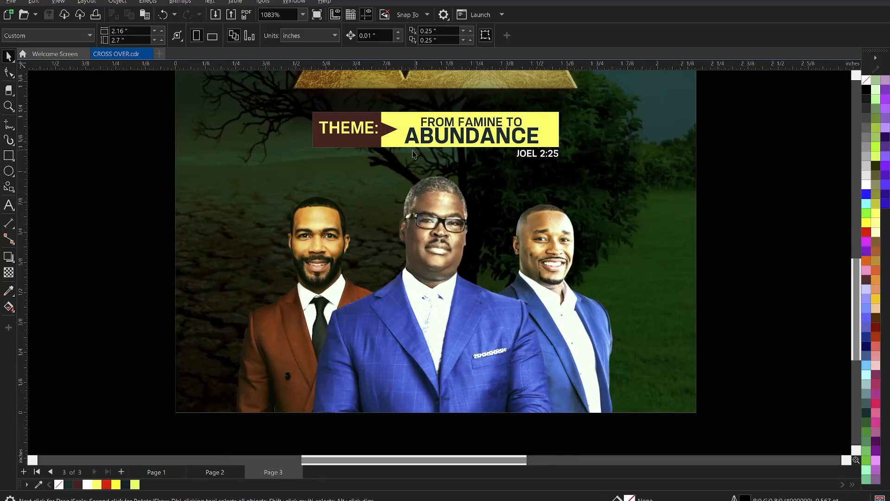
{"action": "left_click", "coordinate": [391, 130]}
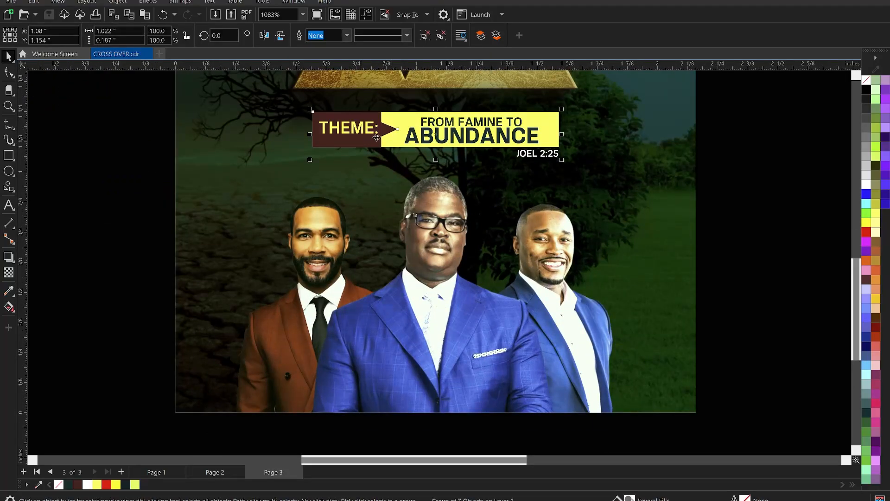
{"action": "scroll", "coordinate": [420, 125], "scroll_direction": "down", "scroll_amount": 2}
{"action": "left_click_drag", "start_coordinate": [439, 129], "coordinate": [556, 296]}
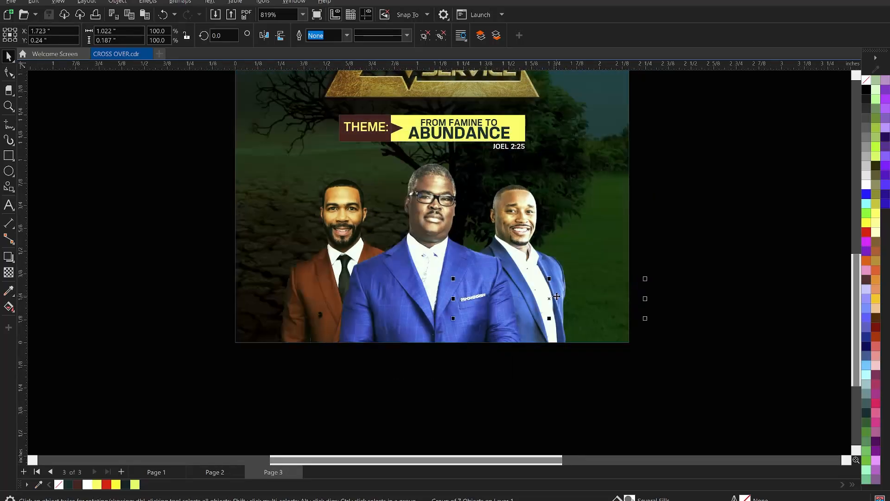
Step: Ungroup the copied theme bar and delete all of its text, keeping only the brown and yellow shapes
{"action": "left_click", "coordinate": [442, 34]}
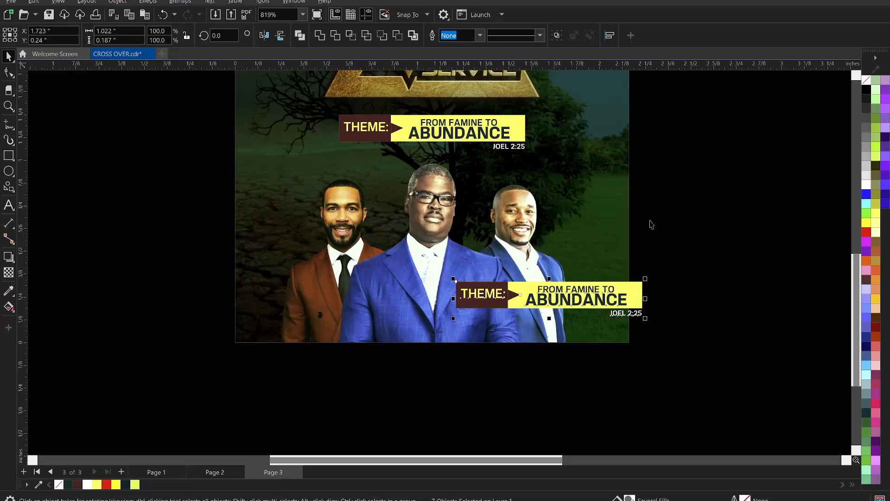
{"action": "left_click_drag", "start_coordinate": [762, 268], "coordinate": [521, 342]}
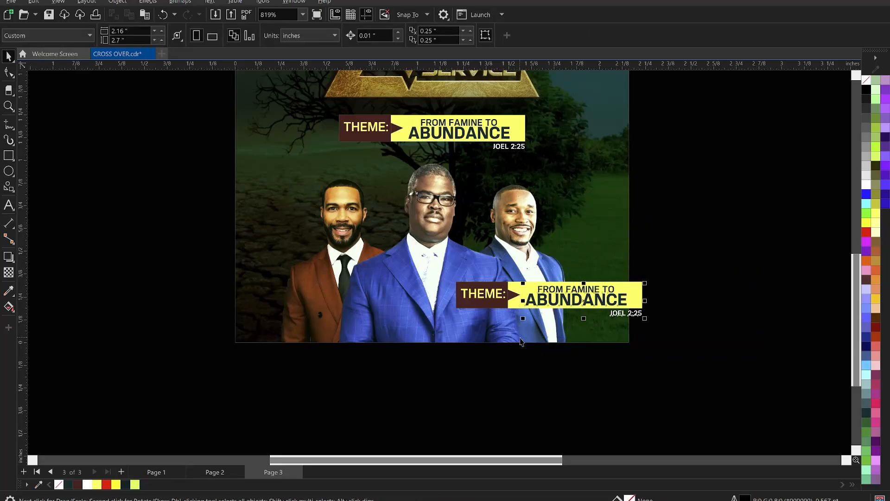
{"action": "key", "text": "Delete"}
{"action": "left_click", "coordinate": [490, 295]}
{"action": "key", "text": "Delete"}
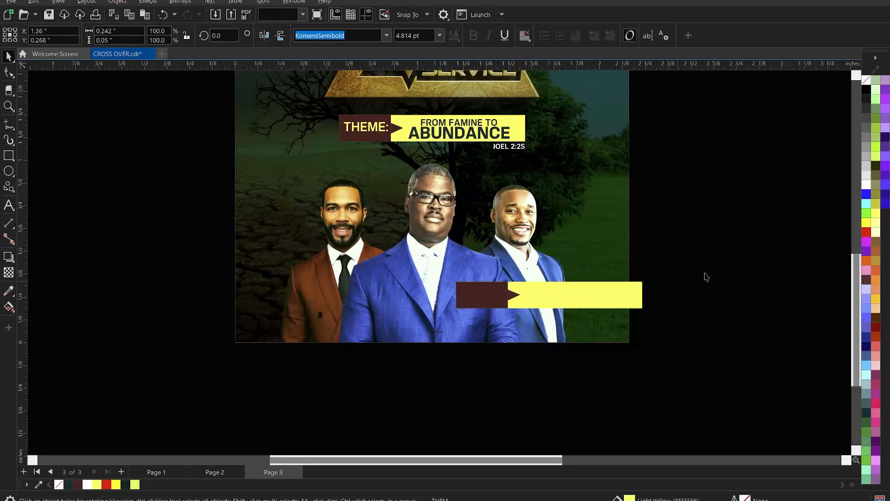
Step: Resize the empty brown and yellow bar to about 0.431 inch wide and 0.09 inch high
{"action": "left_click_drag", "start_coordinate": [719, 261], "coordinate": [434, 328]}
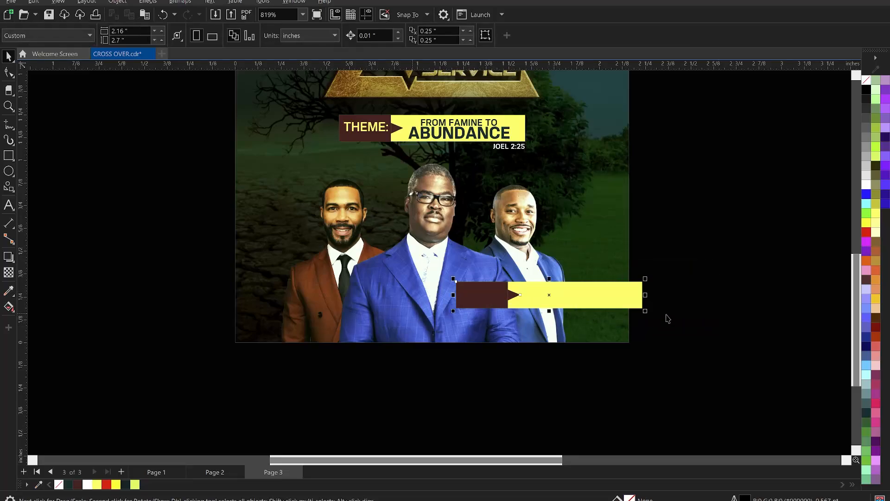
{"action": "left_click_drag", "start_coordinate": [645, 311], "coordinate": [539, 325]}
{"action": "scroll", "coordinate": [499, 300], "scroll_direction": "up", "scroll_amount": 2}
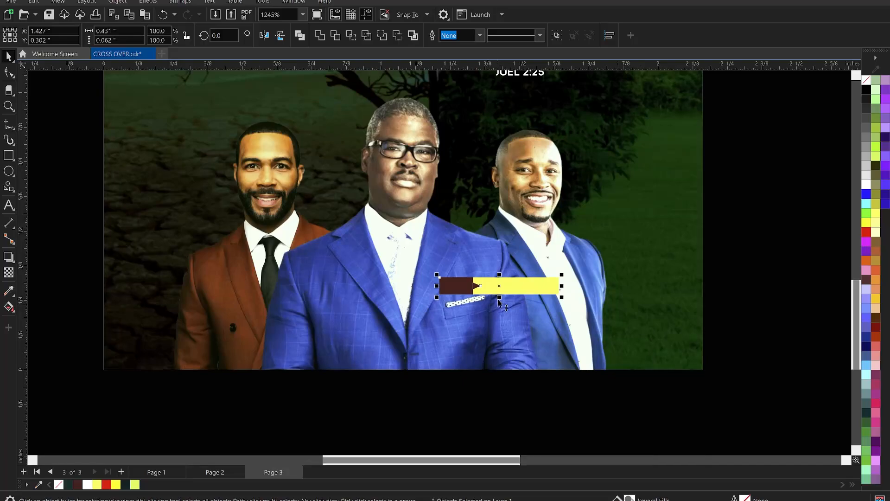
{"action": "left_click_drag", "start_coordinate": [500, 301], "coordinate": [501, 309]}
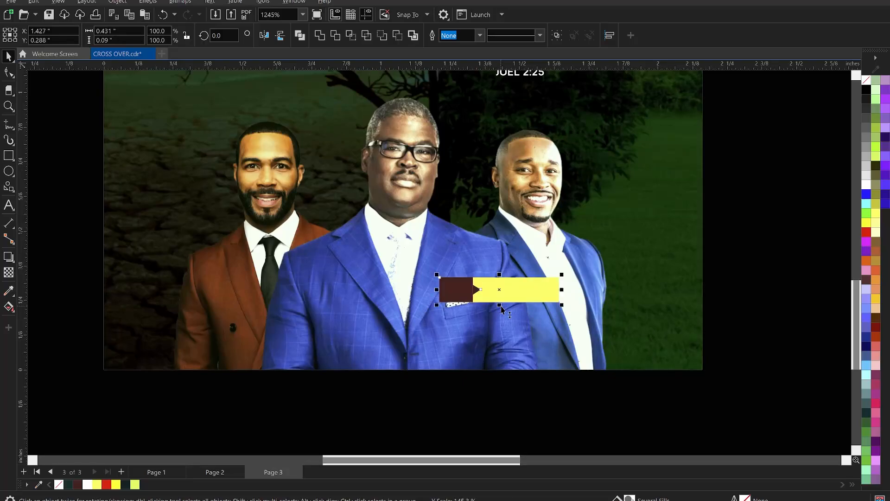
Step: Shrink the empty bar further and place three copies in a level row, one at chest height for each minister
{"action": "left_click", "coordinate": [544, 298]}
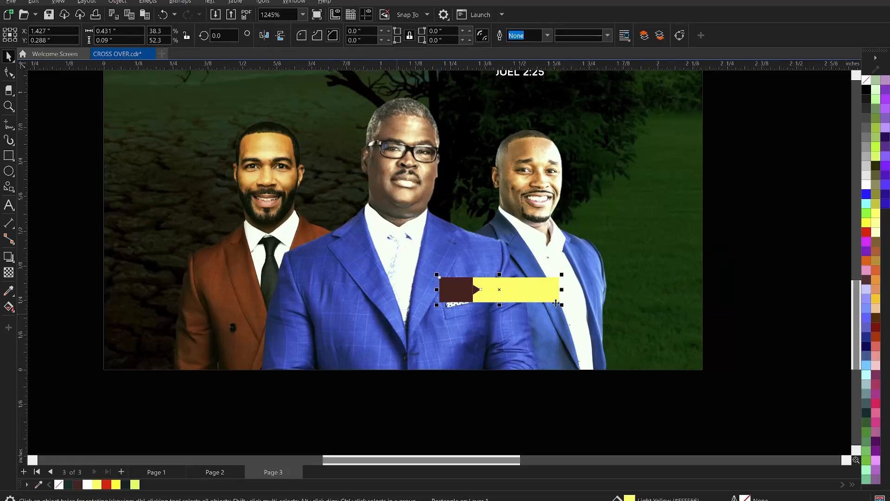
{"action": "left_click_drag", "start_coordinate": [541, 292], "coordinate": [218, 308]}
{"action": "scroll", "coordinate": [473, 371], "scroll_direction": "down", "scroll_amount": 3}
{"action": "left_click", "coordinate": [697, 371]}
{"action": "scroll", "coordinate": [603, 367], "scroll_direction": "down", "scroll_amount": 4}
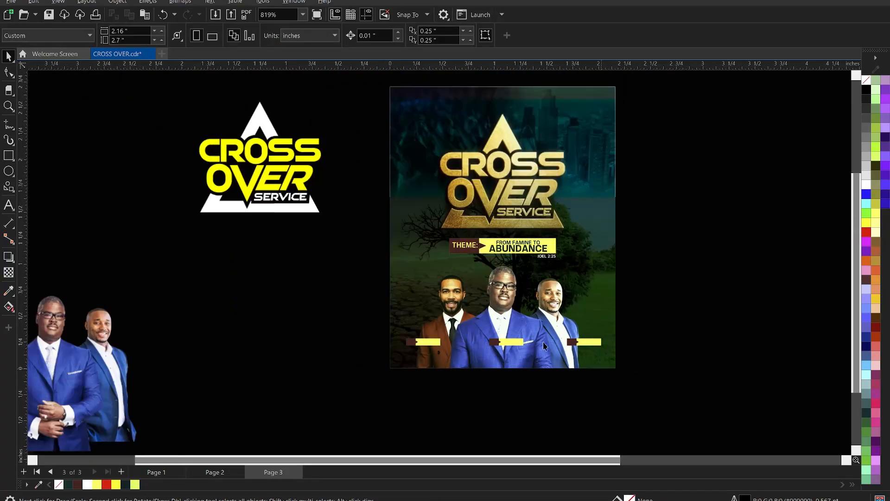
{"action": "key", "text": "z"}
{"action": "left_click_drag", "start_coordinate": [364, 260], "coordinate": [677, 392]}
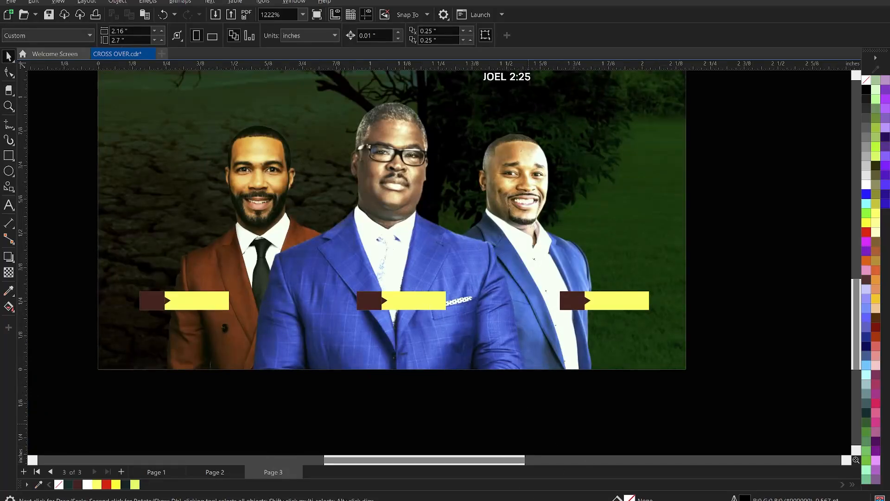
Step: Switch to Notepad and cut the line with the host's title and name from the flyer notes
{"action": "key", "text": "alt+Tab"}
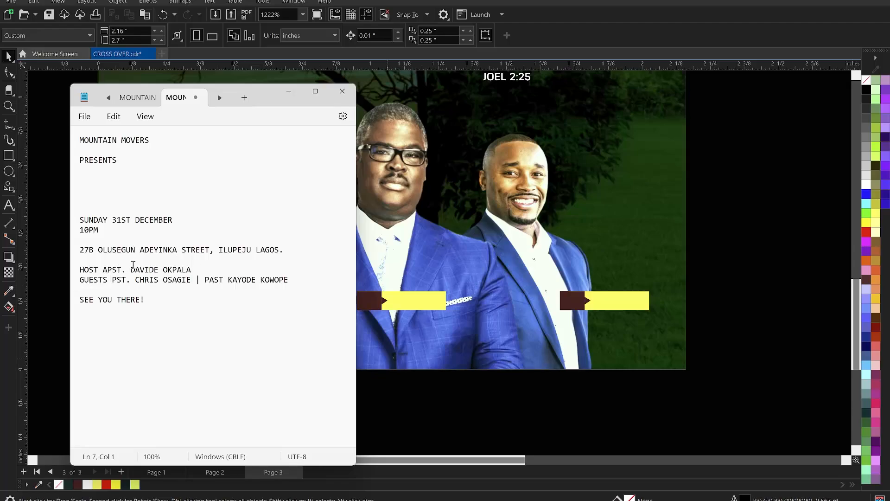
{"action": "left_click_drag", "start_coordinate": [200, 269], "coordinate": [81, 265]}
{"action": "key", "text": "ctrl+x"}
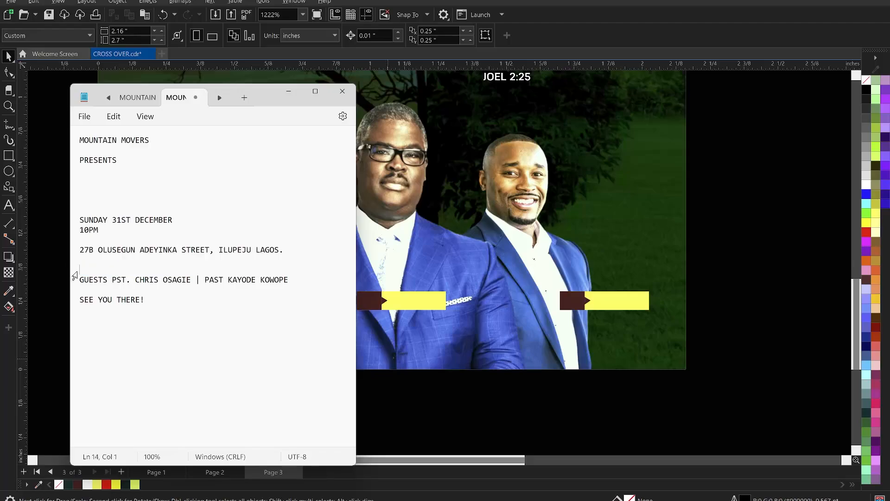
Step: Switch back to CorelDRAW and paste the host line as artistic text below the middle minister's label bar
{"action": "left_click", "coordinate": [443, 344]}
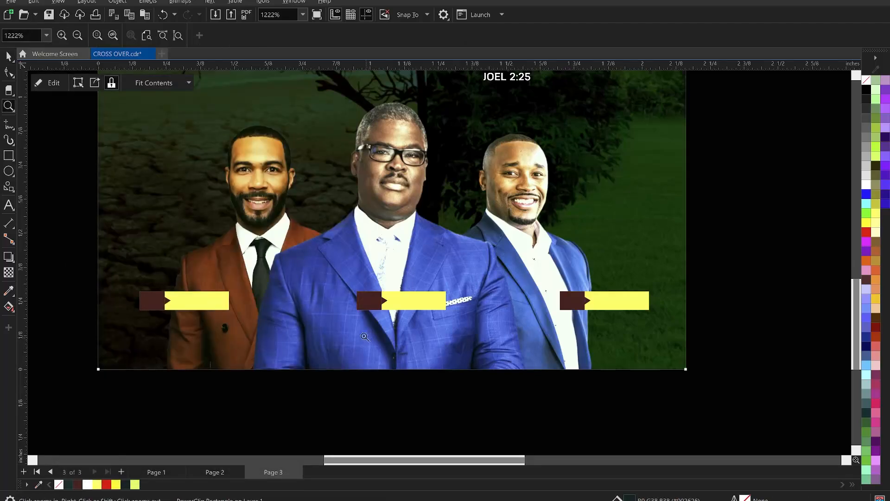
{"action": "left_click", "coordinate": [9, 204]}
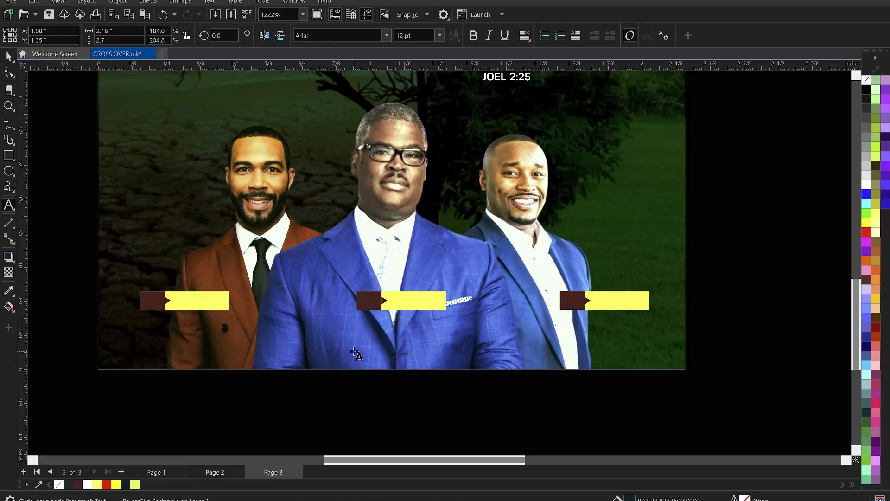
{"action": "left_click", "coordinate": [355, 349]}
{"action": "key", "text": "ctrl+v"}
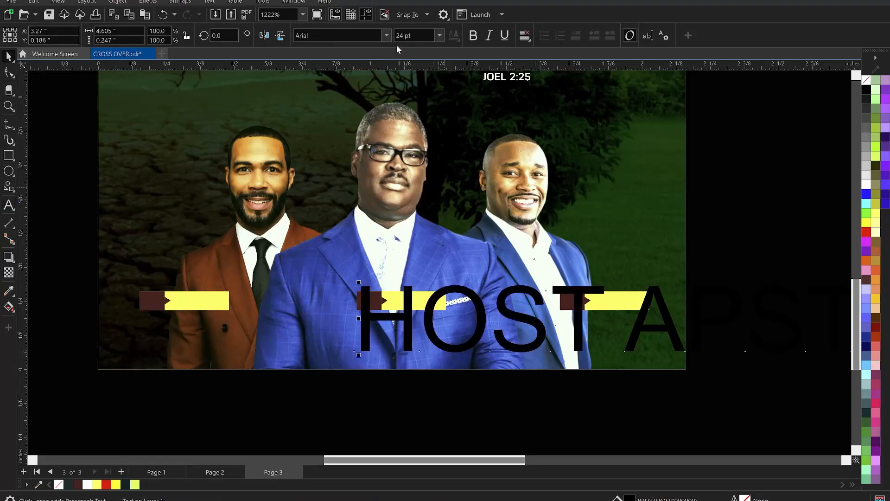
Step: Scale the host line down to about 2.5 pt, about 0.48 inch wide
{"action": "key", "text": "ctrl+space"}
{"action": "left_click", "coordinate": [439, 35]}
{"action": "left_click", "coordinate": [407, 48]}
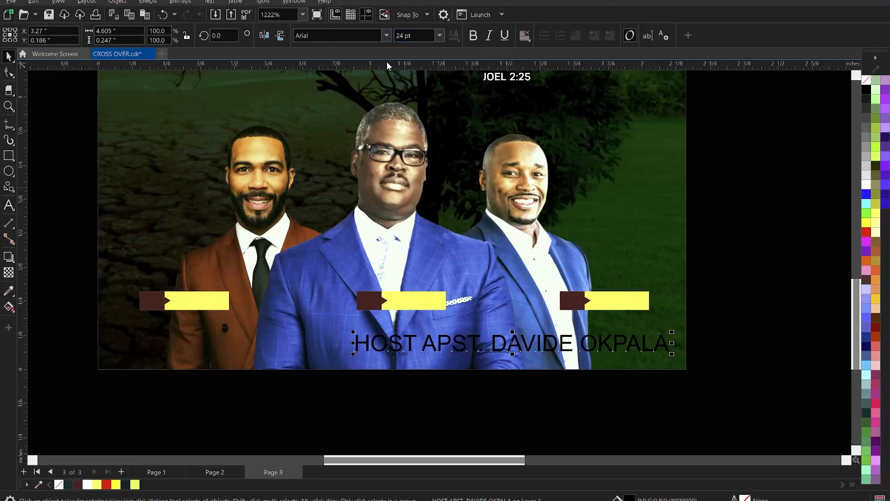
{"action": "left_click_drag", "start_coordinate": [672, 354], "coordinate": [483, 359]}
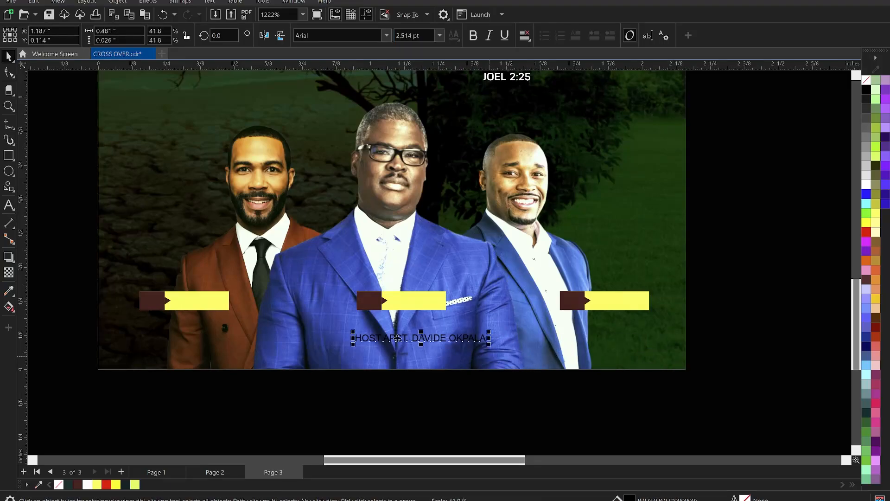
Step: Break the host text into three lines: HOST, the title with the first name, and the surname
{"action": "scroll", "coordinate": [391, 338], "scroll_direction": "up", "scroll_amount": 4}
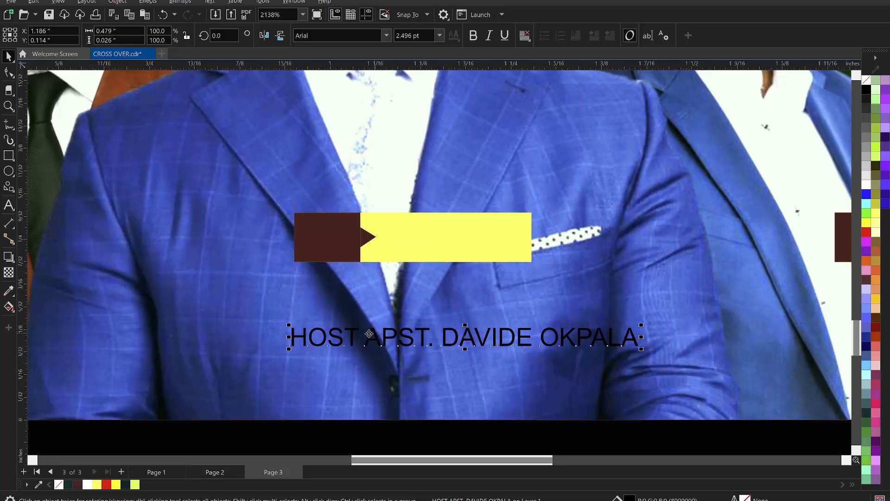
{"action": "scroll", "coordinate": [367, 338], "scroll_direction": "up", "scroll_amount": 2}
{"action": "double_click", "coordinate": [369, 336]}
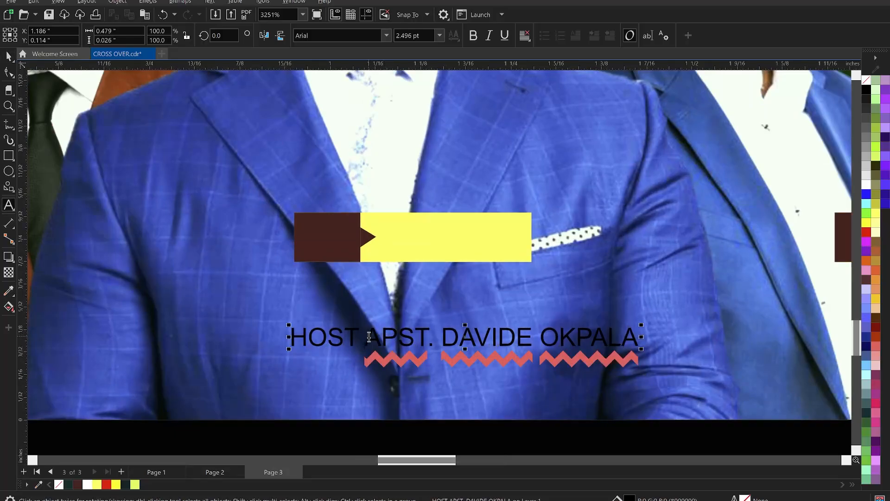
{"action": "key", "text": "Return"}
{"action": "left_click", "coordinate": [465, 364]}
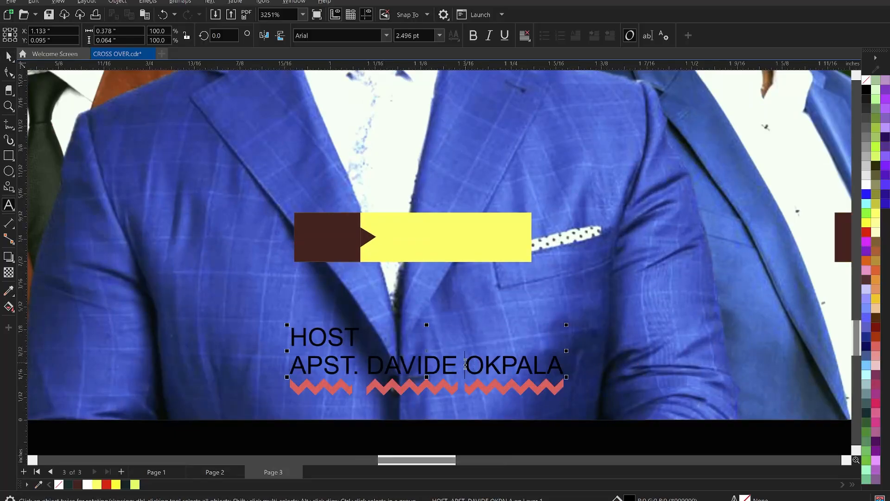
{"action": "key", "text": "Return"}
{"action": "key", "text": "ctrl+space"}
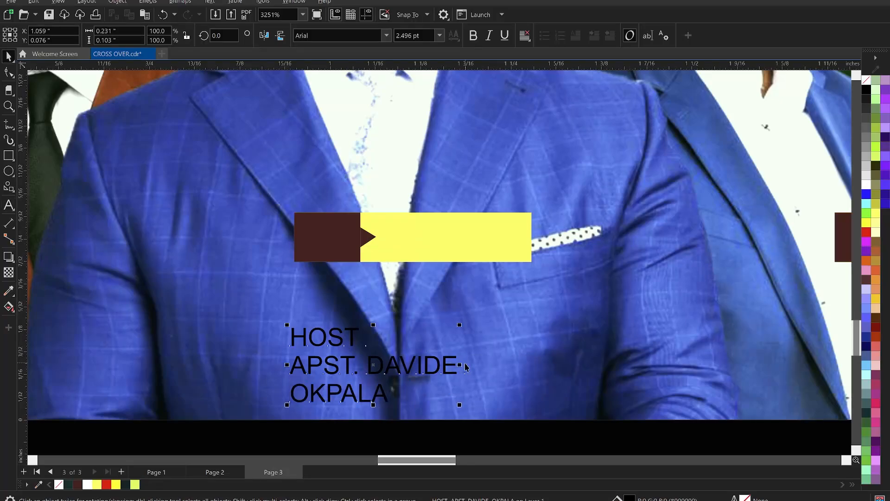
Step: Move the title and name out of the host text into a separate text on the middle bar's yellow part
{"action": "double_click", "coordinate": [351, 370]}
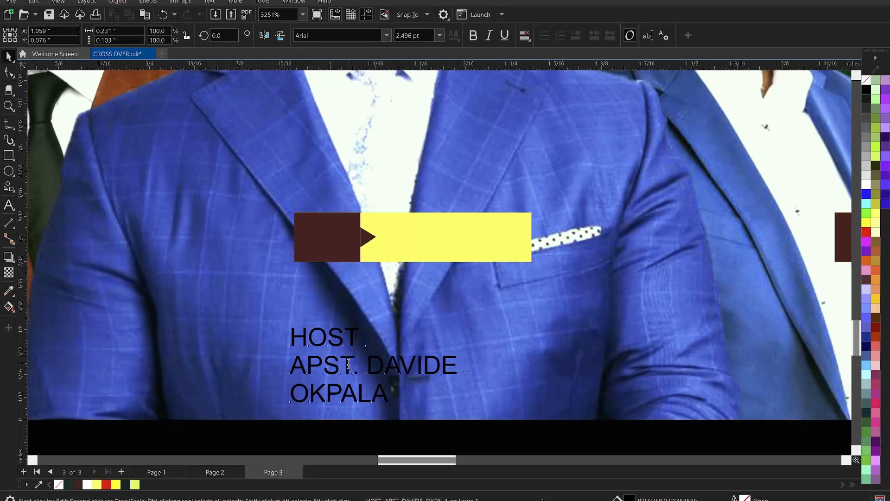
{"action": "left_click_drag", "start_coordinate": [394, 404], "coordinate": [281, 358]}
{"action": "key", "text": "ctrl+c"}
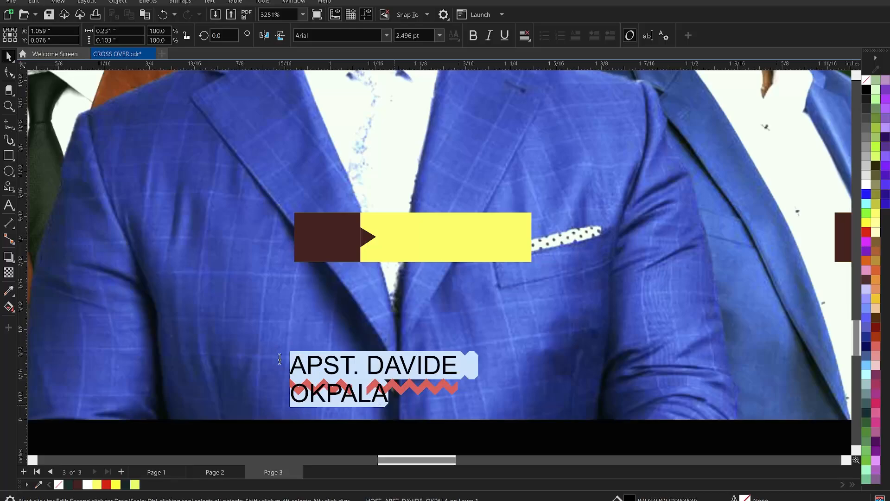
{"action": "key", "text": "Delete"}
{"action": "left_click", "coordinate": [399, 239]}
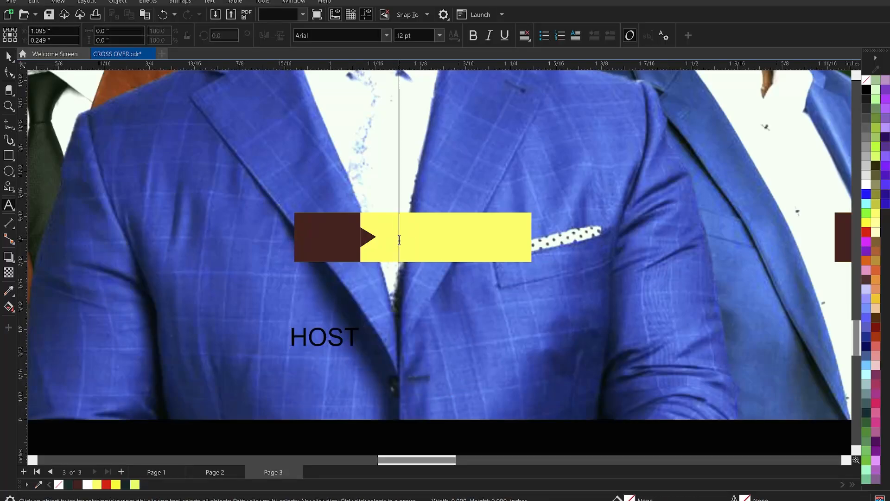
{"action": "key", "text": "ctrl+v"}
{"action": "key", "text": "Escape"}
{"action": "key", "text": "ctrl+space"}
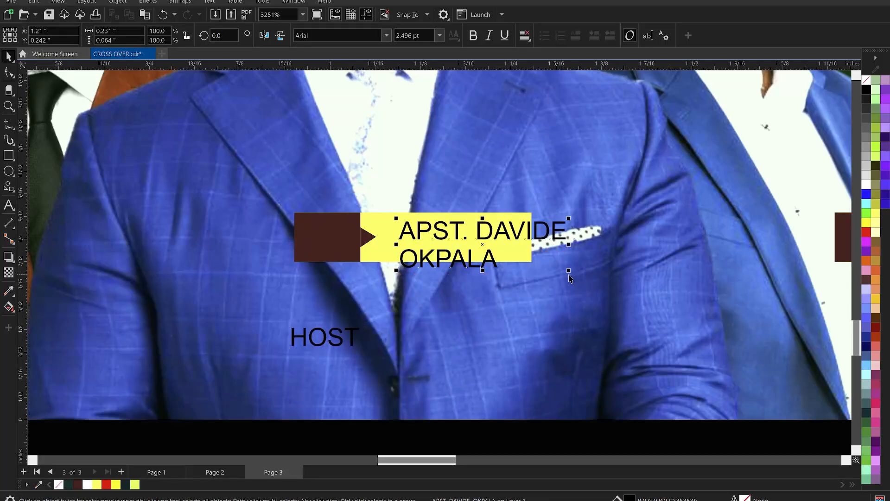
Step: Scale the name text down to about 1.65 pt inside the yellow area and remove the first name's extra final letter
{"action": "left_click_drag", "start_coordinate": [568, 271], "coordinate": [512, 254]}
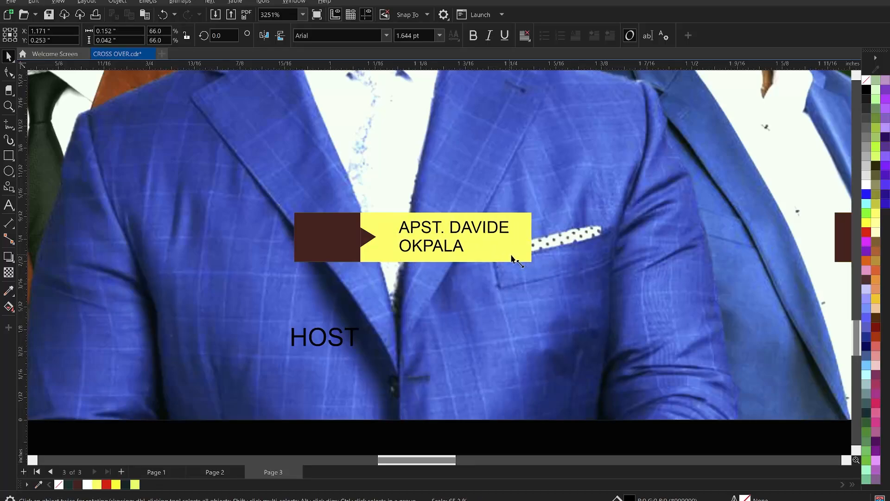
{"action": "double_click", "coordinate": [499, 227]}
{"action": "key", "text": "Delete"}
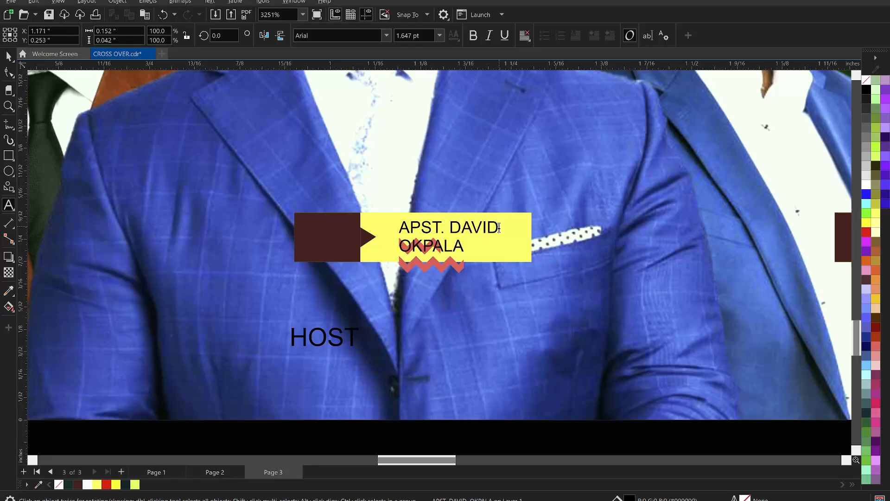
{"action": "key", "text": "ctrl+space"}
Step: Tighten the line spacing of the two-line name text slightly with the Shape tool
{"action": "left_click", "coordinate": [9, 72]}
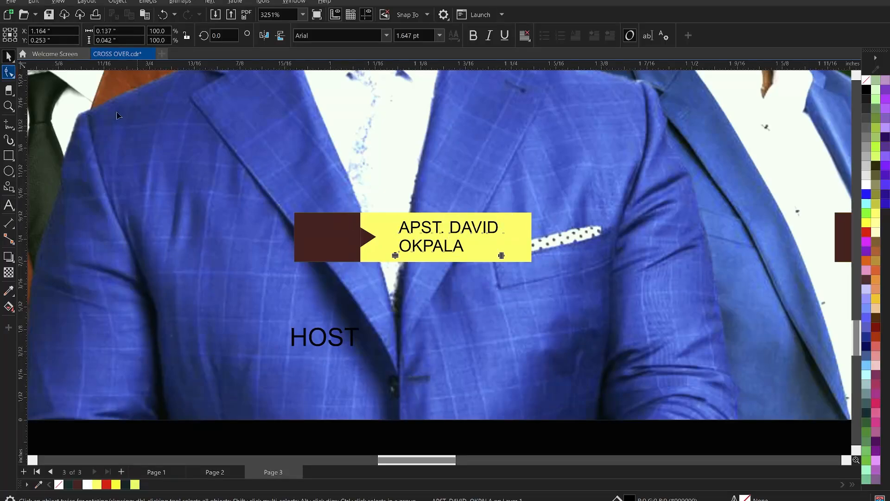
{"action": "key", "text": "space"}
{"action": "key", "text": "space"}
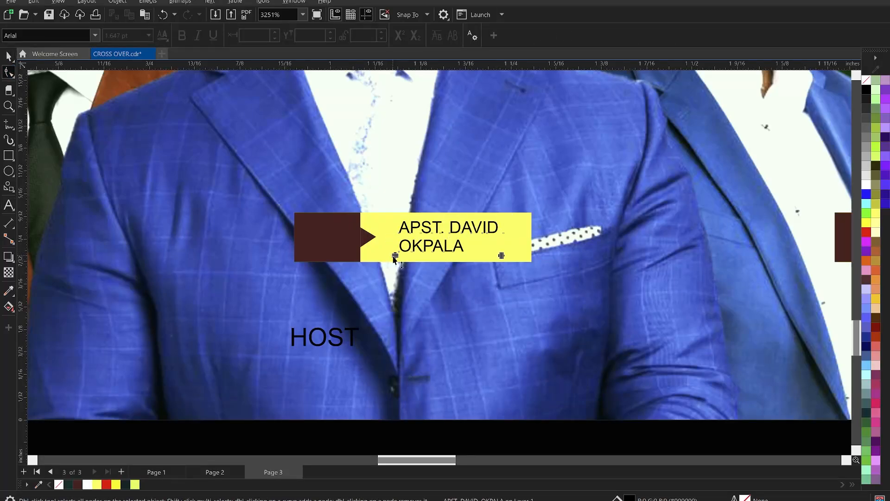
{"action": "left_click_drag", "start_coordinate": [392, 252], "coordinate": [393, 246]}
{"action": "key", "text": "space"}
Step: Set the font of the name text on the middle label bar to KonsensBold
{"action": "left_click", "coordinate": [371, 36]}
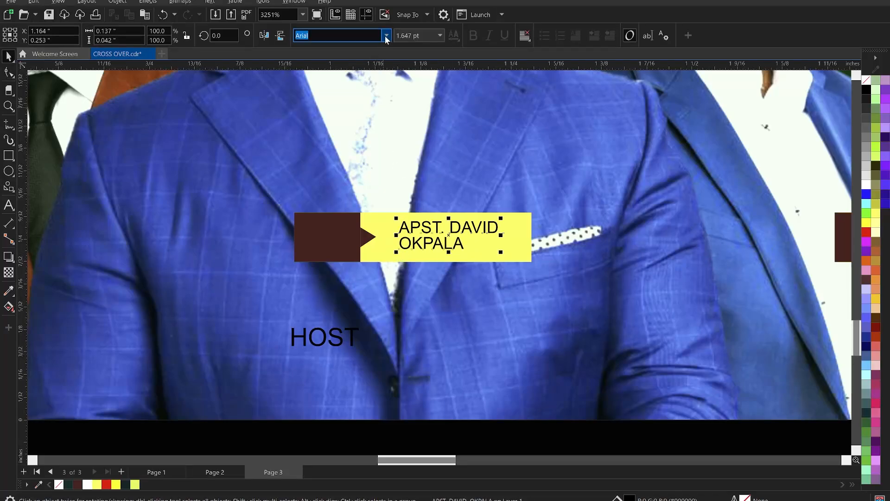
{"action": "left_click", "coordinate": [385, 36]}
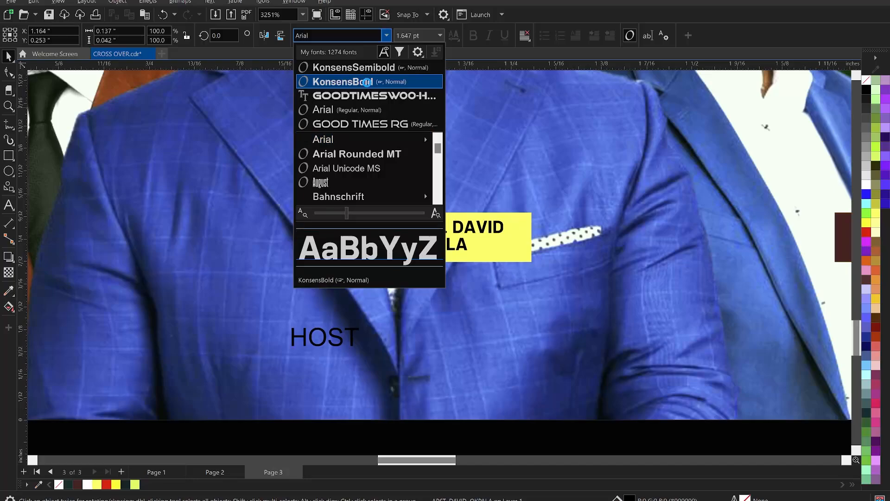
{"action": "left_click", "coordinate": [366, 82]}
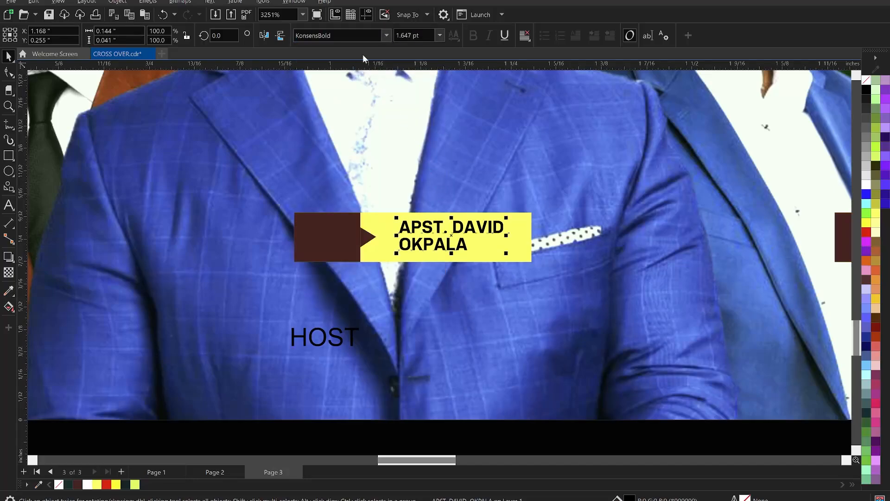
Step: Set the name text on the middle label bar to KonsensExtrabold and reposition it slightly within the yellow part
{"action": "left_click", "coordinate": [386, 35]}
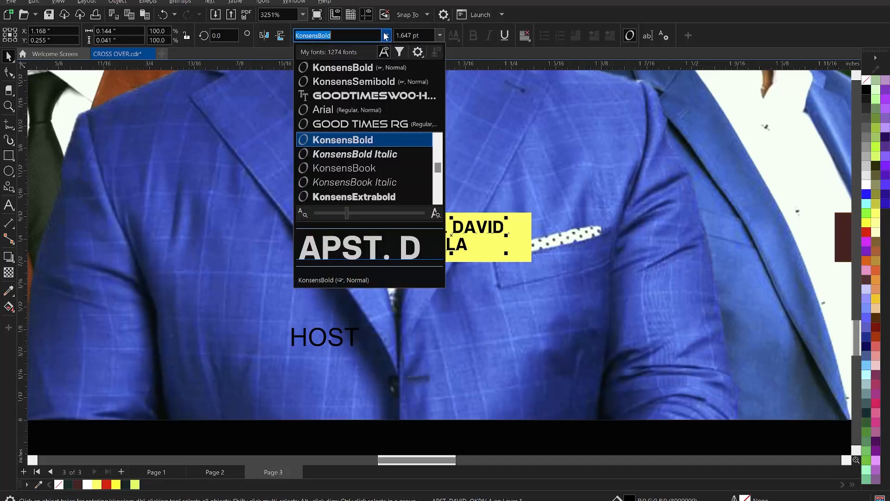
{"action": "left_click", "coordinate": [377, 197]}
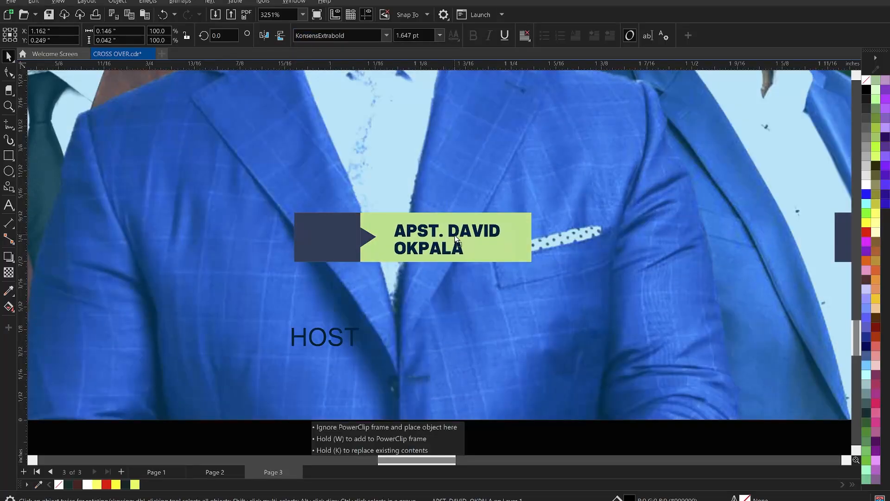
{"action": "left_click_drag", "start_coordinate": [456, 239], "coordinate": [454, 234]}
Step: Set the HOST text in KonsensExtrabold at about 1.99 pt, place it on the middle bar's dark part and fill it white
{"action": "left_click", "coordinate": [348, 335]}
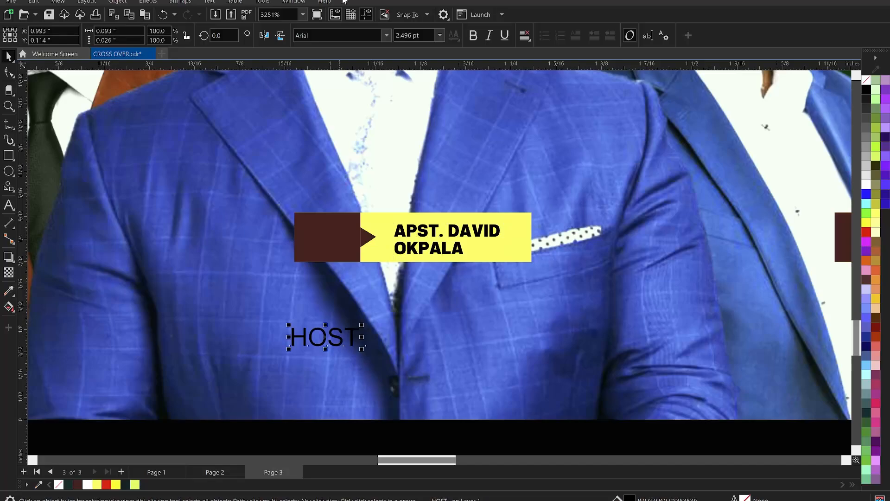
{"action": "left_click", "coordinate": [387, 36]}
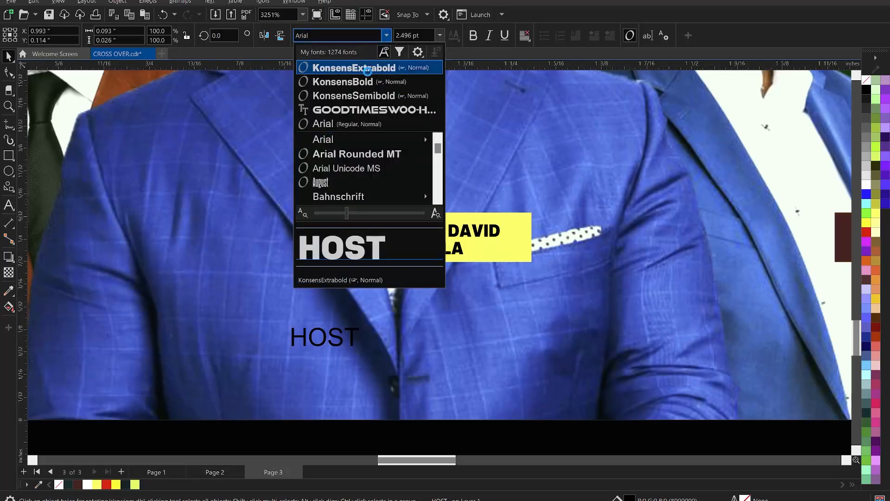
{"action": "left_click", "coordinate": [367, 68]}
{"action": "left_click_drag", "start_coordinate": [337, 332], "coordinate": [361, 254]}
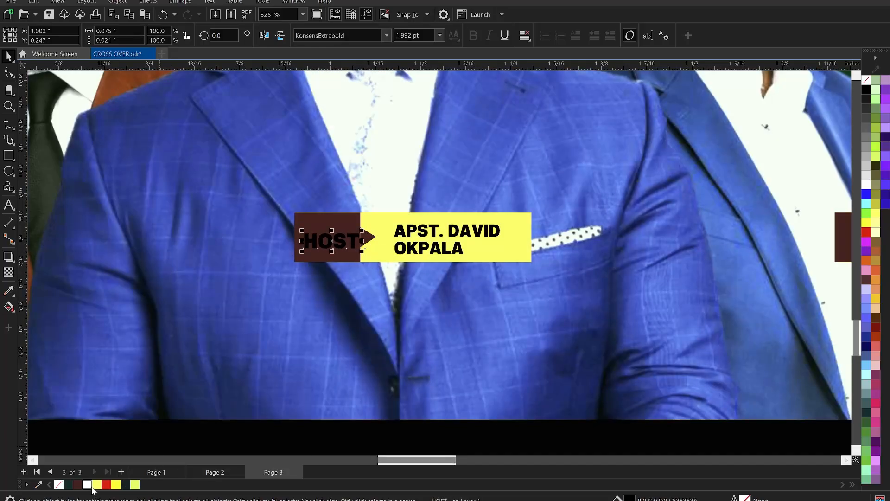
{"action": "left_click", "coordinate": [87, 484]}
{"action": "scroll", "coordinate": [408, 229], "scroll_direction": "down", "scroll_amount": 2}
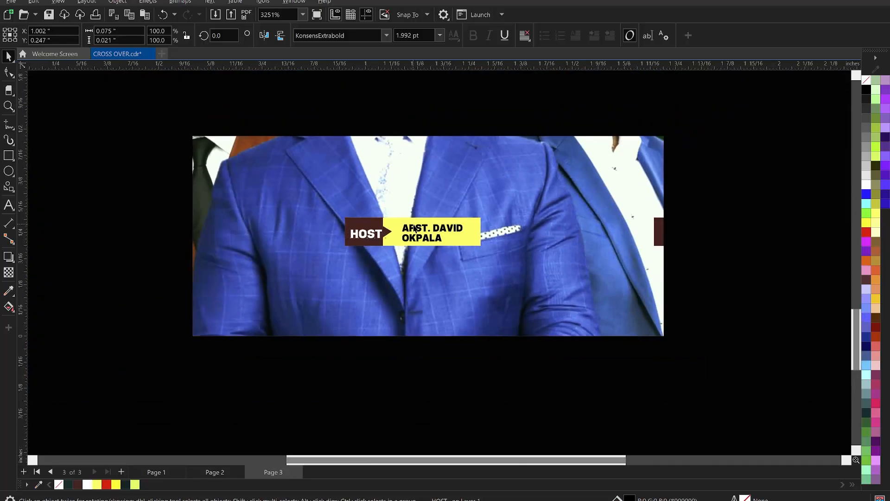
{"action": "key", "text": "Left"}
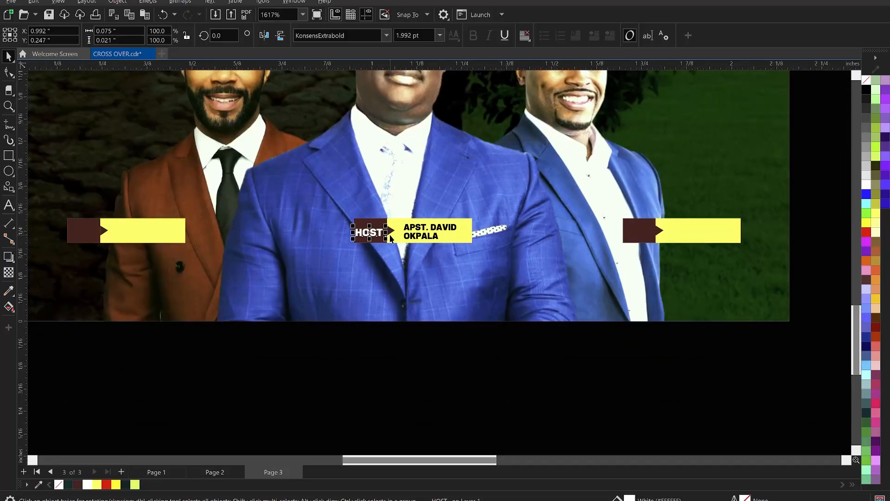
Step: Copy the name text and the HOST text onto the yellow and dark parts of the blue-suited right-hand minister's label bar
{"action": "left_click", "coordinate": [413, 228]}
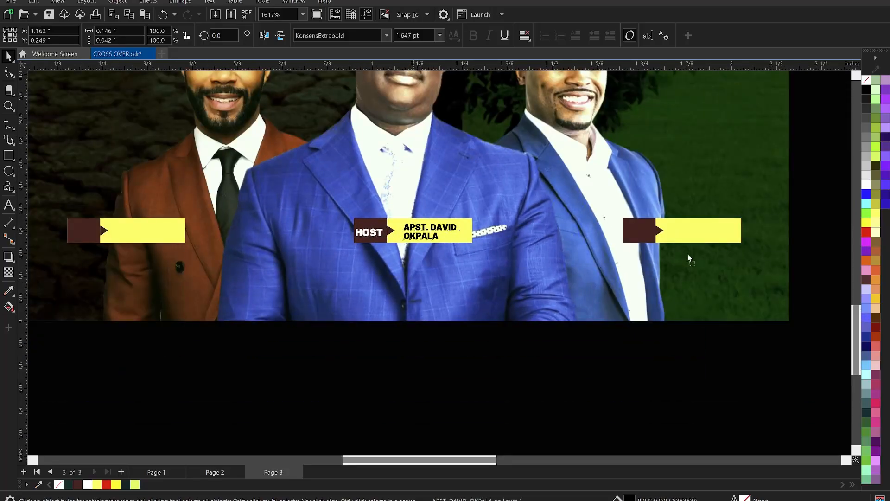
{"action": "left_click_drag", "start_coordinate": [687, 254], "coordinate": [689, 234]}
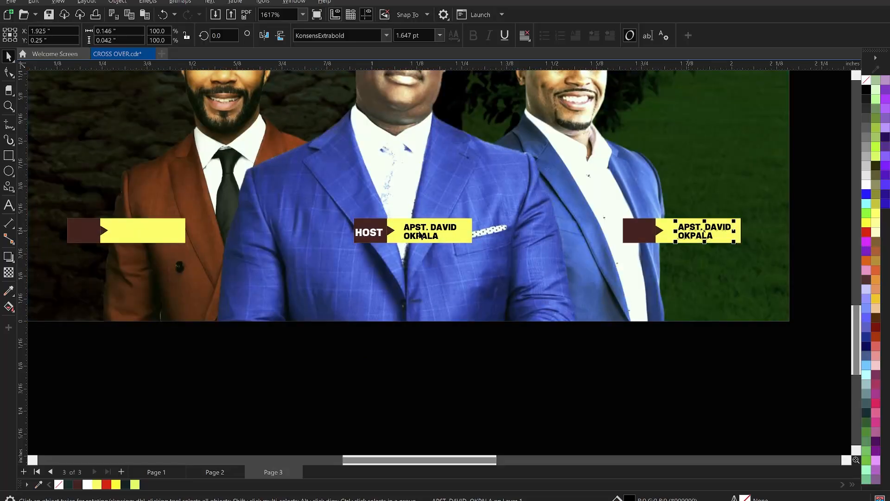
{"action": "left_click", "coordinate": [373, 235]}
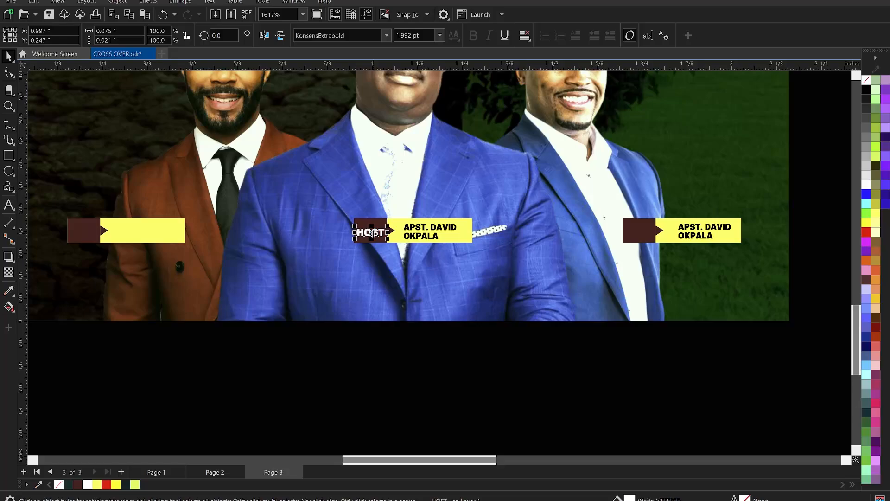
{"action": "left_click_drag", "start_coordinate": [371, 233], "coordinate": [584, 227]}
{"action": "left_click_drag", "start_coordinate": [643, 238], "coordinate": [641, 231]}
Step: Replace the copied HOST text with GUEST and convert it to uppercase
{"action": "double_click", "coordinate": [641, 231]}
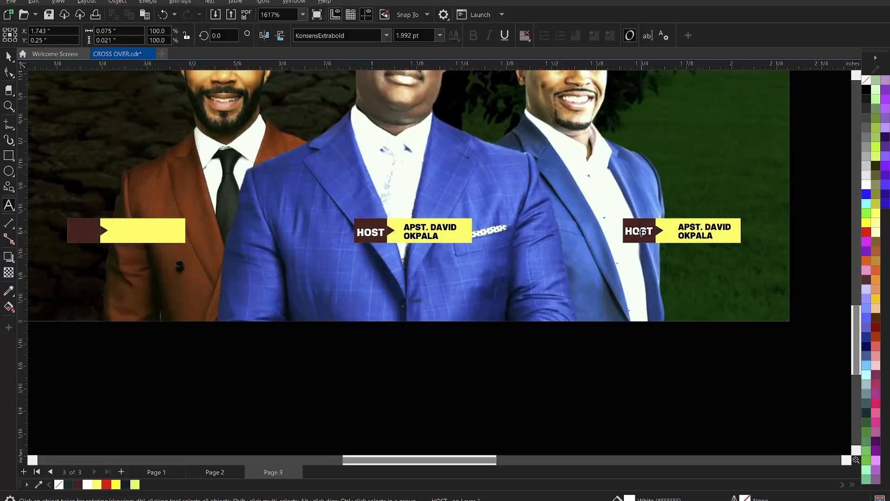
{"action": "key", "text": "ctrl+a"}
{"action": "type", "text": "g"}
{"action": "double_click", "coordinate": [641, 232]}
{"action": "right_click", "coordinate": [643, 233]}
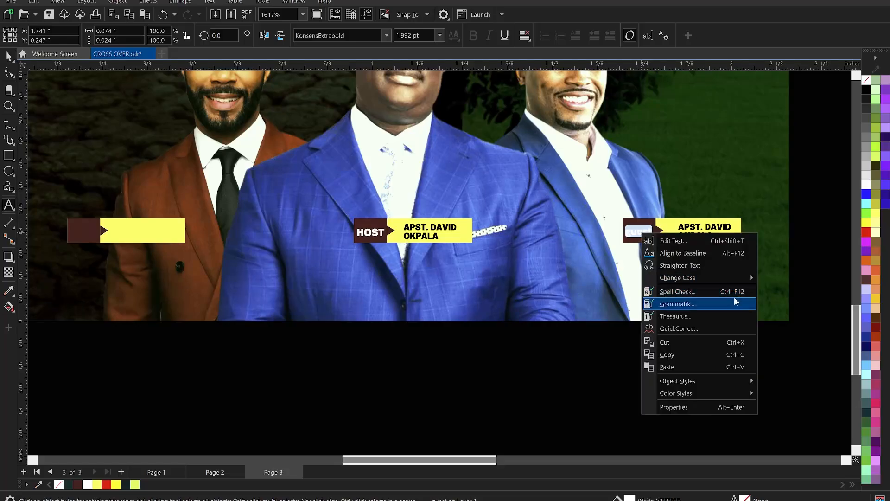
{"action": "mouse_move", "coordinate": [705, 278]}
{"action": "left_click", "coordinate": [802, 311]}
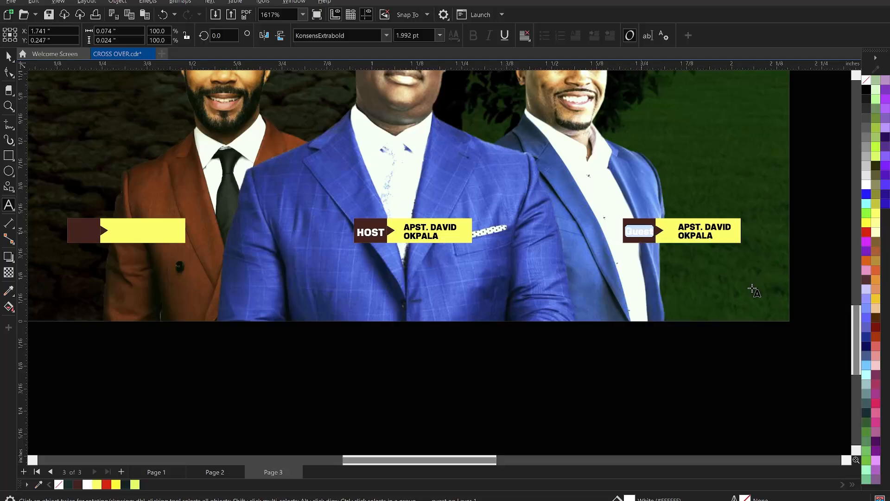
{"action": "right_click", "coordinate": [648, 232]}
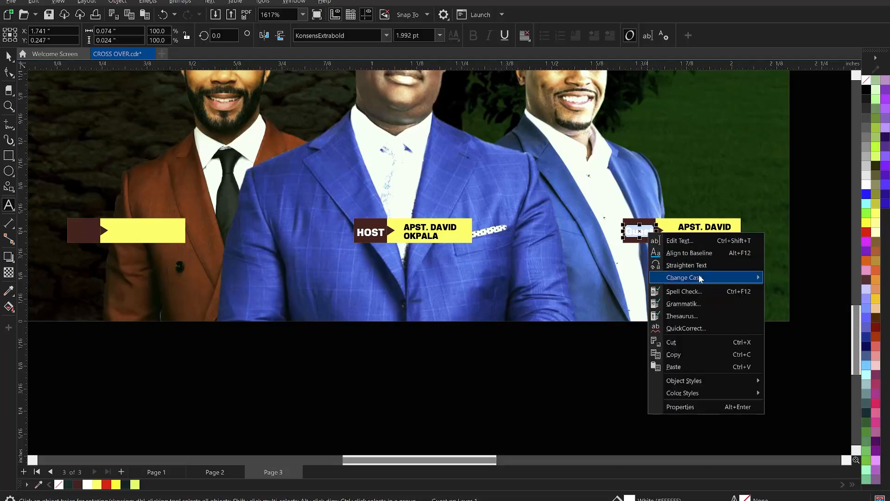
{"action": "mouse_move", "coordinate": [695, 277]}
{"action": "left_click", "coordinate": [799, 304]}
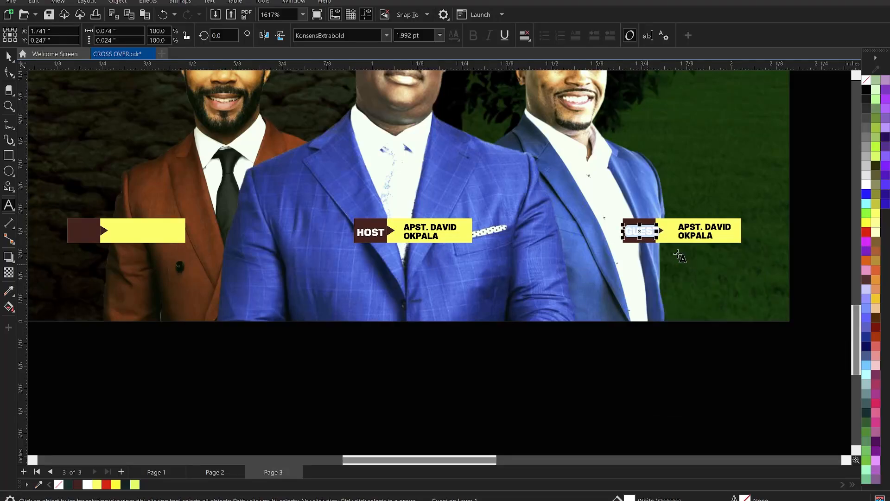
{"action": "key", "text": "ctrl+space"}
Step: Tighten the character spacing of the GUEST text slightly
{"action": "scroll", "coordinate": [648, 231], "scroll_direction": "up", "scroll_amount": 3}
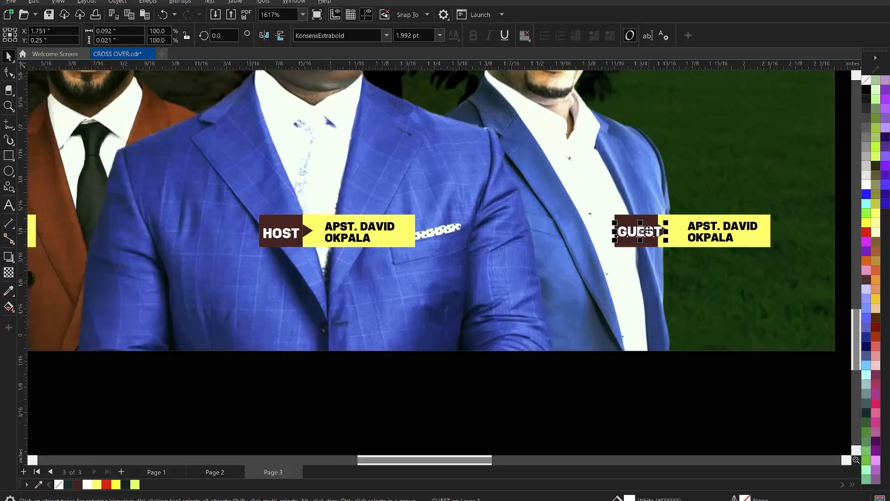
{"action": "scroll", "coordinate": [648, 230], "scroll_direction": "down", "scroll_amount": 2}
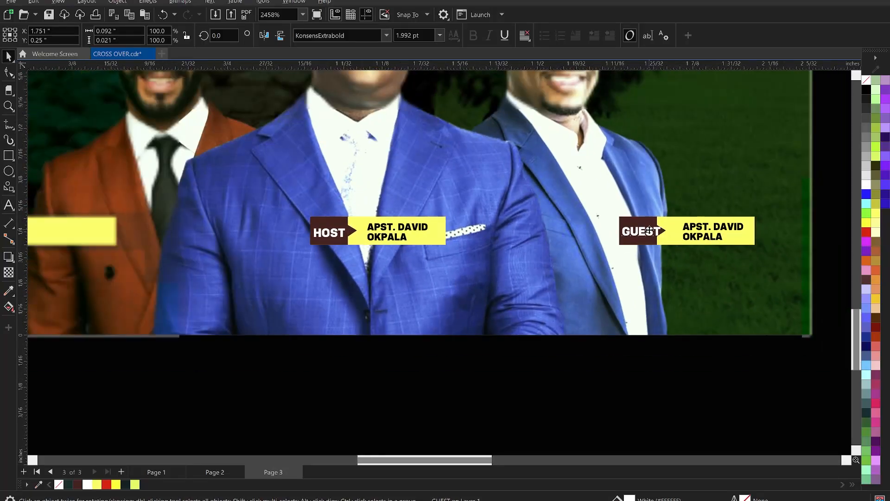
{"action": "key", "text": "ctrl+space"}
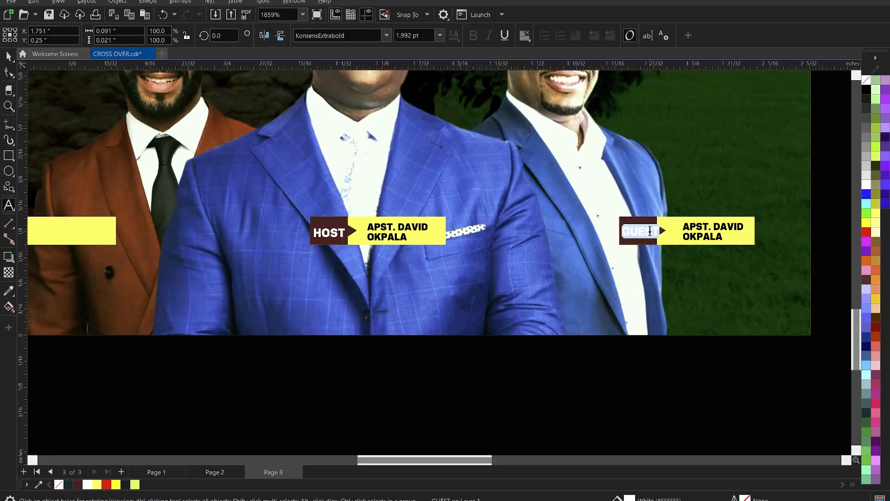
{"action": "key", "text": "ctrl+space"}
Step: Copy the GUEST text to the brown-suited minister's label bar and centre it on the bar's dark part
{"action": "left_click_drag", "start_coordinate": [653, 232], "coordinate": [111, 239]}
{"action": "scroll", "coordinate": [111, 239], "scroll_direction": "down", "scroll_amount": 4}
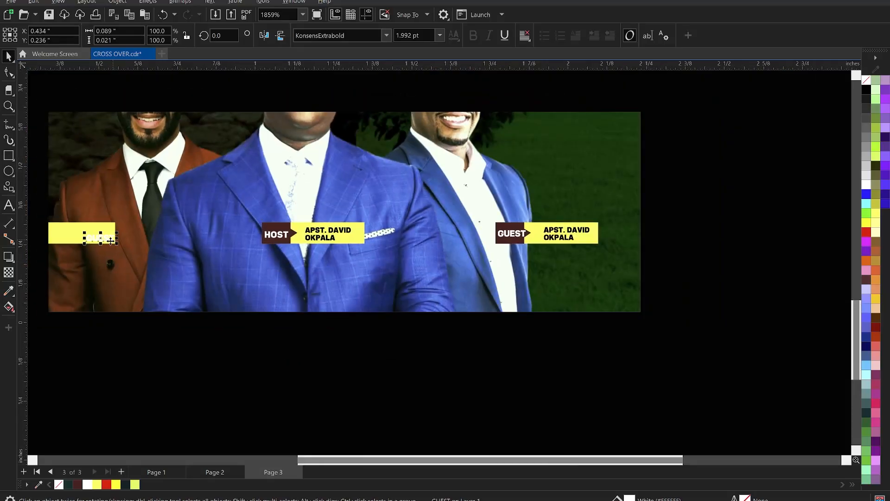
{"action": "scroll", "coordinate": [52, 240], "scroll_direction": "up", "scroll_amount": 3}
{"action": "scroll", "coordinate": [53, 240], "scroll_direction": "down", "scroll_amount": 1}
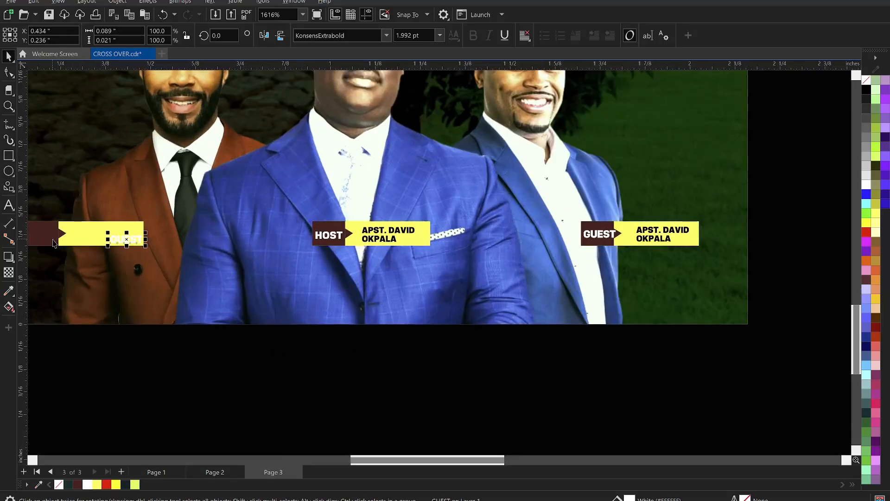
{"action": "scroll", "coordinate": [86, 244], "scroll_direction": "down", "scroll_amount": 2}
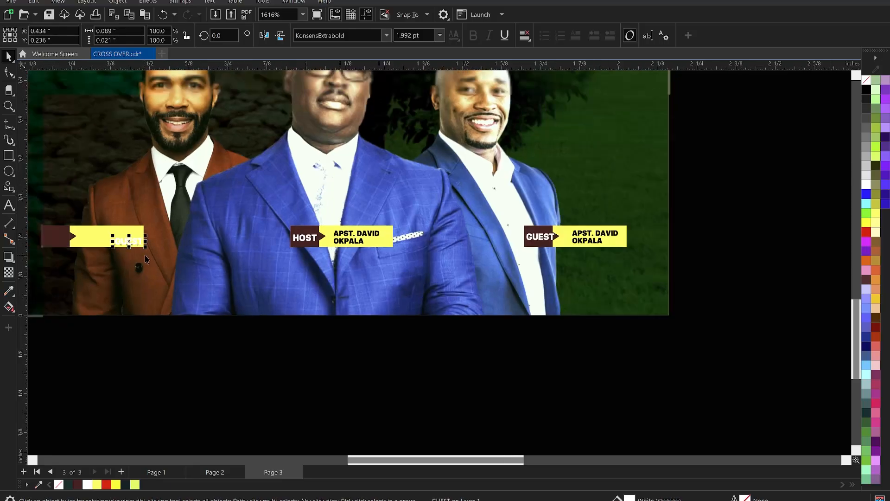
{"action": "scroll", "coordinate": [158, 263], "scroll_direction": "up", "scroll_amount": 2}
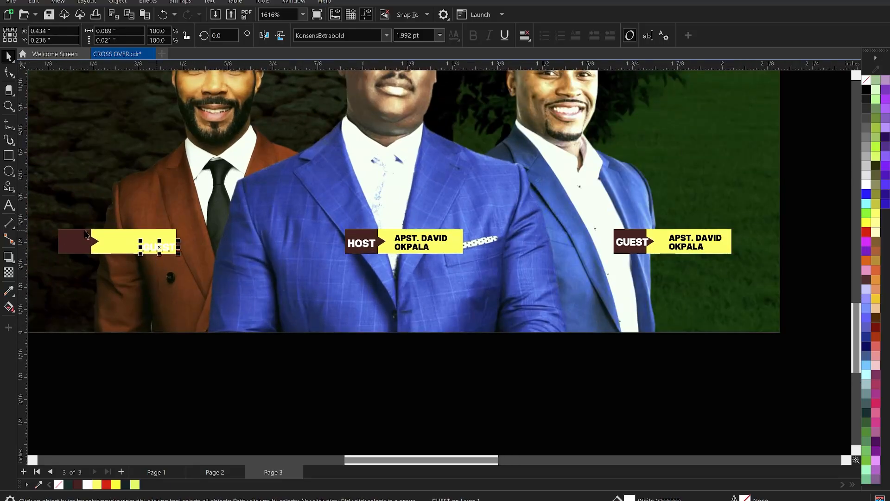
{"action": "left_click", "coordinate": [75, 237], "text": "shift"}
{"action": "key", "text": "c"}
{"action": "key", "text": "e"}
{"action": "left_click", "coordinate": [232, 365]}
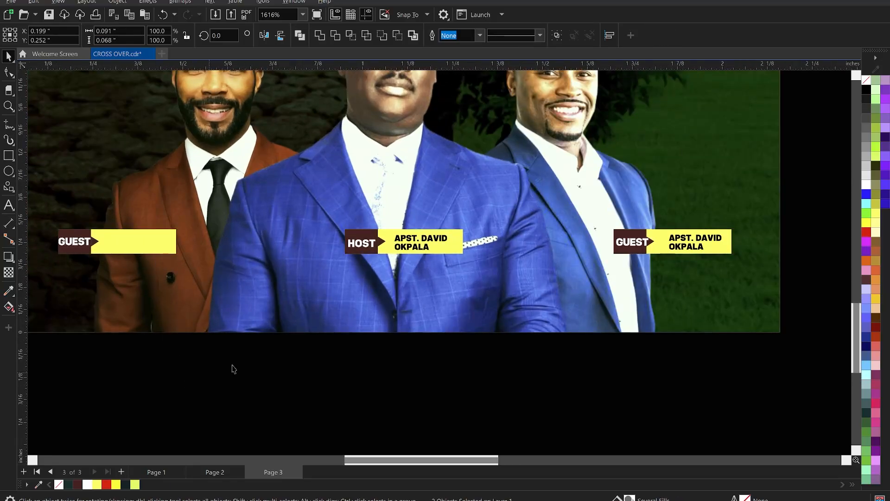
Step: Copy the two-line name text onto the yellow part of the brown-suited minister's label bar
{"action": "scroll", "coordinate": [388, 270], "scroll_direction": "down", "scroll_amount": 2}
{"action": "scroll", "coordinate": [411, 242], "scroll_direction": "up", "scroll_amount": 3}
{"action": "left_click", "coordinate": [419, 251]}
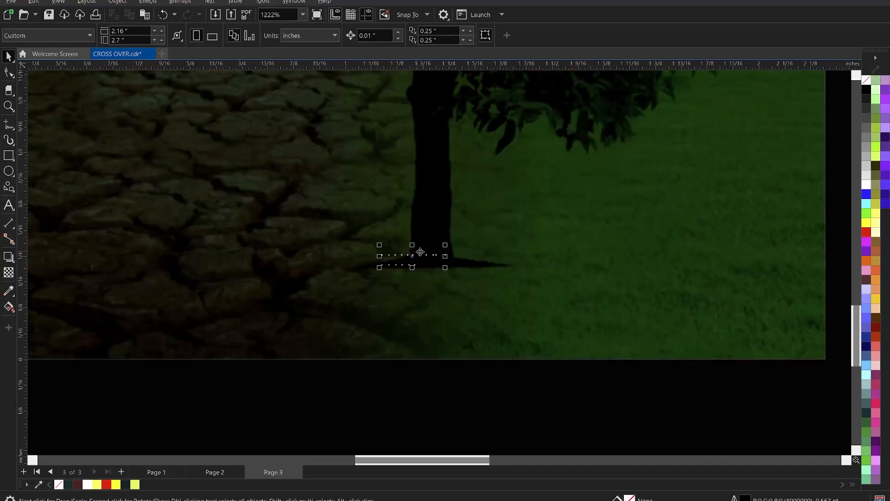
{"action": "left_click_drag", "start_coordinate": [125, 276], "coordinate": [95, 250]}
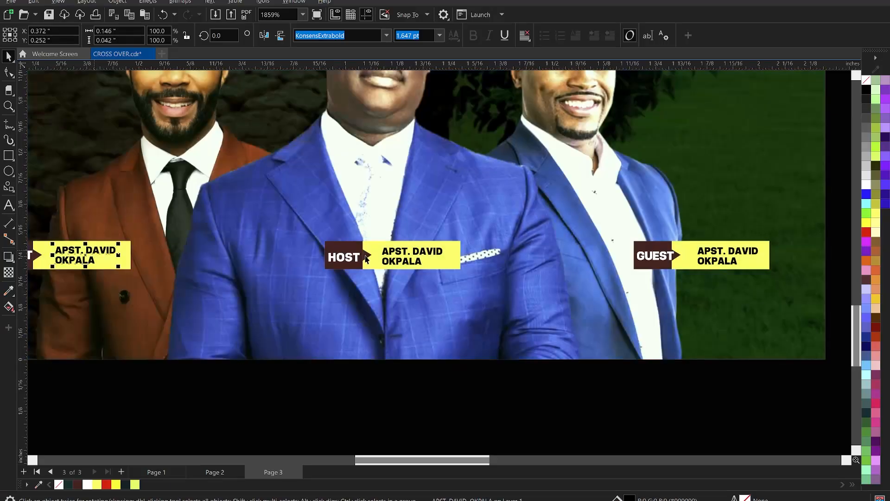
{"action": "scroll", "coordinate": [454, 369], "scroll_direction": "down", "scroll_amount": 1}
{"action": "left_click", "coordinate": [474, 385]}
Step: Switch to Notepad and cut the first guest's title and name from the GUESTS line
{"action": "scroll", "coordinate": [464, 366], "scroll_direction": "down", "scroll_amount": 3}
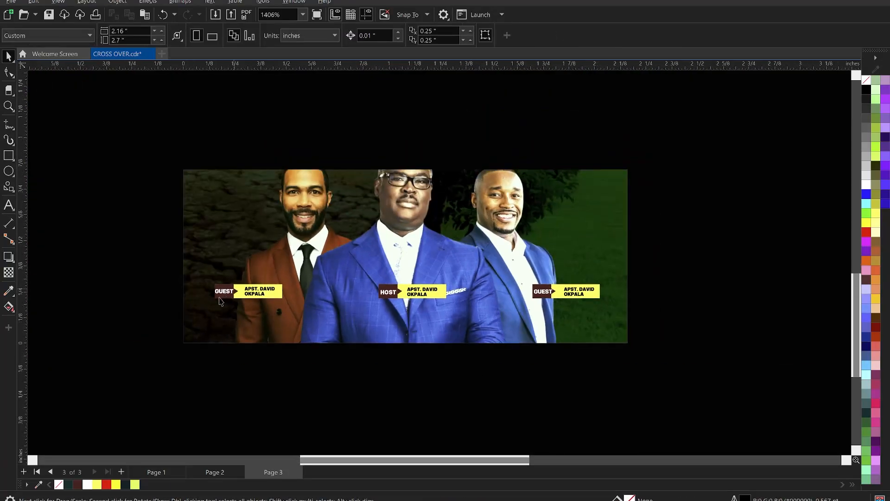
{"action": "scroll", "coordinate": [217, 297], "scroll_direction": "up", "scroll_amount": 2}
{"action": "left_click", "coordinate": [580, 499]}
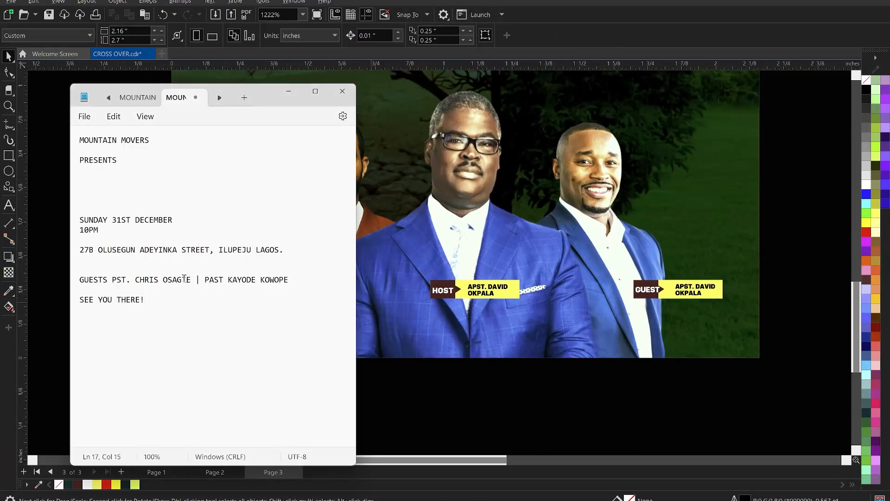
{"action": "left_click_drag", "start_coordinate": [191, 279], "coordinate": [103, 281]}
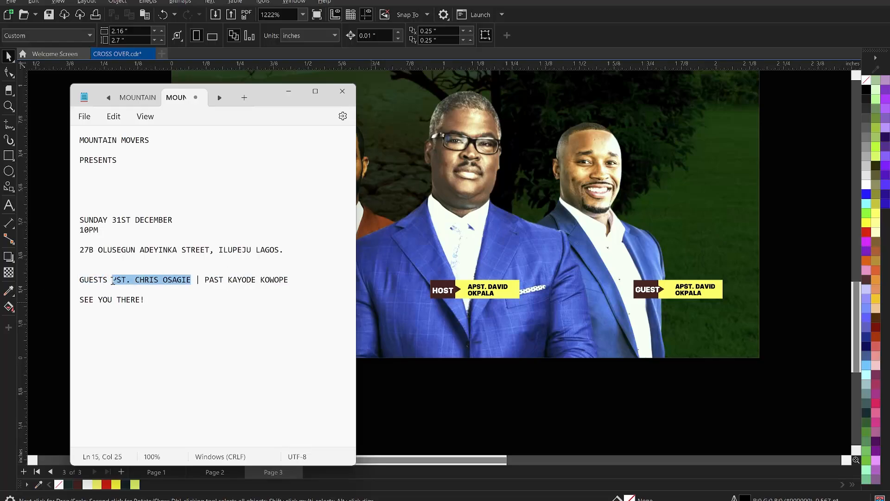
{"action": "key", "text": "ctrl+x"}
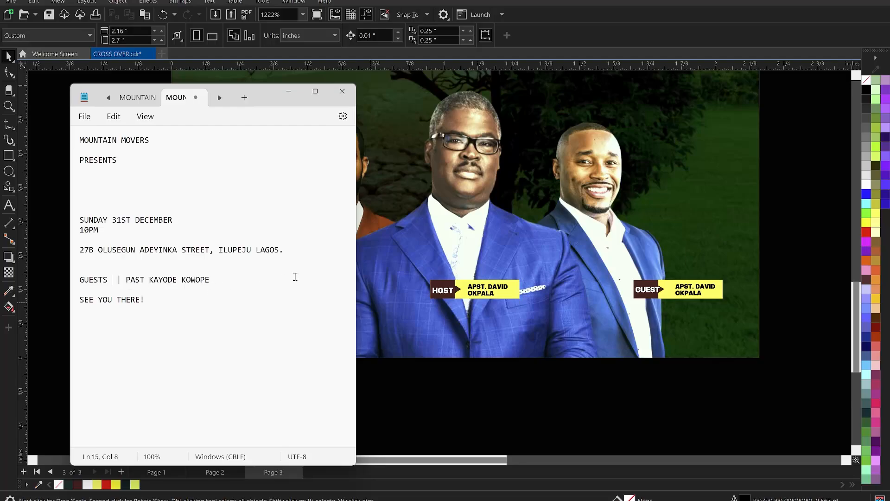
{"action": "left_click", "coordinate": [383, 259]}
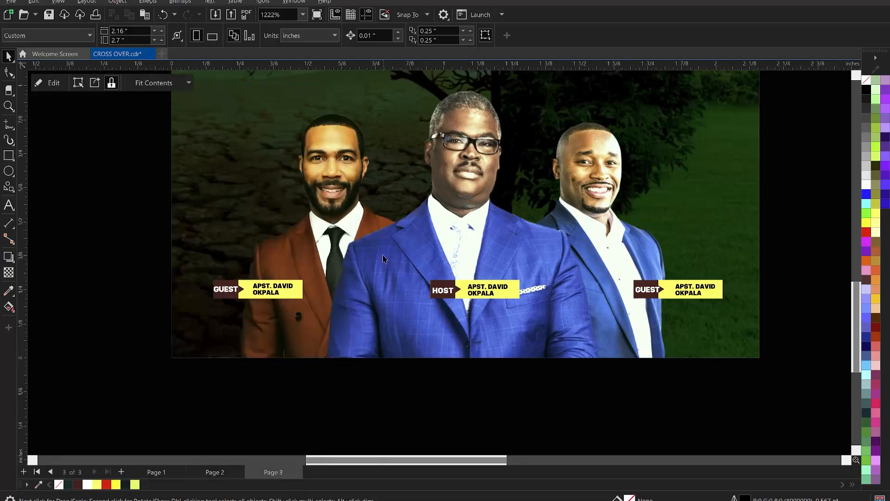
Step: Replace the name on the brown-suited minister's bar with the cut guest name, breaking it onto two lines before the surname
{"action": "double_click", "coordinate": [260, 288]}
{"action": "key", "text": "ctrl+a"}
{"action": "key", "text": "ctrl+v"}
{"action": "scroll", "coordinate": [268, 288], "scroll_direction": "up", "scroll_amount": 2}
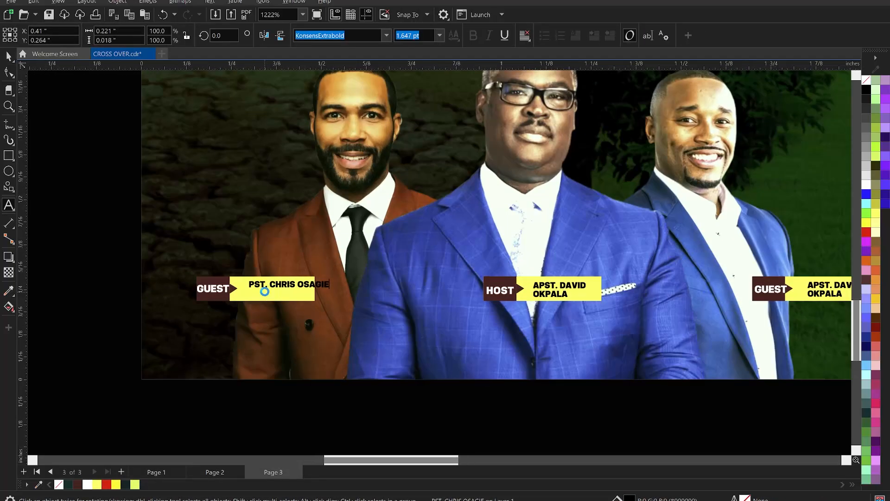
{"action": "left_click", "coordinate": [303, 283]}
{"action": "key", "text": "Return"}
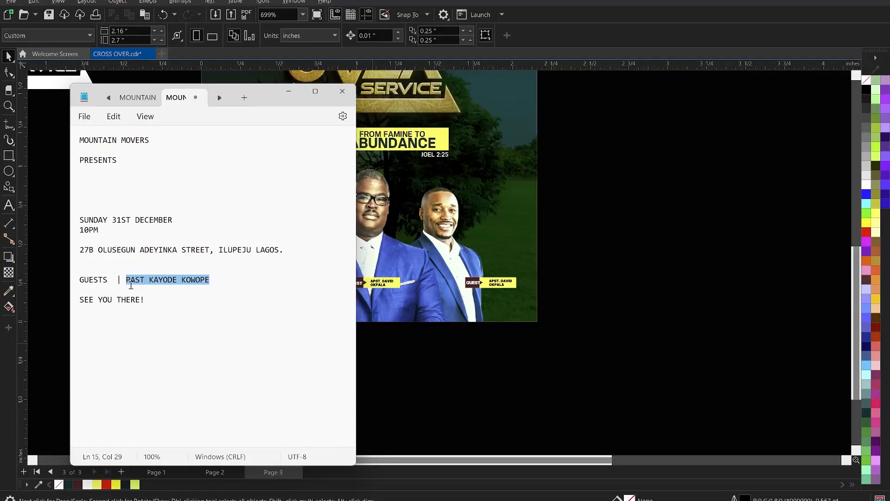
Step: Cut the second guest's title and name from the Notepad text and delete the remainder of the GUESTS line
{"action": "key", "text": "ctrl+x"}
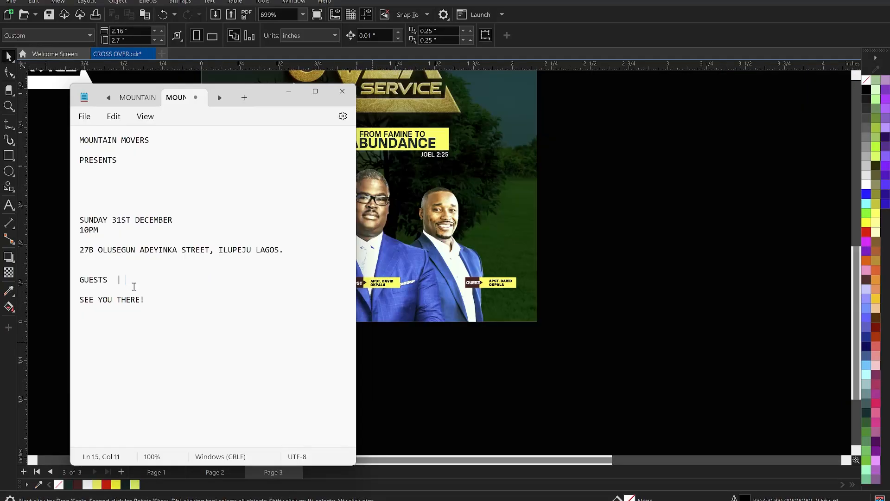
{"action": "left_click_drag", "start_coordinate": [125, 280], "coordinate": [80, 281]}
{"action": "key", "text": "BackSpace"}
{"action": "key", "text": "BackSpace"}
{"action": "left_click", "coordinate": [549, 328]}
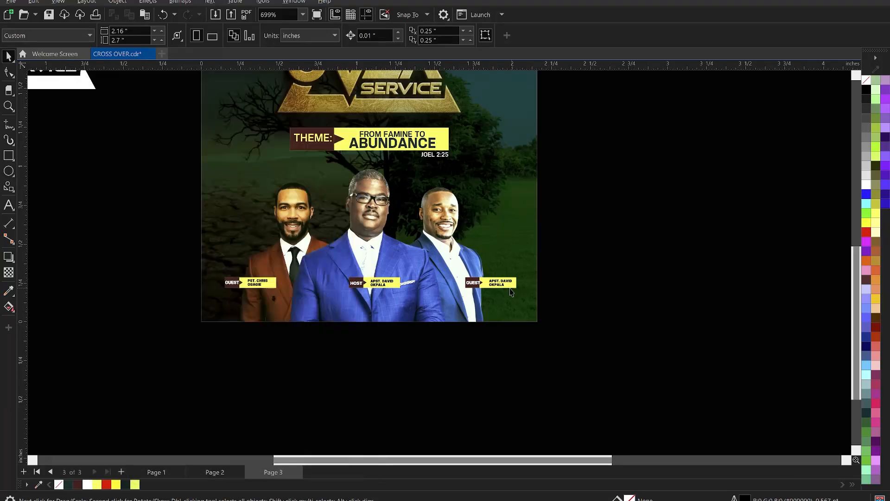
Step: Replace the name on the right-hand guest's bar with the cut guest name, abbreviating the title to "PST." and breaking the line before the surname
{"action": "scroll", "coordinate": [514, 283], "scroll_direction": "up", "scroll_amount": 2}
{"action": "double_click", "coordinate": [499, 281]}
{"action": "key", "text": "ctrl+a"}
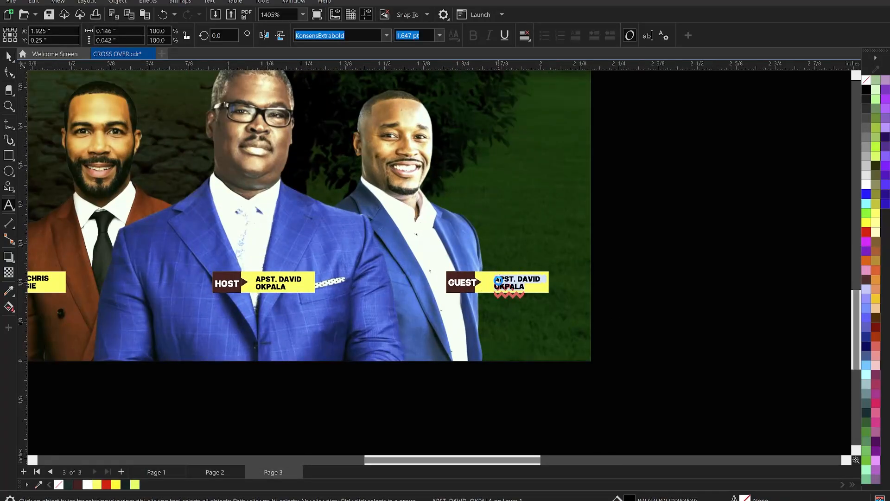
{"action": "key", "text": "ctrl+v"}
{"action": "scroll", "coordinate": [510, 278], "scroll_direction": "up", "scroll_amount": 1}
{"action": "left_click", "coordinate": [503, 279]}
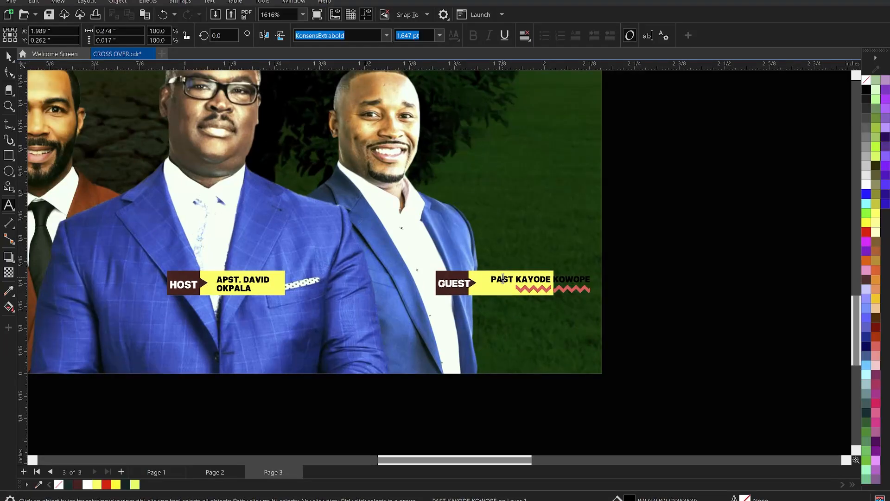
{"action": "key", "text": "BackSpace"}
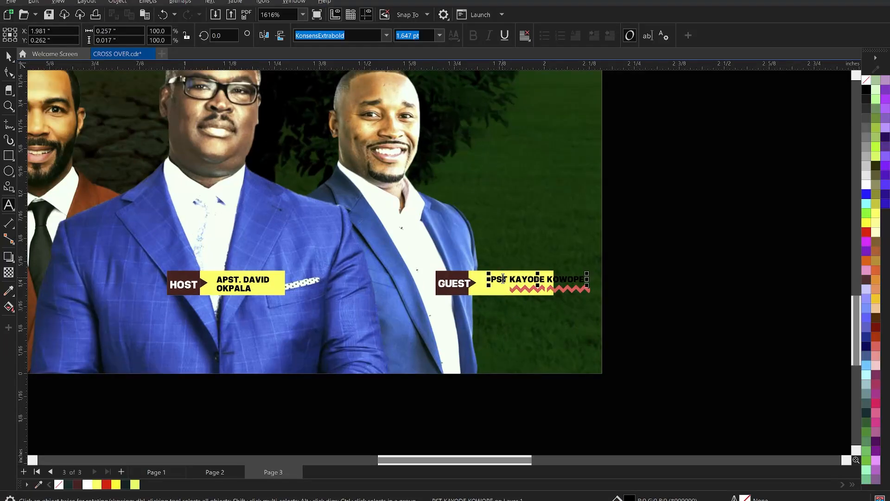
{"action": "type", "text": "."}
{"action": "scroll", "coordinate": [542, 277], "scroll_direction": "up", "scroll_amount": 2}
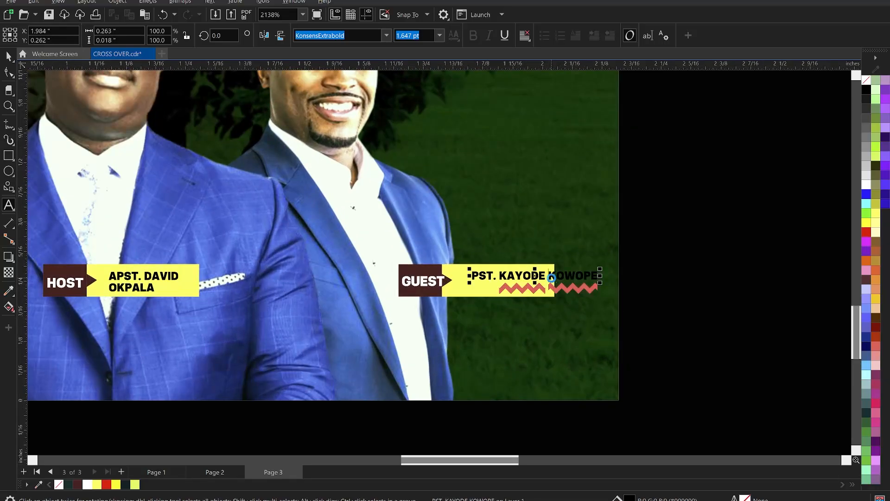
{"action": "key", "text": "Return"}
{"action": "key", "text": "ctrl+space"}
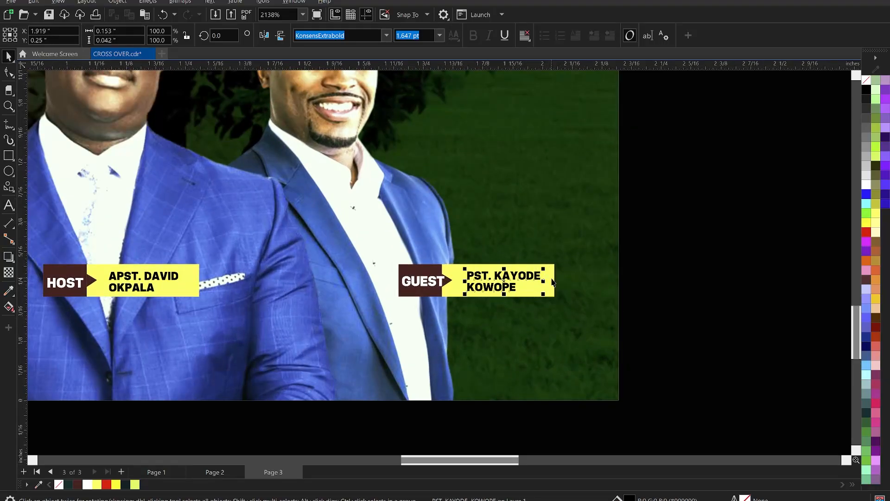
Step: Select all three ministers' name labels together and nudge them slightly upward
{"action": "scroll", "coordinate": [552, 281], "scroll_direction": "down", "scroll_amount": 7}
{"action": "left_click", "coordinate": [164, 242]}
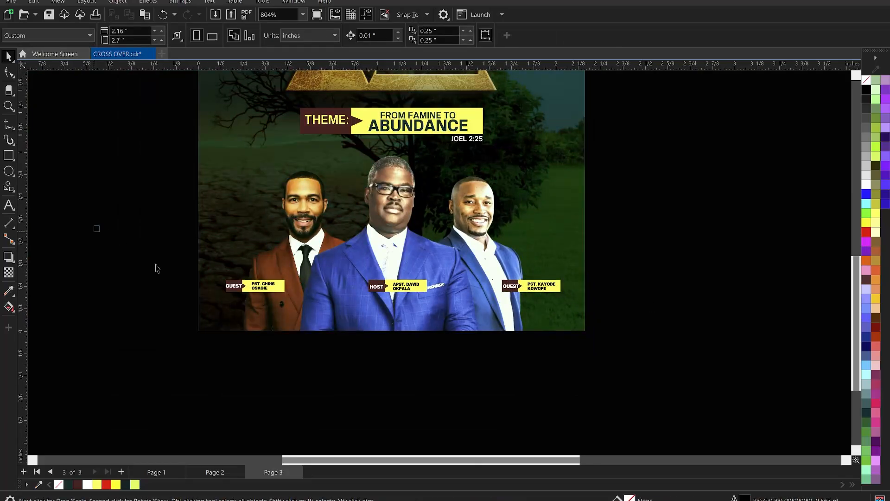
{"action": "left_click_drag", "start_coordinate": [156, 268], "coordinate": [611, 318]}
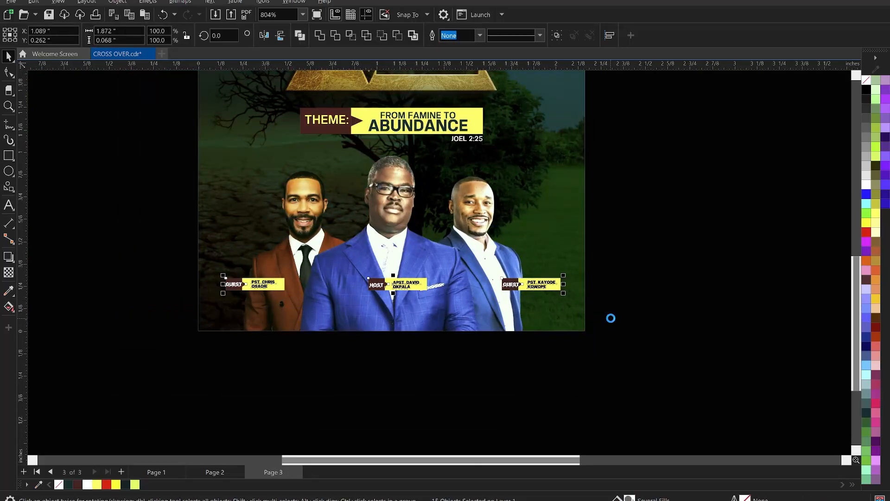
{"action": "left_click", "coordinate": [611, 318]}
Step: Draw a rectangle along the page's bottom edge, 2.16 in wide and about 0.21 in high, filled dark teal with no outline
{"action": "scroll", "coordinate": [377, 337], "scroll_direction": "up", "scroll_amount": 1}
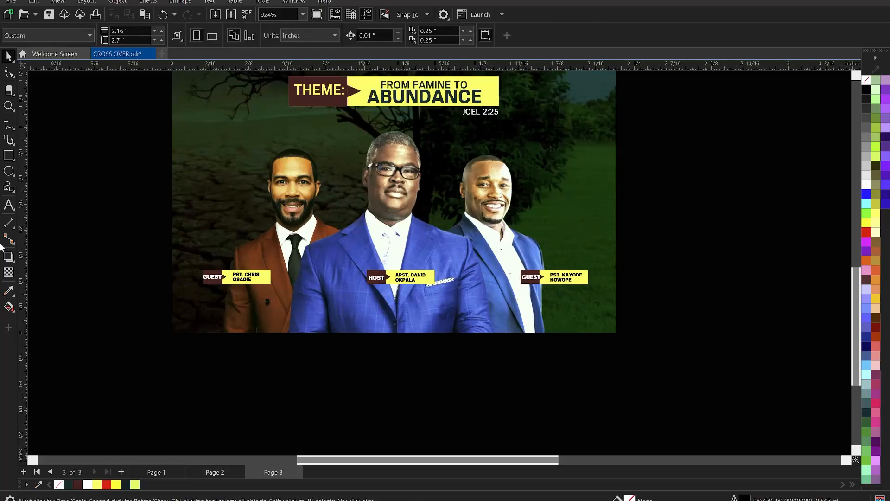
{"action": "left_click", "coordinate": [9, 156]}
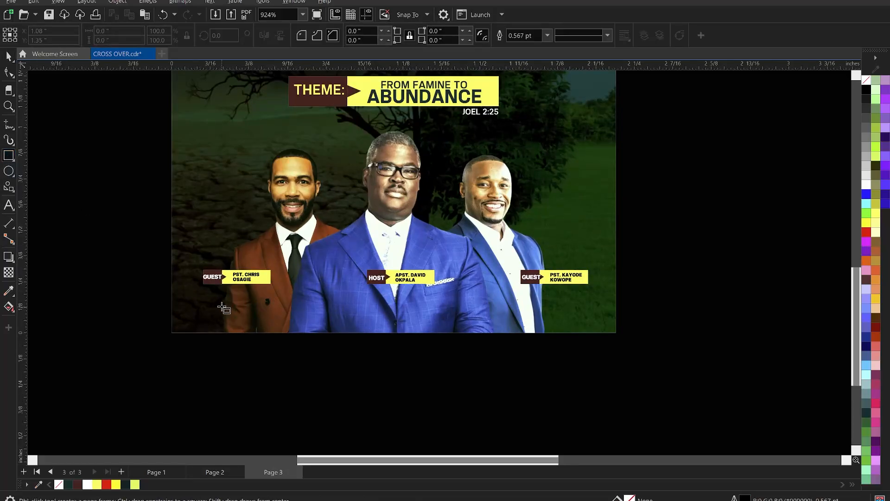
{"action": "left_click_drag", "start_coordinate": [207, 299], "coordinate": [617, 334]}
{"action": "key", "text": "space"}
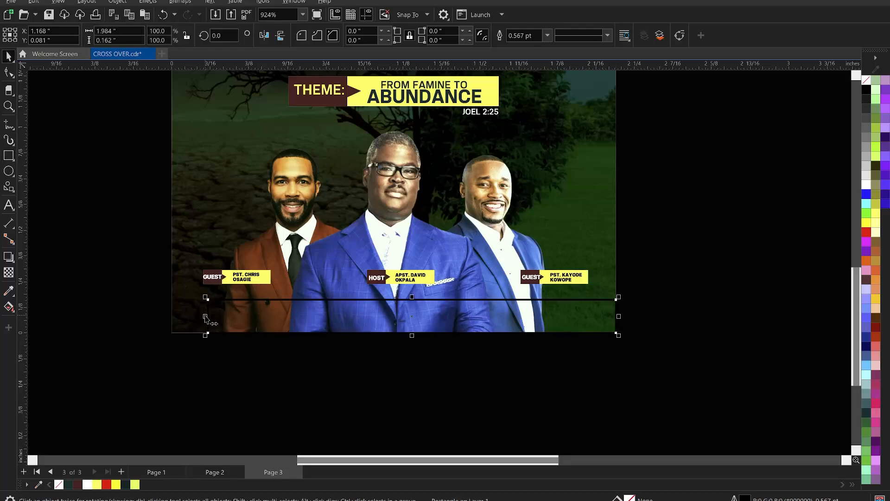
{"action": "left_click_drag", "start_coordinate": [205, 316], "coordinate": [171, 313]}
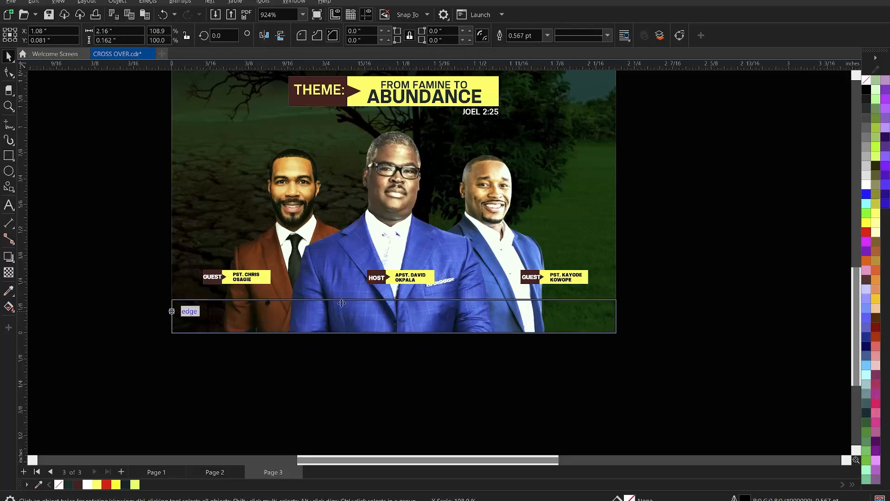
{"action": "left_click_drag", "start_coordinate": [393, 297], "coordinate": [394, 288]}
{"action": "left_click", "coordinate": [126, 485]}
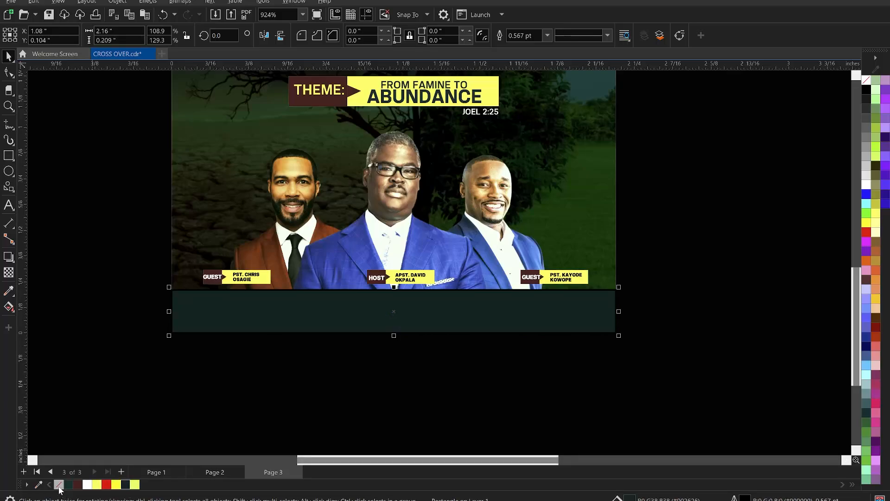
{"action": "right_click", "coordinate": [59, 485]}
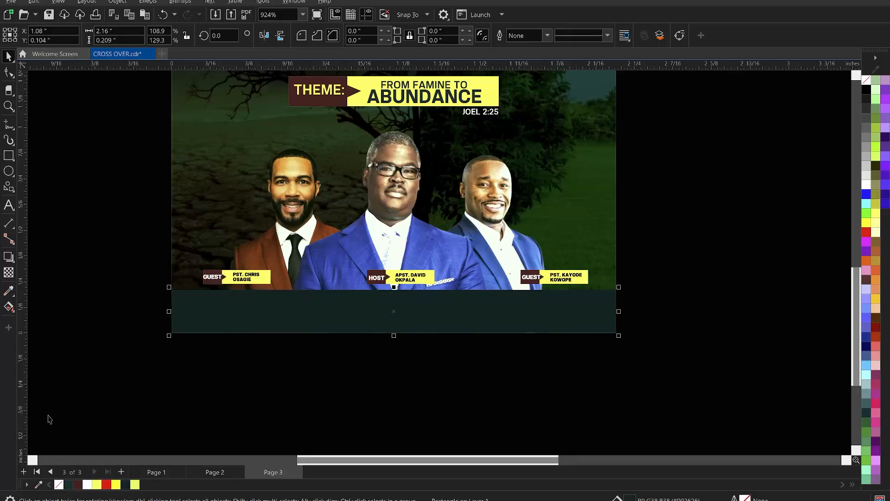
Step: Apply a vertical fountain transparency to the dark teal rectangle so its top edge fades into the ministers' photos
{"action": "left_click", "coordinate": [8, 272]}
{"action": "scroll", "coordinate": [407, 334], "scroll_direction": "up", "scroll_amount": 2}
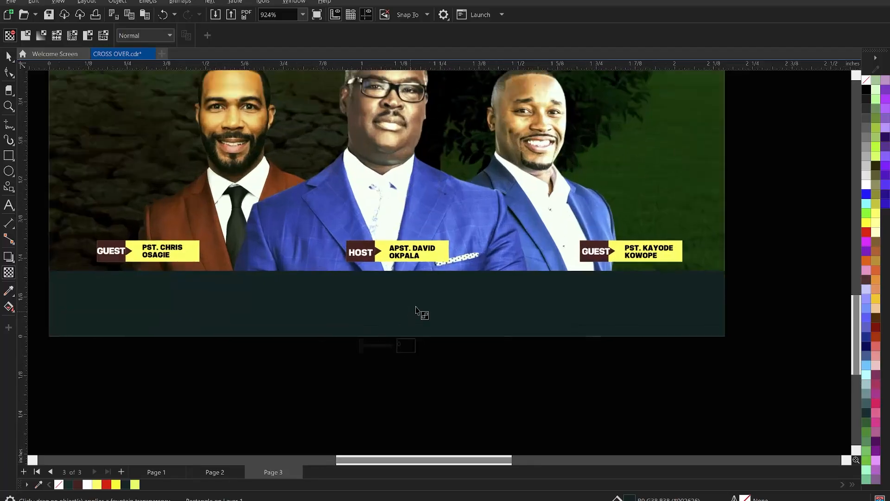
{"action": "left_click_drag", "start_coordinate": [389, 310], "coordinate": [390, 273]}
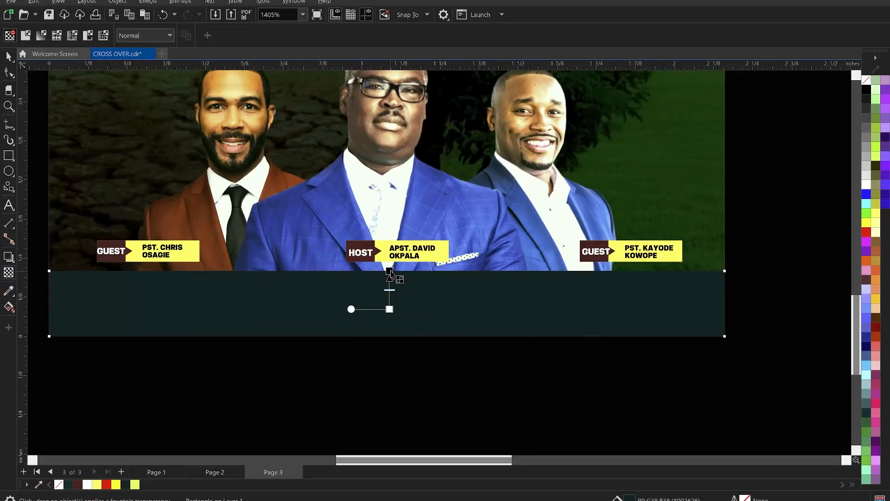
{"action": "left_click_drag", "start_coordinate": [390, 308], "coordinate": [390, 318]}
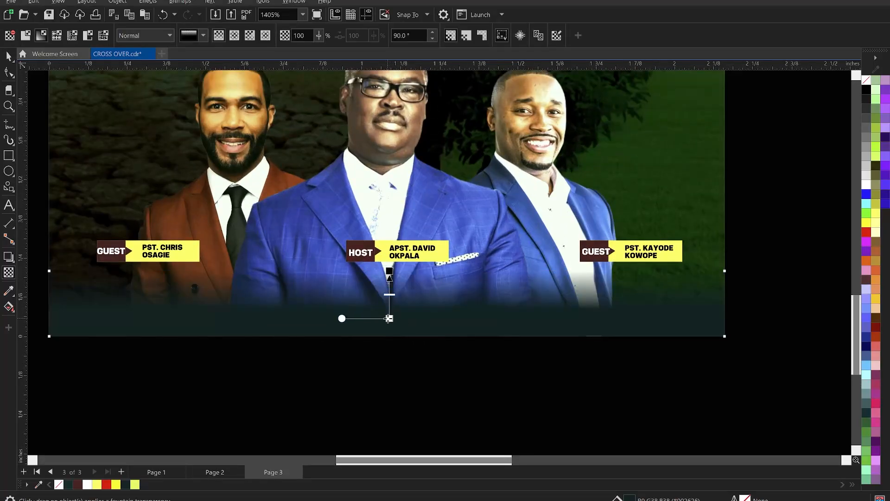
{"action": "key", "text": "space"}
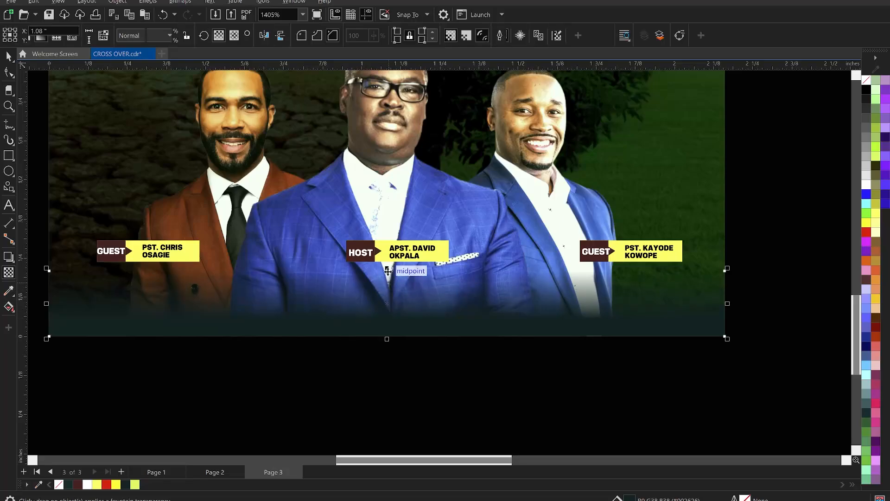
Step: Stretch the faded rectangle upward to about 0.35 in high and bring the three name labels in front of it
{"action": "left_click_drag", "start_coordinate": [388, 271], "coordinate": [391, 227]}
{"action": "scroll", "coordinate": [388, 240], "scroll_direction": "down", "scroll_amount": 2}
{"action": "left_click_drag", "start_coordinate": [95, 210], "coordinate": [669, 274]}
{"action": "left_click", "coordinate": [667, 270]}
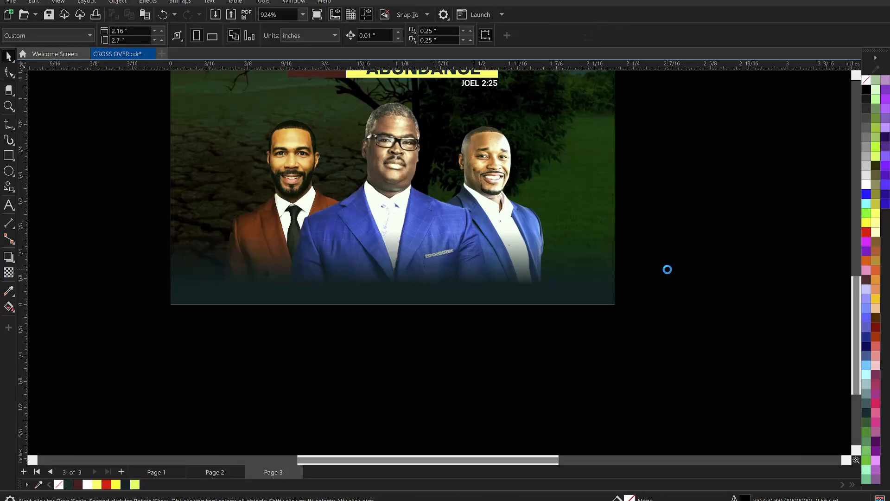
Step: Lower the opaque end of the bottom rectangle's fountain transparency slightly to soften the fade
{"action": "scroll", "coordinate": [396, 295], "scroll_direction": "up", "scroll_amount": 1}
{"action": "left_click", "coordinate": [394, 293]}
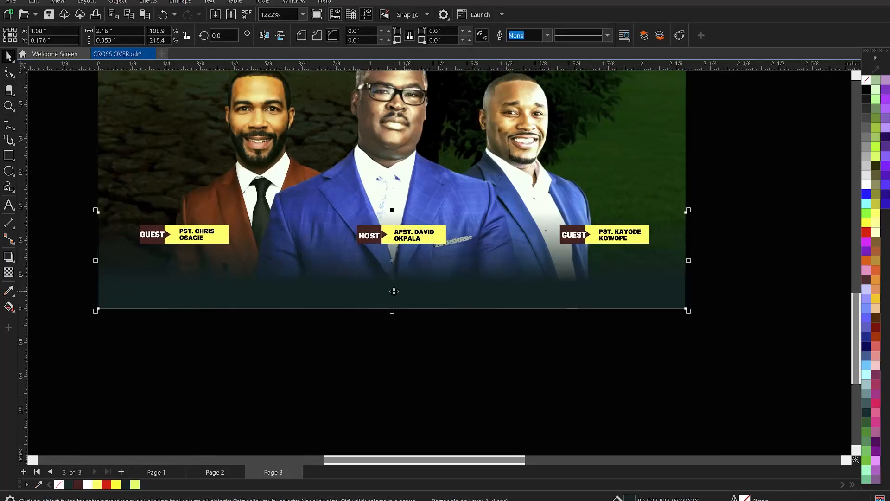
{"action": "key", "text": "t"}
{"action": "left_click_drag", "start_coordinate": [392, 283], "coordinate": [393, 290]}
{"action": "key", "text": "space"}
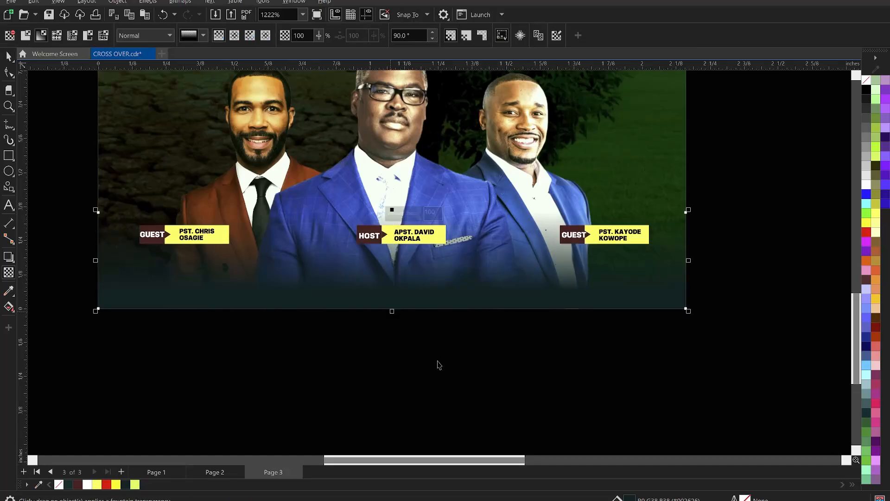
{"action": "left_click", "coordinate": [438, 361]}
{"action": "scroll", "coordinate": [412, 338], "scroll_direction": "down", "scroll_amount": 3}
Step: Draw a rectangle about 1.76 by 0.12 in below the name labels and centre it horizontally on the faded strip
{"action": "scroll", "coordinate": [392, 302], "scroll_direction": "up", "scroll_amount": 2}
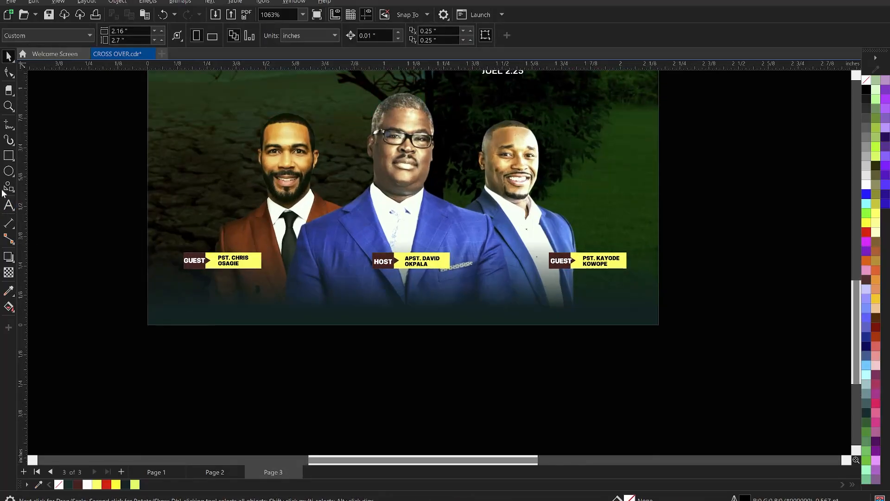
{"action": "left_click", "coordinate": [9, 156]}
{"action": "left_click_drag", "start_coordinate": [185, 277], "coordinate": [602, 305]}
{"action": "key", "text": "space"}
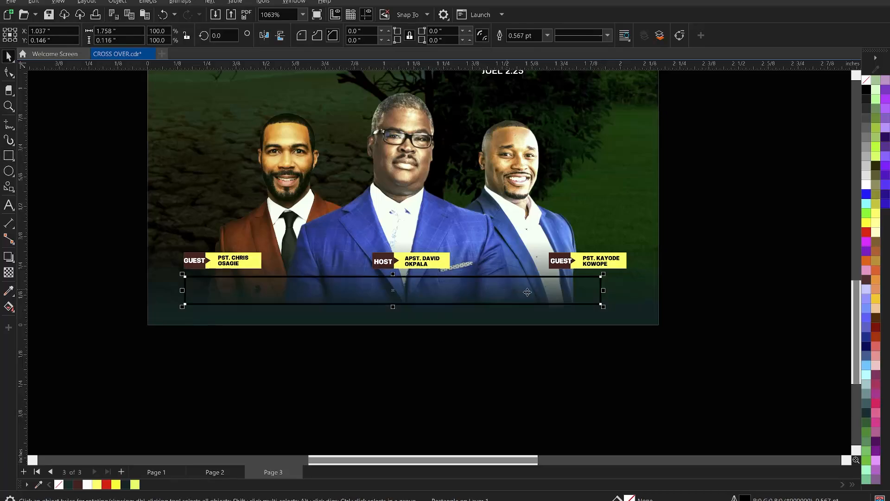
{"action": "left_click", "coordinate": [619, 298], "text": "shift"}
{"action": "key", "text": "c"}
{"action": "left_click", "coordinate": [730, 311]}
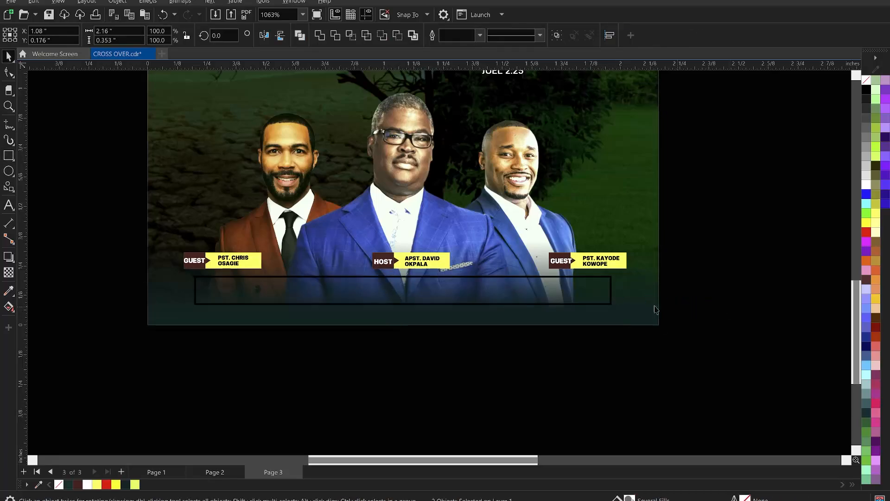
Step: Narrow the outlined rectangle to about 1.16 in and add a copy about 0.27 in wide to its right, leaving a small gap
{"action": "left_click", "coordinate": [609, 292]}
{"action": "left_click_drag", "start_coordinate": [615, 291], "coordinate": [503, 310]}
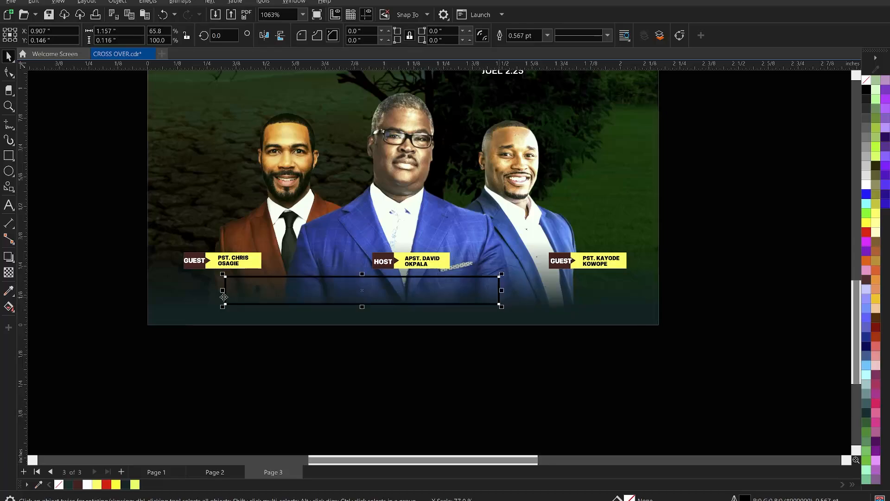
{"action": "left_click_drag", "start_coordinate": [223, 291], "coordinate": [574, 299]}
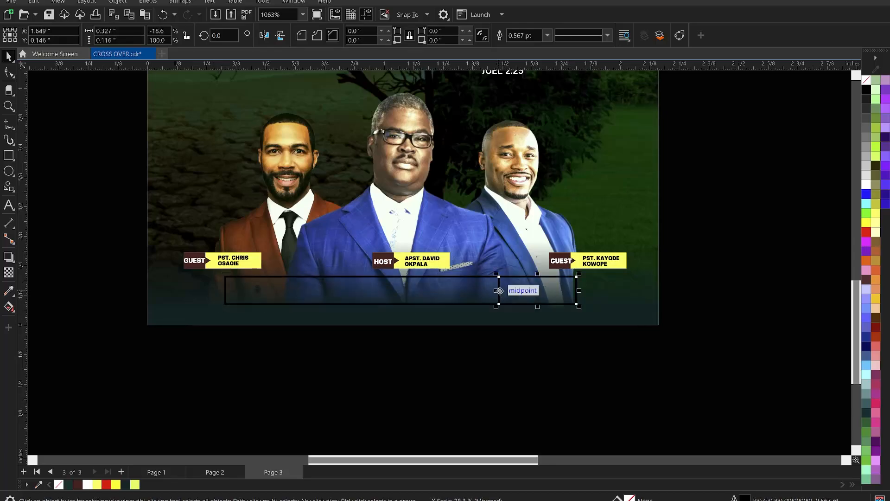
{"action": "left_click_drag", "start_coordinate": [500, 291], "coordinate": [513, 295]}
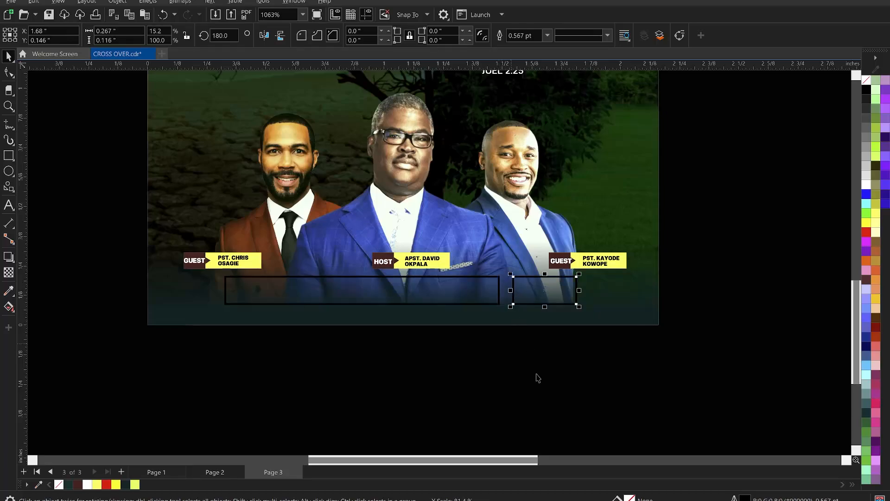
Step: Fill the small right-hand rectangle with red and remove its outline
{"action": "key", "text": "z"}
{"action": "left_click_drag", "start_coordinate": [115, 253], "coordinate": [671, 331]}
{"action": "left_click", "coordinate": [667, 274]}
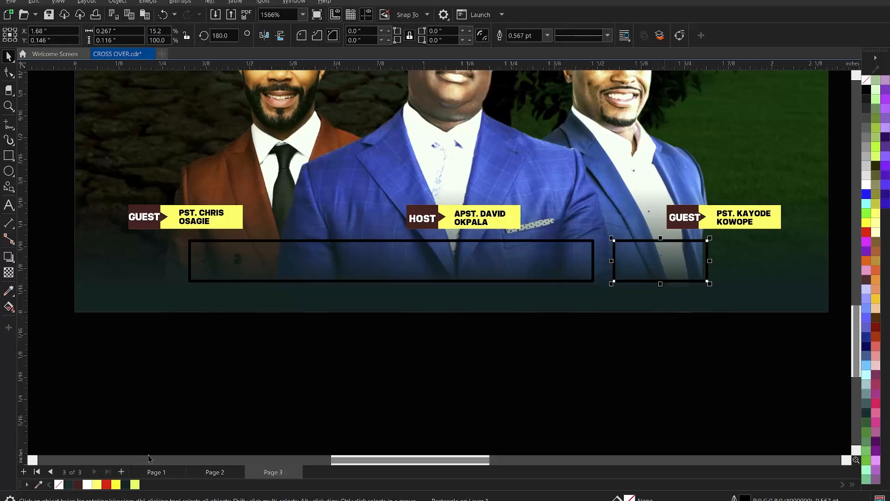
{"action": "left_click", "coordinate": [78, 484]}
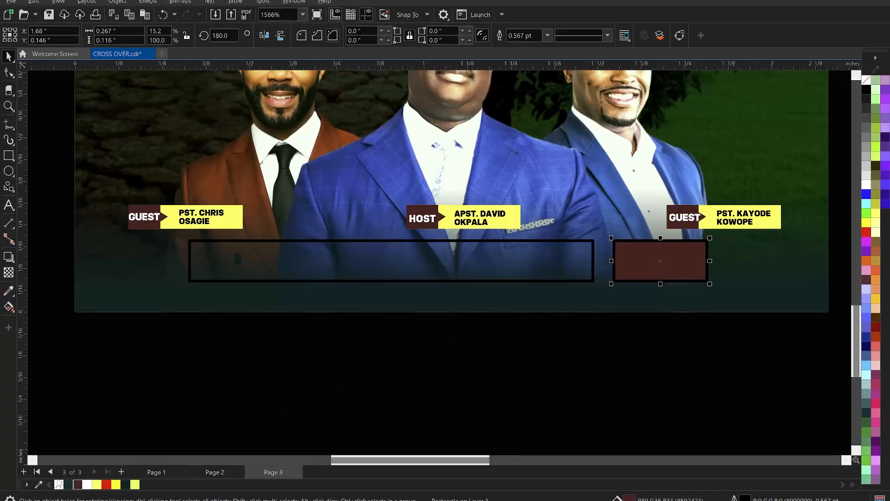
{"action": "left_click", "coordinate": [107, 484]}
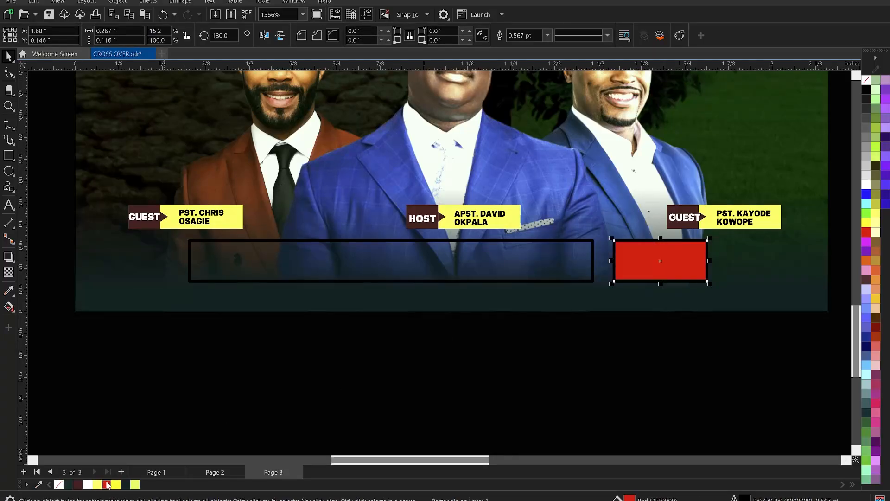
{"action": "right_click", "coordinate": [61, 484]}
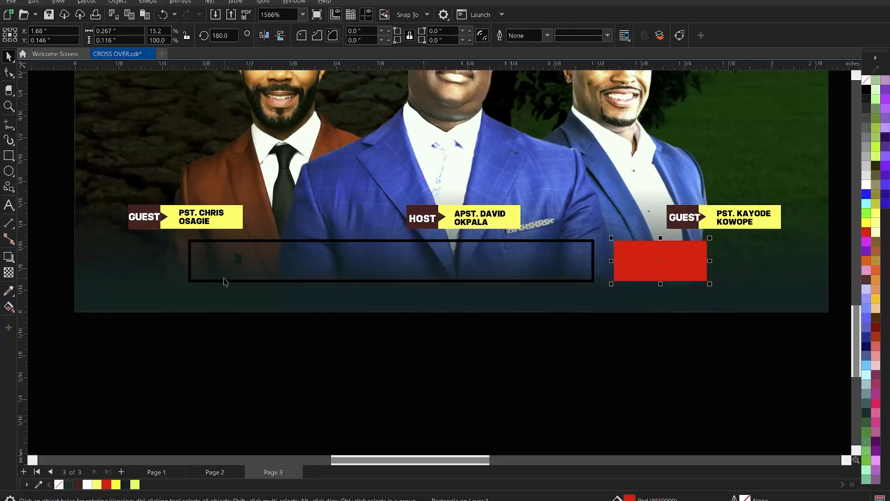
Step: Fill the long rectangle under the name labels with light yellow-green and remove its outline
{"action": "left_click", "coordinate": [225, 280]}
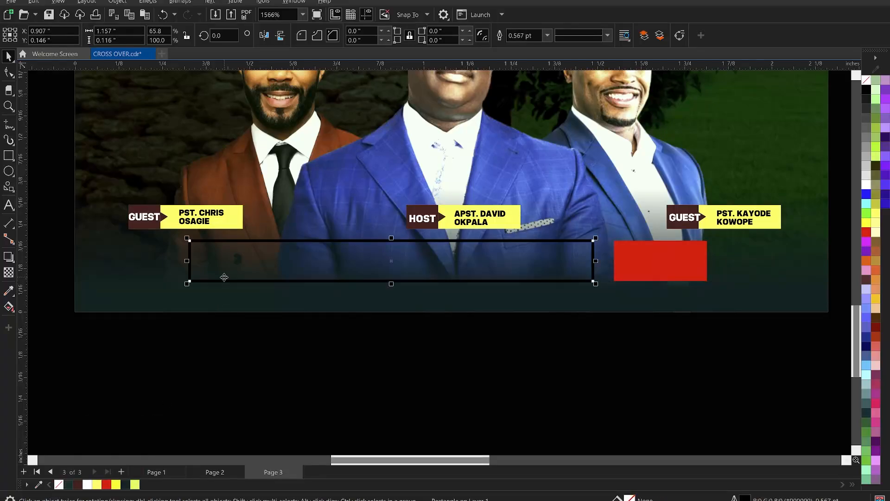
{"action": "left_click", "coordinate": [134, 484]}
{"action": "right_click", "coordinate": [59, 484]}
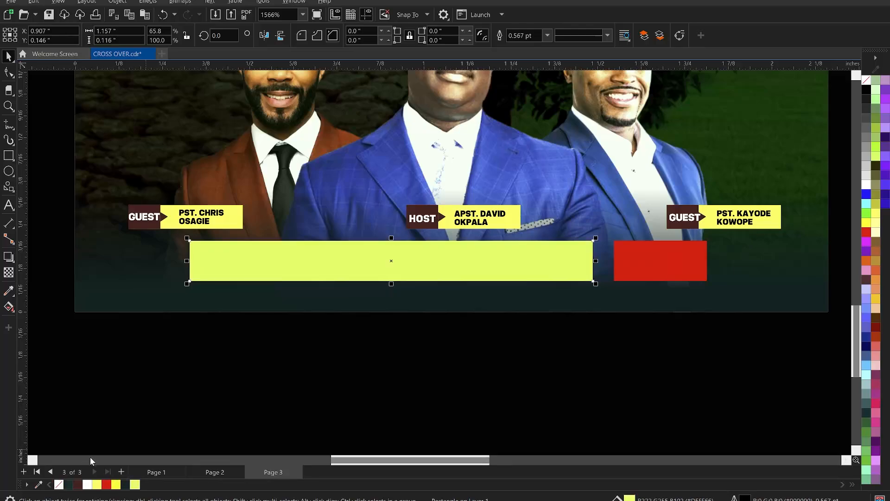
{"action": "left_click", "coordinate": [197, 399]}
Step: Recolour the dark box and arrow of the brown-suited minister's GUEST label red
{"action": "scroll", "coordinate": [139, 200], "scroll_direction": "up", "scroll_amount": 2}
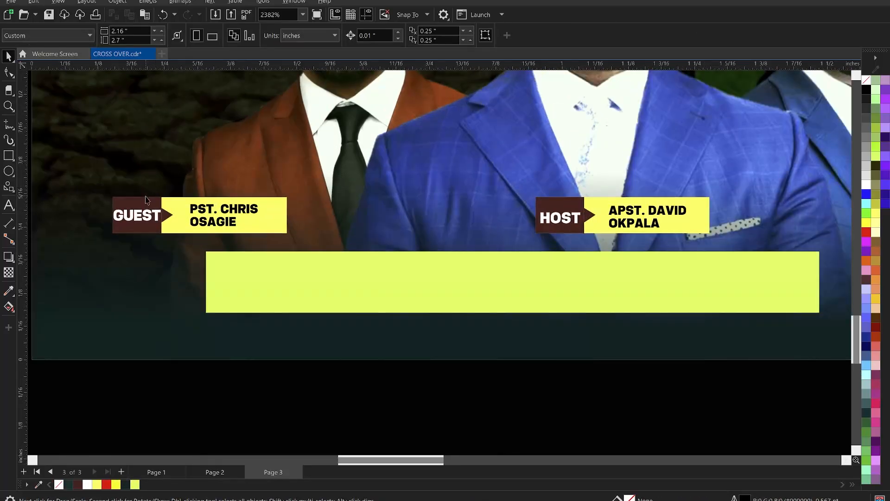
{"action": "left_click", "coordinate": [147, 200]}
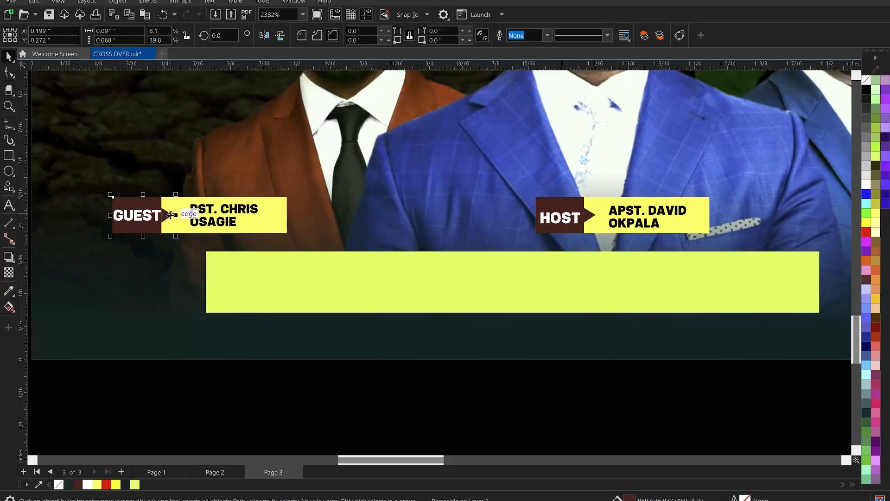
{"action": "left_click", "coordinate": [169, 215], "text": "shift"}
{"action": "left_click", "coordinate": [106, 485]}
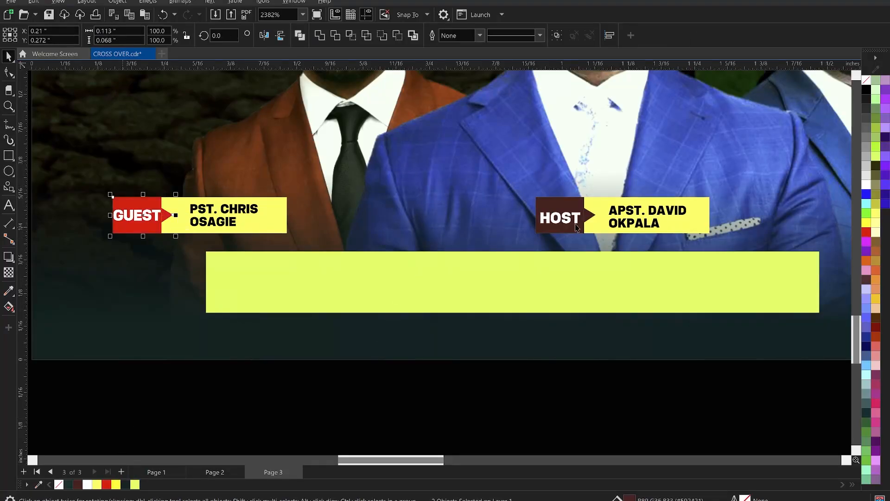
Step: Recolour the dark box and arrow of the central minister's HOST label red to match the first GUEST label
{"action": "left_click", "coordinate": [593, 221]}
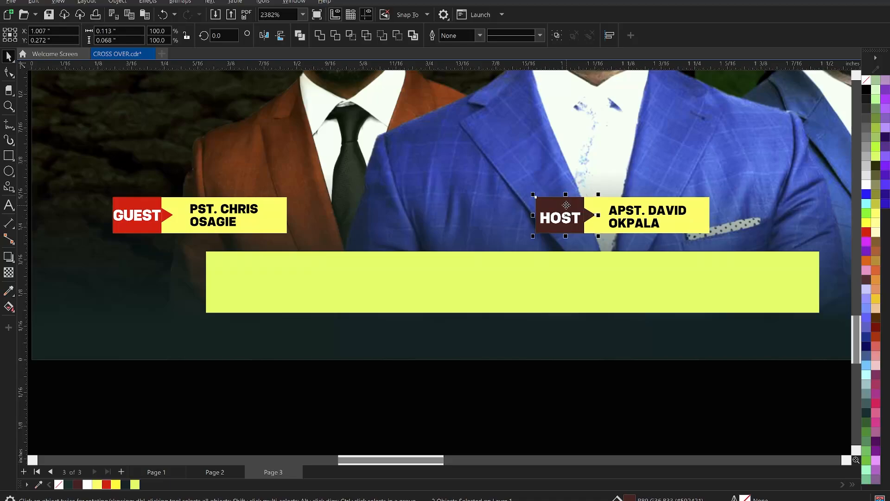
{"action": "key", "text": "ctrl+r"}
{"action": "scroll", "coordinate": [388, 255], "scroll_direction": "down", "scroll_amount": 1}
{"action": "left_click", "coordinate": [431, 366]}
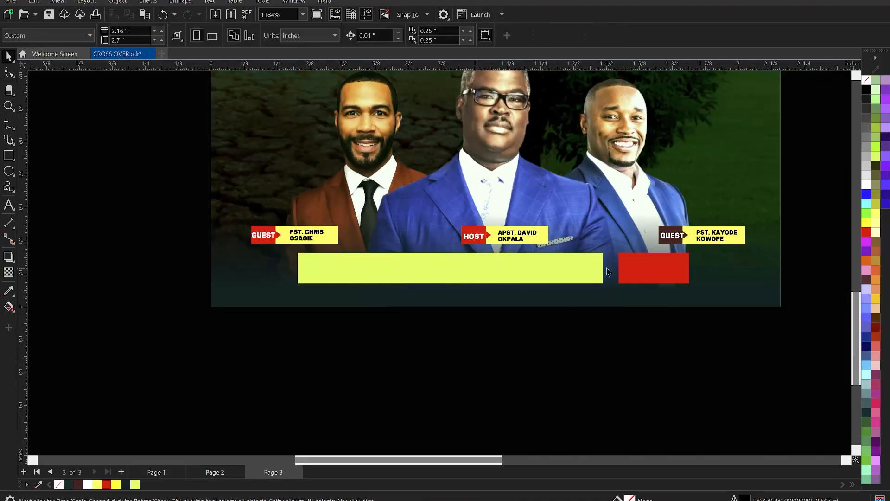
Step: Scale down the GUEST text on the right-hand minister's label to about 0.075 in wide so it fits inside its dark box
{"action": "scroll", "coordinate": [695, 239], "scroll_direction": "up", "scroll_amount": 2}
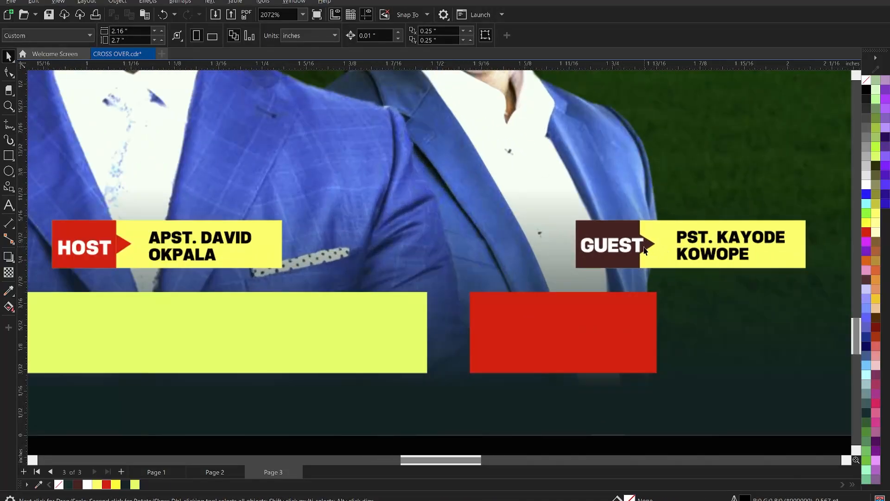
{"action": "left_click", "coordinate": [645, 254]}
{"action": "left_click_drag", "start_coordinate": [647, 259], "coordinate": [636, 242]}
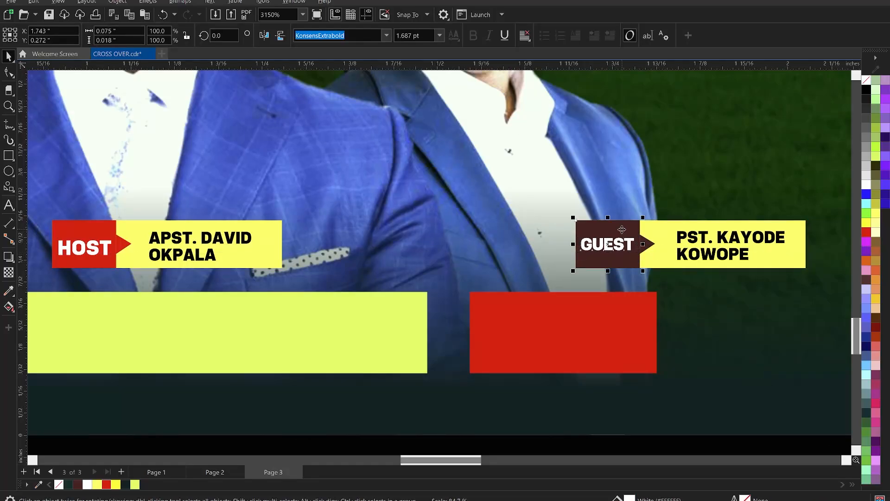
{"action": "left_click", "coordinate": [648, 340]}
Step: Recolour the dark box and arrow of the right-hand minister's GUEST label red
{"action": "left_click", "coordinate": [649, 253]}
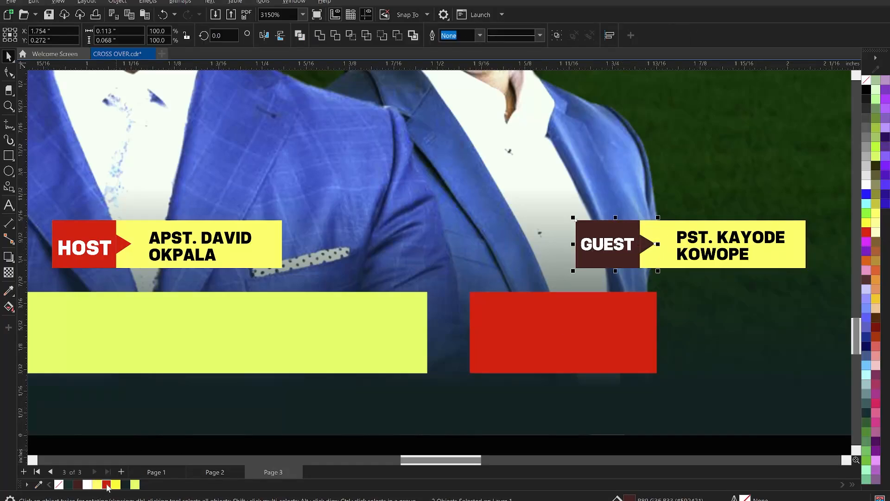
{"action": "left_click", "coordinate": [106, 484]}
{"action": "scroll", "coordinate": [552, 330], "scroll_direction": "down", "scroll_amount": 3}
{"action": "scroll", "coordinate": [519, 422], "scroll_direction": "up", "scroll_amount": 2}
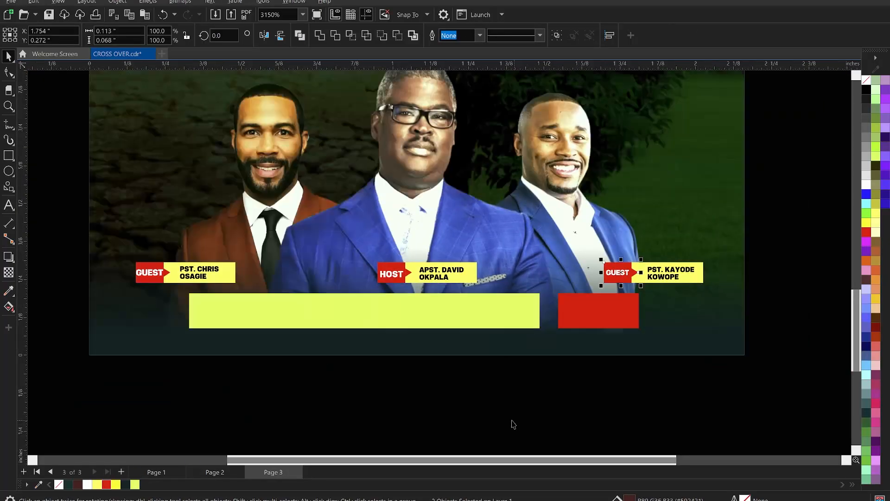
{"action": "left_click", "coordinate": [513, 424]}
Step: Select the red arrow on the right-hand minister's GUEST label
{"action": "left_click", "coordinate": [474, 301]}
{"action": "scroll", "coordinate": [491, 317], "scroll_direction": "up", "scroll_amount": 1}
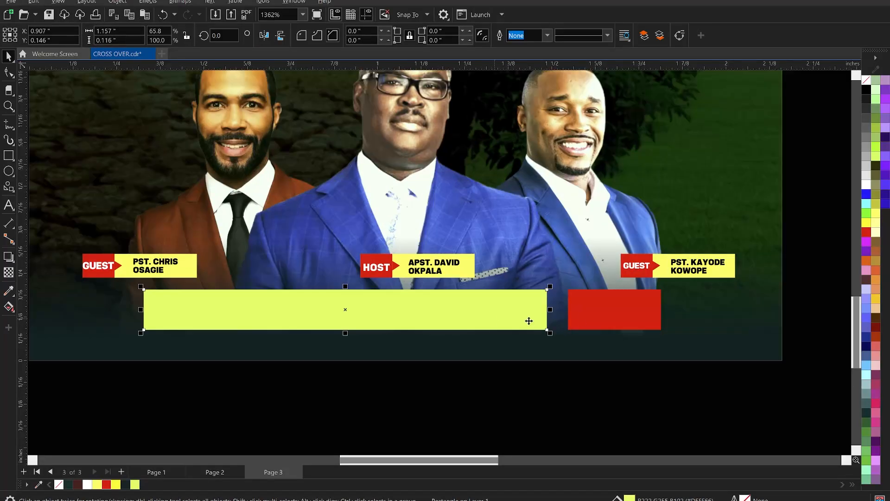
{"action": "left_click", "coordinate": [656, 269]}
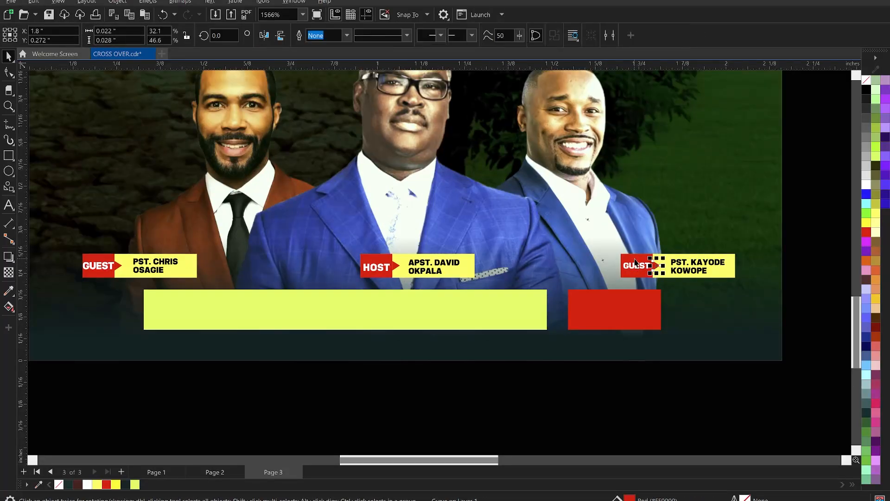
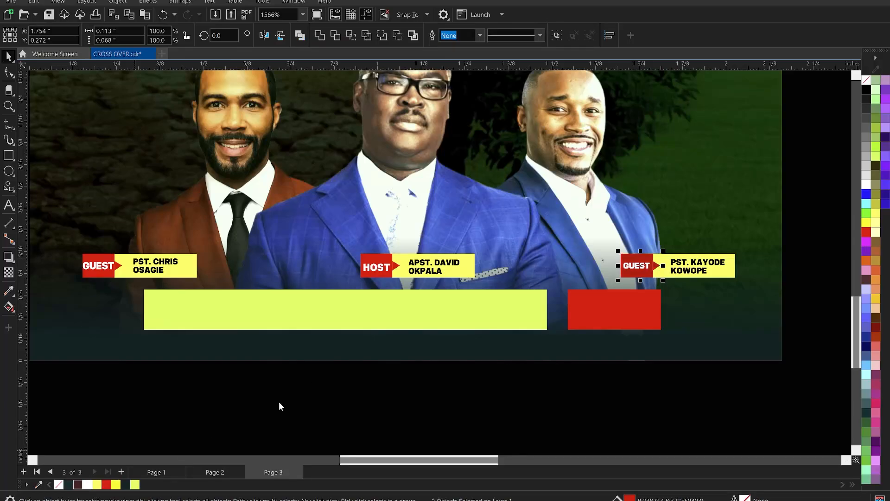
Step: Tint the red box and arrow of the central HOST label and the left-hand GUEST label with dark brown for a deeper red
{"action": "left_click", "coordinate": [398, 269]}
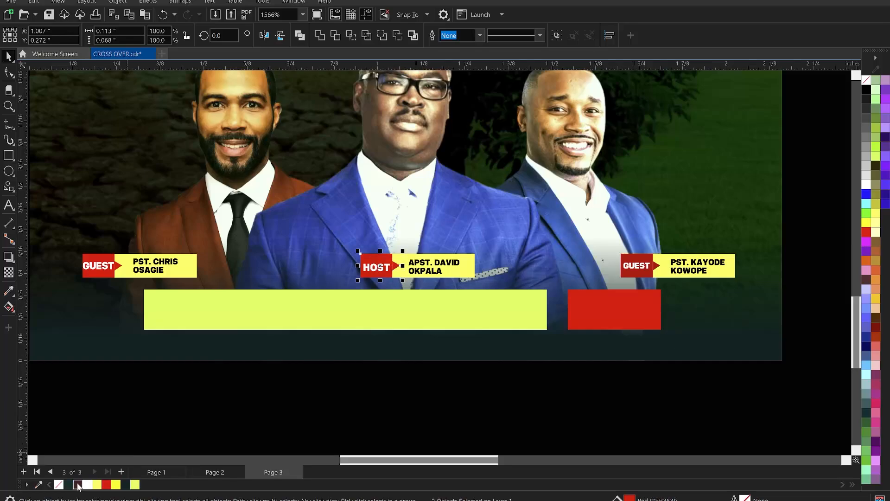
{"action": "left_click", "coordinate": [77, 483]}
{"action": "left_click", "coordinate": [113, 267]}
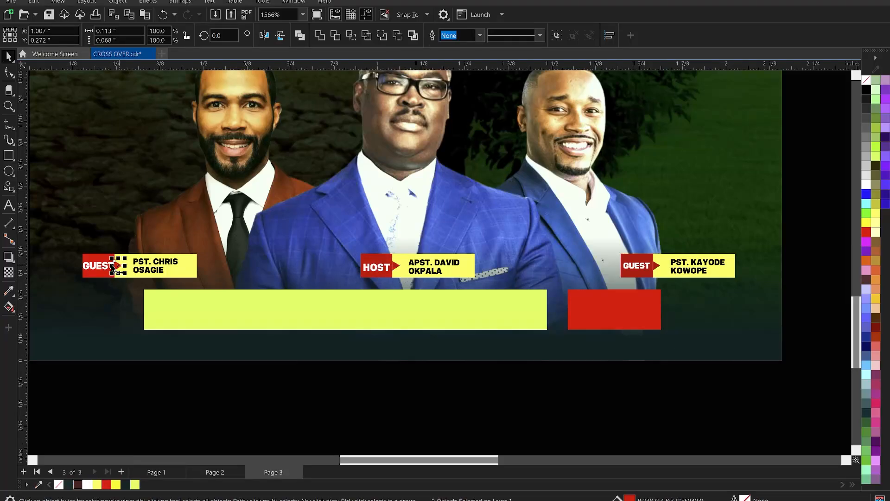
{"action": "left_click", "coordinate": [101, 260]}
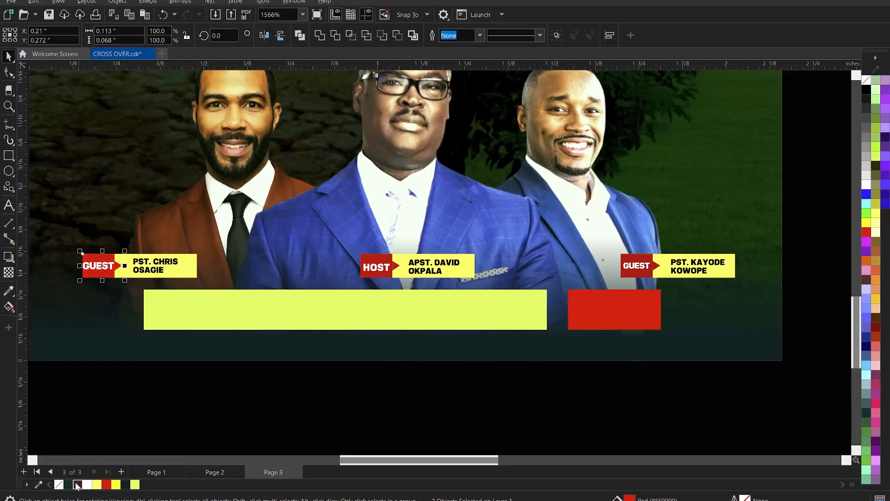
{"action": "left_click", "coordinate": [295, 444]}
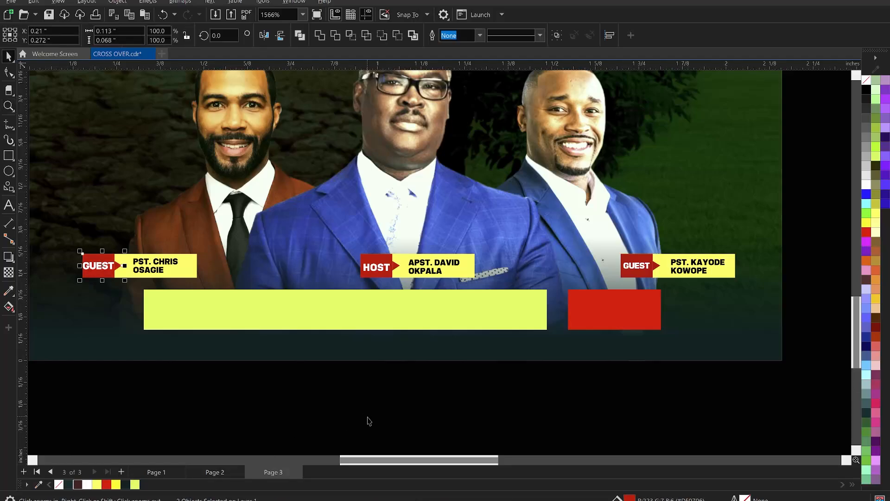
Step: Copy the darker red fill of the HOST label's box onto the red footer bar
{"action": "left_click", "coordinate": [382, 259]}
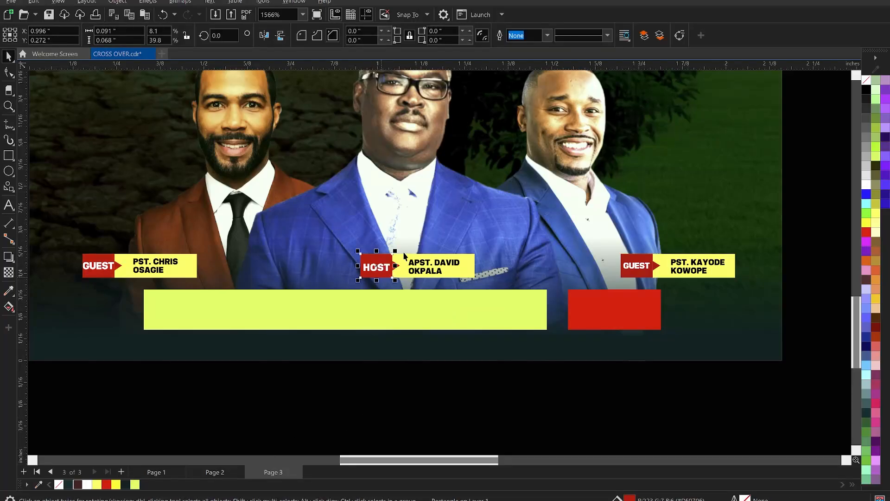
{"action": "left_click_drag", "start_coordinate": [385, 258], "coordinate": [592, 301]}
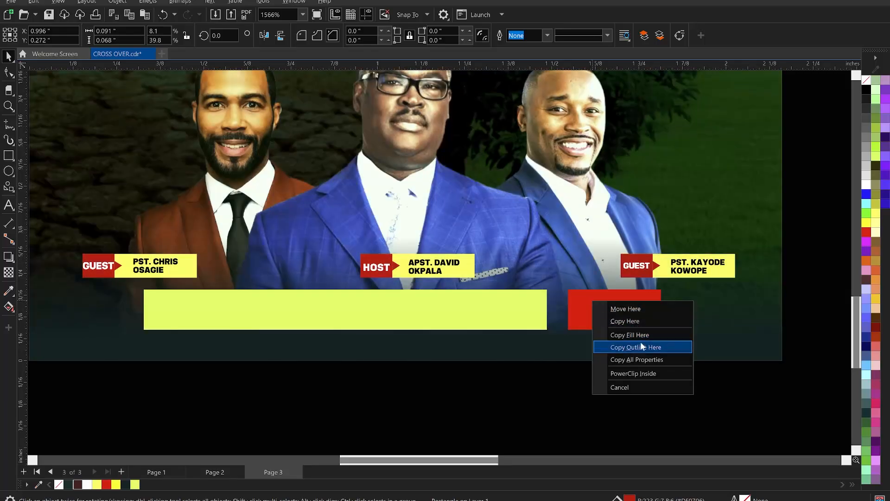
{"action": "left_click", "coordinate": [640, 335]}
Step: Round the yellow-green footer bar's lower-left corner to about 0.058 in and its other corners to about 0.009 in
{"action": "left_click", "coordinate": [420, 308]}
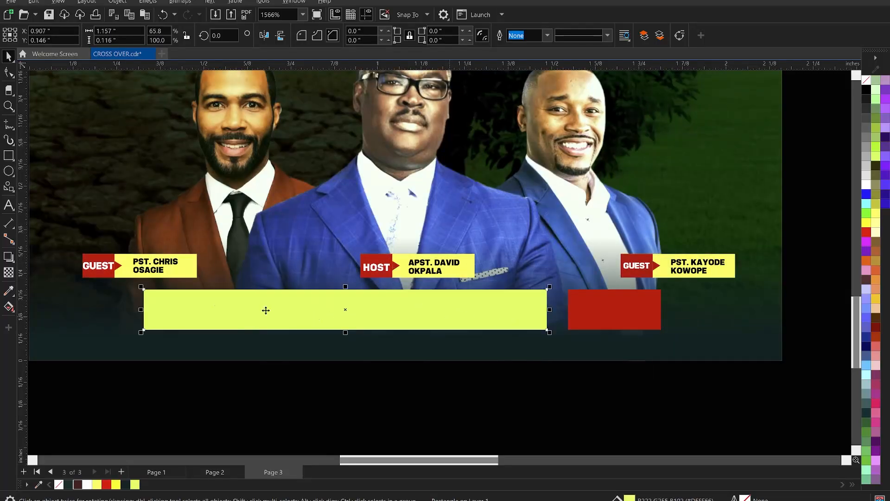
{"action": "left_click", "coordinate": [9, 72]}
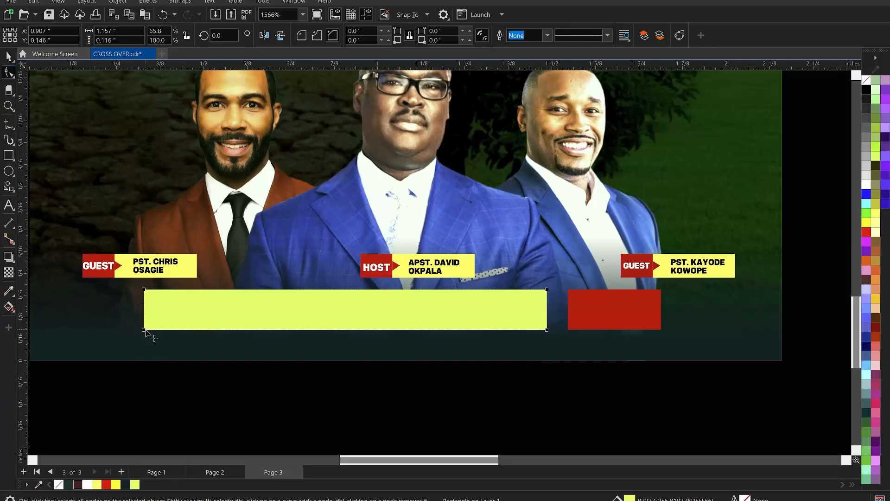
{"action": "left_click_drag", "start_coordinate": [144, 329], "coordinate": [275, 349]}
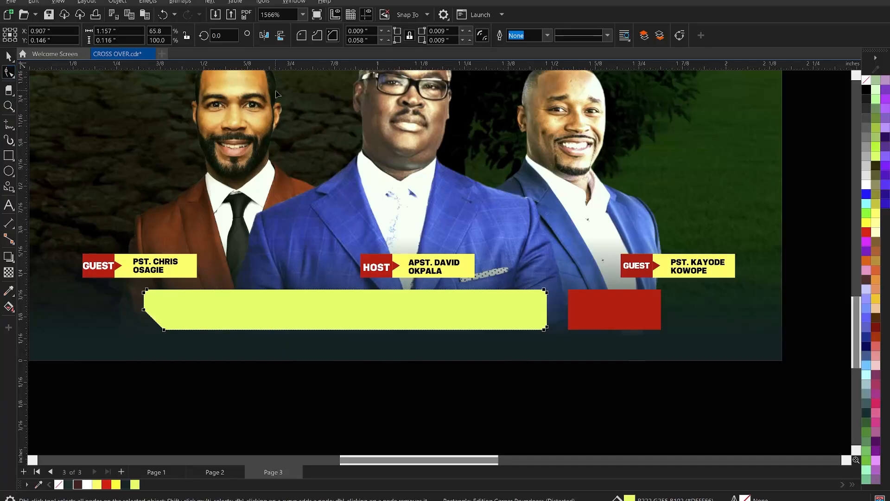
{"action": "left_click", "coordinate": [302, 36]}
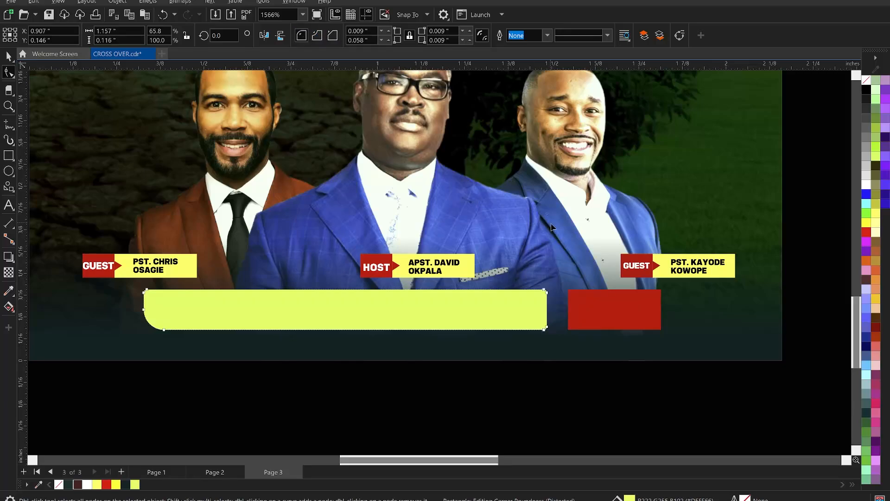
Step: Round the upper-right corner of the red footer bar
{"action": "left_click", "coordinate": [611, 299]}
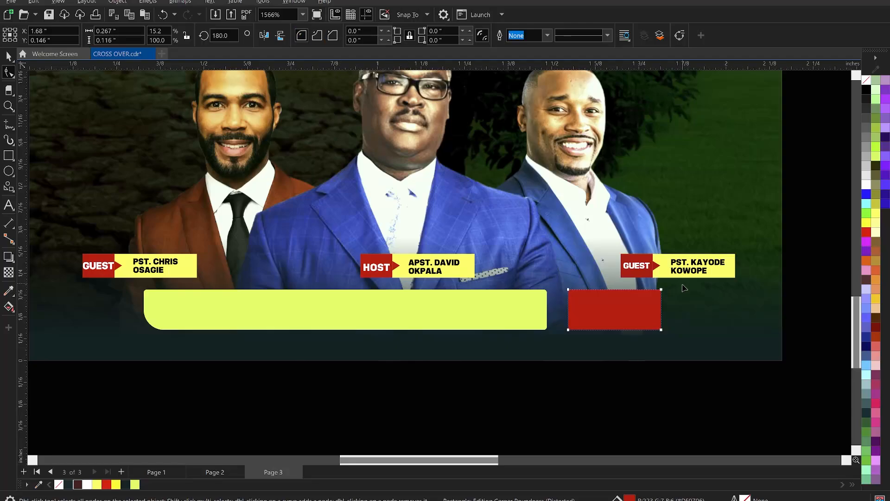
{"action": "left_click_drag", "start_coordinate": [661, 290], "coordinate": [583, 283]}
{"action": "key", "text": "space"}
{"action": "left_click", "coordinate": [643, 388]}
Step: Switch to the open text notes and cut the venue address line
{"action": "scroll", "coordinate": [486, 330], "scroll_direction": "down", "scroll_amount": 4}
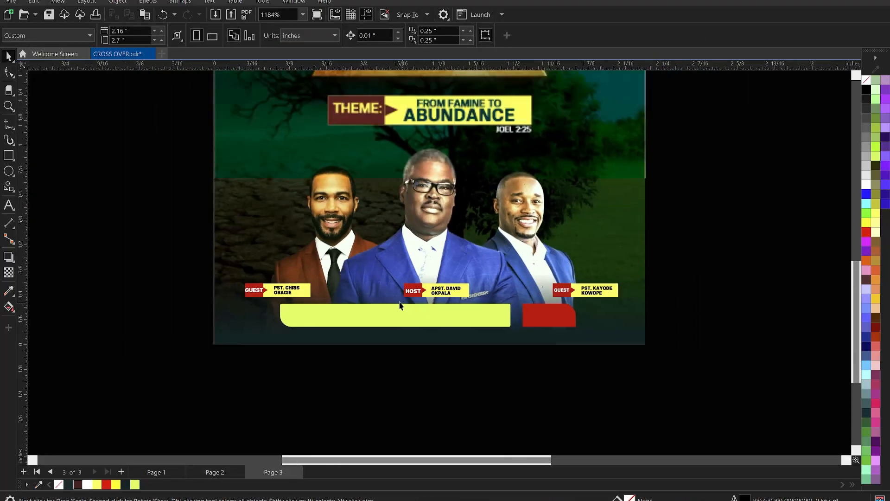
{"action": "scroll", "coordinate": [312, 316], "scroll_direction": "up", "scroll_amount": 2}
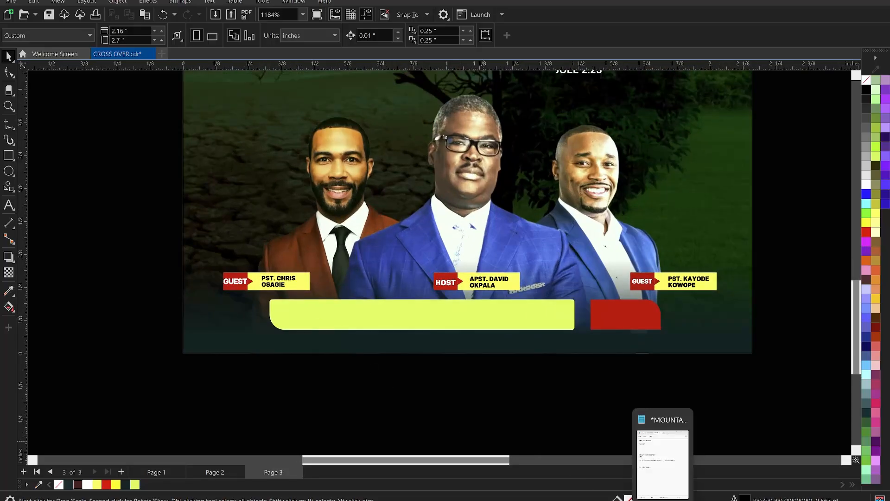
{"action": "left_click", "coordinate": [659, 499]}
{"action": "left_click_drag", "start_coordinate": [293, 248], "coordinate": [74, 245]}
{"action": "key", "text": "ctrl+x"}
Step: Back in CorelDRAW, paste the venue address as a new text line starting on the yellow-green footer bar
{"action": "left_click", "coordinate": [408, 320]}
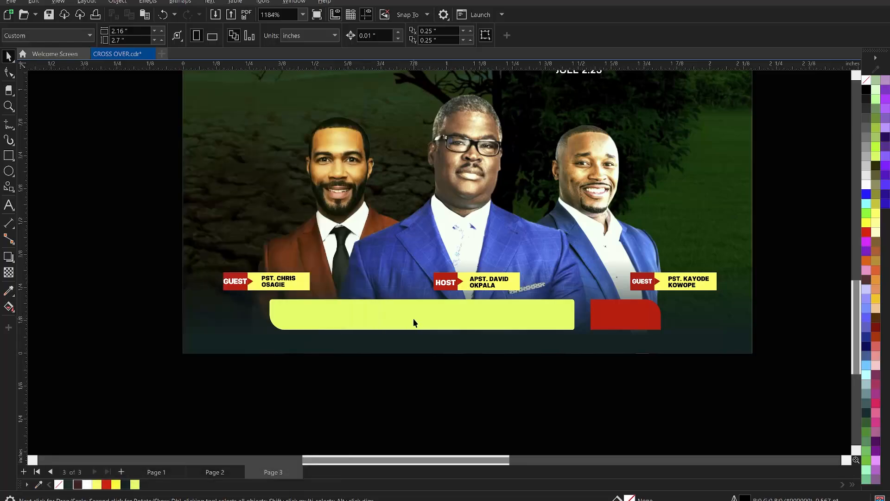
{"action": "key", "text": "space"}
{"action": "left_click", "coordinate": [9, 205]}
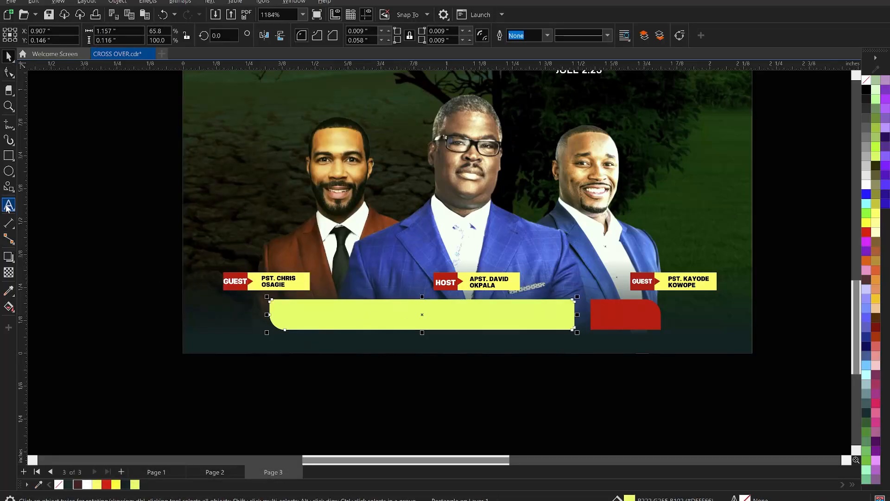
{"action": "key", "text": "Escape"}
{"action": "left_click", "coordinate": [327, 316]}
{"action": "key", "text": "ctrl+v"}
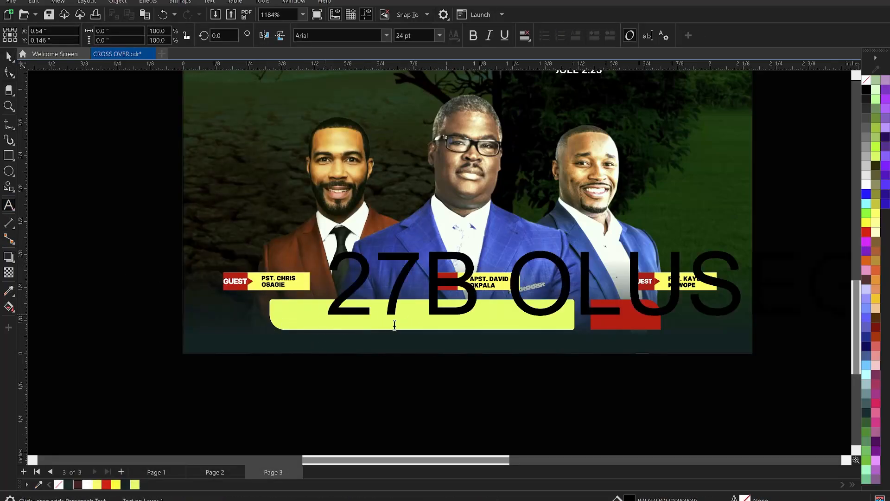
Step: Set the pasted address text's font size to 4 pt
{"action": "scroll", "coordinate": [396, 295], "scroll_direction": "down", "scroll_amount": 2}
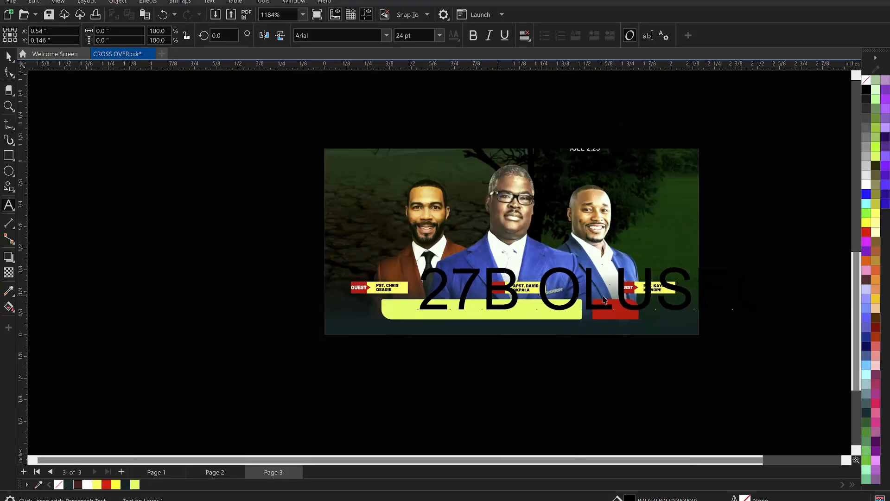
{"action": "key", "text": "ctrl+space"}
{"action": "left_click", "coordinate": [421, 34]}
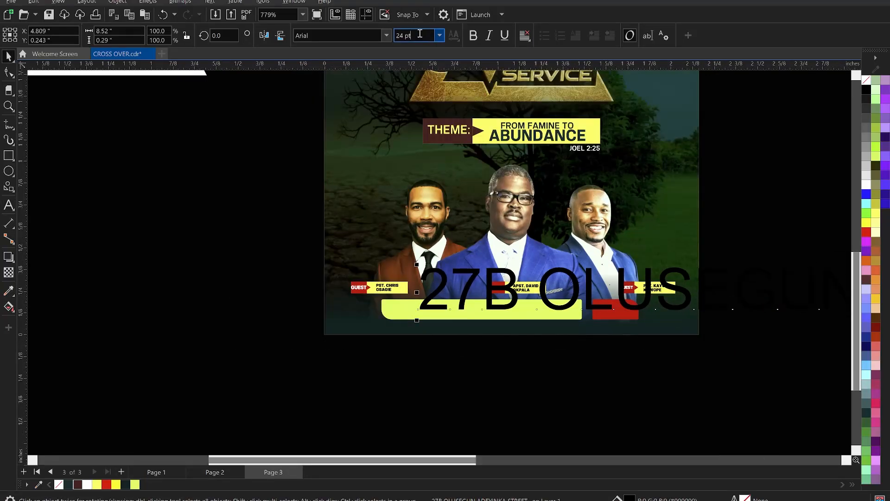
{"action": "double_click", "coordinate": [420, 34]}
{"action": "type", "text": "4"}
{"action": "key", "text": "Return"}
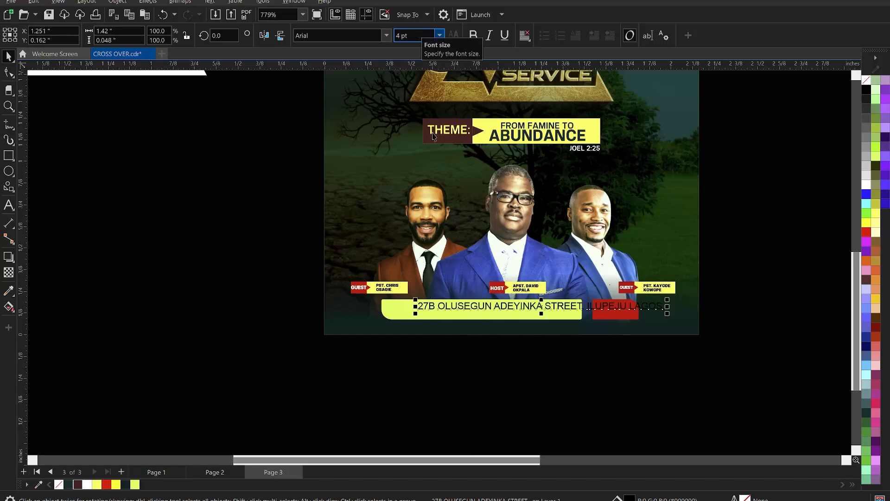
Step: Shift the address text slightly left on the footer bar and set its font size to 3 pt
{"action": "scroll", "coordinate": [544, 273], "scroll_direction": "up", "scroll_amount": 1}
{"action": "scroll", "coordinate": [544, 271], "scroll_direction": "up", "scroll_amount": 2}
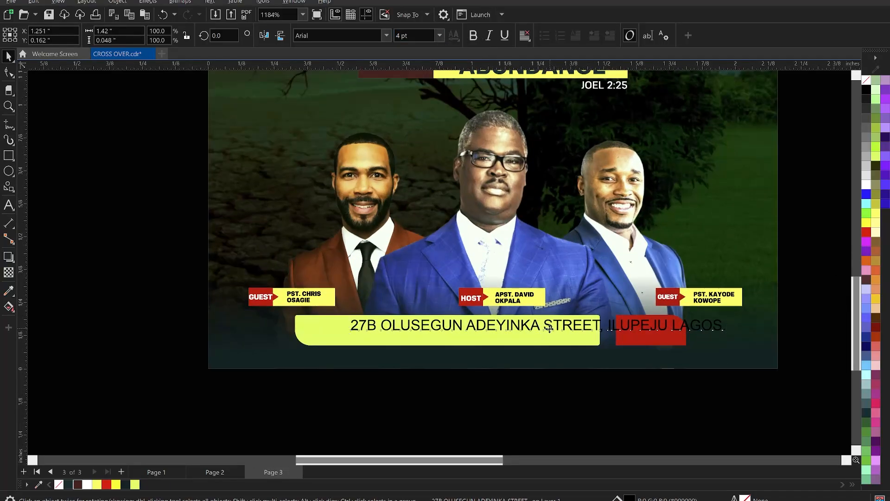
{"action": "left_click_drag", "start_coordinate": [547, 328], "coordinate": [530, 330]}
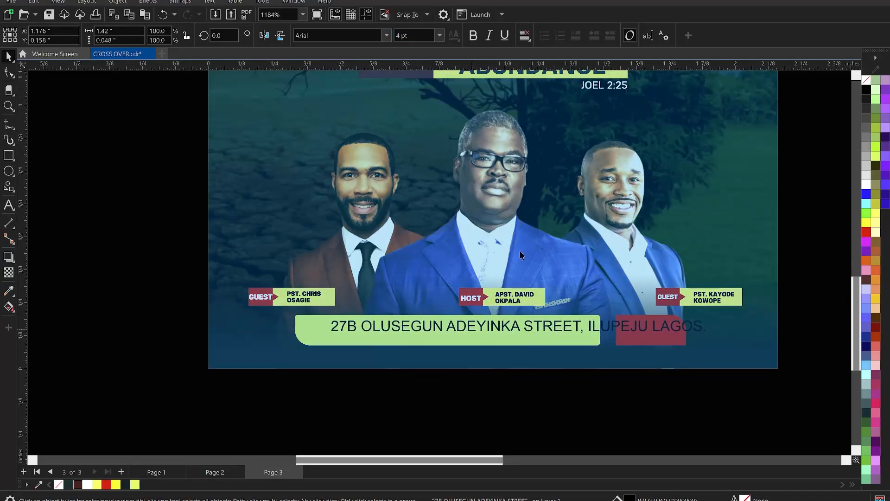
{"action": "left_click_drag", "start_coordinate": [417, 34], "coordinate": [376, 42]}
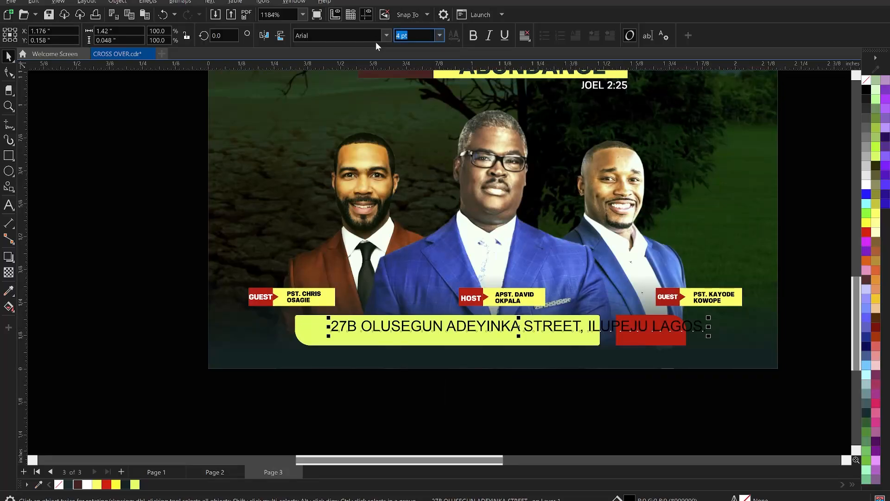
{"action": "type", "text": "3"}
{"action": "key", "text": "Return"}
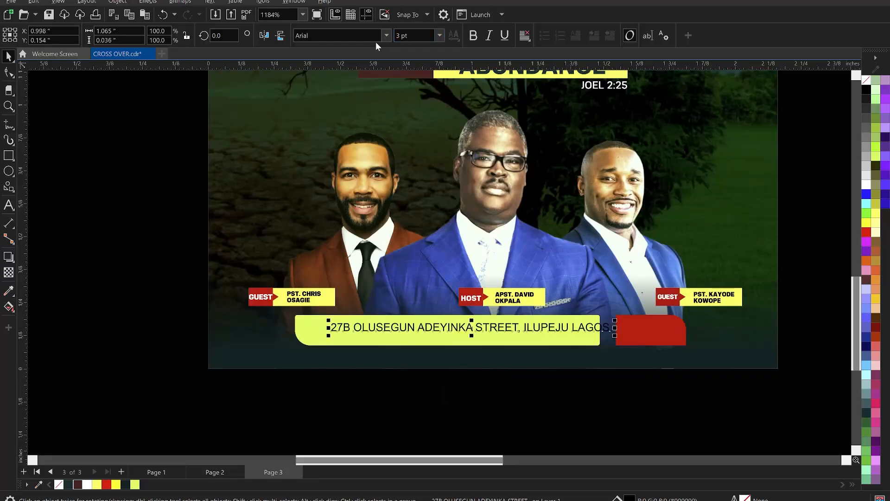
Step: Break the address text into two lines after the street name and reposition it inside the yellow-green bar
{"action": "scroll", "coordinate": [519, 284], "scroll_direction": "up", "scroll_amount": 1}
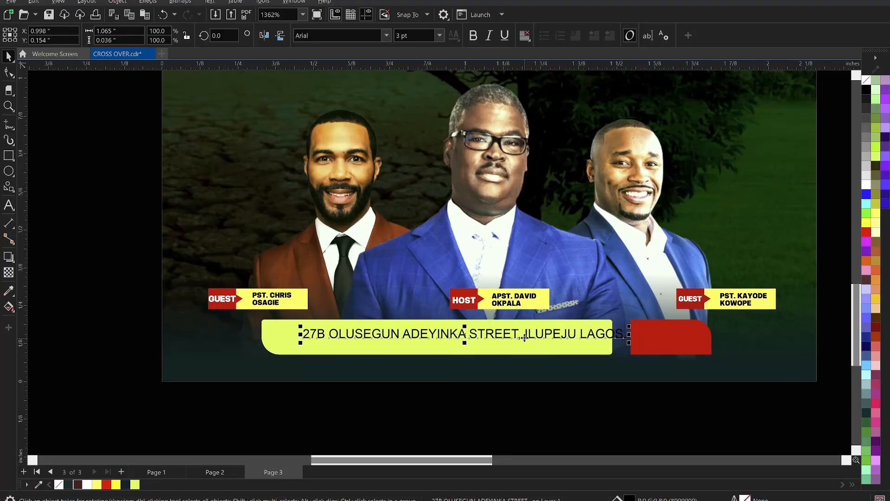
{"action": "double_click", "coordinate": [524, 335]}
{"action": "key", "text": "Return"}
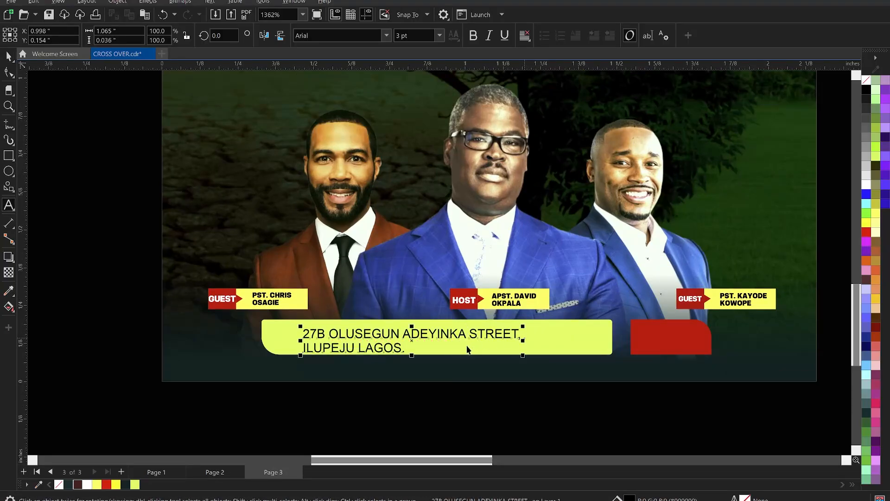
{"action": "key", "text": "ctrl+space"}
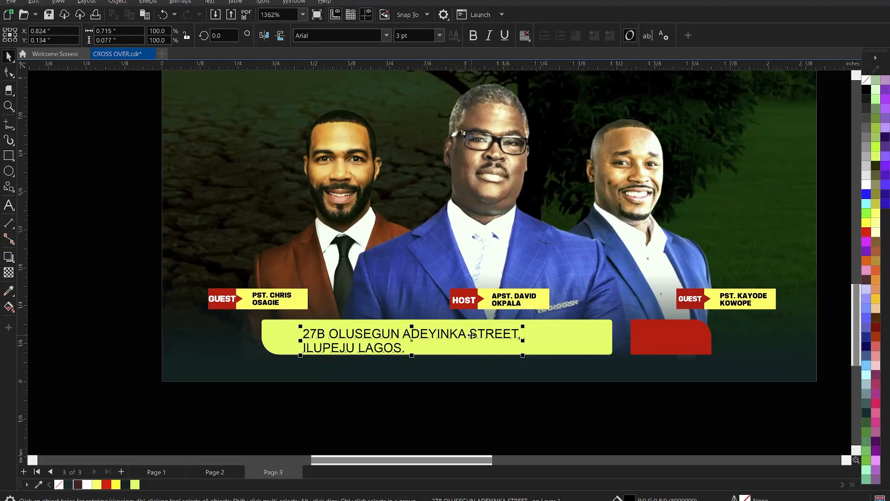
{"action": "left_click_drag", "start_coordinate": [471, 334], "coordinate": [485, 332]}
{"action": "left_click", "coordinate": [547, 440]}
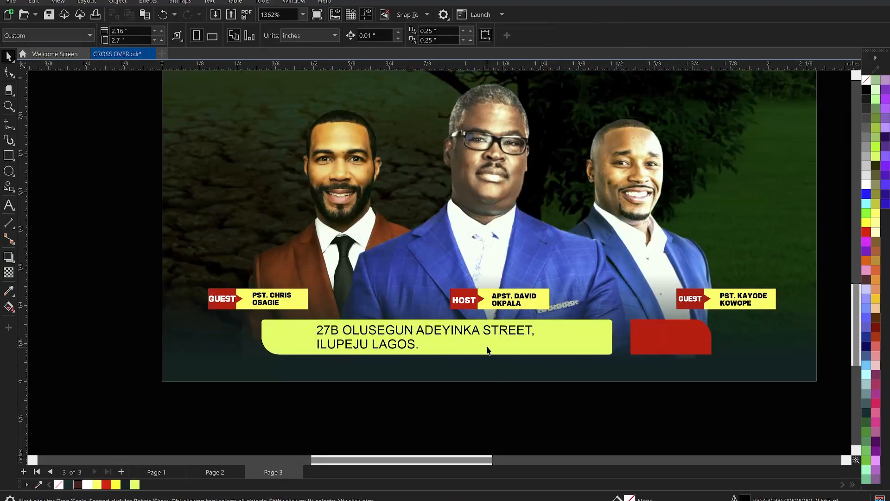
Step: Try KonsensBold on the address text and settle on the KonsensExtrabold font
{"action": "left_click", "coordinate": [487, 349]}
{"action": "left_click", "coordinate": [338, 35]}
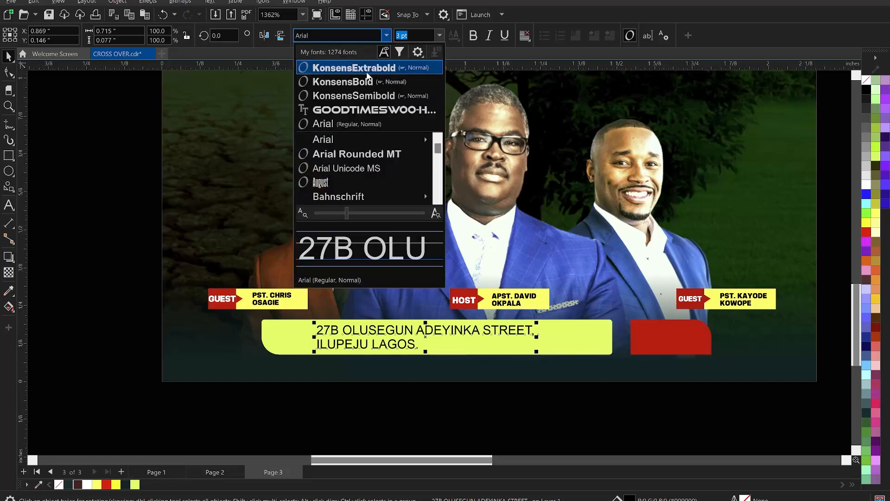
{"action": "left_click", "coordinate": [362, 82]}
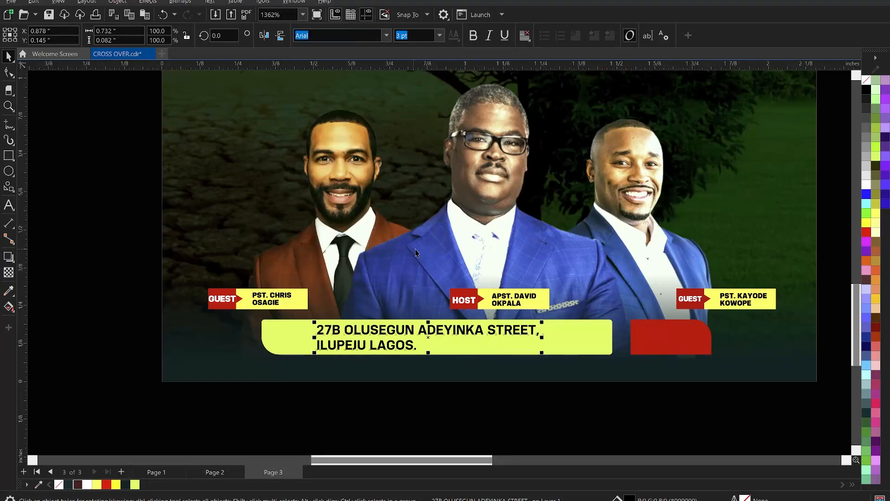
{"action": "left_click", "coordinate": [386, 36]}
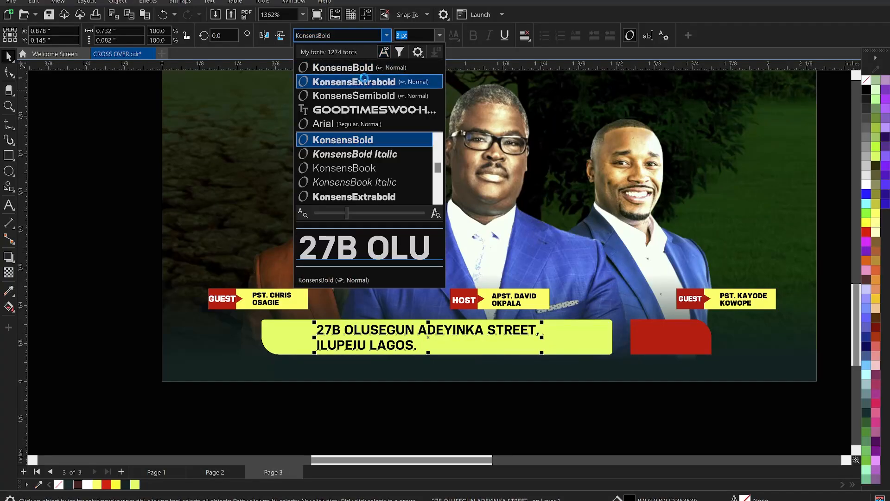
{"action": "left_click", "coordinate": [366, 82]}
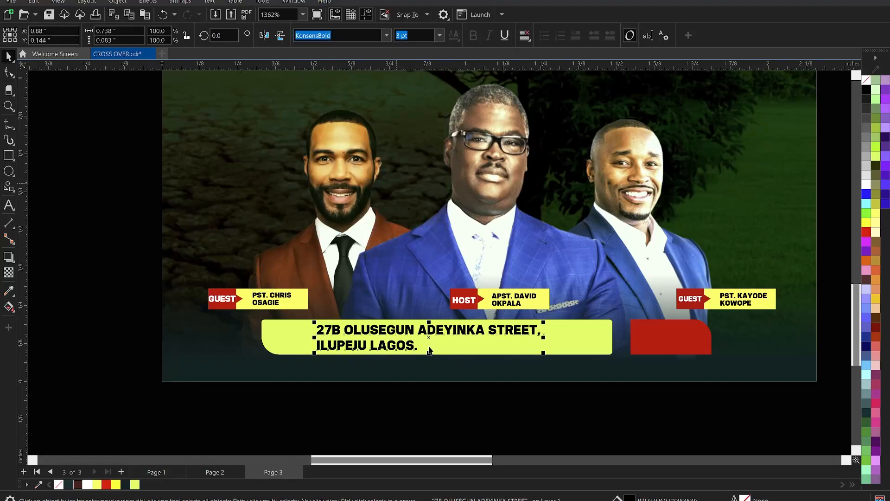
Step: Tighten the line spacing of the two-line address text and centre it vertically in the yellow-green footer bar
{"action": "left_click", "coordinate": [8, 73]}
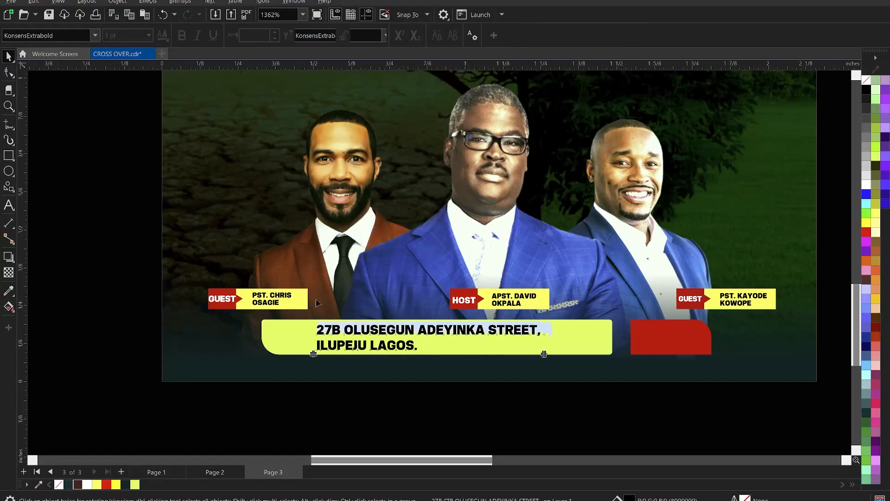
{"action": "scroll", "coordinate": [320, 306], "scroll_direction": "up", "scroll_amount": 1}
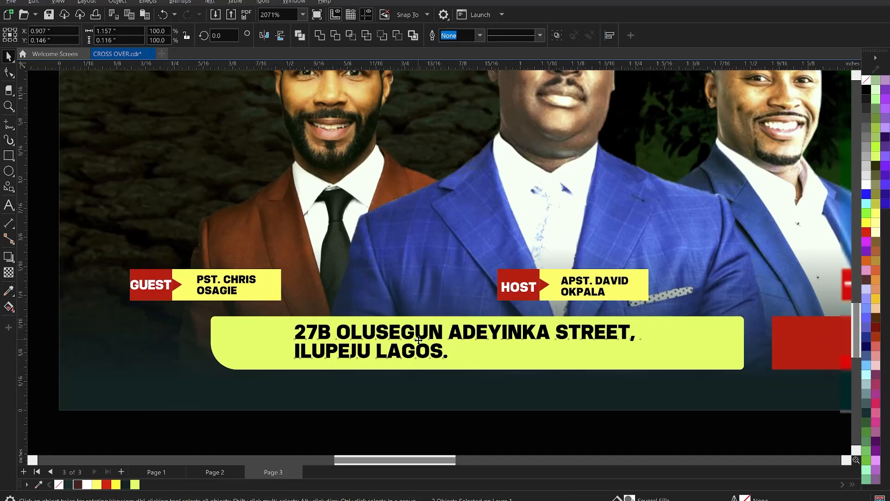
{"action": "scroll", "coordinate": [414, 342], "scroll_direction": "down", "scroll_amount": 2}
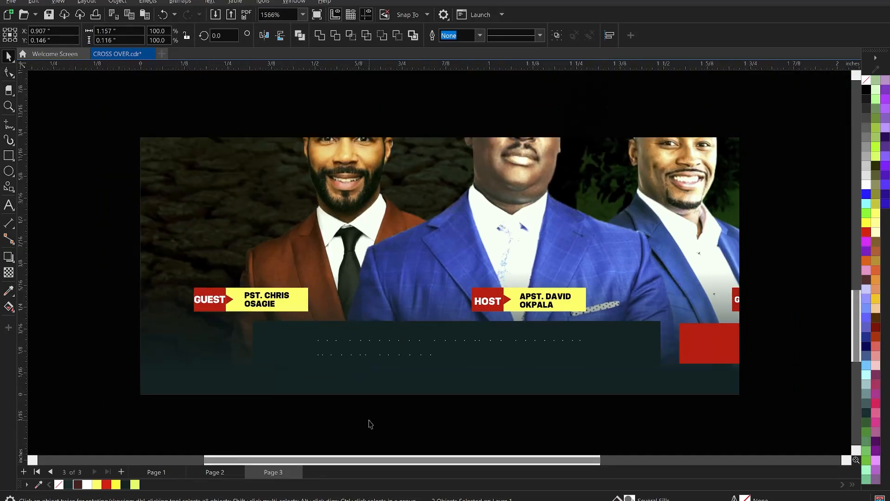
{"action": "left_click", "coordinate": [369, 421]}
{"action": "scroll", "coordinate": [294, 320], "scroll_direction": "down", "scroll_amount": 3}
{"action": "scroll", "coordinate": [554, 363], "scroll_direction": "up", "scroll_amount": 3}
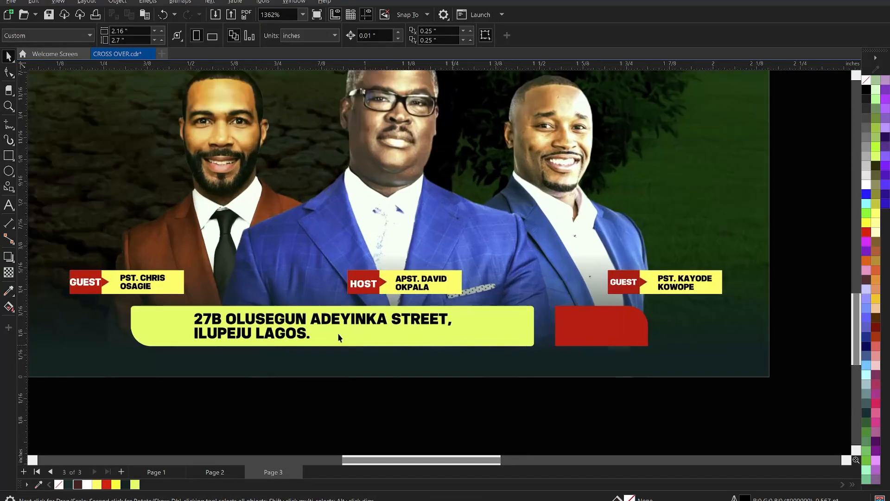
Step: Duplicate the two-line address text onto the red footer block
{"action": "left_click", "coordinate": [265, 330]}
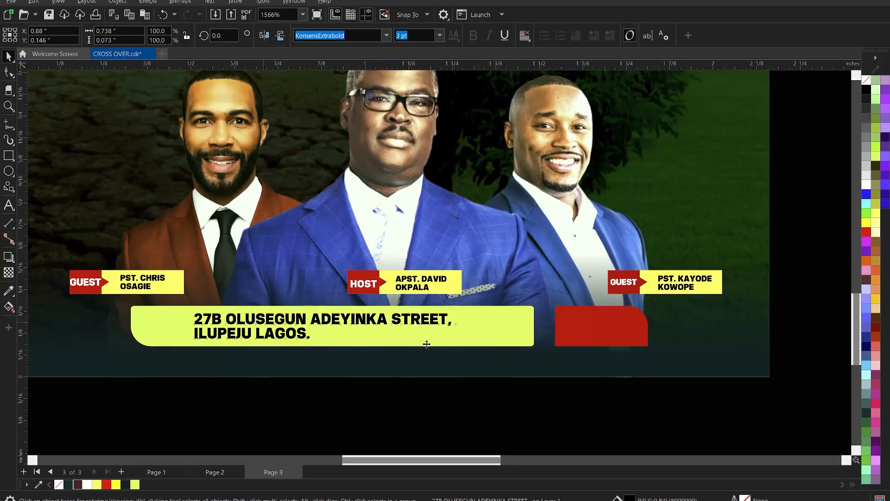
{"action": "left_click_drag", "start_coordinate": [427, 344], "coordinate": [641, 324]}
{"action": "right_click", "coordinate": [634, 320]}
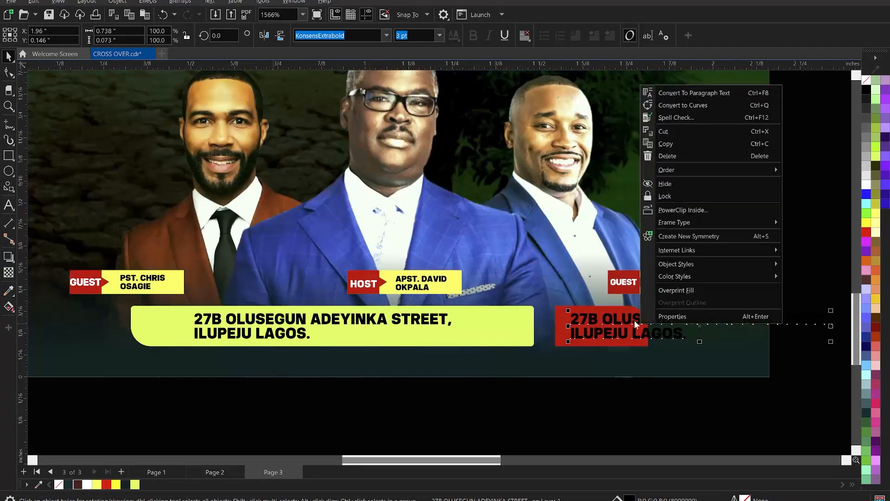
{"action": "left_click", "coordinate": [615, 320]}
Step: Cut "10PM" from the Notepad event notes and replace the duplicated address text on the red block with it
{"action": "key", "text": "alt+Tab"}
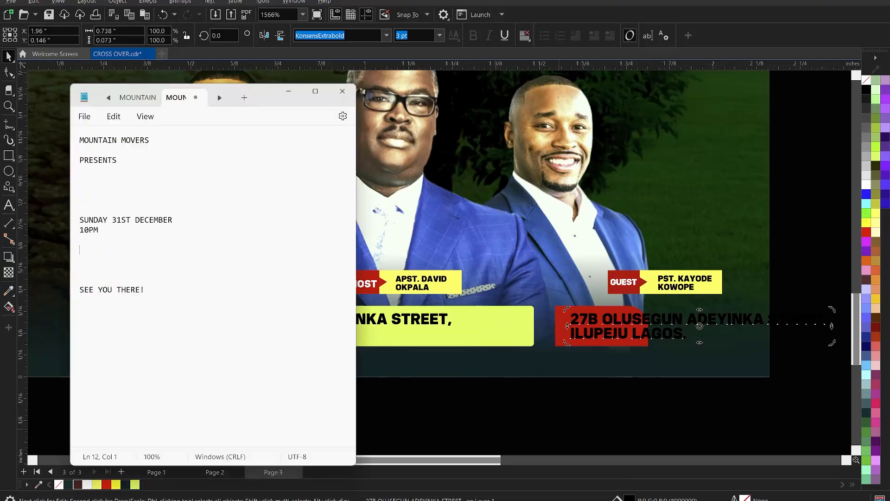
{"action": "left_click_drag", "start_coordinate": [118, 231], "coordinate": [73, 226]}
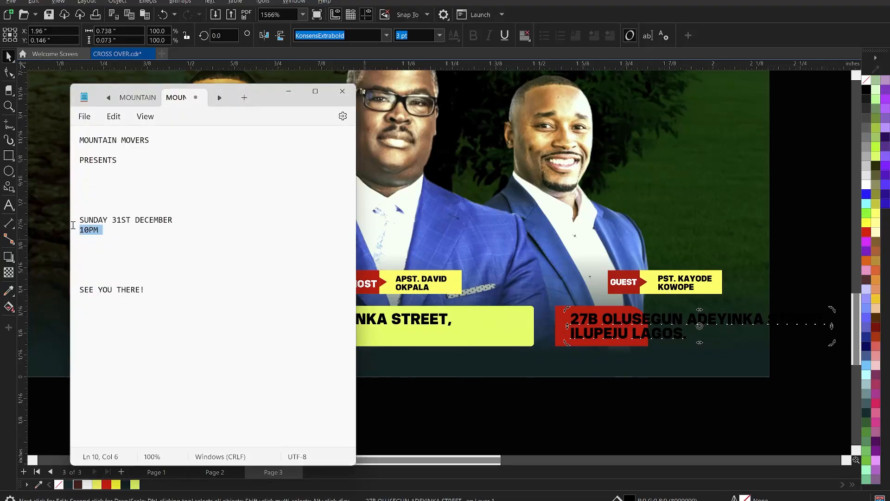
{"action": "key", "text": "ctrl+x"}
{"action": "double_click", "coordinate": [594, 318]}
{"action": "key", "text": "ctrl+a"}
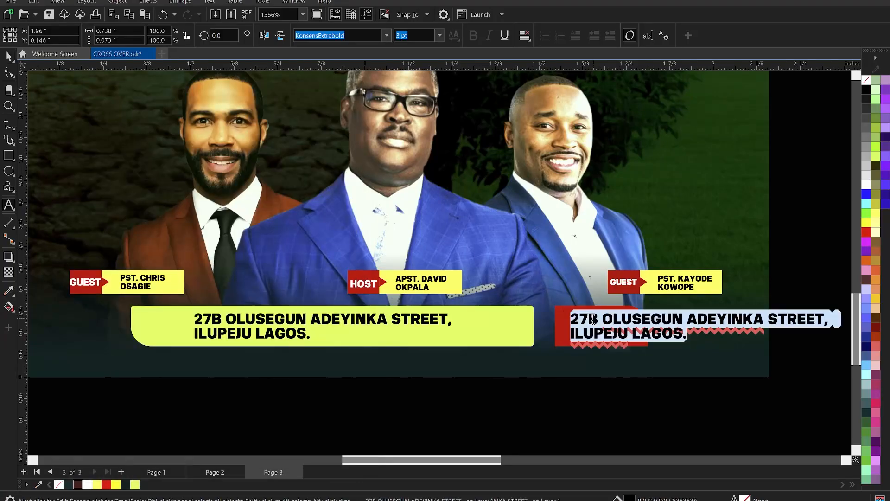
{"action": "key", "text": "ctrl+v"}
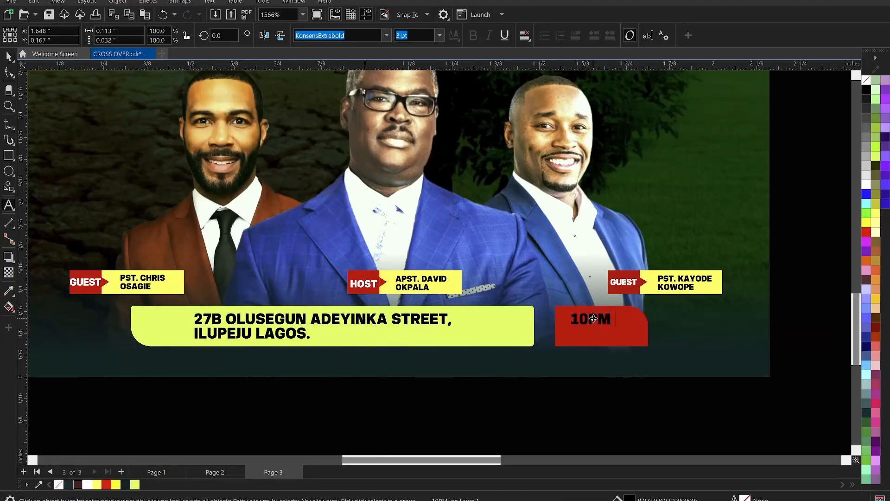
Step: Enlarge the 10PM text to about 5.3 pt, centre it on the red block and fill it white
{"action": "key", "text": "ctrl+space"}
{"action": "scroll", "coordinate": [599, 323], "scroll_direction": "up", "scroll_amount": 1}
{"action": "left_click_drag", "start_coordinate": [614, 327], "coordinate": [648, 360]}
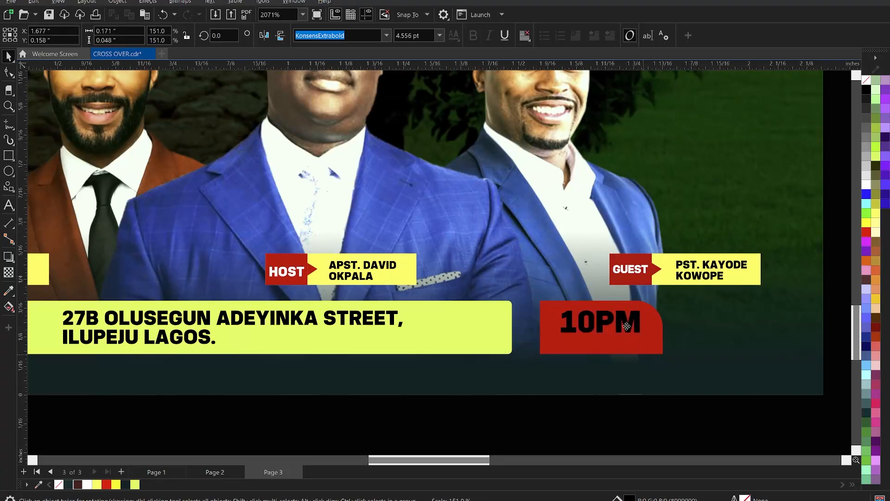
{"action": "mouse_move", "coordinate": [627, 325]}
{"action": "left_mouse_down"}
{"action": "mouse_move", "coordinate": [623, 332]}
{"action": "mouse_move", "coordinate": [653, 355]}
{"action": "mouse_move", "coordinate": [645, 327]}
{"action": "left_mouse_up"}
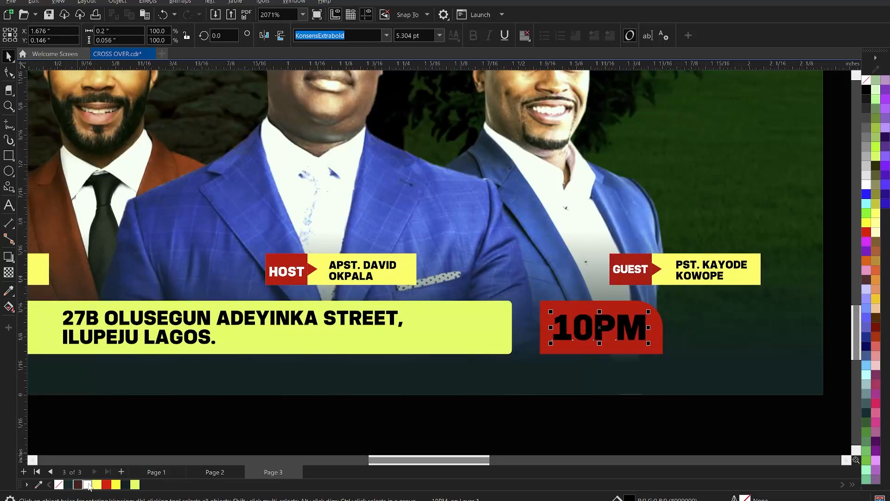
{"action": "left_click", "coordinate": [87, 483]}
{"action": "scroll", "coordinate": [468, 356], "scroll_direction": "down", "scroll_amount": 3}
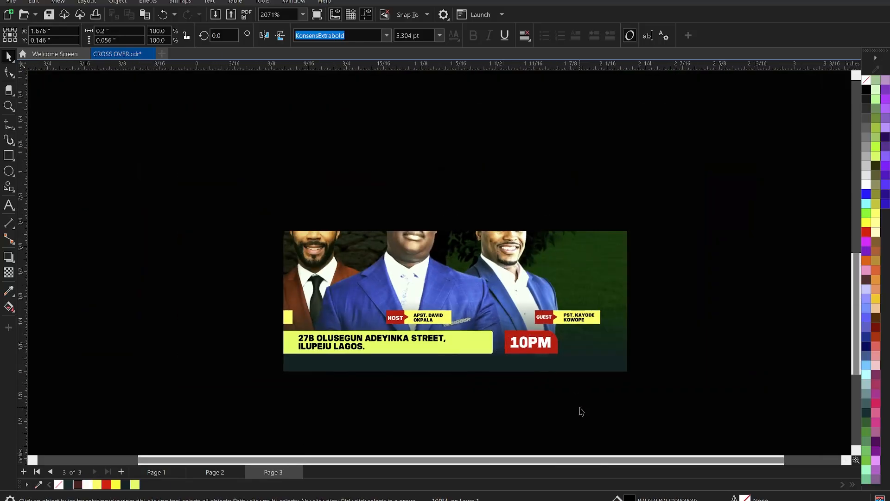
Step: Shorten the yellow-green bar from its left end to about 1.01 in wide and shift the address text right inside it
{"action": "scroll", "coordinate": [469, 383], "scroll_direction": "up", "scroll_amount": 3}
{"action": "left_click", "coordinate": [251, 337]}
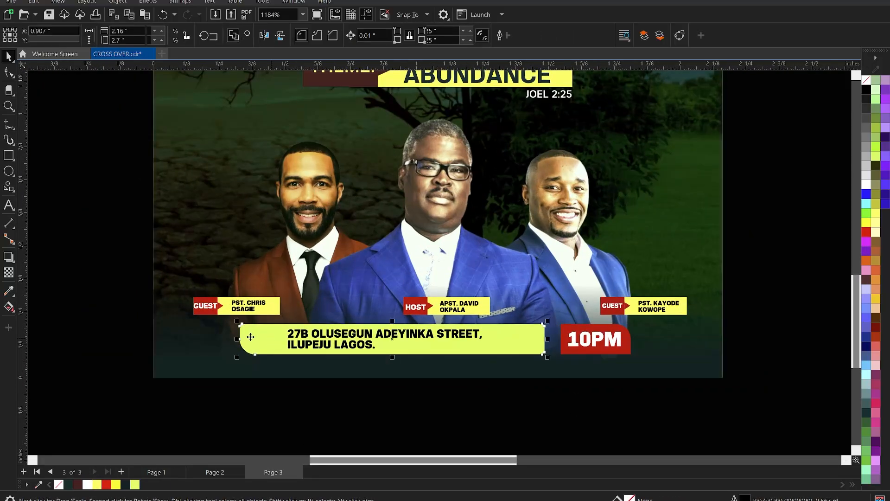
{"action": "left_click_drag", "start_coordinate": [238, 339], "coordinate": [278, 352]}
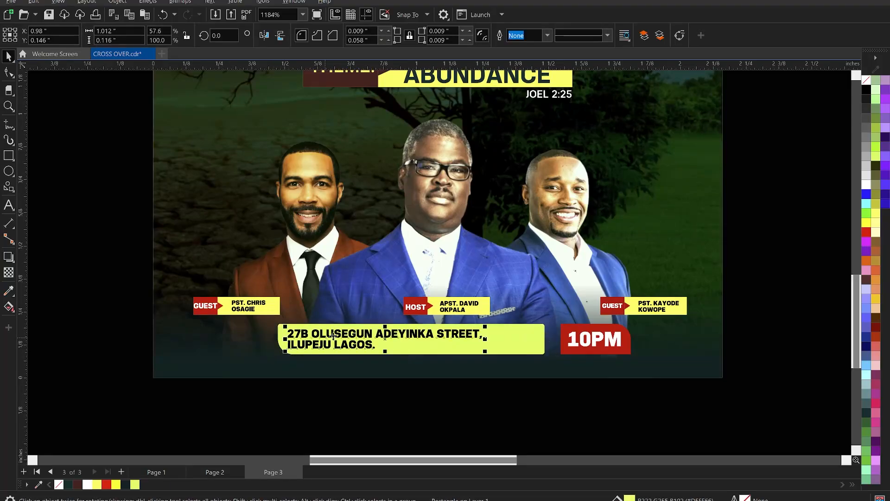
{"action": "left_click_drag", "start_coordinate": [333, 337], "coordinate": [375, 345]}
{"action": "left_click", "coordinate": [685, 414]}
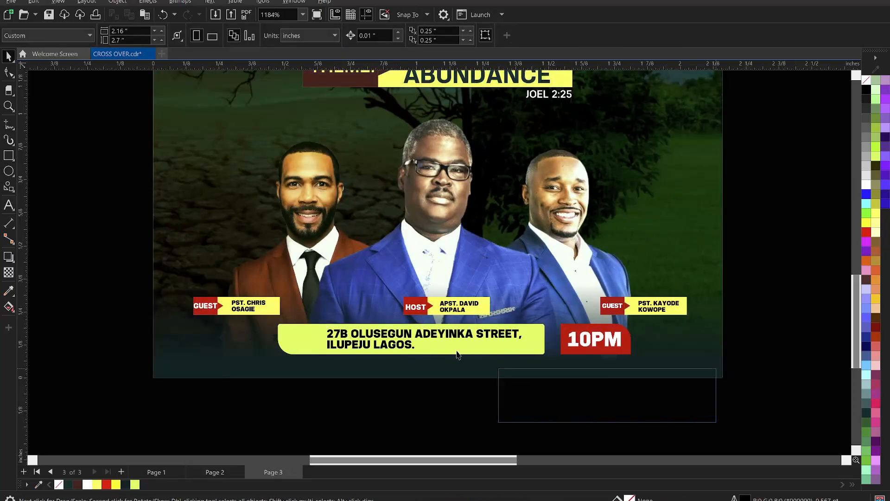
Step: Group the address bar, red time block and their texts, and centre the group horizontally on the flyer
{"action": "left_click_drag", "start_coordinate": [457, 355], "coordinate": [243, 320]}
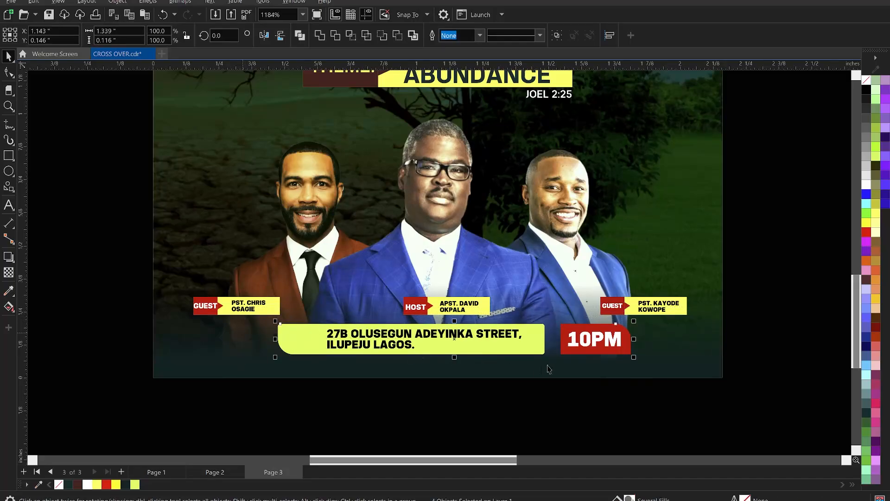
{"action": "key", "text": "ctrl+g"}
{"action": "left_click", "coordinate": [665, 356], "text": "shift"}
{"action": "key", "text": "c"}
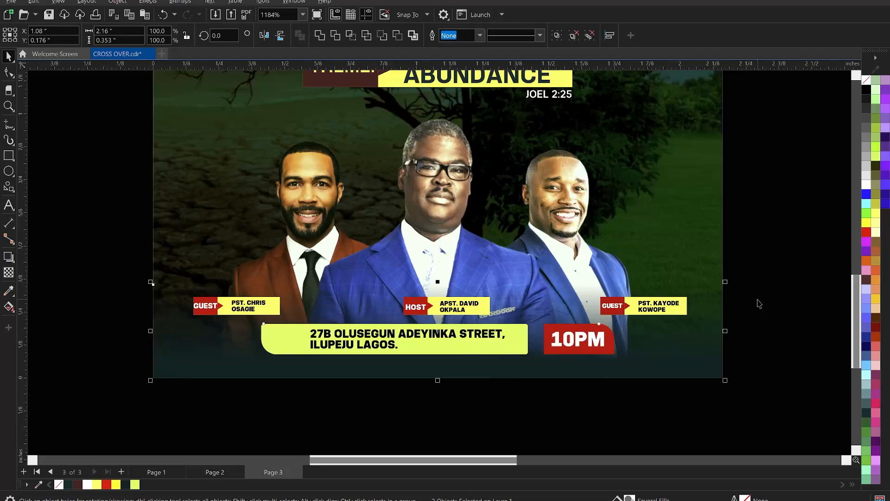
{"action": "left_click", "coordinate": [758, 304]}
Step: Scale the footer group down to 95% and nudge it 0.03 in down
{"action": "left_click", "coordinate": [427, 329]}
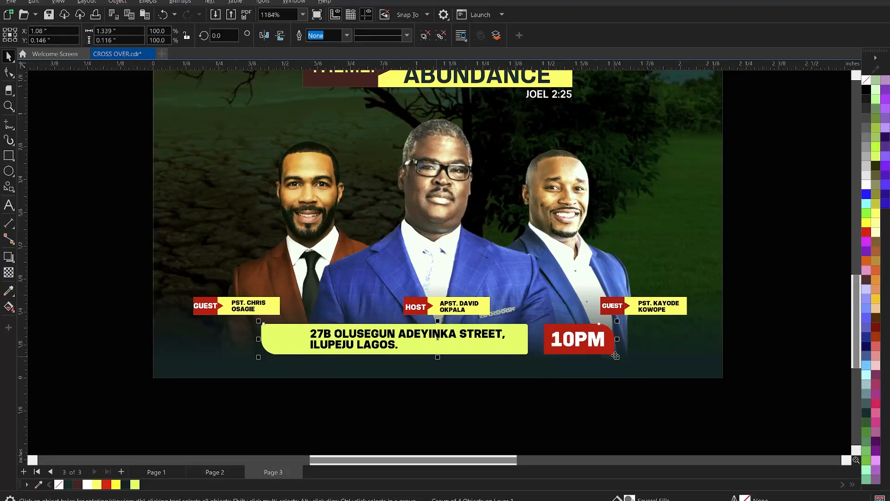
{"action": "left_click_drag", "start_coordinate": [618, 357], "coordinate": [599, 355]}
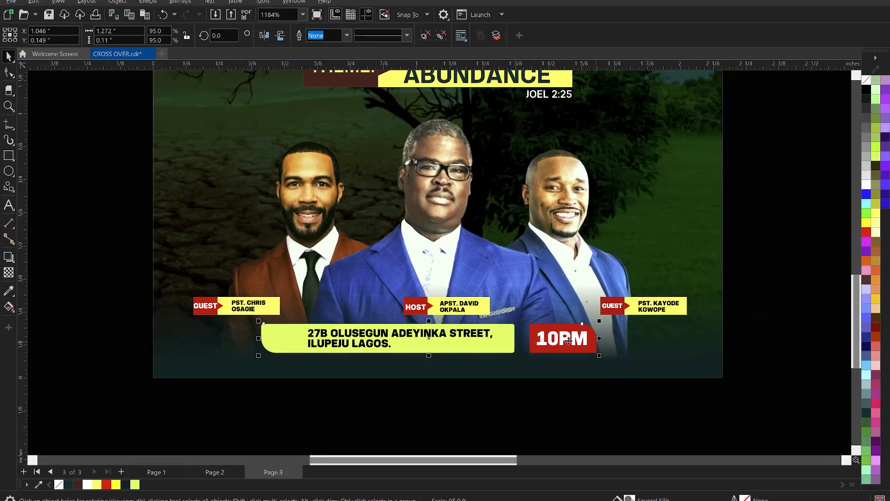
{"action": "key", "text": "Down"}
{"action": "key", "text": "Down"}
{"action": "key", "text": "Down"}
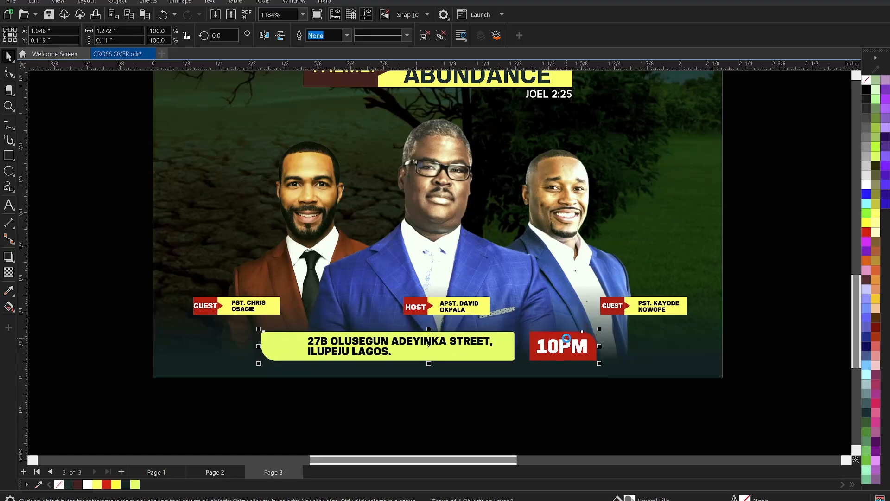
Step: Centre the reduced footer group horizontally with the flyer background
{"action": "left_click", "coordinate": [628, 350], "text": "shift"}
{"action": "key", "text": "c"}
{"action": "left_click", "coordinate": [565, 410]}
Step: Examine the overall layout of the flyer with its new footer
{"action": "scroll", "coordinate": [403, 399], "scroll_direction": "down", "scroll_amount": 6}
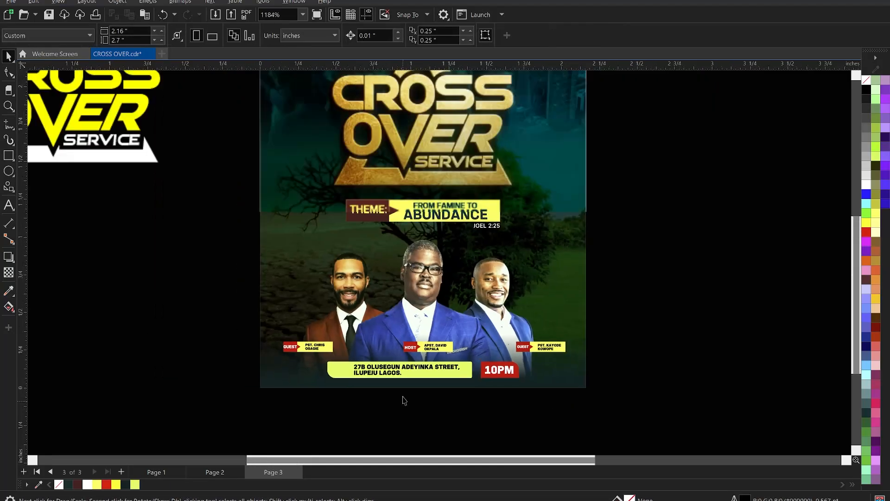
{"action": "scroll", "coordinate": [495, 346], "scroll_direction": "down", "scroll_amount": 1}
{"action": "key", "text": "z"}
{"action": "left_click_drag", "start_coordinate": [324, 126], "coordinate": [553, 385]}
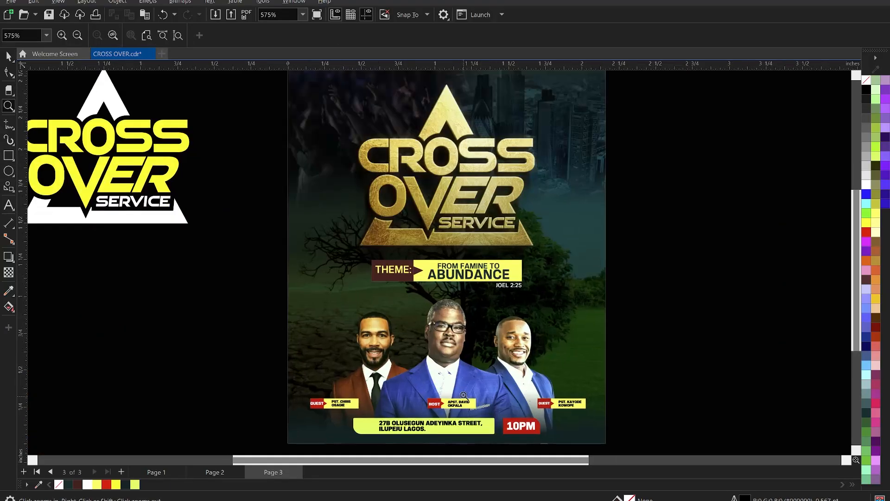
{"action": "key", "text": "space"}
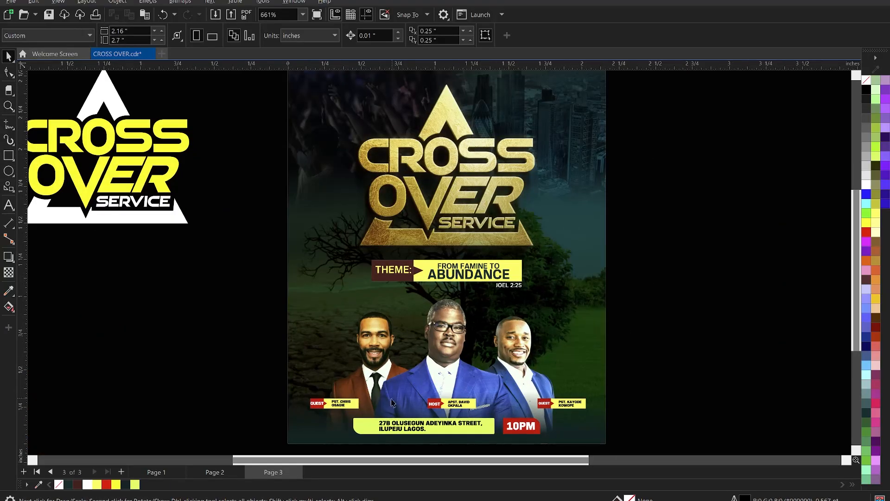
{"action": "scroll", "coordinate": [367, 137], "scroll_direction": "down", "scroll_amount": 2}
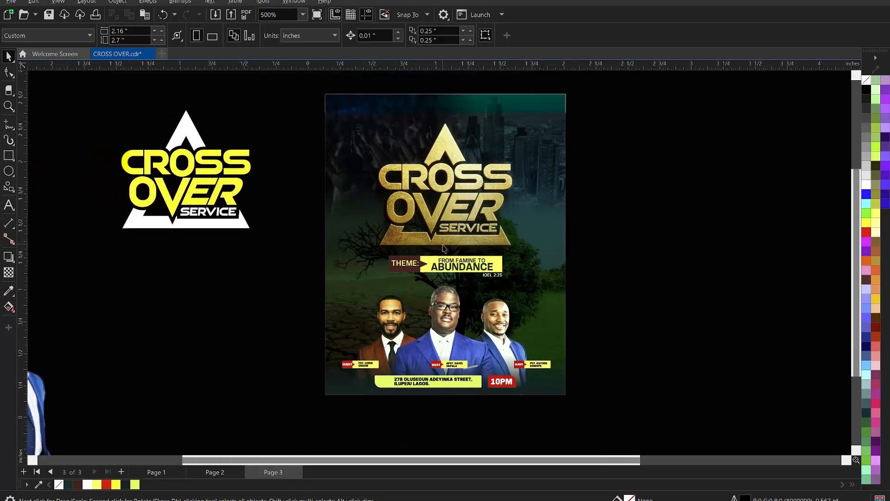
{"action": "scroll", "coordinate": [389, 176], "scroll_direction": "up", "scroll_amount": 1}
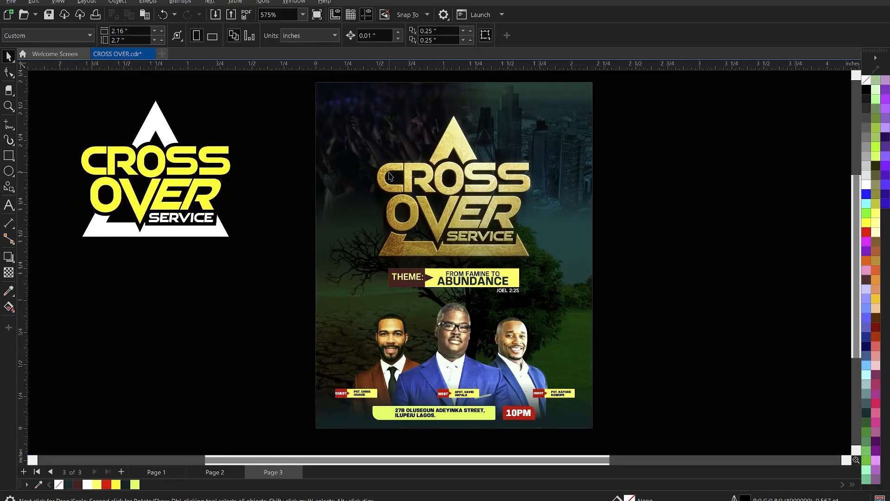
Step: Open the CHIRSTMAS CAROL drawing from the TUTORIALS folder
{"action": "key", "text": "ctrl+o"}
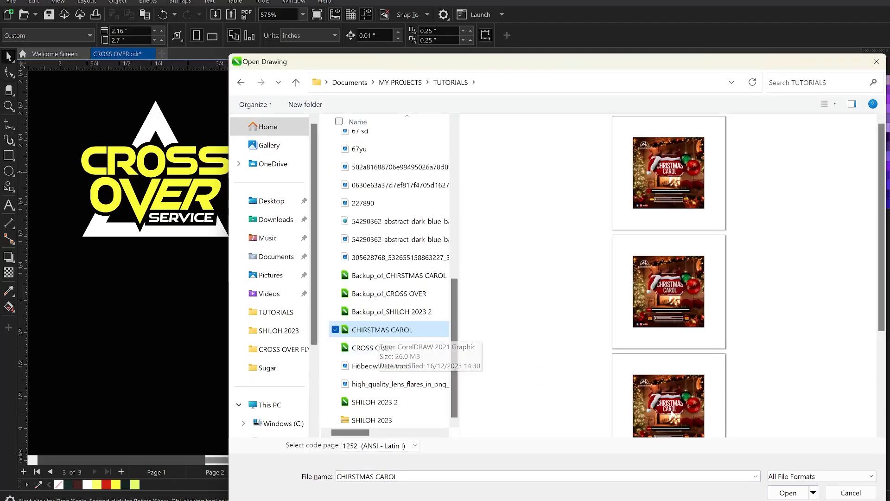
{"action": "left_click", "coordinate": [788, 493]}
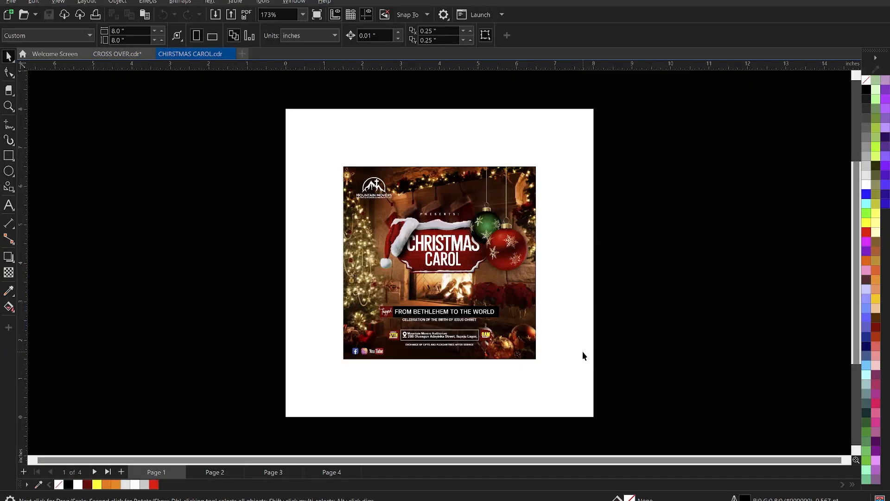
{"action": "scroll", "coordinate": [459, 234], "scroll_direction": "up", "scroll_amount": 2}
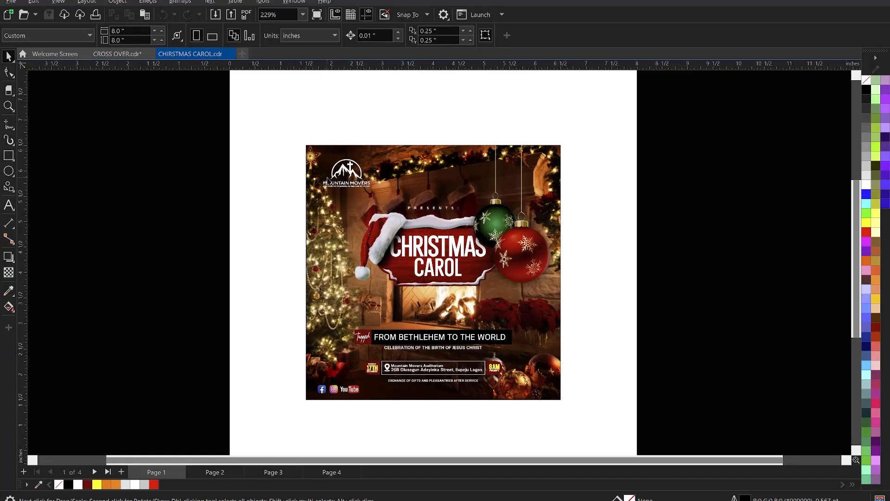
Step: Ungroup the date, venue and time block on the Christmas Carol flyer to separate its location pin
{"action": "left_click", "coordinate": [328, 179]}
{"action": "scroll", "coordinate": [387, 349], "scroll_direction": "up", "scroll_amount": 2}
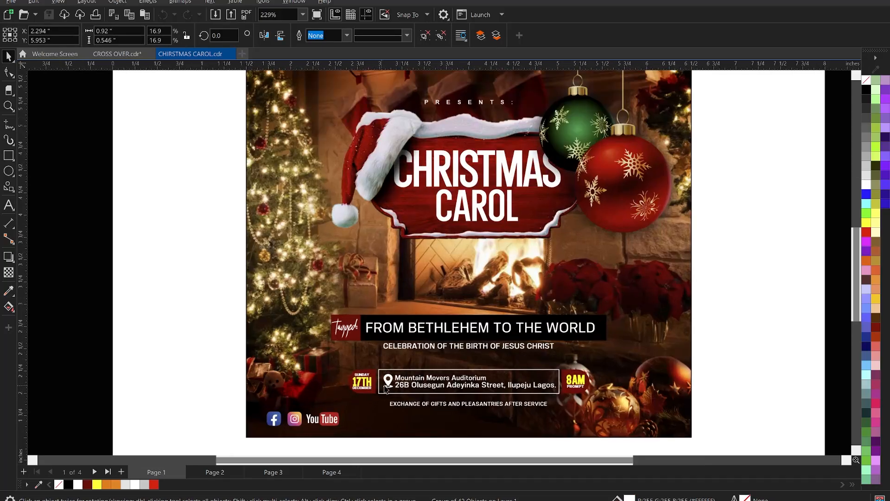
{"action": "left_click", "coordinate": [177, 330]}
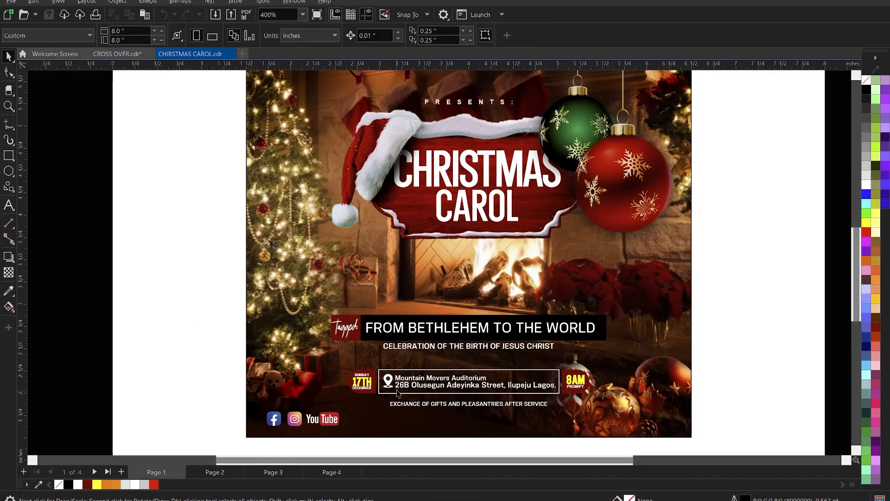
{"action": "left_click", "coordinate": [397, 385]}
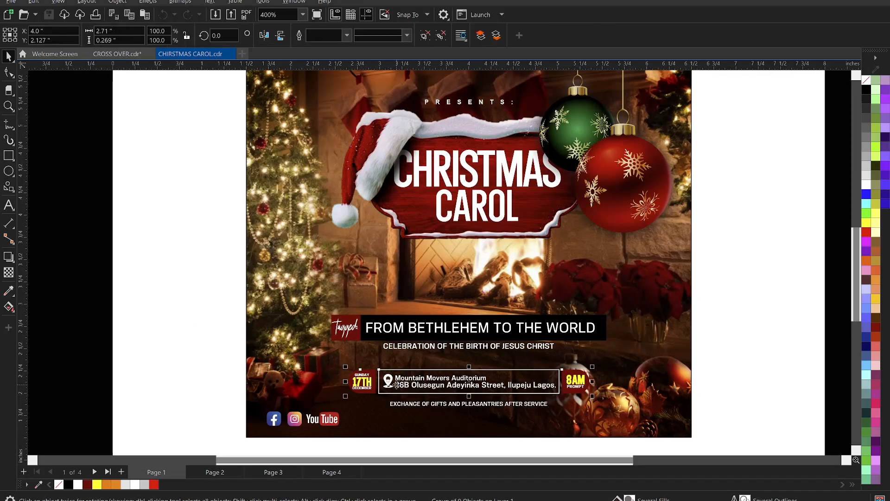
{"action": "left_click", "coordinate": [441, 35]}
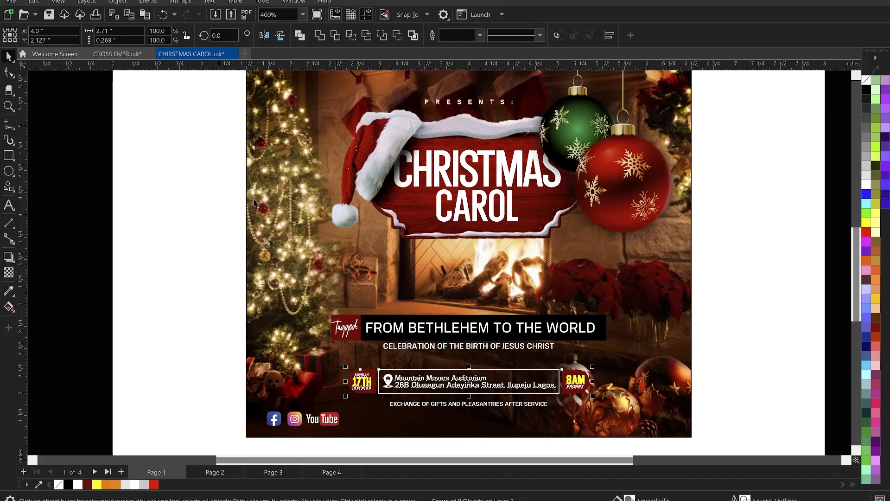
{"action": "left_click", "coordinate": [389, 383]}
{"action": "scroll", "coordinate": [394, 367], "scroll_direction": "down", "scroll_amount": 2}
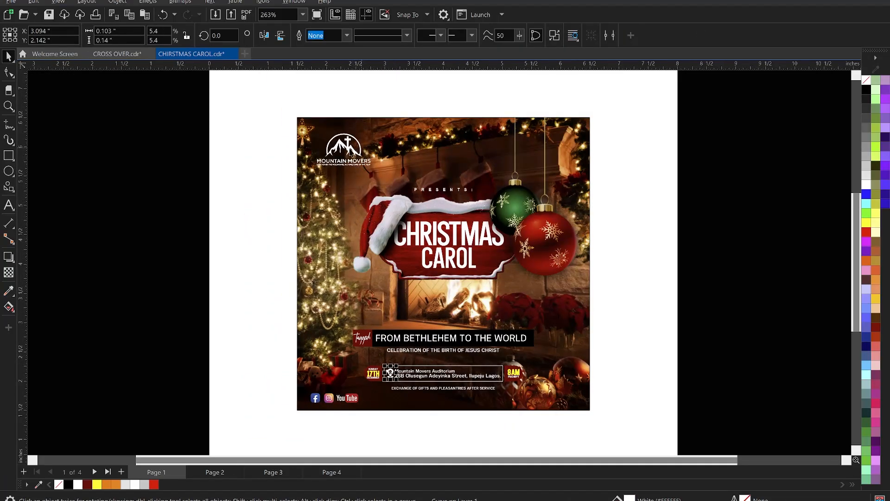
{"action": "left_click", "coordinate": [237, 166]}
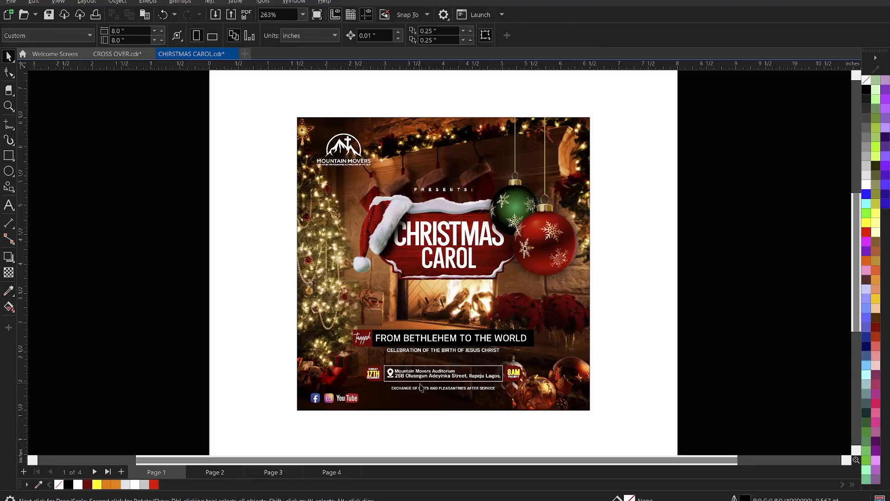
Step: Copy the white location pin and the Mountain Movers logo from the Christmas Carol flyer into the CROSS OVER drawing
{"action": "left_click", "coordinate": [392, 377]}
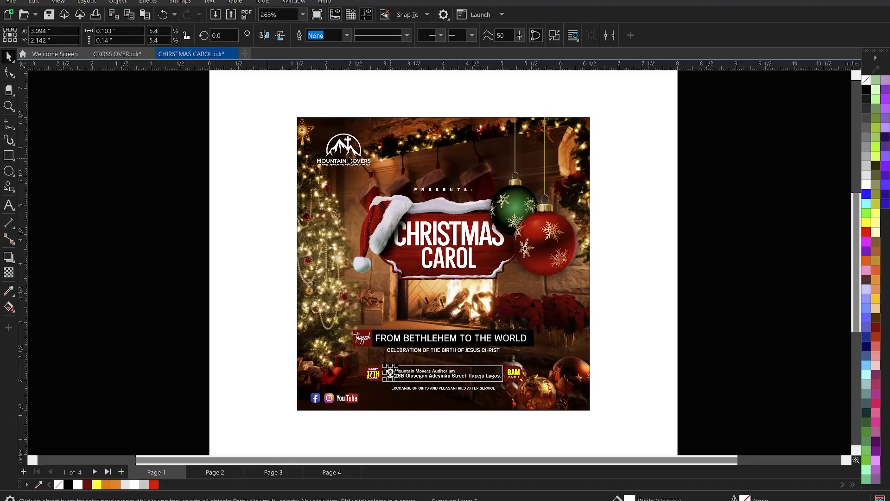
{"action": "left_click", "coordinate": [347, 150], "text": "shift"}
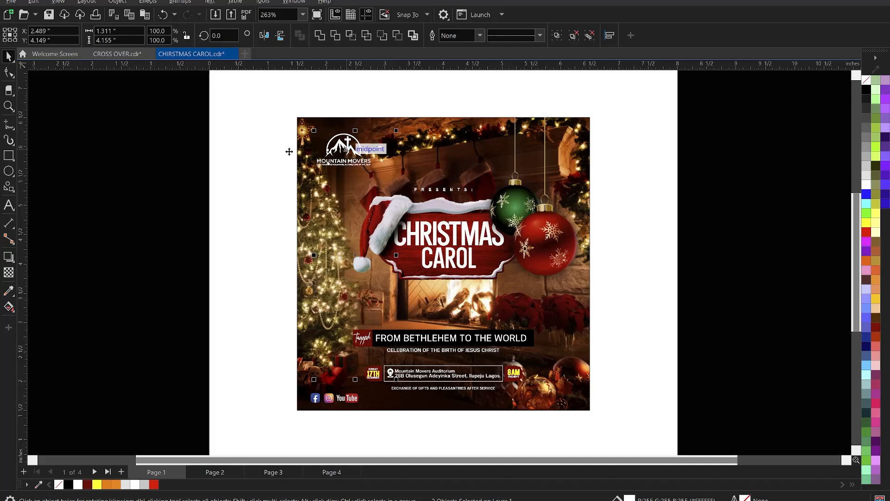
{"action": "left_click", "coordinate": [150, 139]}
{"action": "left_click", "coordinate": [118, 55]}
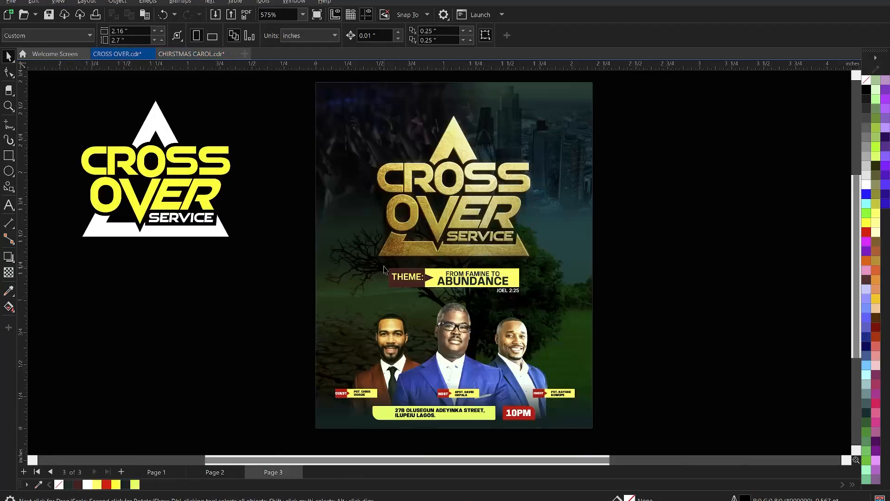
{"action": "scroll", "coordinate": [384, 270], "scroll_direction": "down", "scroll_amount": 2}
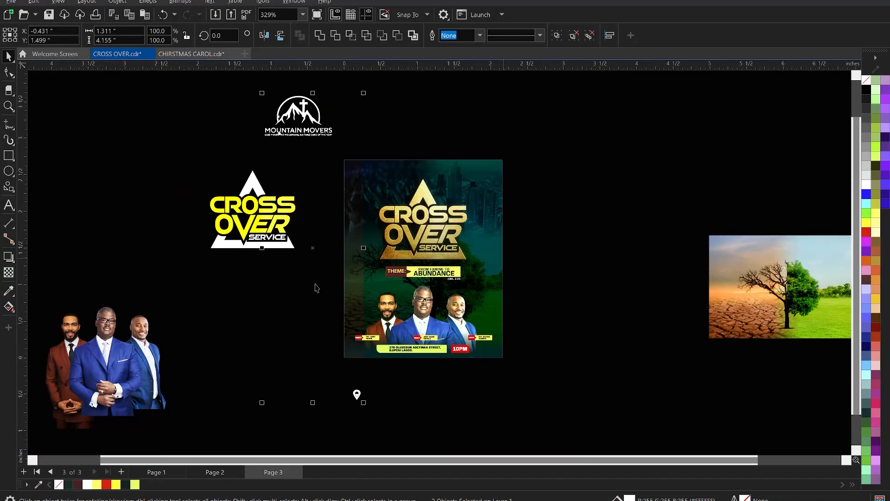
Step: Scale the white location pin to fit the start of the green address bar and fill it with the dark document colour
{"action": "left_click", "coordinate": [364, 401]}
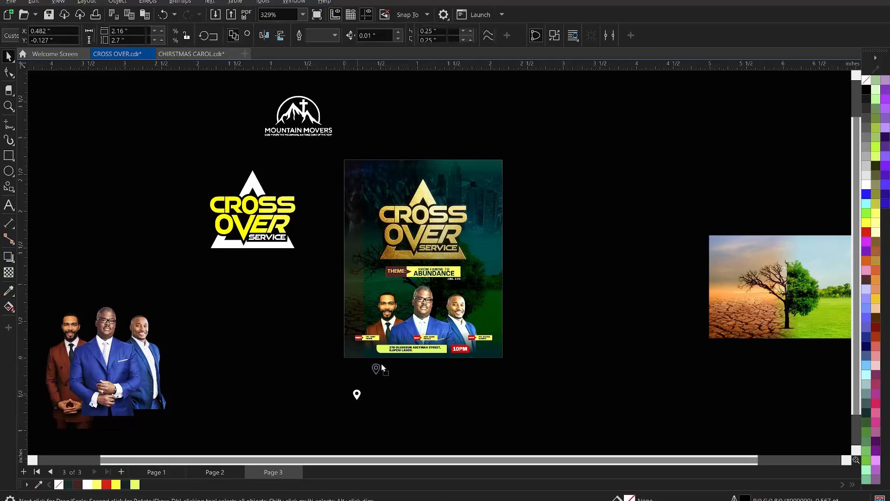
{"action": "key", "text": "z"}
{"action": "left_click_drag", "start_coordinate": [363, 342], "coordinate": [421, 379]}
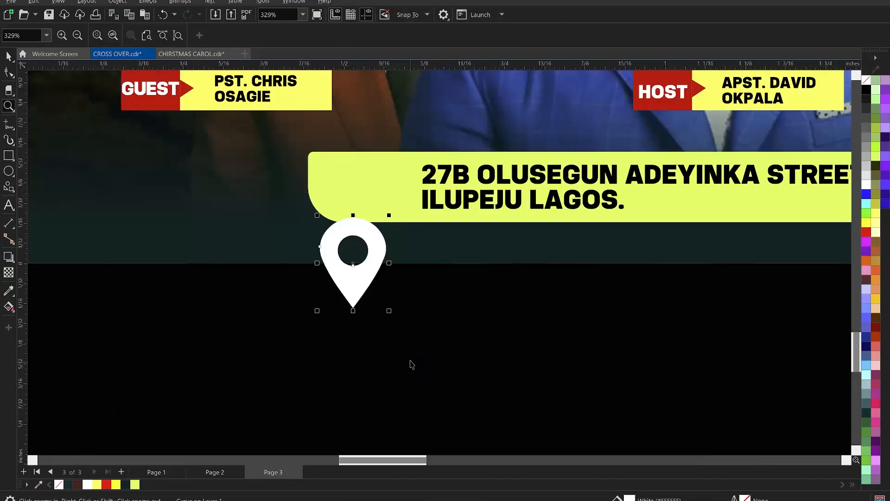
{"action": "key", "text": "space"}
{"action": "left_click_drag", "start_coordinate": [391, 312], "coordinate": [399, 216]}
{"action": "left_click", "coordinate": [126, 483]}
{"action": "scroll", "coordinate": [386, 242], "scroll_direction": "down", "scroll_amount": 7}
{"action": "left_click", "coordinate": [417, 312]}
{"action": "scroll", "coordinate": [368, 331], "scroll_direction": "down", "scroll_amount": 4}
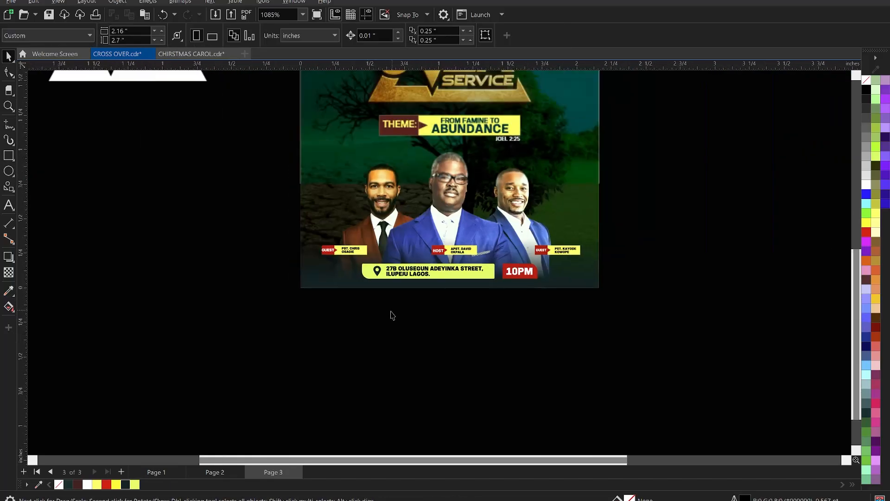
Step: Shrink the Mountain Movers logo to about 0.42 inch wide and place it in the flyer's upper-left corner
{"action": "scroll", "coordinate": [391, 315], "scroll_direction": "down", "scroll_amount": 4}
{"action": "scroll", "coordinate": [340, 153], "scroll_direction": "up", "scroll_amount": 4}
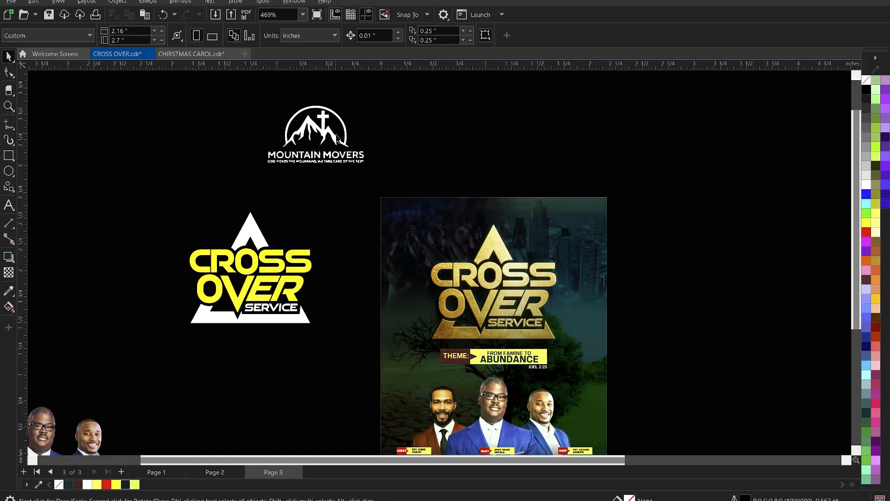
{"action": "left_click", "coordinate": [342, 142]}
{"action": "left_click_drag", "start_coordinate": [370, 168], "coordinate": [445, 246]}
{"action": "scroll", "coordinate": [443, 240], "scroll_direction": "up", "scroll_amount": 2}
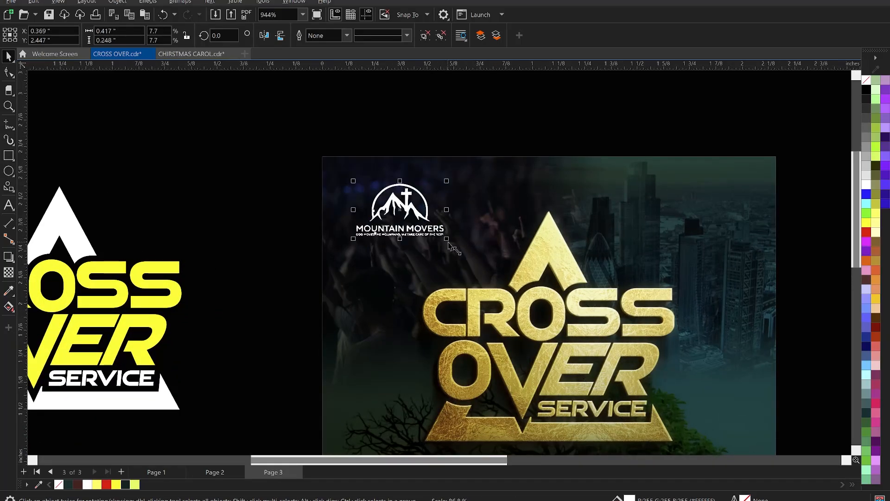
{"action": "scroll", "coordinate": [290, 191], "scroll_direction": "down", "scroll_amount": 3}
{"action": "key", "text": "z"}
{"action": "left_click_drag", "start_coordinate": [291, 166], "coordinate": [490, 399]}
{"action": "key", "text": "space"}
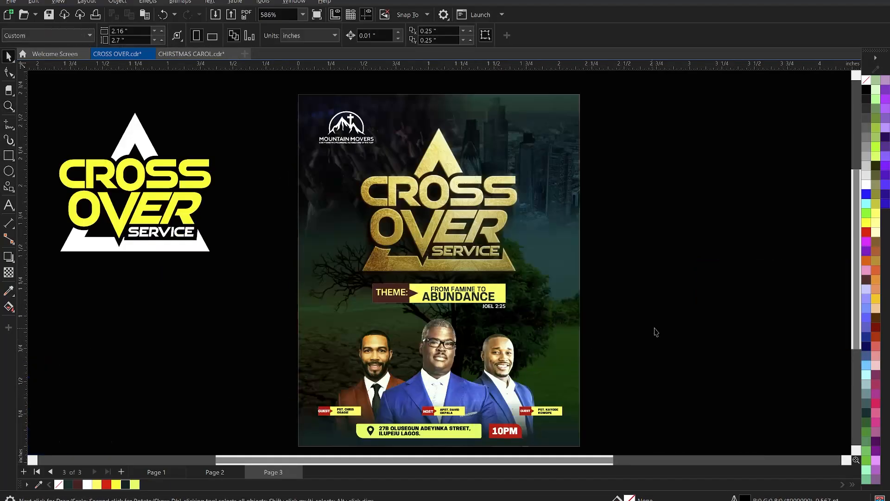
Step: Tighten the gap between the gold title and the theme bar by nudging both down and nudging the theme bar back up
{"action": "left_click_drag", "start_coordinate": [674, 350], "coordinate": [326, 94]}
{"action": "key", "text": "Down"}
{"action": "key", "text": "Down"}
{"action": "key", "text": "Down"}
{"action": "key", "text": "Down"}
{"action": "key", "text": "Down"}
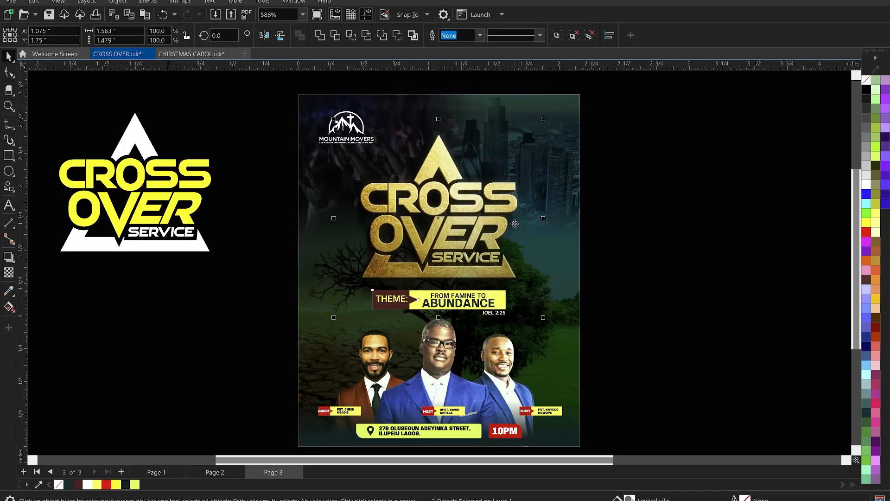
{"action": "left_click_drag", "start_coordinate": [250, 278], "coordinate": [595, 366]}
{"action": "key", "text": "Up"}
{"action": "key", "text": "Up"}
{"action": "key", "text": "Up"}
{"action": "key", "text": "Up"}
{"action": "key", "text": "Up"}
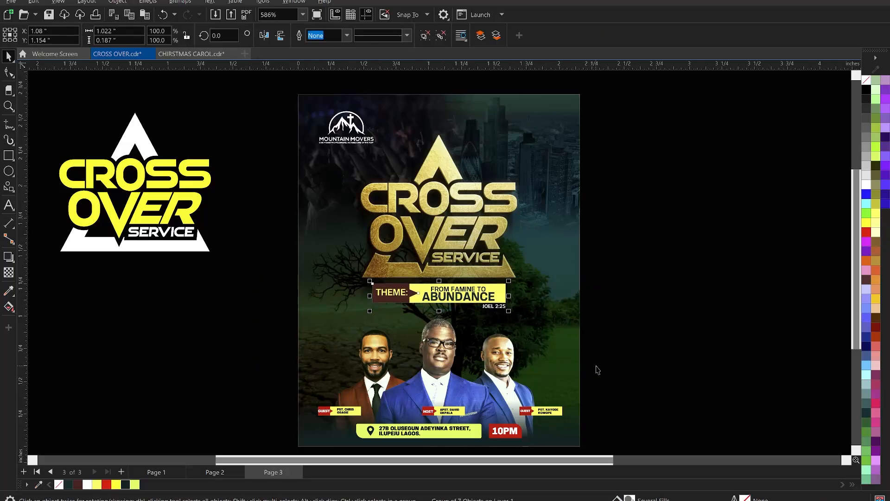
{"action": "left_click", "coordinate": [643, 294]}
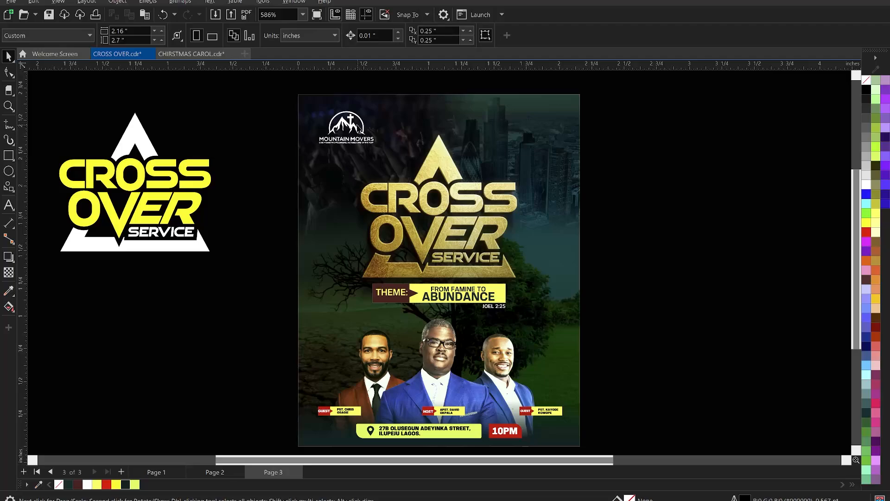
Step: Cut the word PRESENTS from the Mountain Movers flyer notes in Notepad and return to the flyer
{"action": "left_click", "coordinate": [668, 499]}
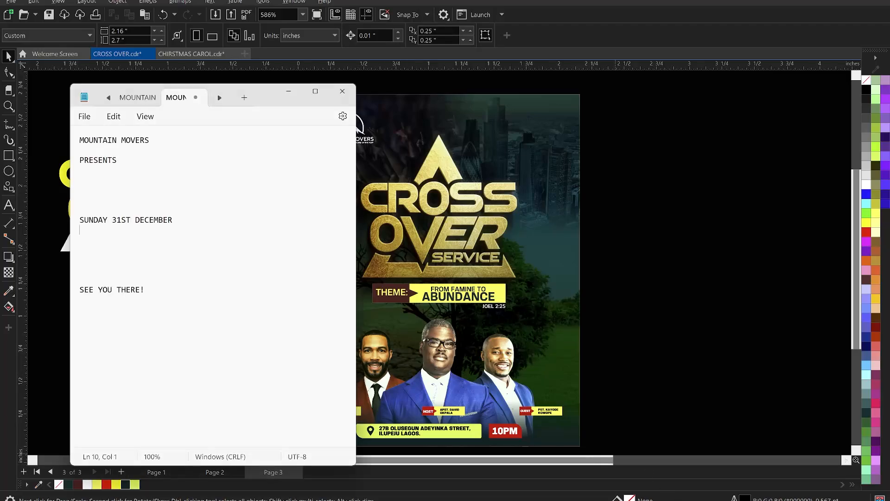
{"action": "left_click_drag", "start_coordinate": [132, 159], "coordinate": [75, 152]}
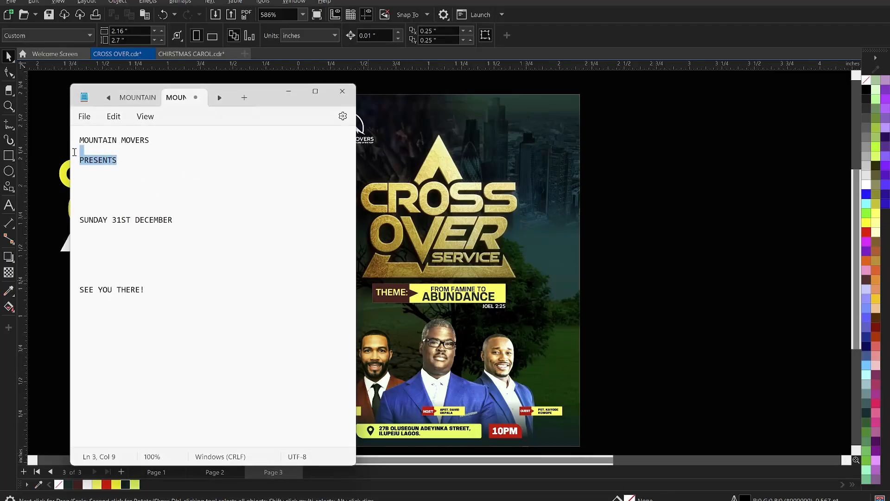
{"action": "key", "text": "ctrl+x"}
{"action": "left_click", "coordinate": [412, 143]}
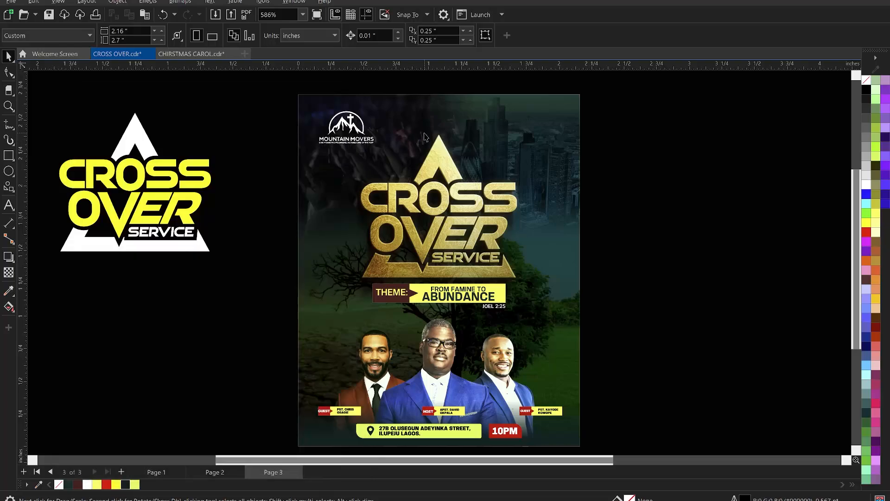
Step: Paste PRESENTS as a text object above the gold title and set its font size to 2 pt
{"action": "left_click", "coordinate": [424, 132]}
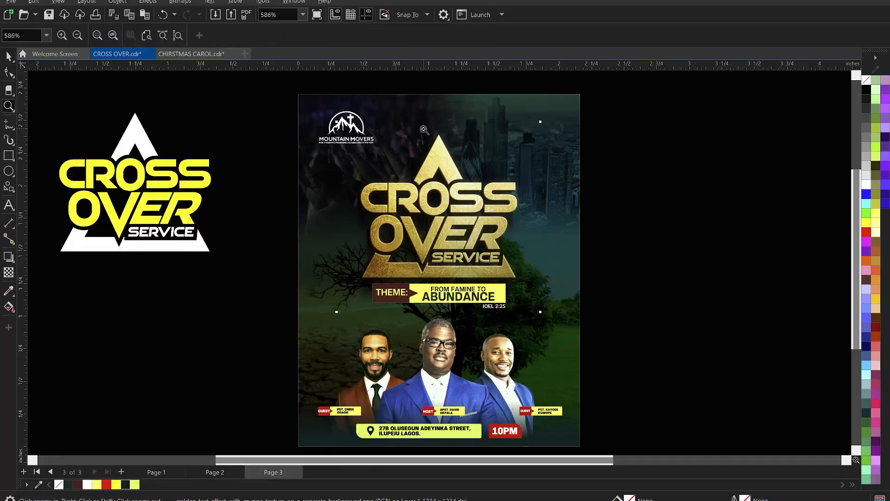
{"action": "left_click", "coordinate": [9, 205]}
{"action": "left_click", "coordinate": [413, 119]}
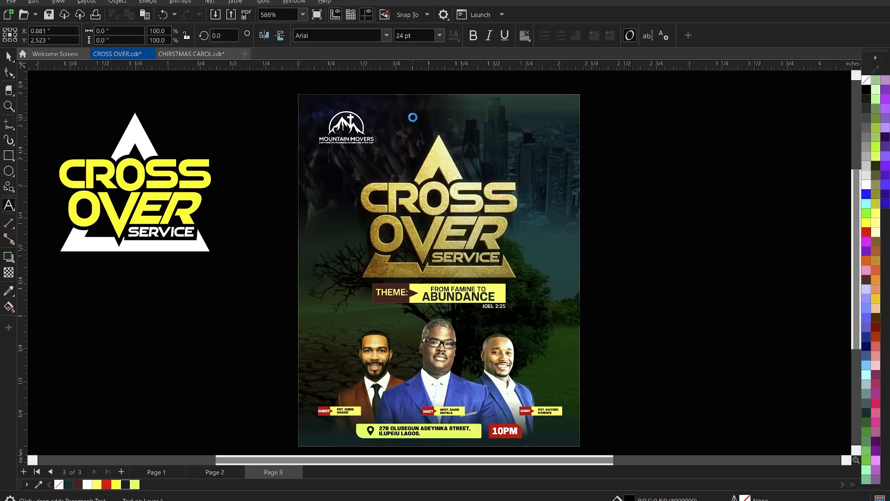
{"action": "key", "text": "ctrl+v"}
{"action": "key", "text": "ctrl+space"}
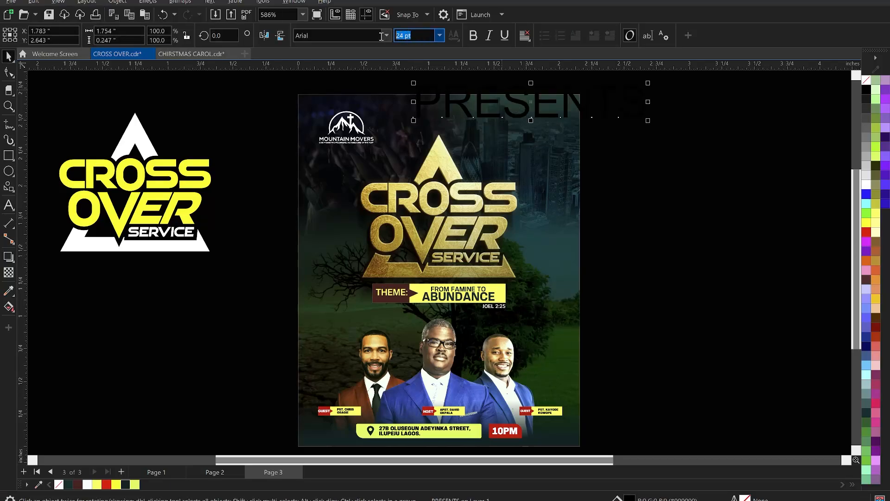
{"action": "type", "text": "2"}
{"action": "key", "text": "Return"}
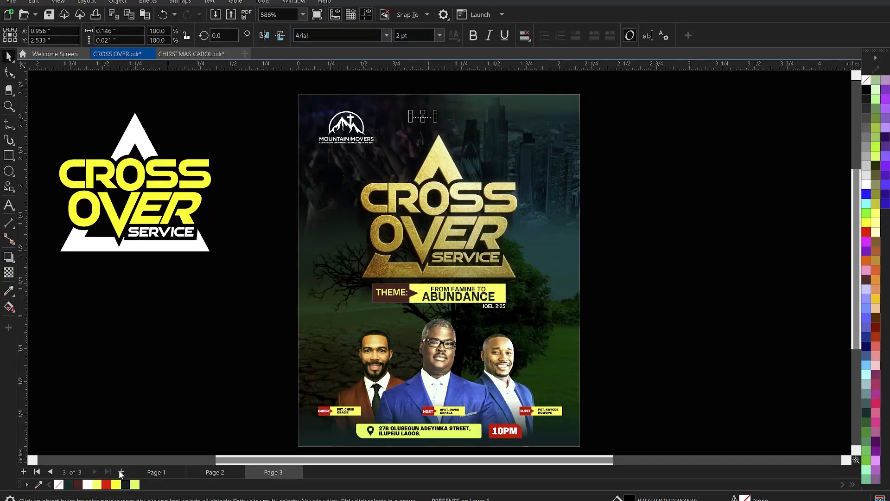
Step: Colour the PRESENTS text light yellow, set it in KonsensBold and scale it to about 3.4 pt
{"action": "scroll", "coordinate": [465, 114], "scroll_direction": "up", "scroll_amount": 1}
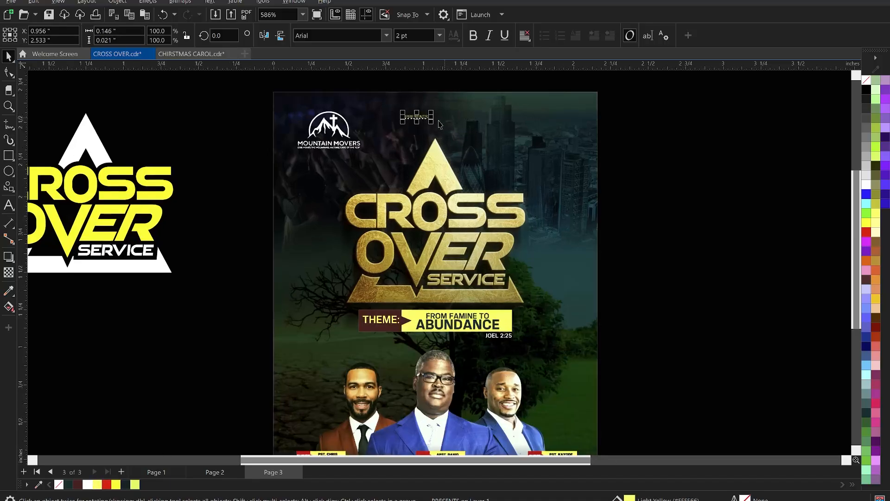
{"action": "left_click_drag", "start_coordinate": [435, 123], "coordinate": [452, 127]}
{"action": "left_click", "coordinate": [386, 35]}
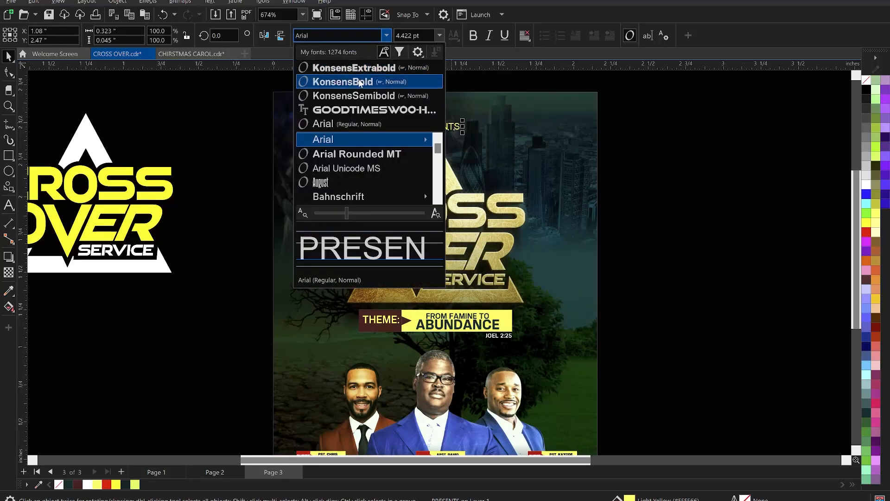
{"action": "left_click", "coordinate": [324, 139]}
{"action": "left_click_drag", "start_coordinate": [461, 133], "coordinate": [452, 134]}
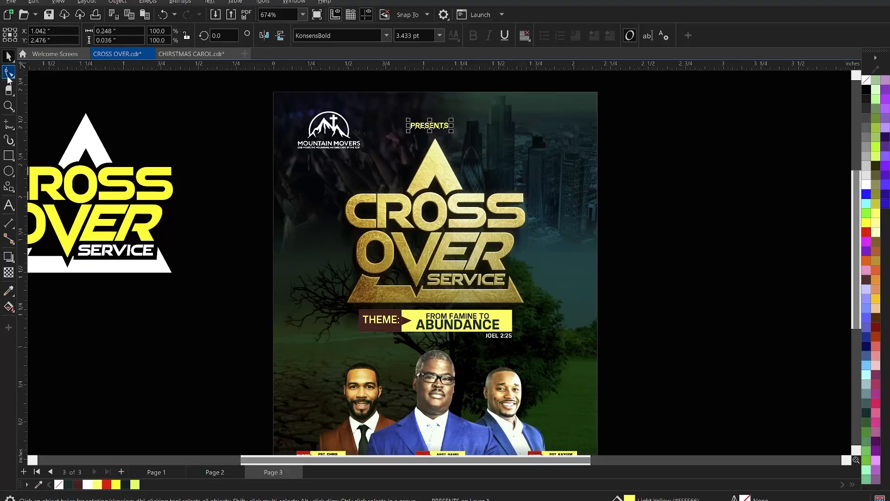
Step: Widen the letter spacing of PRESENTS to about twice the word's original width
{"action": "left_click", "coordinate": [9, 73]}
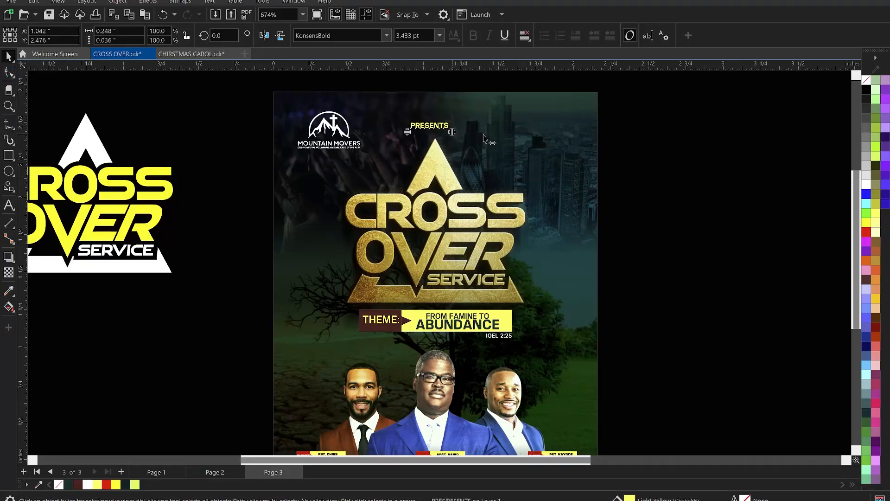
{"action": "left_click_drag", "start_coordinate": [484, 138], "coordinate": [487, 139]}
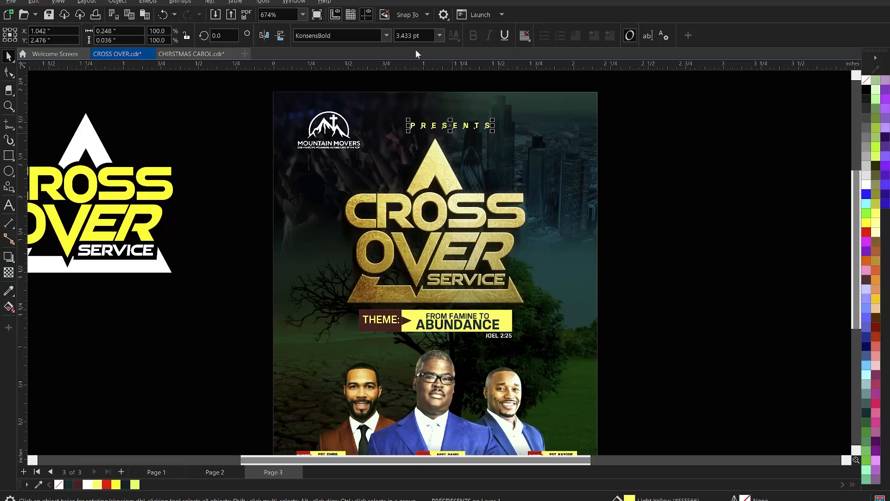
{"action": "left_click", "coordinate": [423, 37]}
{"action": "left_click", "coordinate": [680, 168]}
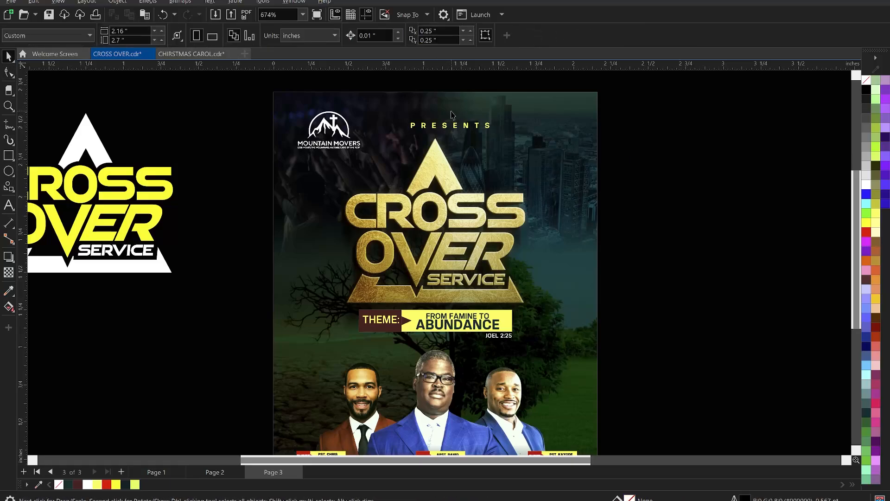
Step: Set the PRESENTS text to 3 pt and centre it above the gold title
{"action": "left_click", "coordinate": [467, 131]}
{"action": "left_click", "coordinate": [425, 36]}
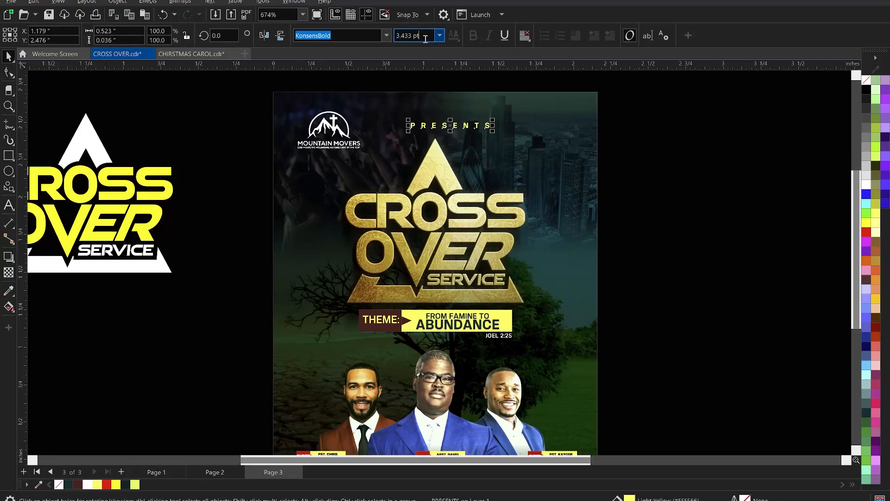
{"action": "type", "text": "3"}
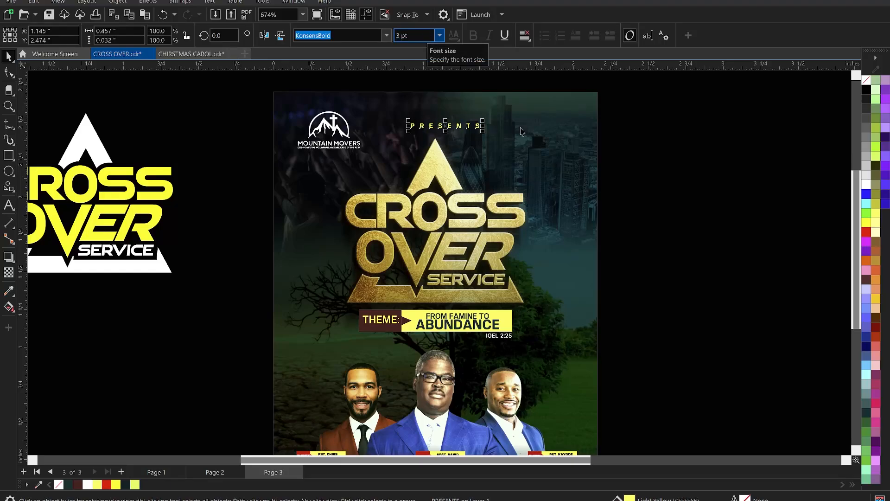
{"action": "left_click", "coordinate": [538, 134]}
{"action": "left_click", "coordinate": [661, 162]}
Step: Draw a rectangle about 0.22 by 0.25 inch beside the head of the minister on the flyer's left side
{"action": "scroll", "coordinate": [491, 150], "scroll_direction": "down", "scroll_amount": 1}
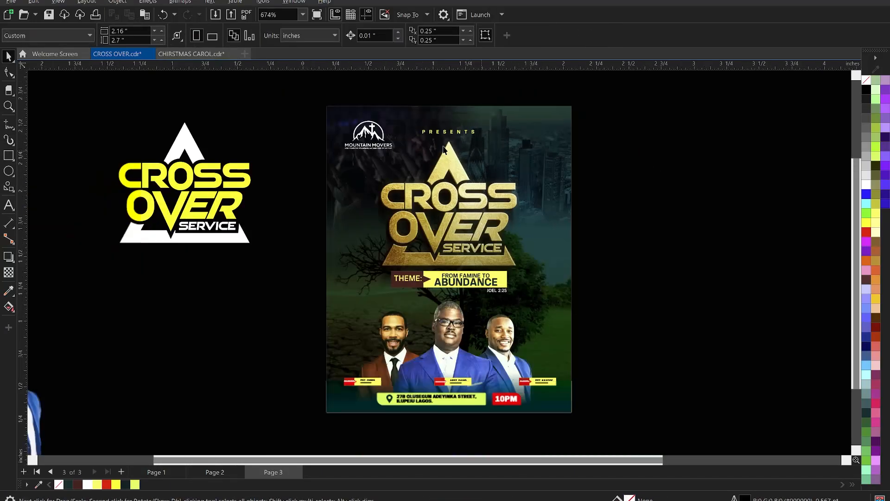
{"action": "scroll", "coordinate": [443, 149], "scroll_direction": "down", "scroll_amount": 1}
{"action": "key", "text": "z"}
{"action": "left_click_drag", "start_coordinate": [334, 106], "coordinate": [579, 395]}
{"action": "key", "text": "space"}
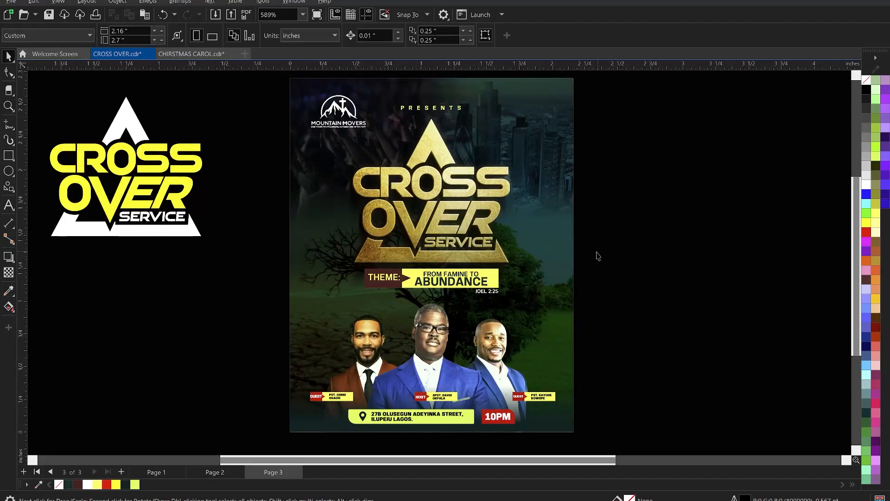
{"action": "scroll", "coordinate": [353, 324], "scroll_direction": "up", "scroll_amount": 1}
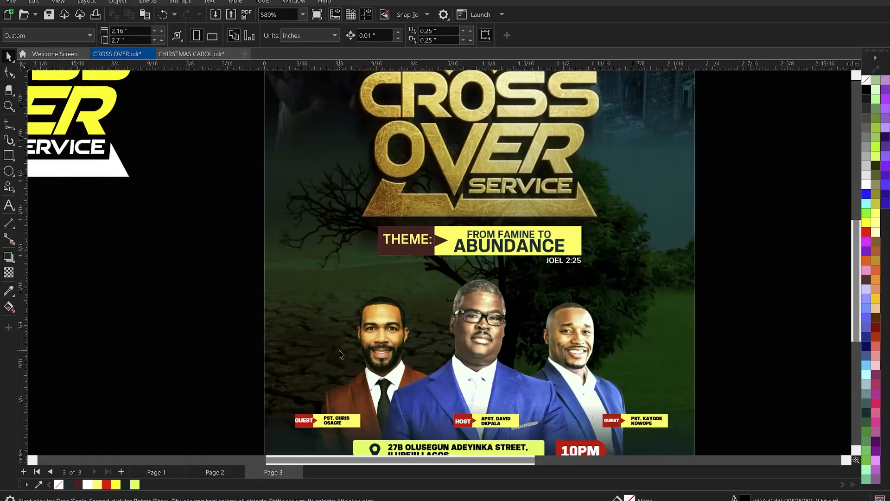
{"action": "left_click", "coordinate": [7, 158]}
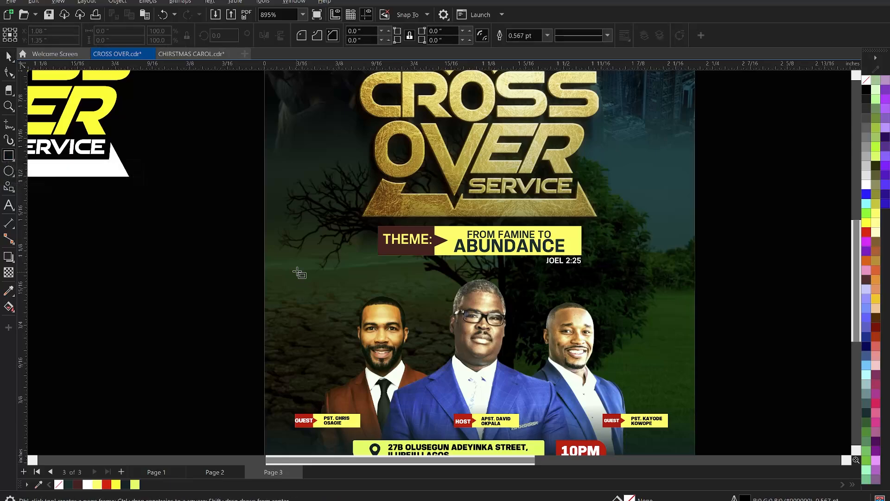
{"action": "mouse_move", "coordinate": [305, 281]}
{"action": "left_mouse_down"}
{"action": "mouse_move", "coordinate": [352, 342]}
{"action": "mouse_move", "coordinate": [349, 331]}
{"action": "mouse_move", "coordinate": [320, 320]}
{"action": "mouse_move", "coordinate": [322, 303]}
{"action": "left_mouse_up"}
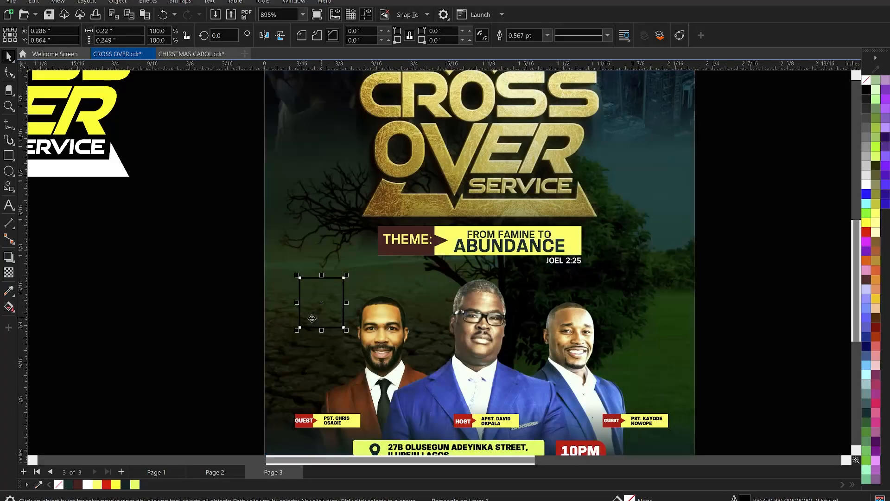
Step: Colour the small rectangle's outline white and give it extended square line caps
{"action": "scroll", "coordinate": [312, 319], "scroll_direction": "up", "scroll_amount": 3}
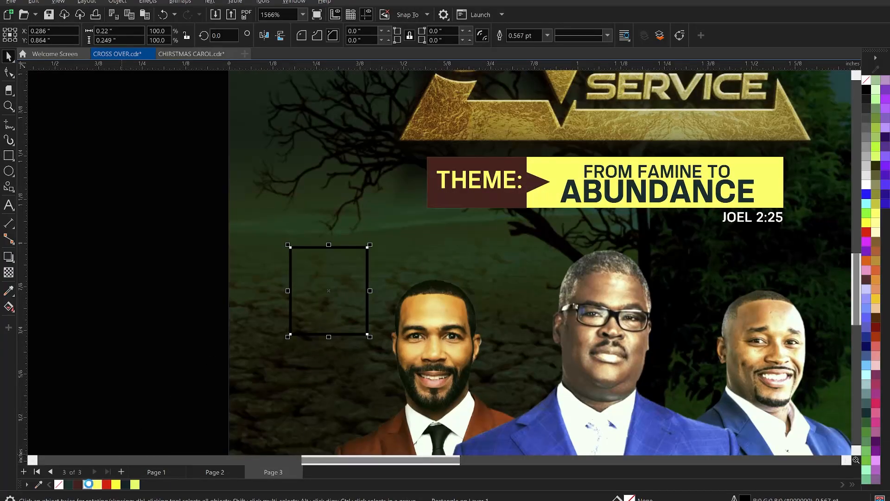
{"action": "right_click", "coordinate": [88, 484]}
{"action": "scroll", "coordinate": [315, 309], "scroll_direction": "up", "scroll_amount": 3}
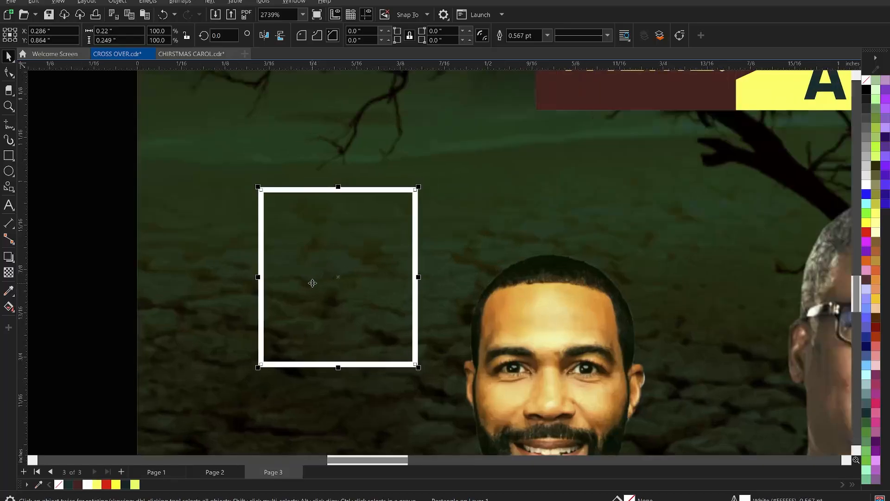
{"action": "scroll", "coordinate": [312, 282], "scroll_direction": "up", "scroll_amount": 1}
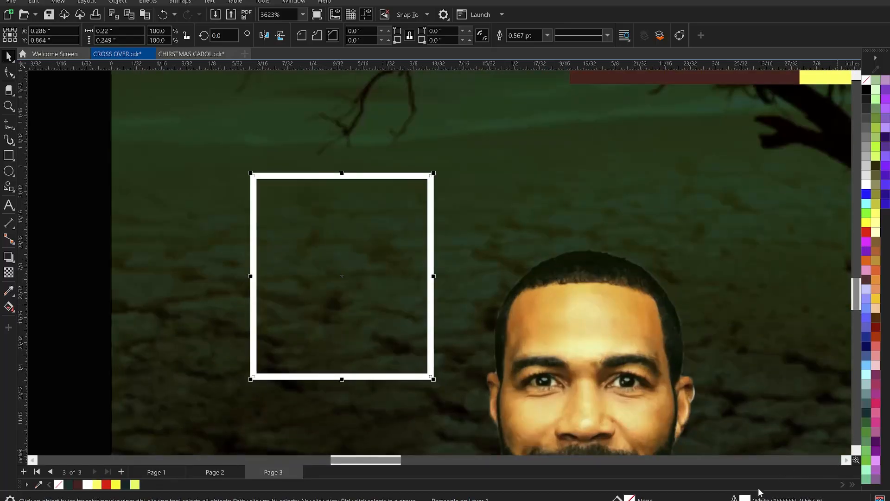
{"action": "key", "text": "F12"}
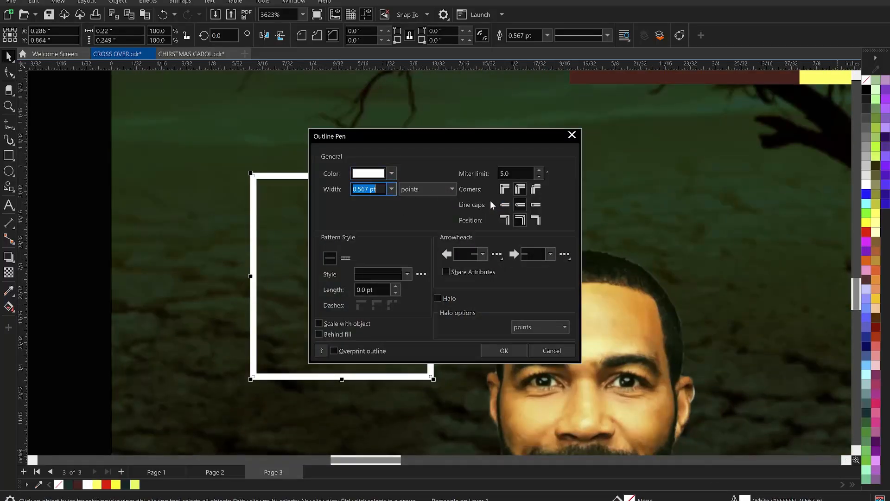
{"action": "left_click", "coordinate": [535, 205]}
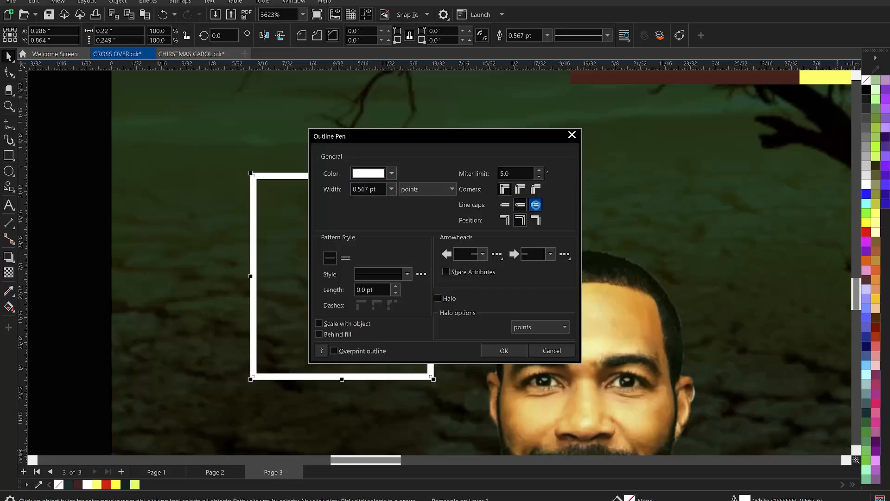
{"action": "left_click", "coordinate": [504, 350]}
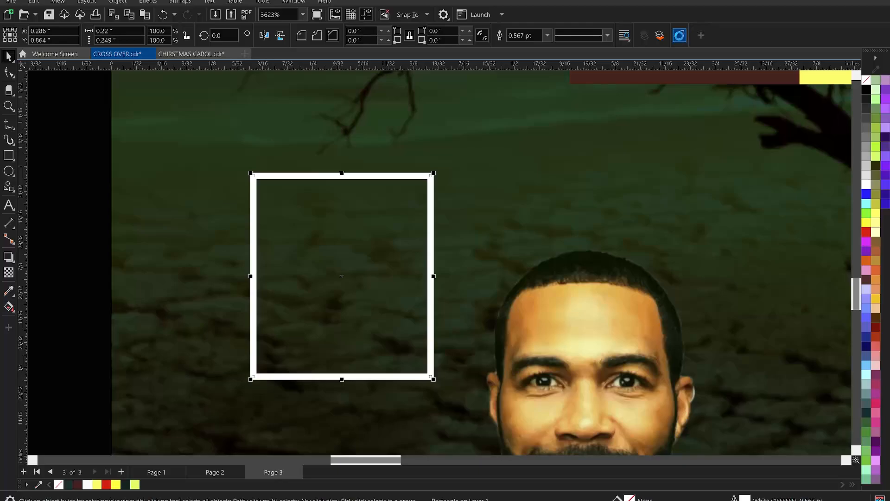
Step: Convert the white rectangle to curves and break its path at the middle of its left side
{"action": "left_click", "coordinate": [679, 36]}
{"action": "scroll", "coordinate": [267, 308], "scroll_direction": "up", "scroll_amount": 1}
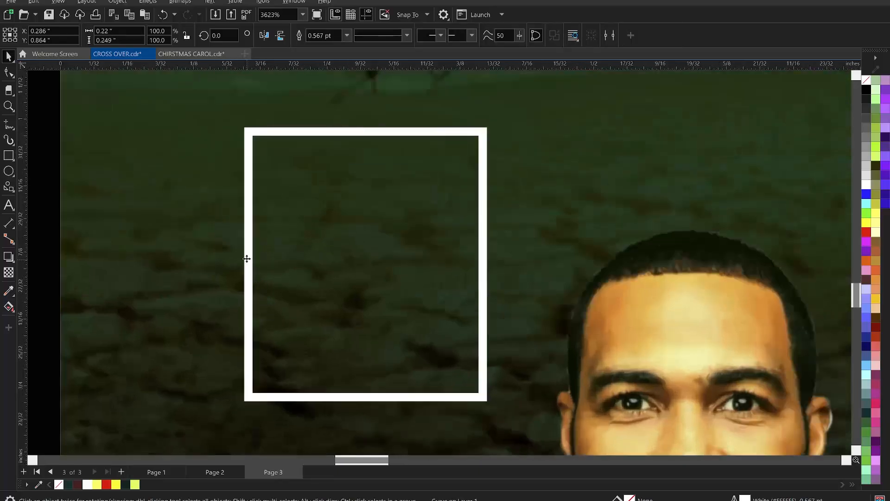
{"action": "key", "text": "F10"}
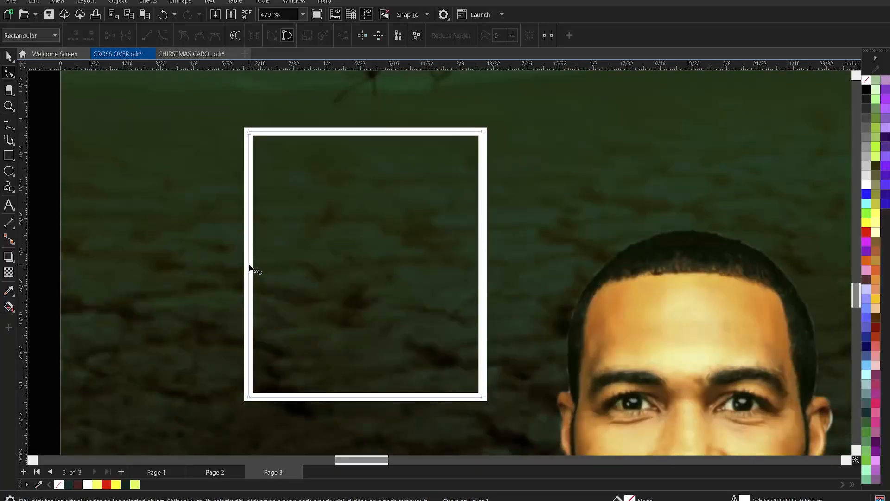
{"action": "left_click", "coordinate": [249, 267]}
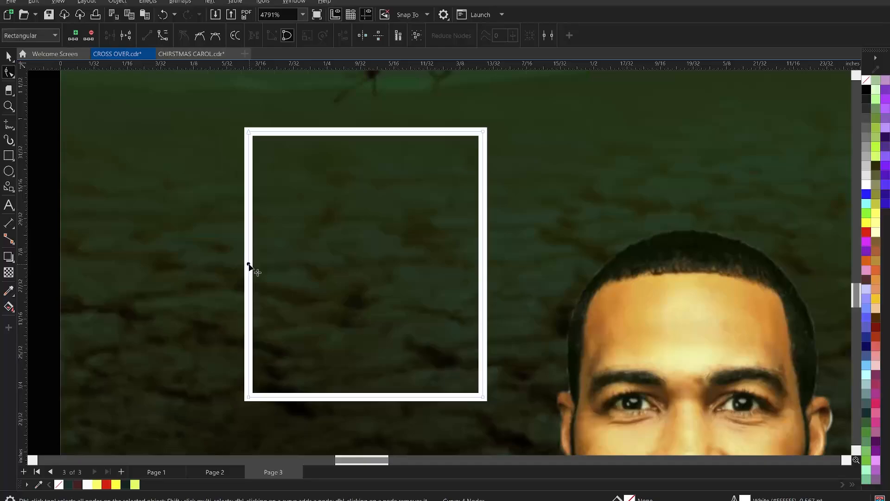
{"action": "left_click", "coordinate": [127, 36]}
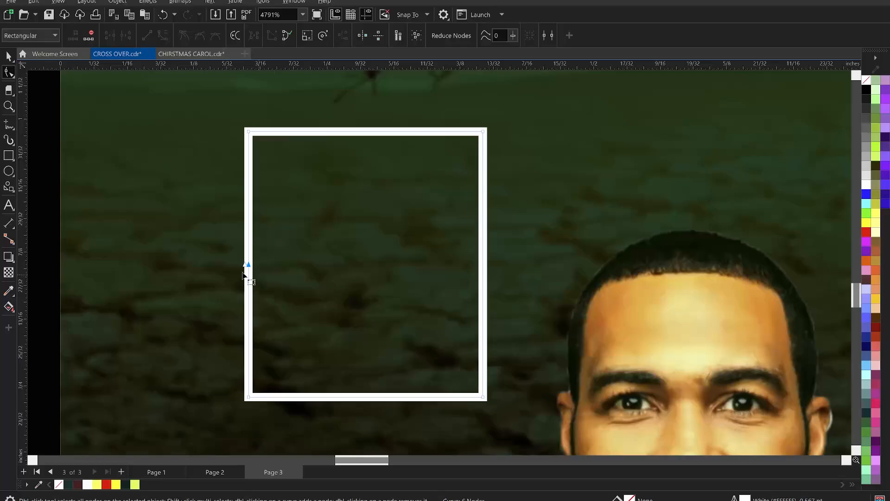
Step: Pull the two broken path ends apart vertically to open a gap in the white frame's left side
{"action": "mouse_move", "coordinate": [249, 267]}
{"action": "left_mouse_down"}
{"action": "mouse_move", "coordinate": [255, 234]}
{"action": "mouse_move", "coordinate": [256, 263]}
{"action": "left_mouse_up"}
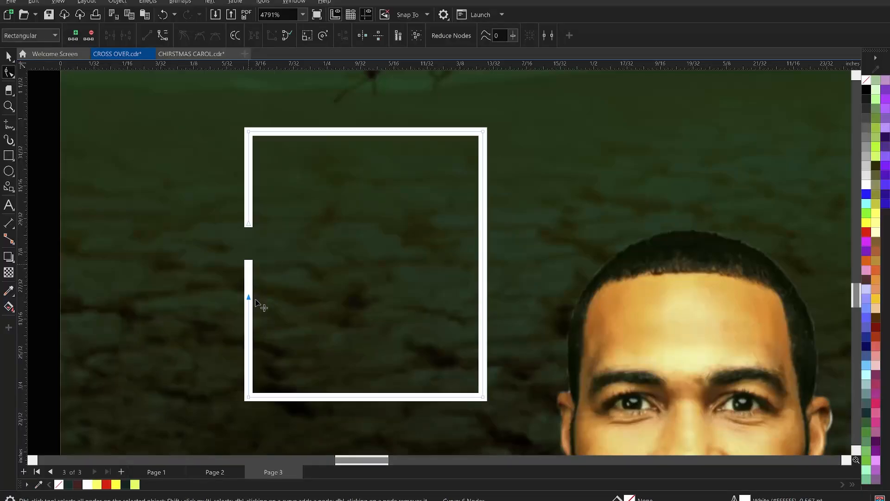
{"action": "mouse_move", "coordinate": [256, 303]}
{"action": "left_mouse_down"}
{"action": "mouse_move", "coordinate": [249, 314]}
{"action": "mouse_move", "coordinate": [249, 305]}
{"action": "left_mouse_up"}
{"action": "key", "text": "space"}
{"action": "scroll", "coordinate": [262, 254], "scroll_direction": "down", "scroll_amount": 3}
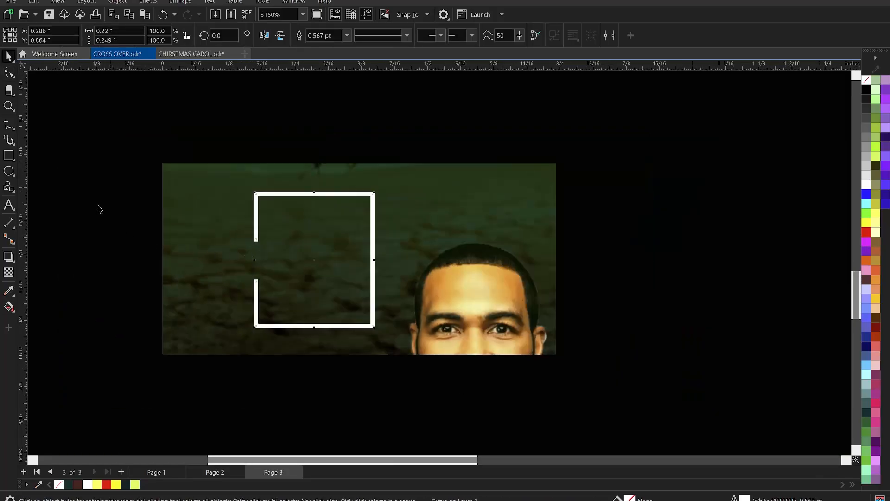
{"action": "left_click", "coordinate": [98, 206]}
{"action": "scroll", "coordinate": [354, 271], "scroll_direction": "down", "scroll_amount": 3}
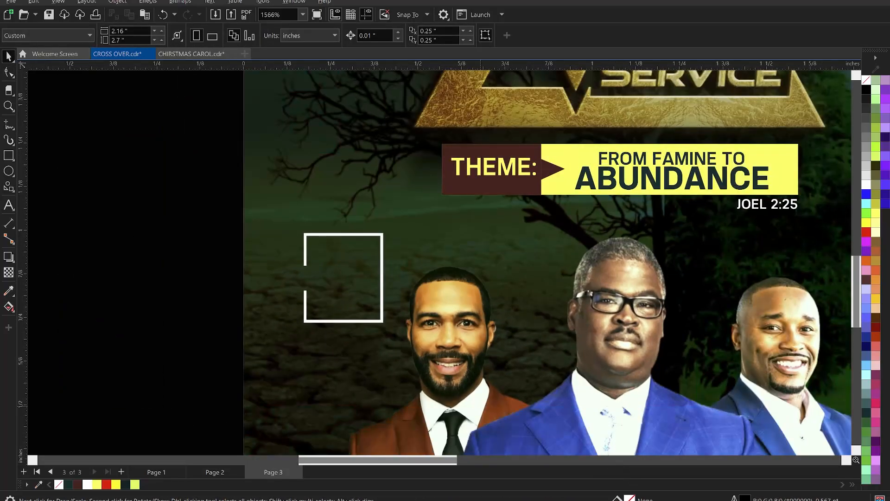
Step: Switch to Notepad, cut the line SEE YOU THERE! and return to the CorelDRAW flyer
{"action": "key", "text": "alt+Tab"}
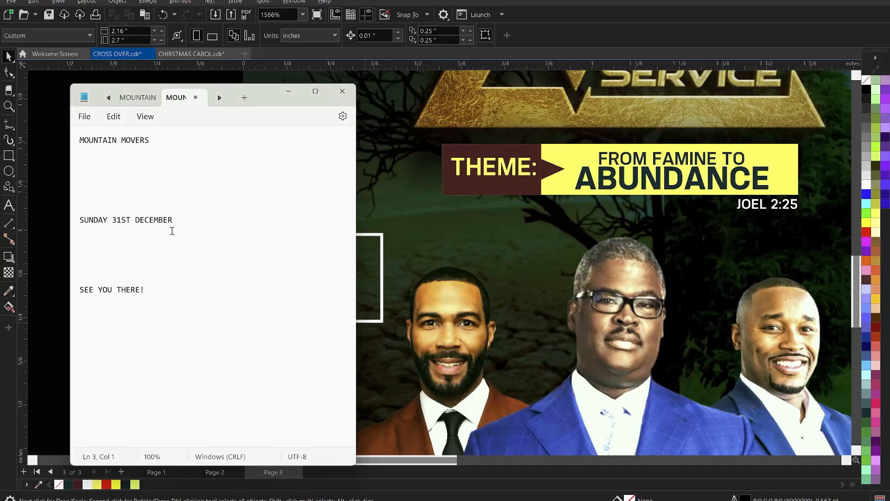
{"action": "left_click_drag", "start_coordinate": [159, 289], "coordinate": [77, 274]}
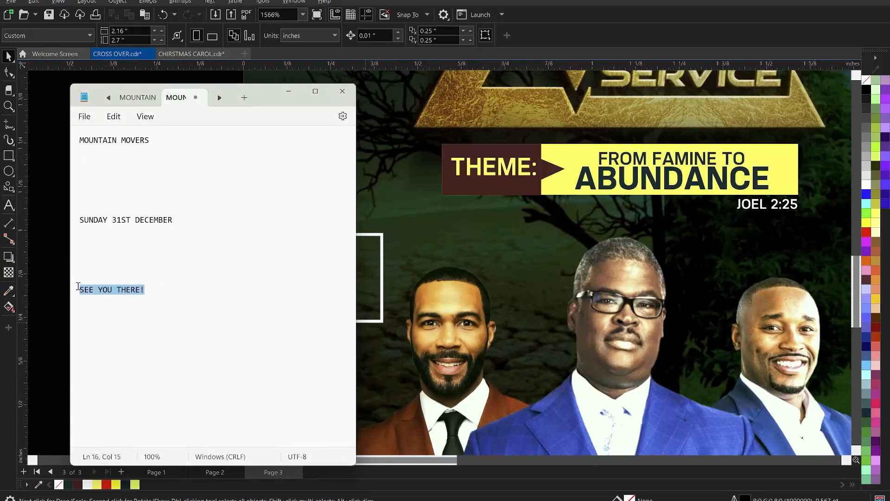
{"action": "key", "text": "ctrl+x"}
{"action": "key", "text": "alt+Tab"}
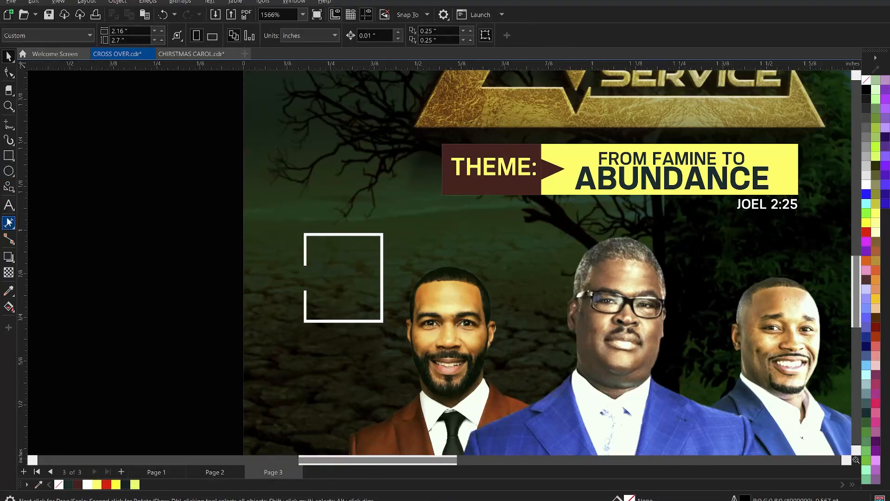
Step: Paste SEE YOU THERE! as artistic text at the open white frame and set it to 3 pt
{"action": "left_click", "coordinate": [9, 204]}
{"action": "left_click", "coordinate": [325, 260]}
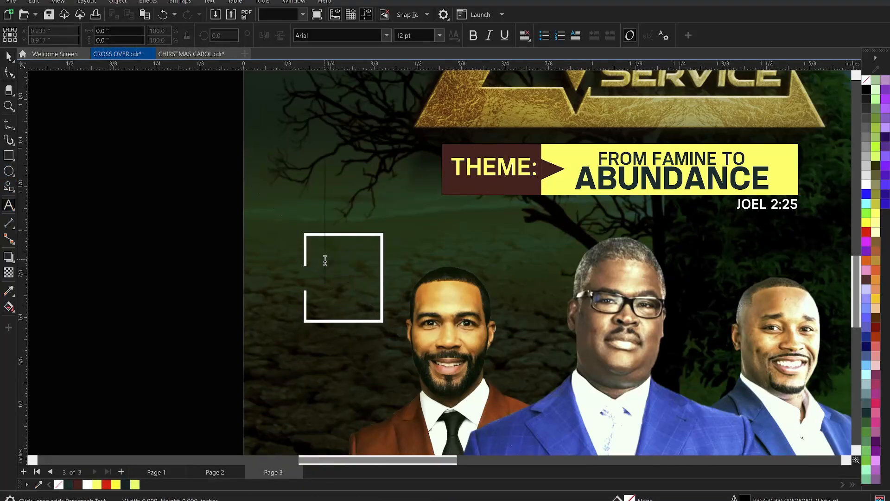
{"action": "key", "text": "ctrl+v"}
{"action": "key", "text": "ctrl+space"}
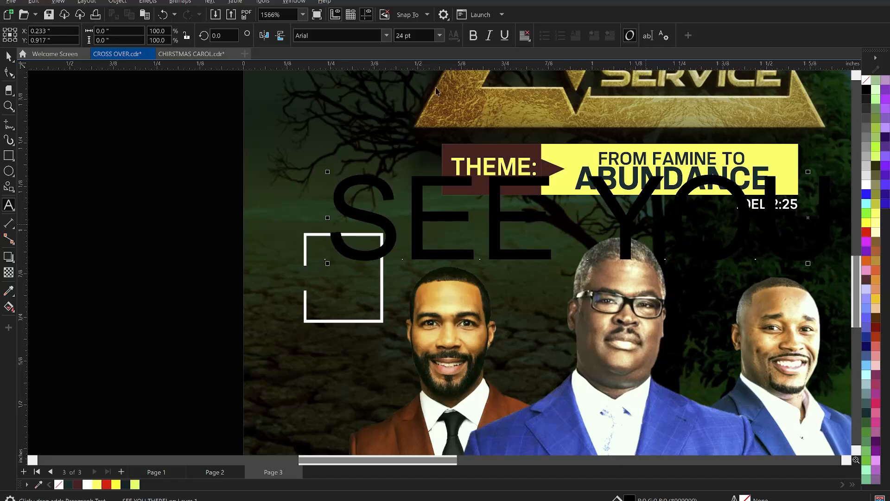
{"action": "left_click", "coordinate": [428, 37]}
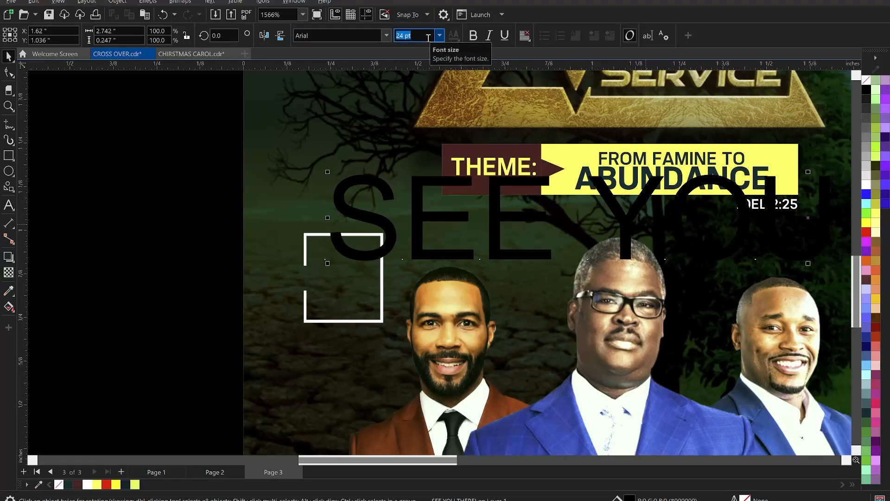
{"action": "key", "text": "Return"}
{"action": "scroll", "coordinate": [351, 296], "scroll_direction": "up", "scroll_amount": 2}
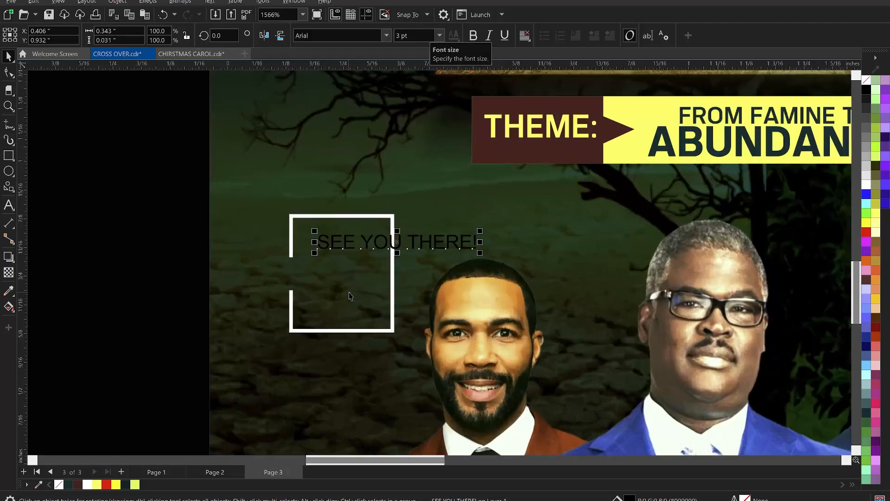
Step: Split SEE YOU THERE! into three centre-aligned lines, one word each, and position the text inside the white frame
{"action": "scroll", "coordinate": [365, 236], "scroll_direction": "up", "scroll_amount": 2}
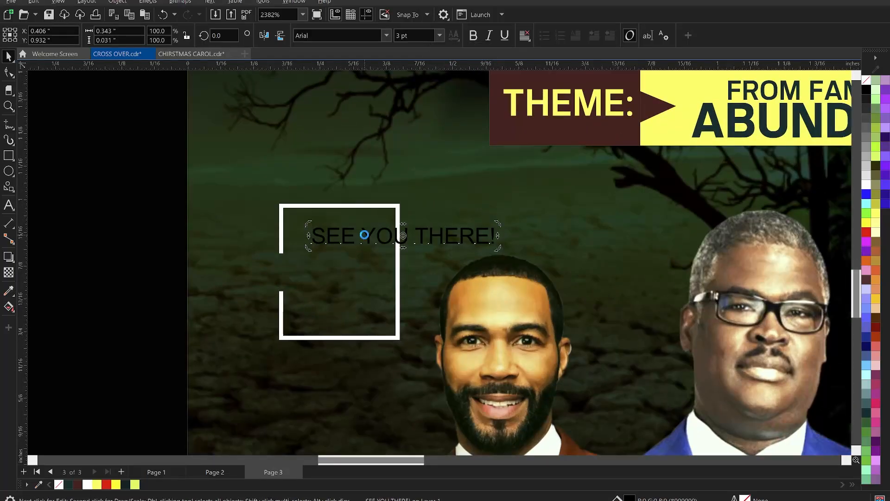
{"action": "double_click", "coordinate": [365, 235]}
{"action": "key", "text": "Return"}
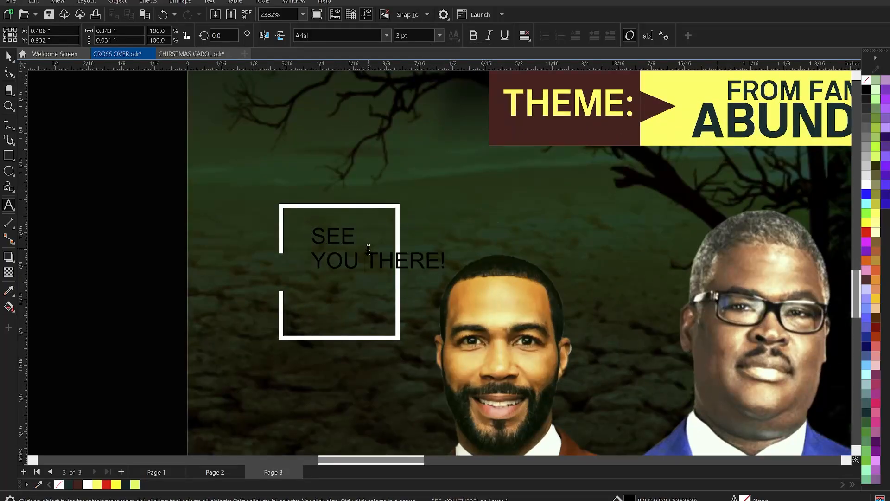
{"action": "key", "text": "Return"}
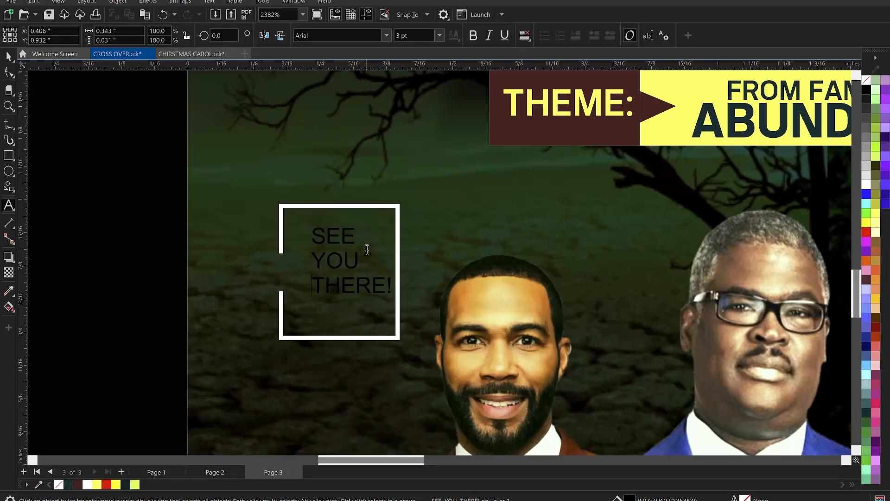
{"action": "key", "text": "ctrl+a"}
{"action": "key", "text": "ctrl+e"}
{"action": "key", "text": "ctrl+space"}
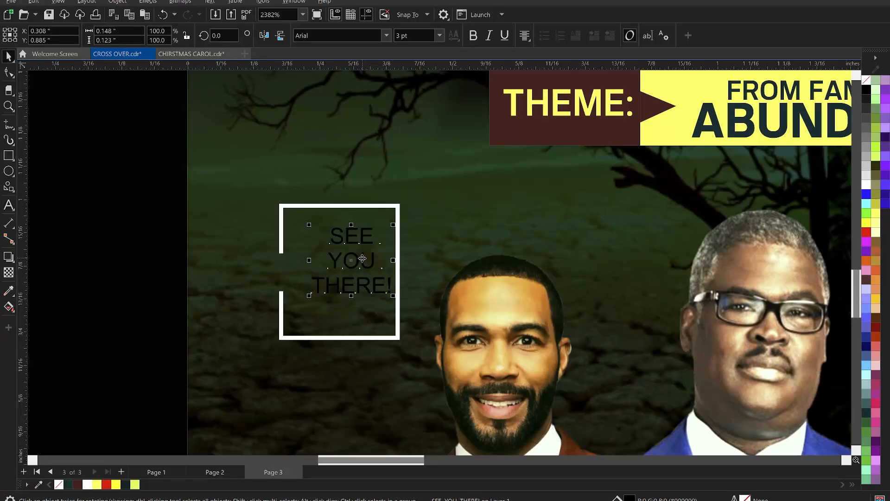
{"action": "left_click_drag", "start_coordinate": [362, 258], "coordinate": [356, 264]}
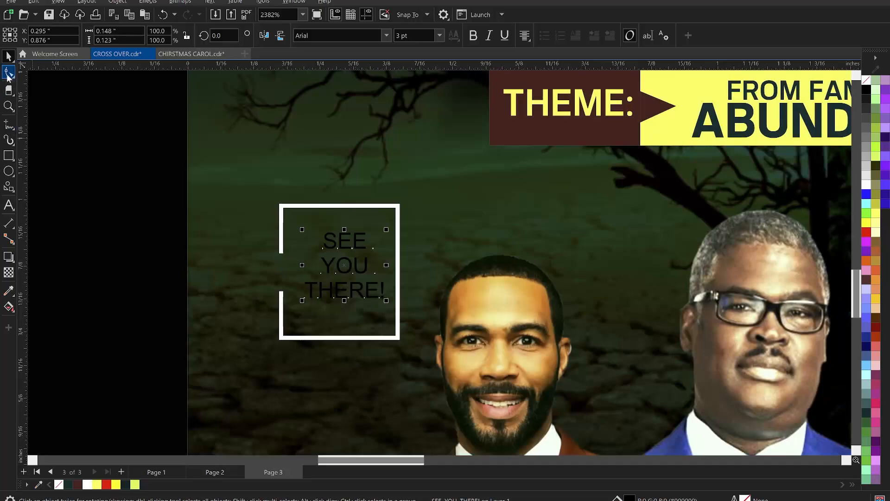
Step: Tighten the line spacing of SEE YOU THERE! and break the text apart into separate lines
{"action": "left_click", "coordinate": [9, 73]}
{"action": "left_click_drag", "start_coordinate": [301, 301], "coordinate": [304, 286]}
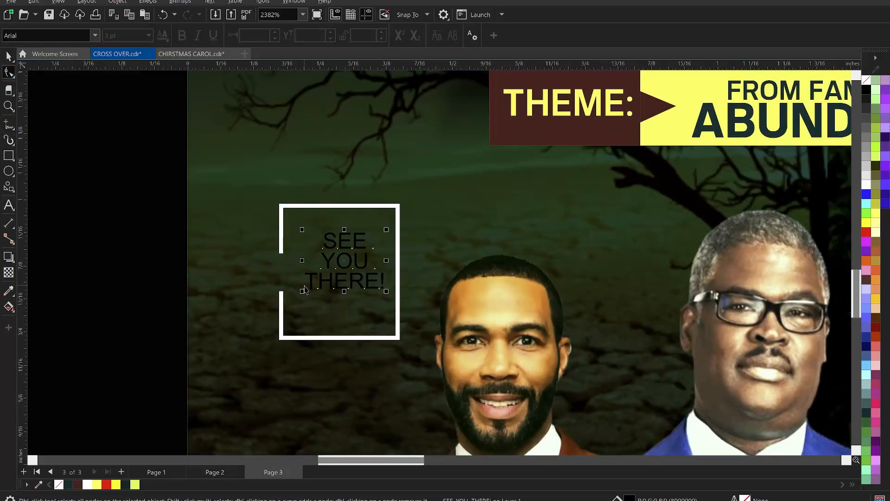
{"action": "key", "text": "ctrl+space"}
{"action": "key", "text": "ctrl+k"}
{"action": "scroll", "coordinate": [305, 289], "scroll_direction": "up", "scroll_amount": 1}
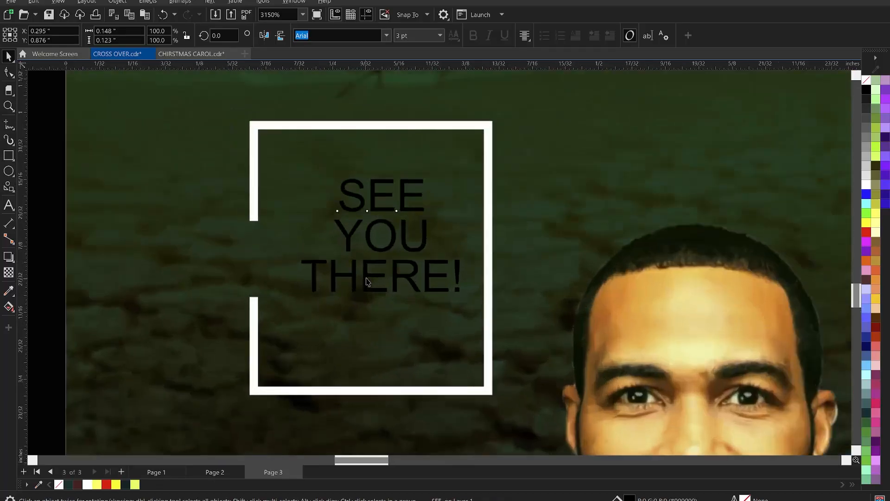
Step: Scale THERE! down to about 1.7 pt so it matches the width of YOU and sits centred beneath it
{"action": "left_click", "coordinate": [391, 287]}
{"action": "scroll", "coordinate": [391, 288], "scroll_direction": "up", "scroll_amount": 1}
{"action": "left_click_drag", "start_coordinate": [468, 298], "coordinate": [409, 267]}
{"action": "scroll", "coordinate": [415, 256], "scroll_direction": "down", "scroll_amount": 1}
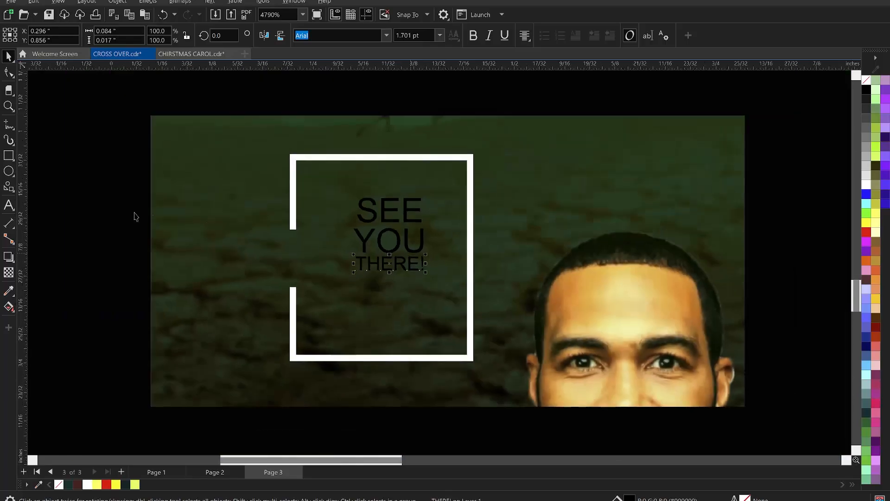
Step: Set the font of all three lines, SEE, YOU and THERE!, to KonsensExtrabold
{"action": "left_click_drag", "start_coordinate": [87, 182], "coordinate": [495, 293]}
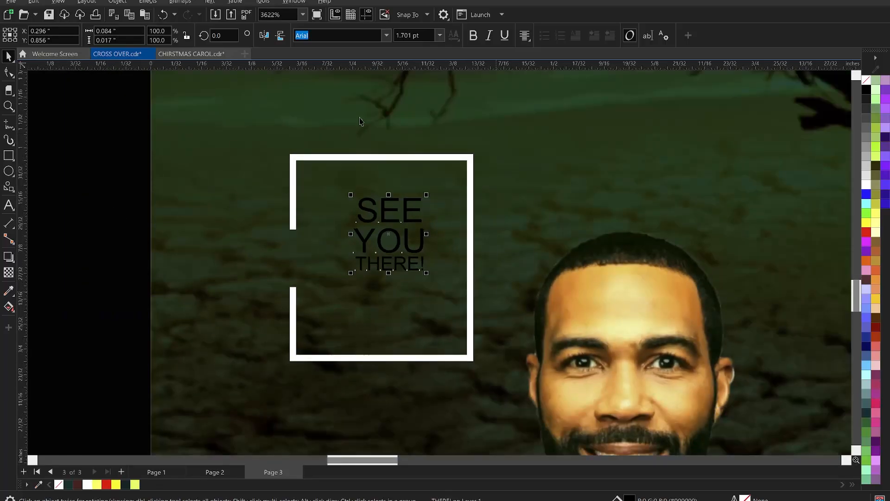
{"action": "left_click", "coordinate": [386, 36]}
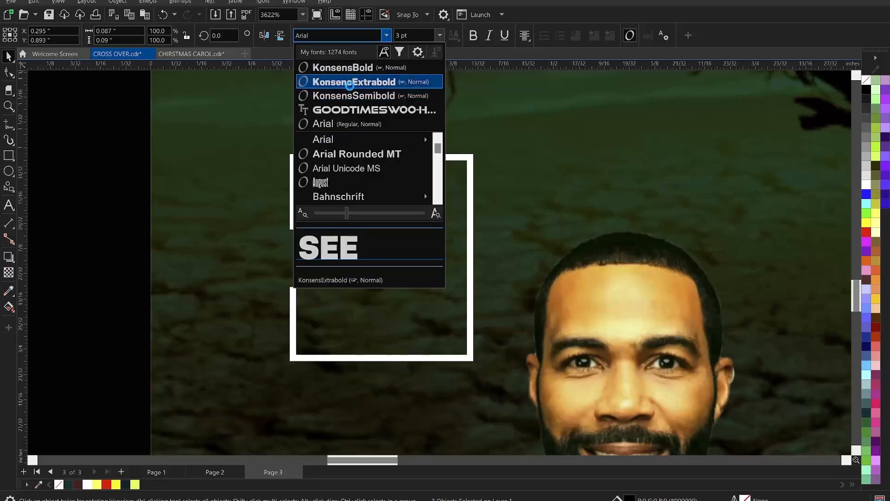
{"action": "left_click", "coordinate": [350, 85]}
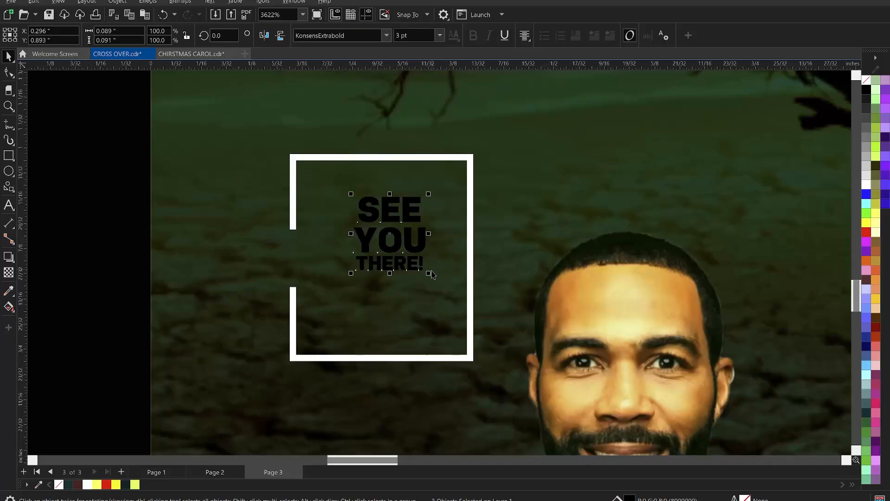
Step: Fill the three lines light yellow and enlarge them to about 0.185 by 0.189 inch, centred in the white frame
{"action": "left_click_drag", "start_coordinate": [428, 273], "coordinate": [465, 311]}
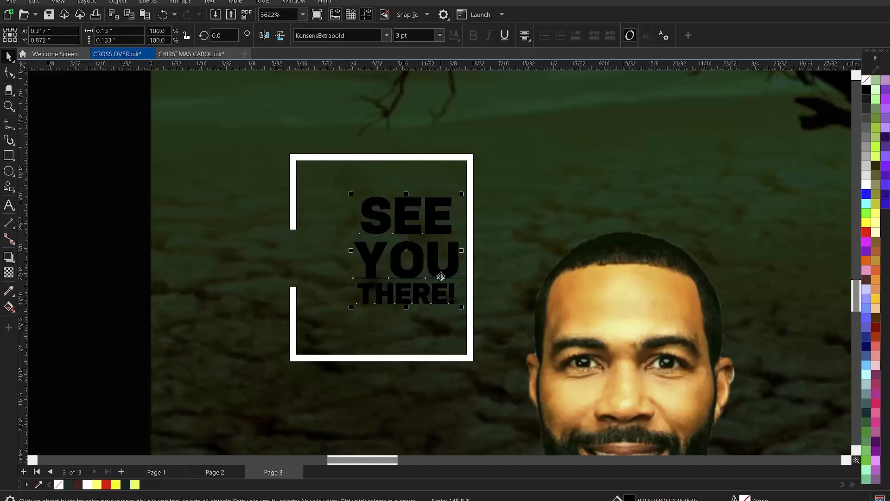
{"action": "left_click_drag", "start_coordinate": [422, 284], "coordinate": [399, 288]}
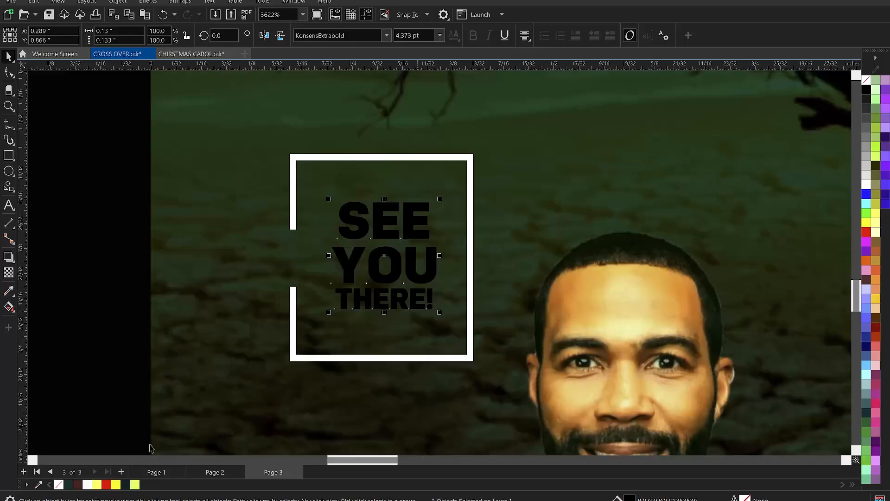
{"action": "left_click", "coordinate": [98, 485]}
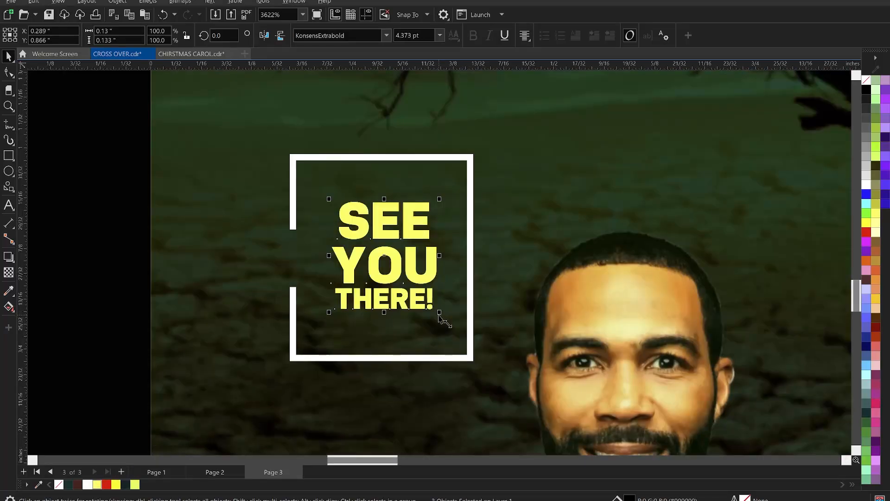
{"action": "left_click_drag", "start_coordinate": [439, 312], "coordinate": [466, 337]}
{"action": "scroll", "coordinate": [439, 330], "scroll_direction": "down", "scroll_amount": 4}
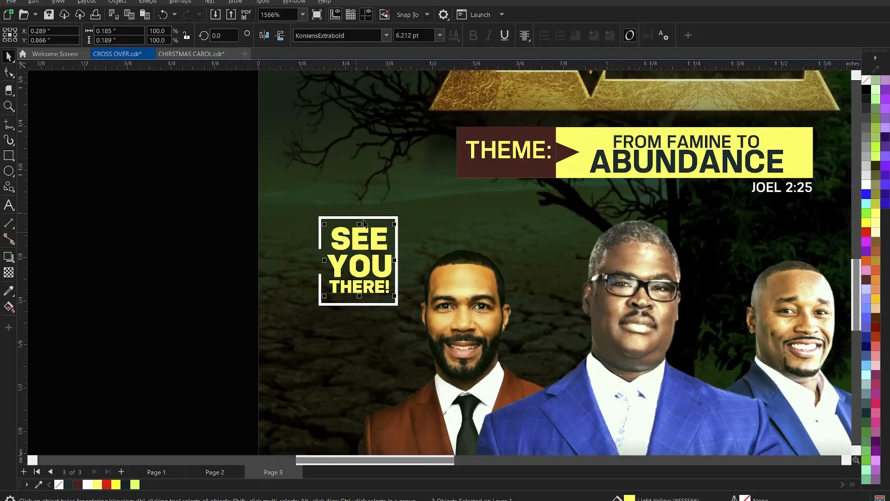
{"action": "key", "text": "Escape"}
Step: Move the white frame together with its SEE YOU THERE! text straight up by about 0.08 inch
{"action": "scroll", "coordinate": [221, 239], "scroll_direction": "down", "scroll_amount": 3}
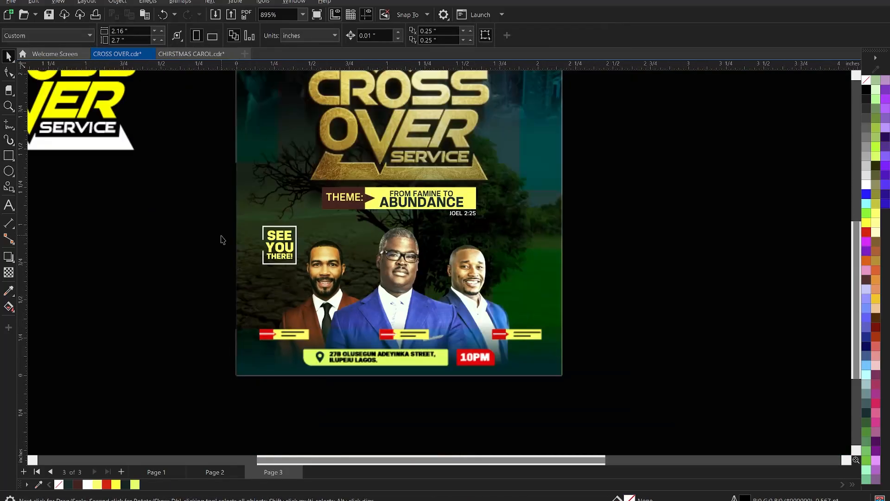
{"action": "left_click_drag", "start_coordinate": [221, 213], "coordinate": [322, 288]}
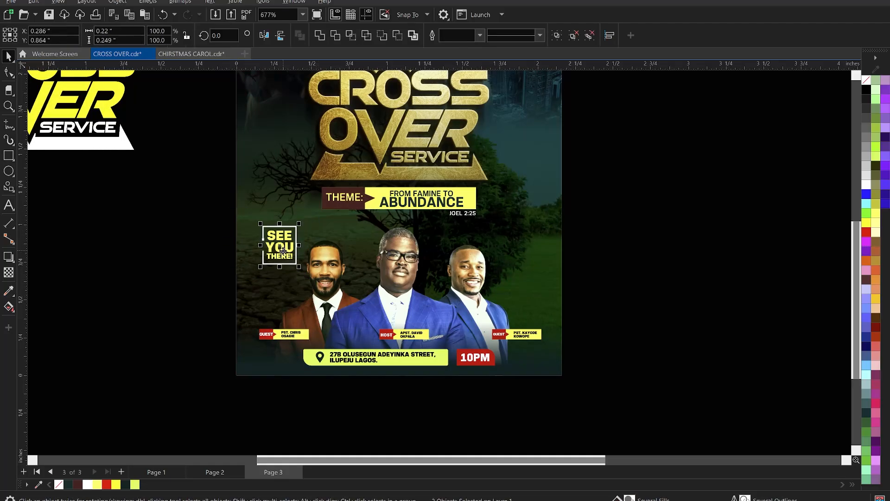
{"action": "left_click_drag", "start_coordinate": [284, 252], "coordinate": [280, 239]}
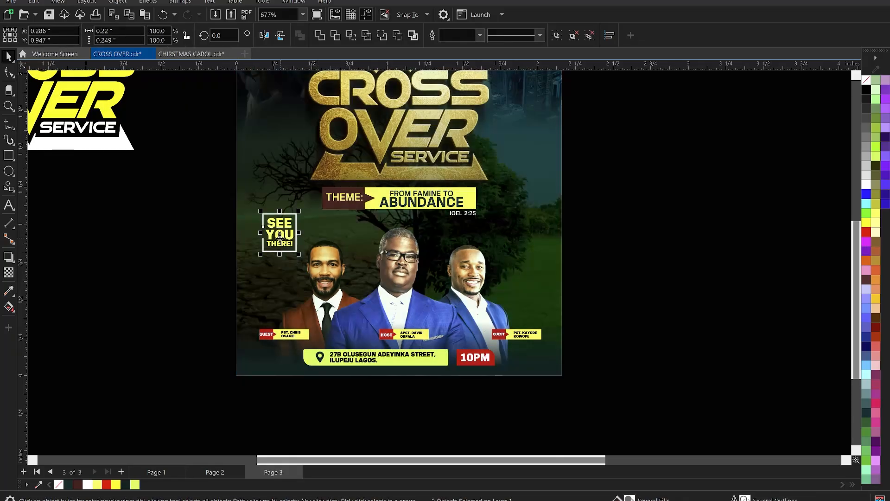
{"action": "left_click", "coordinate": [200, 229]}
Step: Place a copy of the footer's address text over the flyer's right edge, beside the third minister, at about X 2.133, Y 0.807 inch
{"action": "scroll", "coordinate": [414, 274], "scroll_direction": "down", "scroll_amount": 4}
{"action": "scroll", "coordinate": [411, 222], "scroll_direction": "up", "scroll_amount": 1}
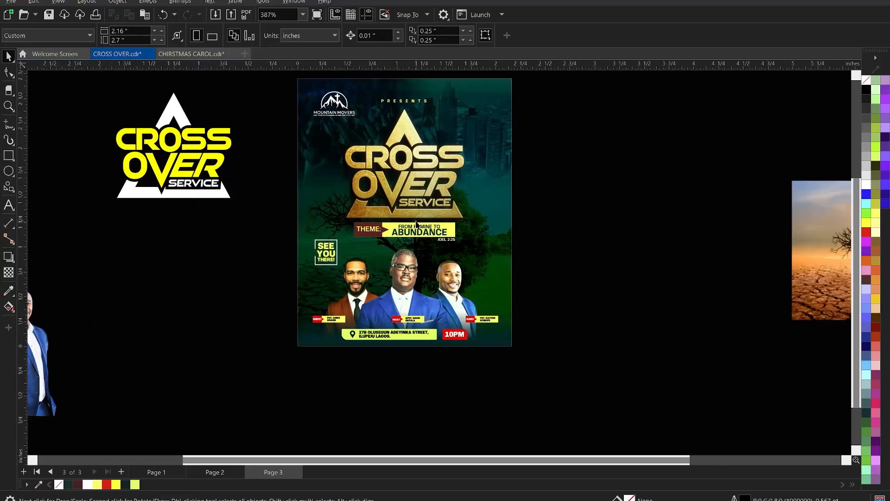
{"action": "scroll", "coordinate": [445, 270], "scroll_direction": "up", "scroll_amount": 2}
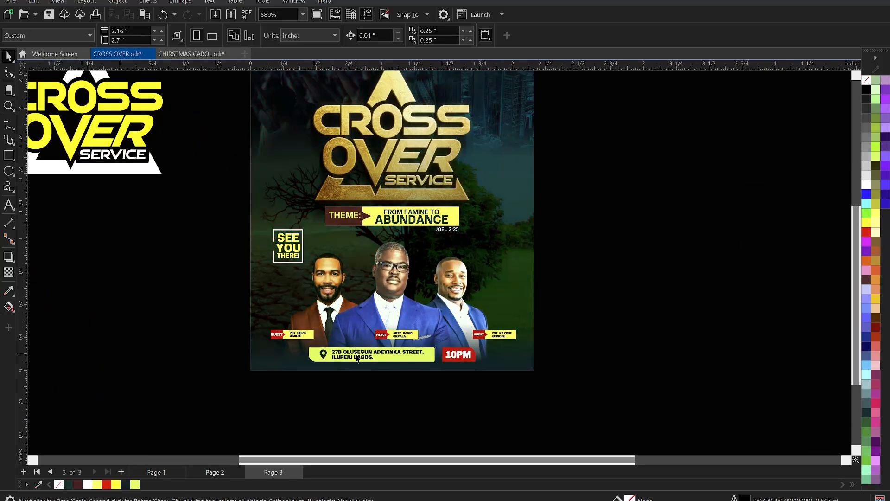
{"action": "left_click", "coordinate": [383, 333]}
{"action": "left_click", "coordinate": [364, 352], "text": "ctrl"}
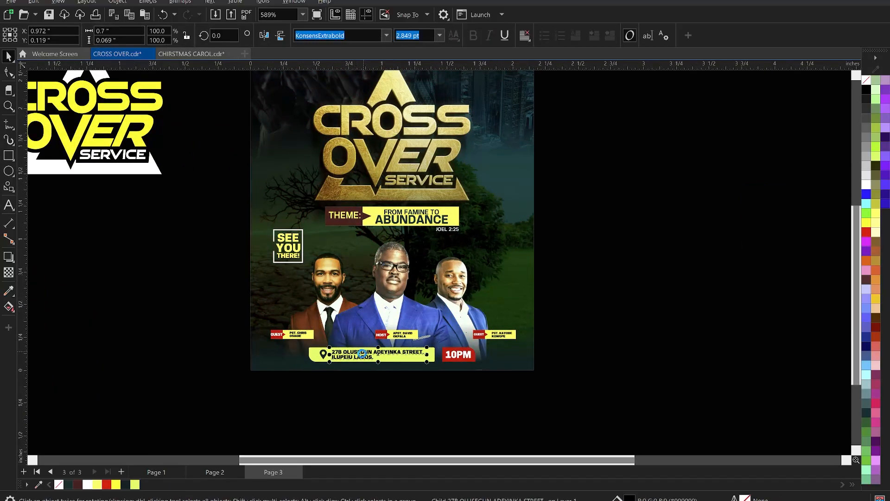
{"action": "left_click_drag", "start_coordinate": [360, 352], "coordinate": [513, 264]}
{"action": "scroll", "coordinate": [513, 264], "scroll_direction": "up", "scroll_amount": 1}
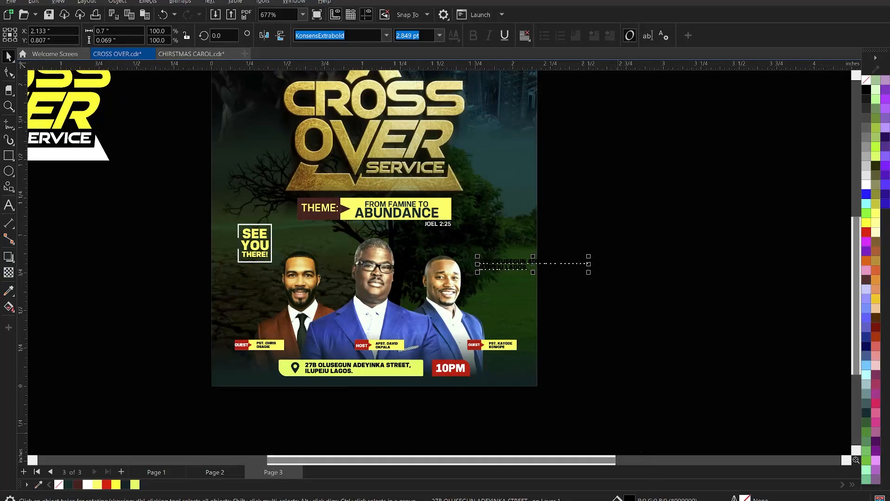
Step: Switch to the Notepad notes, cut the line SUNDAY 31ST DECEMBER and close the notes
{"action": "key", "text": "alt+Tab"}
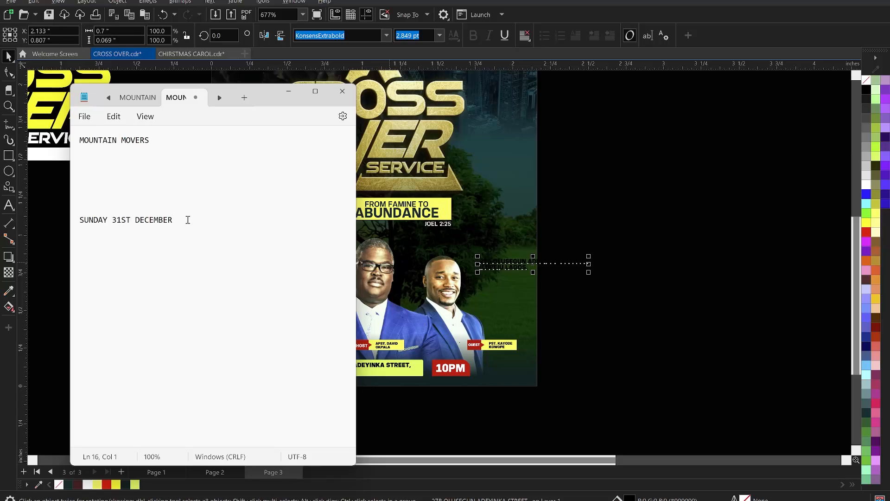
{"action": "left_click_drag", "start_coordinate": [188, 219], "coordinate": [74, 221]}
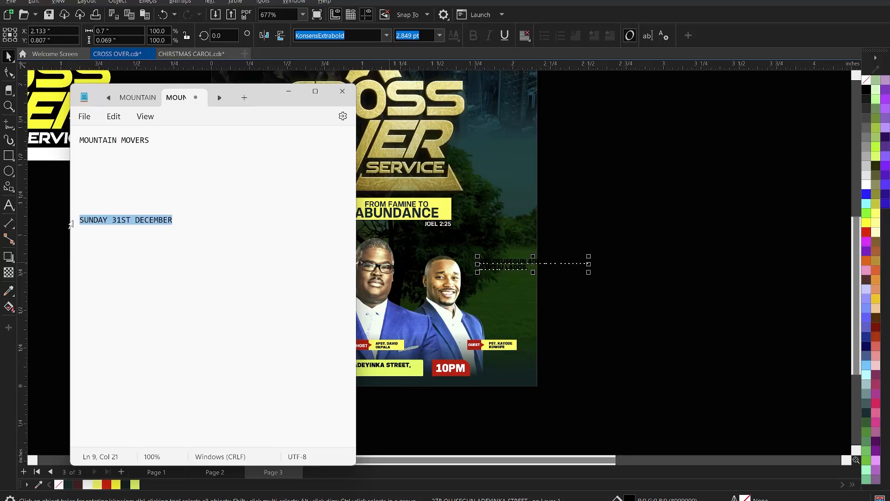
{"action": "key", "text": "ctrl+x"}
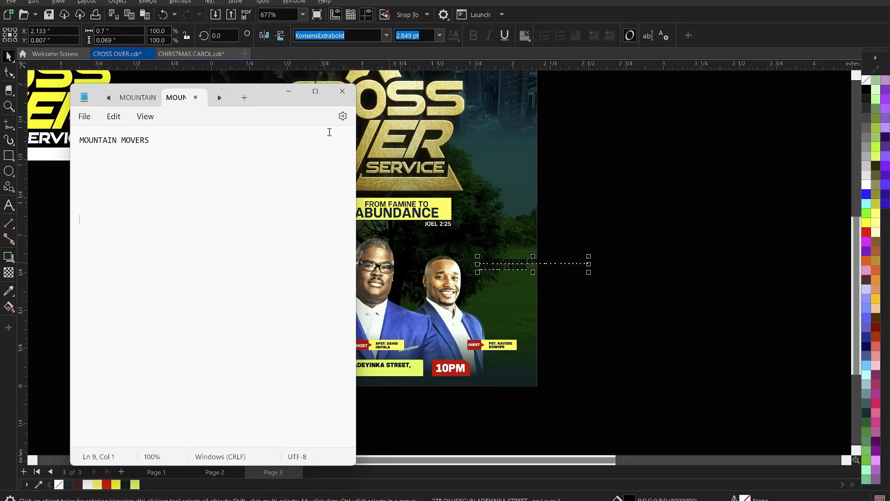
{"action": "left_click", "coordinate": [342, 91]}
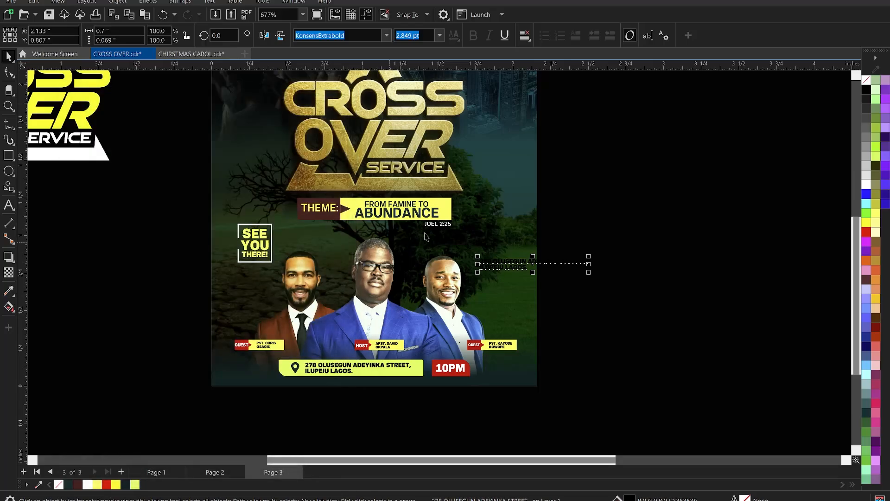
Step: Replace the copied address text beside the third minister with the cut line SUNDAY 31ST DECEMBER
{"action": "scroll", "coordinate": [493, 268], "scroll_direction": "up", "scroll_amount": 2}
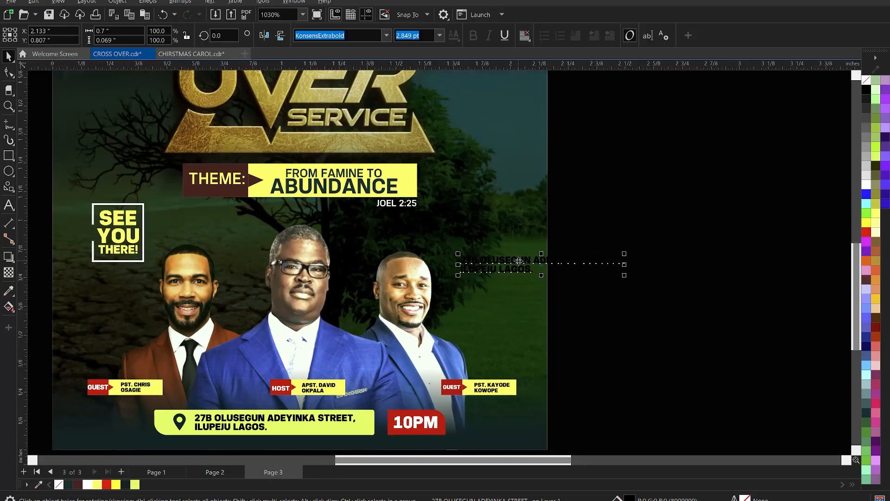
{"action": "double_click", "coordinate": [519, 261]}
{"action": "key", "text": "ctrl+a"}
{"action": "key", "text": "ctrl+v"}
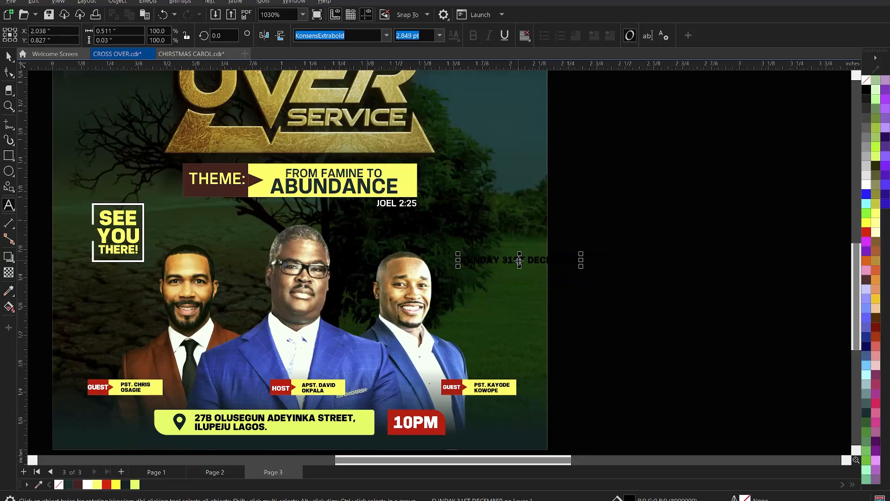
{"action": "key", "text": "ctrl+space"}
{"action": "scroll", "coordinate": [522, 259], "scroll_direction": "up", "scroll_amount": 1}
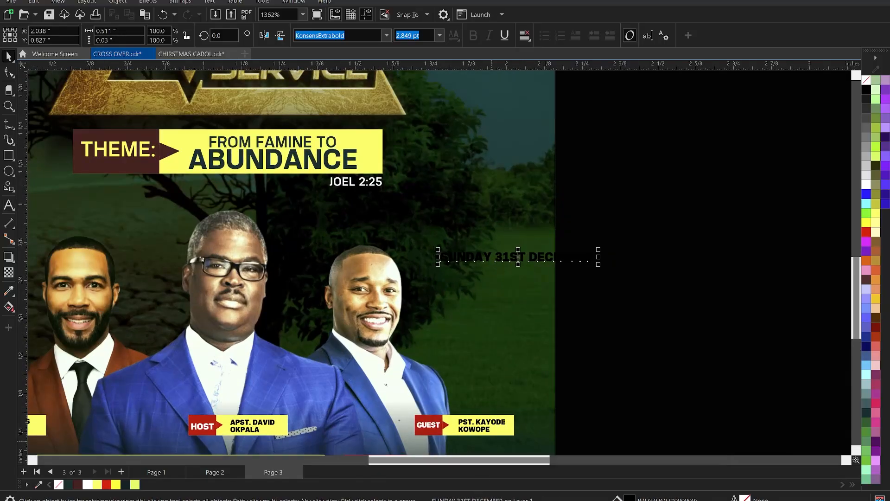
{"action": "key", "text": "alt+Tab"}
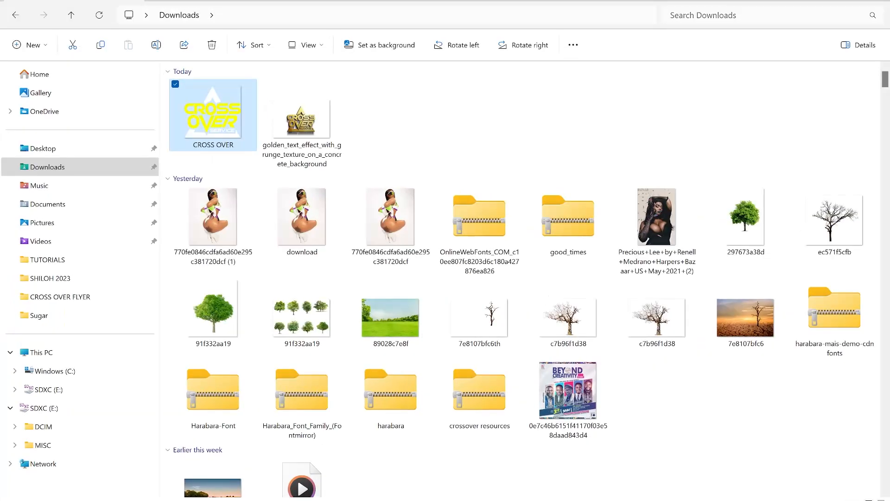
{"action": "left_click", "coordinate": [36, 299]}
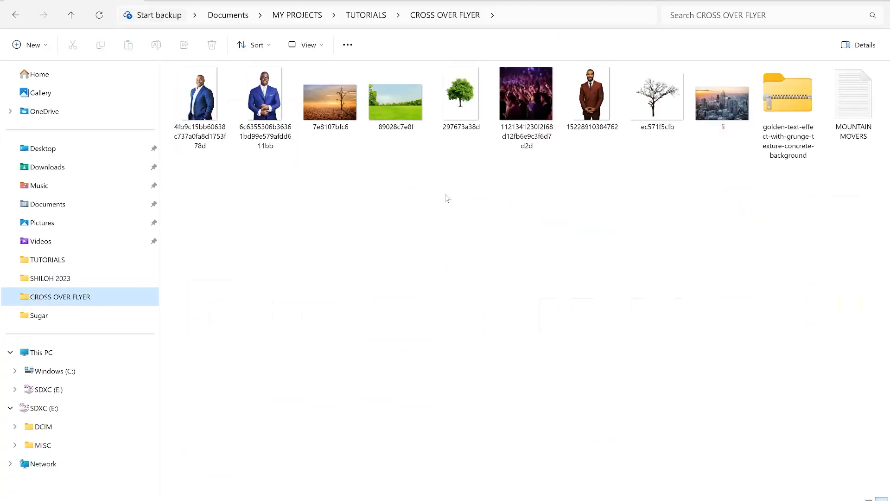
{"action": "left_click", "coordinate": [853, 102]}
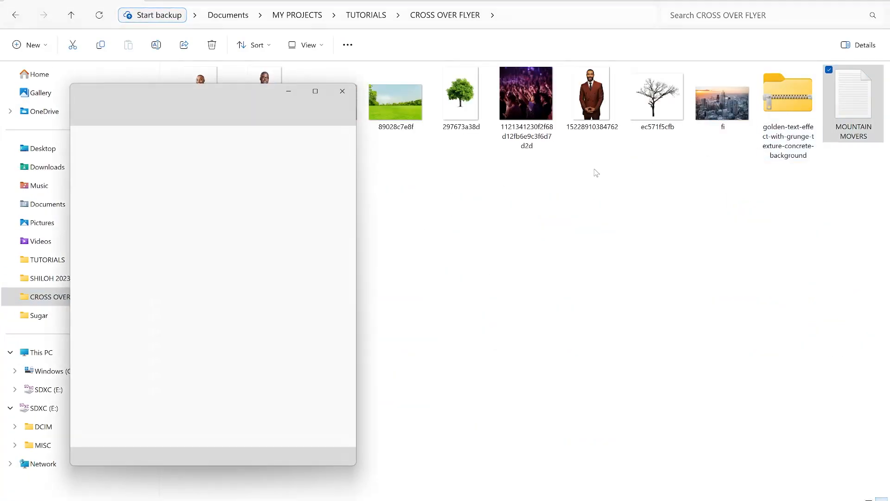
{"action": "left_click", "coordinate": [342, 91]}
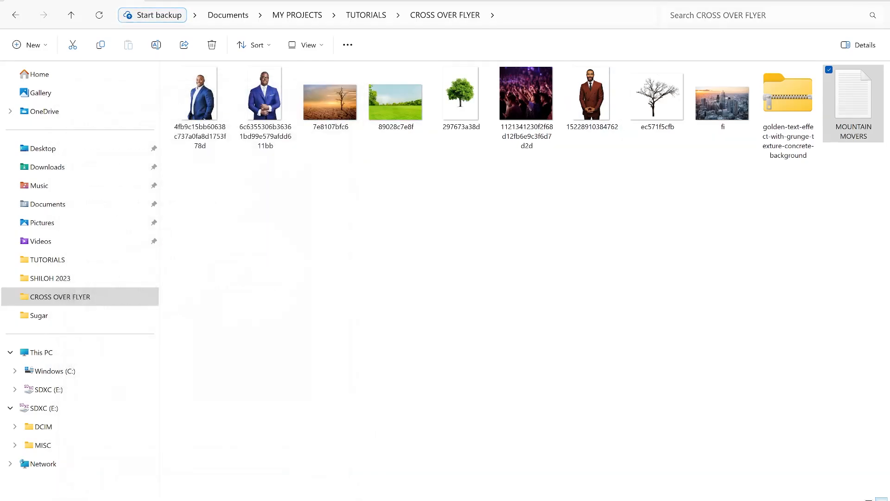
{"action": "key", "text": "alt+Tab"}
Step: Fill the SUNDAY 31ST DECEMBER text white
{"action": "left_click", "coordinate": [536, 258]}
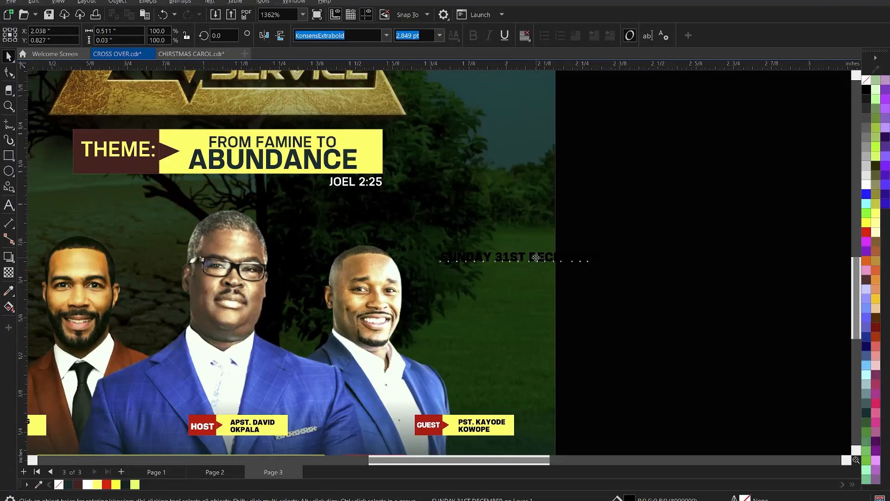
{"action": "scroll", "coordinate": [521, 258], "scroll_direction": "up", "scroll_amount": 2}
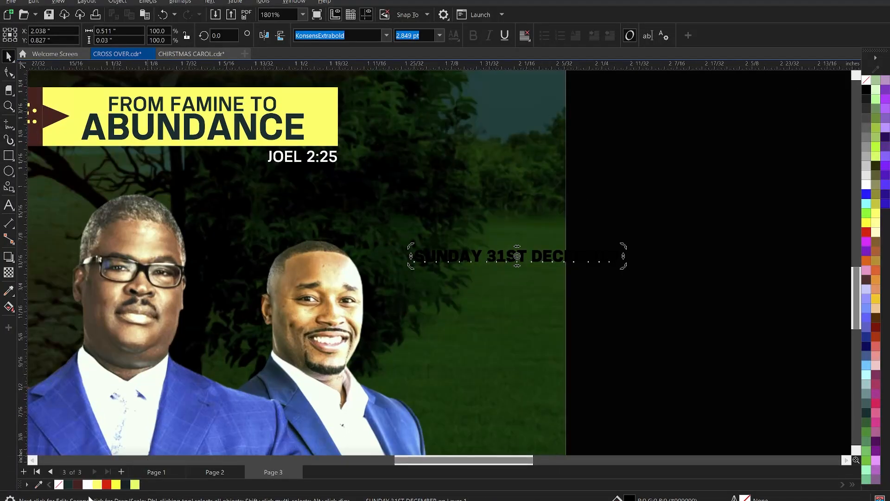
{"action": "left_click", "coordinate": [490, 257]}
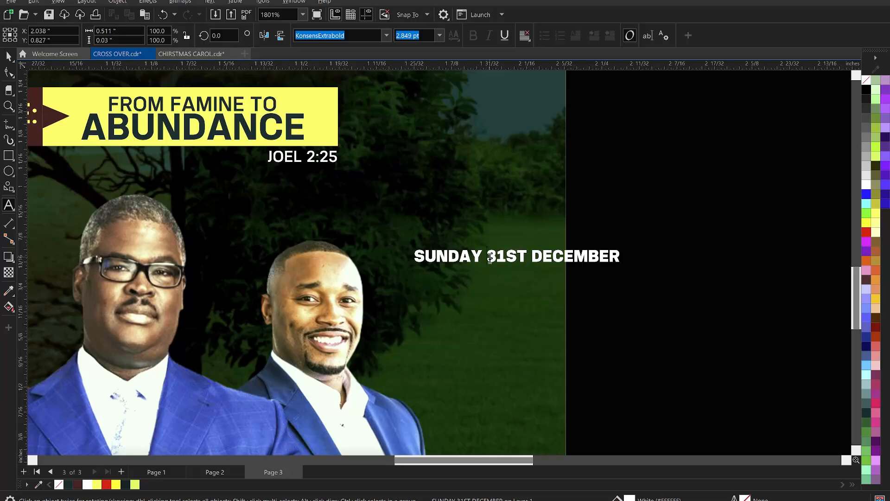
{"action": "key", "text": "ctrl+space"}
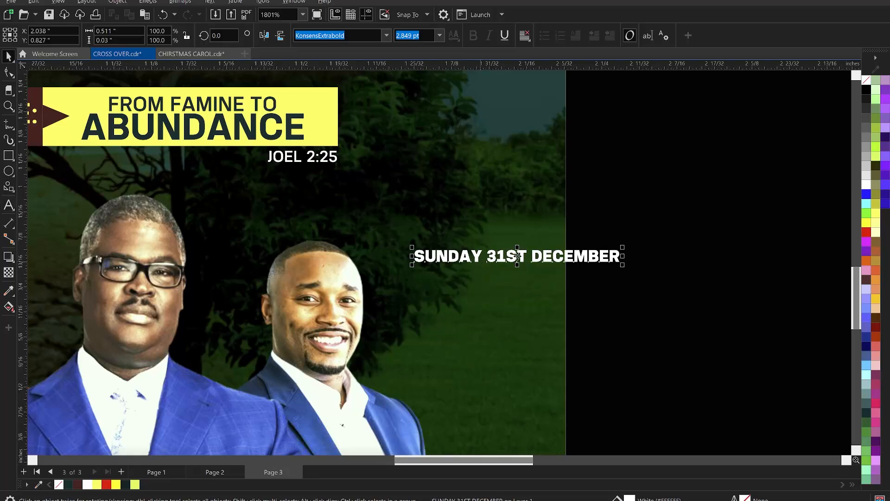
Step: Shorten SUNDAY to SUN. in the date text and break it before DECEMBER to make two lines
{"action": "key", "text": "ctrl+space"}
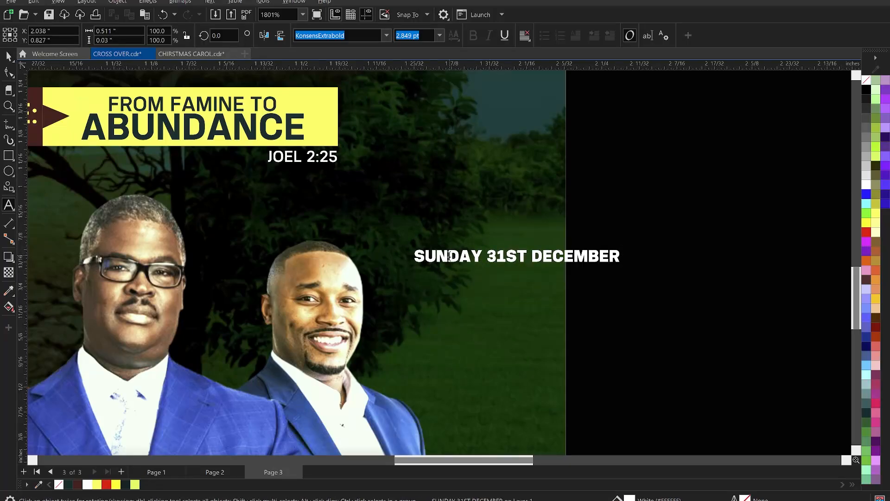
{"action": "left_click", "coordinate": [449, 256]}
{"action": "key", "text": "Delete"}
{"action": "key", "text": "Delete"}
{"action": "key", "text": "Delete"}
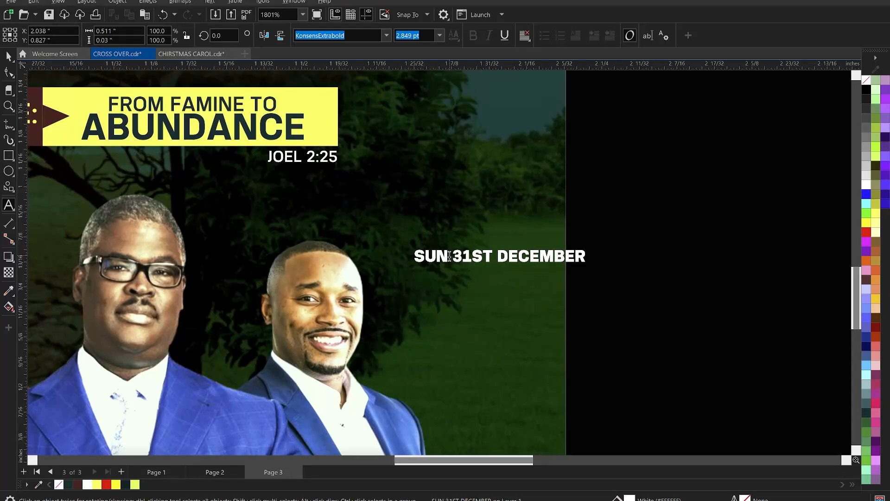
{"action": "left_click", "coordinate": [503, 258]}
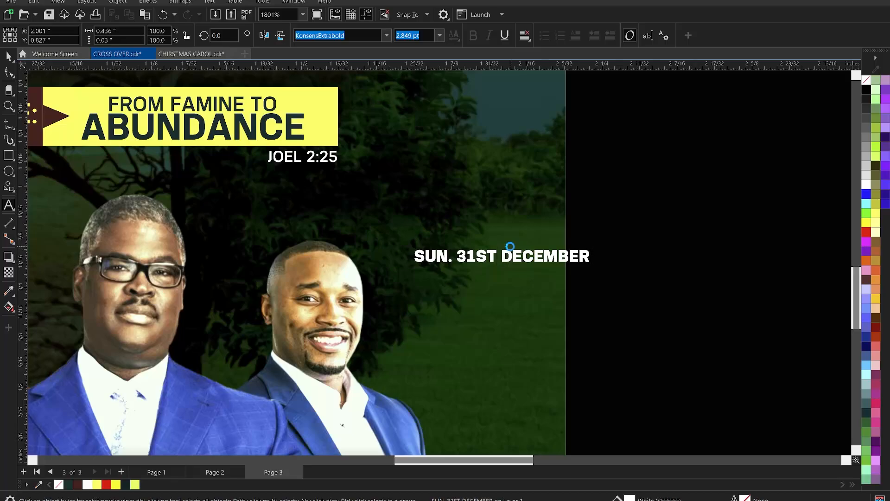
{"action": "key", "text": "Return"}
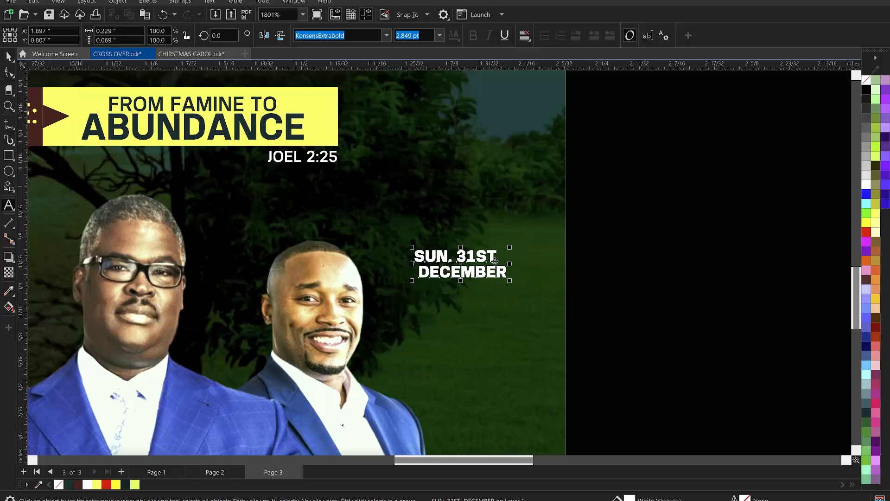
Step: Break the date text into separate lines and enlarge SUN. 31ST to about 3.3 pt
{"action": "key", "text": "ctrl+space"}
{"action": "key", "text": "ctrl+k"}
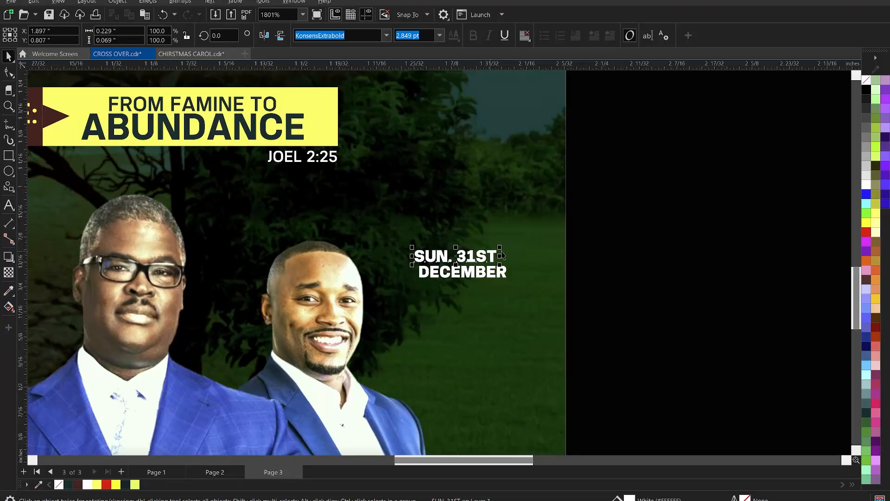
{"action": "left_click_drag", "start_coordinate": [501, 252], "coordinate": [512, 244]}
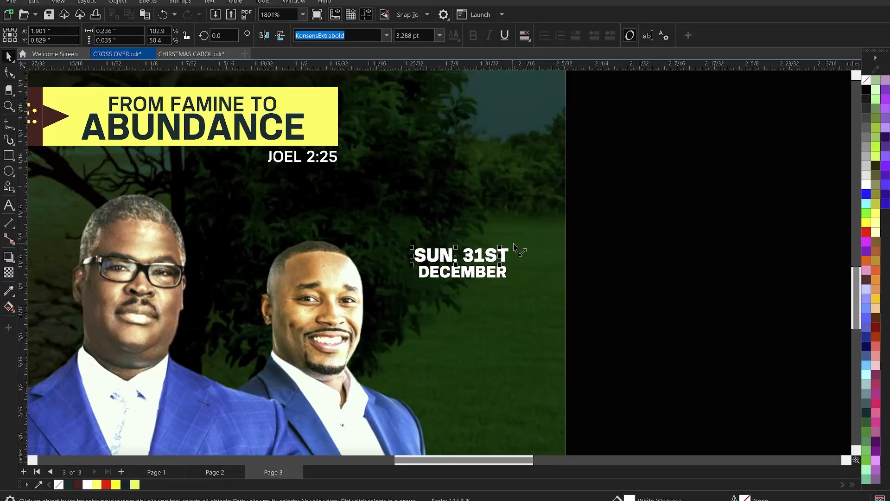
Step: Left-align the two date lines and scale DECEMBER to about 3.08 pt so both are about 0.237 inch wide
{"action": "left_click", "coordinate": [493, 277], "text": "shift"}
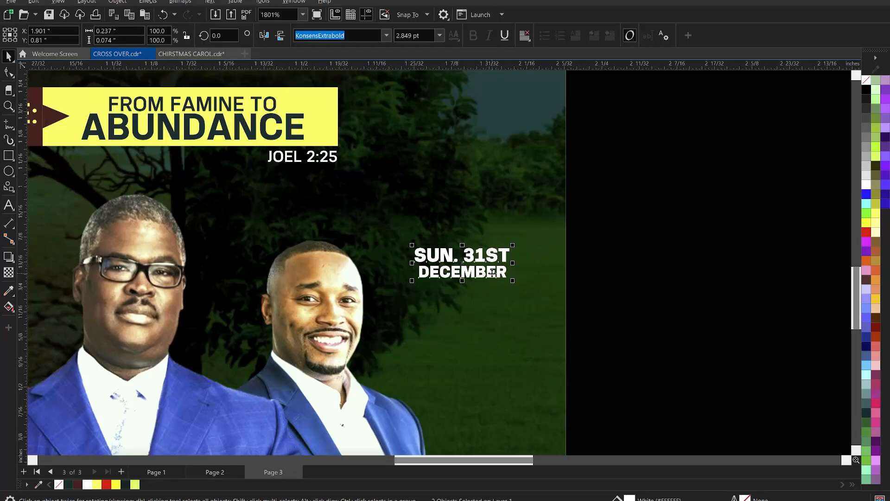
{"action": "key", "text": "l"}
{"action": "left_click", "coordinate": [586, 293]}
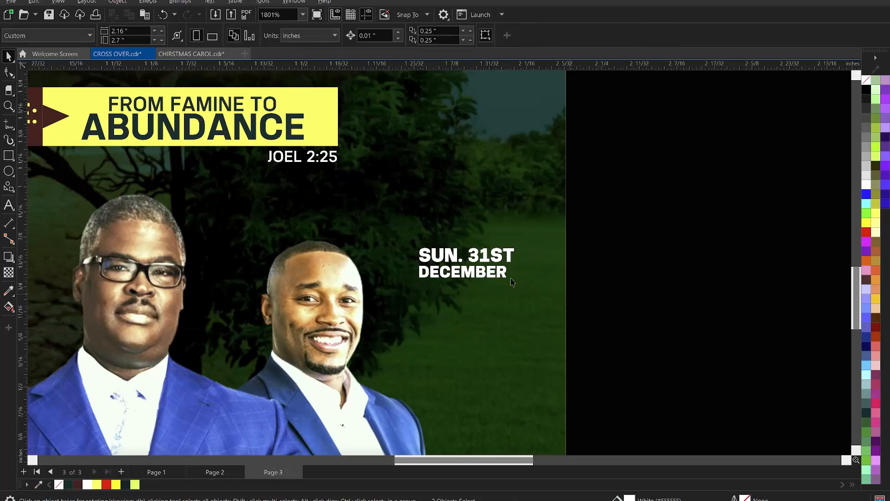
{"action": "left_click", "coordinate": [501, 273]}
{"action": "left_click_drag", "start_coordinate": [510, 281], "coordinate": [523, 295]}
{"action": "left_click", "coordinate": [510, 253]}
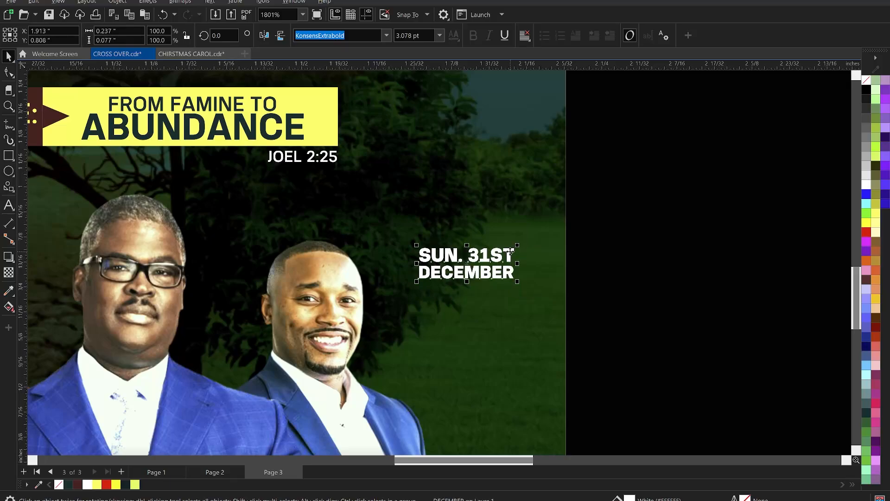
Step: Move both date lines about 0.015 inch right and down, to X 1.928, Y 0.793 inch
{"action": "left_click_drag", "start_coordinate": [497, 255], "coordinate": [503, 262]}
{"action": "scroll", "coordinate": [427, 275], "scroll_direction": "up", "scroll_amount": 1}
{"action": "left_click_drag", "start_coordinate": [209, 173], "coordinate": [254, 183]}
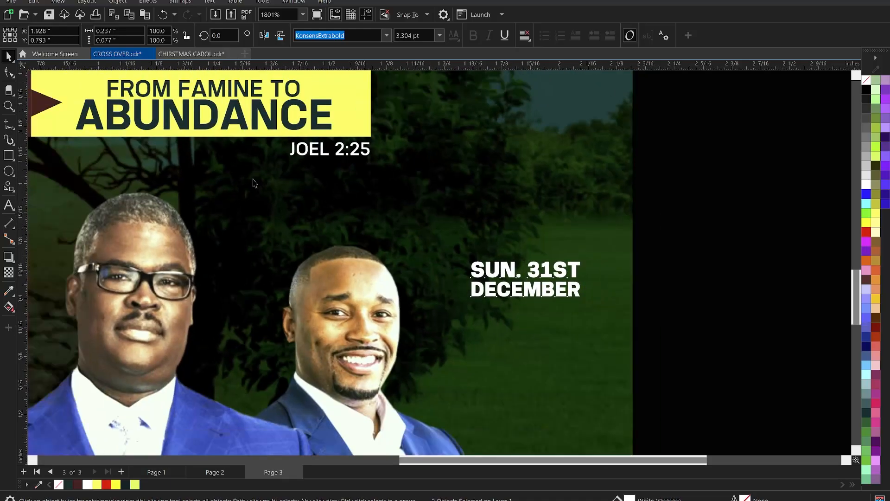
Step: Place a copy of the theme bar's dark arrow triangle just left of the SUN. 31ST DECEMBER text
{"action": "left_click", "coordinate": [41, 103], "text": "ctrl"}
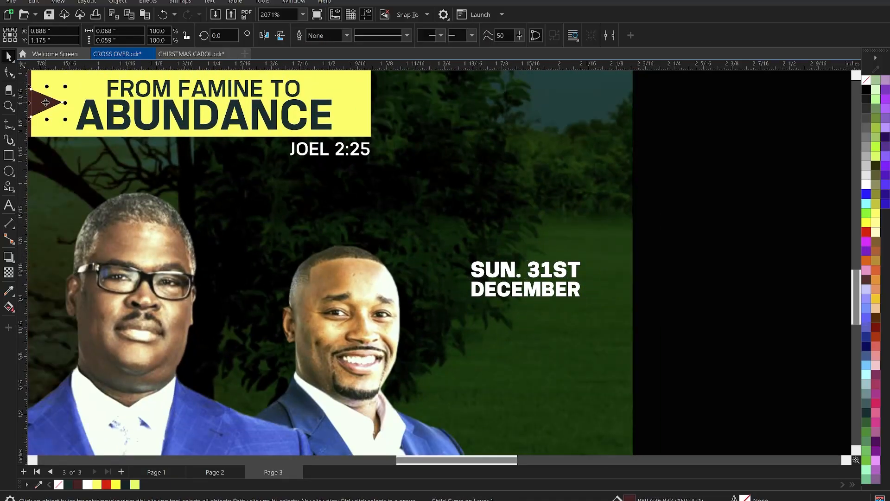
{"action": "left_click_drag", "start_coordinate": [46, 102], "coordinate": [458, 280]}
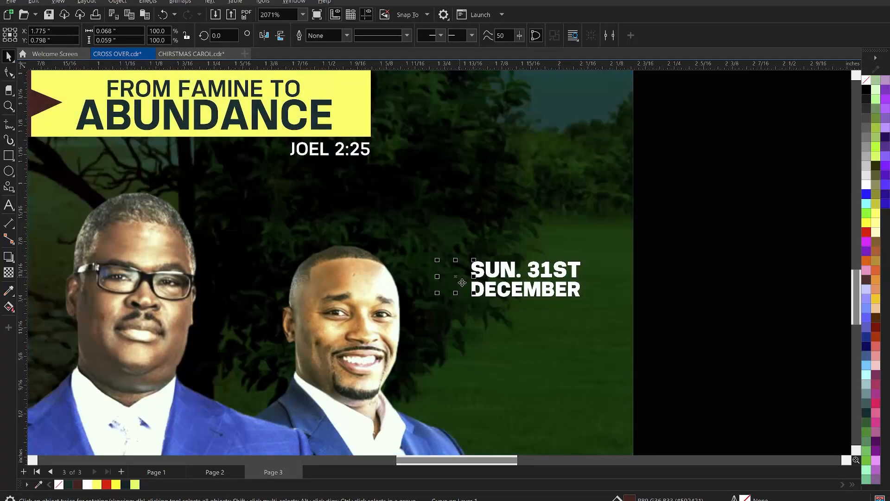
{"action": "scroll", "coordinate": [458, 281], "scroll_direction": "up", "scroll_amount": 1}
{"action": "scroll", "coordinate": [463, 271], "scroll_direction": "up", "scroll_amount": 1}
Step: Shorten the copied triangle to about 0.051 by 0.059 inch, point it between the date lines and fill it yellow-green
{"action": "key", "text": "F10"}
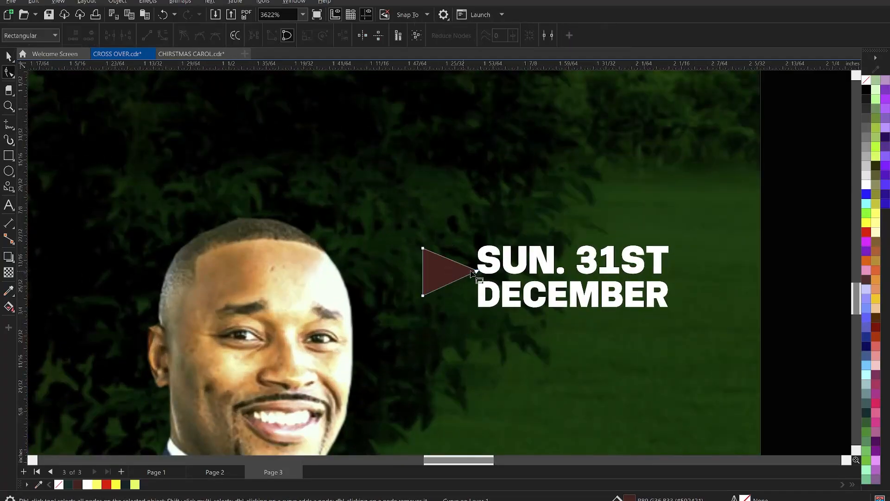
{"action": "left_click_drag", "start_coordinate": [477, 273], "coordinate": [460, 275]}
{"action": "key", "text": "space"}
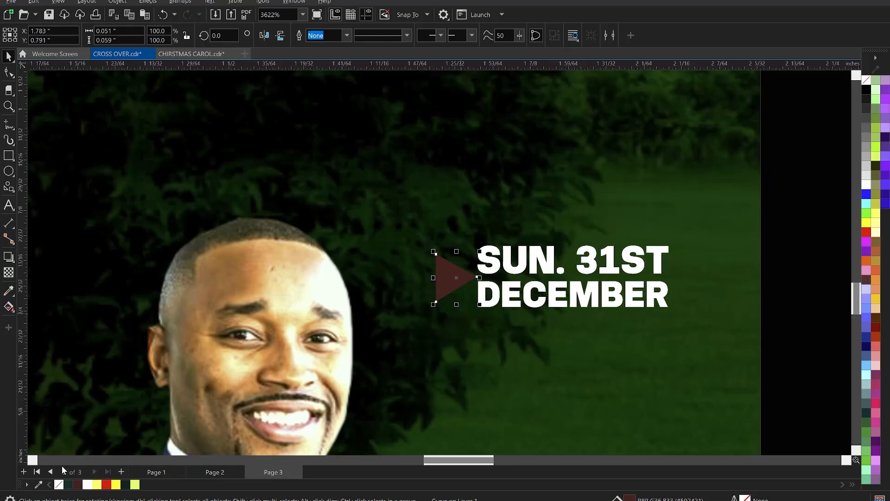
{"action": "left_click", "coordinate": [135, 484]}
{"action": "scroll", "coordinate": [500, 231], "scroll_direction": "down", "scroll_amount": 1}
{"action": "scroll", "coordinate": [753, 242], "scroll_direction": "down", "scroll_amount": 3}
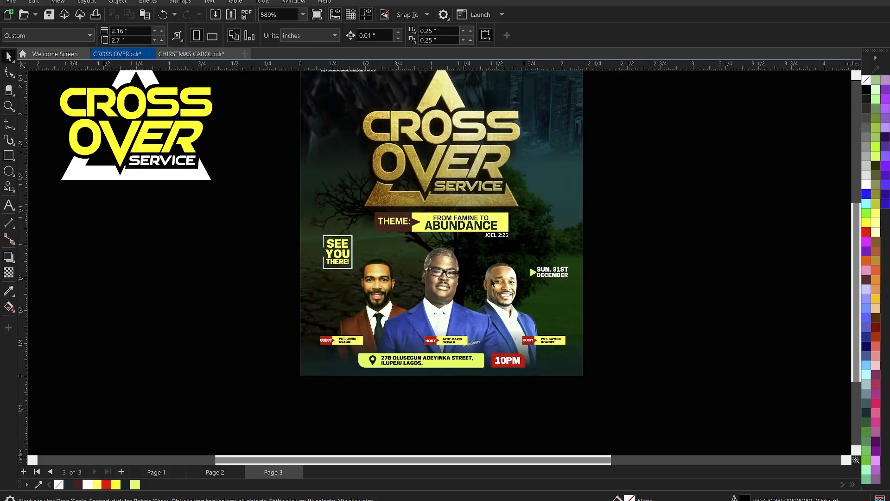
Step: Raise the date text and its triangle about 0.056 inch and enlarge them together to about 0.338 by 0.09 inch
{"action": "left_click_drag", "start_coordinate": [639, 240], "coordinate": [513, 295]}
{"action": "scroll", "coordinate": [533, 272], "scroll_direction": "up", "scroll_amount": 2}
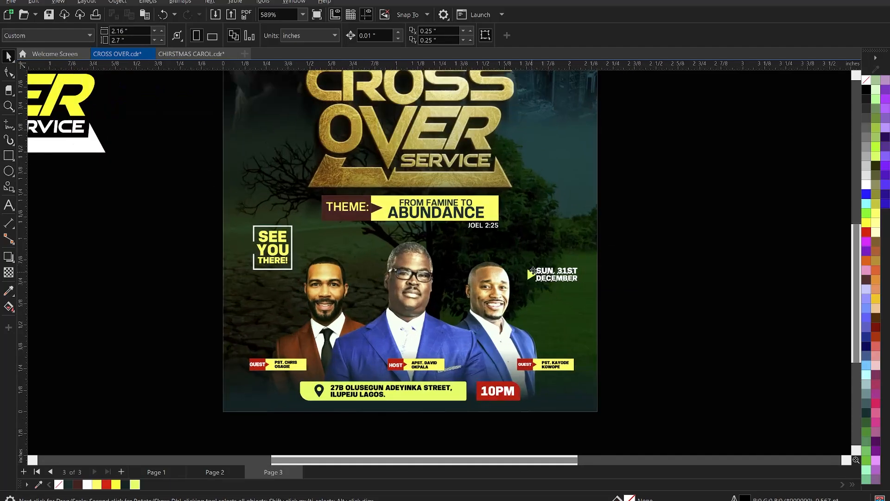
{"action": "left_click_drag", "start_coordinate": [527, 265], "coordinate": [520, 266]}
{"action": "key", "text": "ctrl+z"}
{"action": "left_click_drag", "start_coordinate": [583, 291], "coordinate": [517, 278]}
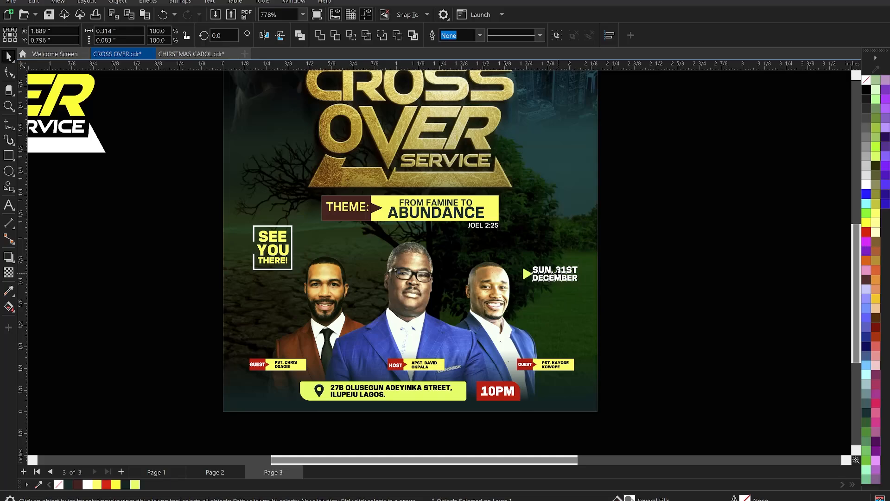
{"action": "left_click_drag", "start_coordinate": [557, 277], "coordinate": [559, 267]}
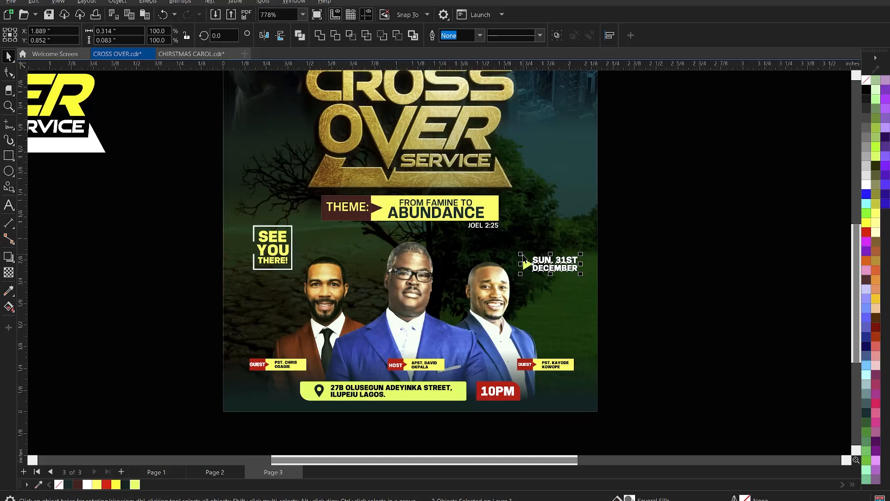
{"action": "key", "text": "Escape"}
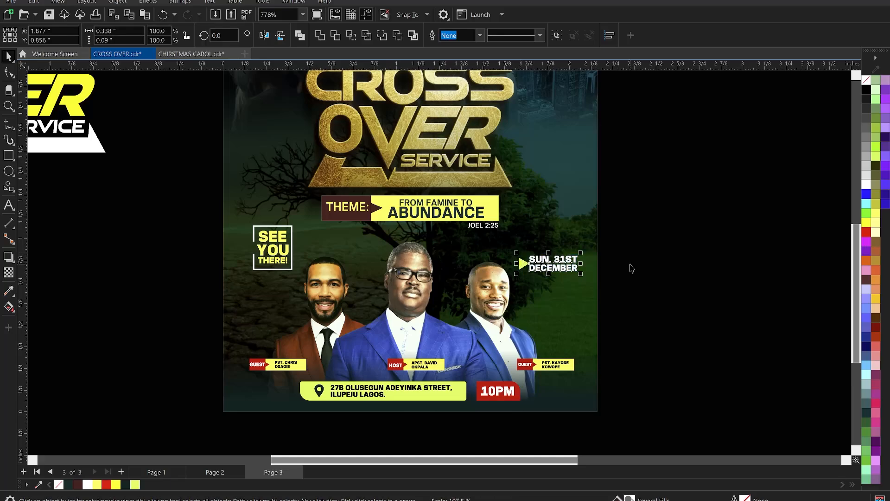
Step: Delete the leftover ministers' cutouts, the yellow-and-white title copy and the cracked-earth image lying outside the page
{"action": "scroll", "coordinate": [529, 294], "scroll_direction": "down", "scroll_amount": 2}
{"action": "key", "text": "z"}
{"action": "left_click_drag", "start_coordinate": [393, 133], "coordinate": [572, 351]}
{"action": "key", "text": "space"}
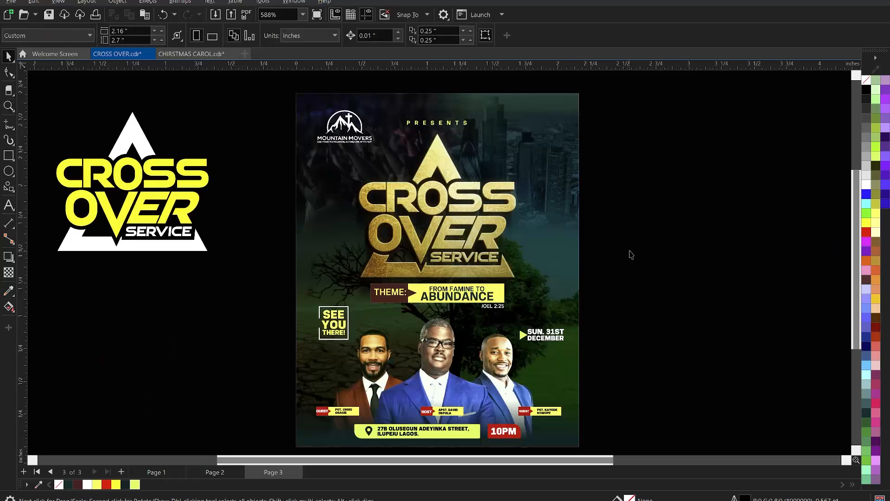
{"action": "scroll", "coordinate": [642, 213], "scroll_direction": "down", "scroll_amount": 3}
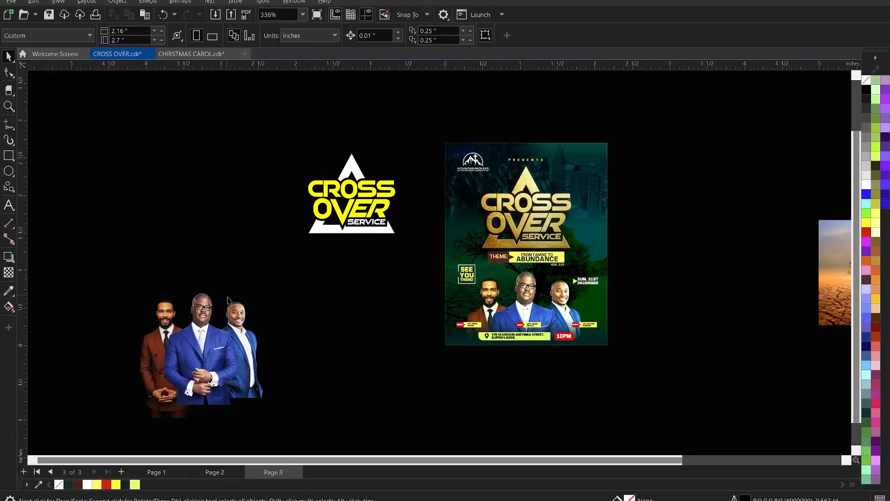
{"action": "left_click", "coordinate": [232, 314]}
{"action": "key", "text": "Delete"}
{"action": "left_click", "coordinate": [321, 227]}
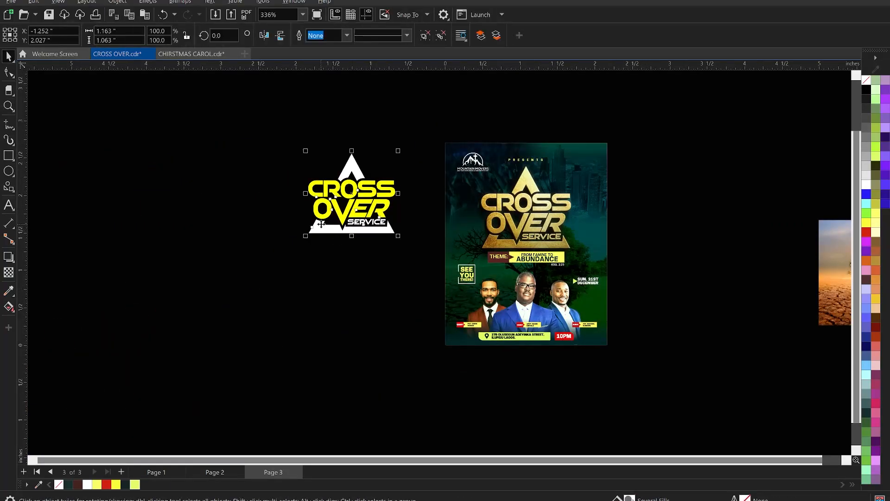
{"action": "key", "text": "Delete"}
{"action": "scroll", "coordinate": [274, 209], "scroll_direction": "down", "scroll_amount": 5}
{"action": "left_click", "coordinate": [502, 228]}
{"action": "key", "text": "Delete"}
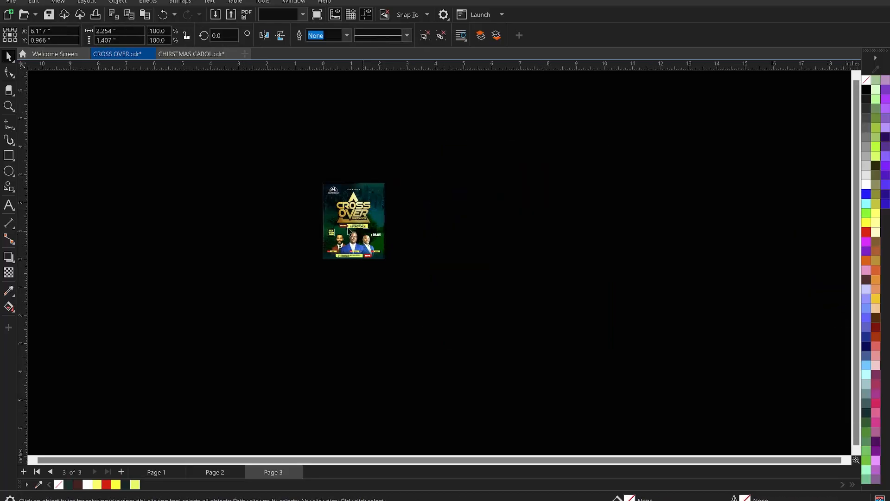
Step: Frame the whole flyer and examine its layout in a full-screen preview
{"action": "scroll", "coordinate": [332, 226], "scroll_direction": "up", "scroll_amount": 1}
{"action": "key", "text": "z"}
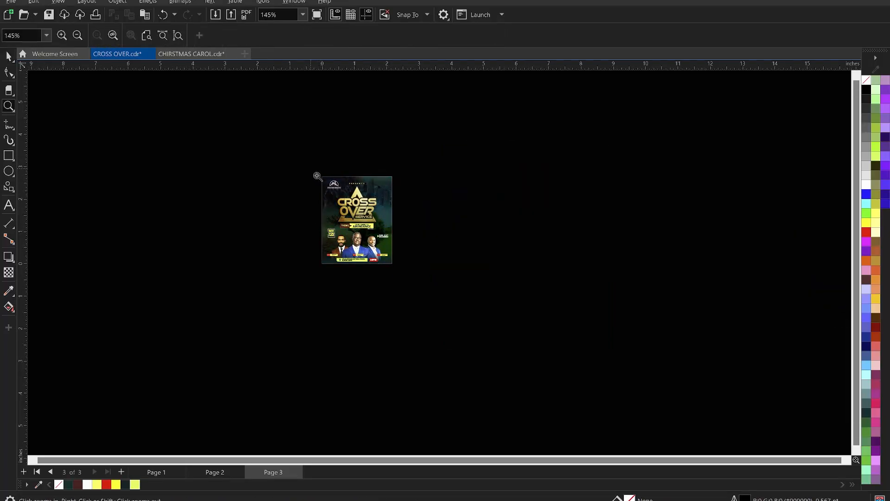
{"action": "left_click_drag", "start_coordinate": [310, 168], "coordinate": [409, 277]}
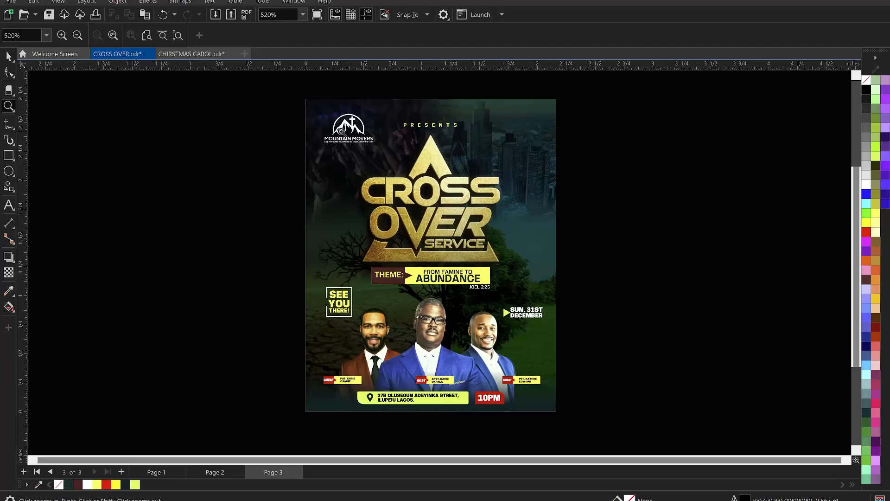
{"action": "left_click_drag", "start_coordinate": [298, 90], "coordinate": [569, 414]}
{"action": "key", "text": "space"}
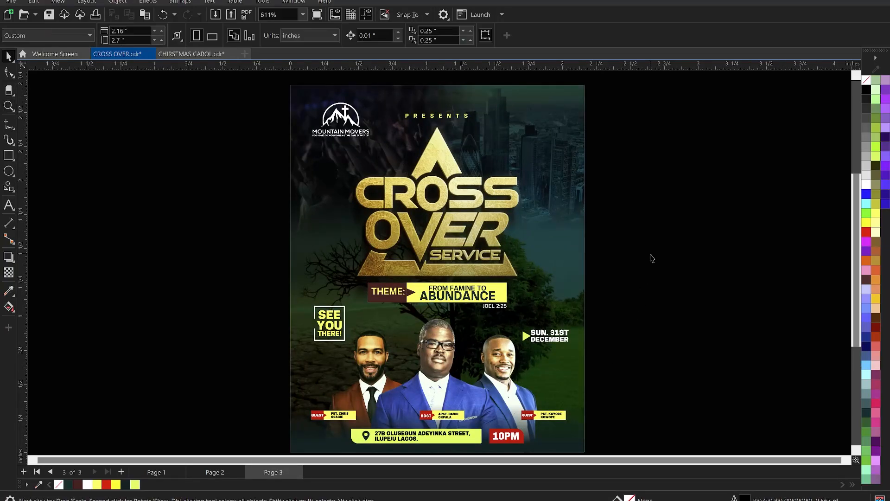
{"action": "right_click", "coordinate": [650, 254]}
{"action": "left_click", "coordinate": [690, 266]}
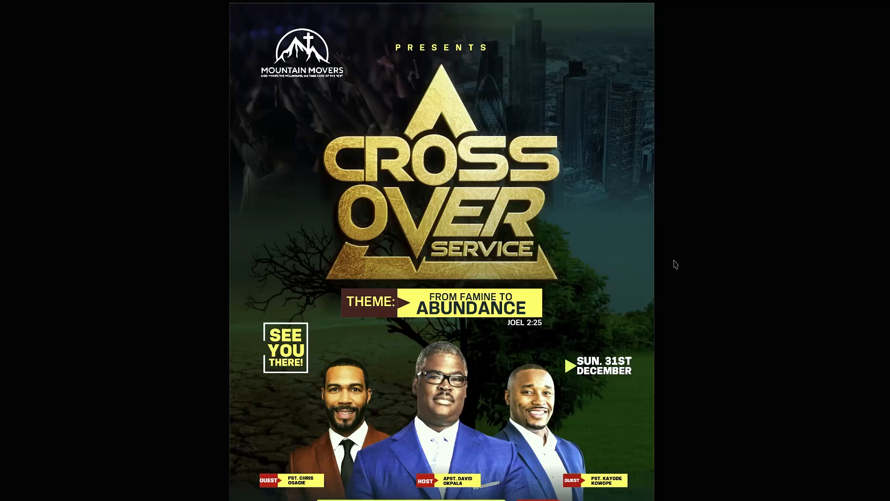
{"action": "left_click", "coordinate": [673, 264]}
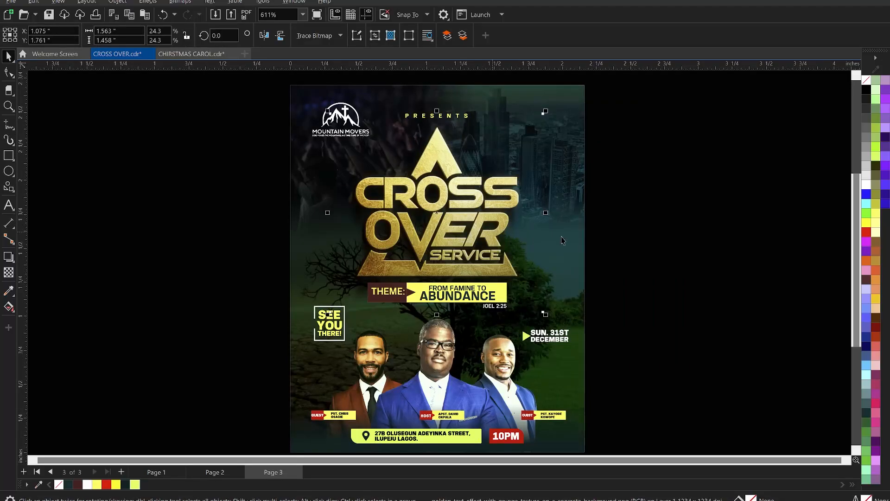
{"action": "left_click", "coordinate": [672, 209]}
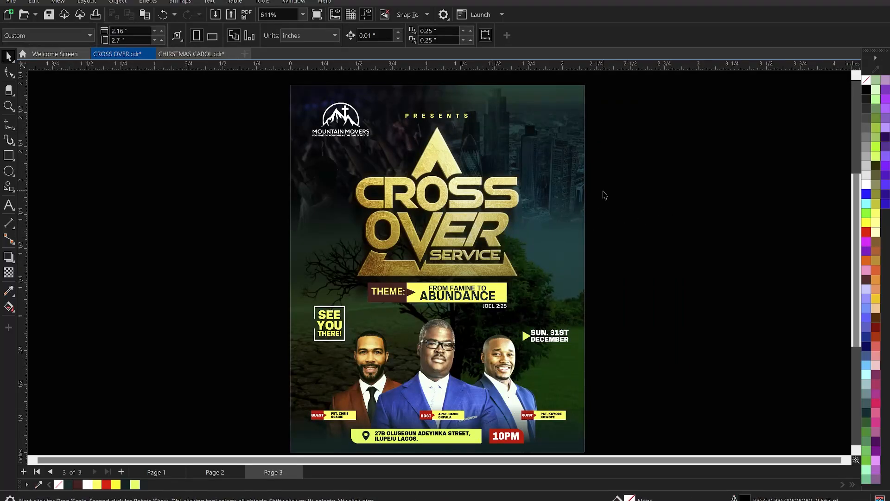
Step: Import high_quality_lens_flares_in_png_05_by_genivaldosouza_d9ztl6e-pre from the CHURCH EFLYER folder and place it about 0.776 inch square over the gold title
{"action": "right_click", "coordinate": [652, 156]}
{"action": "left_click", "coordinate": [690, 211]}
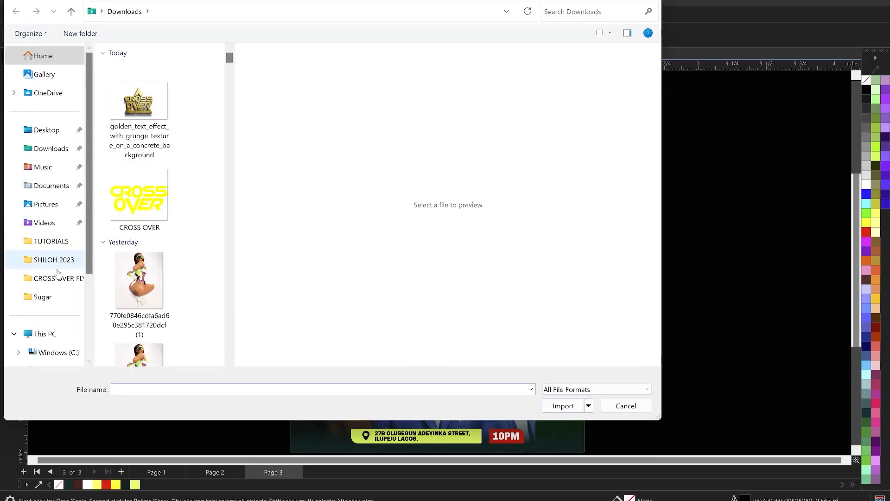
{"action": "left_click", "coordinate": [136, 216]}
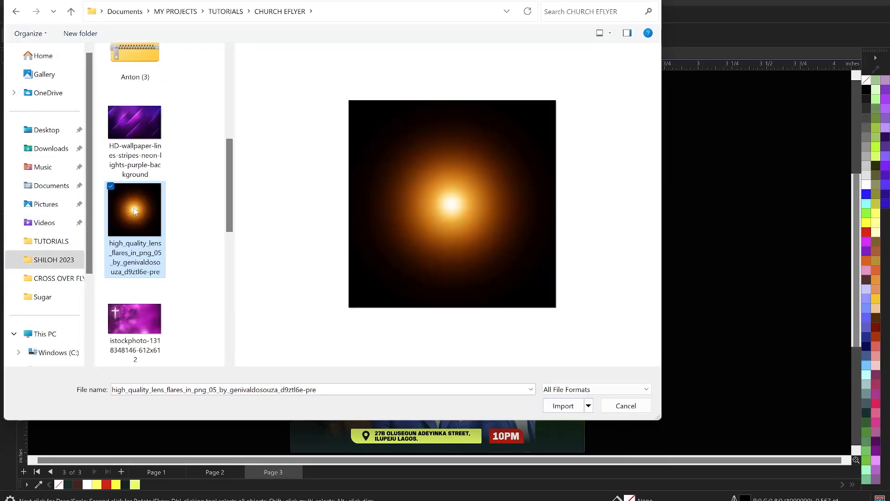
{"action": "left_click", "coordinate": [563, 406]}
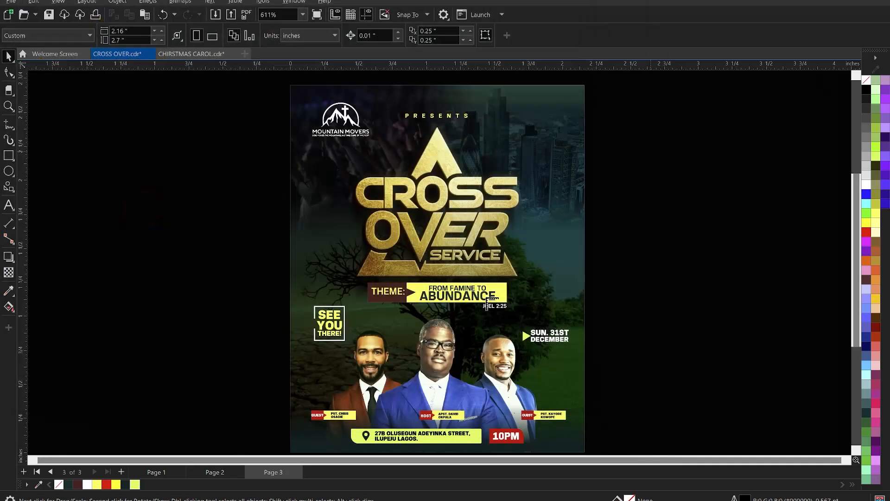
{"action": "left_click_drag", "start_coordinate": [528, 239], "coordinate": [633, 341]}
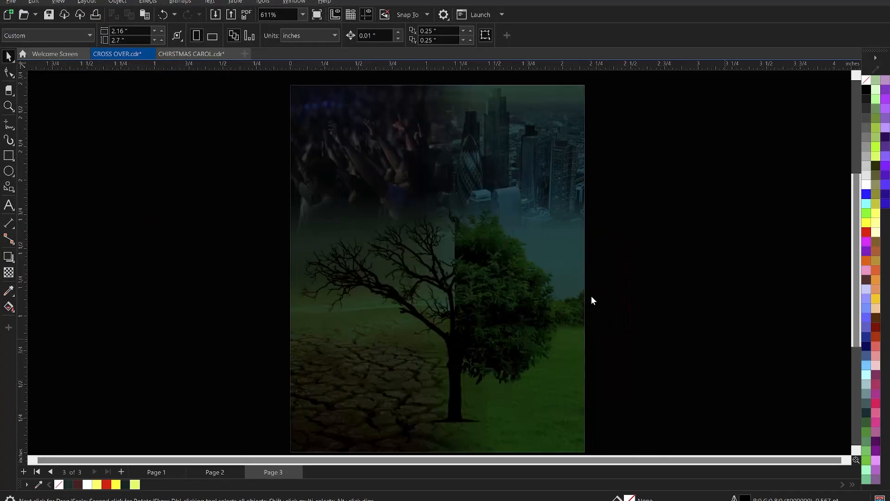
{"action": "left_click_drag", "start_coordinate": [574, 289], "coordinate": [476, 205]}
Step: Set the lens flare's transparency merge mode to Add and move the flare to about X 1.192, Y 1.789 inch
{"action": "left_click", "coordinate": [9, 273]}
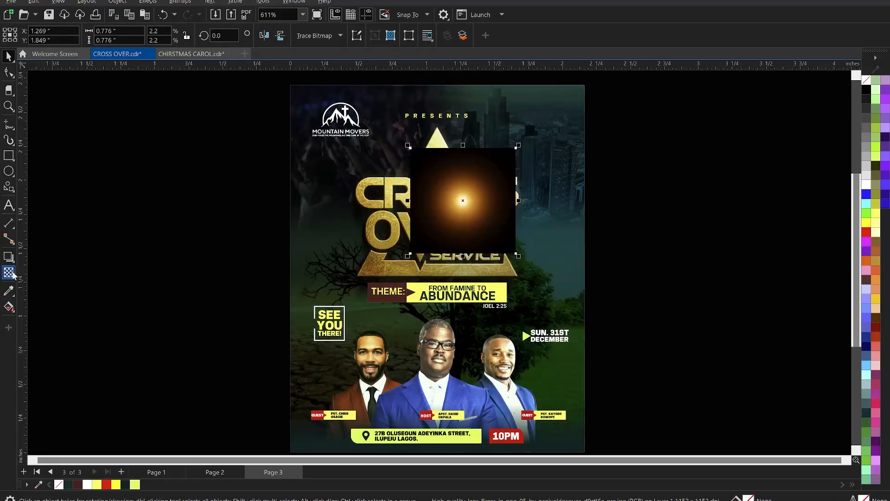
{"action": "left_click", "coordinate": [146, 37]}
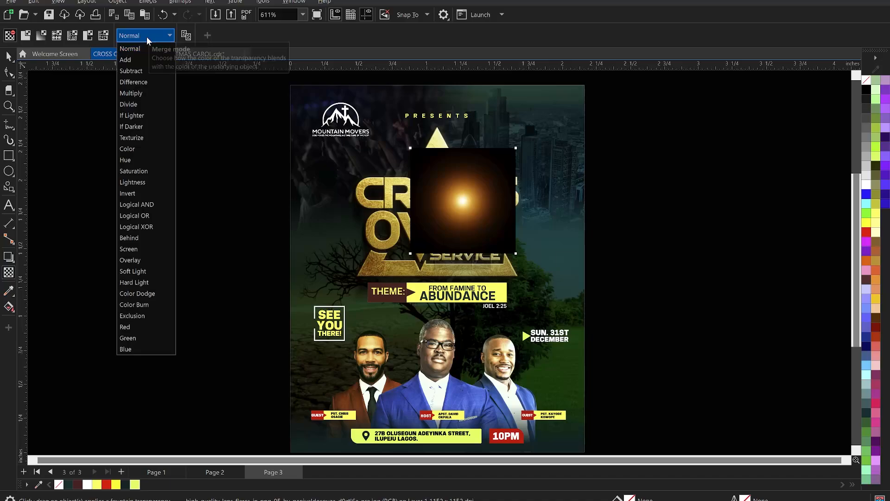
{"action": "left_click", "coordinate": [137, 59]}
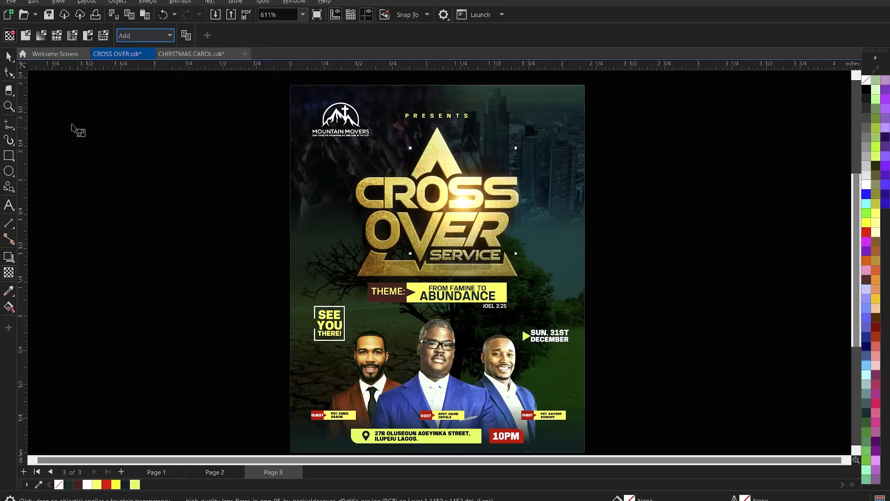
{"action": "left_click", "coordinate": [9, 57]}
{"action": "left_click_drag", "start_coordinate": [462, 200], "coordinate": [453, 208]}
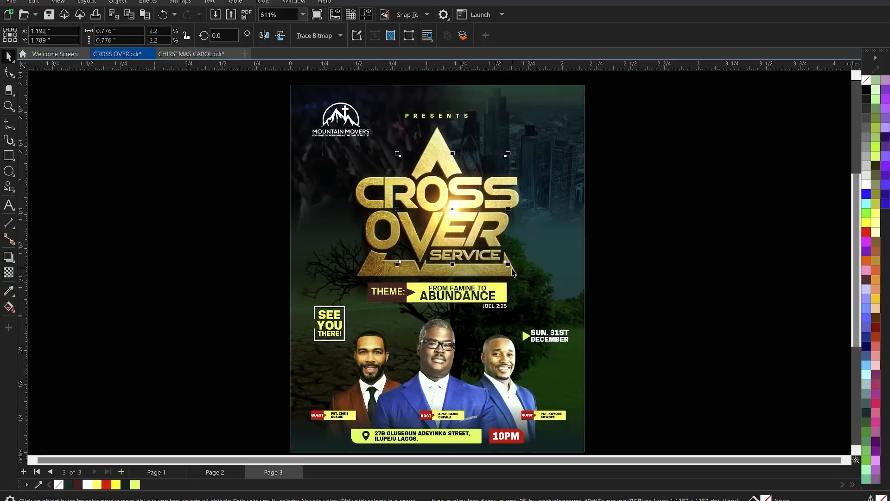
Step: Enlarge the lens flare to about 1.078 inch square and raise it to about Y 1.863 inch, over the word CROSS
{"action": "left_click_drag", "start_coordinate": [508, 265], "coordinate": [514, 270]}
{"action": "left_click", "coordinate": [681, 222]}
{"action": "scroll", "coordinate": [478, 183], "scroll_direction": "down", "scroll_amount": 4}
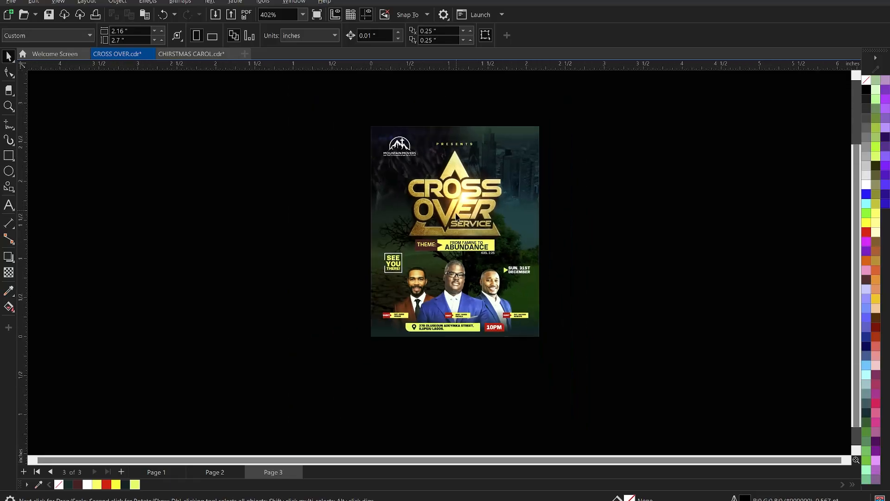
{"action": "scroll", "coordinate": [454, 212], "scroll_direction": "up", "scroll_amount": 4}
{"action": "left_click", "coordinate": [477, 194]}
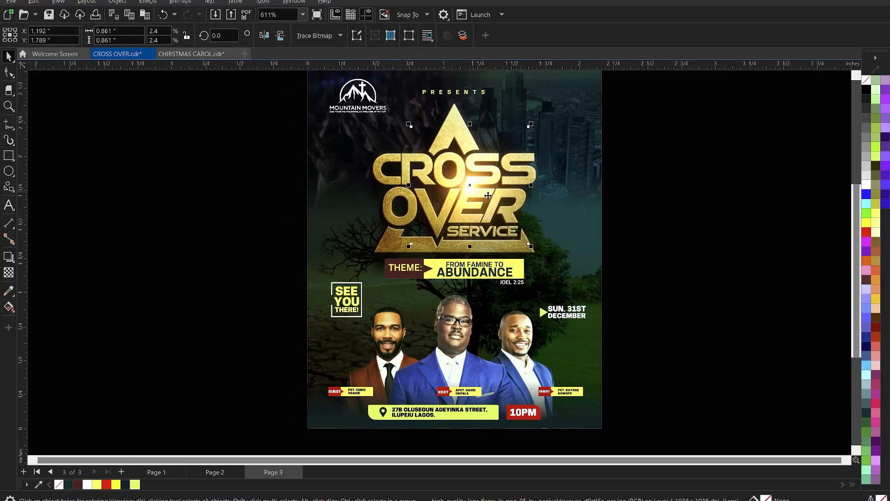
{"action": "left_click_drag", "start_coordinate": [532, 247], "coordinate": [535, 250]}
{"action": "left_click_drag", "start_coordinate": [473, 174], "coordinate": [470, 170]}
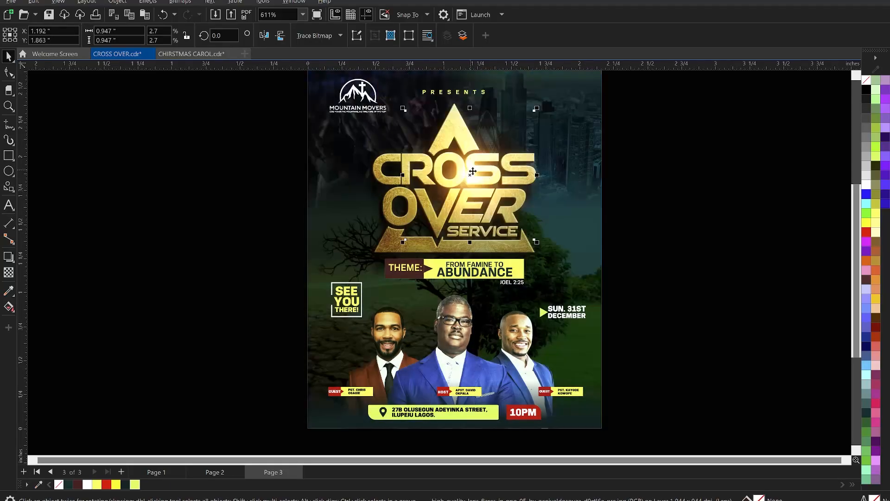
{"action": "mouse_move", "coordinate": [536, 244]}
{"action": "left_mouse_down"}
{"action": "mouse_move", "coordinate": [553, 243]}
{"action": "mouse_move", "coordinate": [543, 251]}
{"action": "left_mouse_up"}
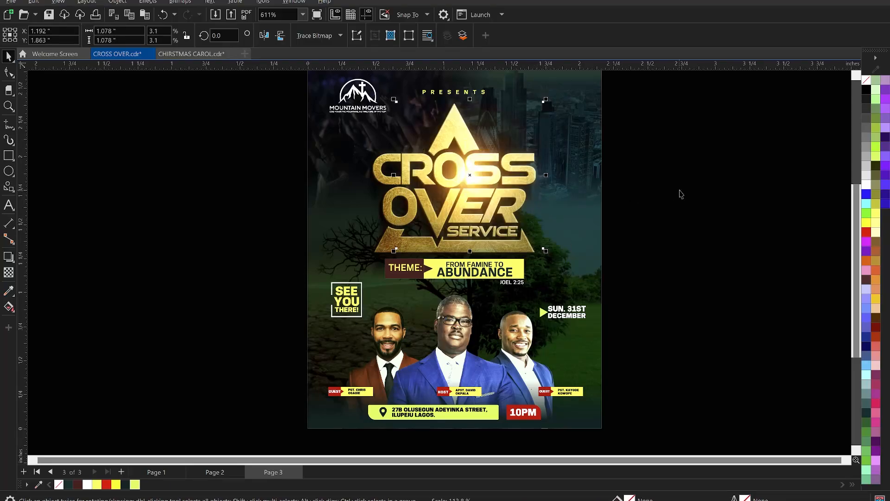
{"action": "left_click", "coordinate": [626, 193]}
Step: Place a copy of the lens flare beside the page and flatten it to about 0.103 inch high
{"action": "left_click", "coordinate": [463, 162]}
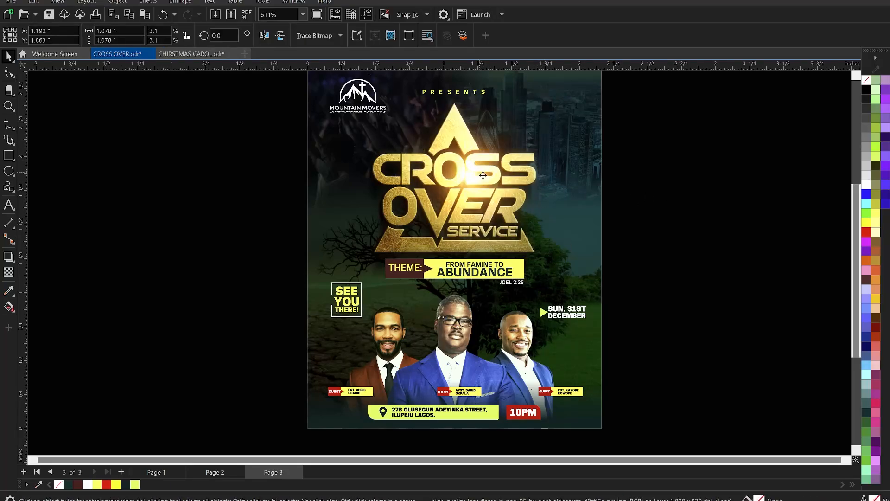
{"action": "left_click_drag", "start_coordinate": [482, 175], "coordinate": [634, 241]}
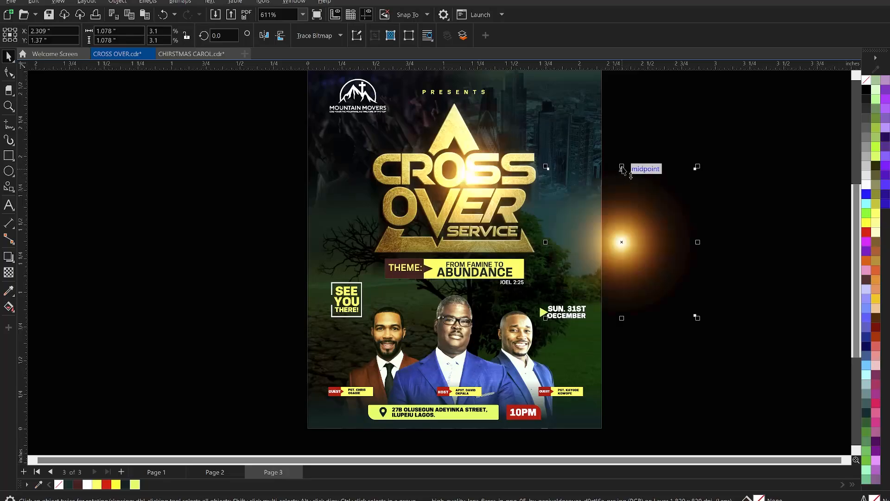
{"action": "left_click_drag", "start_coordinate": [629, 180], "coordinate": [632, 235]}
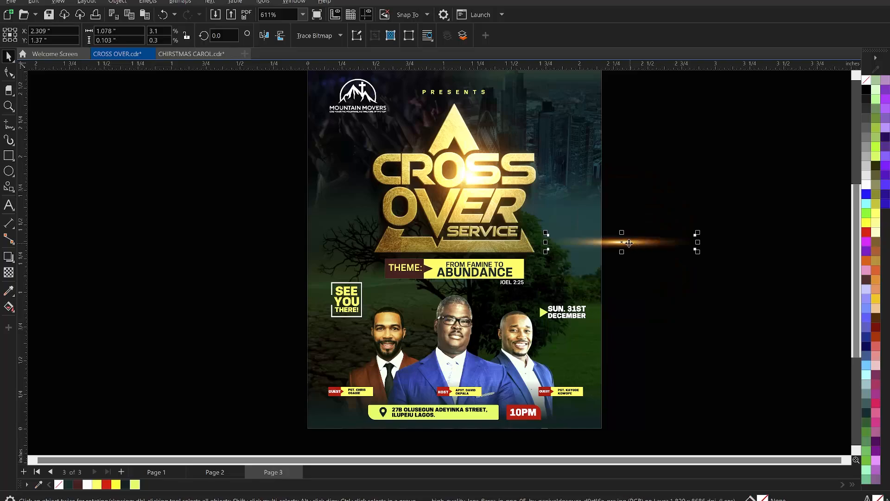
Step: Move the flattened flare onto the title's base edge just under SERVICE, at about X 1.28, Y 1.383 inch
{"action": "mouse_move", "coordinate": [580, 248]}
{"action": "left_mouse_down"}
{"action": "mouse_move", "coordinate": [529, 256]}
{"action": "mouse_move", "coordinate": [488, 243]}
{"action": "left_mouse_up"}
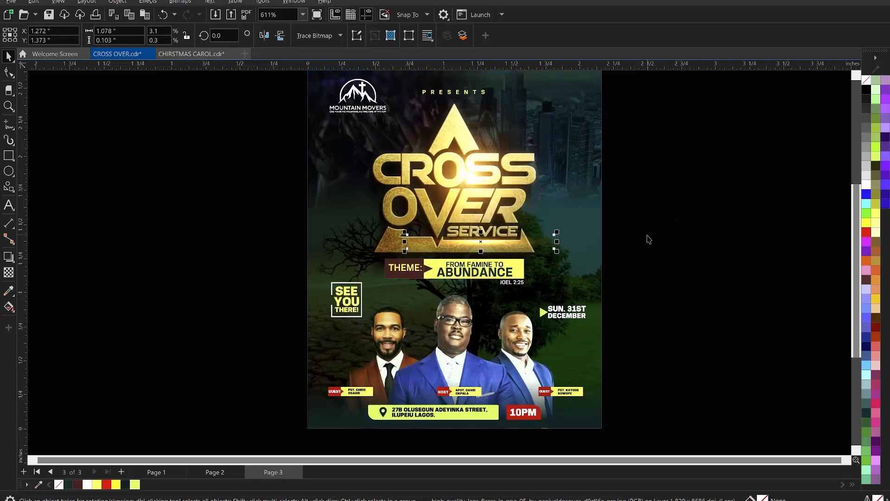
{"action": "key", "text": "Right"}
{"action": "key", "text": "Right"}
{"action": "key", "text": "Up"}
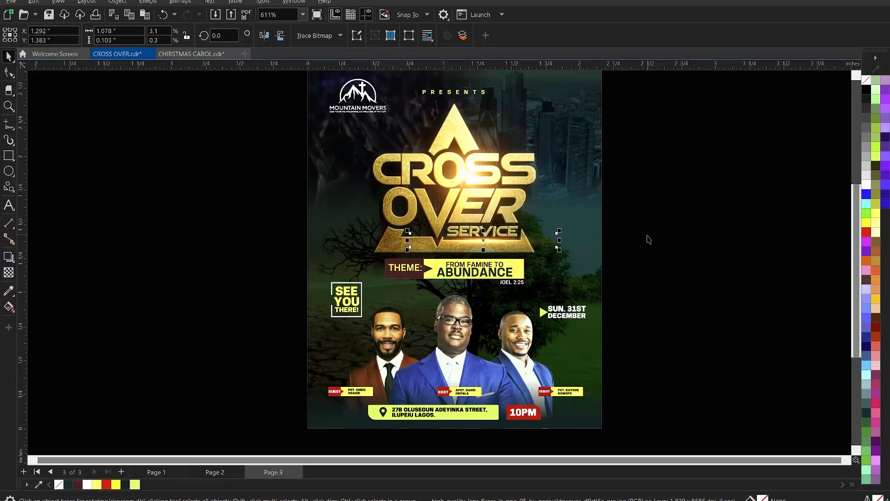
{"action": "key", "text": "Left"}
{"action": "left_click", "coordinate": [663, 238]}
Step: Check the whole flyer in a full-screen preview and save the document
{"action": "scroll", "coordinate": [458, 217], "scroll_direction": "down", "scroll_amount": 1}
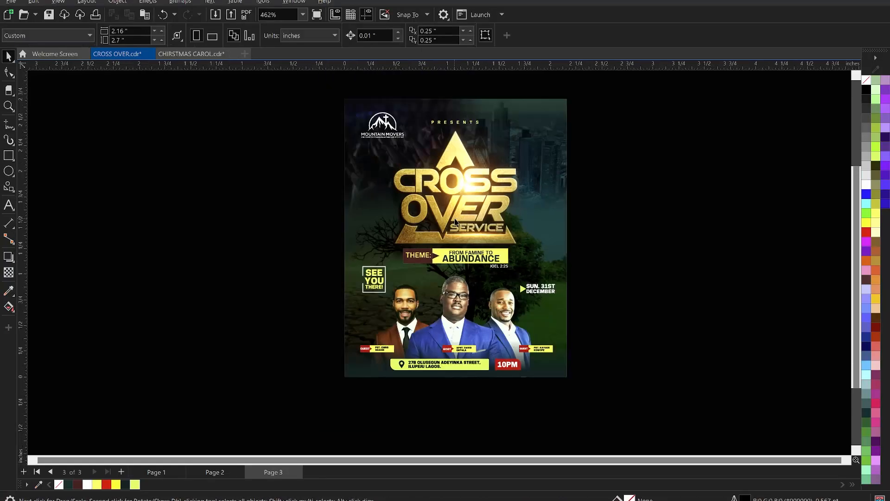
{"action": "key", "text": "z"}
{"action": "left_click_drag", "start_coordinate": [336, 91], "coordinate": [574, 387]}
{"action": "key", "text": "space"}
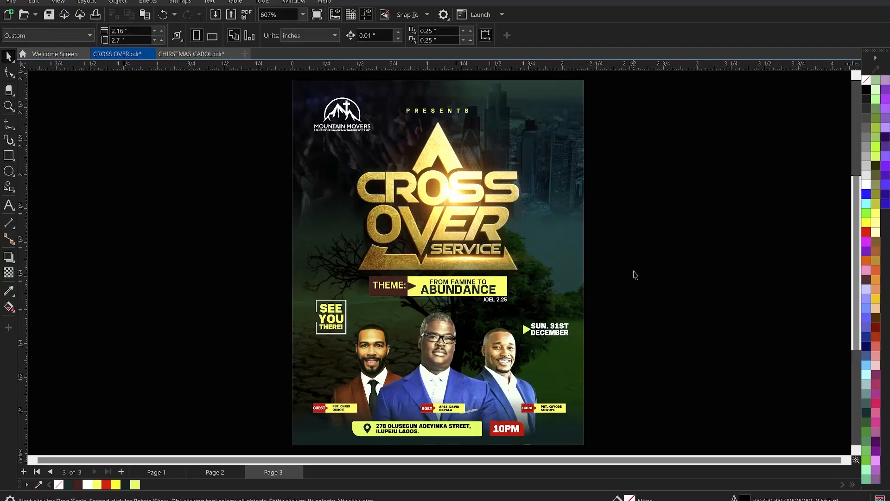
{"action": "right_click", "coordinate": [634, 235]}
{"action": "left_click", "coordinate": [681, 241]}
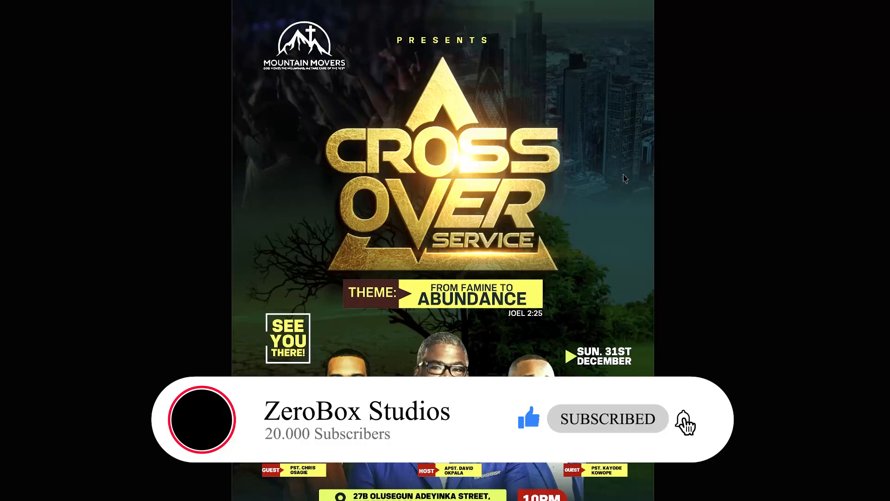
{"action": "key", "text": "Escape"}
{"action": "key", "text": "F4"}
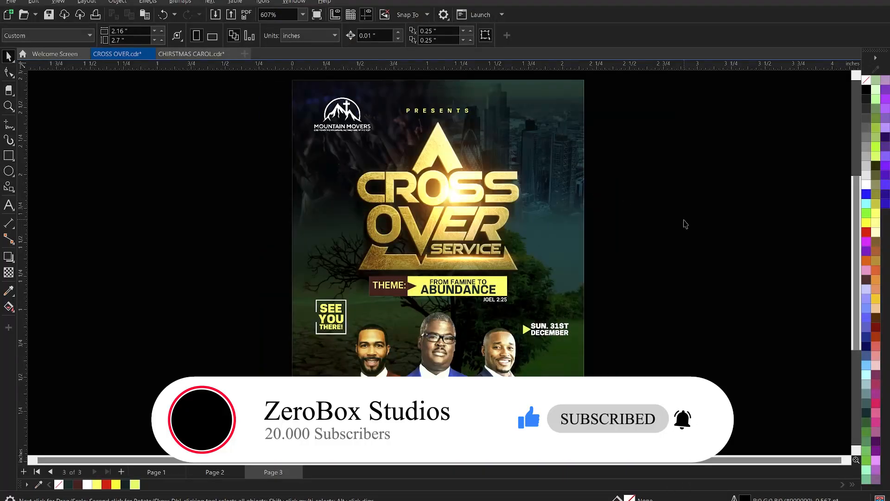
{"action": "key", "text": "ctrl+s"}
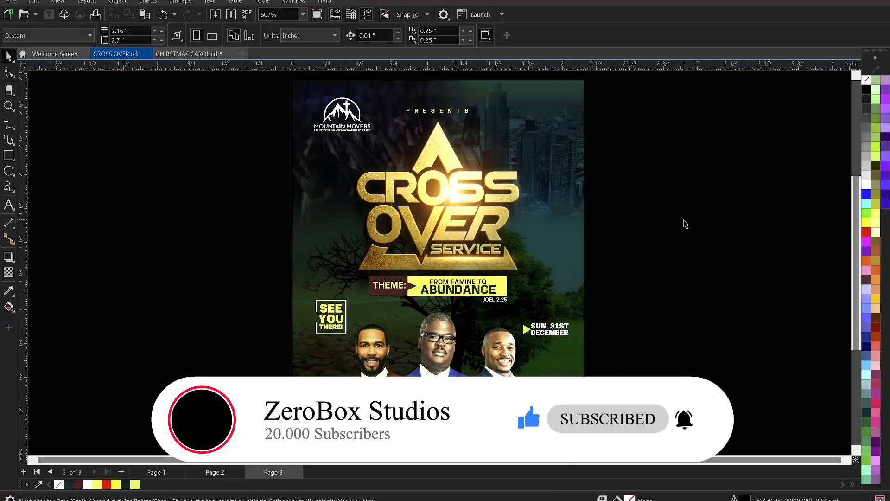